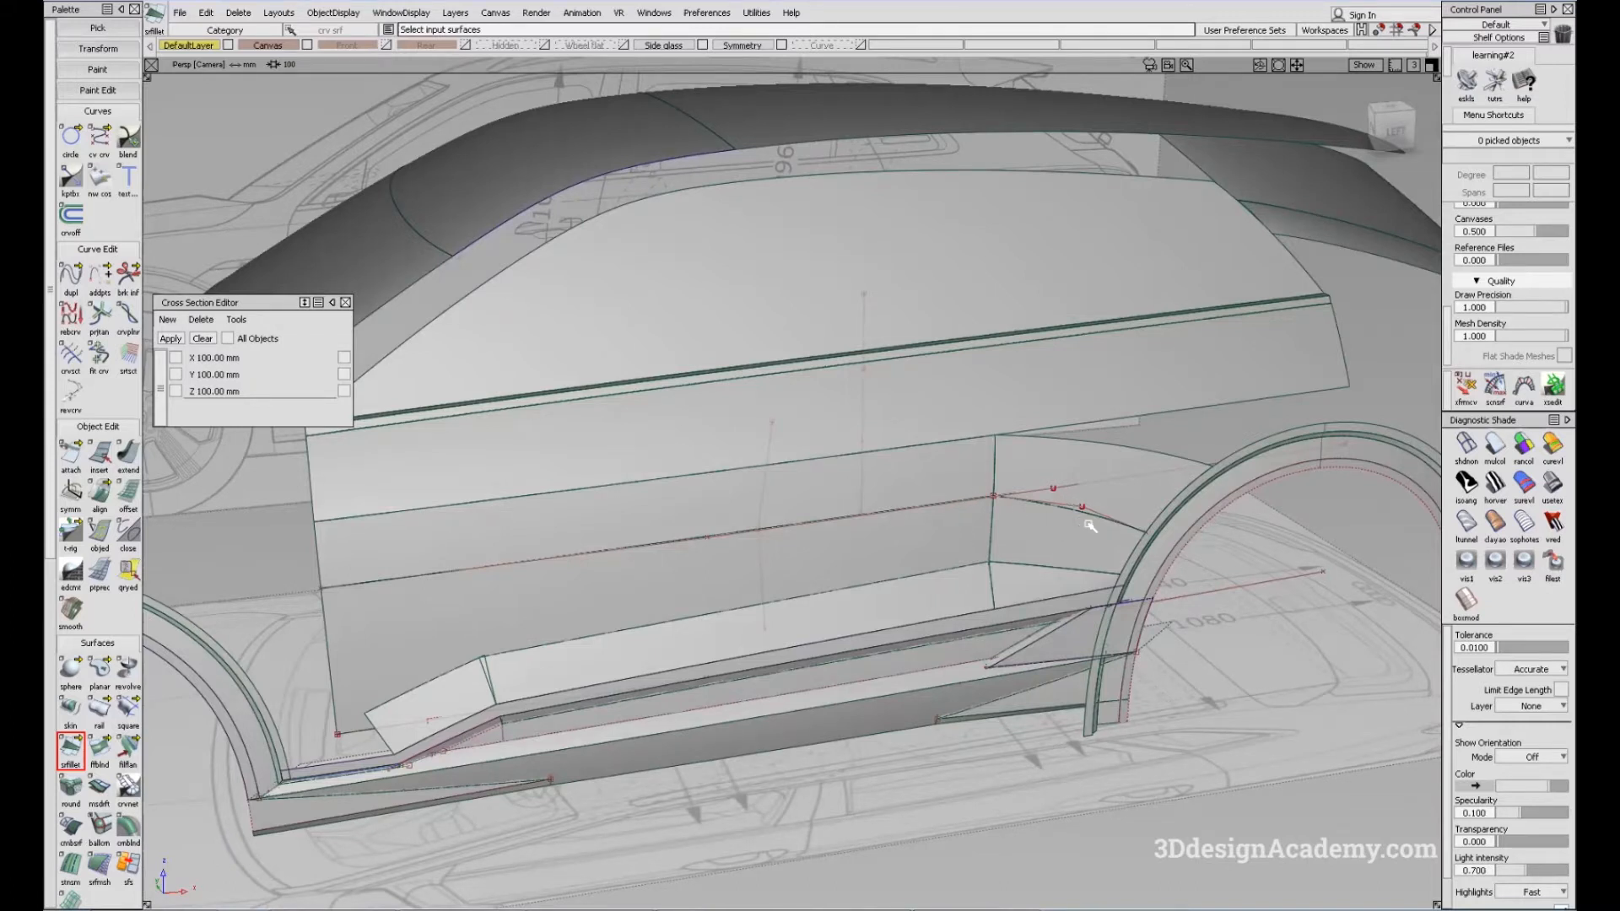
Study the reference photos of the car's side body shape in Windows Photo Viewer
left_click_drag(858, 553, 987, 525, "alt+shift")
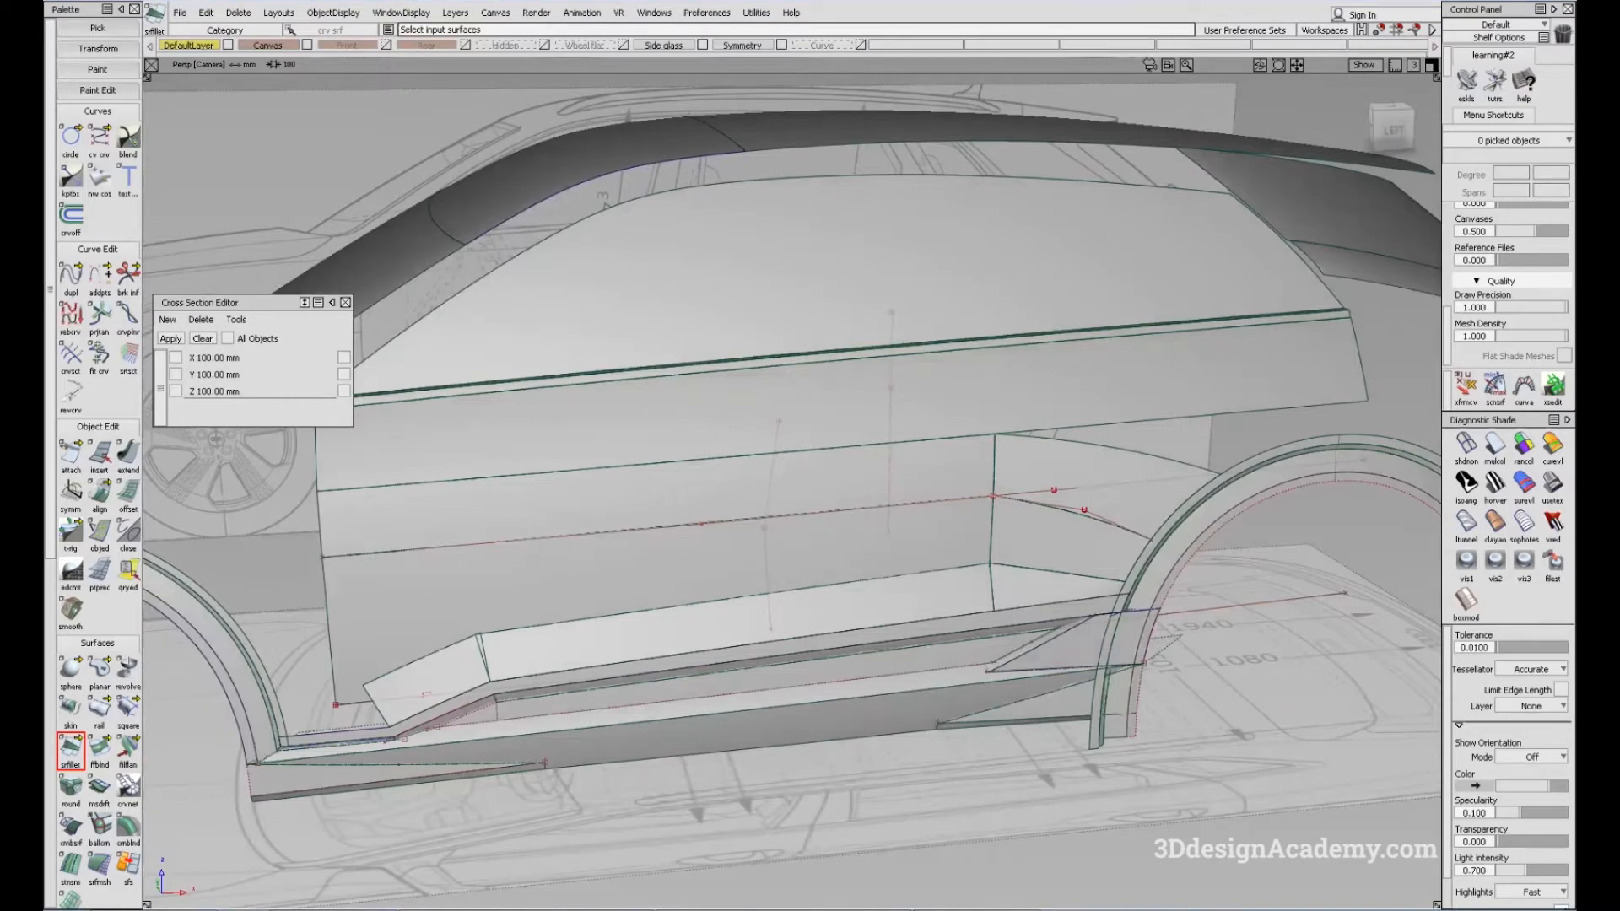
key("alt+Tab")
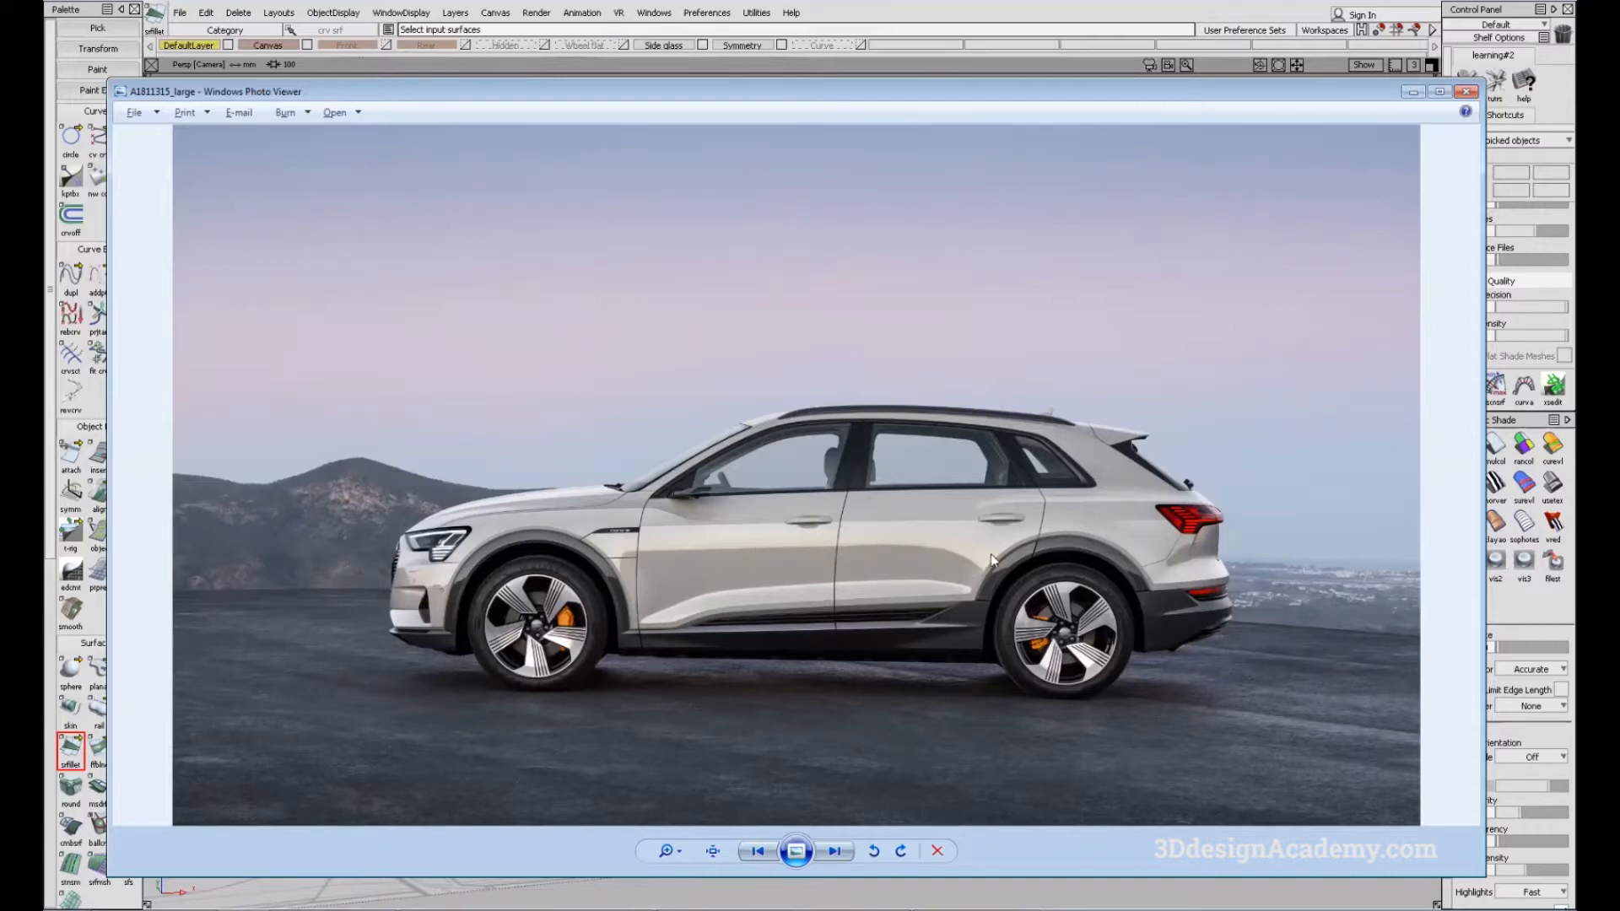
key("Right")
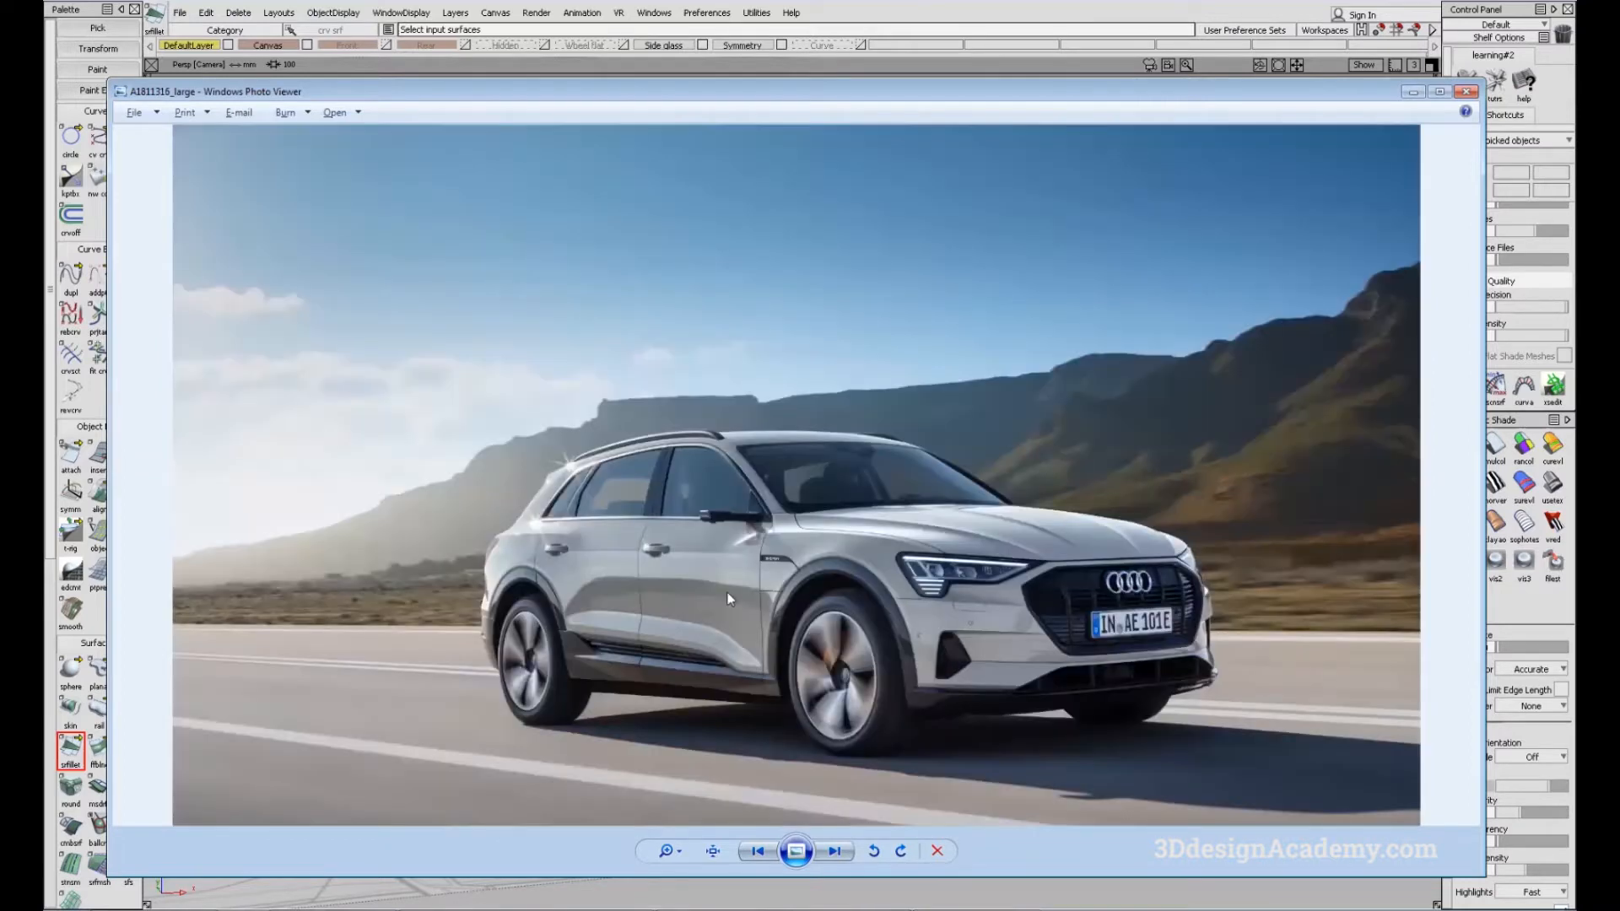
key("Right")
key("Right")
key("Left")
key("Left")
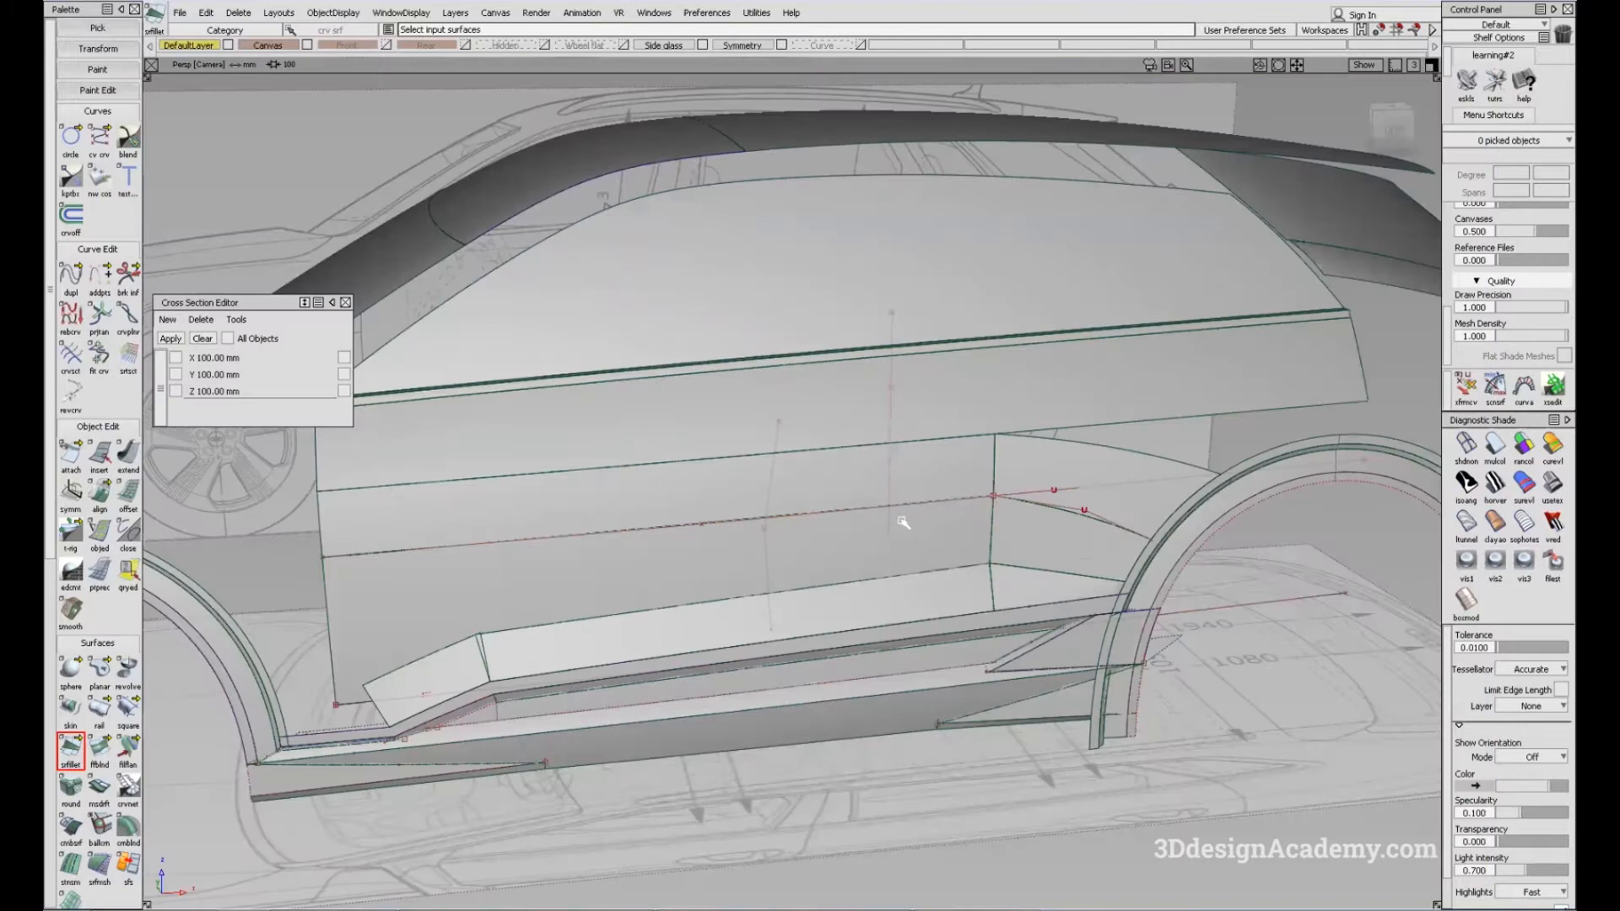
Open the Surface Fillet options and set the section type to G2 Curvature
left_click_drag(903, 523, 843, 409, "alt+shift")
right_click_drag(843, 409, 929, 397, "alt+shift")
left_click_drag(929, 397, 875, 535, "alt+shift")
mouse_move(875, 535)
middle_mouse_down("alt+shift")
mouse_move(879, 637)
mouse_move(900, 521)
middle_mouse_up("alt+shift")
left_click_drag(901, 520, 49, 762, "alt+shift")
left_click(72, 748)
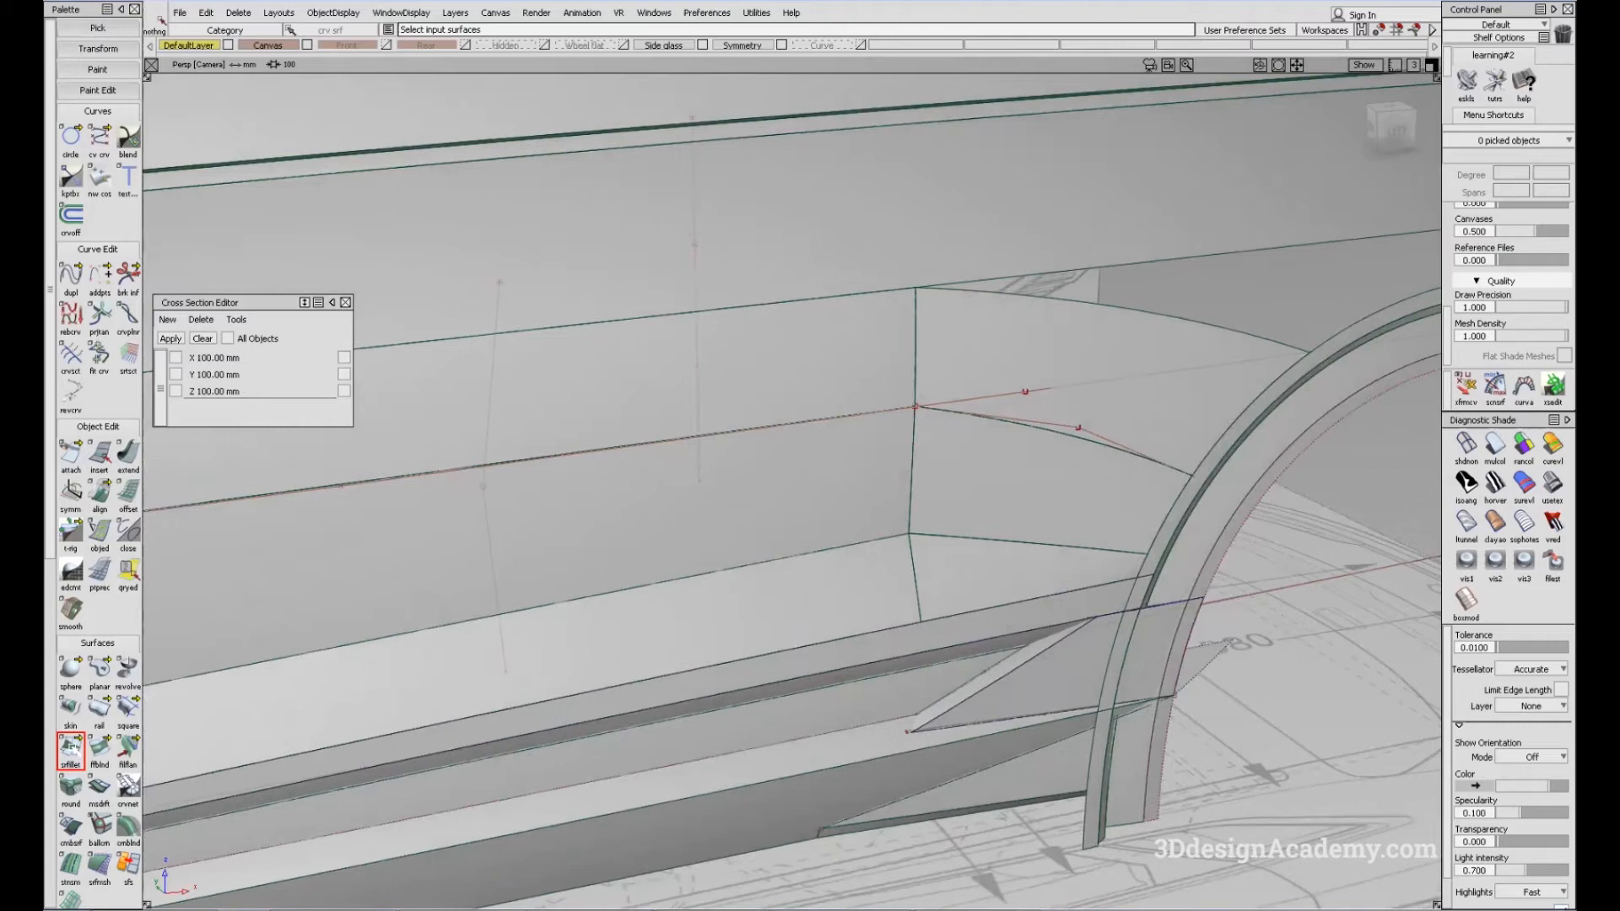
left_click_drag(933, 426, 781, 503, "alt+shift")
left_click(1330, 455)
left_click(1323, 474)
left_click(1325, 475)
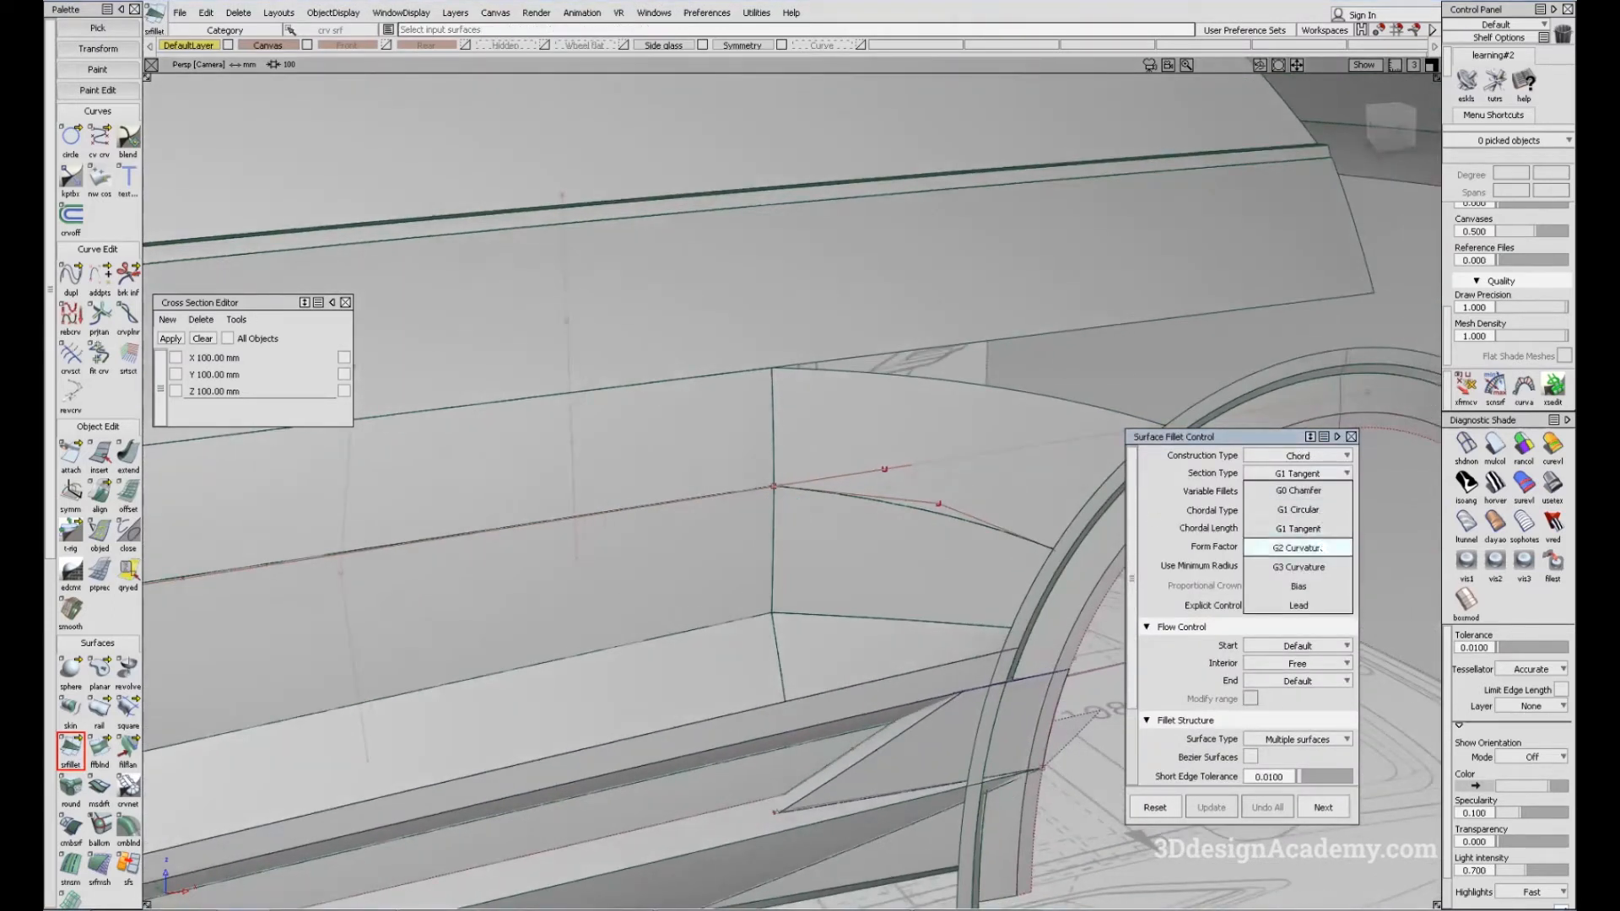
left_click(1304, 528)
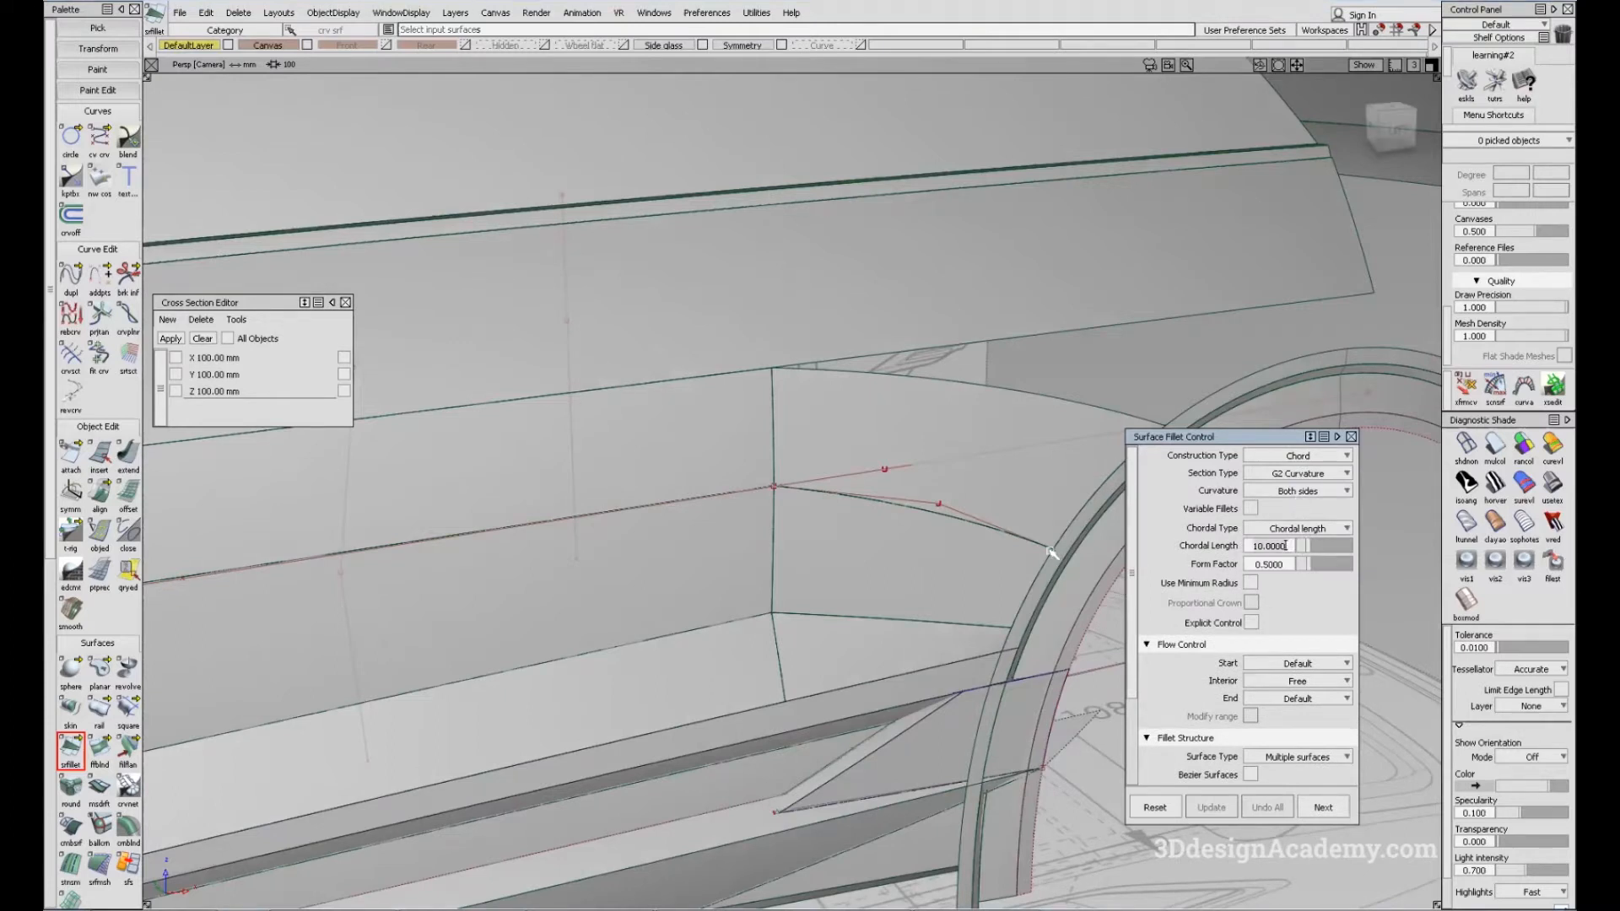
Set the surface fillet's chordal length to 200
key("BackSpace")
key("BackSpace")
key("BackSpace")
key("BackSpace")
key("BackSpace")
key("BackSpace")
key("BackSpace")
type("200")
key("Return")
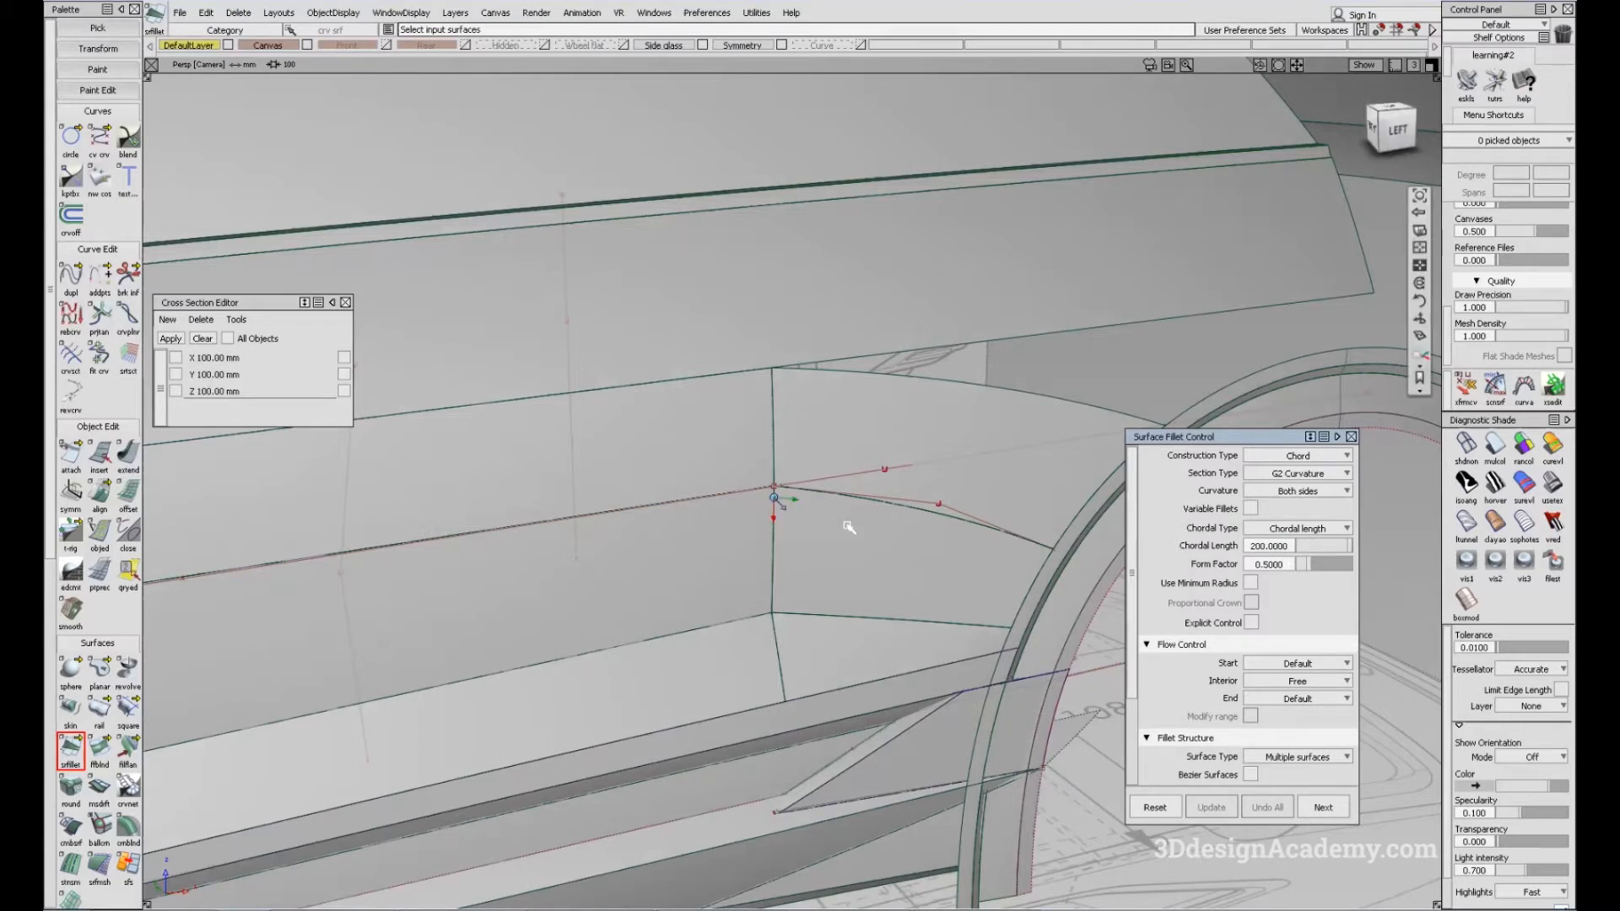
left_click_drag(833, 535, 842, 538, "alt+shift")
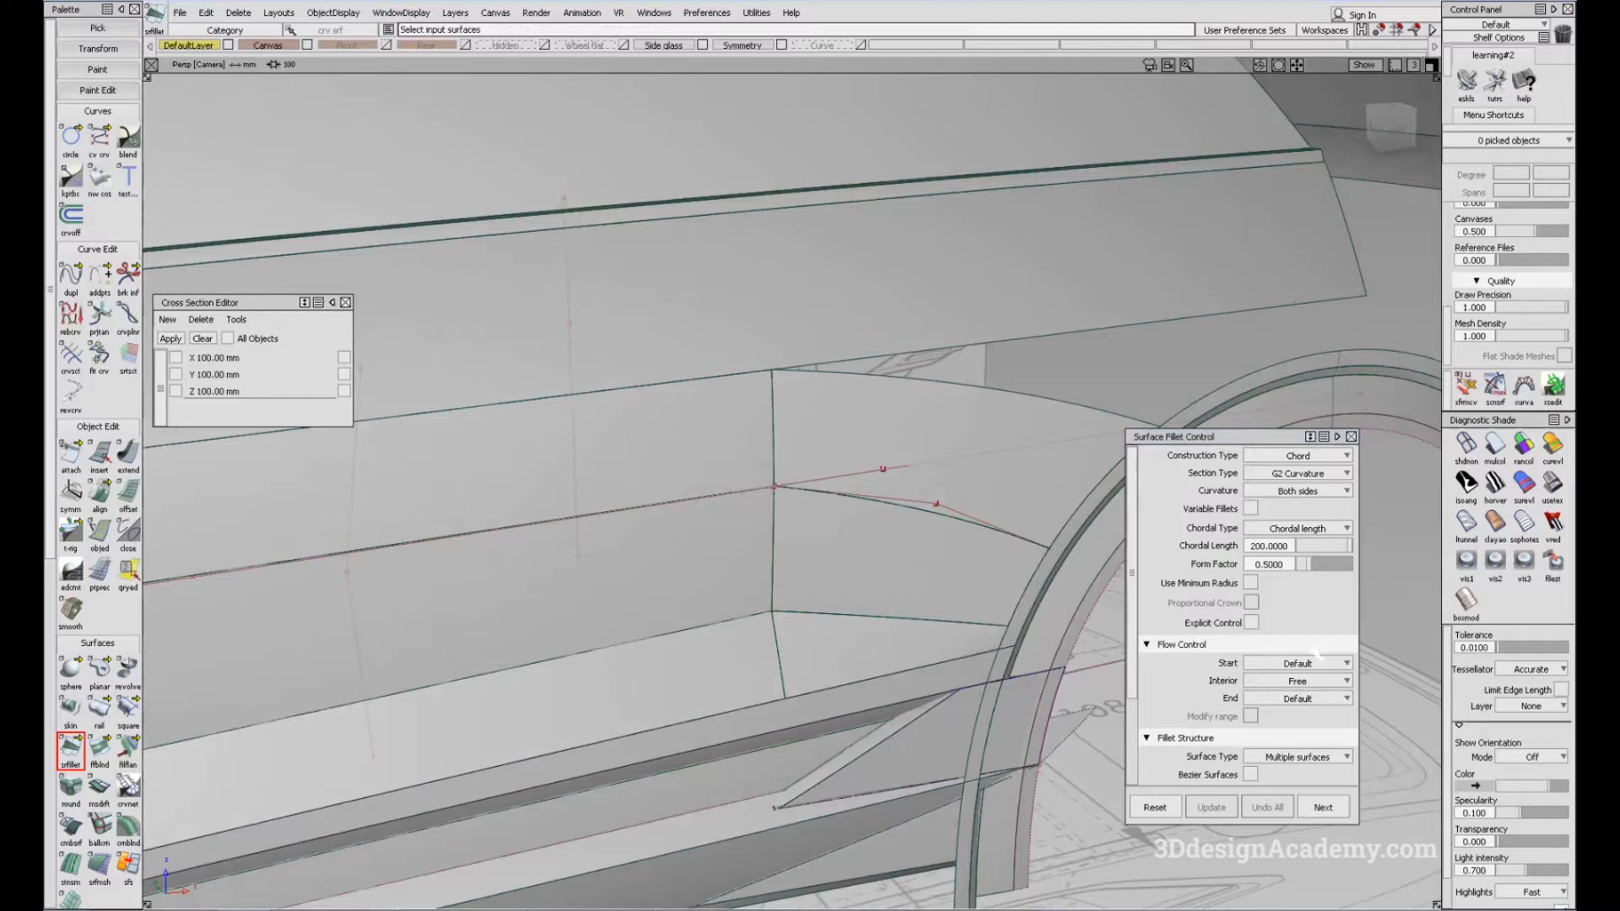
left_click_drag(835, 538, 888, 522, "alt+shift")
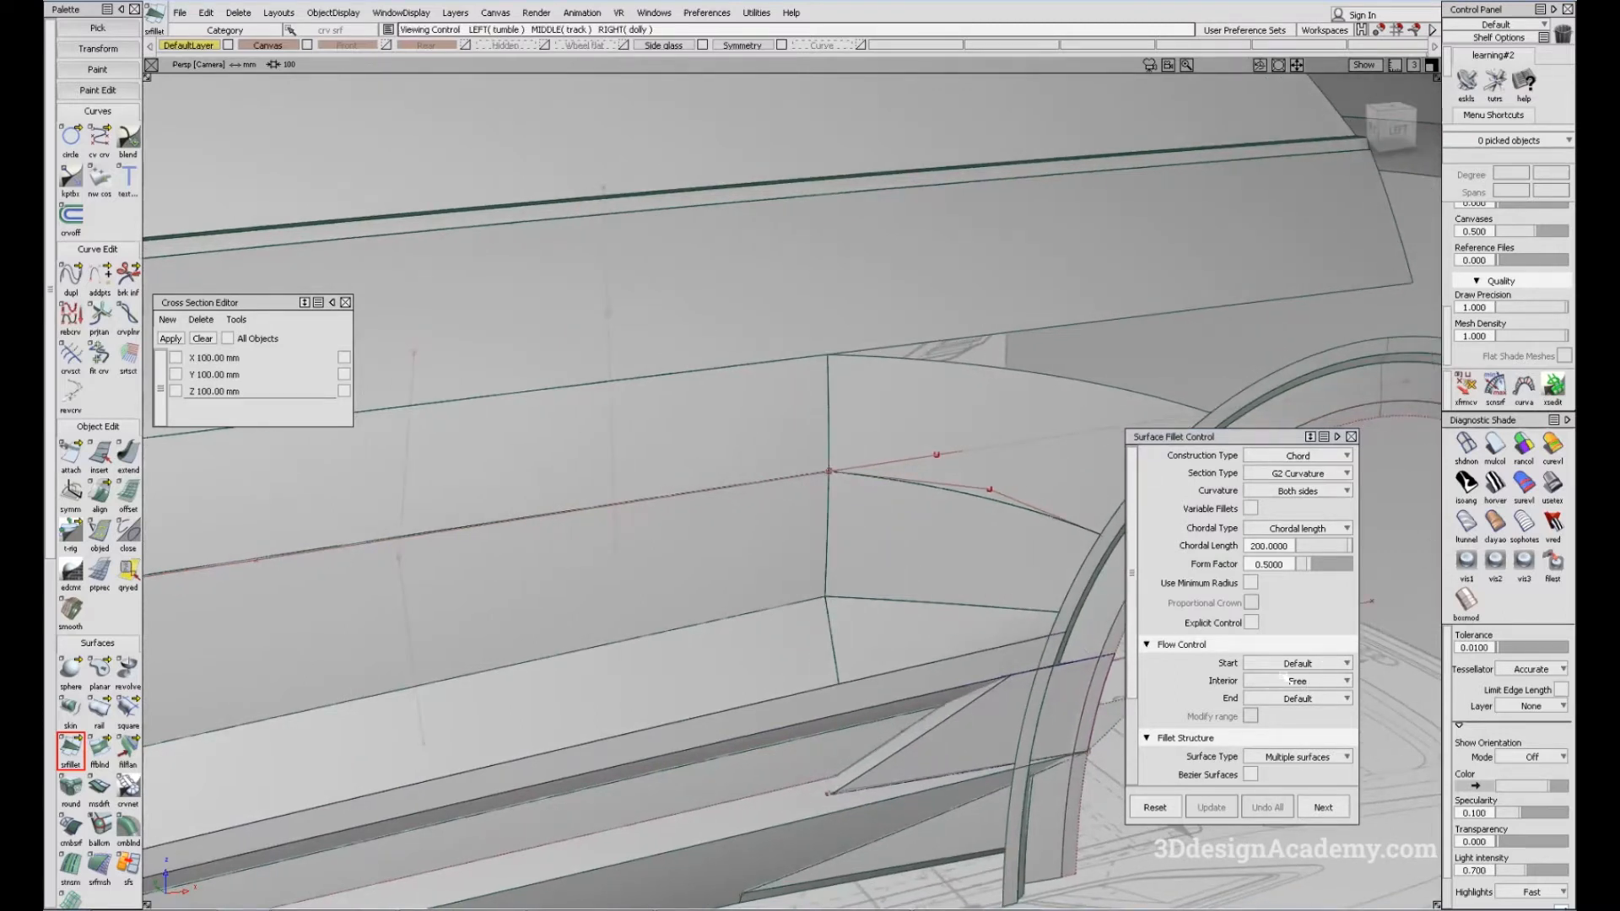
Set the fillet's flow control to Edge align at both the start and the end
left_click(1284, 679)
left_click(1300, 719)
left_click(1320, 698)
left_click(1323, 756)
Build a surface fillet between the upper side panel and the adjoining panel ahead of the rear wheel arch
left_click_drag(506, 591, 752, 495, "alt+shift")
left_click(767, 464)
left_click(944, 473)
left_click_drag(944, 474, 894, 502, "alt+shift")
left_click_drag(748, 660, 652, 583, "alt+shift")
key("space")
Reopen the side panel fillet, change its chordal length to 400 and refresh the shaded display
left_click_drag(625, 387, 771, 551, "ctrl+shift")
left_click_drag(761, 540, 771, 608, "alt+shift")
mouse_move(852, 489)
left_mouse_down("alt+shift")
mouse_move(948, 492)
mouse_move(917, 557)
left_mouse_up("alt+shift")
left_click_drag(949, 680, 943, 583, "ctrl+shift")
left_click(874, 373)
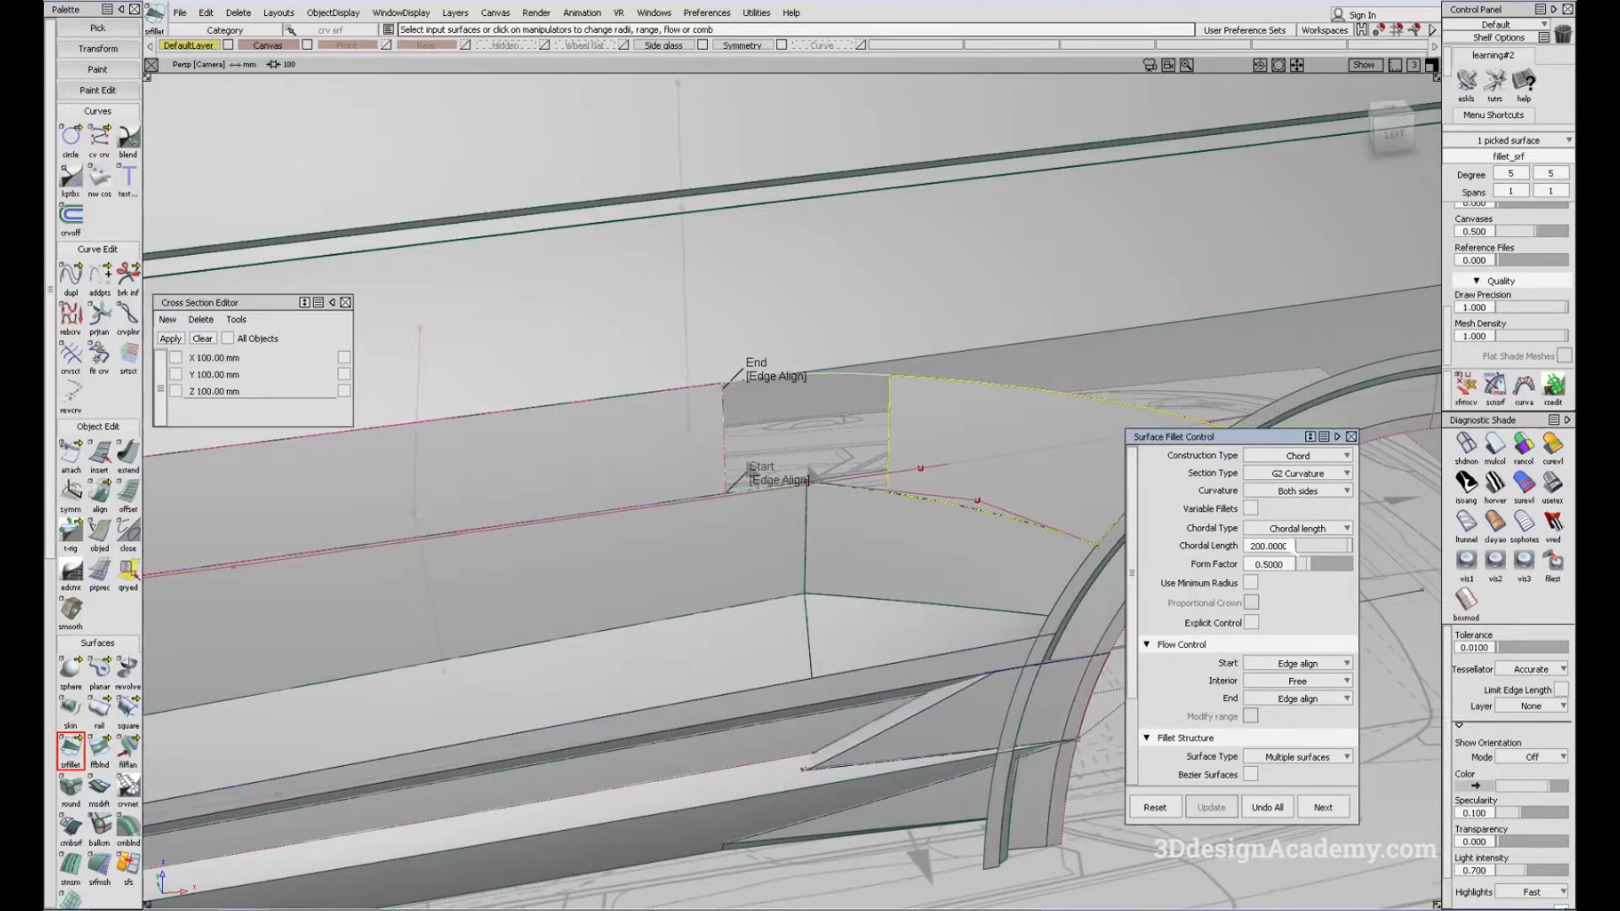
left_click_drag(1288, 546, 1189, 541)
type("400")
key("Return")
left_click_drag(1070, 464, 965, 488, "alt+shift")
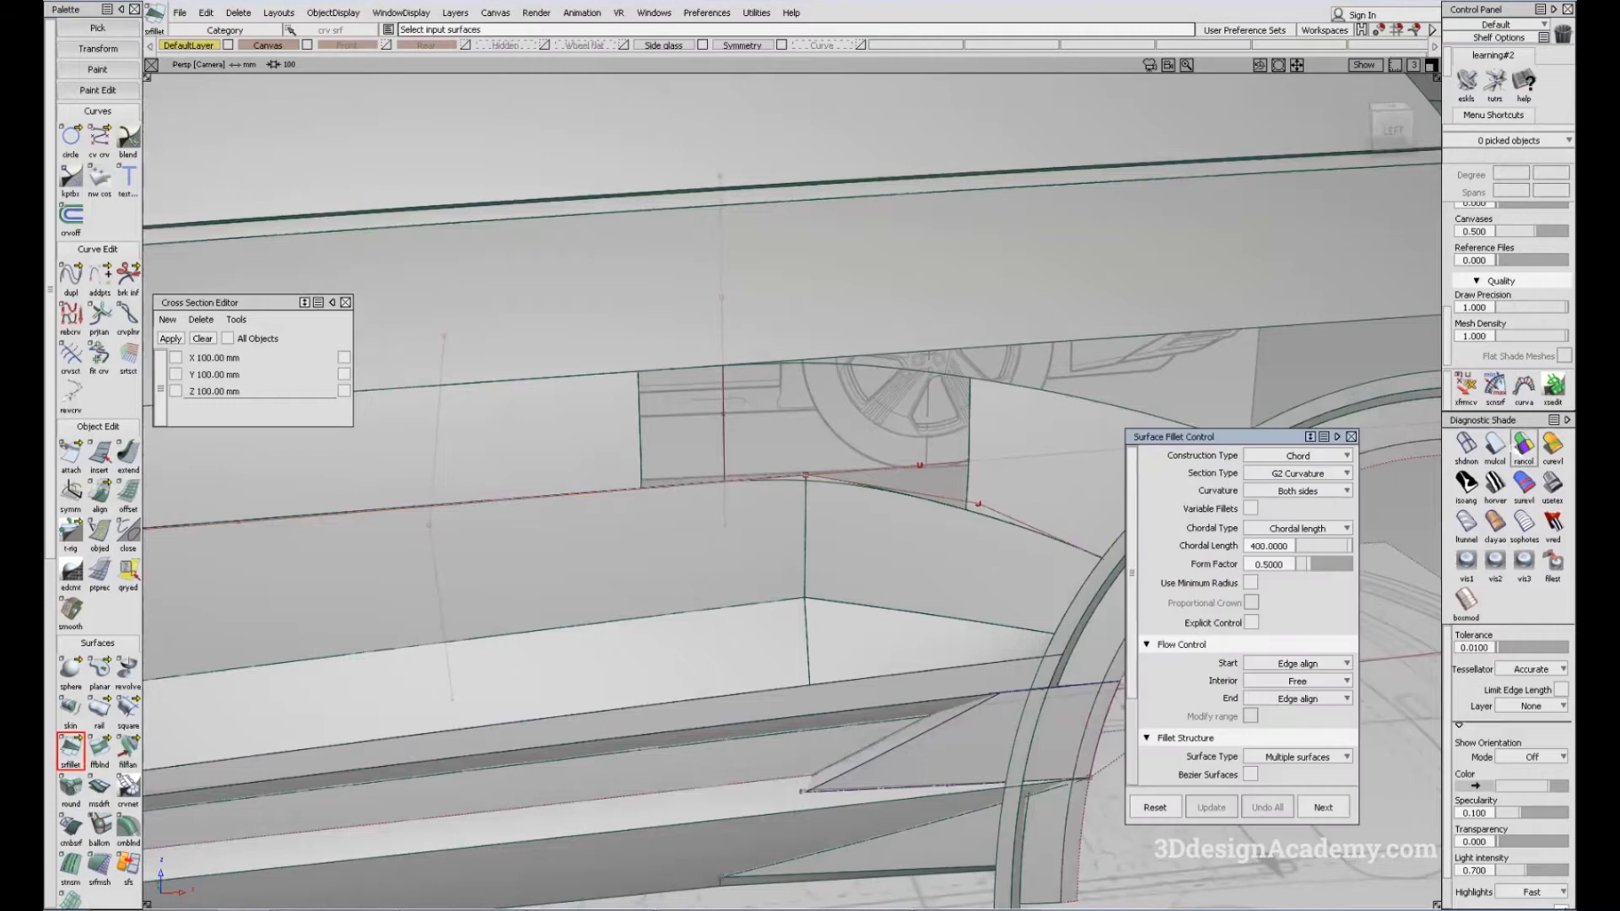
left_click(1497, 444)
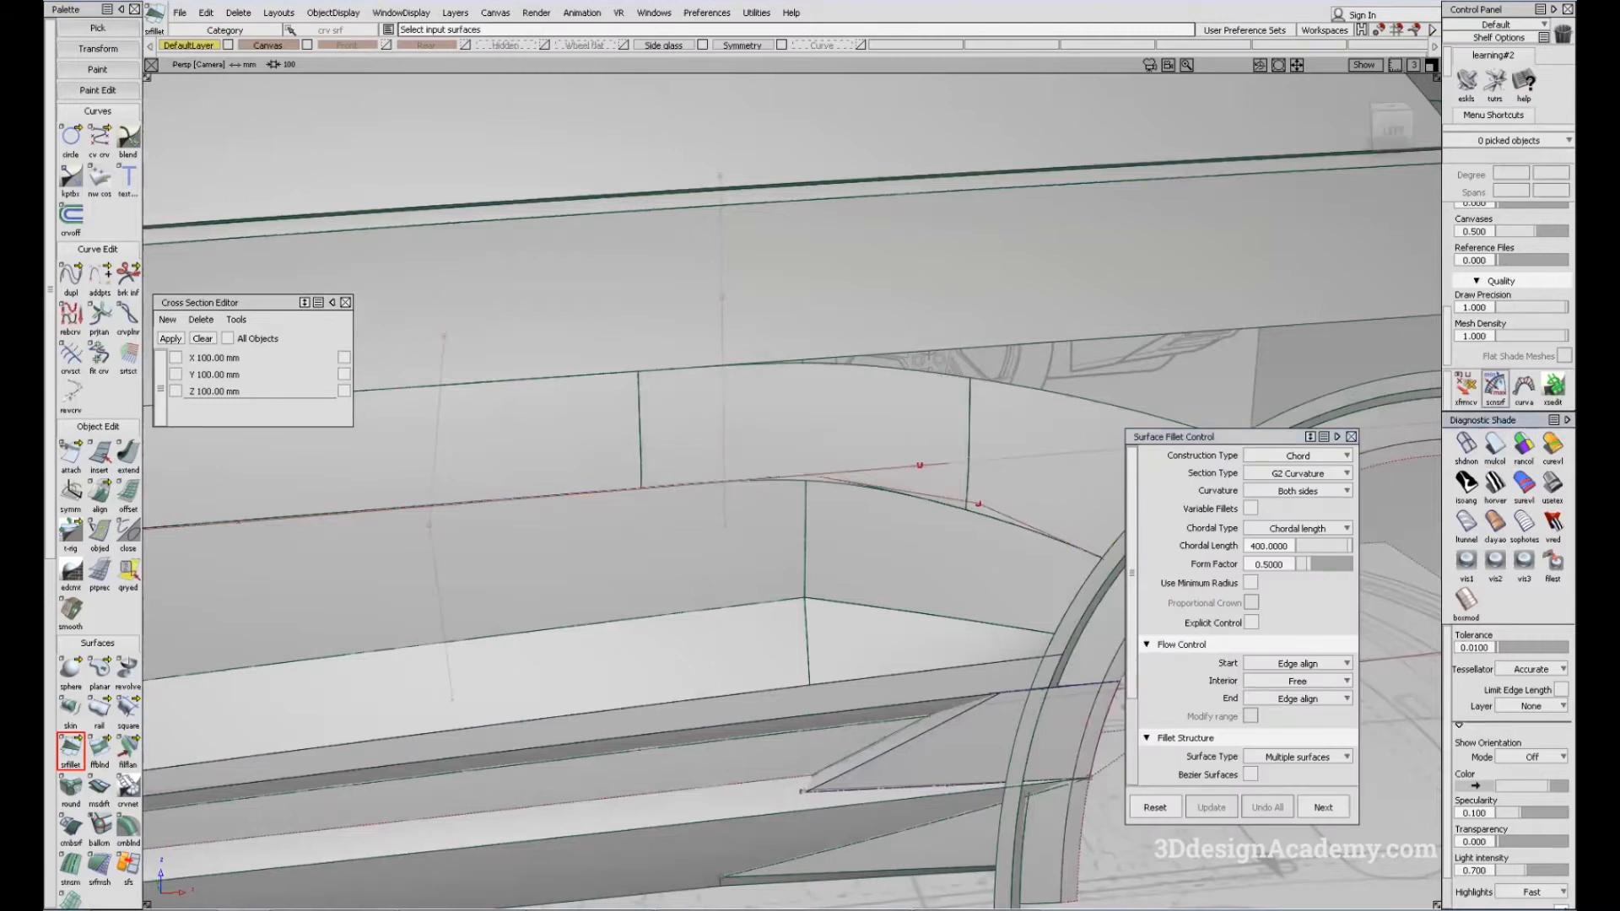
Compare the fillet ahead of the rear wheel arch with the side-view reference photo in Windows Photo Viewer
key("alt+Tab")
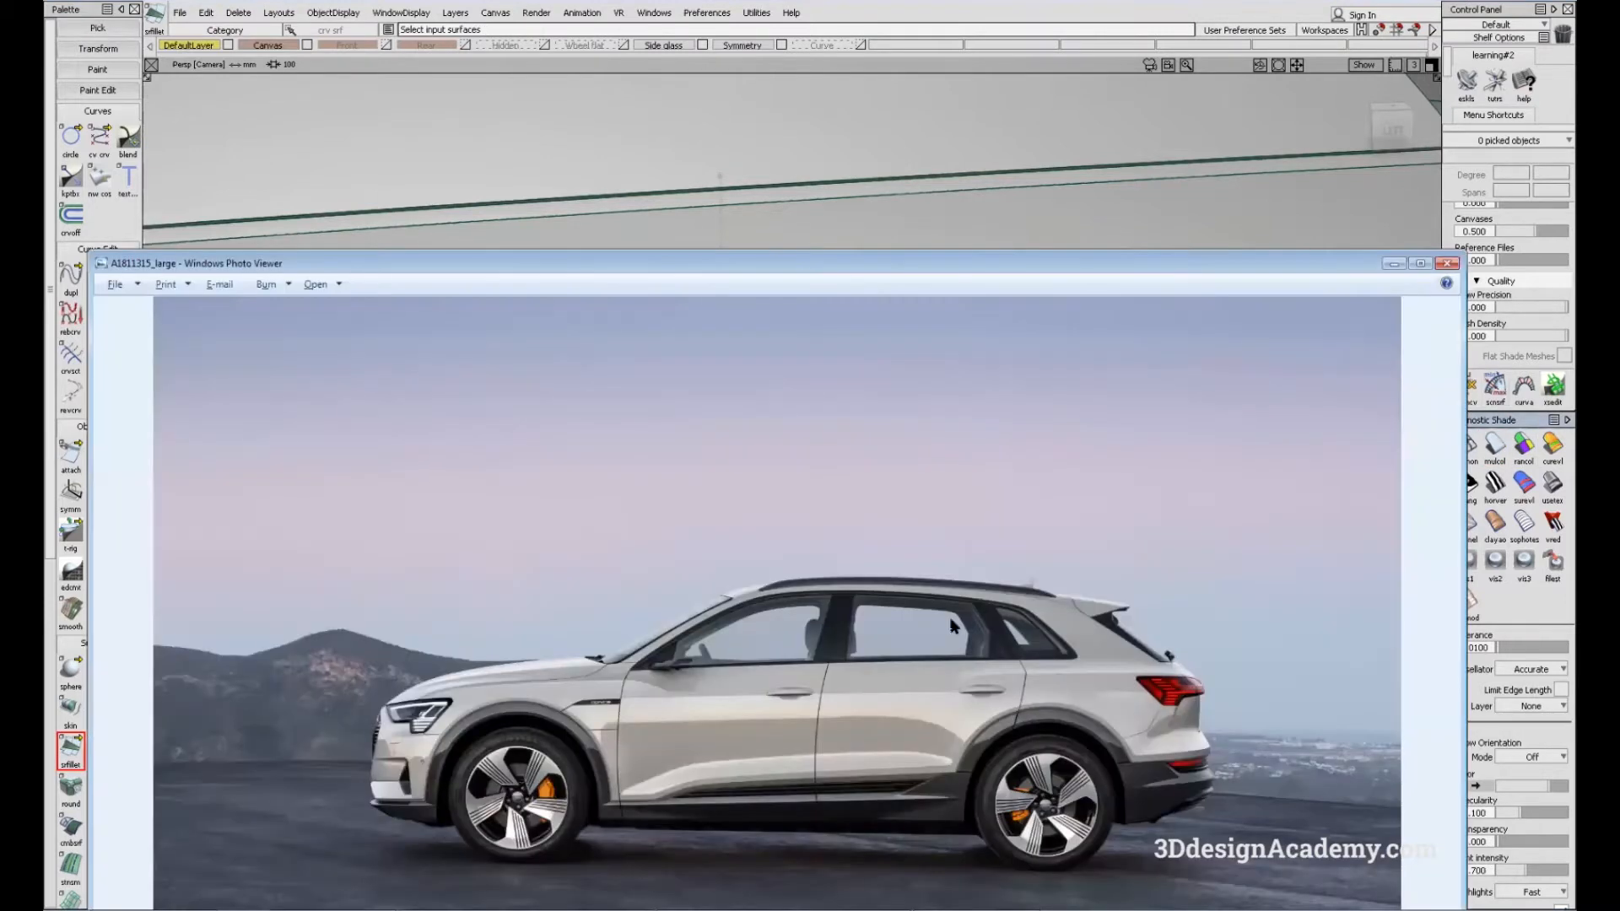
left_click_drag(1101, 251, 1123, 519)
left_click(1085, 445)
right_click_drag(969, 393, 916, 414, "alt+shift")
left_click_drag(916, 413, 897, 372, "alt+shift")
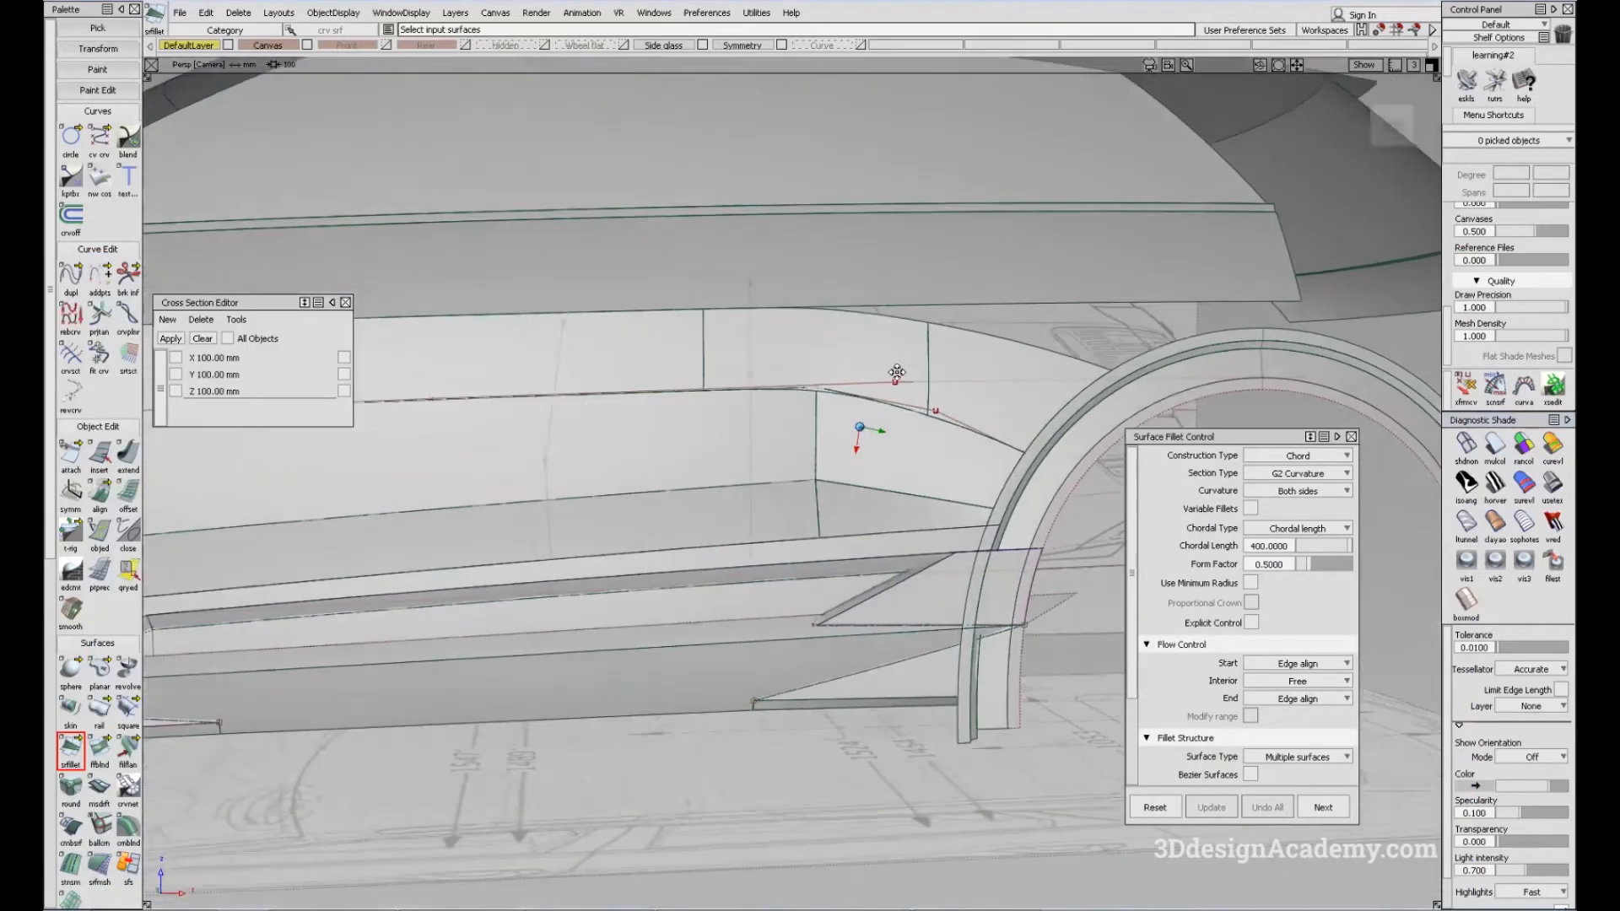
middle_click_drag(897, 372, 931, 223, "alt+shift")
left_click_drag(932, 223, 972, 440, "alt+shift")
key("alt+Tab")
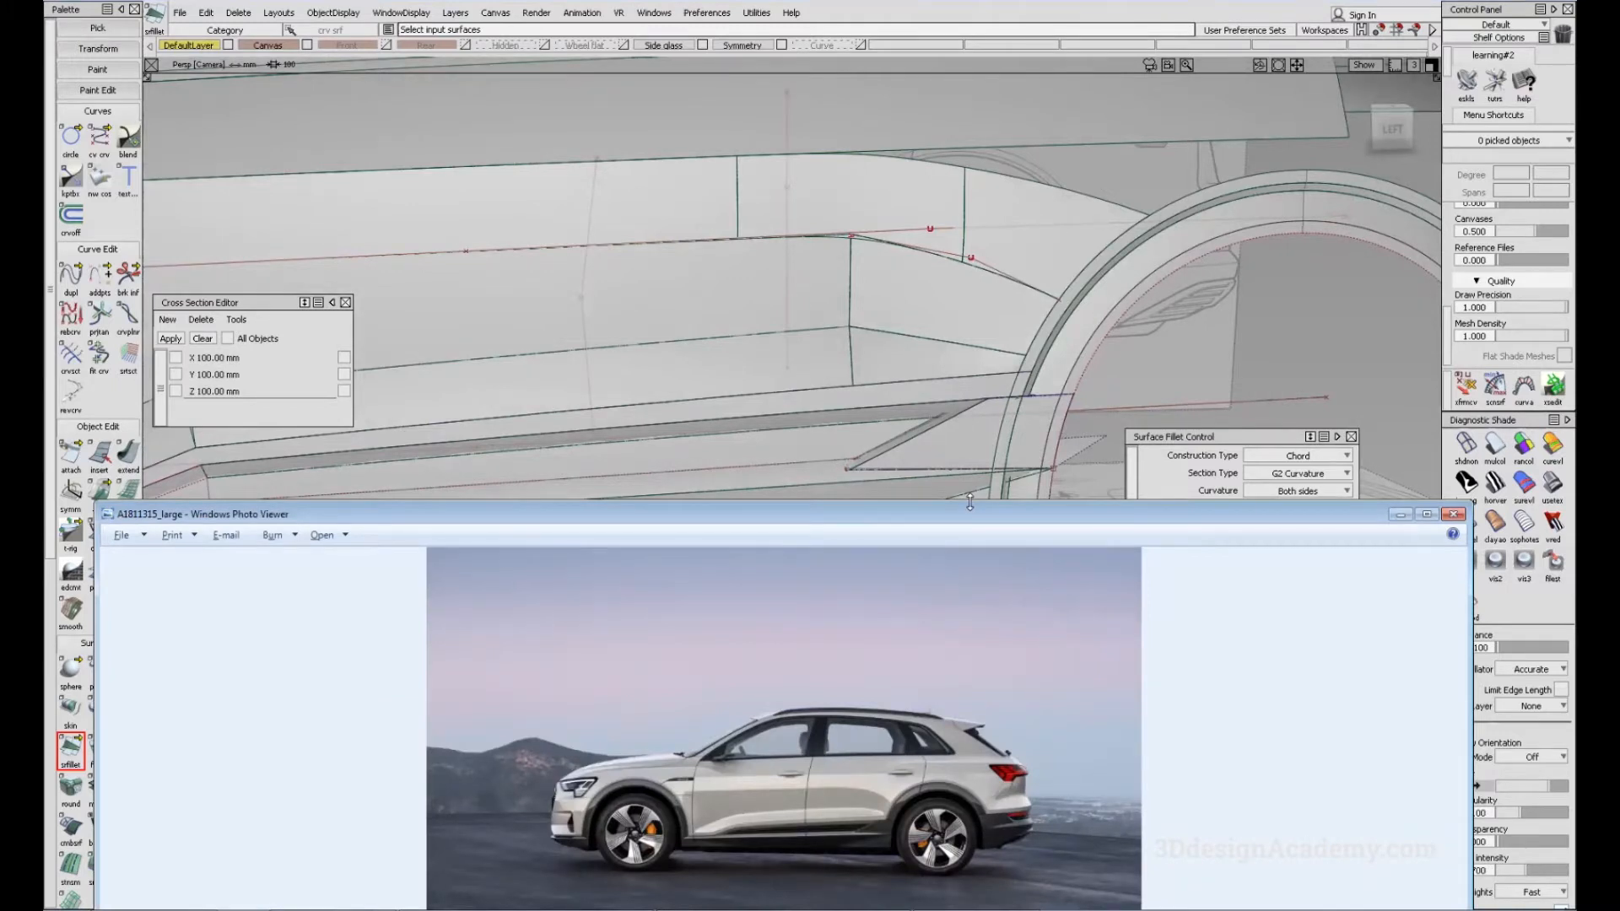
left_click_drag(970, 502, 969, 313)
left_click(964, 223)
left_click_drag(965, 245, 926, 410, "alt+shift")
key("alt+Tab")
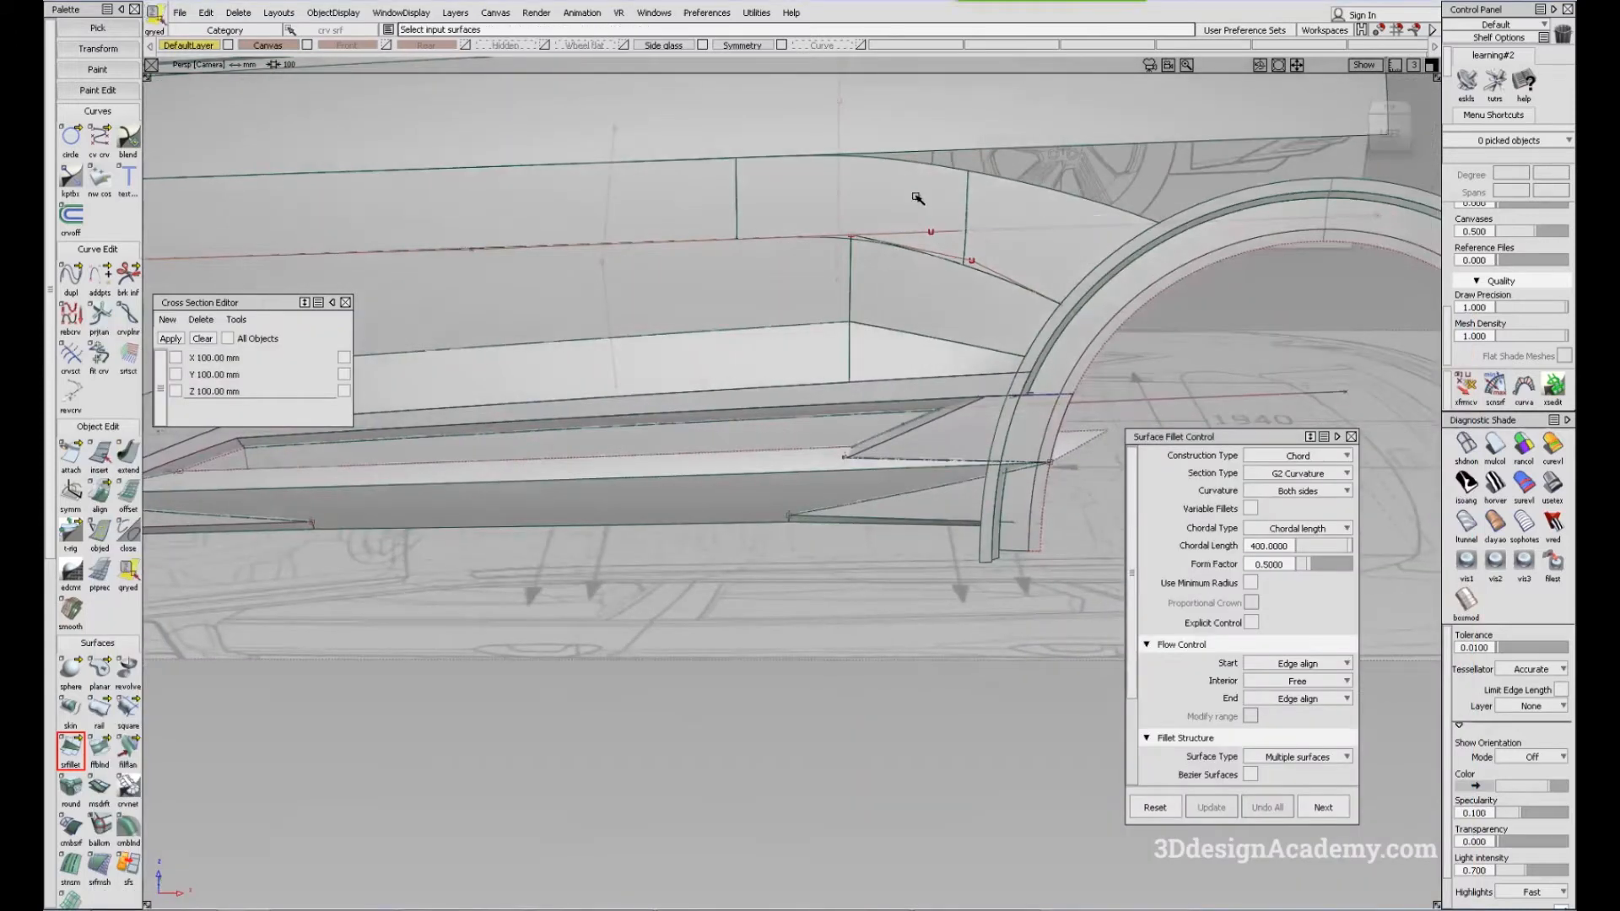
Set the side panel fillet's chordal length to 500
type("500")
key("Return")
left_click_drag(1017, 339, 1015, 308, "alt+shift")
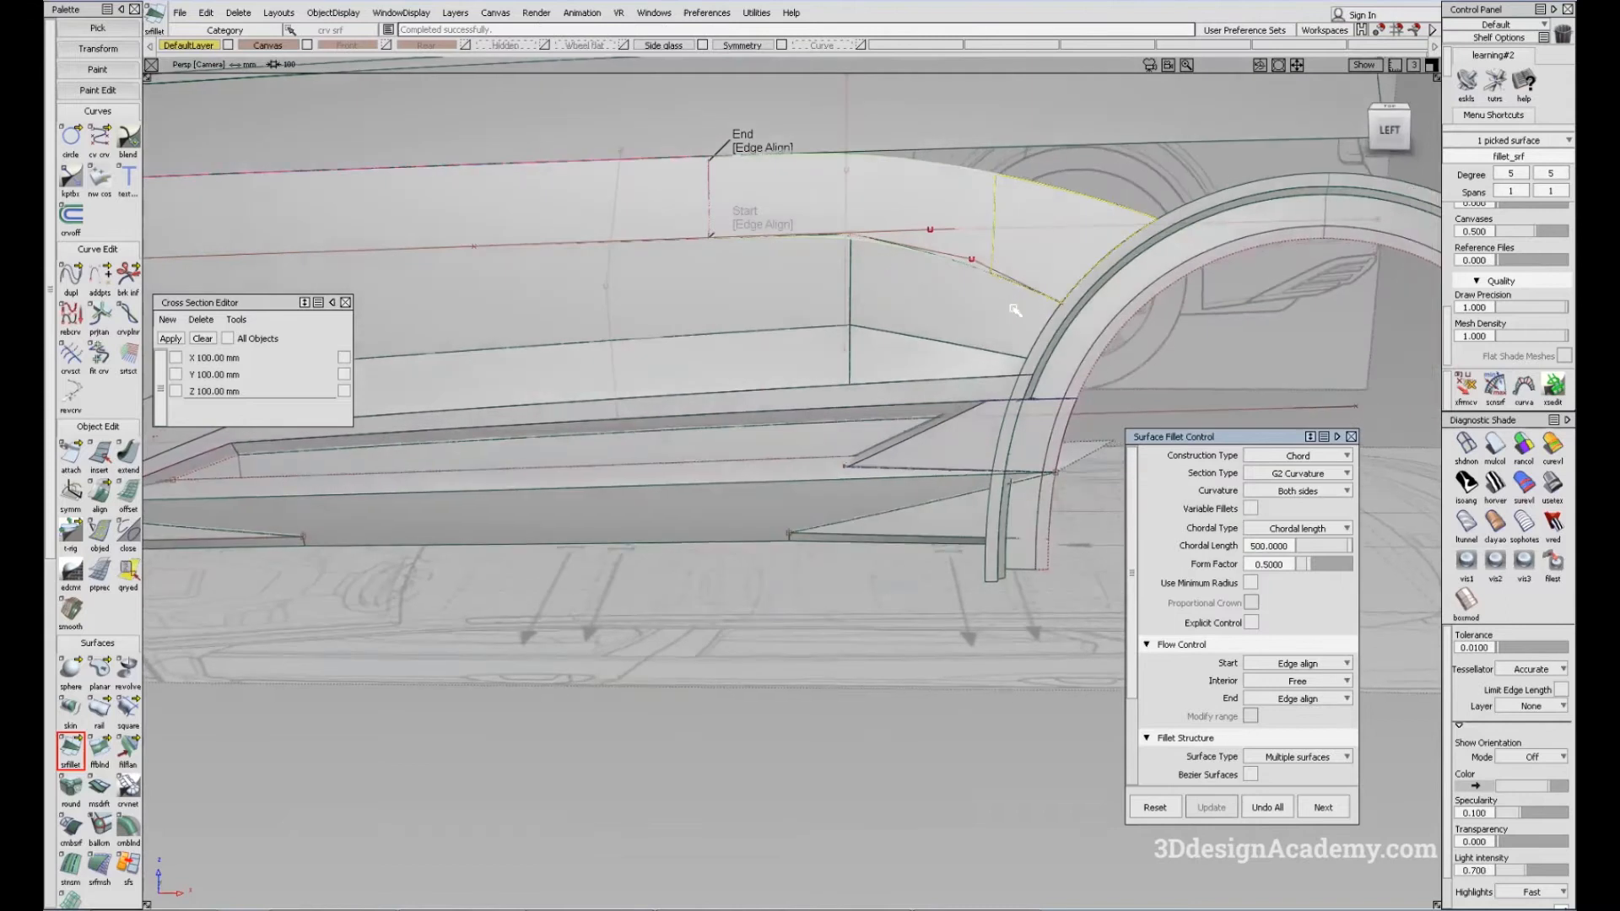
Check the revised fillet against the side-view photo again, then close the photo viewer
key("alt+Tab")
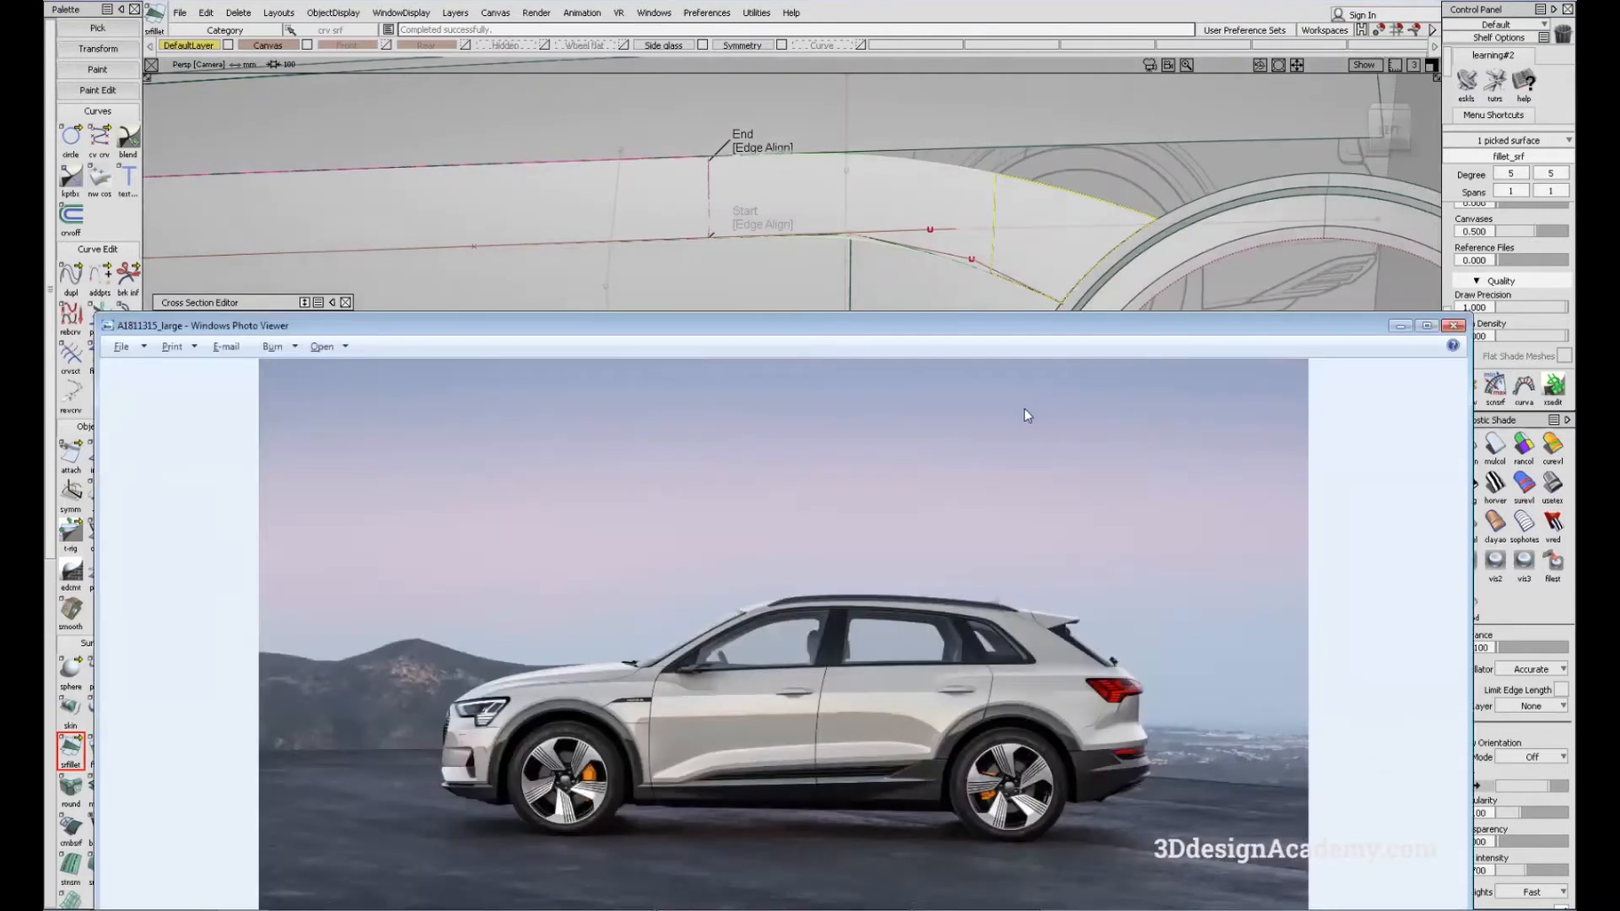
key("alt+Tab")
key("alt+Tab")
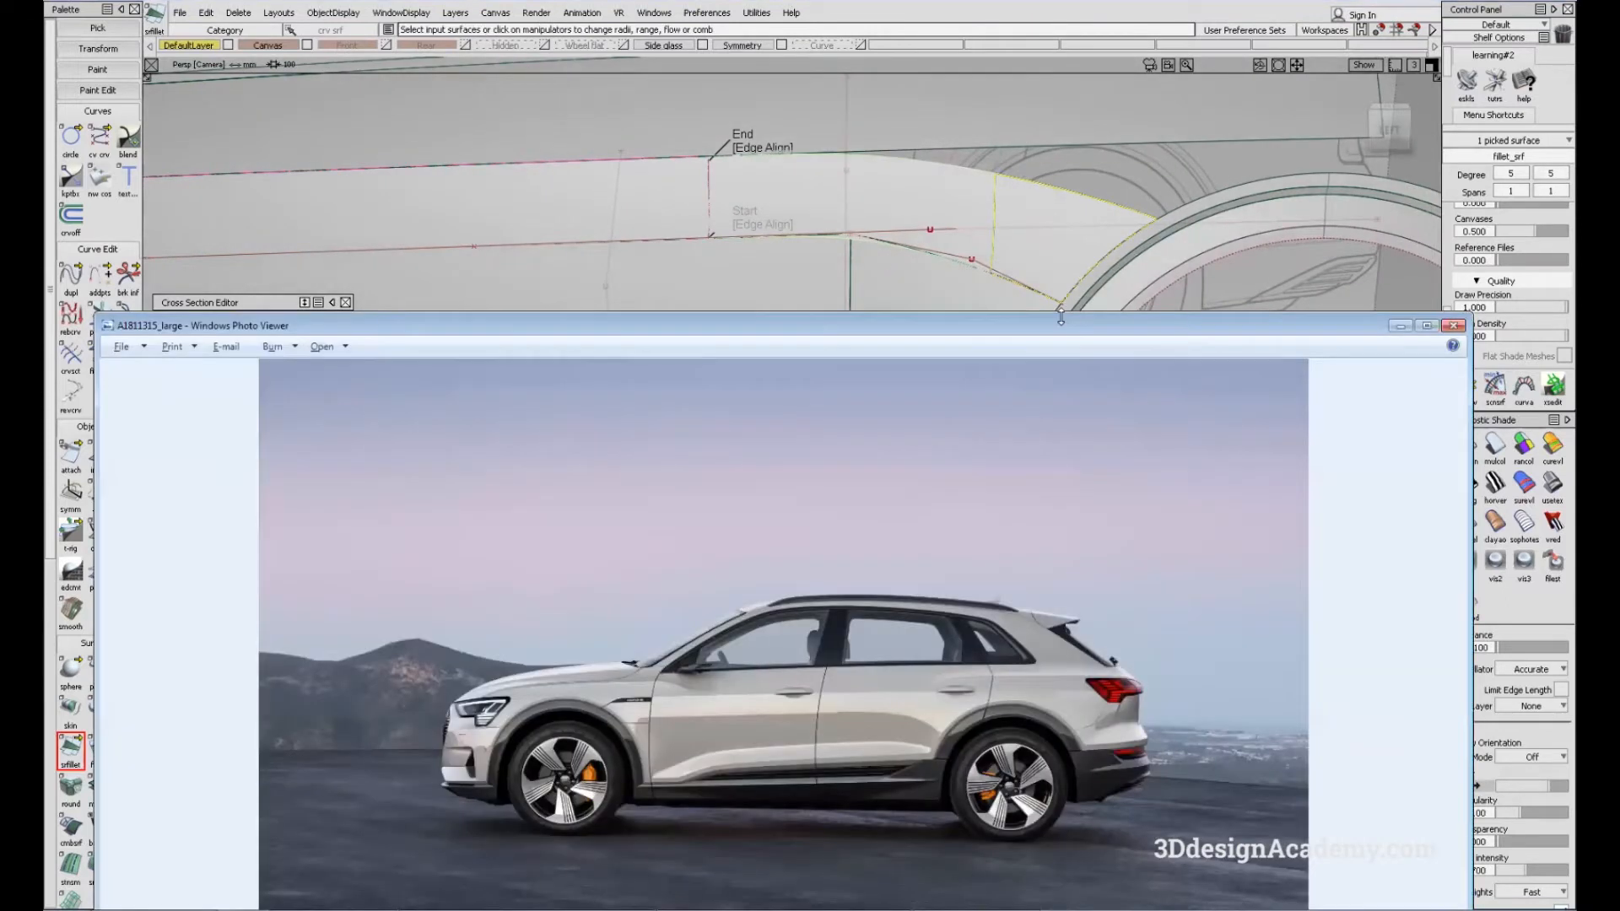
left_click_drag(1061, 316, 1061, 310)
left_click(1453, 319)
Display the fillet surface's control vertices and examine their layout in the perspective and left views
left_click_drag(903, 292, 920, 338, "alt+shift")
left_click_drag(767, 282, 839, 365, "ctrl+shift")
left_click(726, 326)
right_click_drag(717, 323, 877, 365, "alt+shift")
left_click_drag(876, 365, 797, 169, "alt+shift")
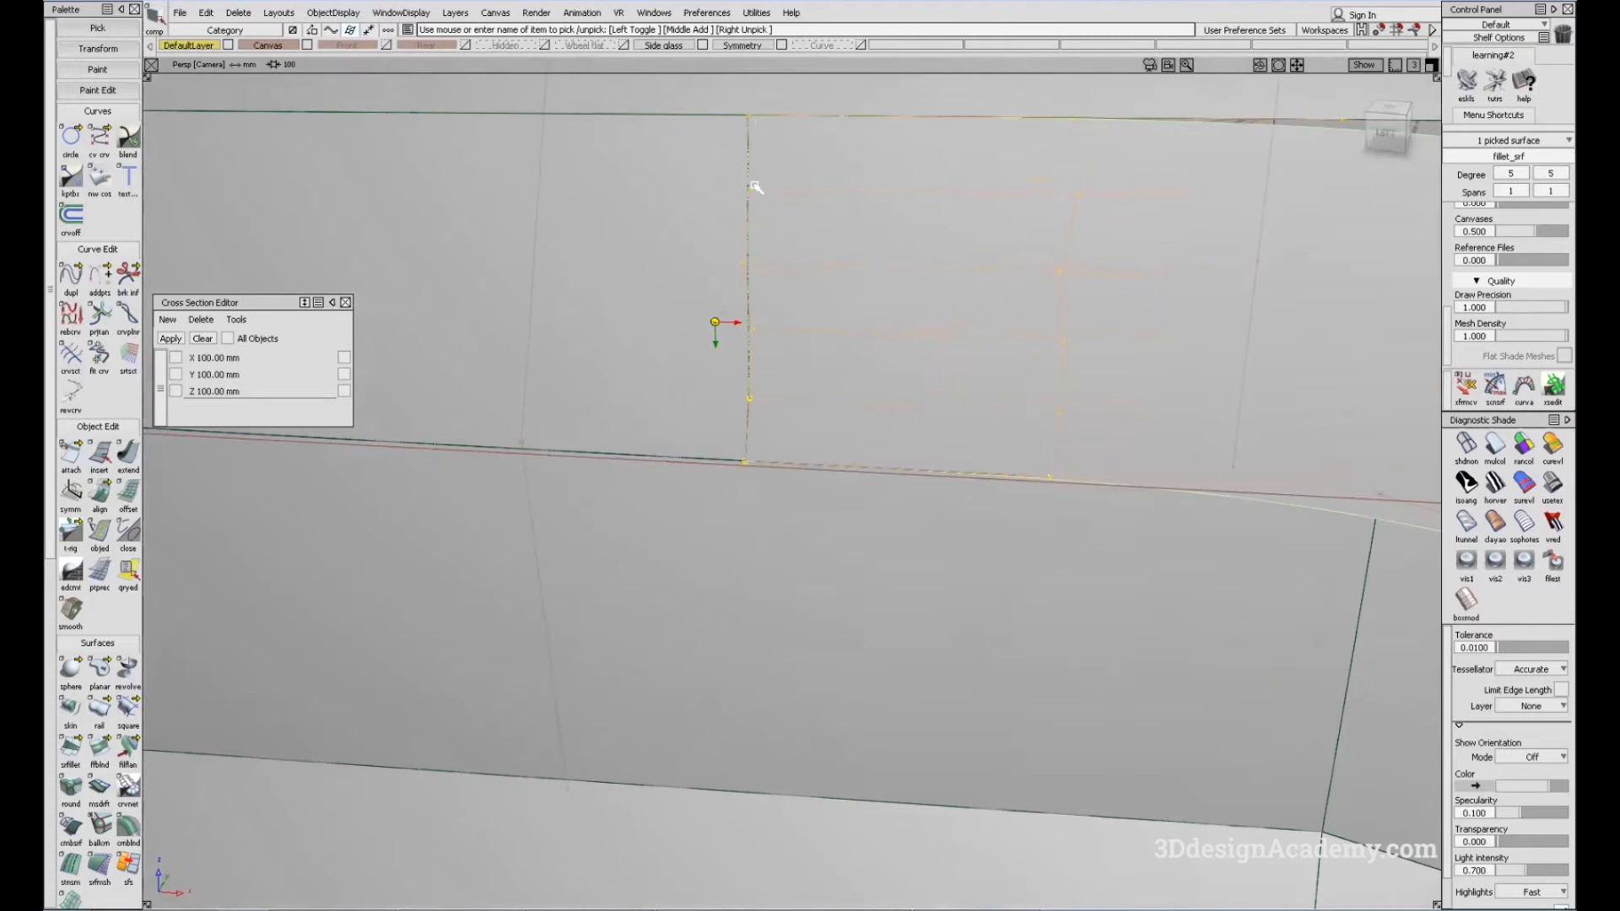
left_click_drag(774, 456, 880, 405, "alt+shift")
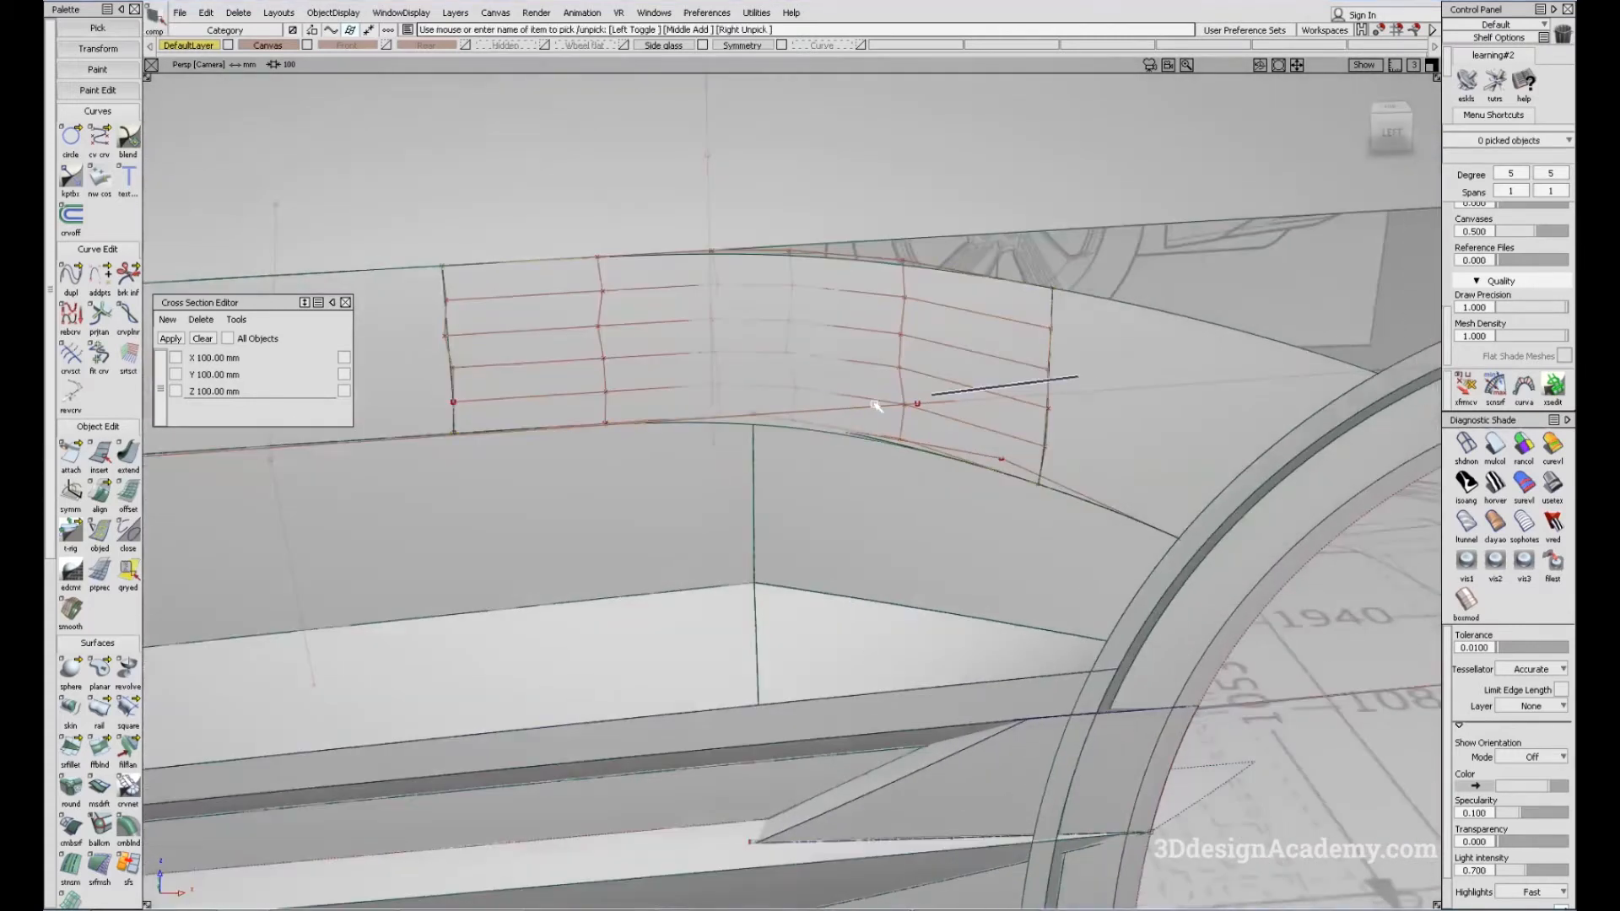
left_click(784, 340)
key("F6")
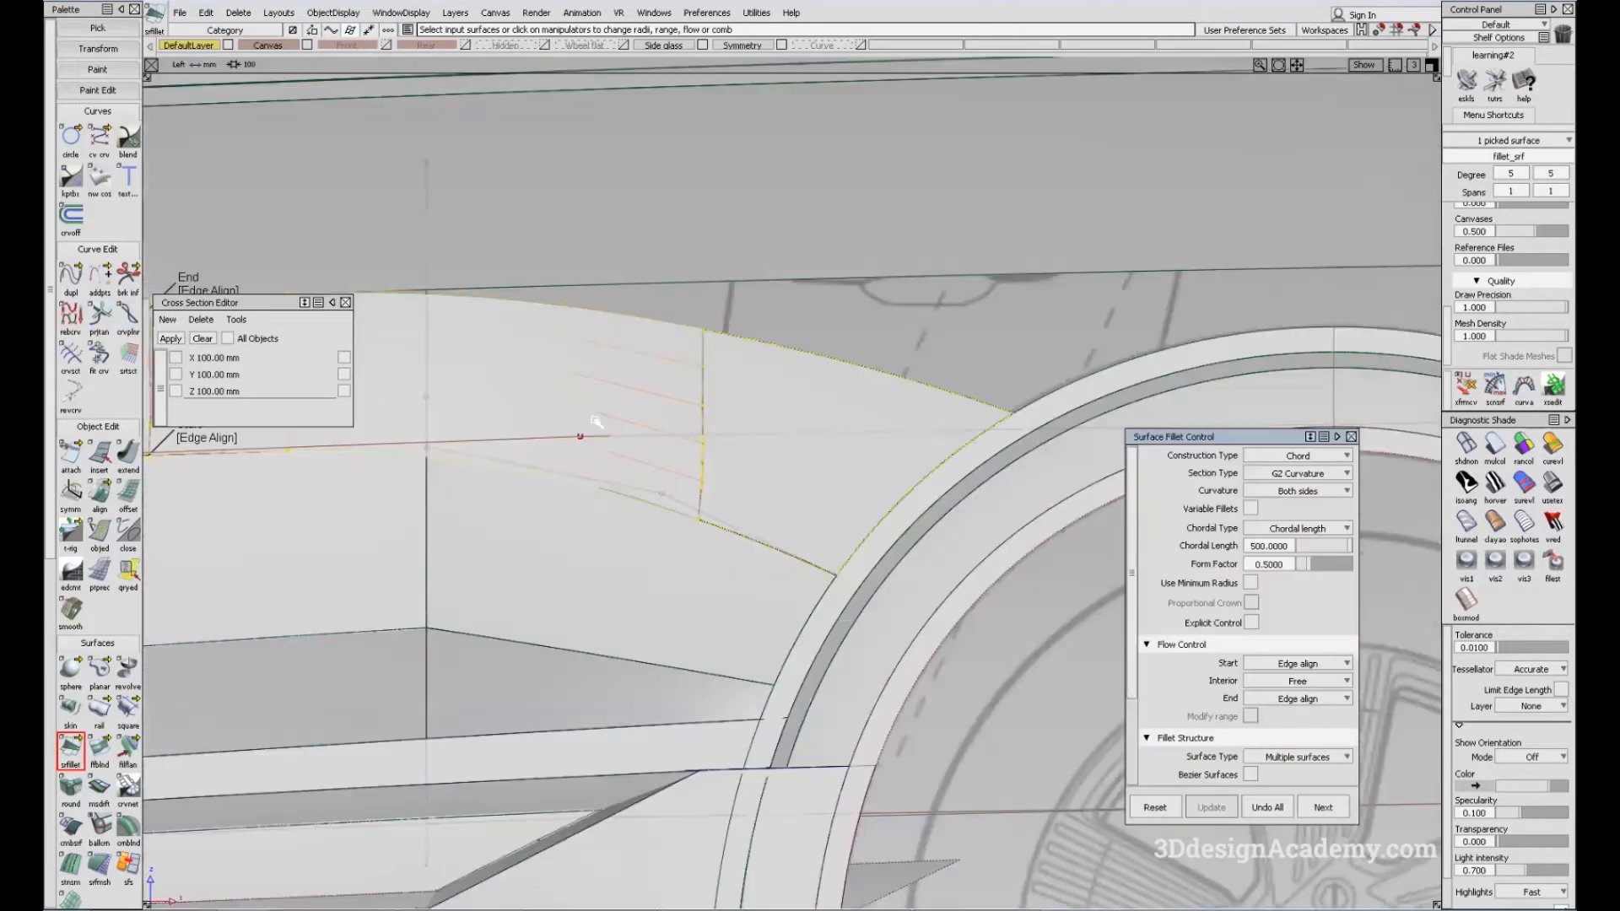
middle_click_drag(574, 430, 863, 398, "alt+shift")
left_click_drag(777, 578, 722, 383, "ctrl+shift")
key("F8")
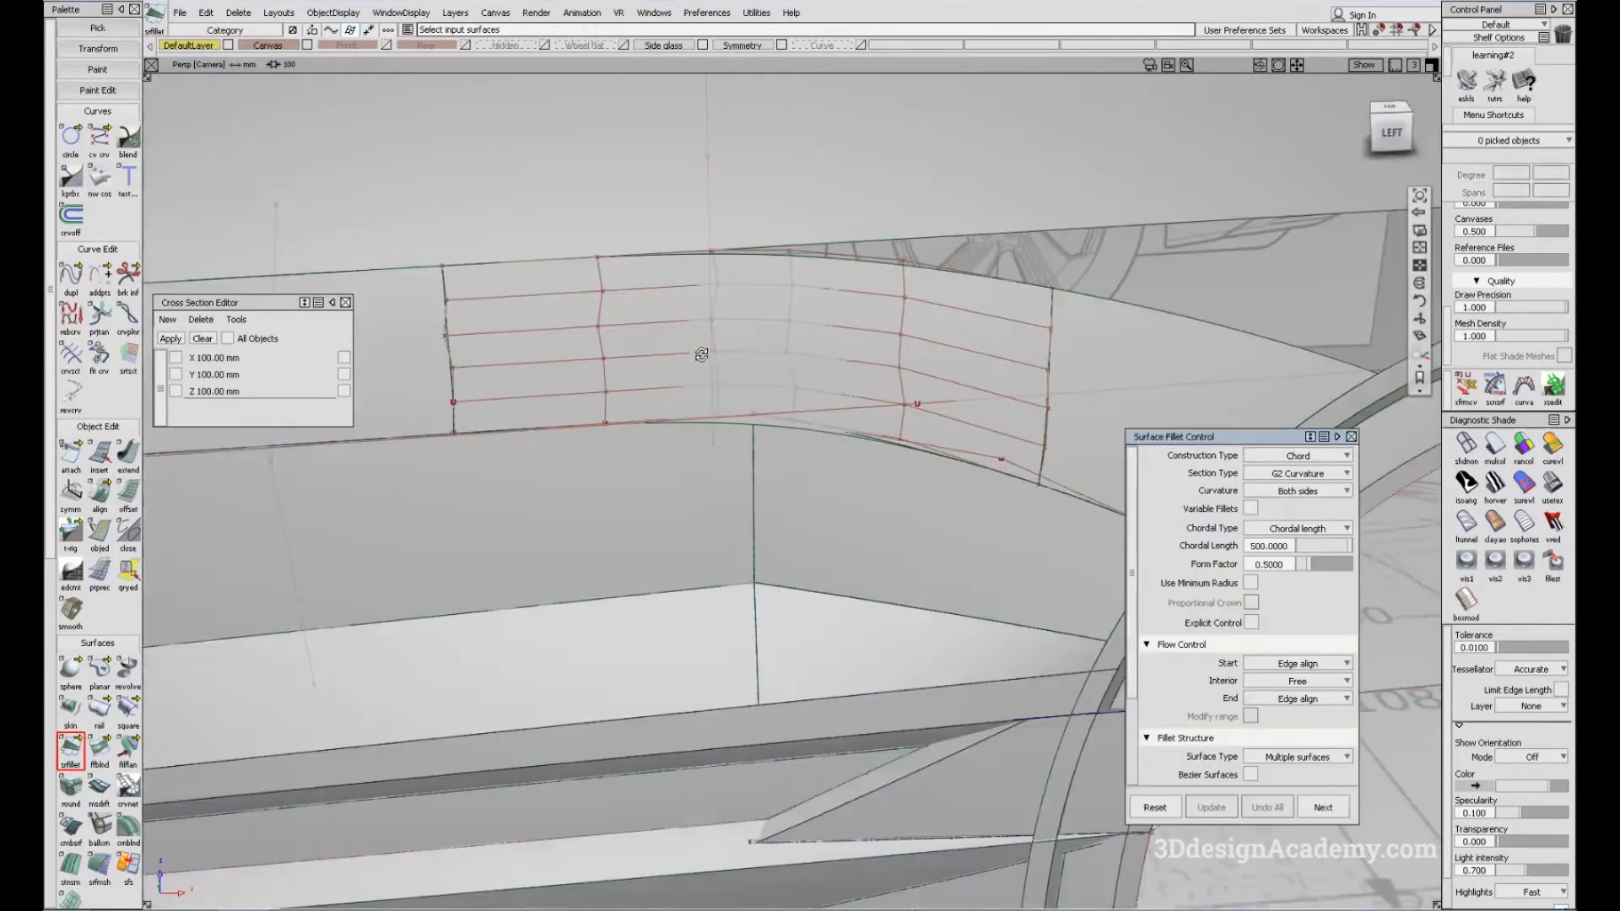
left_click_drag(682, 331, 707, 396, "alt+shift")
left_click_drag(719, 548, 687, 409, "ctrl+shift")
Duplicate the upper and lower edges of the fillet surface as free curves
left_click(73, 278)
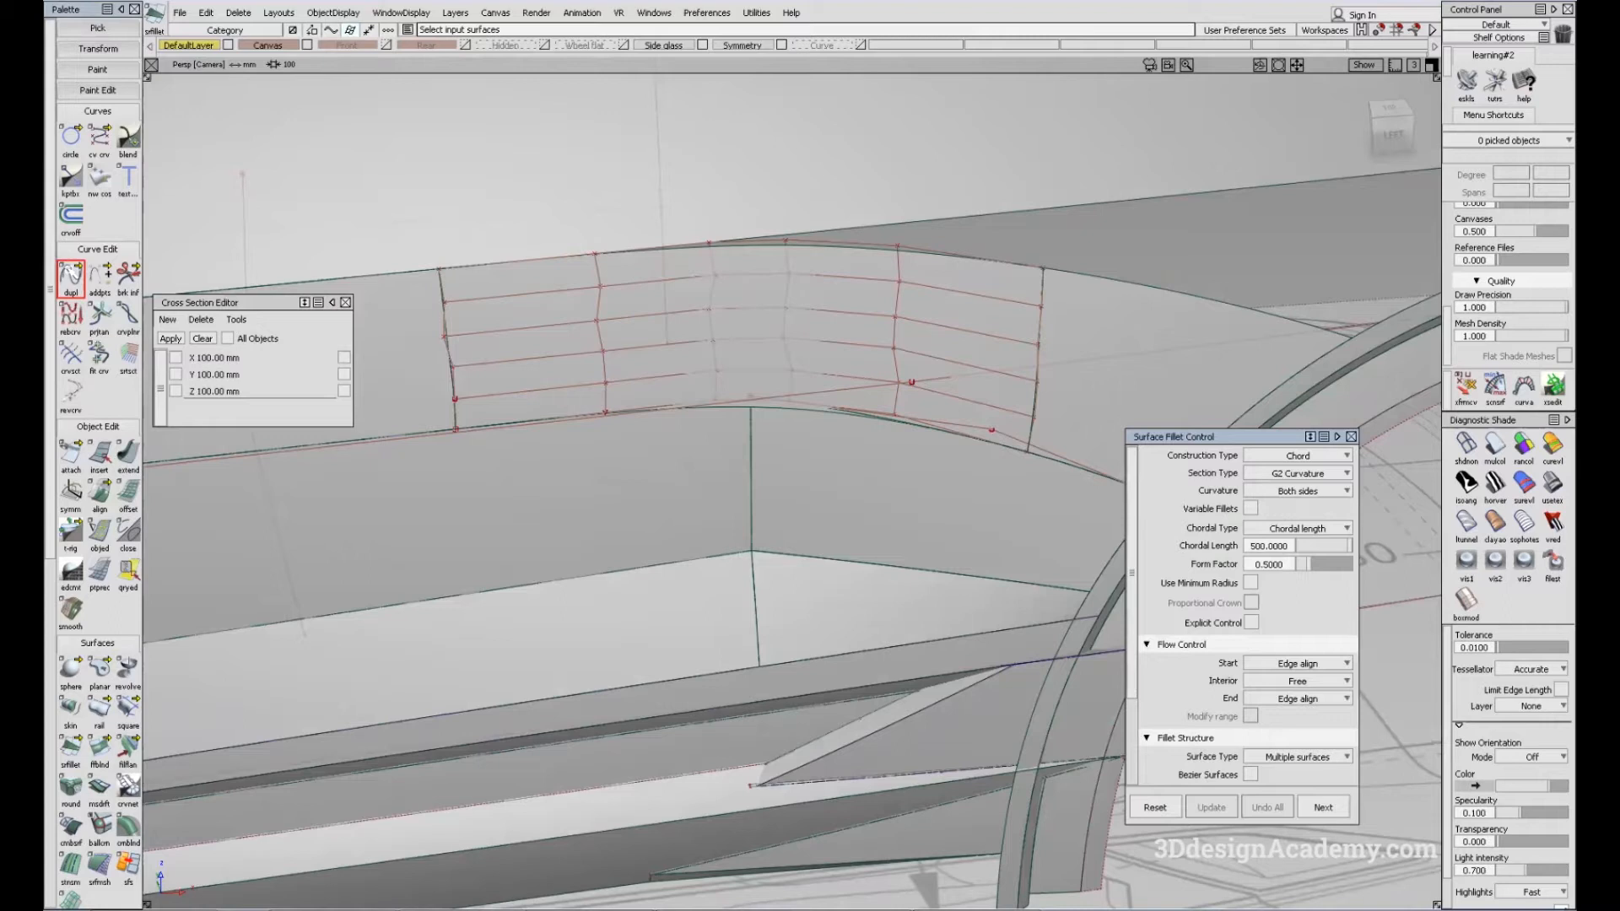
left_click(826, 251)
left_click(772, 408)
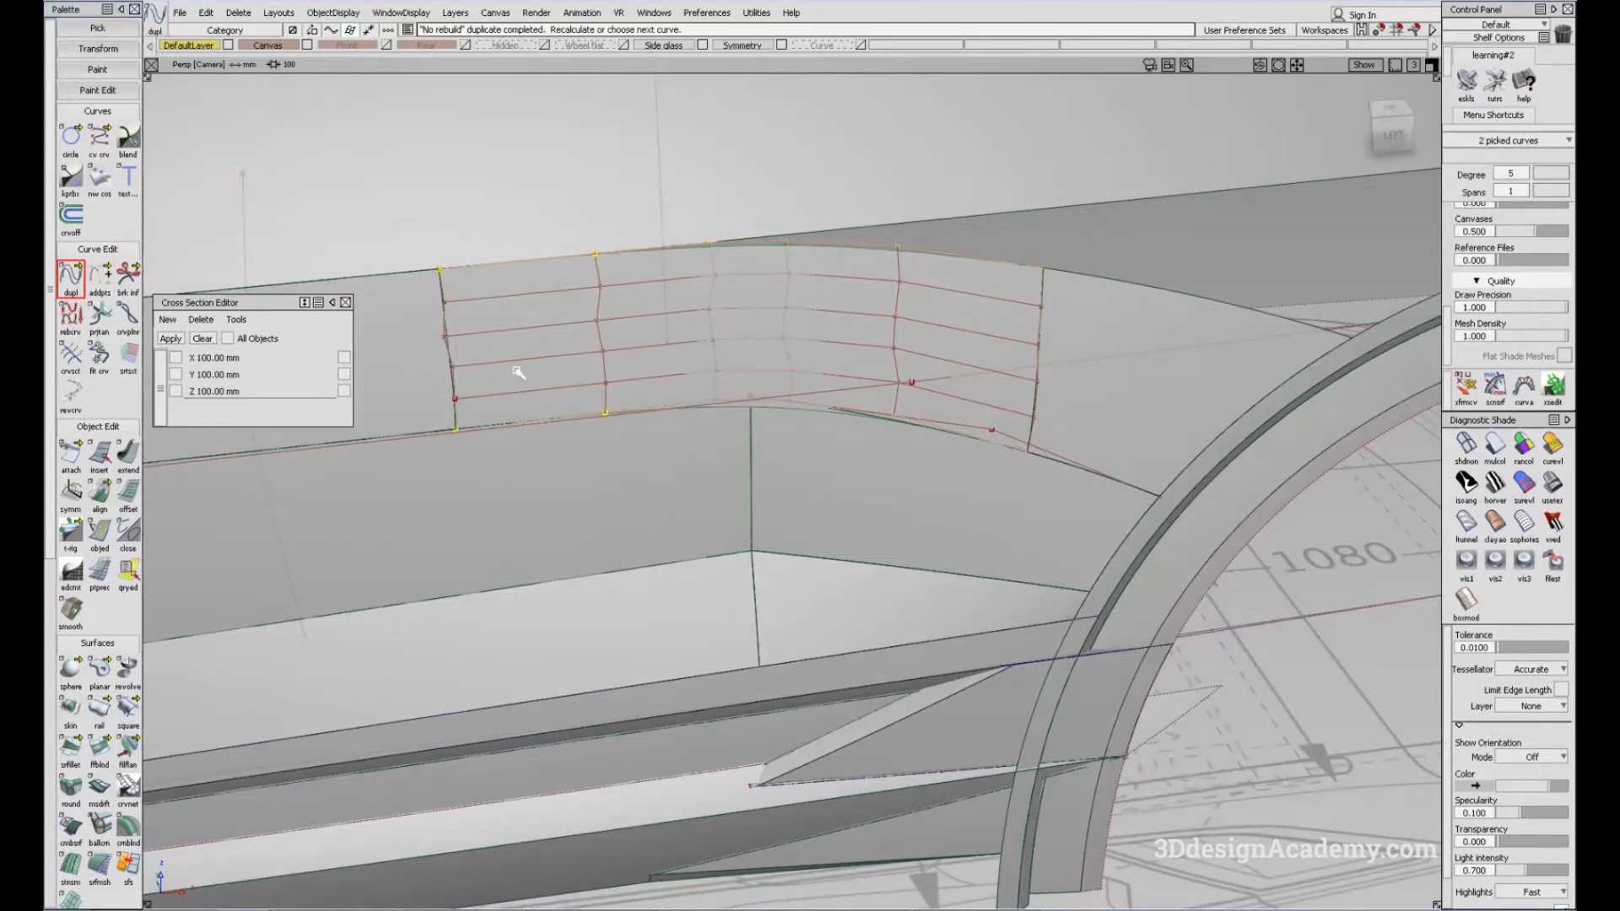
Reopen the fillet between the side panels and undo it to restore the original surfaces
middle_click_drag(738, 461, 777, 473, "alt+shift")
left_click(893, 290)
left_click(1281, 807)
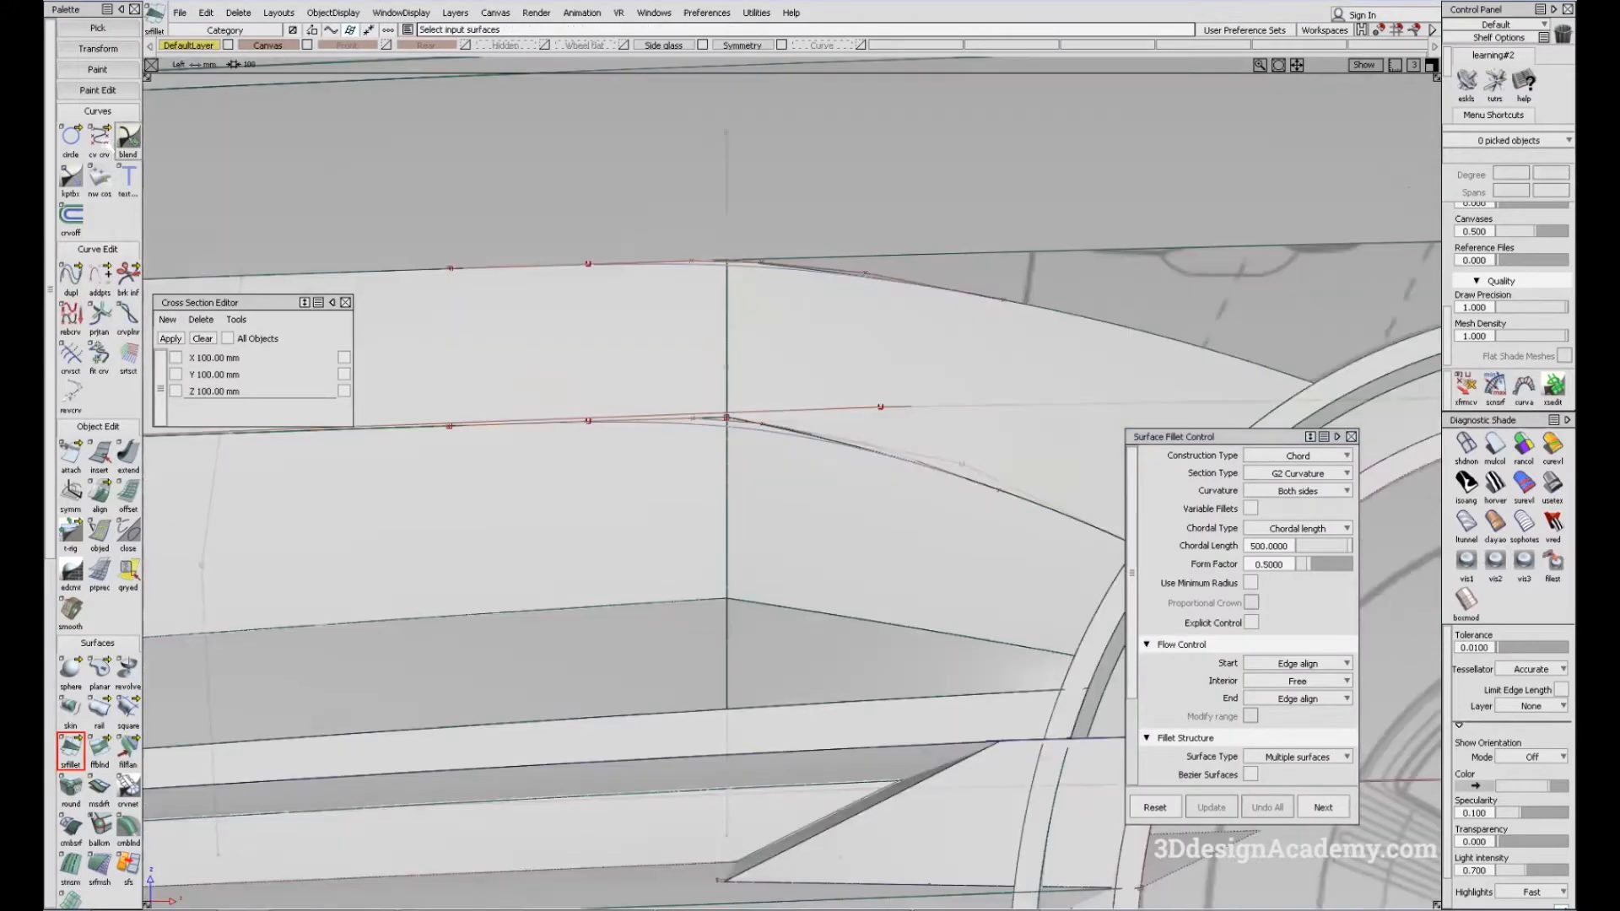
Draw two near-vertical edit-point curves joining the front ends and the rear ends of the duplicated edge curves
left_click_drag(102, 142, 165, 143)
middle_click_drag(523, 326, 614, 311, "alt+shift")
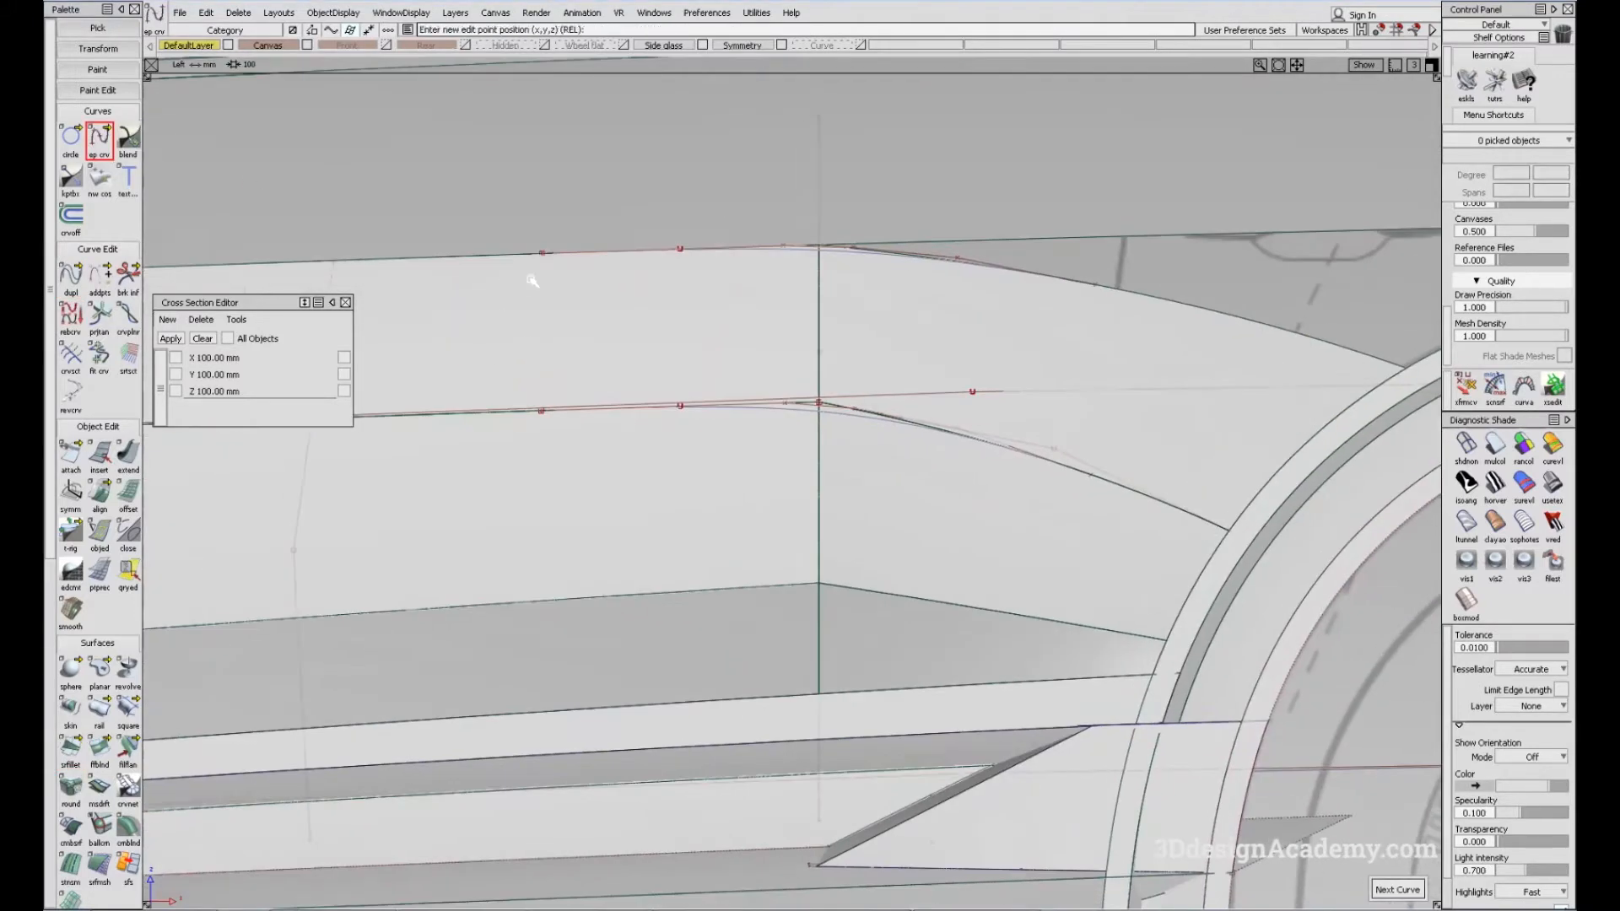
left_click(544, 437)
middle_click_drag(832, 410, 715, 399, "alt+shift")
left_click(992, 297)
left_click(968, 484)
left_click_drag(936, 592, 859, 386, "ctrl+shift")
middle_click_drag(628, 528, 742, 560, "alt+shift")
left_click_drag(761, 608, 840, 425, "ctrl+shift")
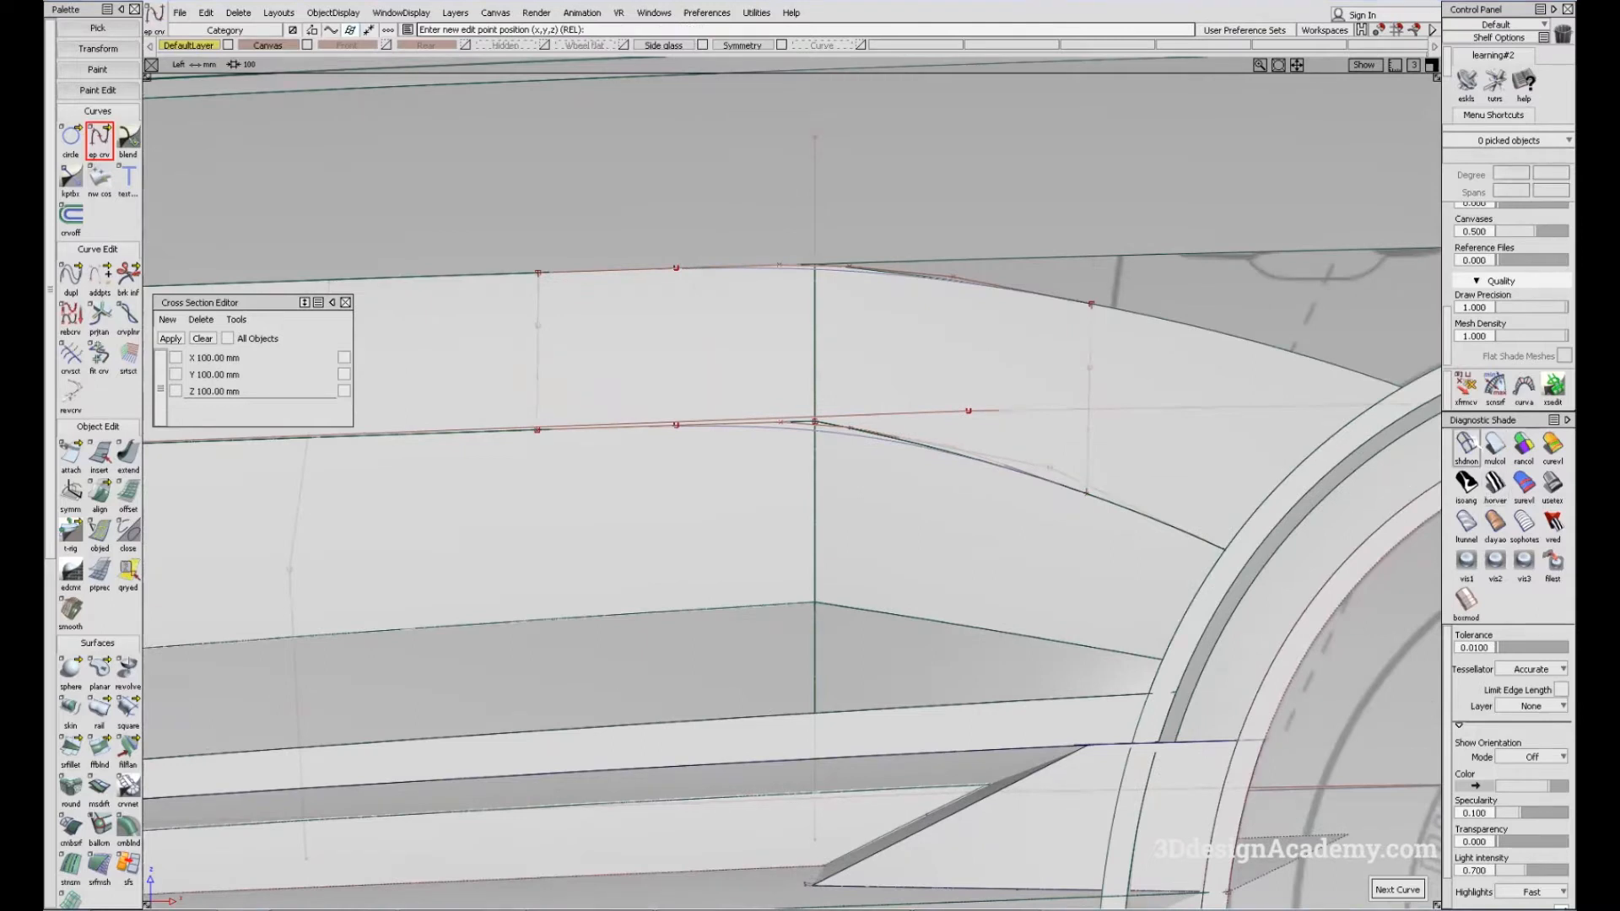
Turn off shading and project the two vertical curves onto the side panels as curves on surfaces along the view
left_click(1469, 445)
middle_click_drag(664, 571, 677, 590, "alt+shift")
left_click_drag(677, 592, 639, 431, "ctrl+shift")
scroll(89, 790, "down", 3)
scroll(76, 801, "down", 1)
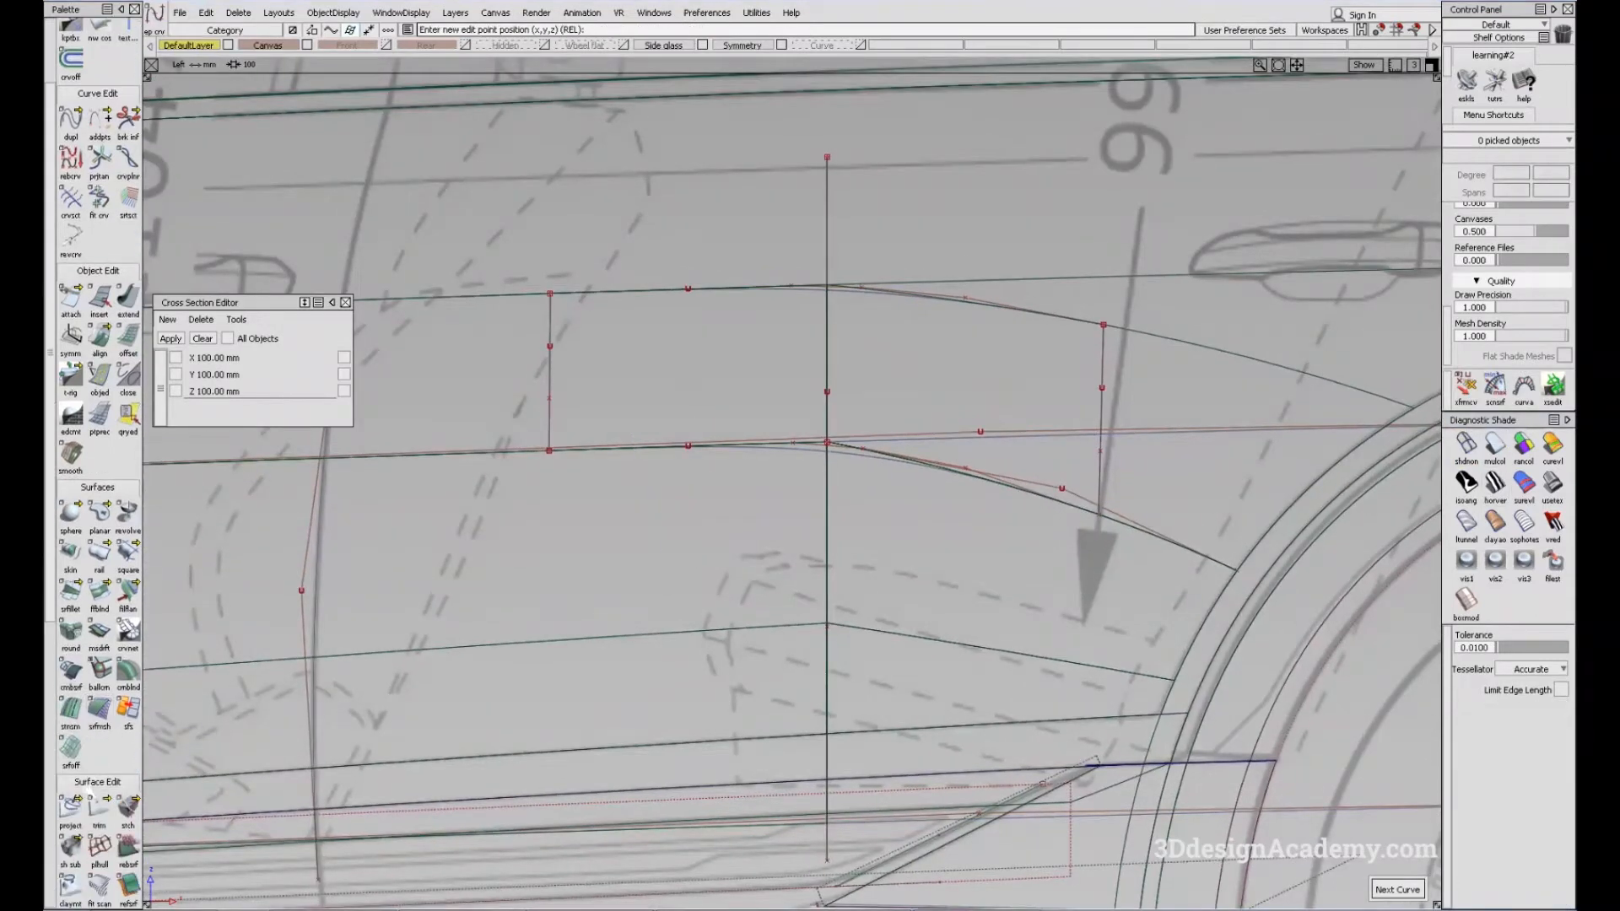
left_click(71, 809)
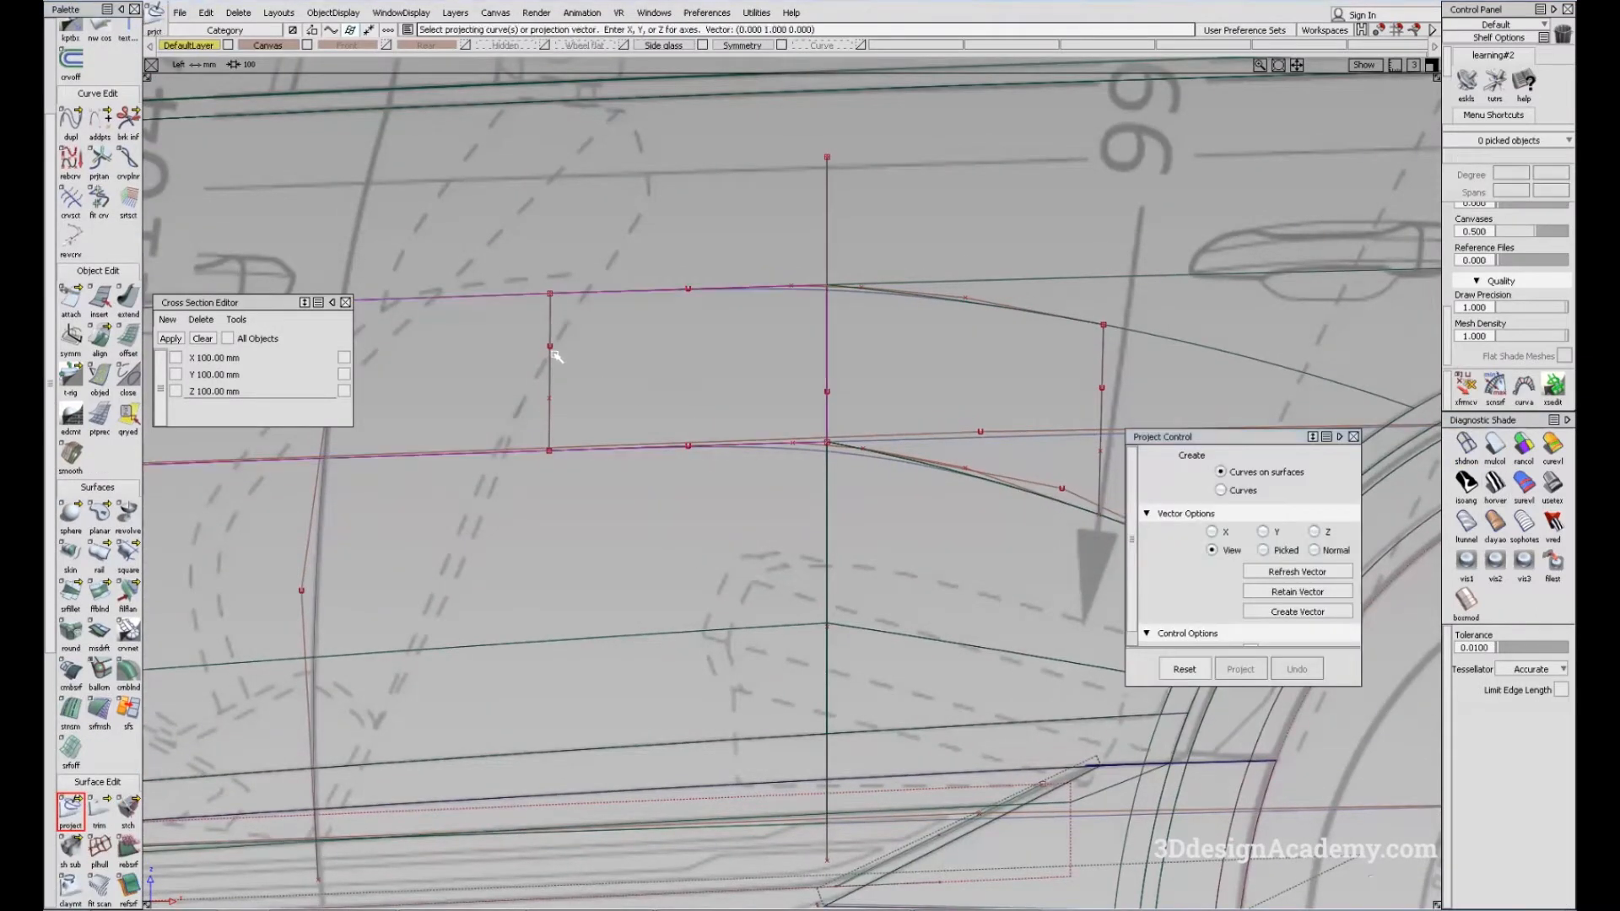
left_click(546, 382)
middle_click_drag(771, 405, 598, 397, "alt+shift")
left_click(966, 326)
left_click(933, 422)
Delete the two vertical construction curves and return to the perspective view with multi-color shading on
left_click_drag(875, 332, 975, 421, "ctrl+shift")
left_click(931, 410)
middle_click_drag(662, 386, 906, 384, "alt+shift")
left_click(616, 344)
key("Delete")
key("Return")
key("F8")
left_click(1495, 445)
Highlight the two duplicated edge curves and examine how they meet the projected lines on the side panels
mouse_move(582, 396)
left_mouse_down("alt+shift")
mouse_move(544, 434)
mouse_move(553, 464)
left_mouse_up("alt+shift")
middle_click_drag(855, 409, 893, 466, "alt+shift")
left_click_drag(767, 351, 844, 465, "ctrl+shift")
left_click(843, 465)
middle_click_drag(833, 388, 857, 431, "alt+shift")
left_click(882, 351)
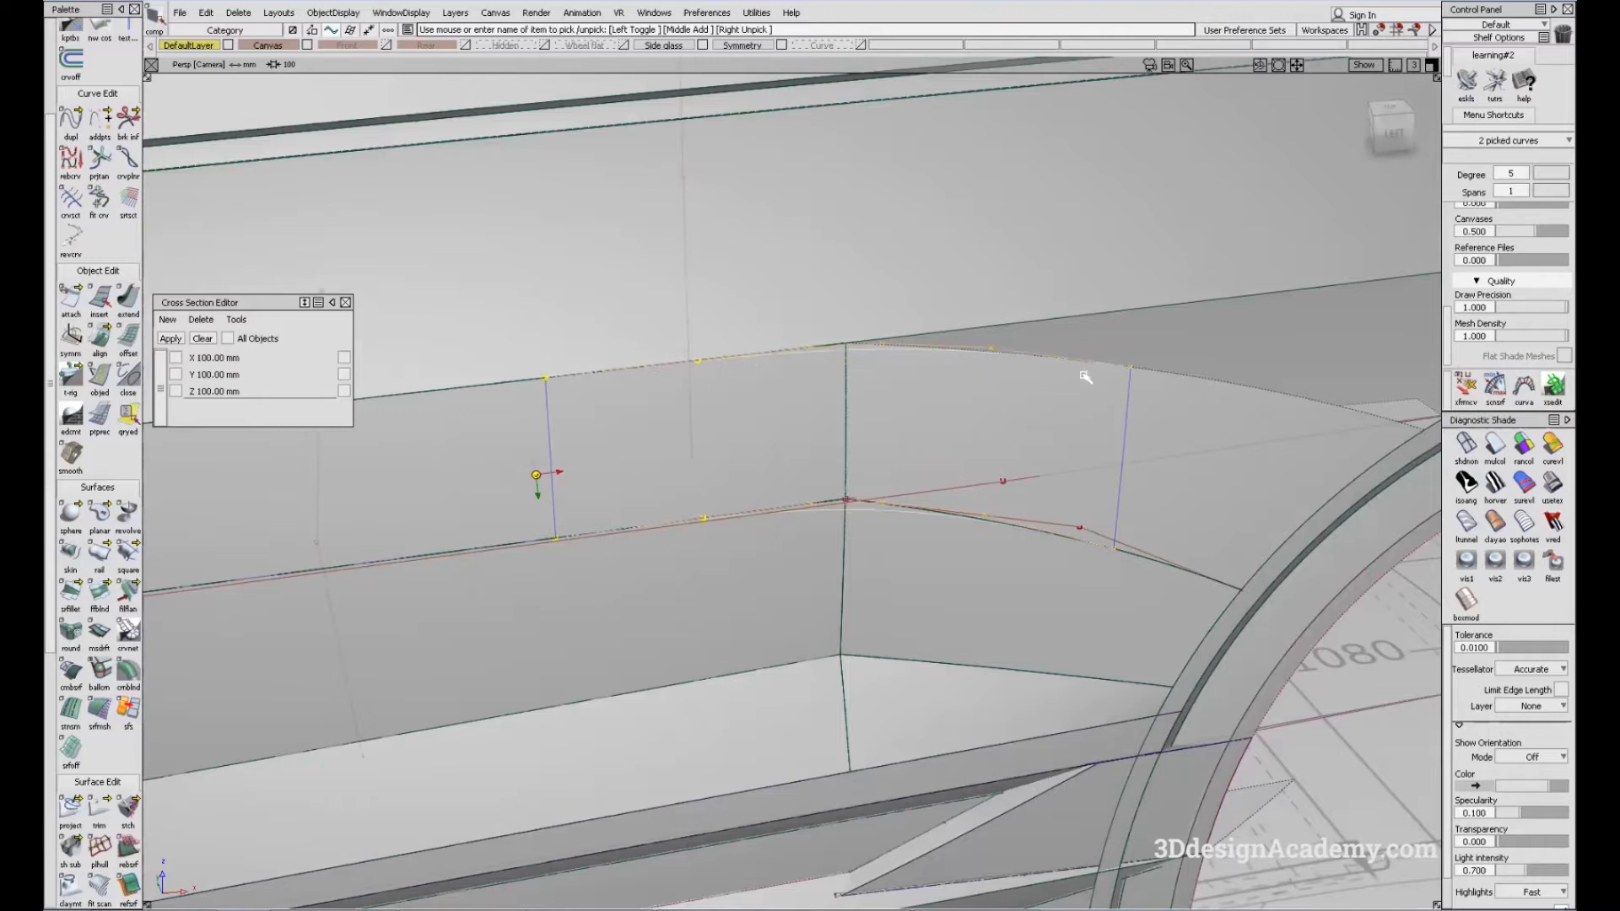
middle_click_drag(793, 494, 842, 490, "alt+shift")
left_click_drag(842, 489, 738, 584, "alt+shift")
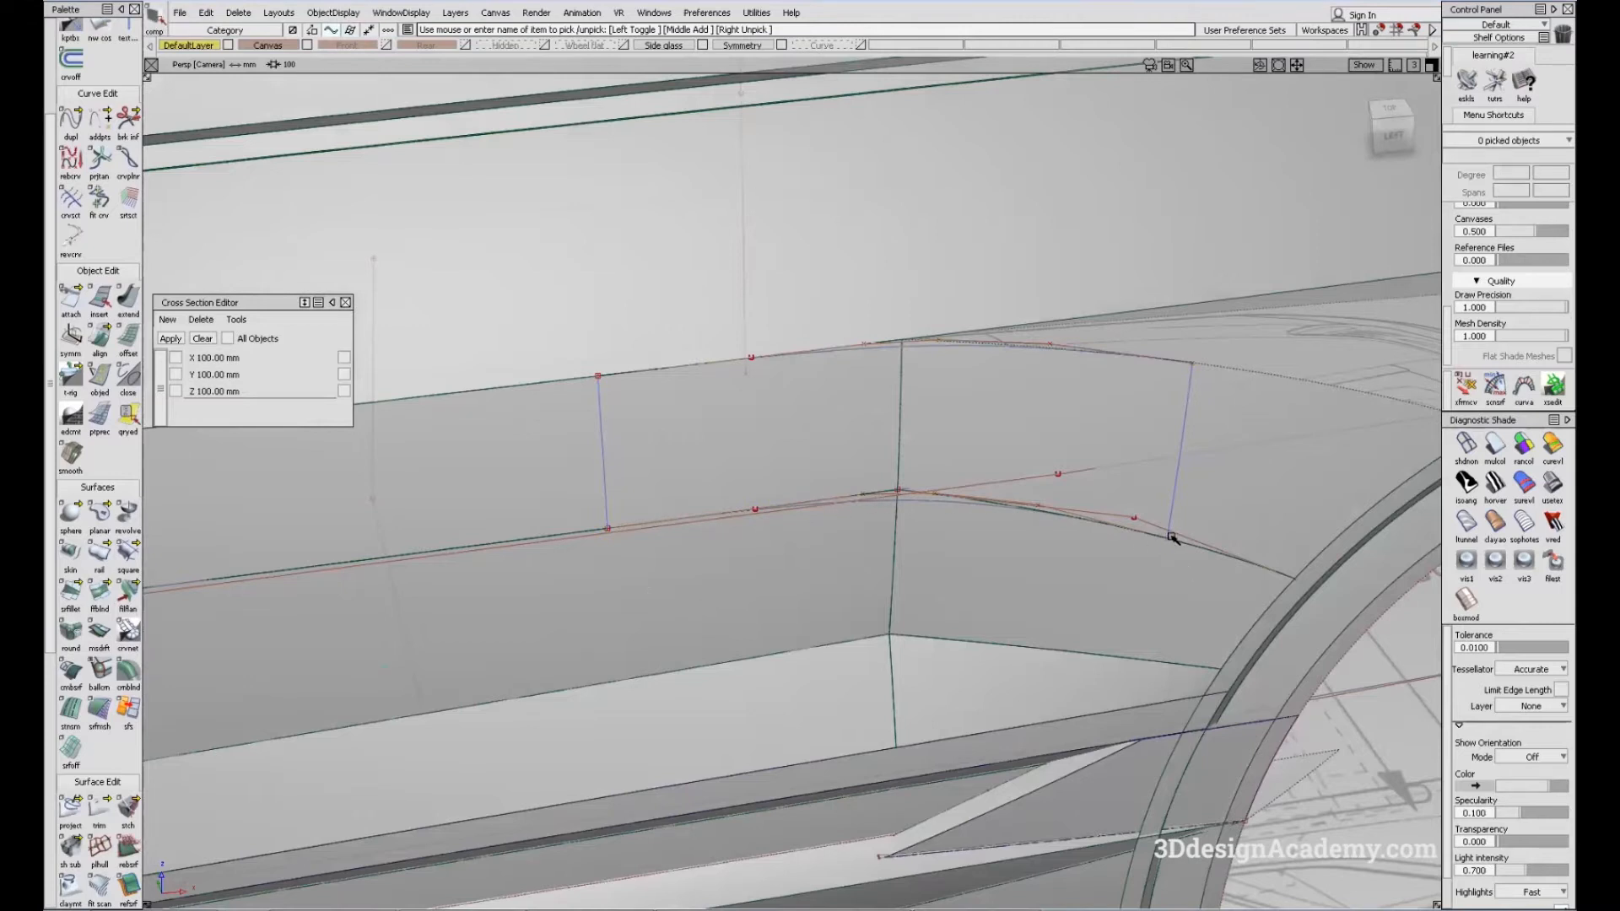
mouse_move(935, 511)
left_mouse_down("alt+shift")
mouse_move(831, 549)
mouse_move(705, 499)
mouse_move(895, 626)
left_mouse_up("alt+shift")
left_click_drag(684, 739, 616, 588, "ctrl+shift")
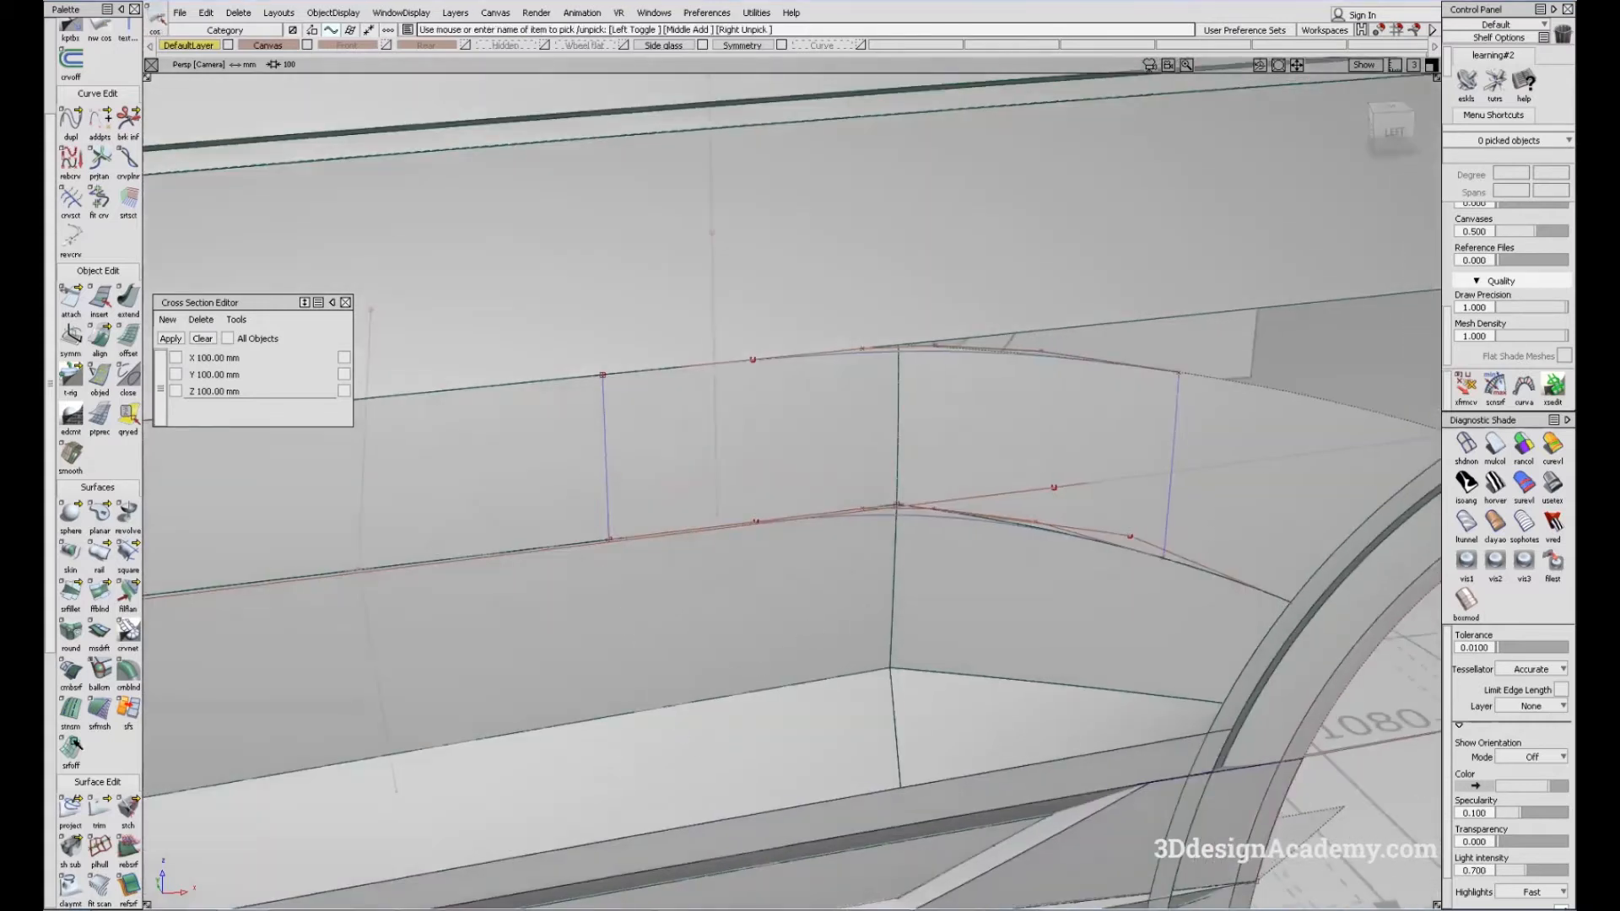
Trim away the side panel area between the two projected vertical lines ahead of the rear wheel arch
left_click(99, 810)
left_click(470, 459)
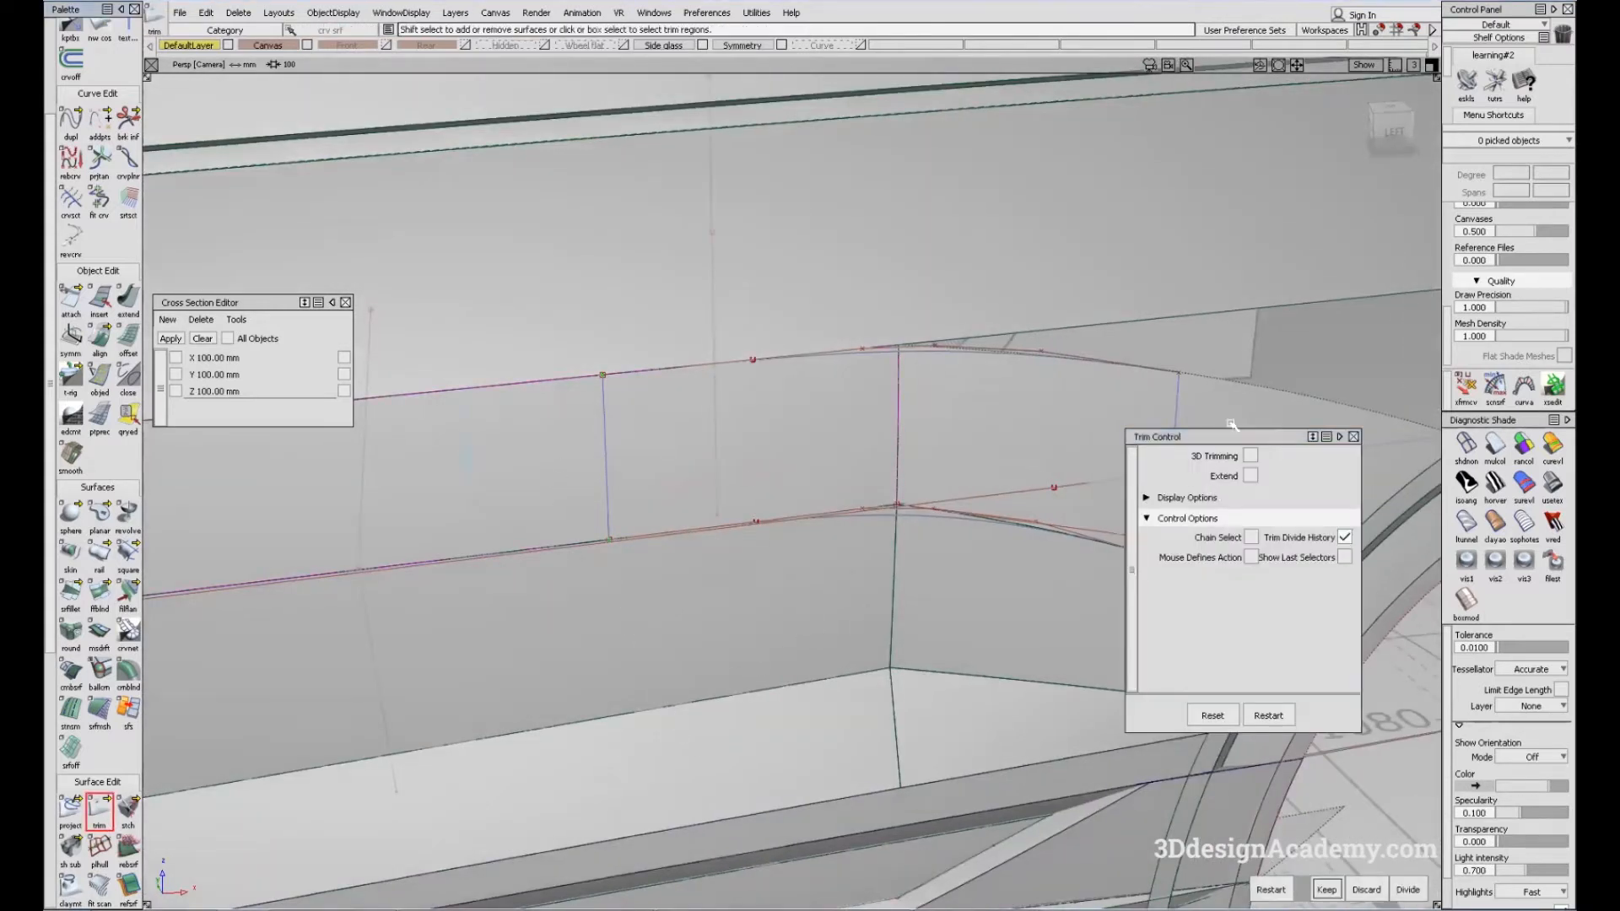
left_click(760, 439)
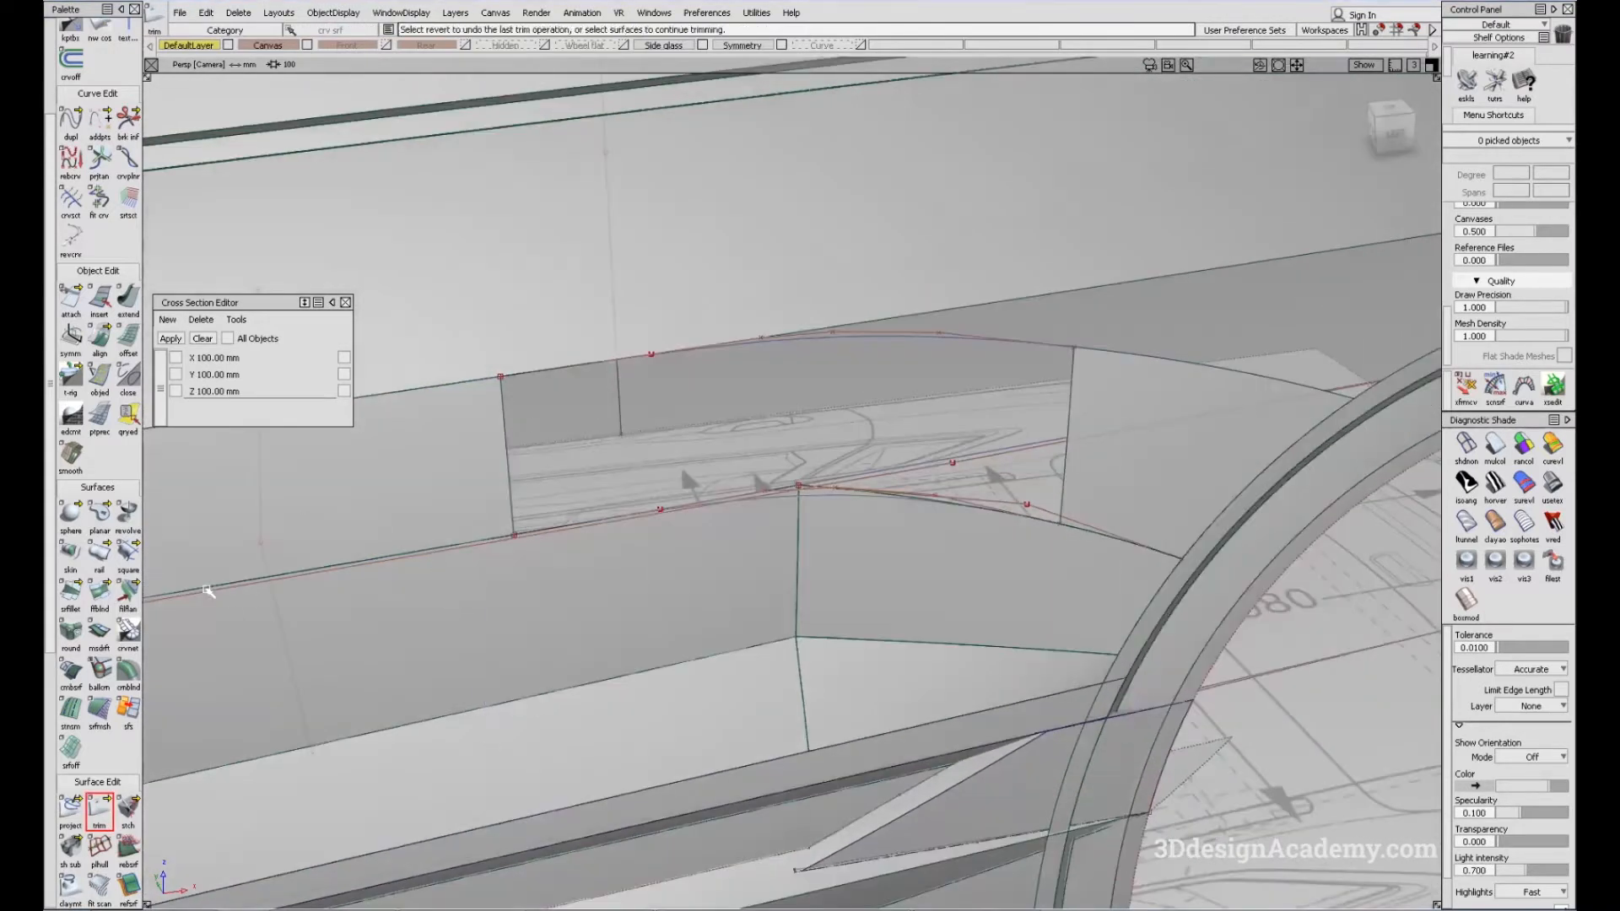
Build a four-boundary Square surface across the trimmed opening, with G2 Curvature on boundaries 1 and 3 and the duplicated edge curves as free boundaries
left_click(128, 553)
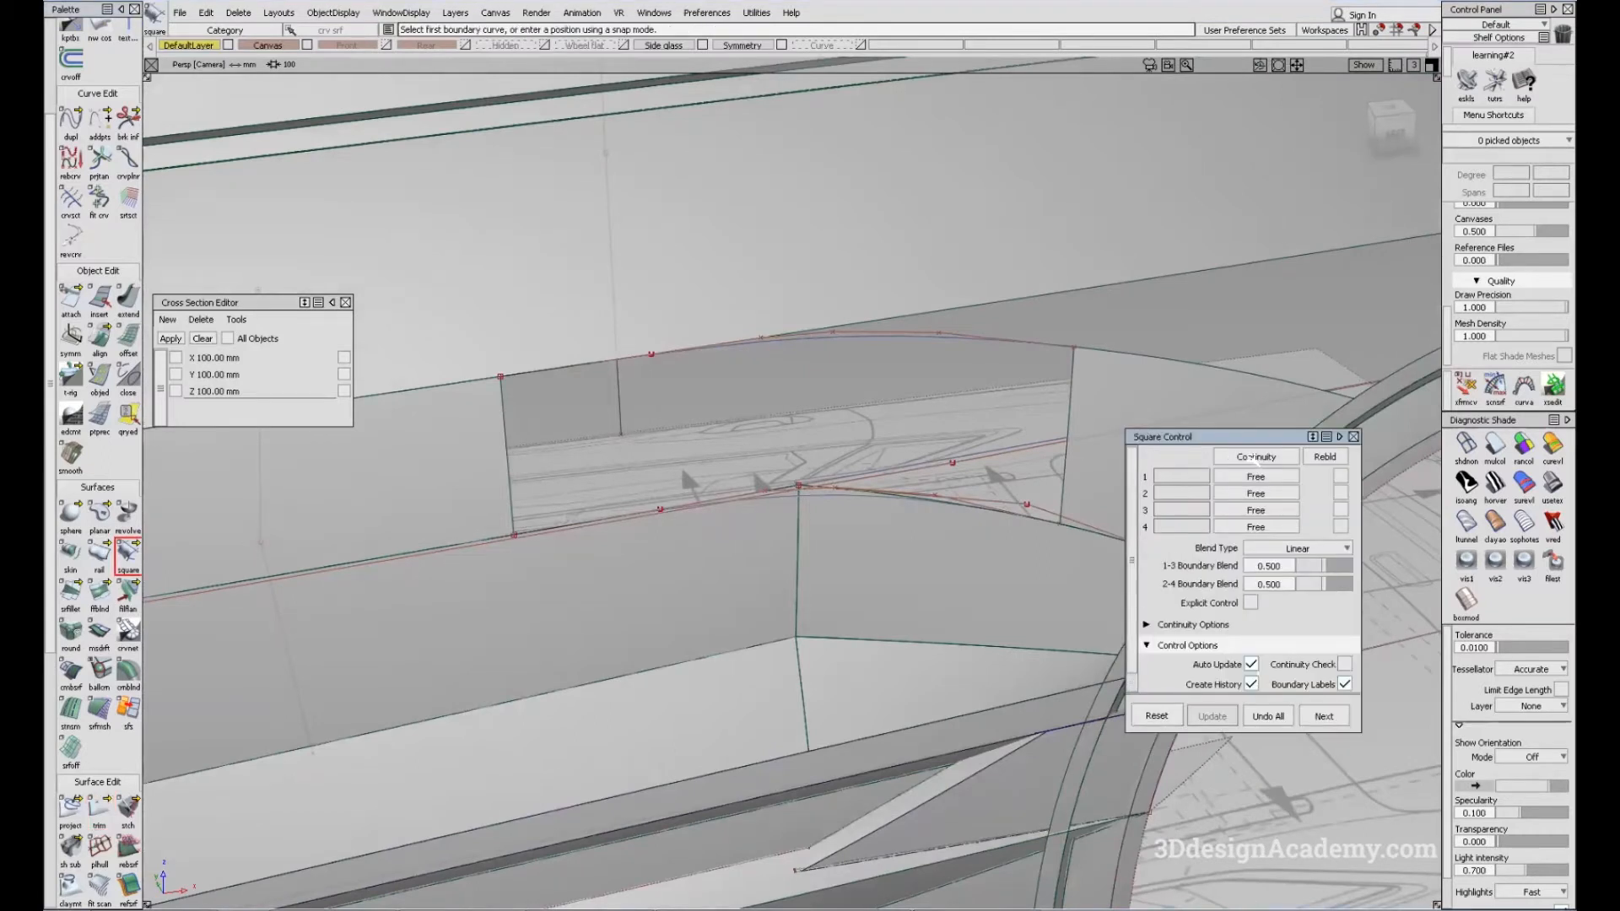
left_click(1254, 476)
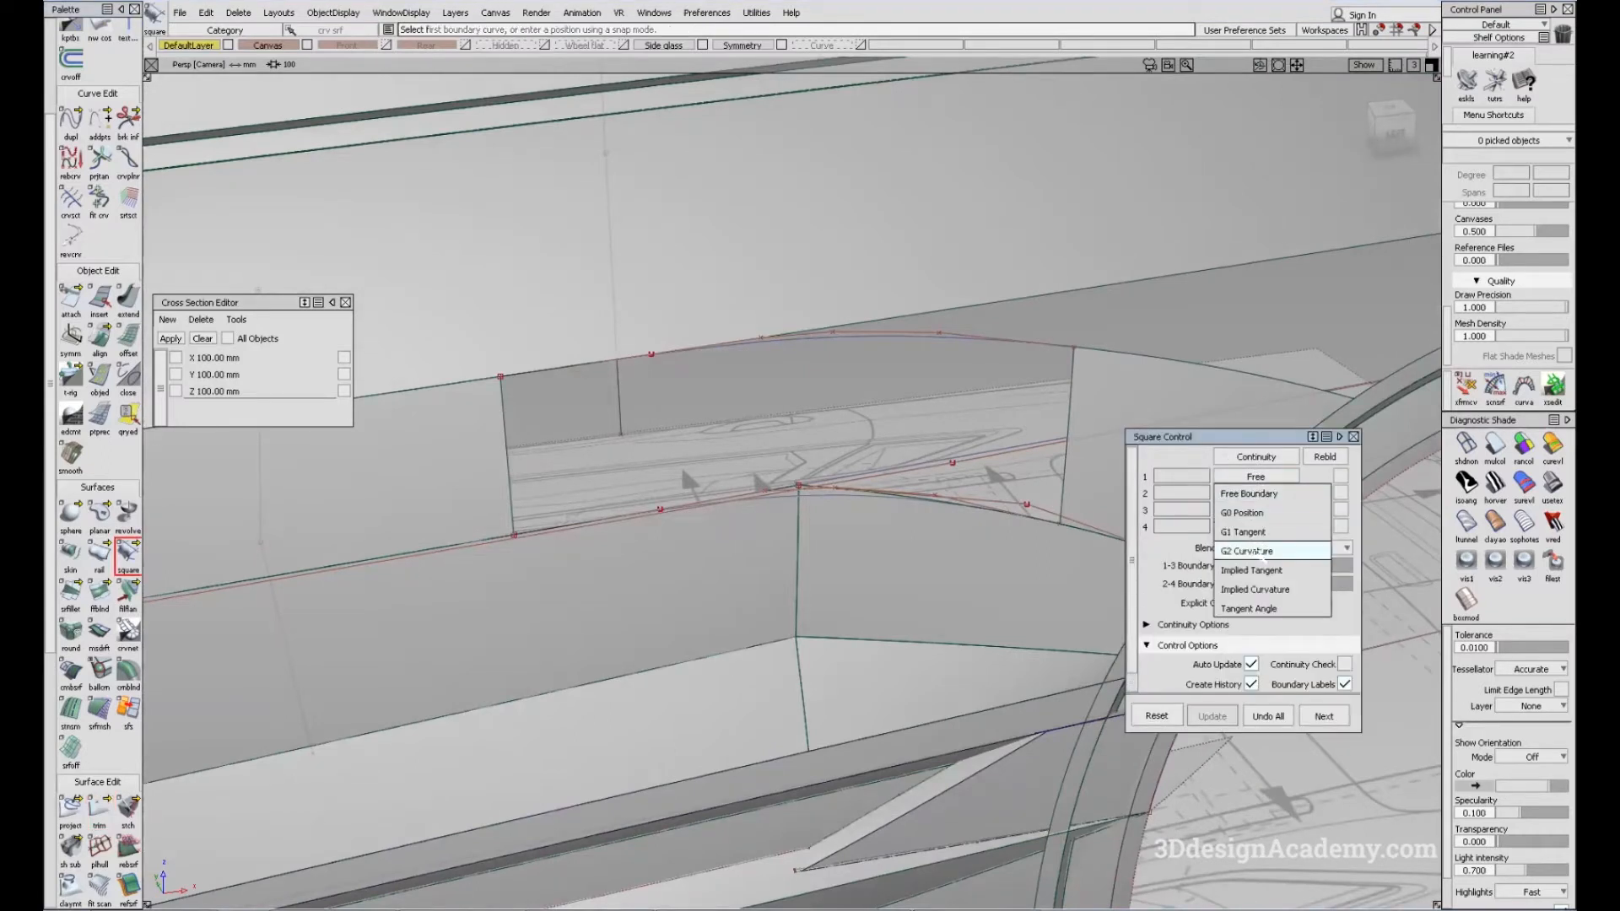
left_click(1255, 511)
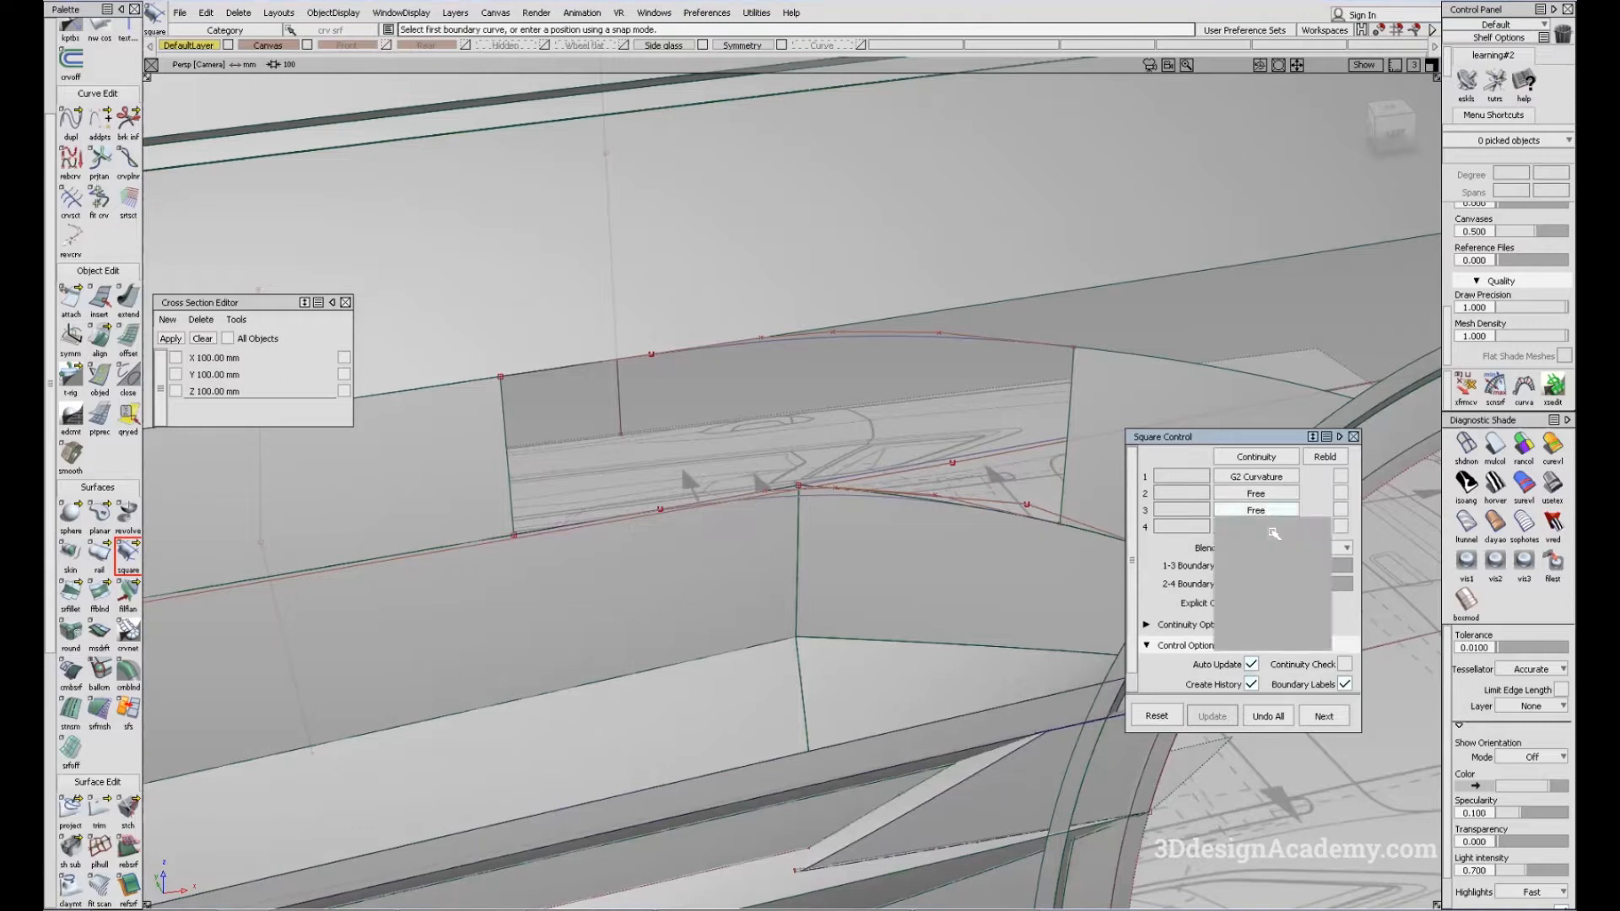
left_click(1265, 580)
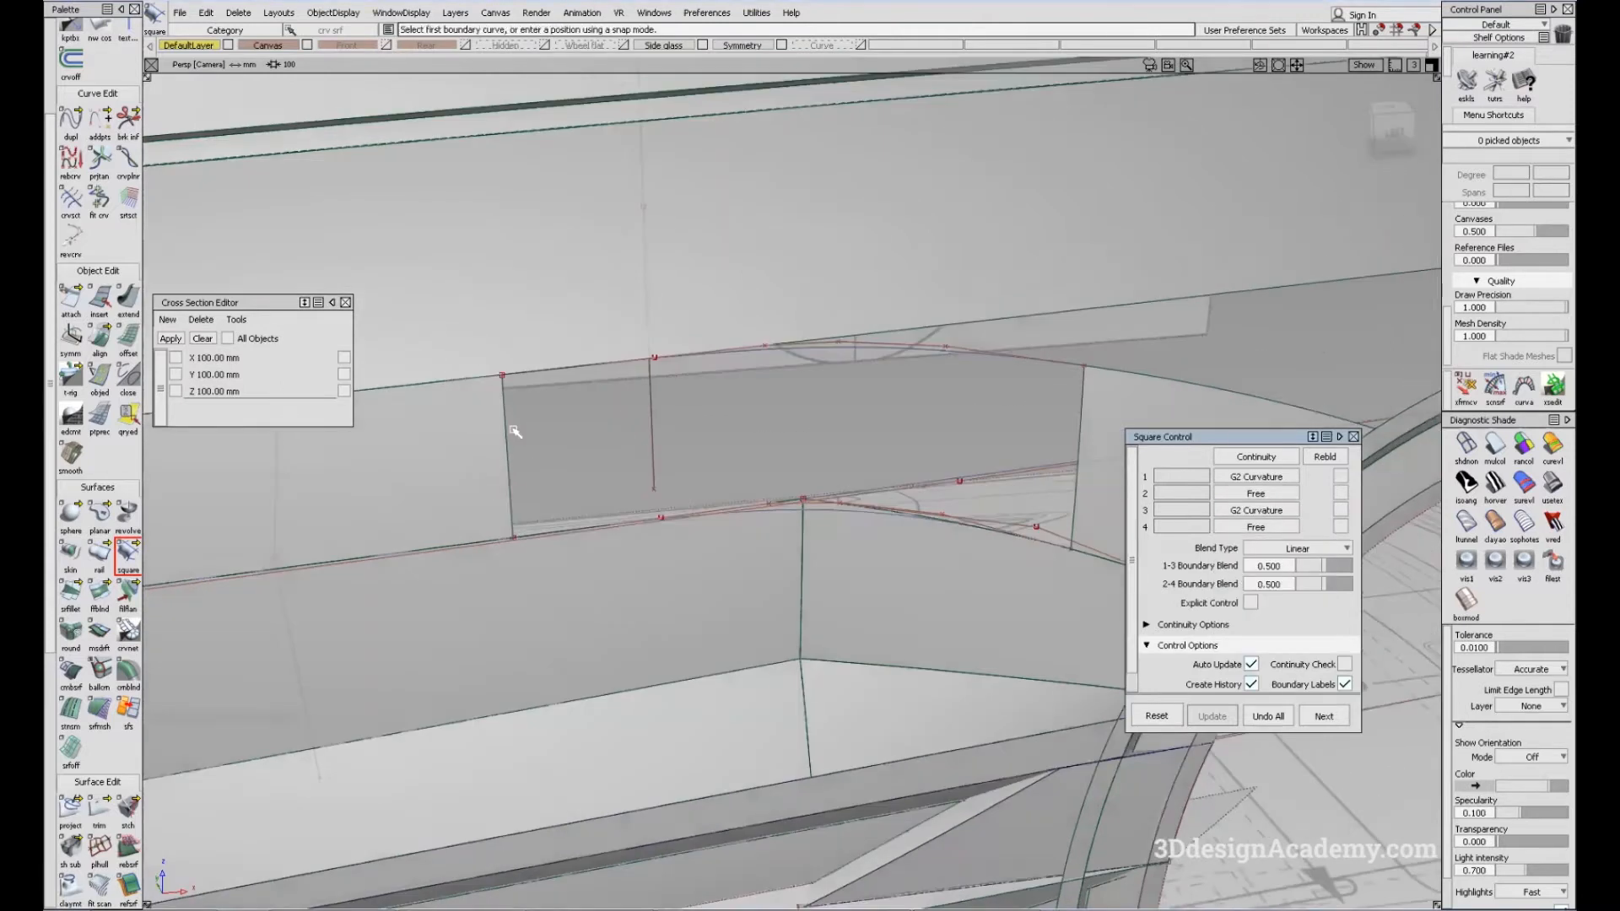
left_click(506, 440)
left_click(1026, 360)
left_click(1083, 434)
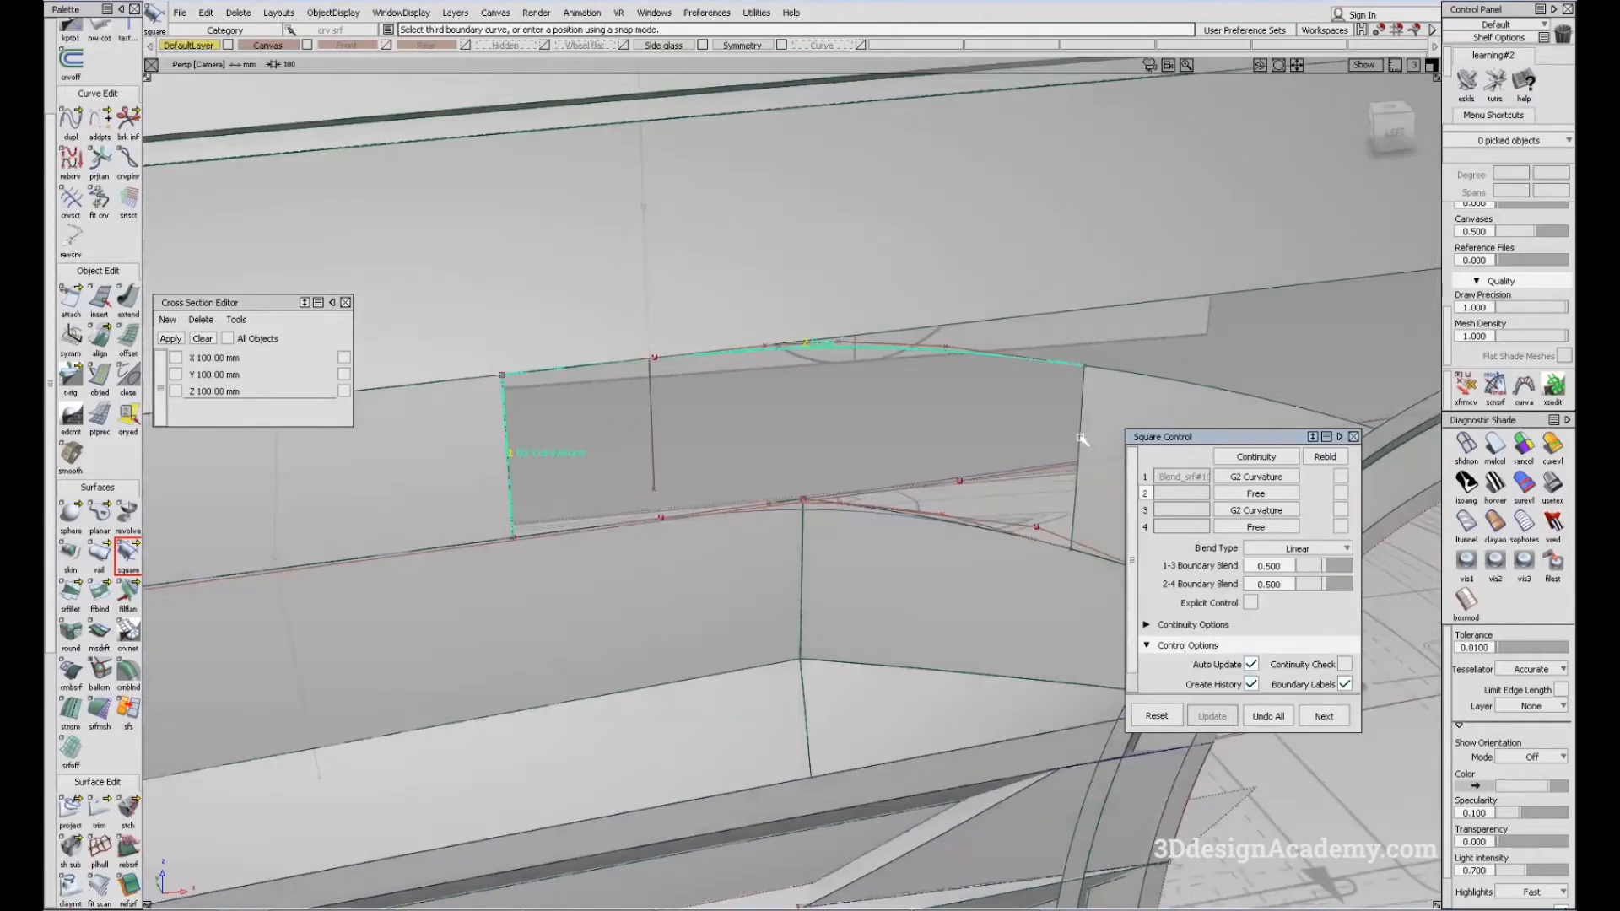
left_click(825, 511)
mouse_move(825, 512)
left_mouse_down("alt+shift")
mouse_move(698, 486)
mouse_move(722, 473)
mouse_move(582, 473)
mouse_move(765, 495)
mouse_move(958, 445)
mouse_move(771, 496)
mouse_move(640, 463)
mouse_move(574, 467)
left_mouse_up("alt+shift")
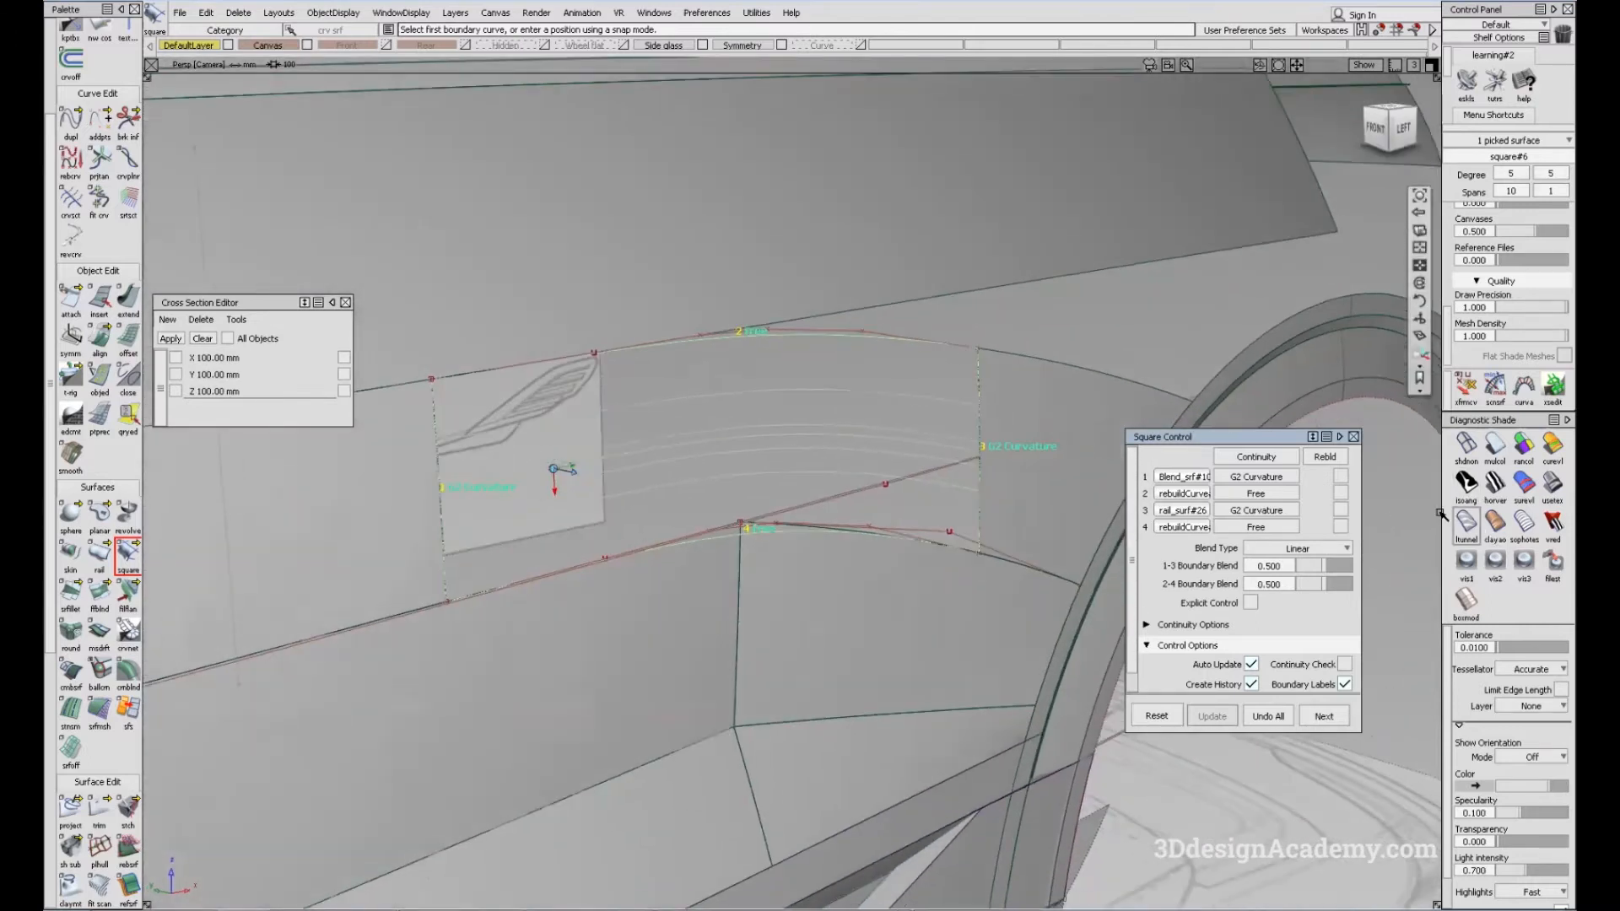
Turn on rebuild for Square boundaries 1 and 3 and enable explicit control of the surface
left_click(1341, 477)
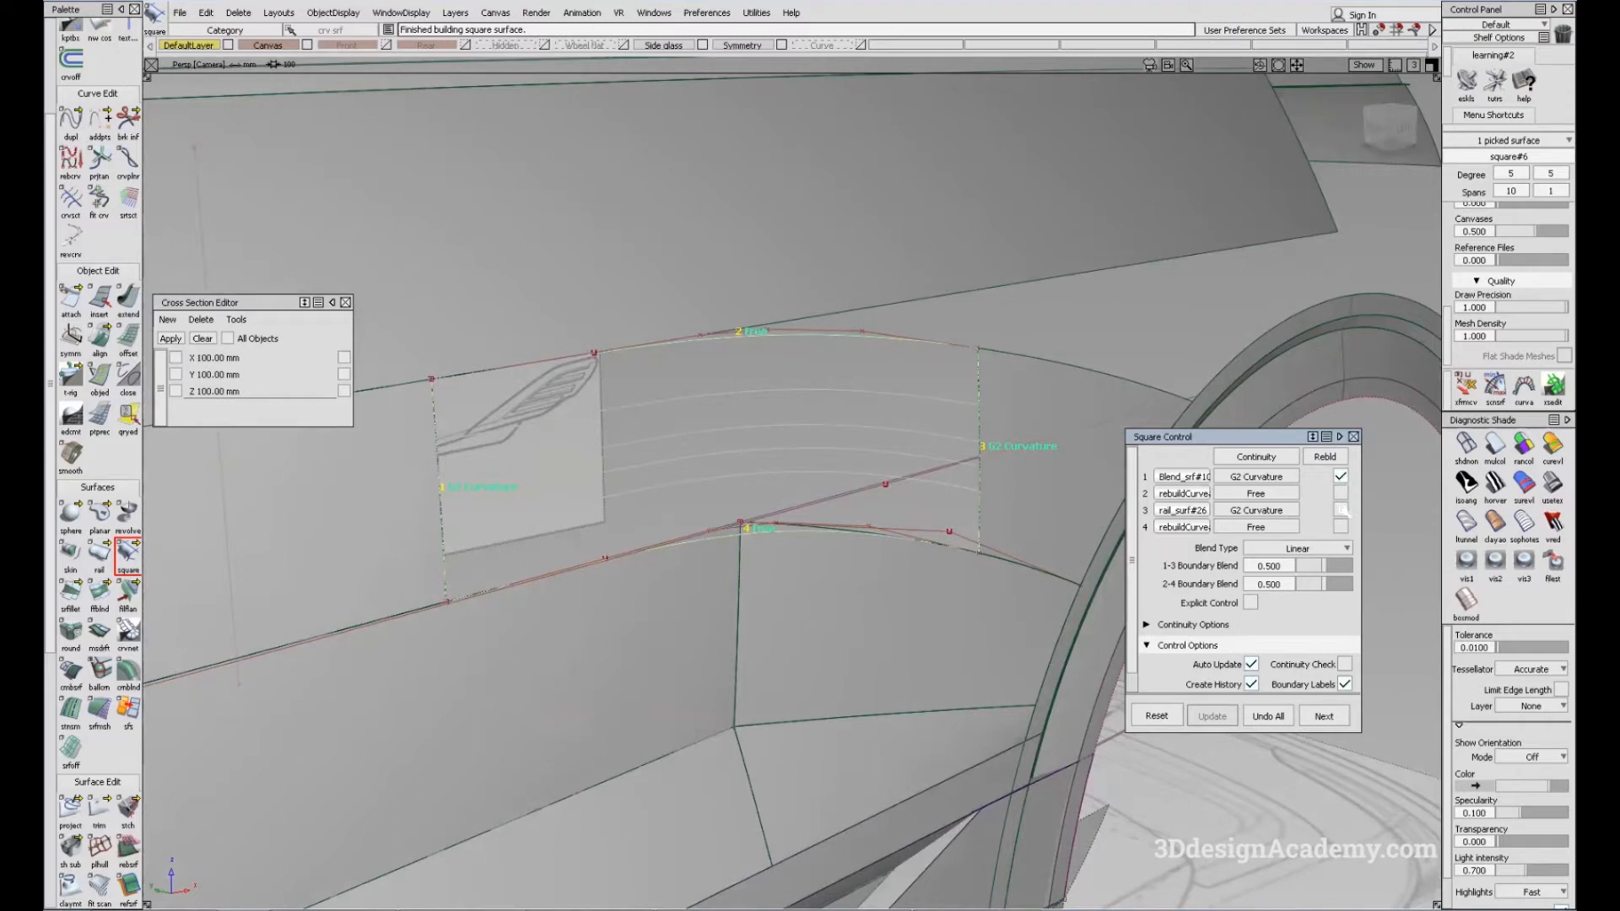
left_click(1341, 509)
left_click(1252, 603)
left_click_drag(847, 464, 851, 536, "alt+shift")
right_click_drag(846, 480, 829, 498, "alt+shift")
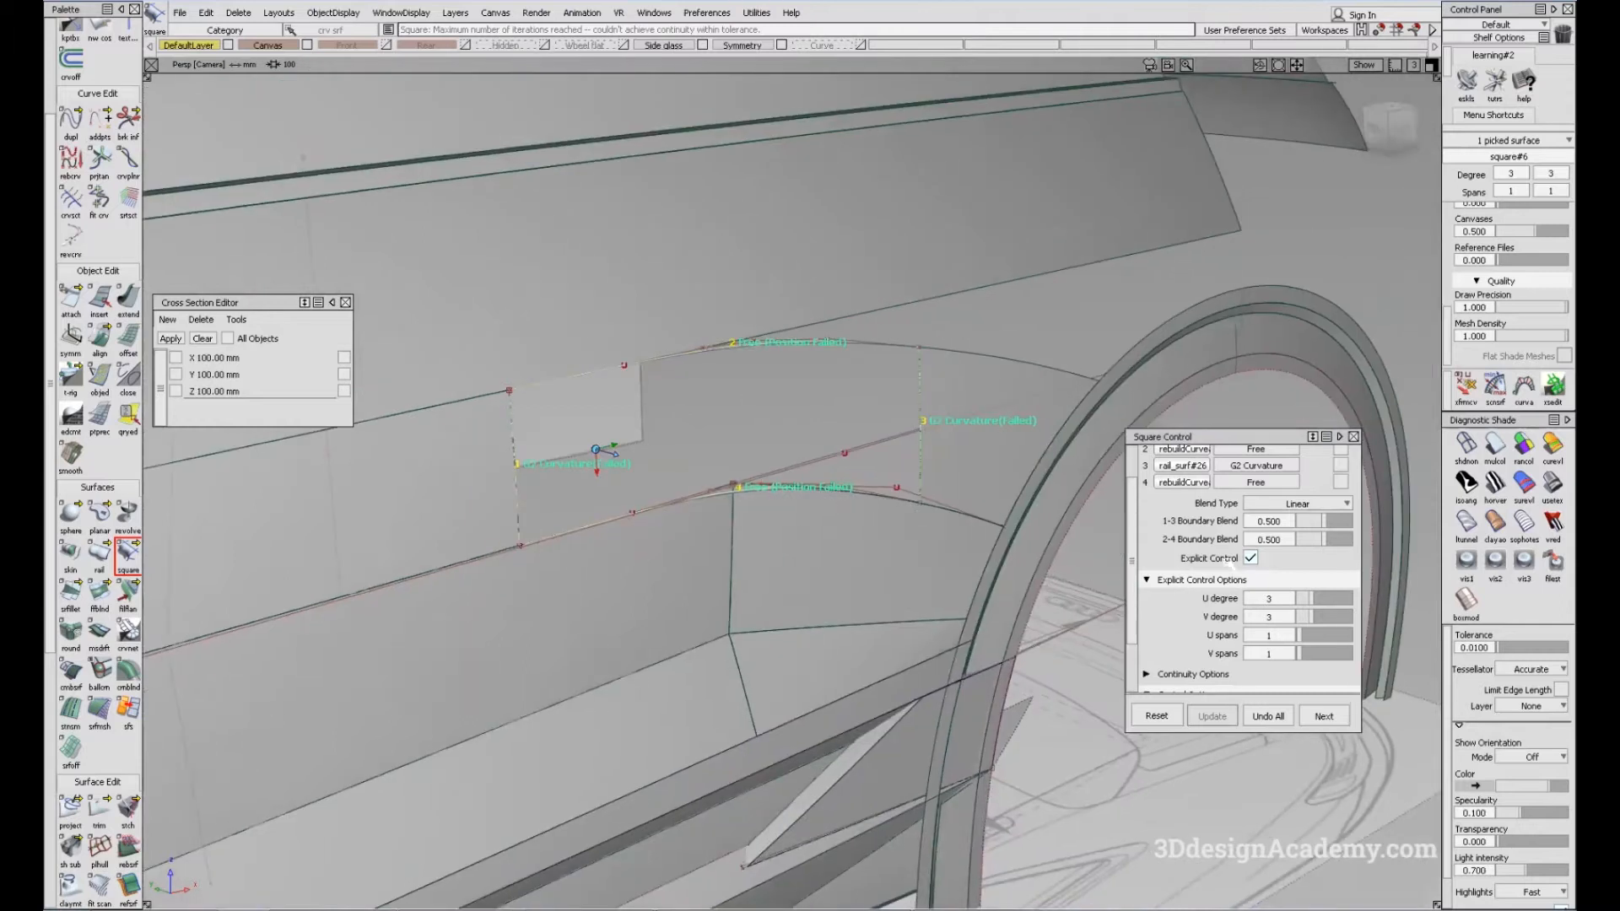
left_click_drag(727, 520, 763, 543, "alt+shift")
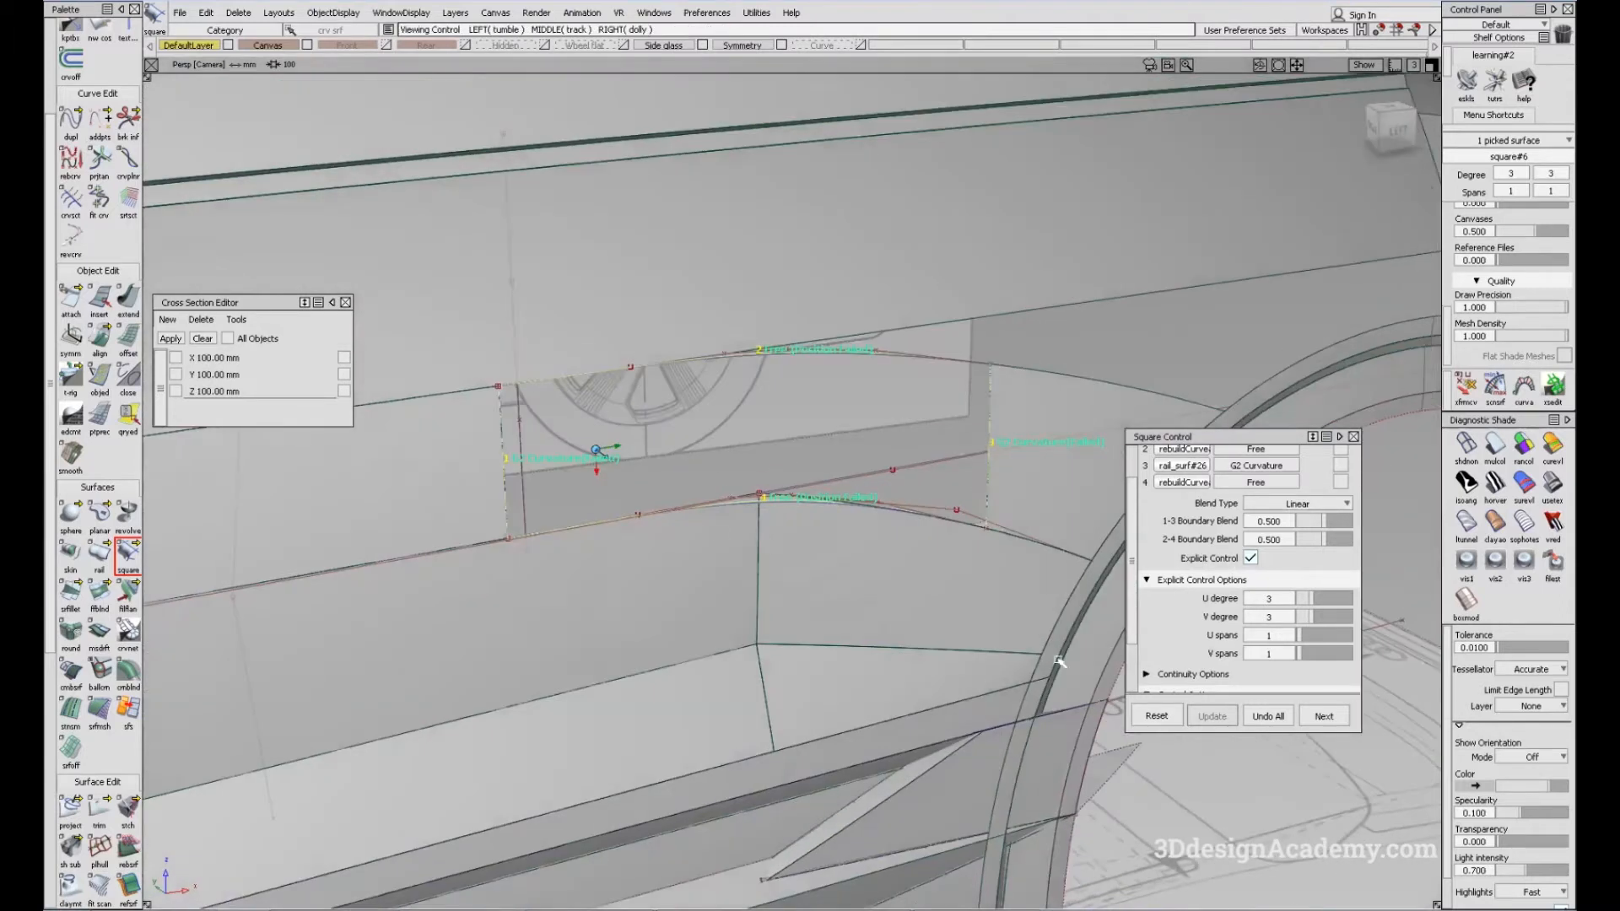
Set the Square surface's U and V degrees to 5, accept it, and show the model in multi-color shading
left_click(1322, 599)
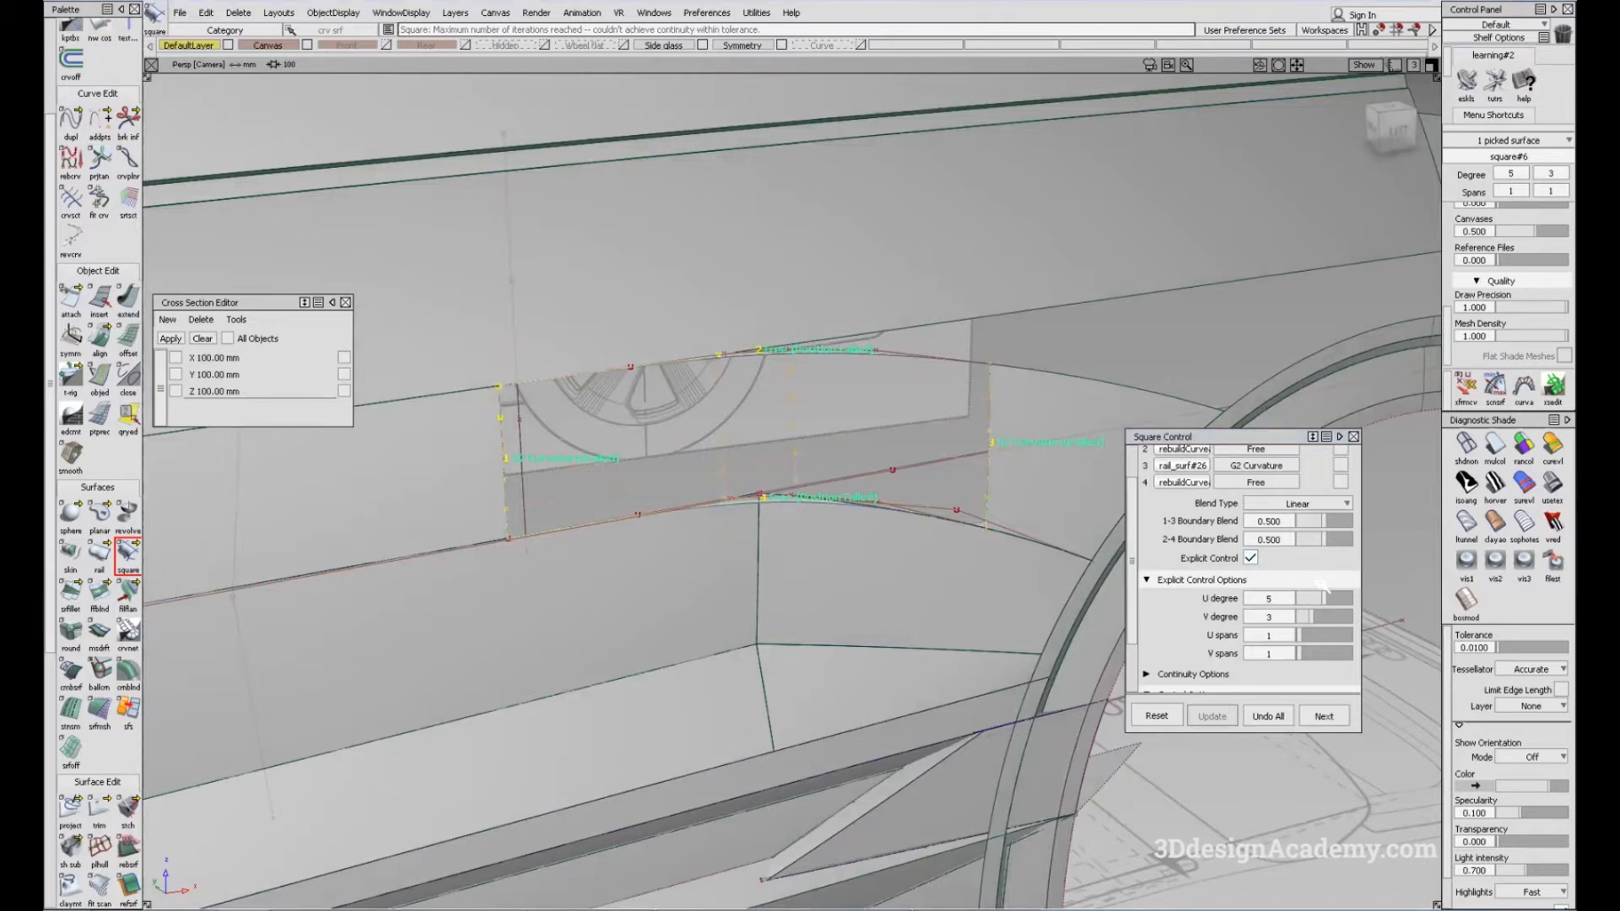
left_click_drag(937, 563, 945, 546, "alt+shift")
left_click(1315, 618)
left_click_drag(756, 525, 831, 428, "alt+shift")
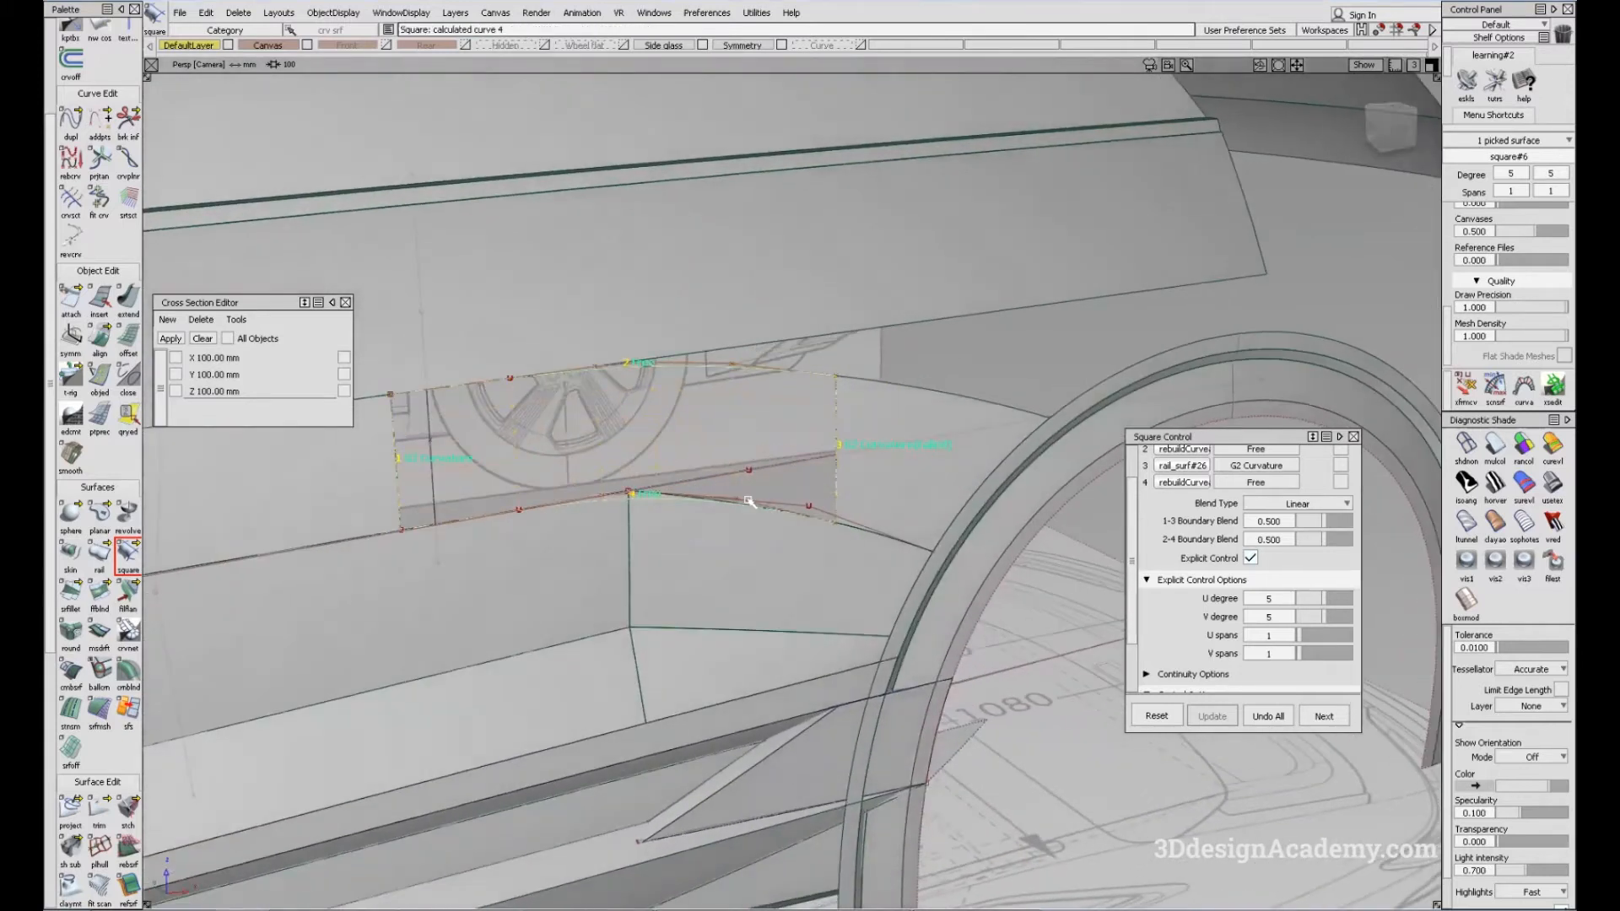
middle_click_drag(749, 502, 778, 529, "alt+shift")
left_click(1323, 716)
left_click(1495, 445)
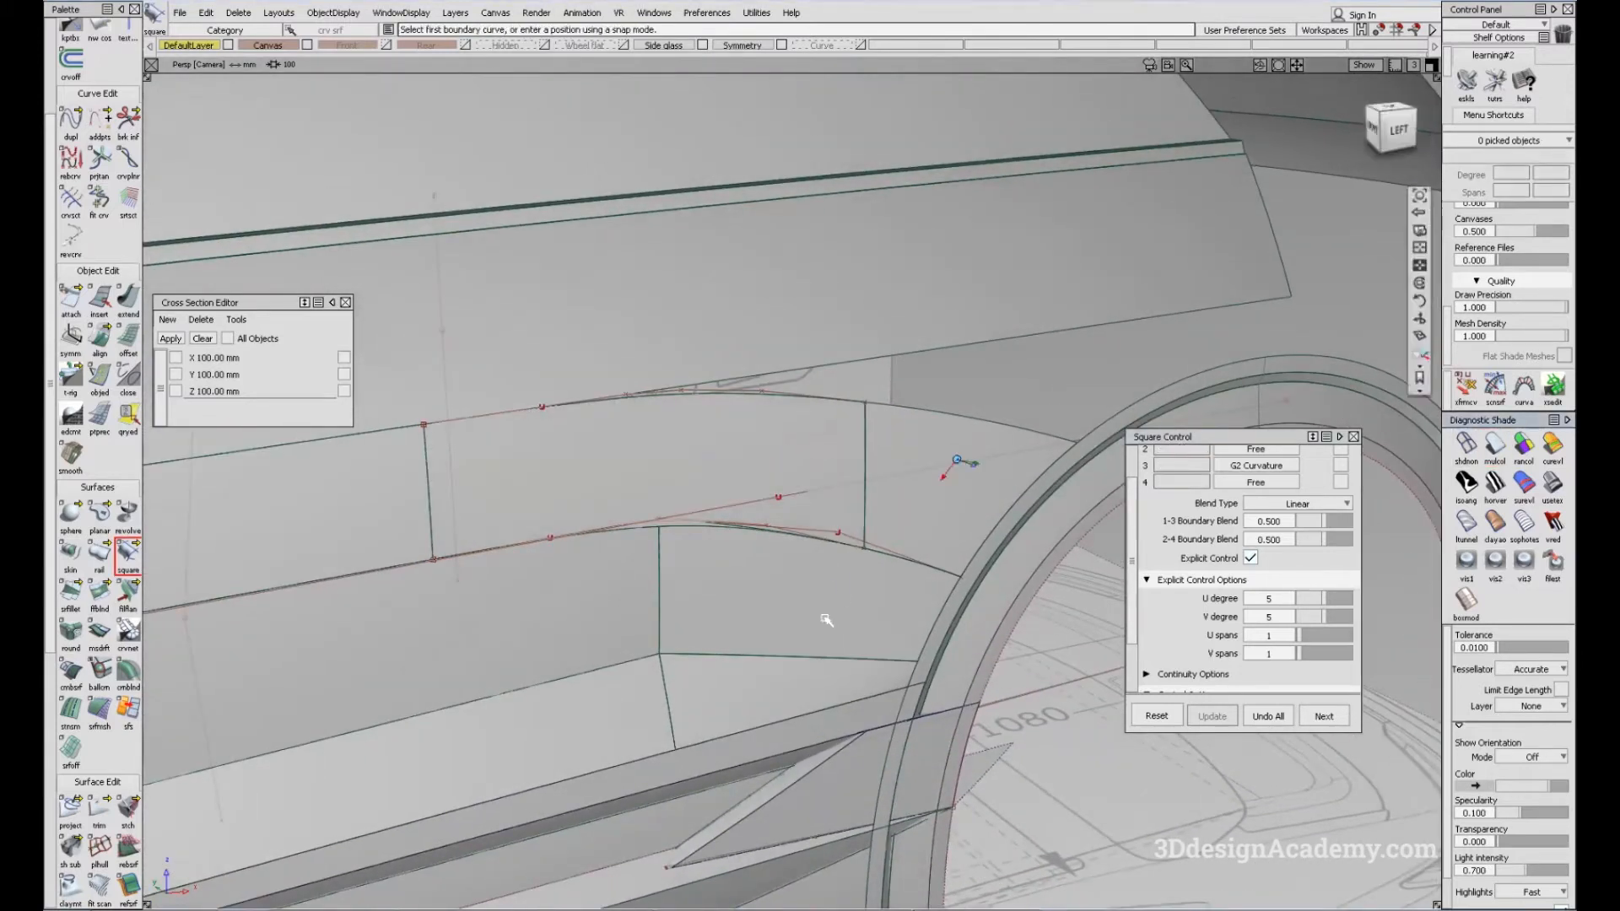
left_click_drag(732, 542, 685, 582, "ctrl+shift")
Check G2 curvature continuity along the new surface's rear edge, with maximum labels and an auto-scaled comb shown
scroll(70, 705, "down", 6)
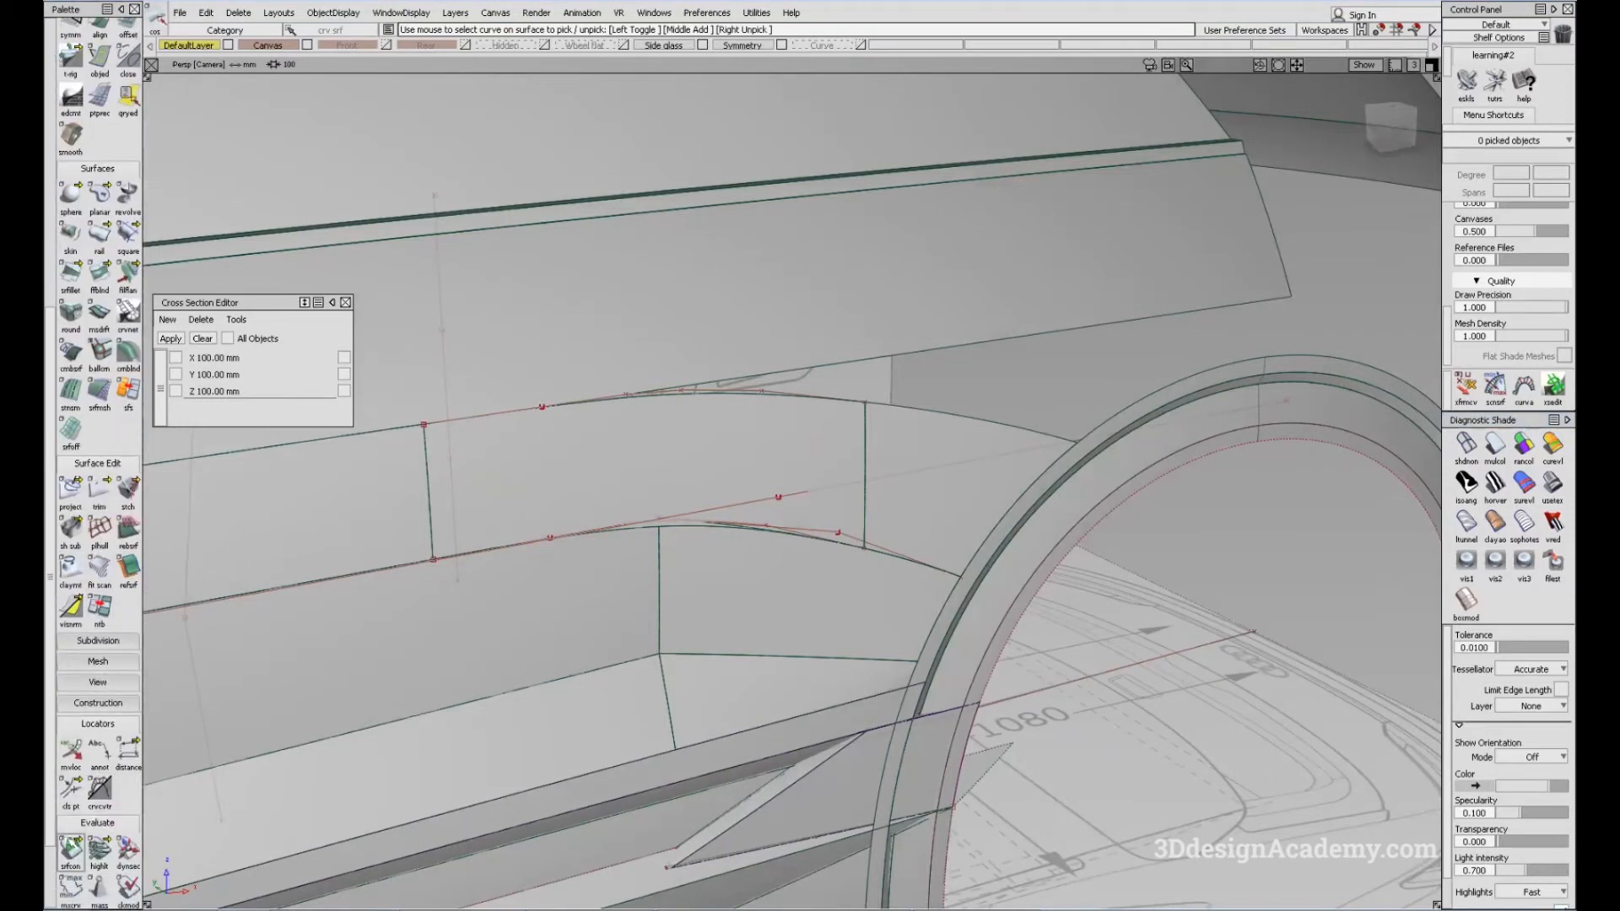
double_click(70, 844)
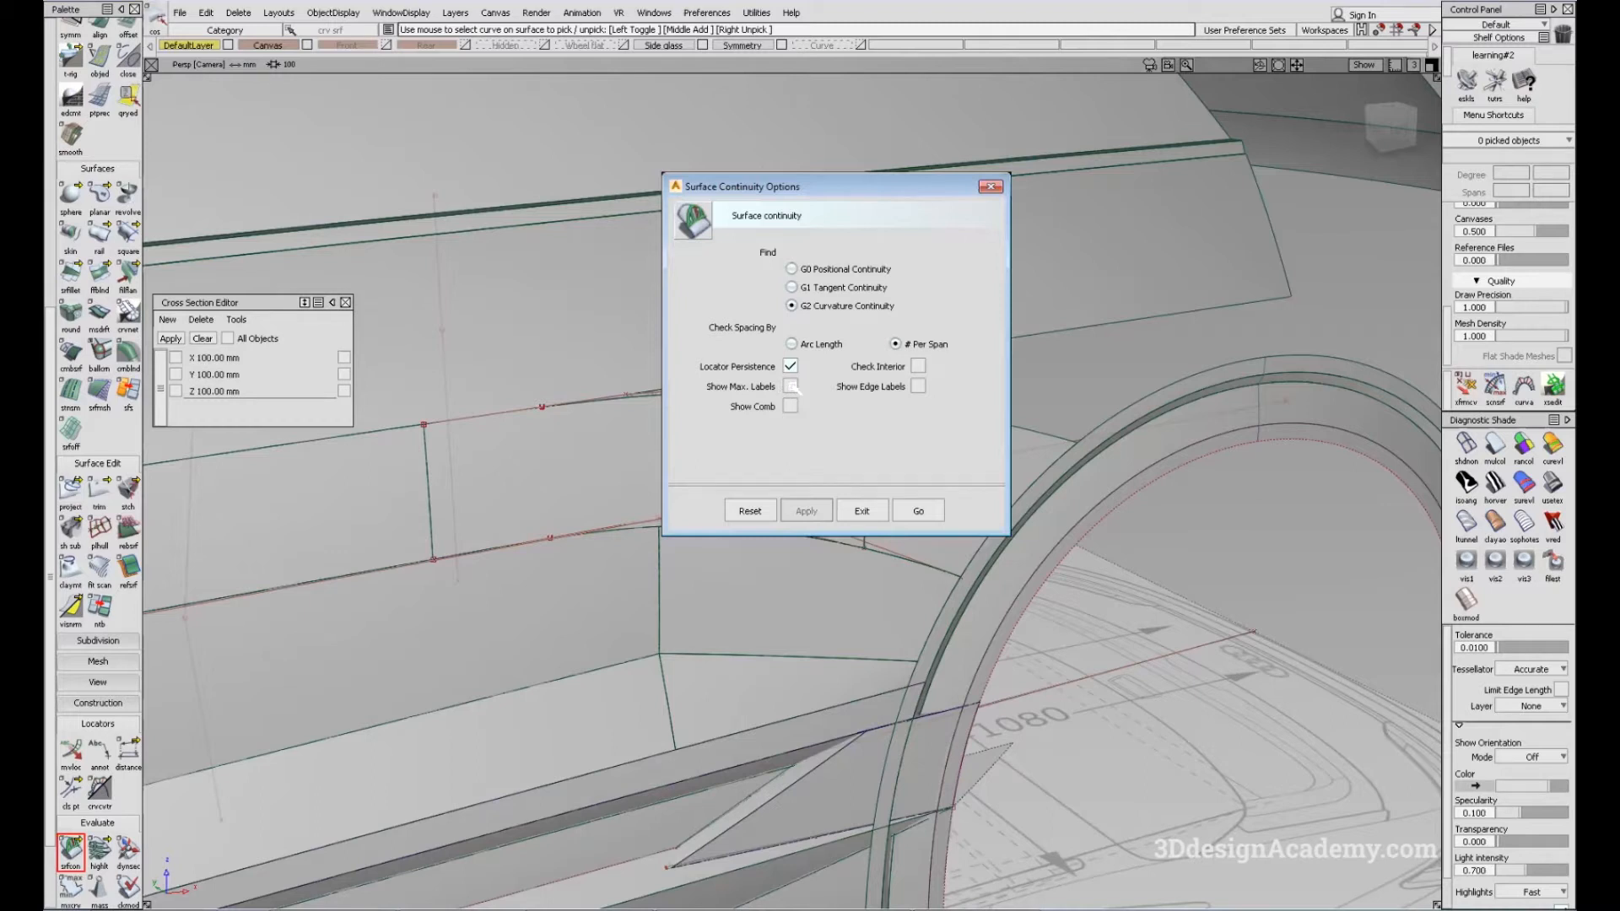
left_click(788, 407)
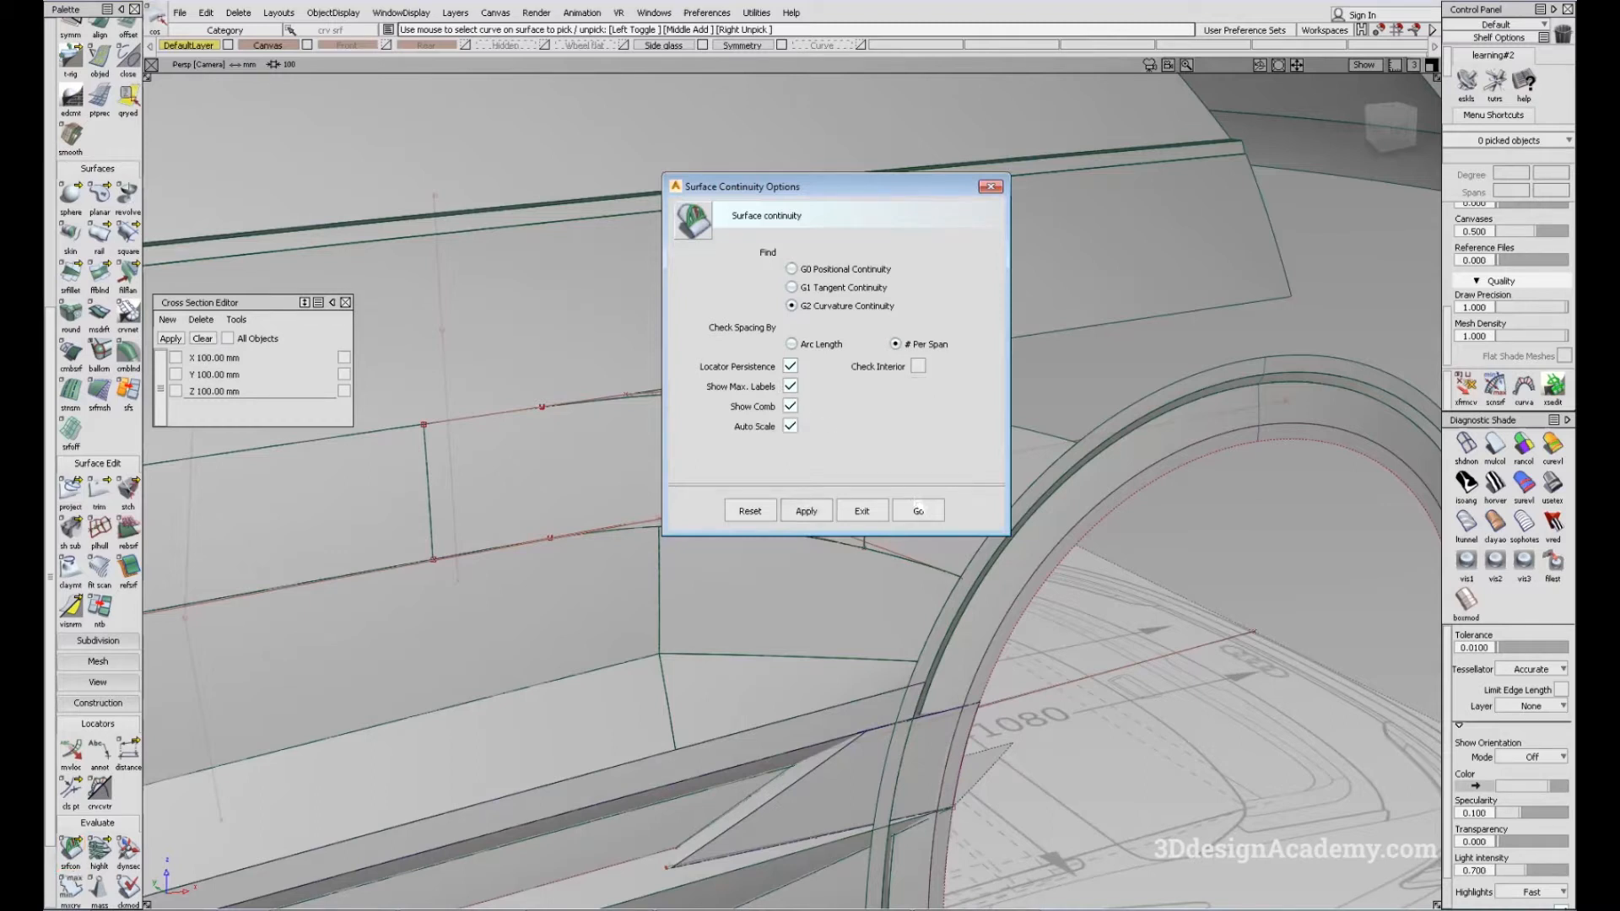
left_click(918, 510)
left_click(865, 449)
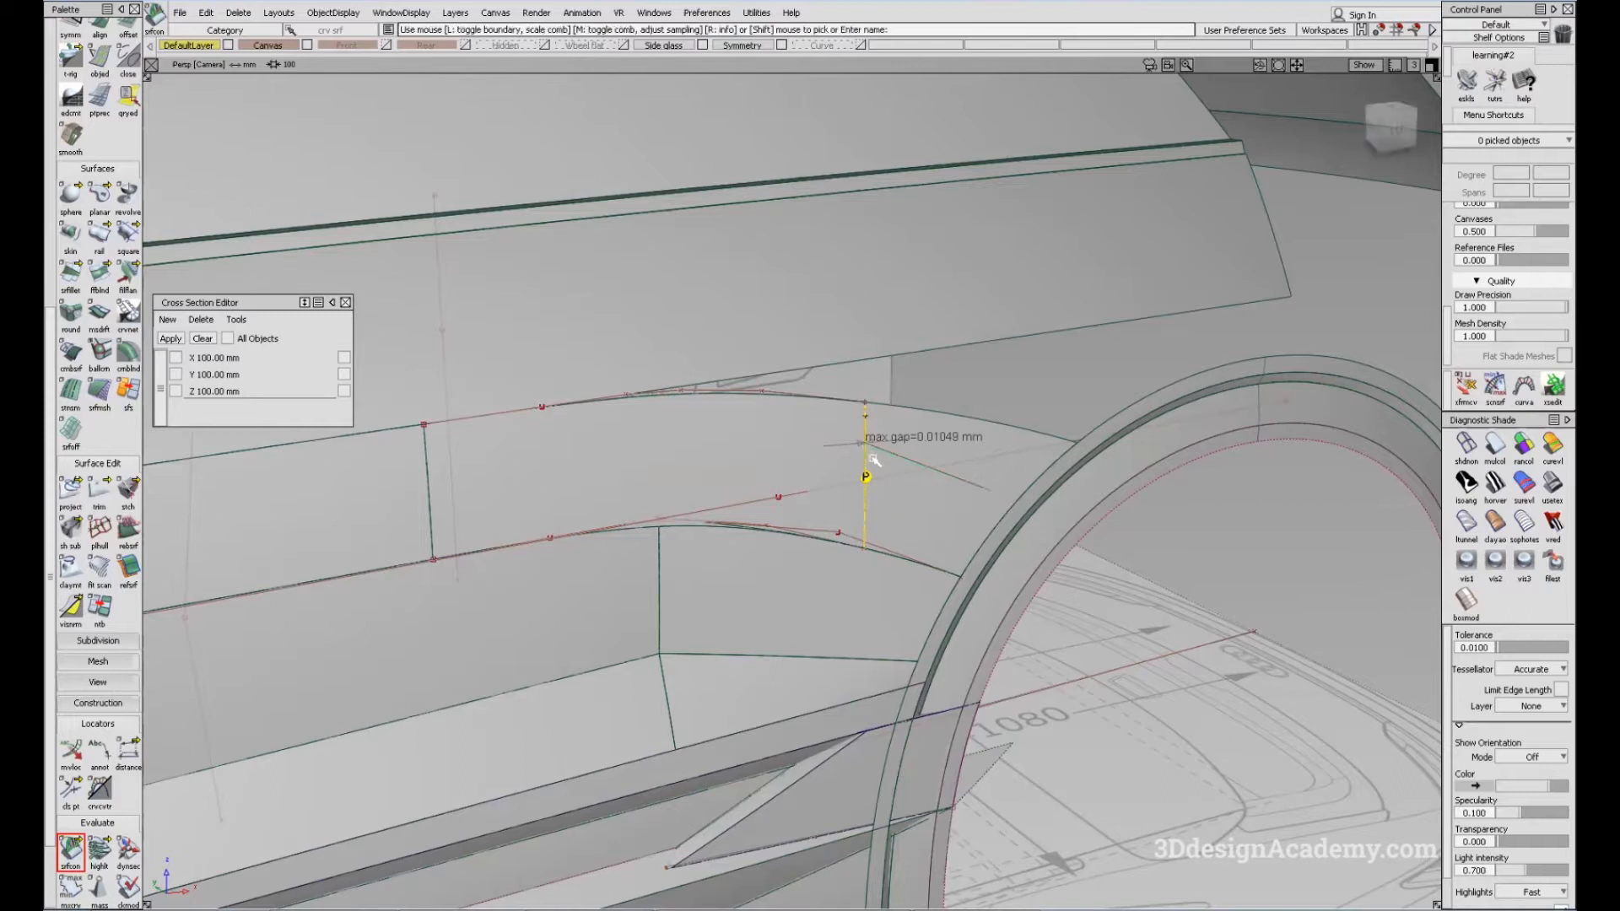
scroll(952, 427, "up", 5)
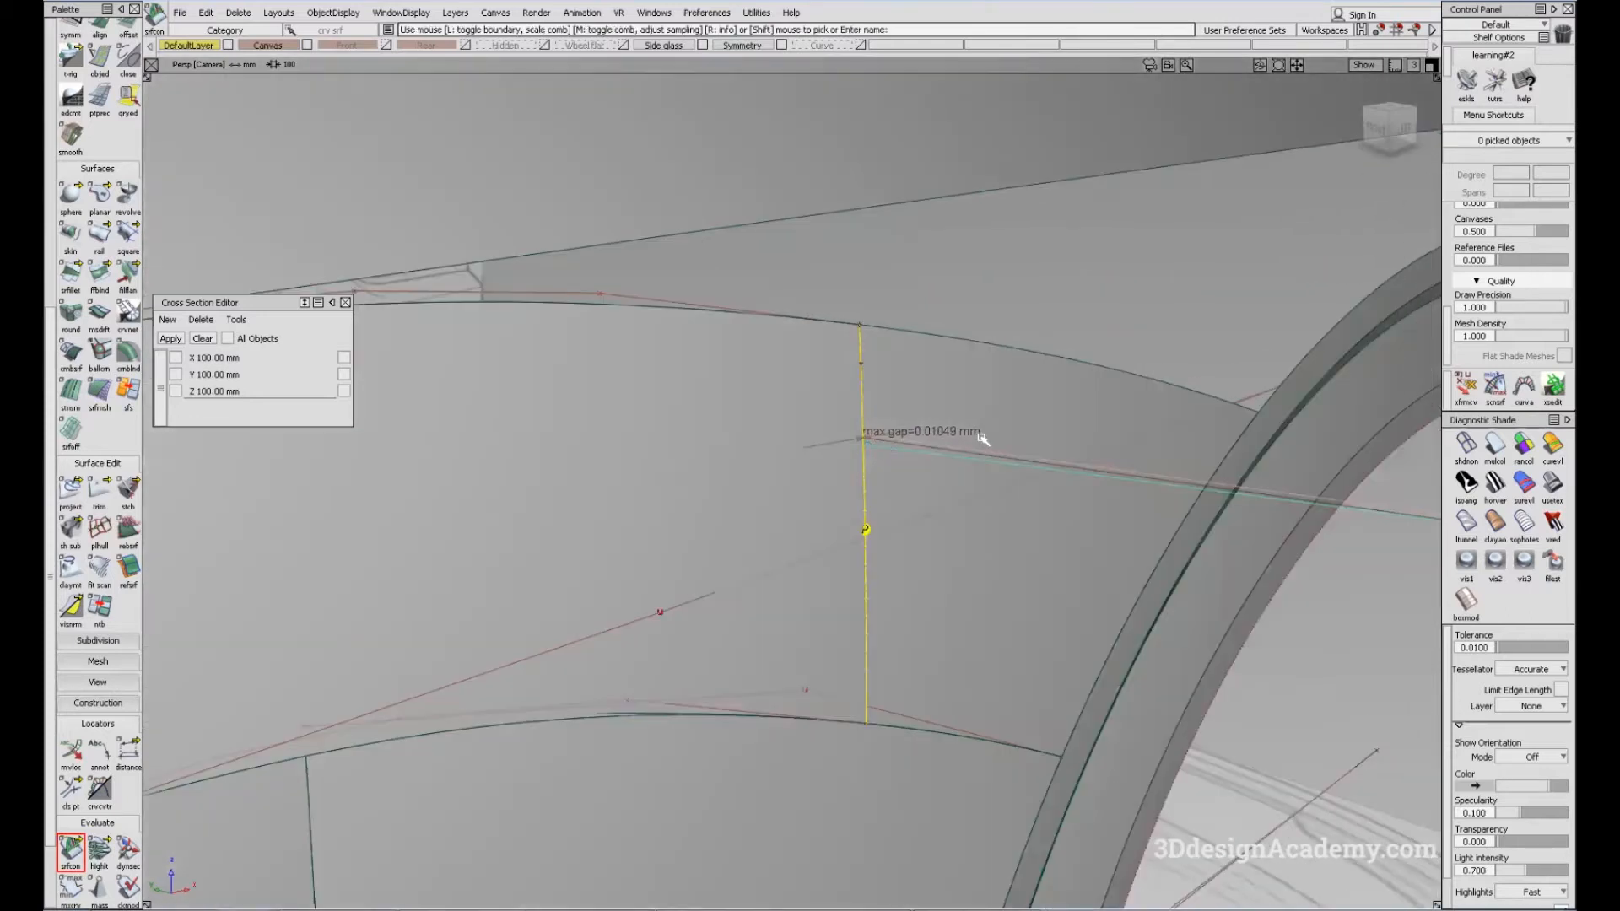
right_click_drag(886, 426, 937, 429, "alt+shift")
mouse_move(937, 429)
left_mouse_down("alt+shift")
mouse_move(1098, 403)
mouse_move(940, 444)
left_mouse_up("alt+shift")
right_click_drag(941, 444, 877, 506, "alt+shift")
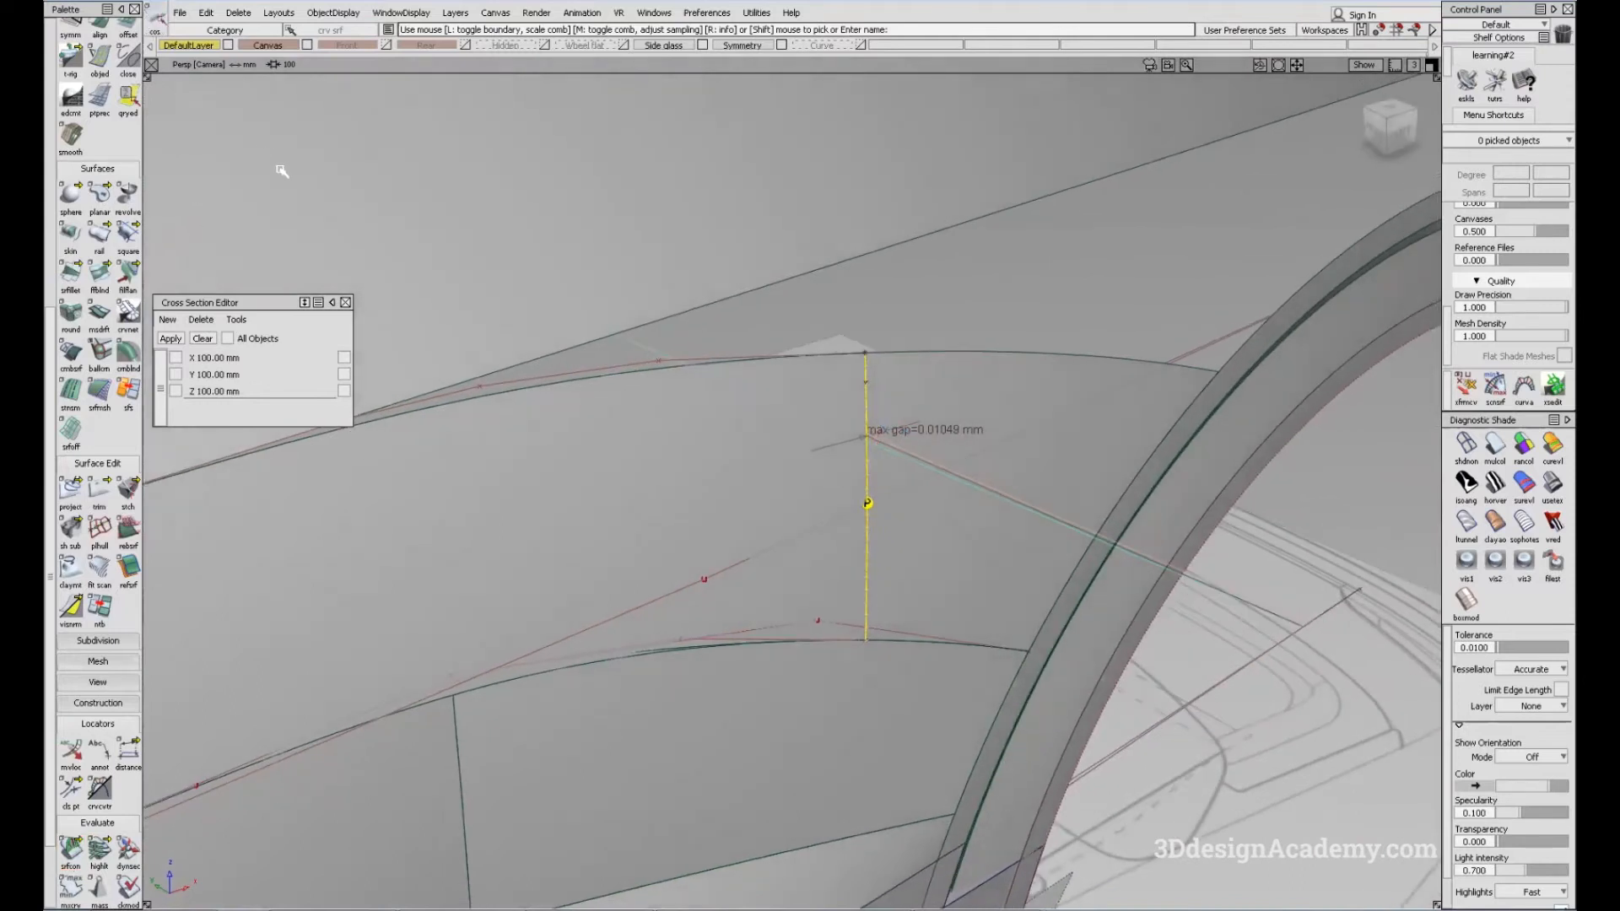
left_click_drag(720, 579, 497, 415, "alt+shift")
Turn off shading and align the transition surface's rear edge to the adjoining side panel with G2 edge alignment
scroll(100, 126, "up", 3)
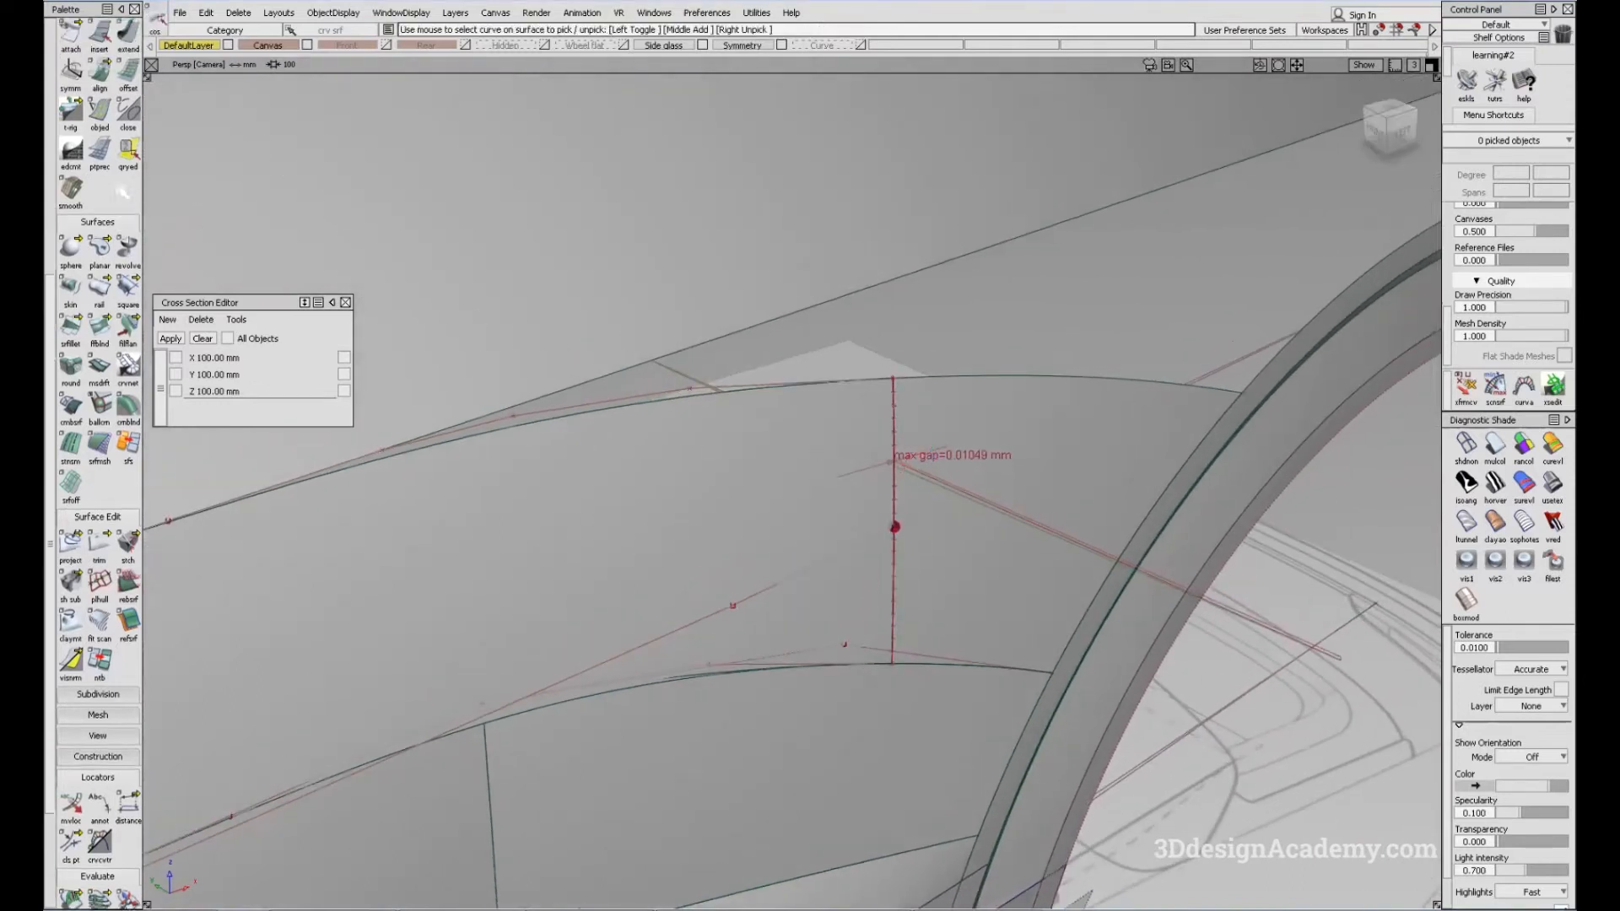
left_click(101, 148)
double_click(101, 149)
left_click(1222, 483)
left_click_drag(940, 535, 1023, 480, "alt+shift")
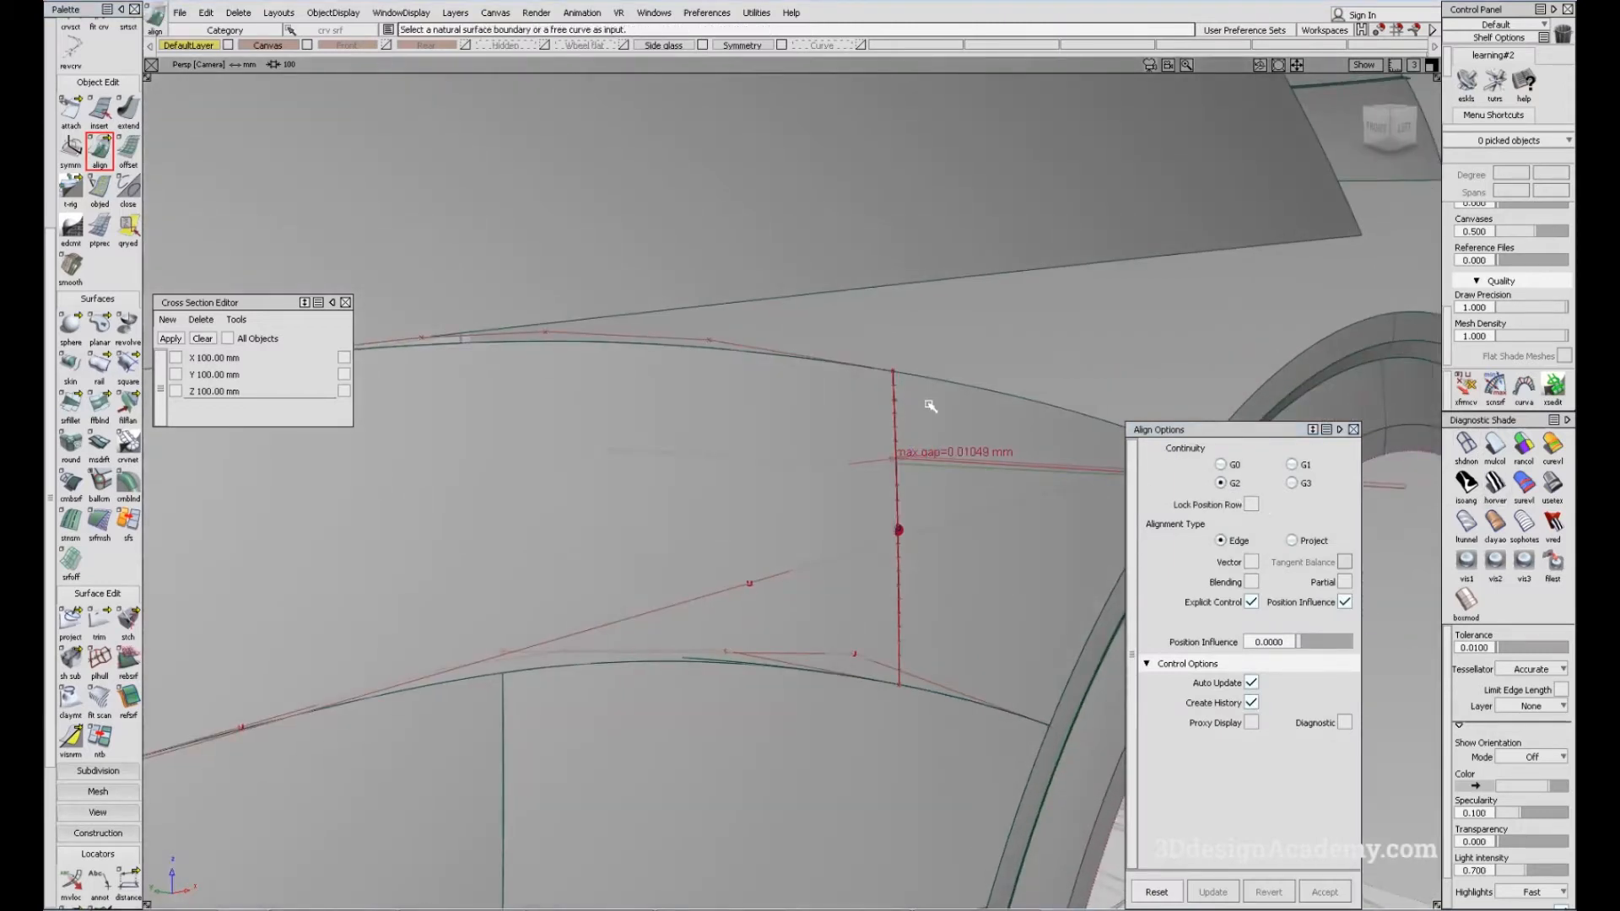
left_click(1467, 445)
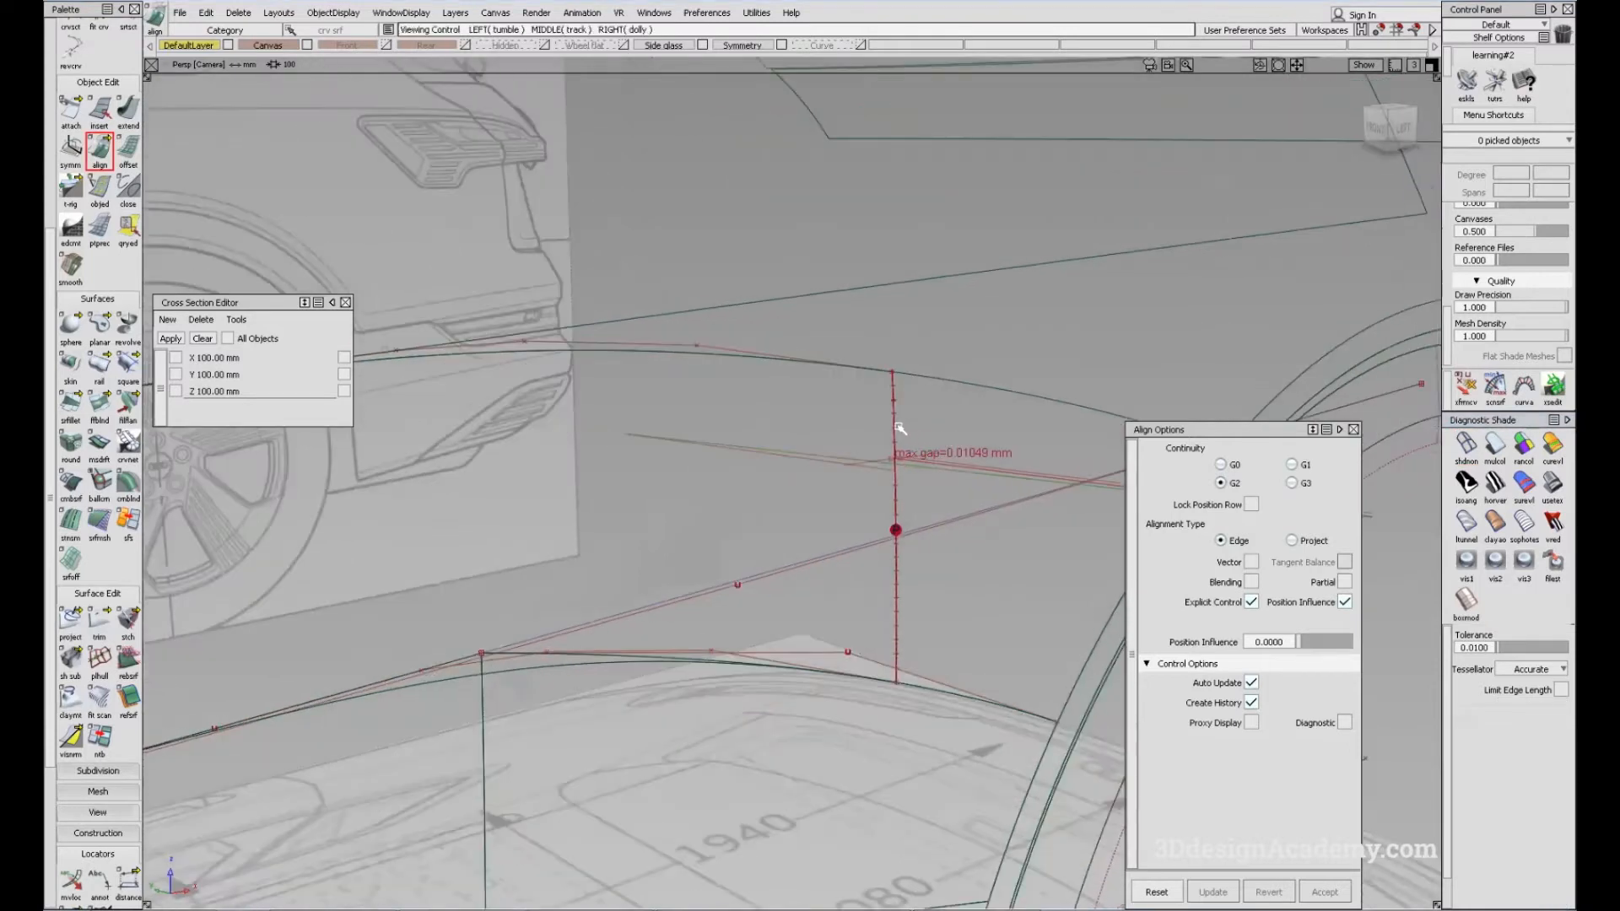
left_click(894, 428)
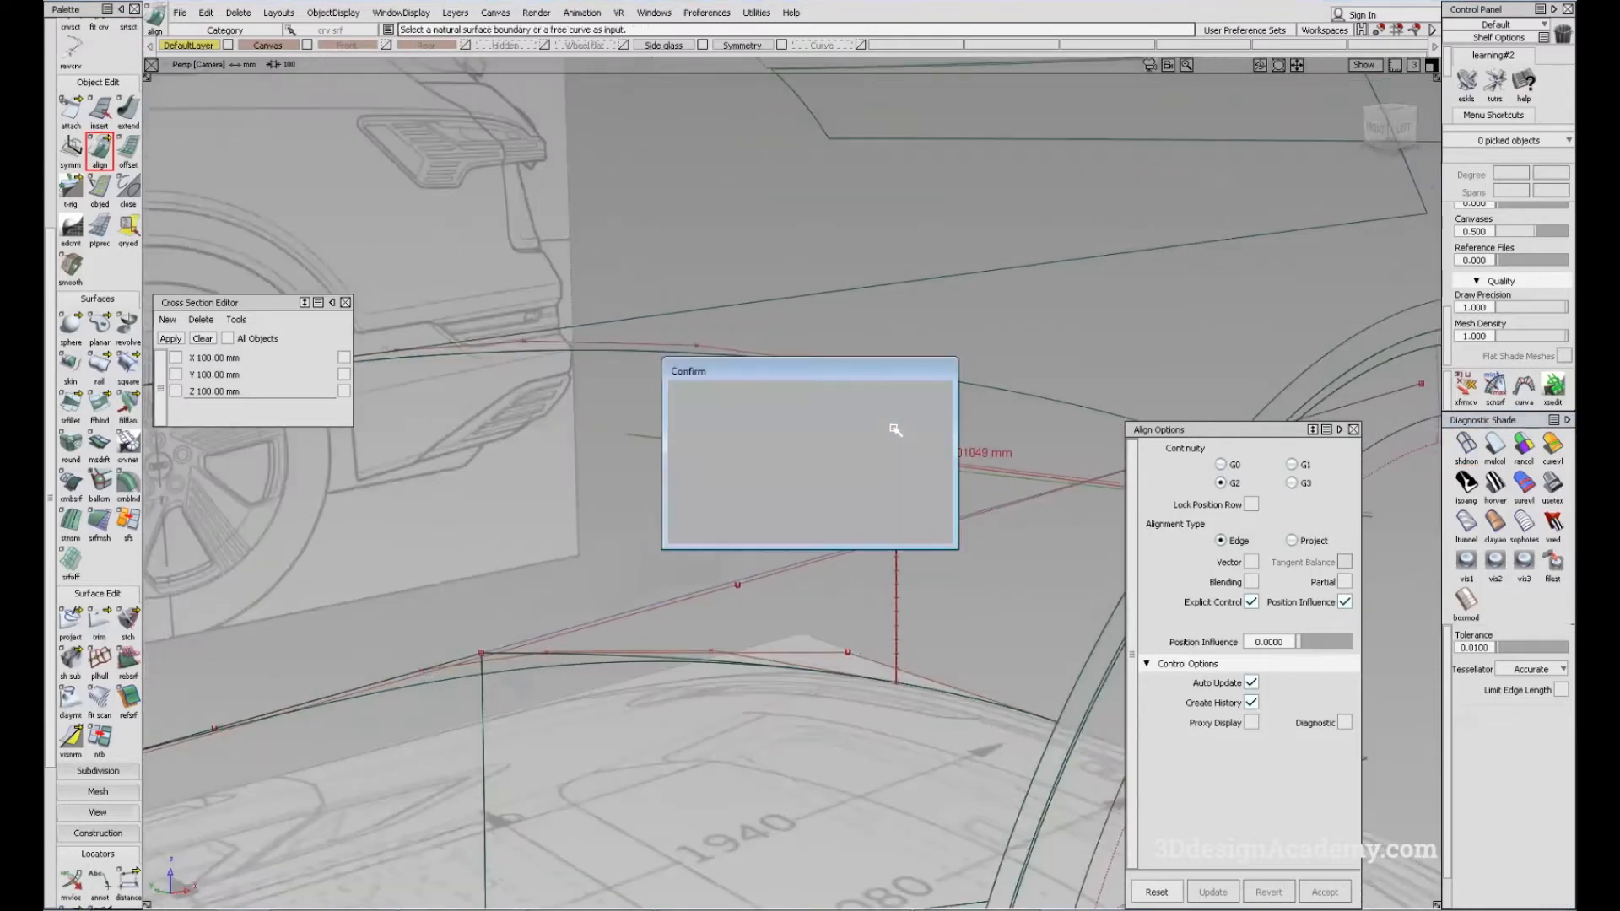
key("Return")
left_click_drag(907, 447, 1031, 452, "alt+shift")
mouse_move(995, 518)
left_mouse_down("alt+shift")
mouse_move(985, 580)
mouse_move(828, 640)
mouse_move(763, 567)
mouse_move(667, 540)
mouse_move(799, 579)
mouse_move(886, 658)
mouse_move(870, 680)
left_mouse_up("alt+shift")
left_click_drag(653, 686, 766, 483, "ctrl+shift")
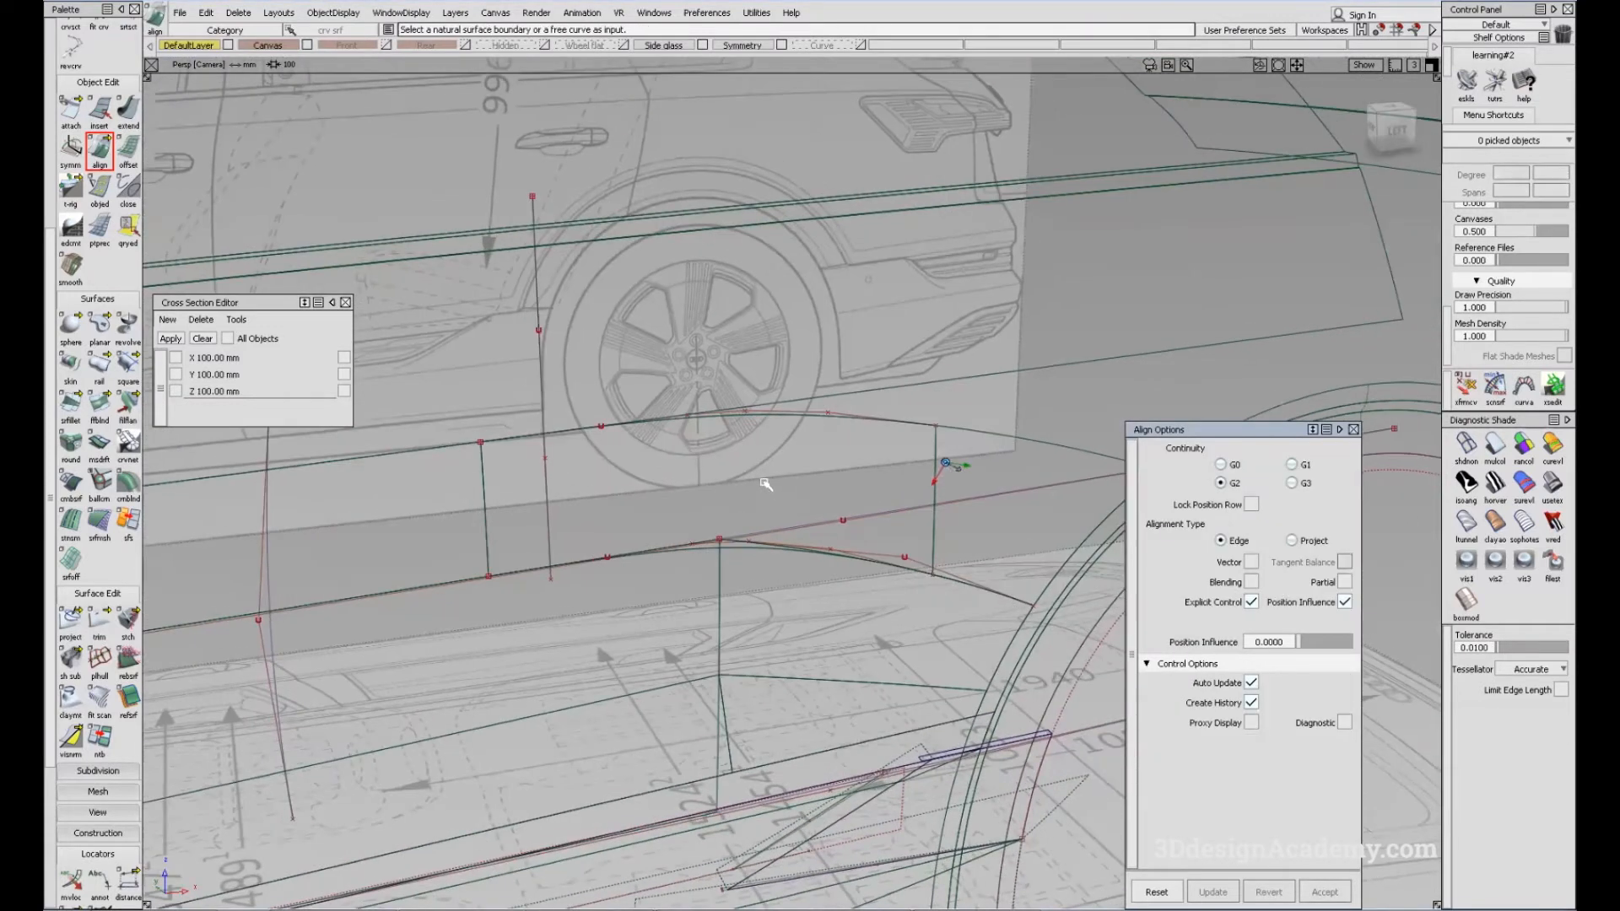
left_click_drag(519, 486, 984, 459, "alt+shift")
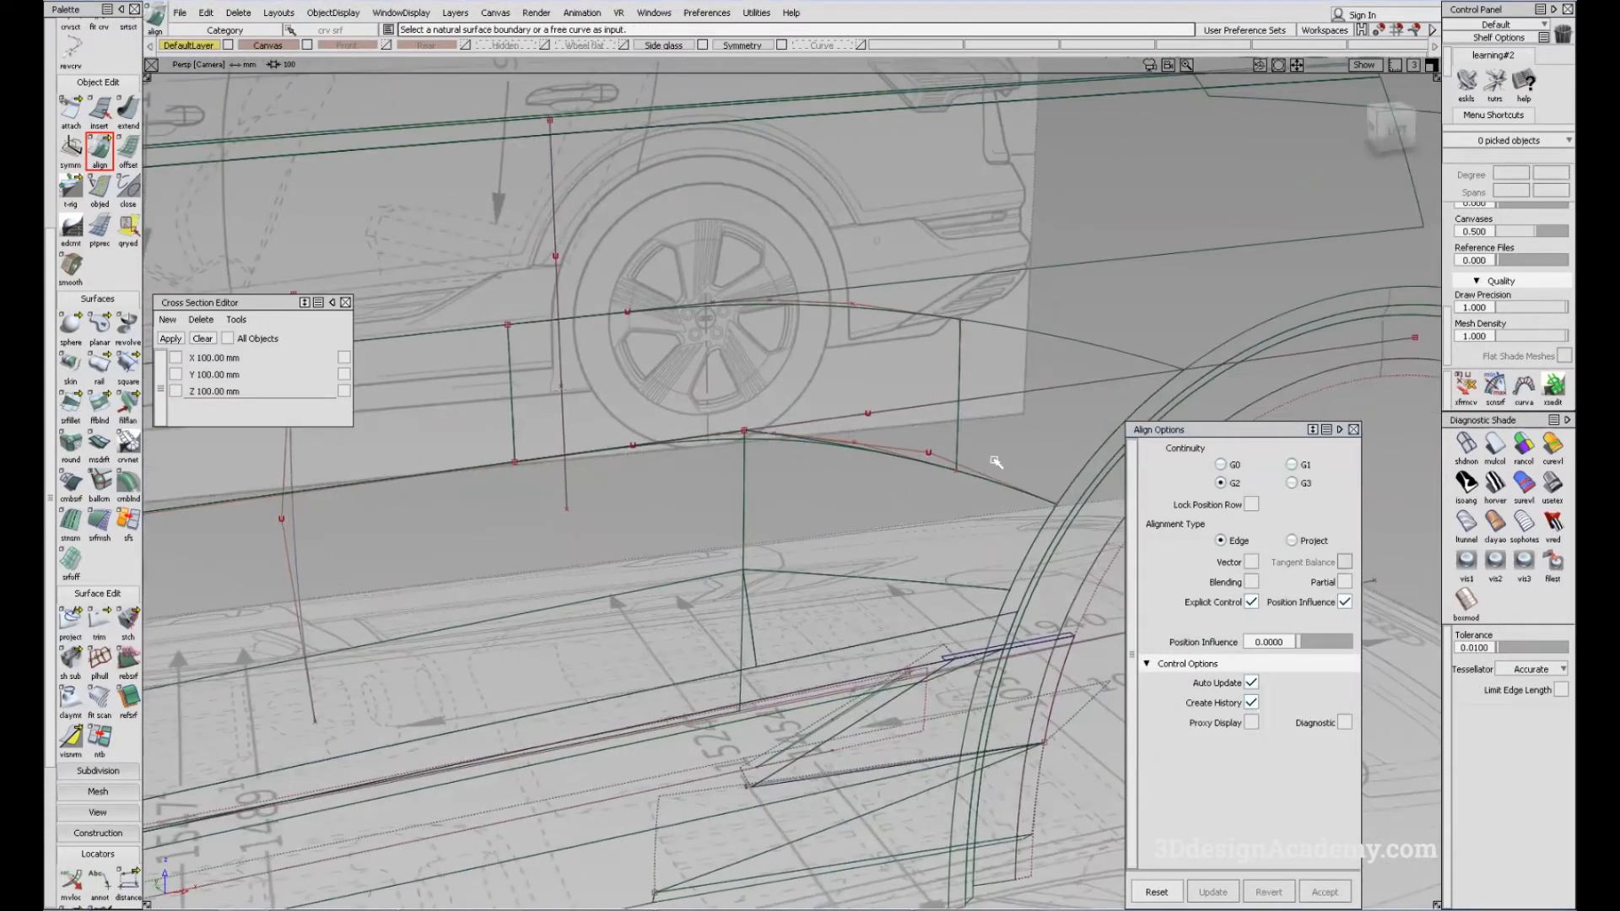
Turn multi-color shading back on, switch to the left view and leave the Align tool
left_click(1495, 446)
left_click_drag(516, 456, 519, 417, "alt+shift")
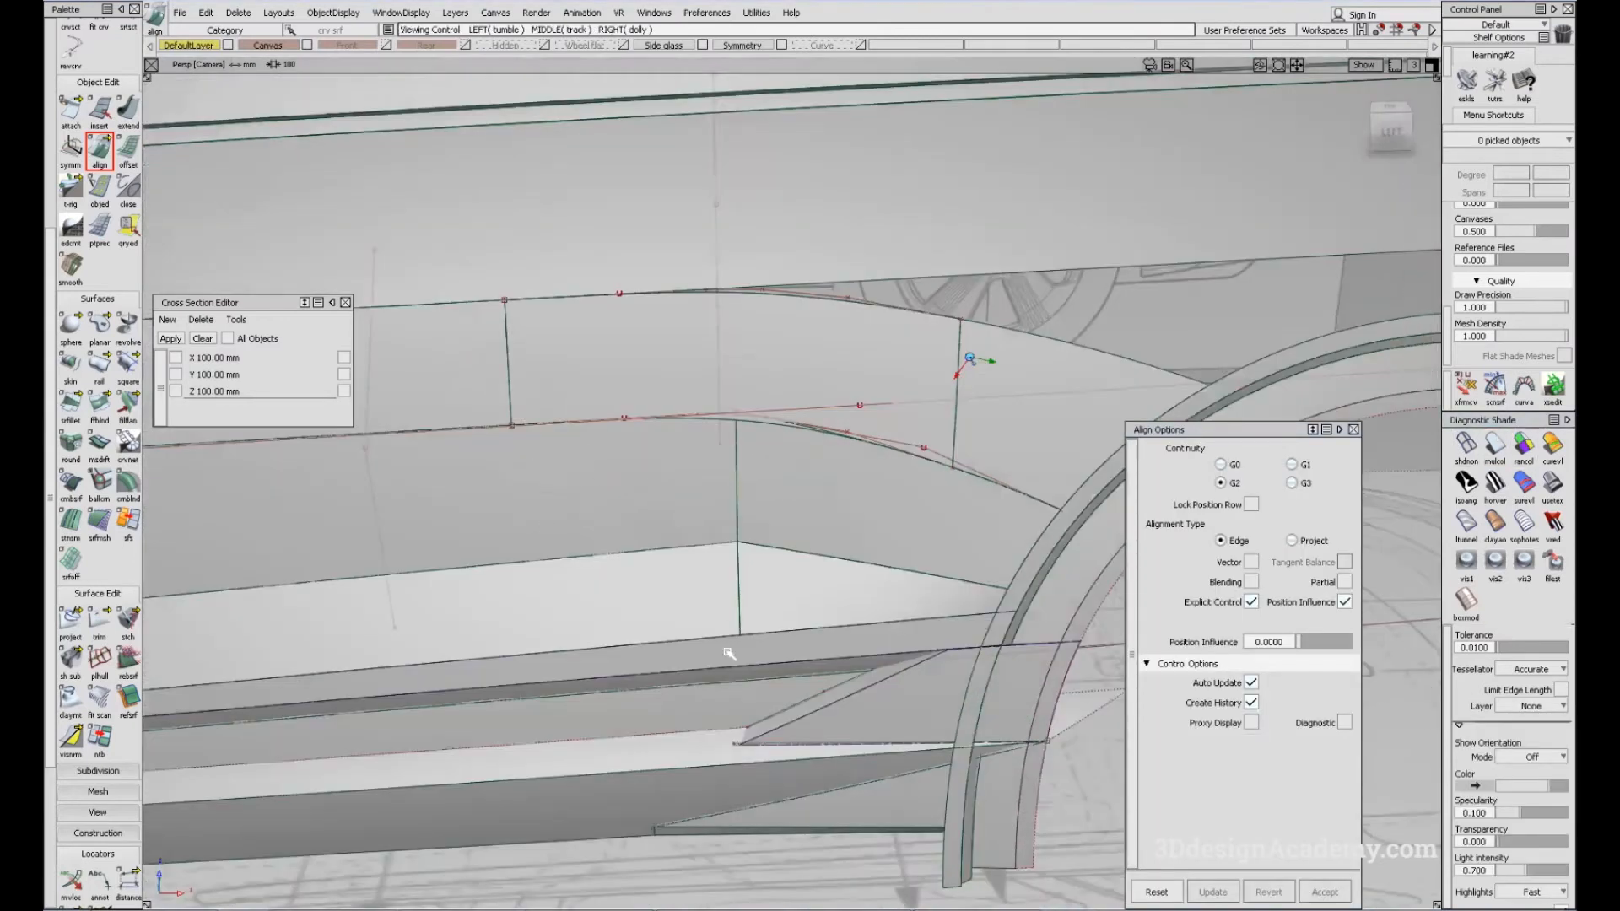
key("F6")
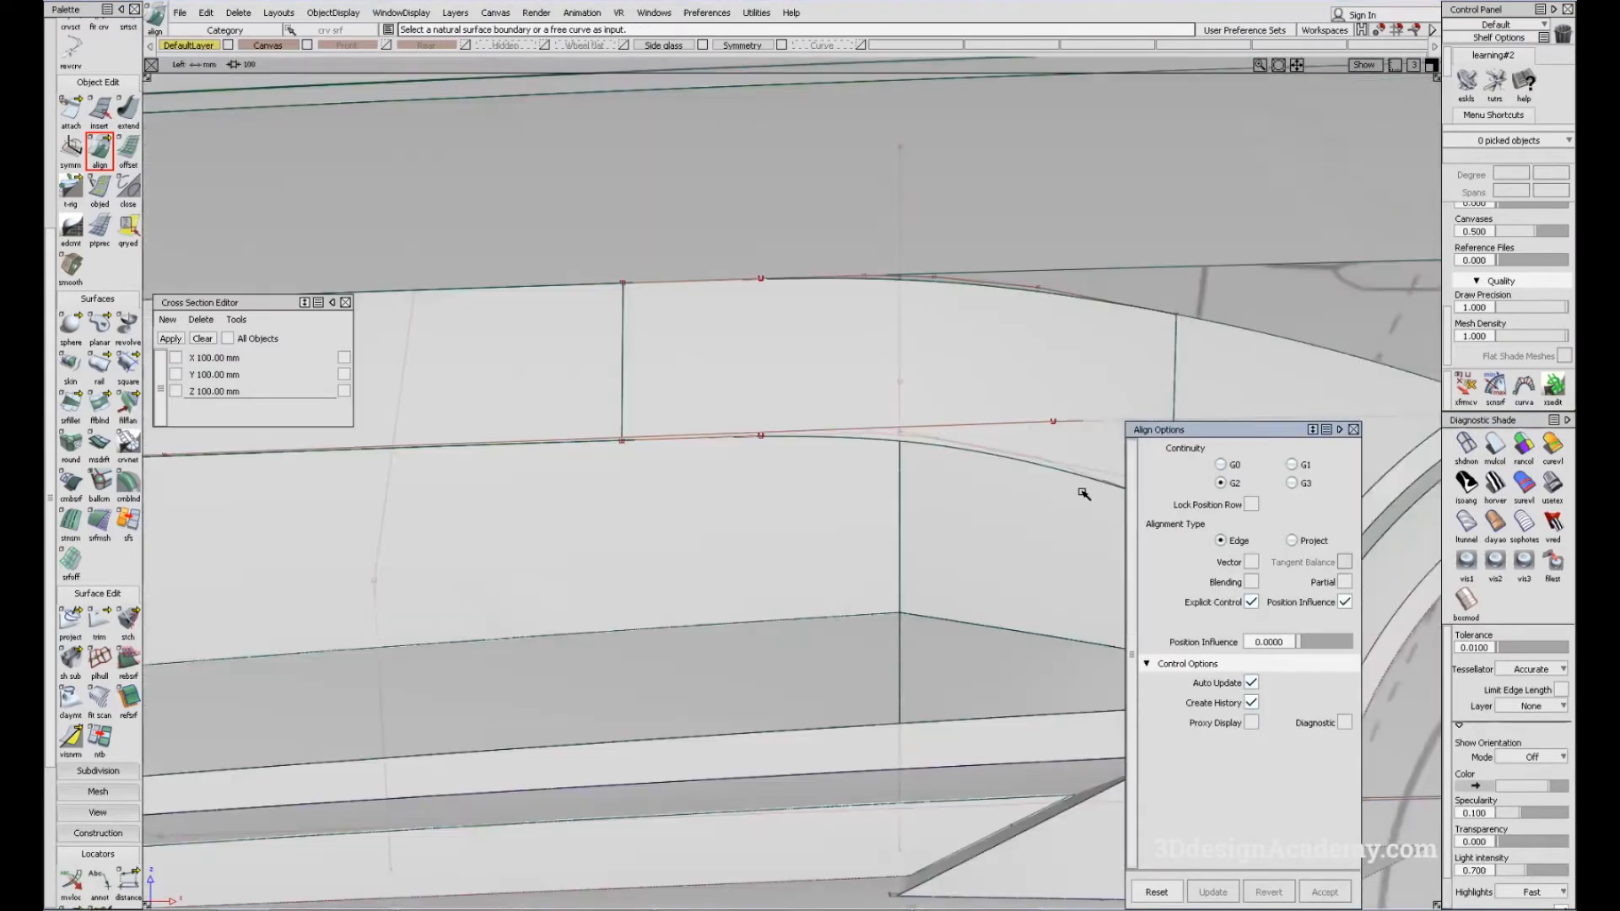
middle_click_drag(1031, 499, 853, 518, "alt+shift")
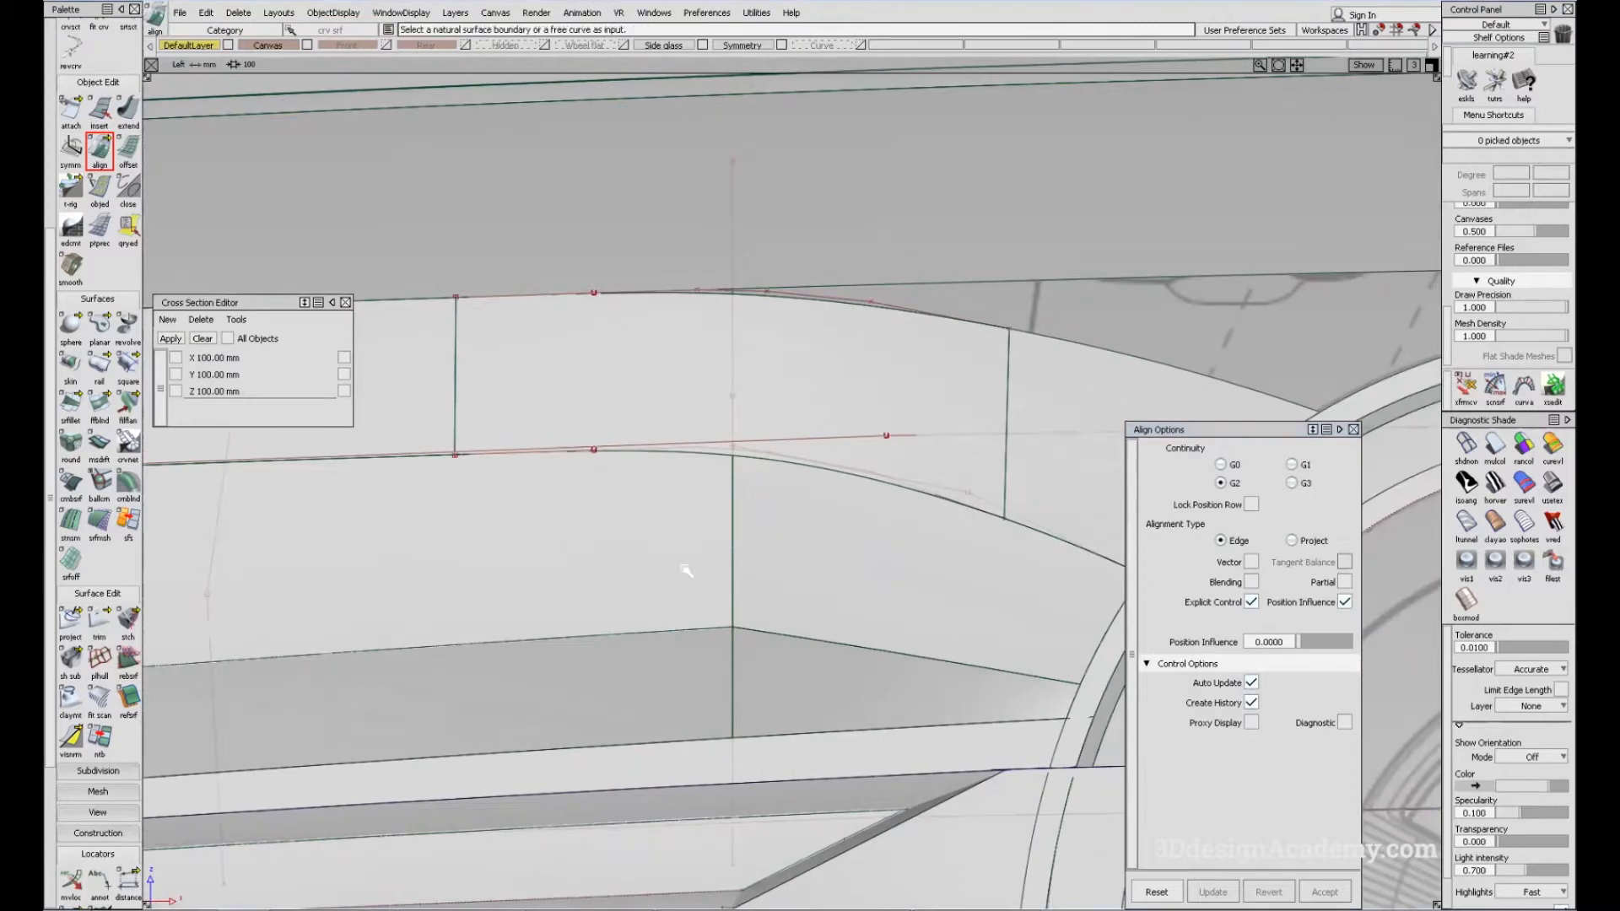
middle_click_drag(686, 568, 686, 533, "alt+shift")
left_click_drag(686, 557, 686, 532, "ctrl+shift")
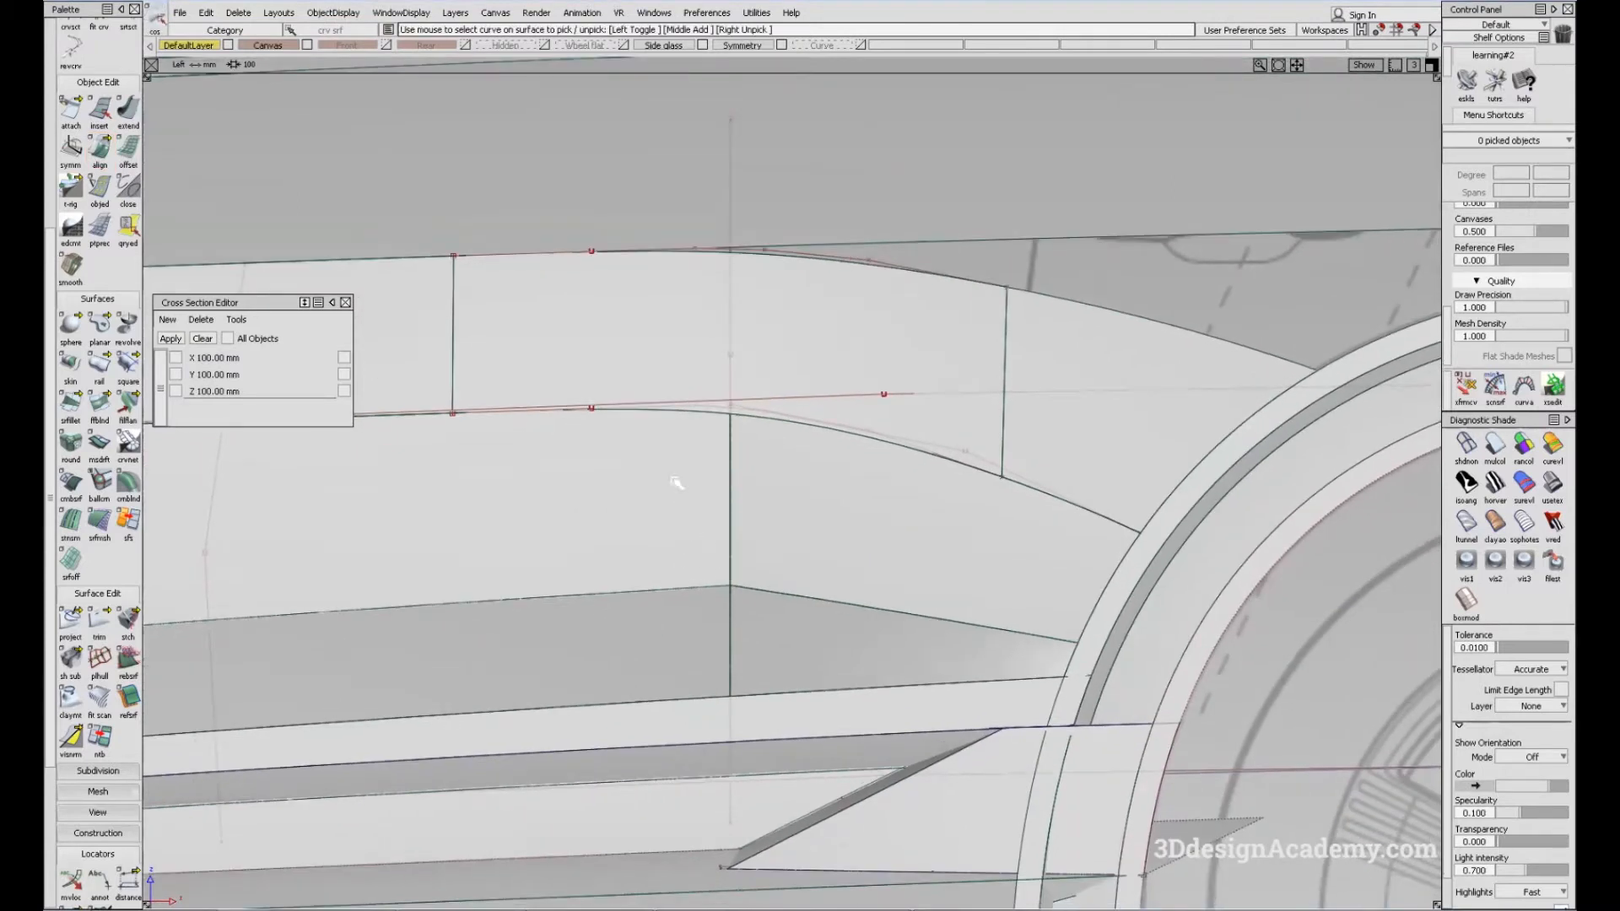
Draw two vertical edit-point curves running down over the lower side panels from the transition surface's two lower corners
scroll(100, 126, "up", 5)
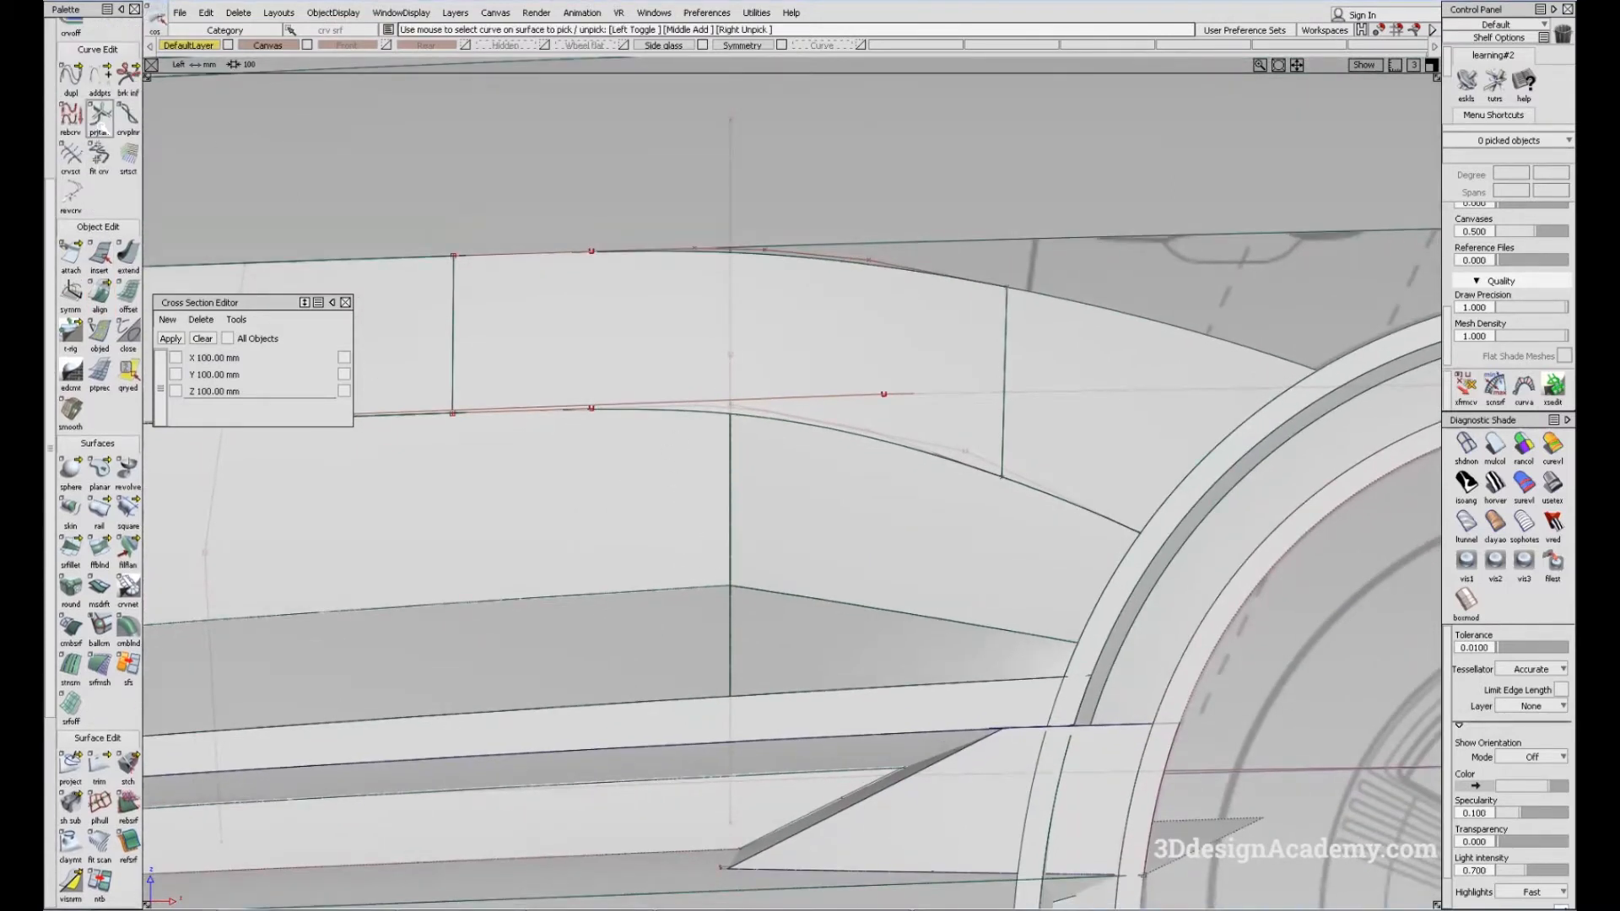
left_click(99, 55)
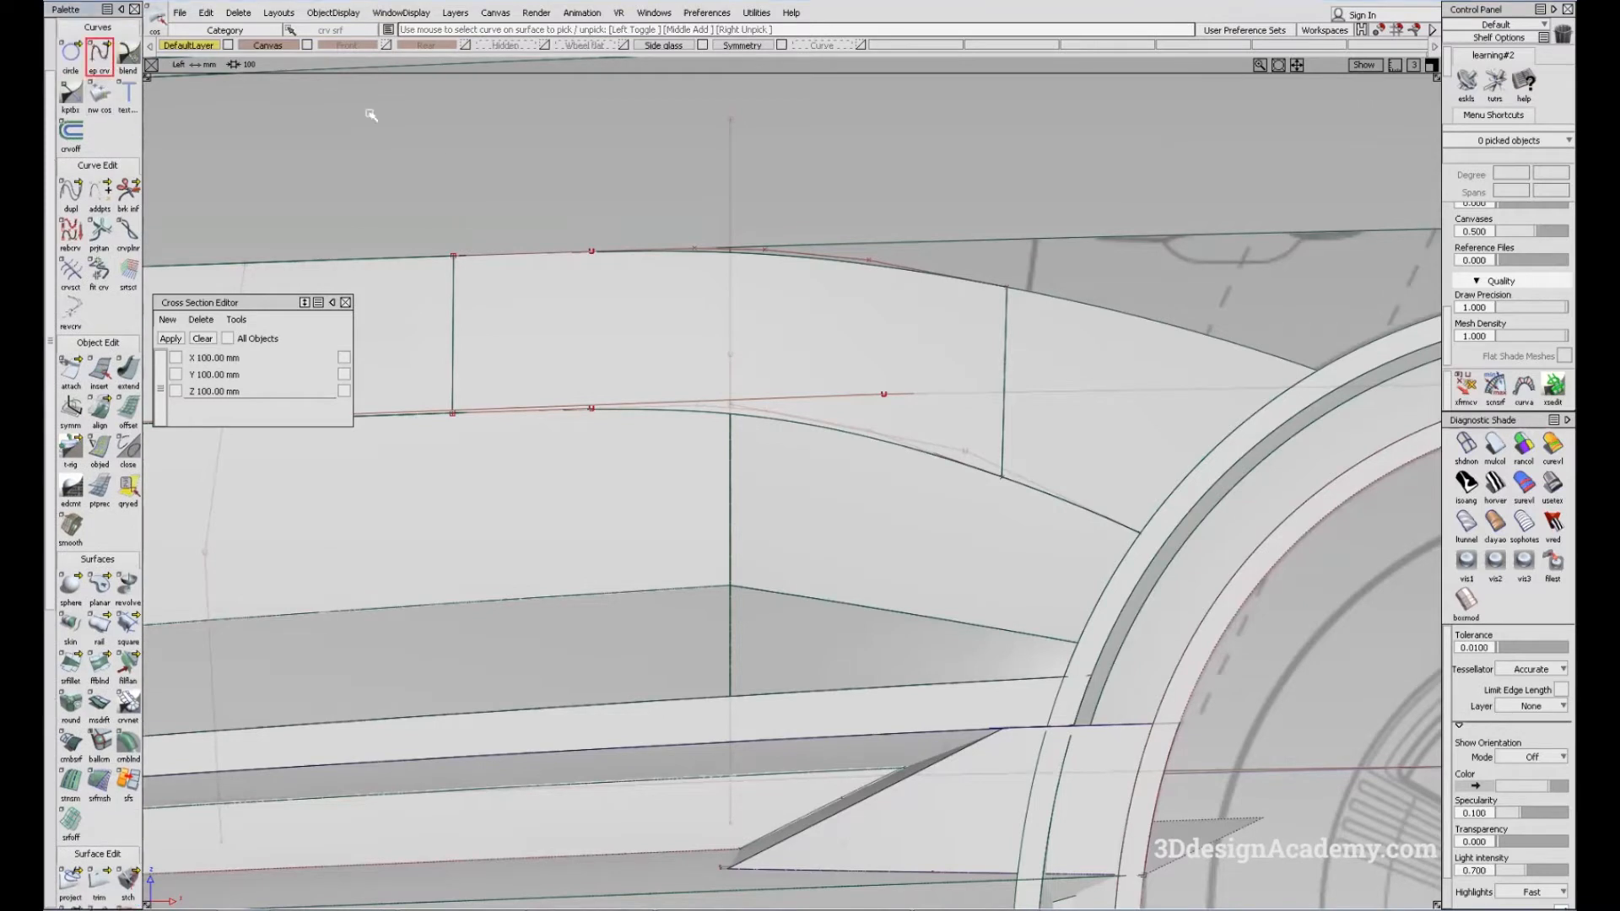
left_click(458, 429, "ctrl")
middle_click_drag(544, 499, 624, 484, "alt+shift")
right_click_drag(582, 511, 582, 620)
left_click(1083, 460, "ctrl")
right_click_drag(1078, 470, 1068, 673)
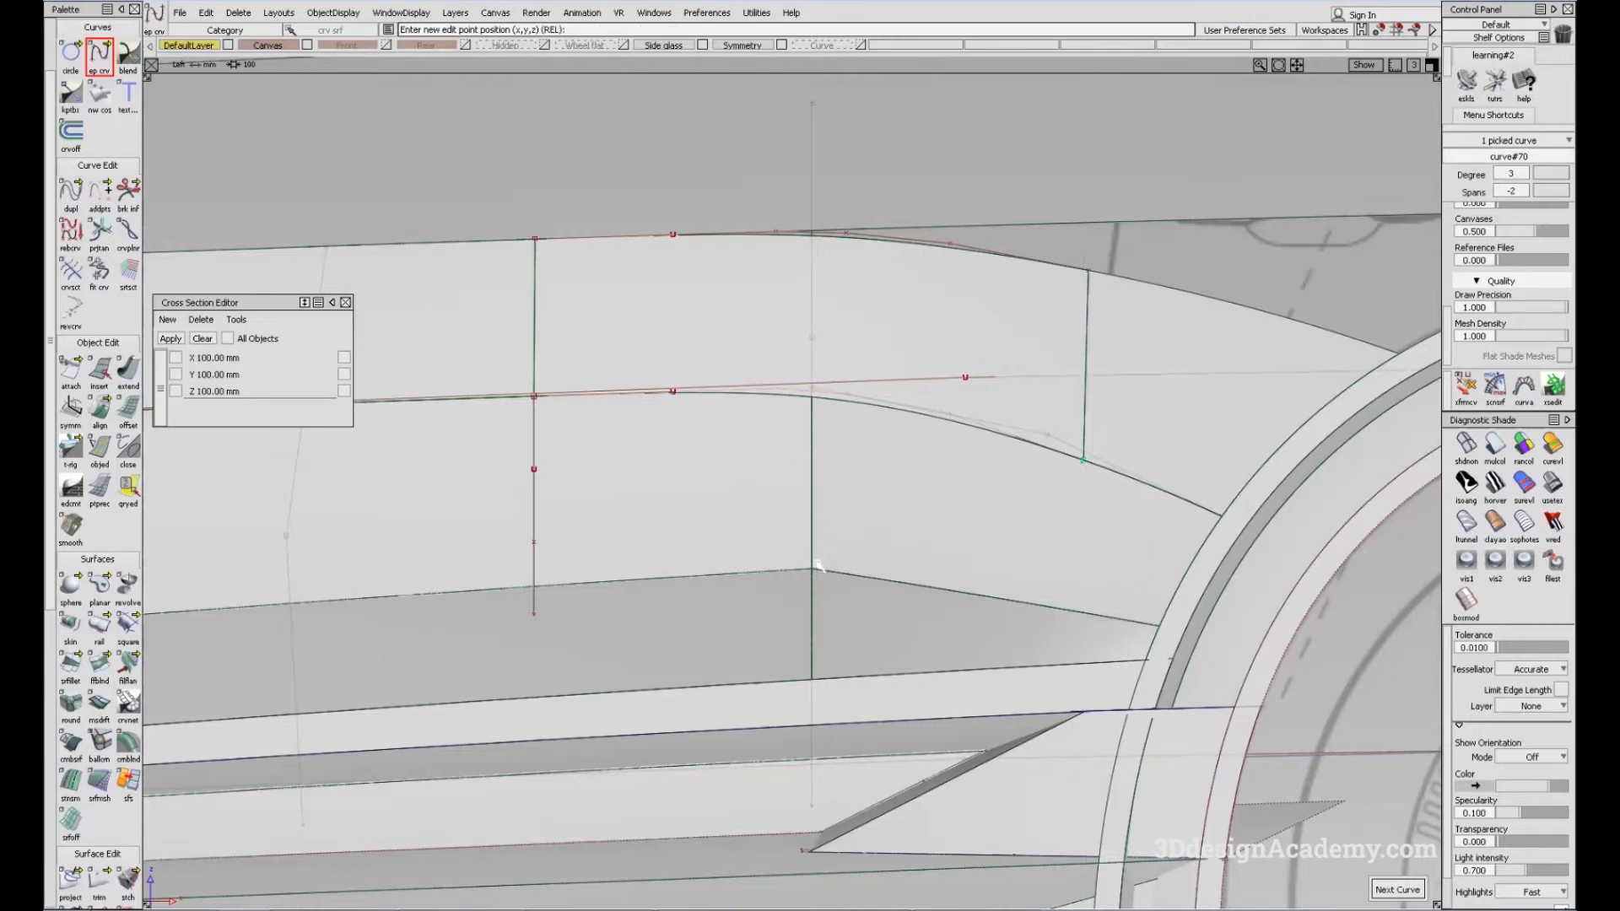
left_click_drag(946, 682, 962, 450, "ctrl+shift")
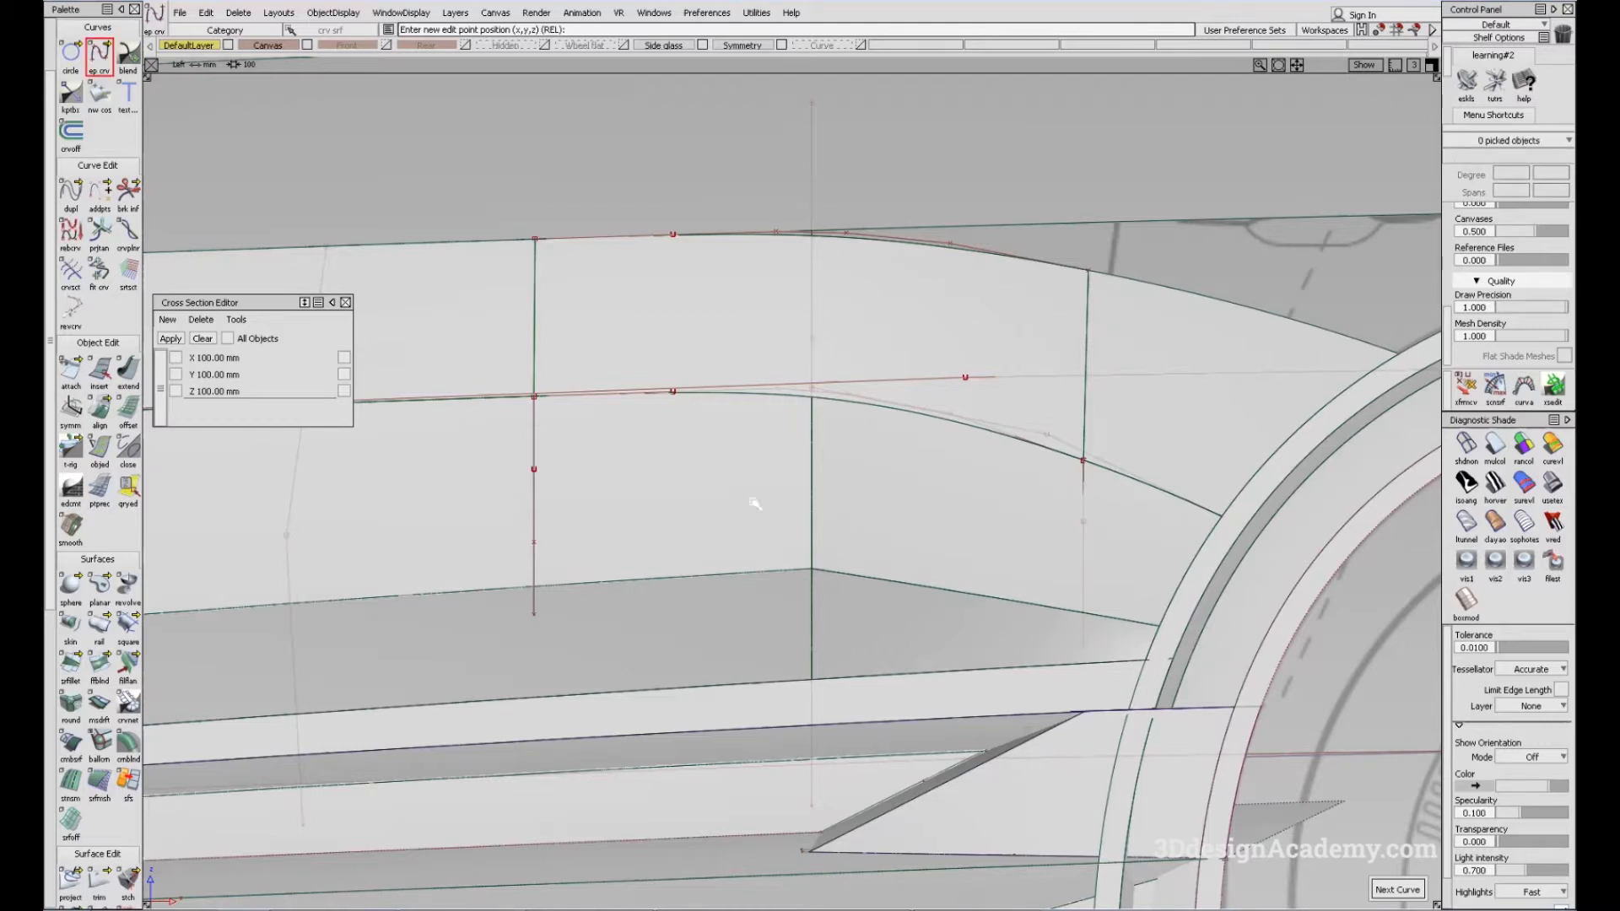
middle_click_drag(730, 563, 725, 539, "alt+shift")
left_click_drag(685, 668, 533, 456, "ctrl+shift")
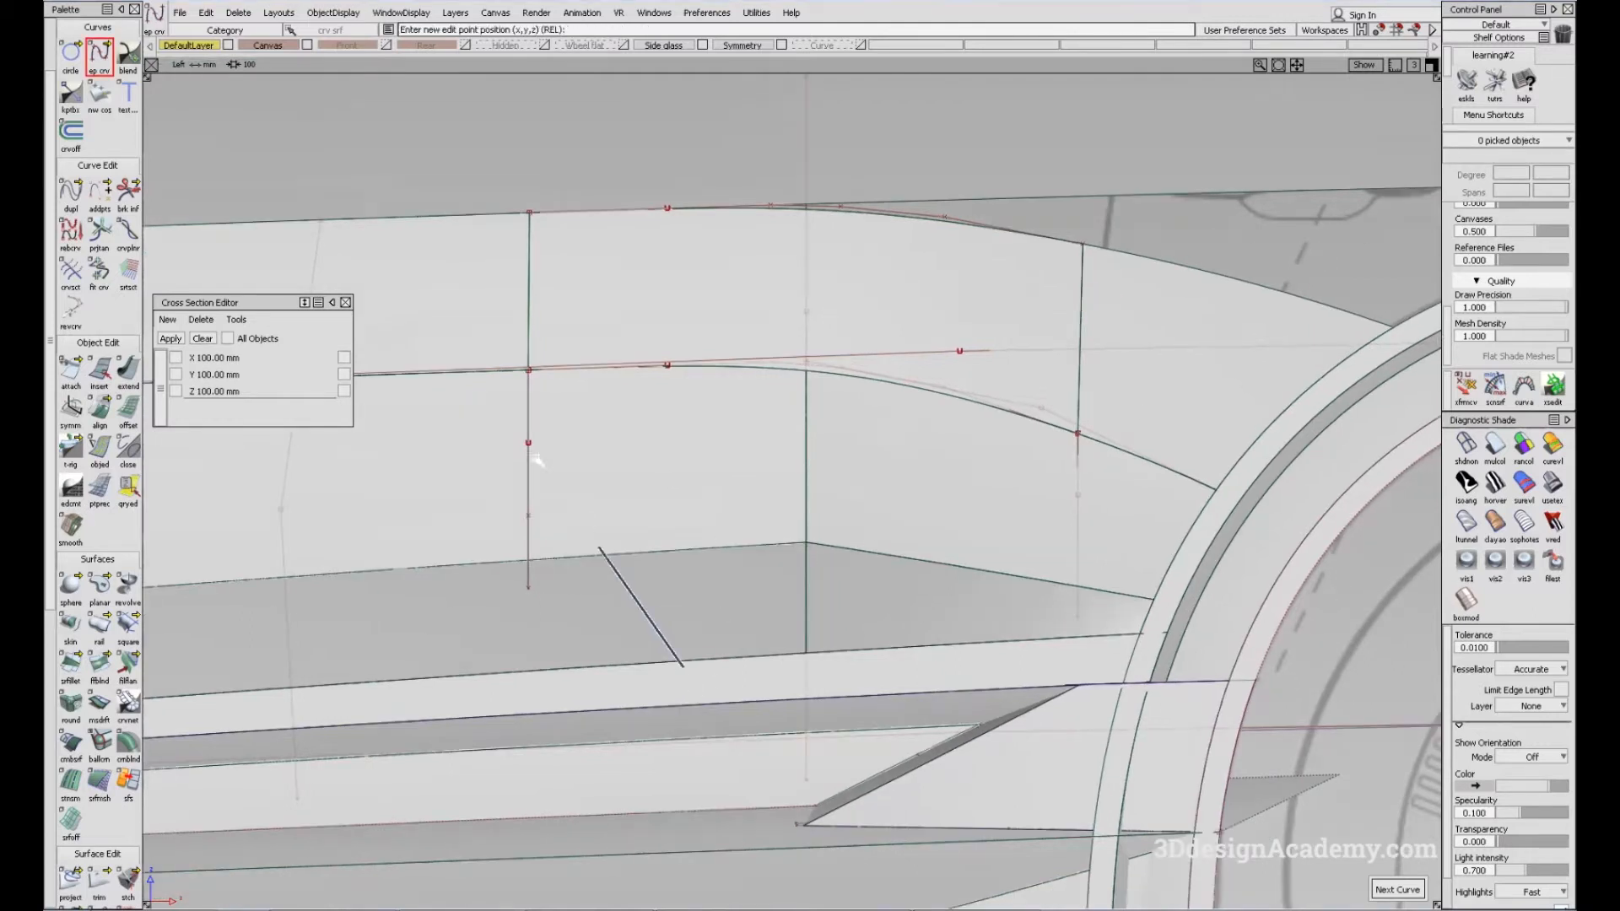
Project the two vertical curves onto the lower side panels along the left view, then delete the source curves and their construction history
scroll(75, 751, "down", 3)
left_click(72, 781)
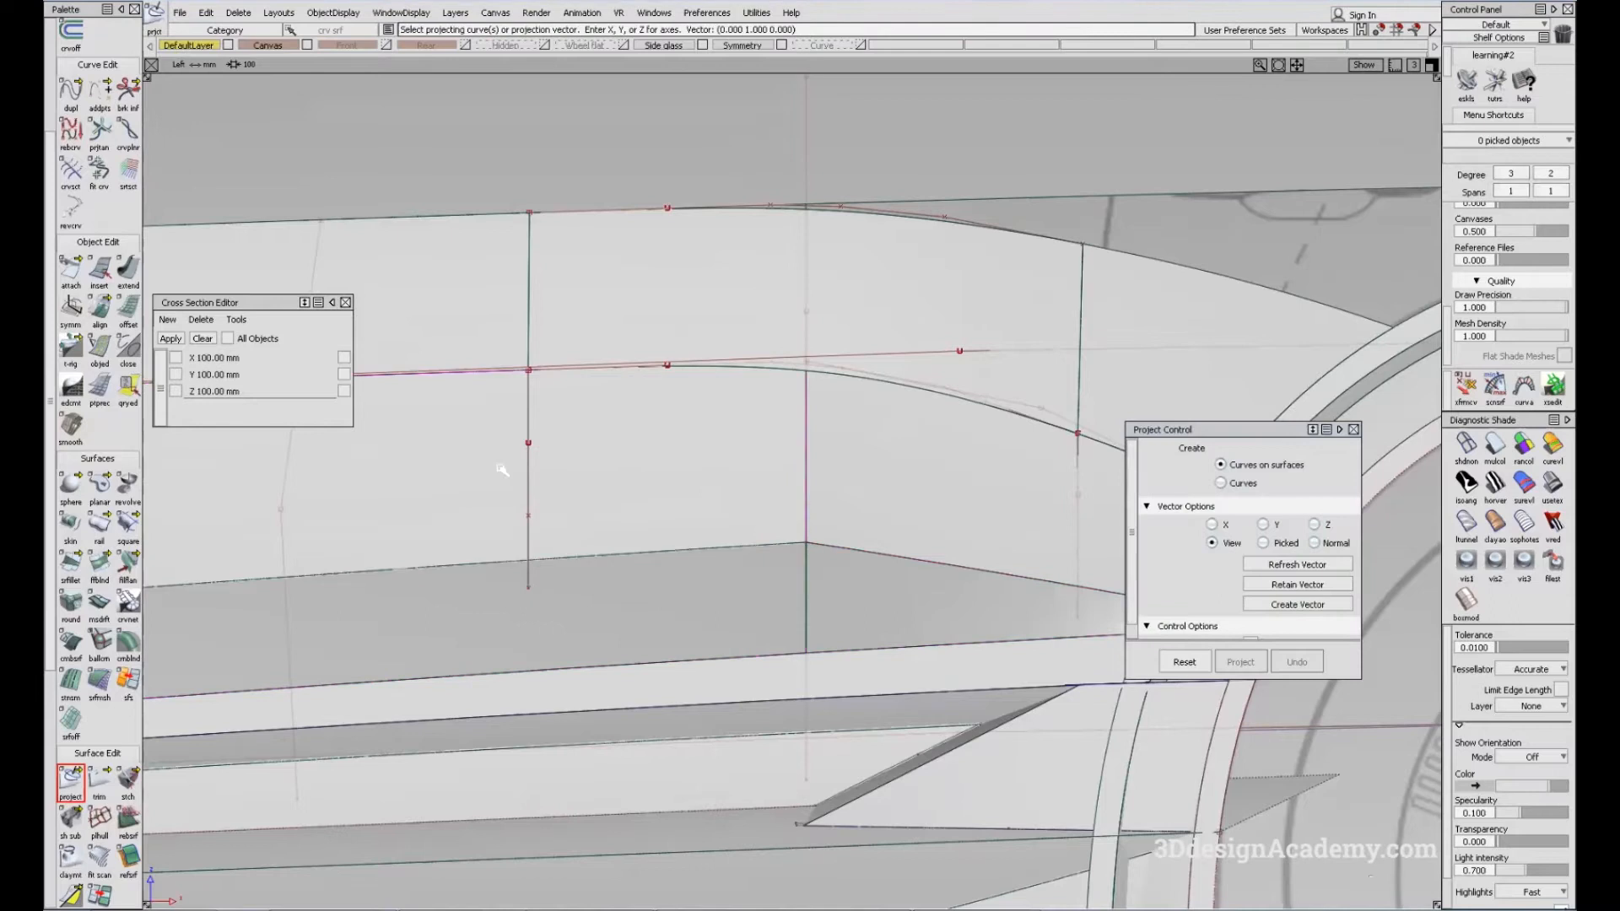
left_click(1073, 498)
left_click_drag(1004, 564, 984, 445, "ctrl+shift")
left_click_drag(1060, 496, 1155, 543)
key("Delete")
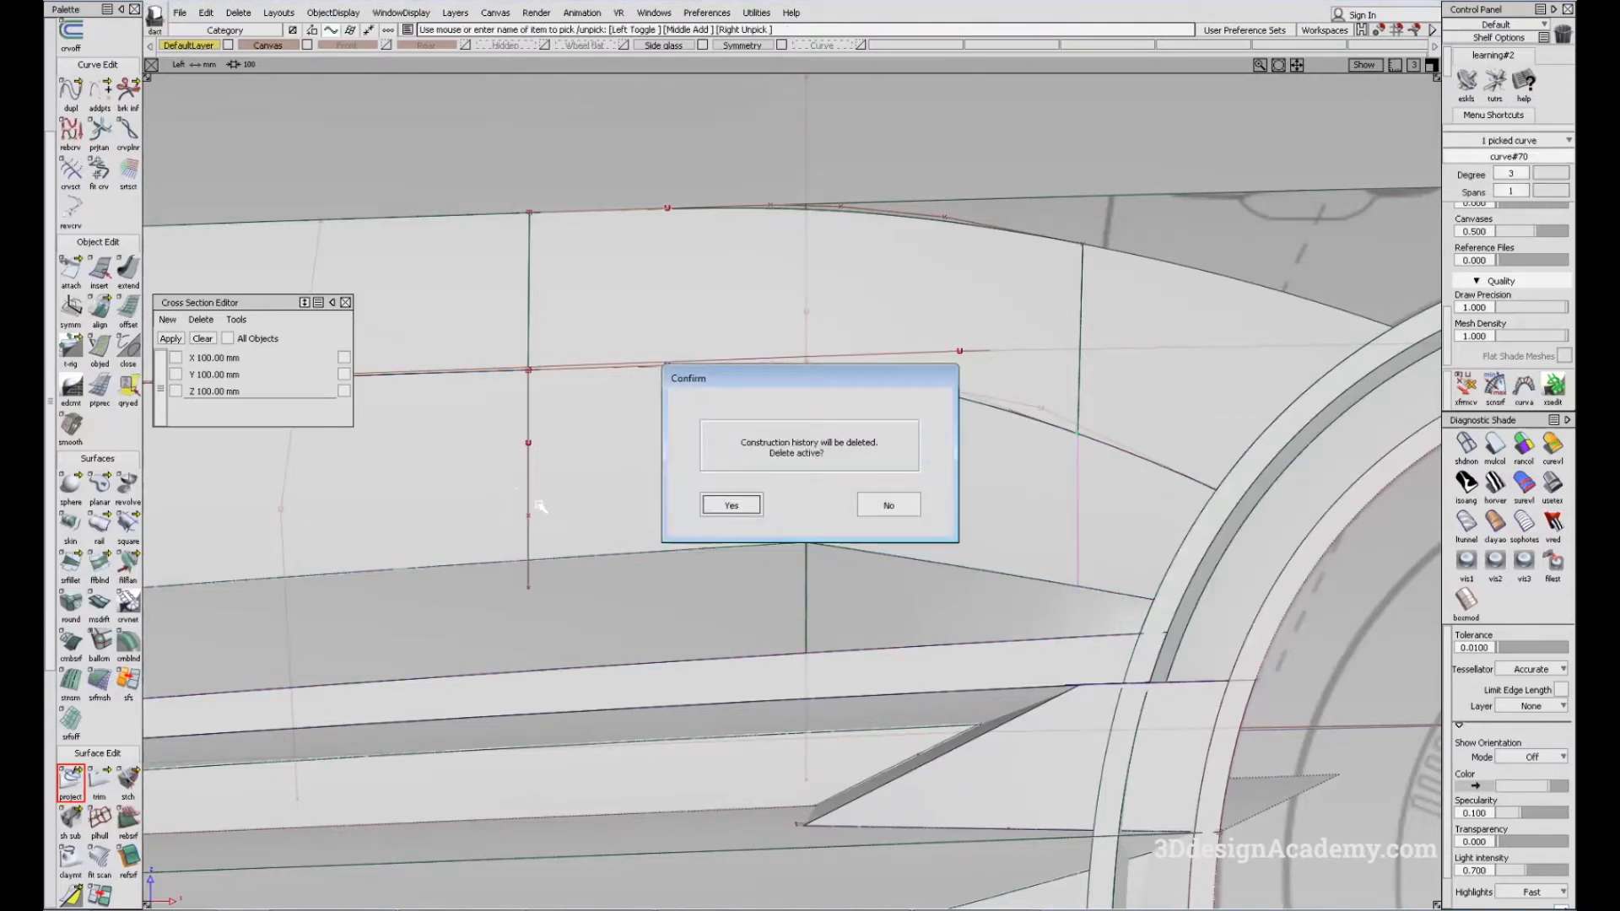
key("Return")
Trim away the sections of both lower side panels lying between the two projected vertical curves
left_click(98, 781)
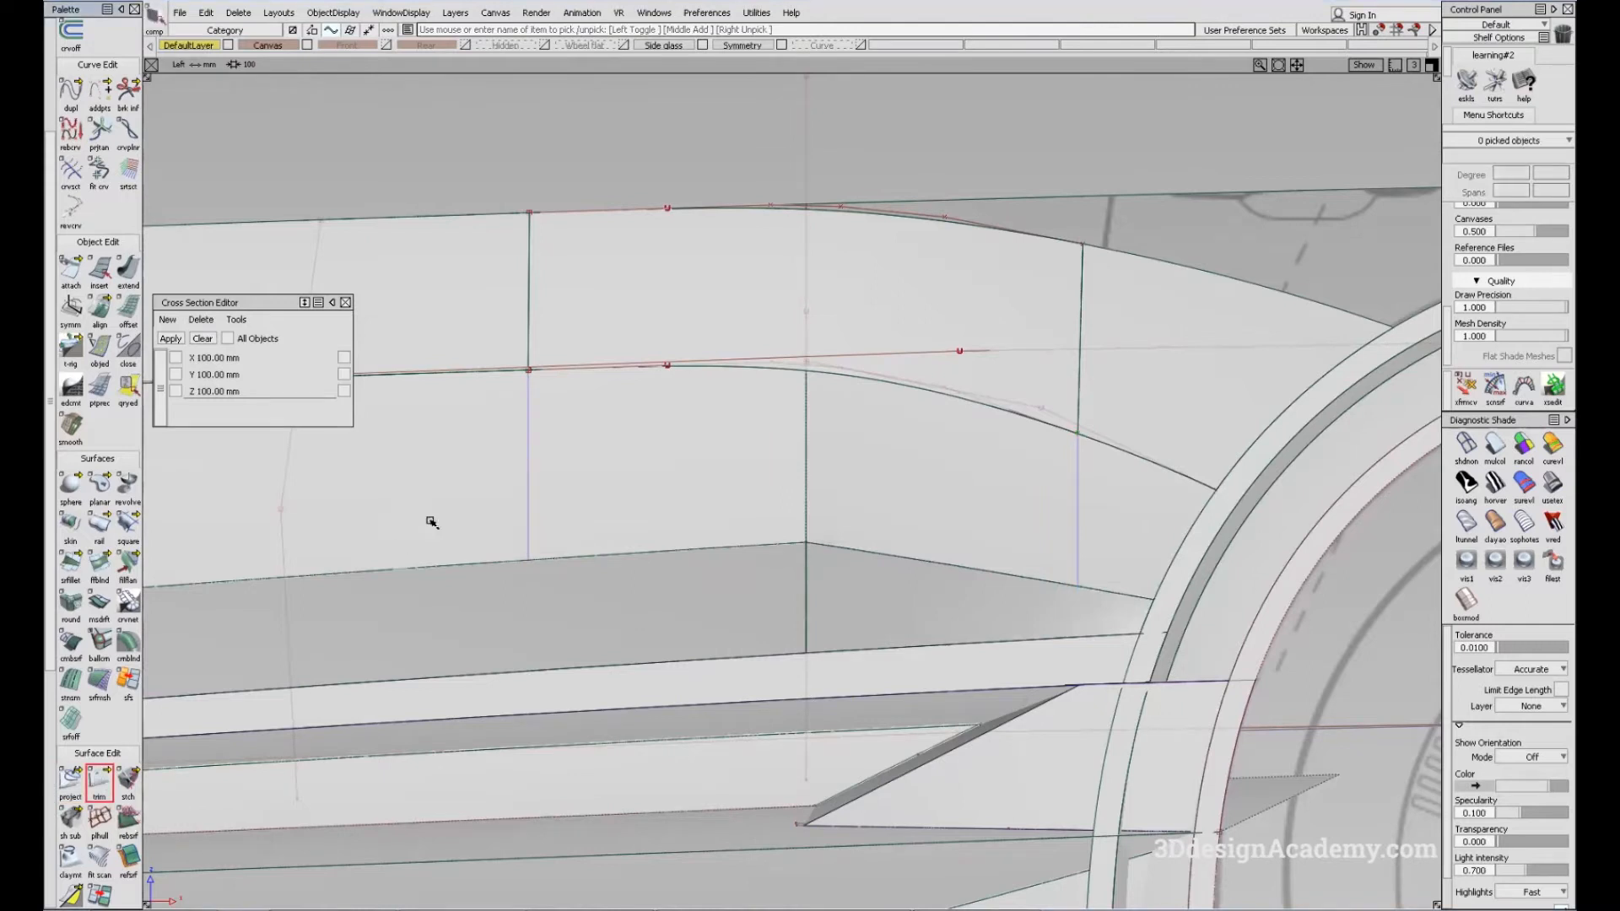
left_click(735, 503)
key("d")
middle_click_drag(1046, 585, 990, 578, "alt+shift")
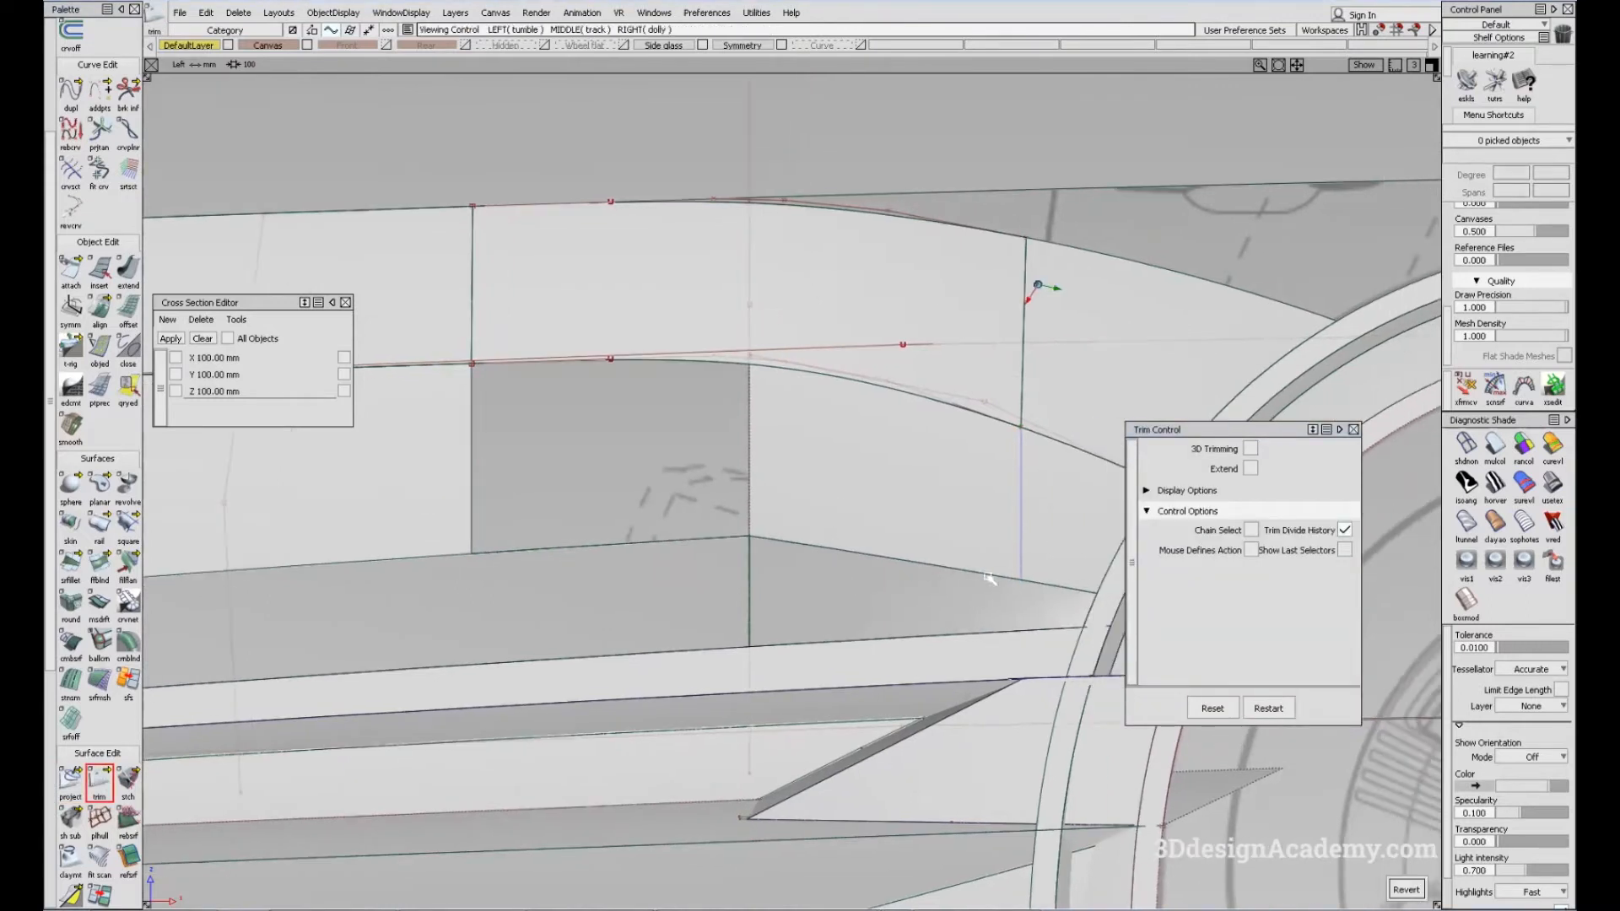
left_click(1052, 499)
key("k")
Examine the trimmed opening and the sill in the perspective view, with shading turned off
key("F8")
left_click_drag(837, 580, 823, 620, "alt+shift")
middle_click_drag(431, 591, 808, 466, "alt+shift")
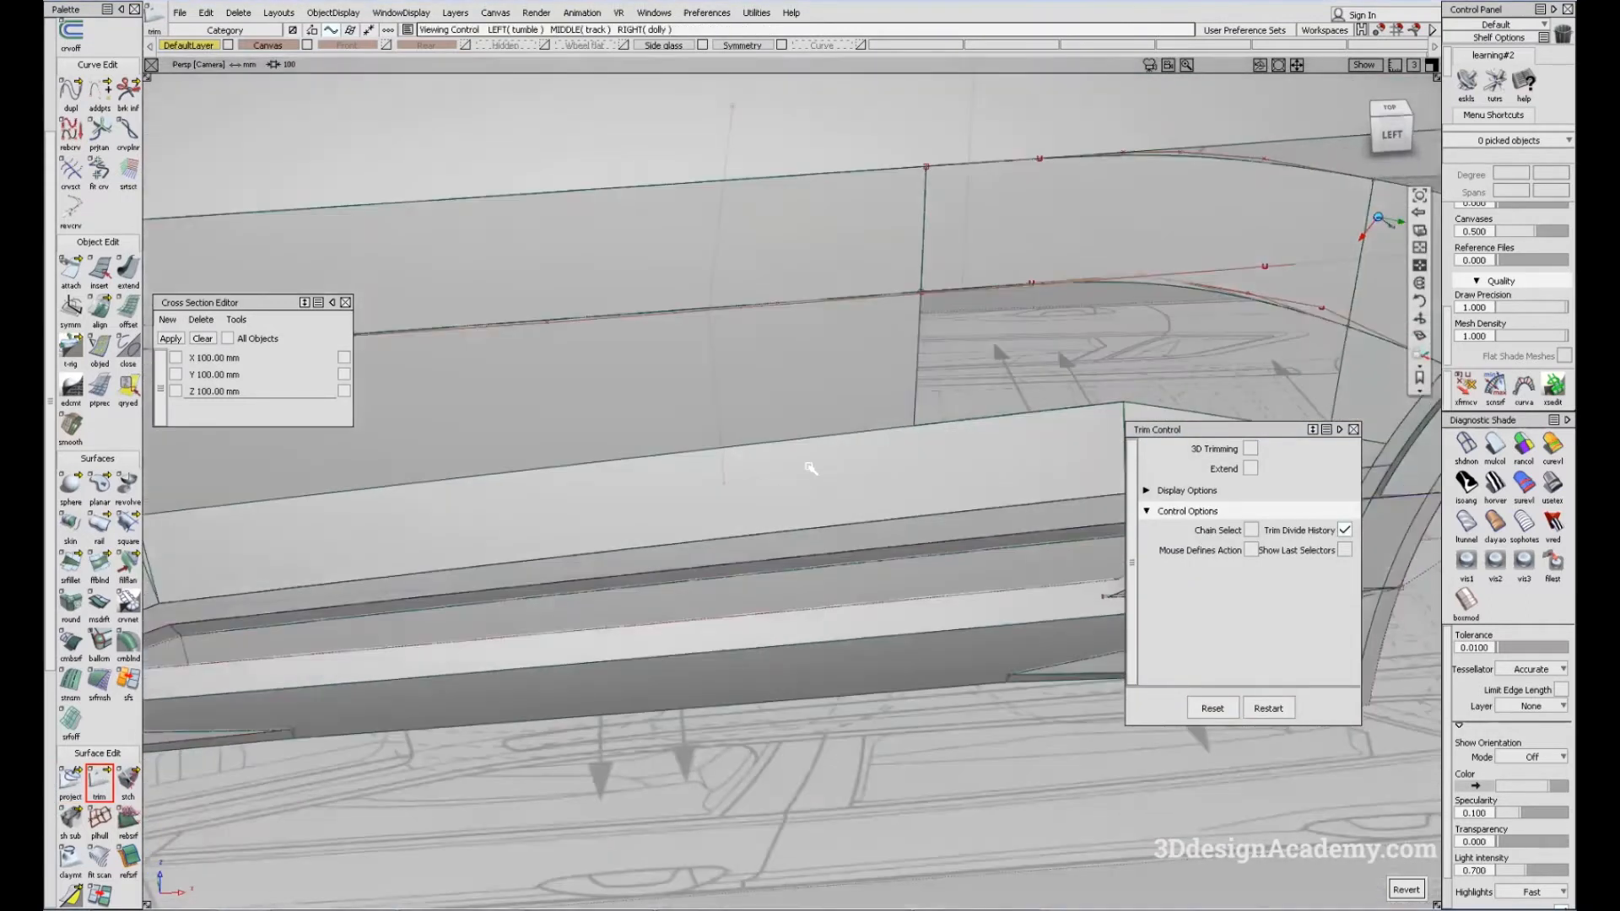
right_click_drag(810, 467, 641, 473, "alt+shift")
left_click_drag(944, 468, 945, 330, "ctrl+shift")
left_click(1055, 343)
left_click_drag(1055, 344, 1095, 240, "alt+shift")
left_click_drag(1179, 535, 1181, 397, "ctrl+shift")
left_click(1475, 445)
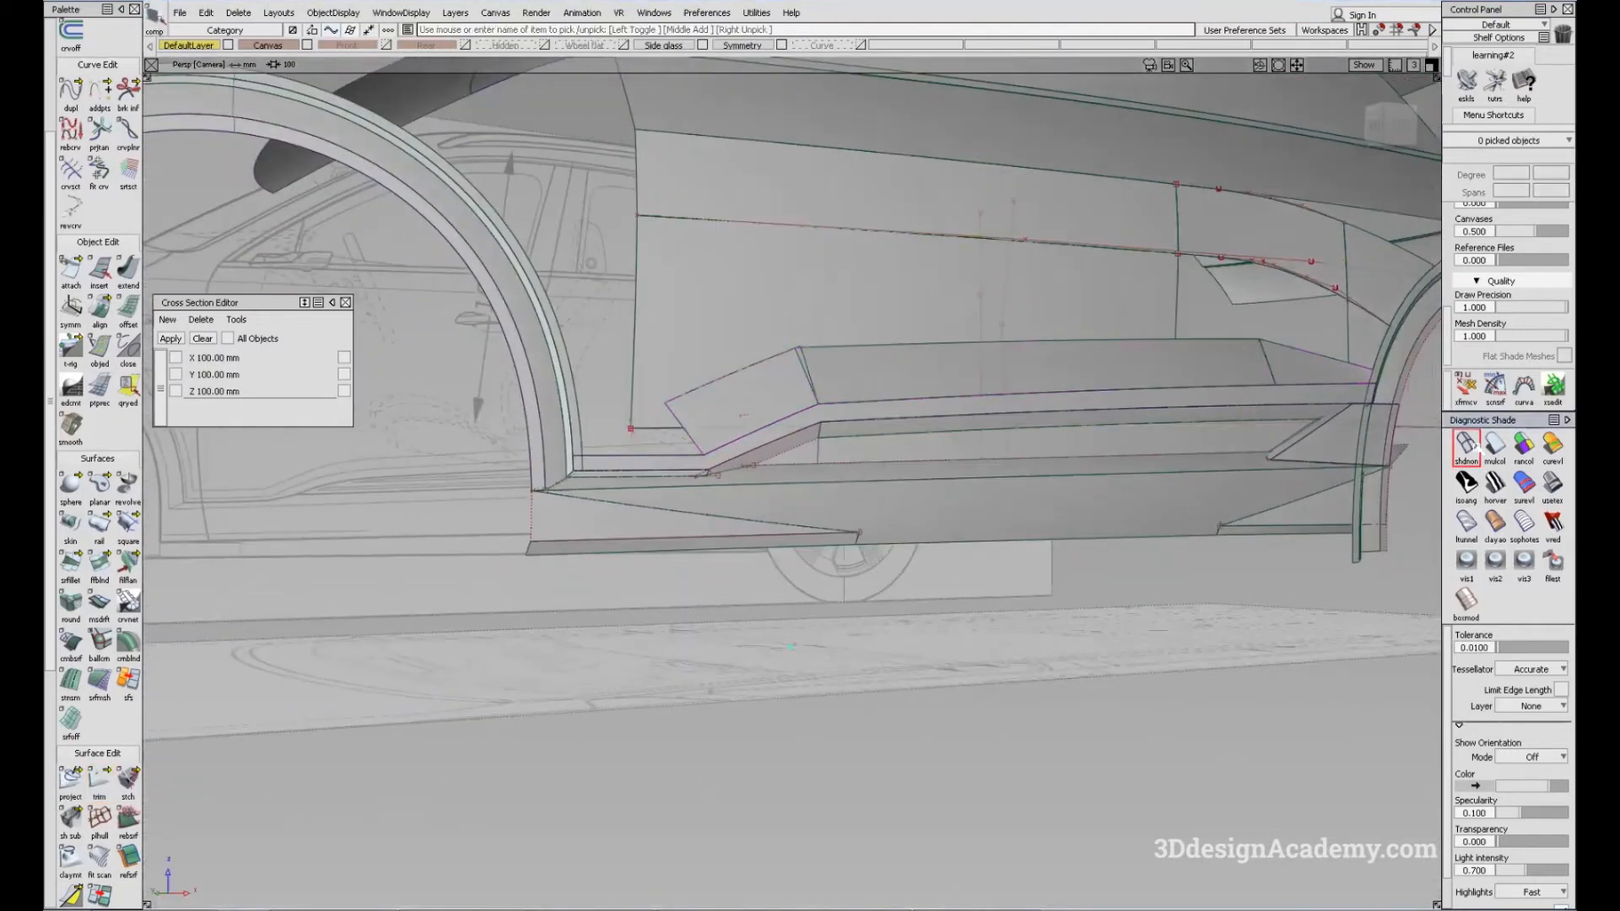
Untrim the long lower side panel ahead of the opening
left_click(1222, 324)
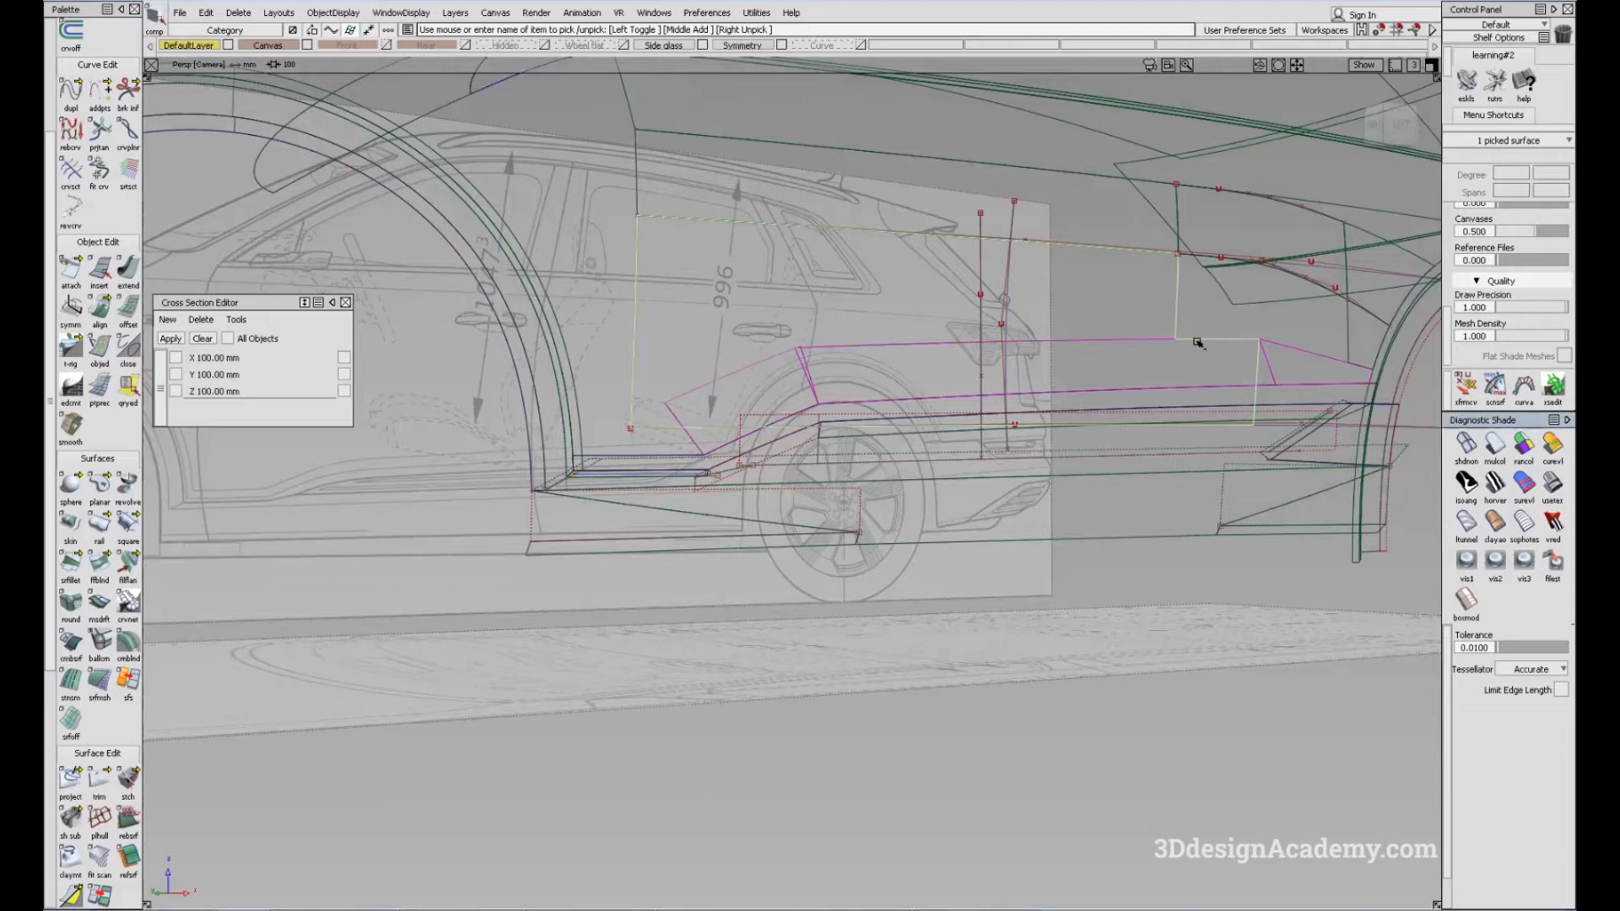
left_click_drag(1252, 338, 1049, 362, "alt+shift")
middle_click_drag(1049, 362, 797, 453, "alt+shift")
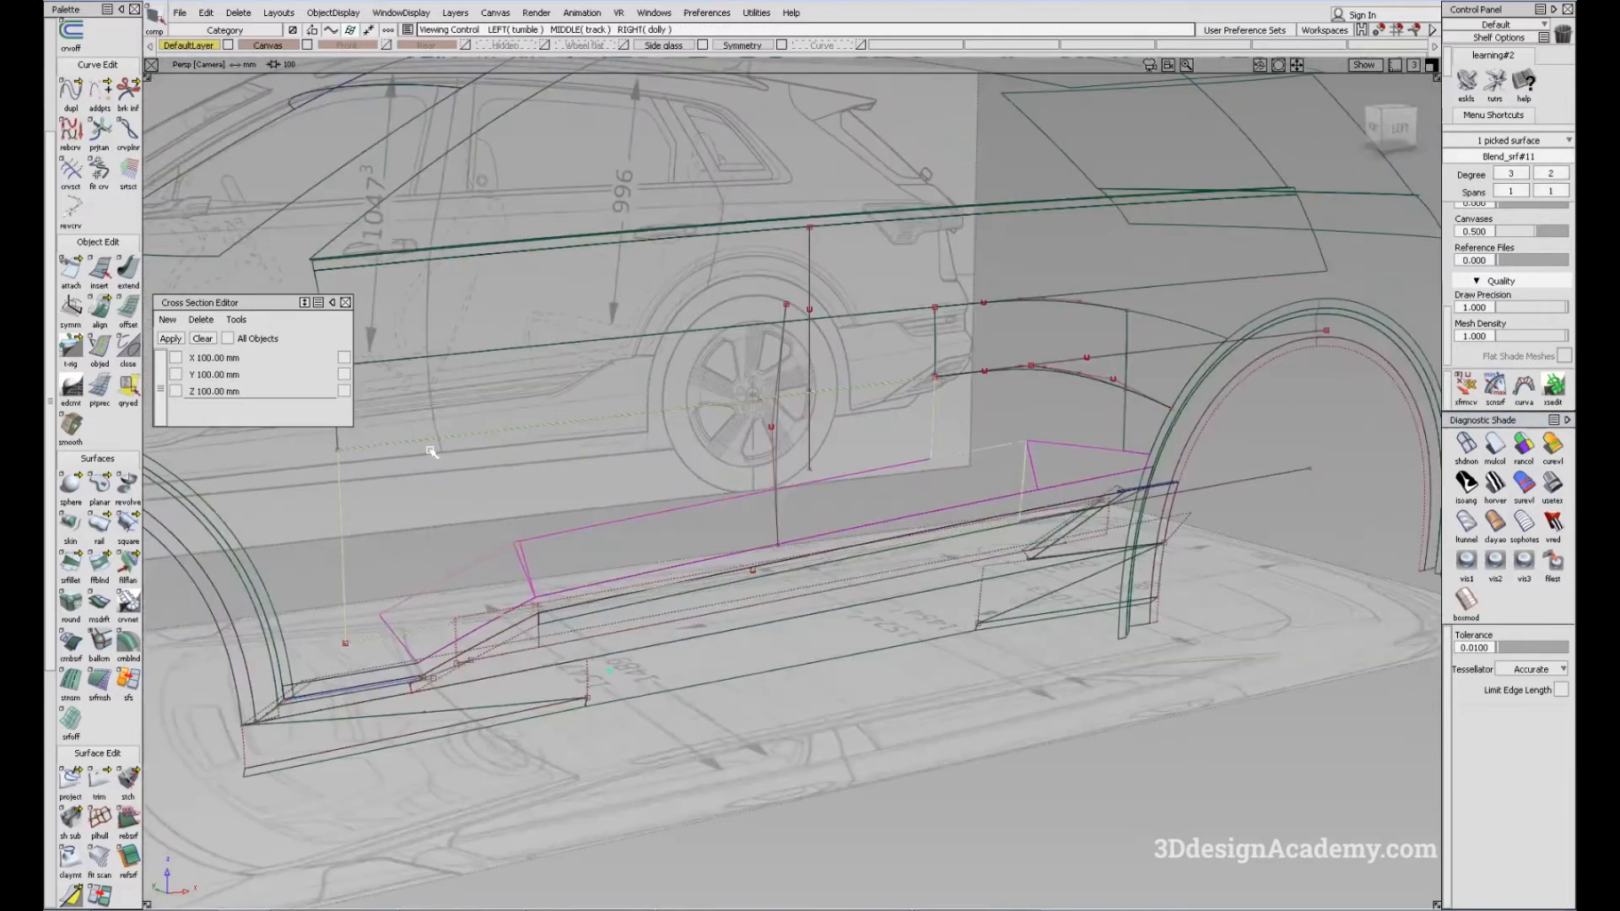
left_click_drag(100, 781, 159, 782)
left_click_drag(965, 388, 1140, 330, "alt+shift")
left_click(688, 582)
left_click_drag(688, 582, 588, 573, "alt+shift")
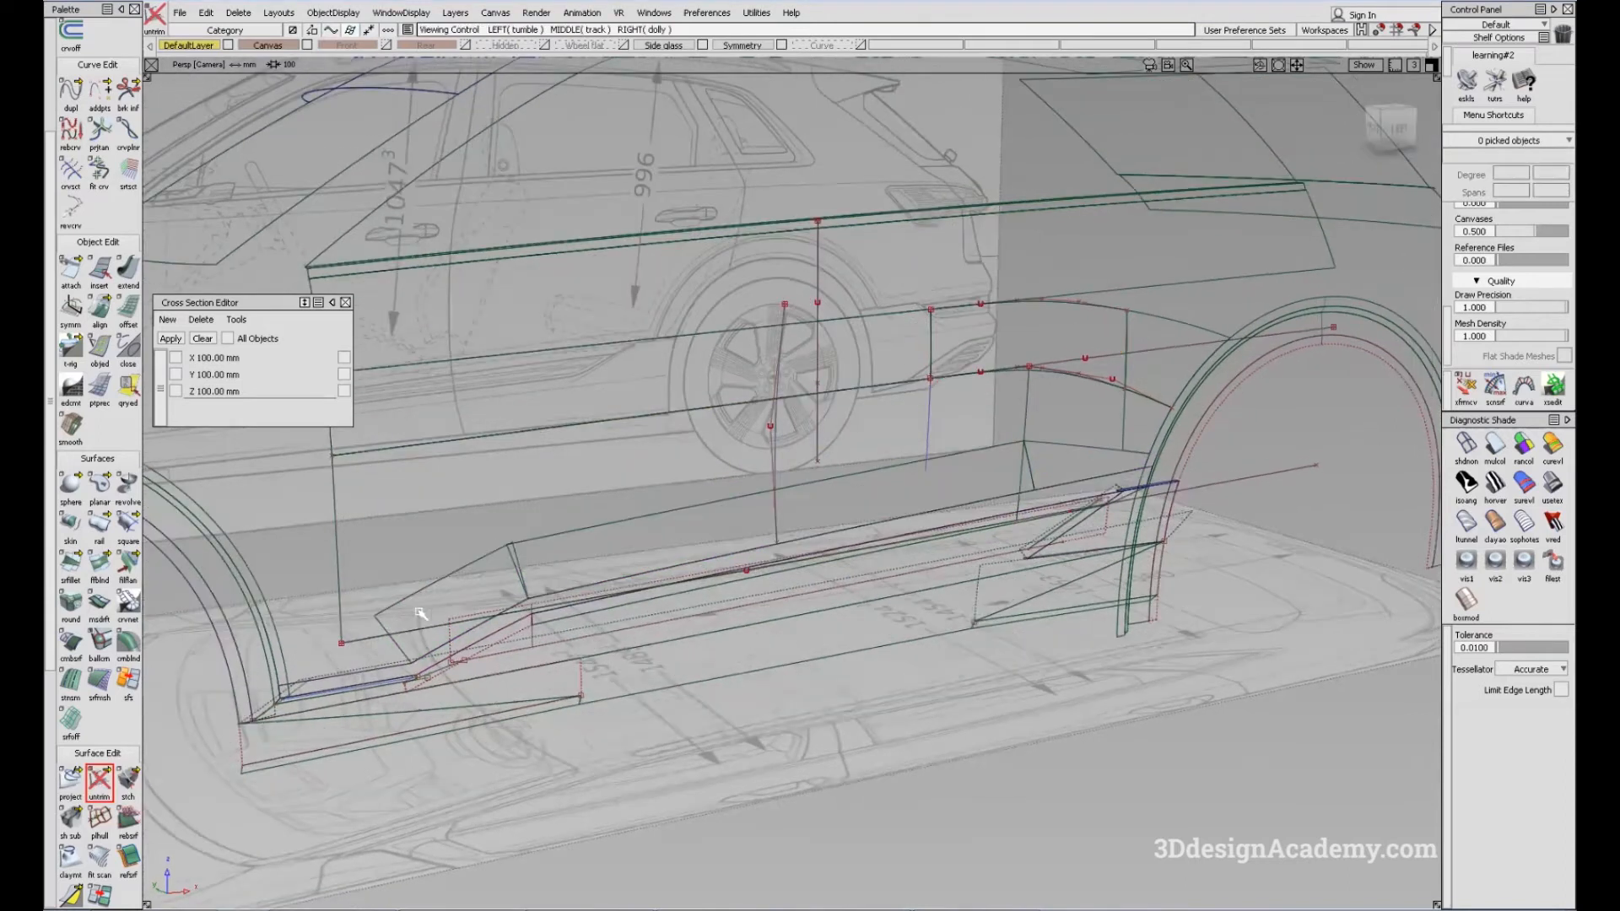
Trim the lower side panel along the sill's upper edge and the projected vertical curve, using Extend set to Selected and removing the curve's history
left_click_drag(98, 780, 125, 785)
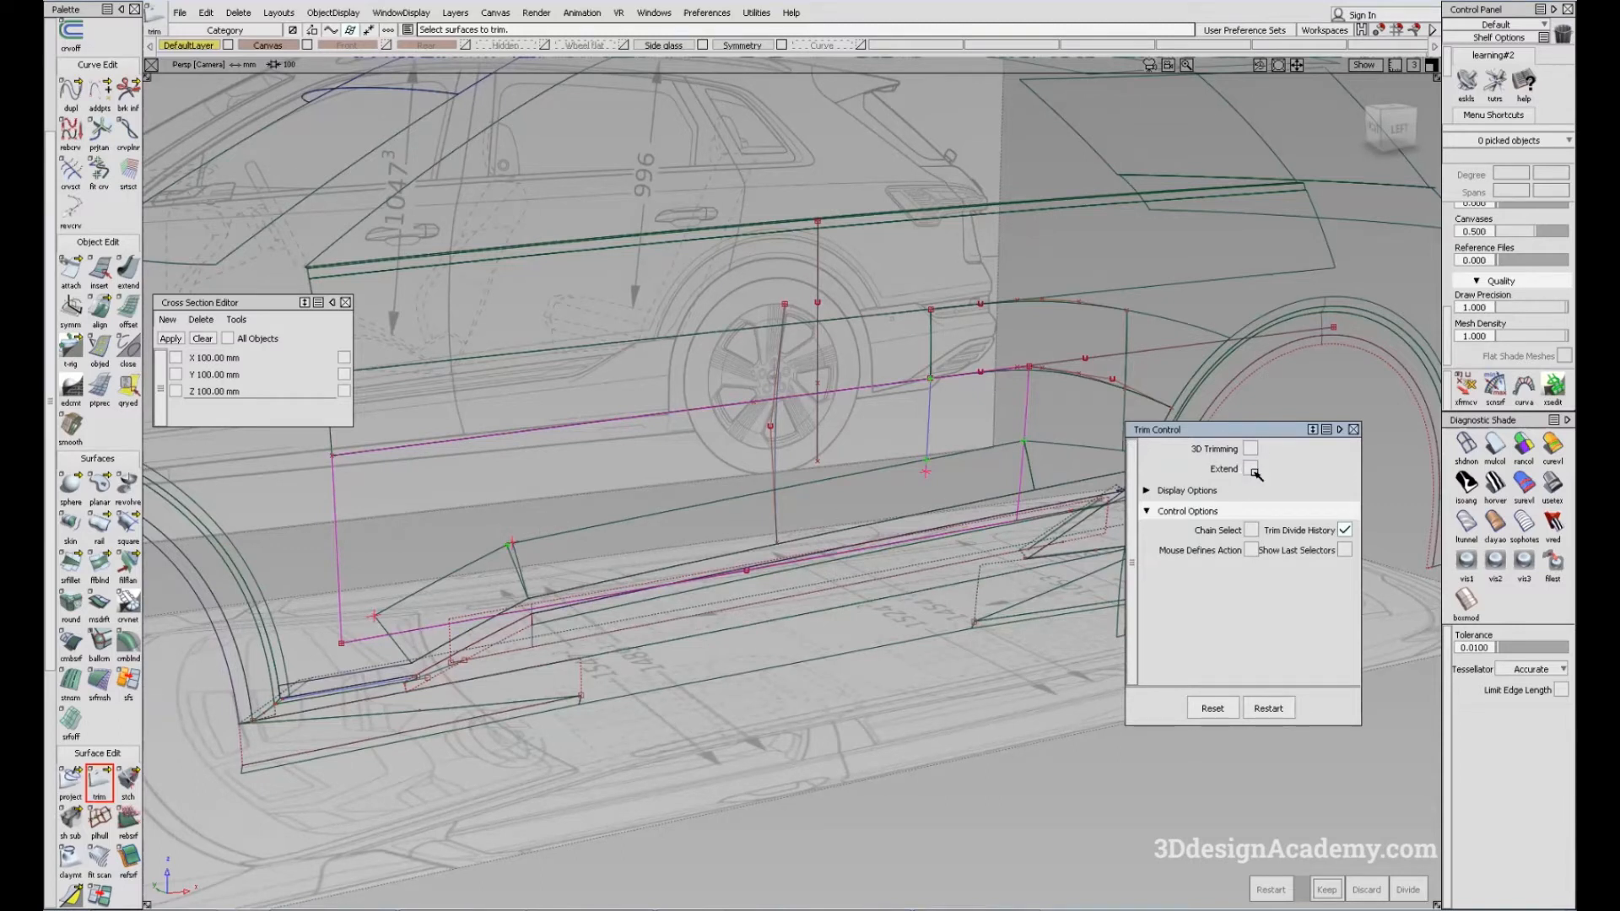
left_click(1291, 488)
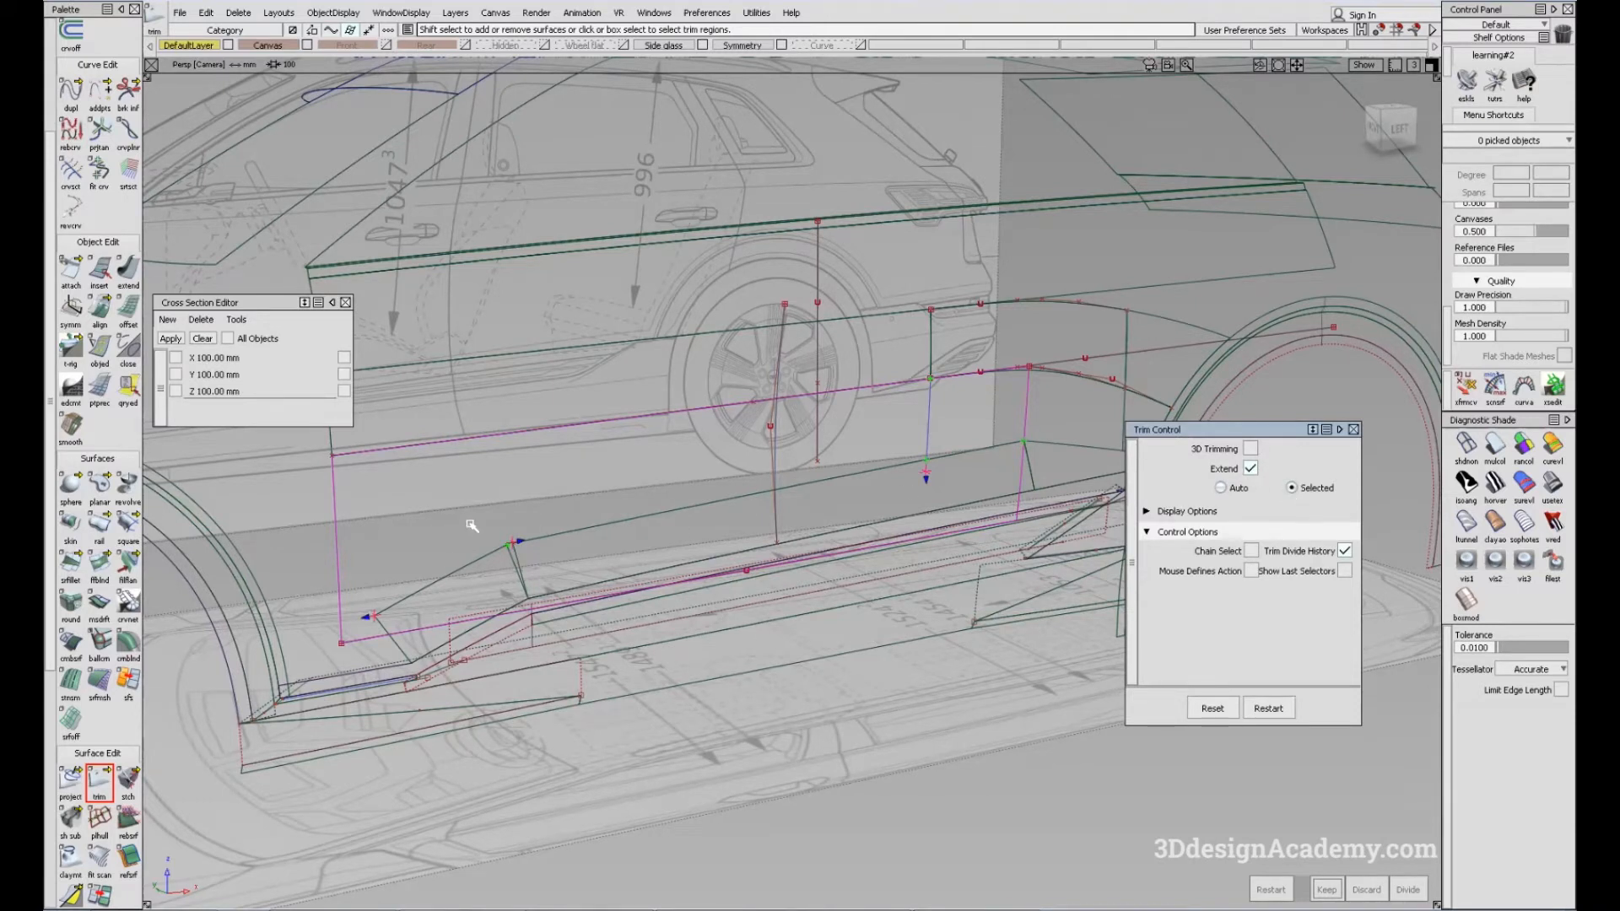
left_click(419, 552)
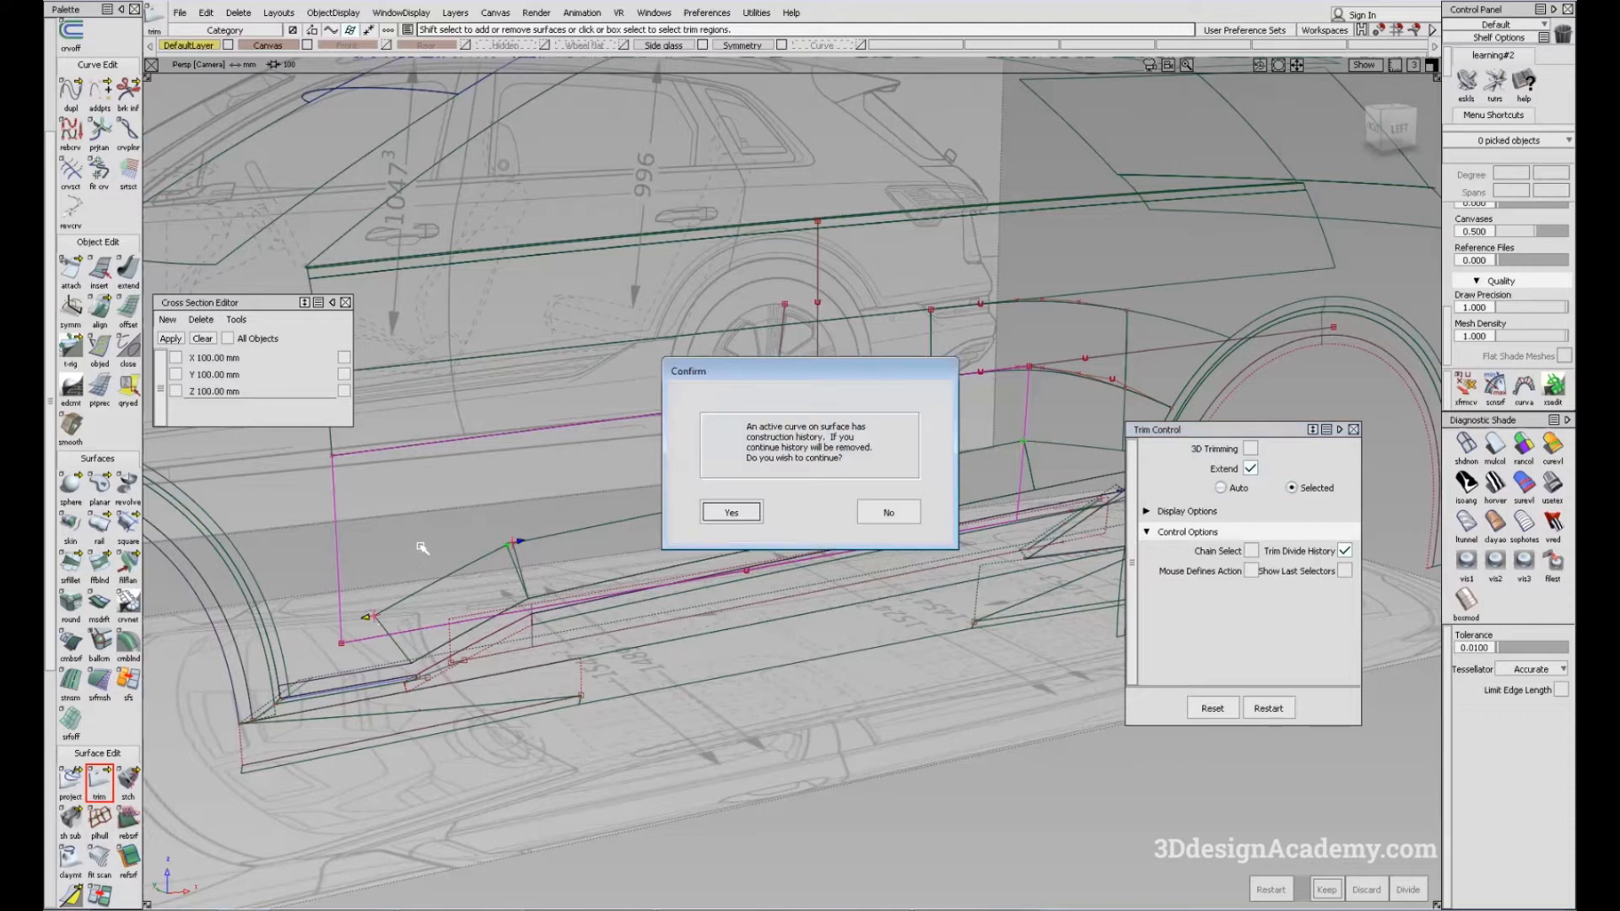
key("Return")
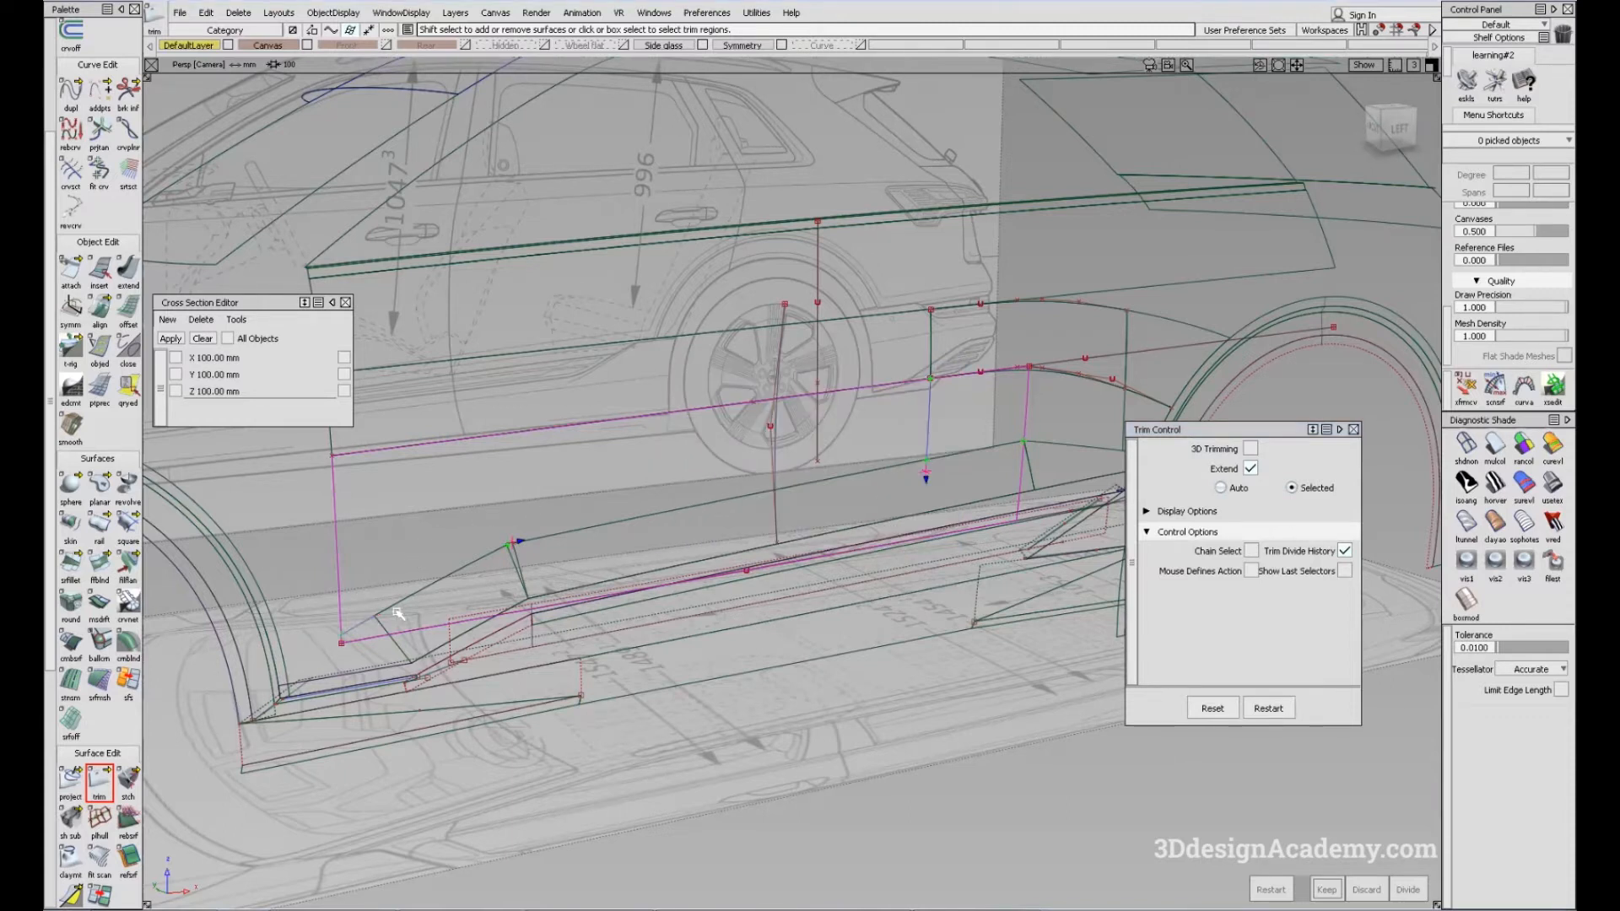
left_click(657, 466)
key("space")
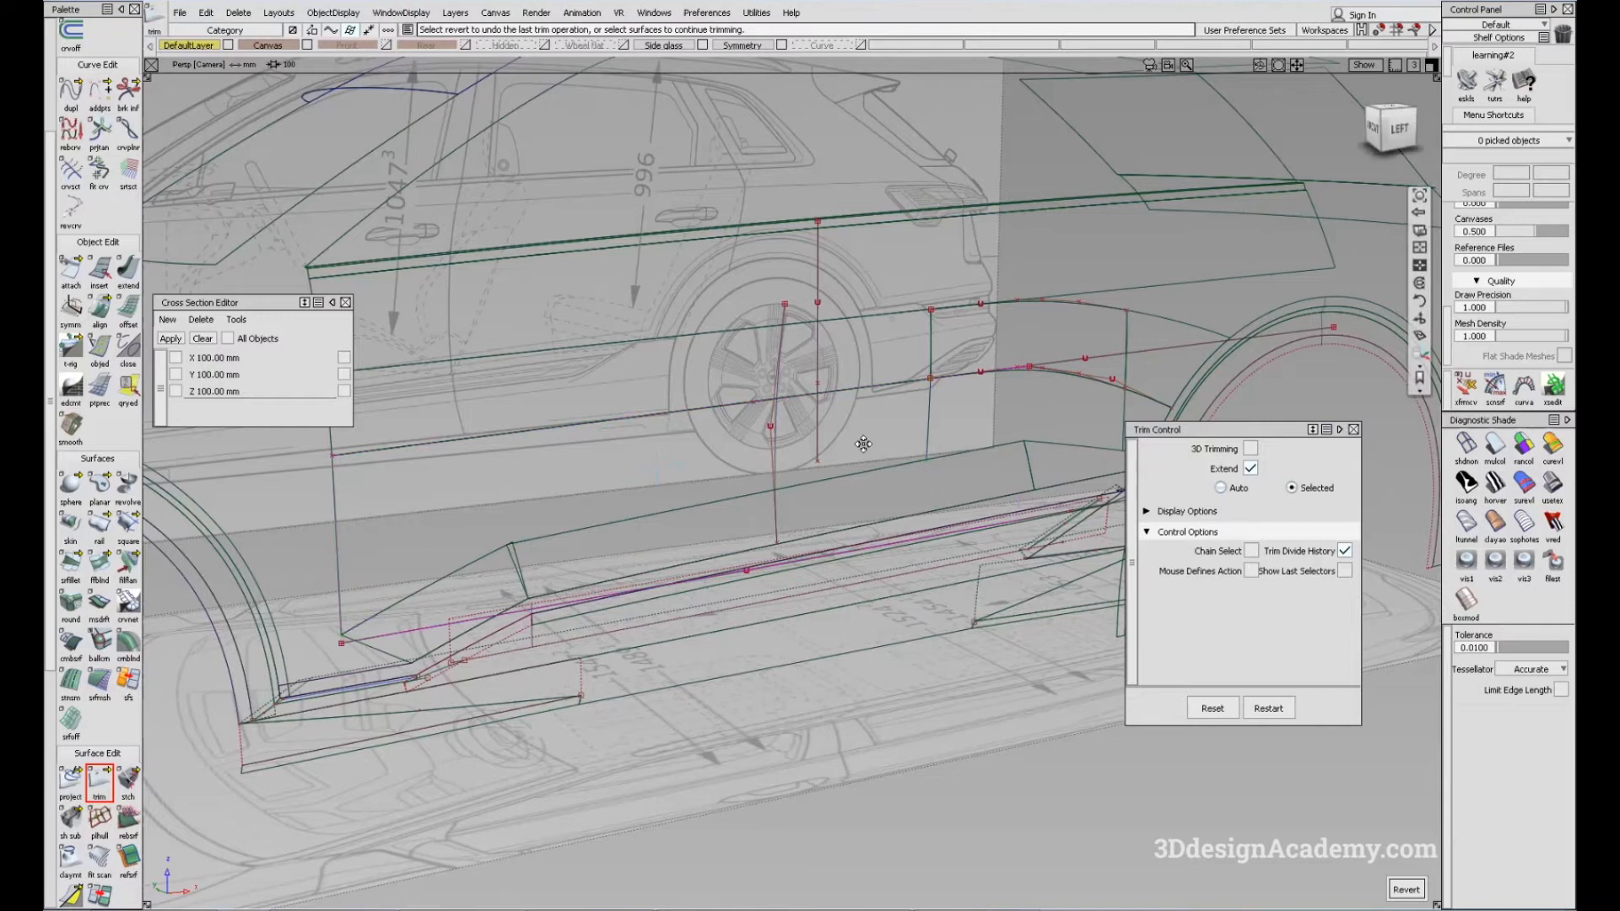
Turn multi-color shading back on and leave the Trim tool to view the retrimmed side panel
middle_click_drag(863, 444, 655, 485, "alt+shift")
left_click(1492, 444)
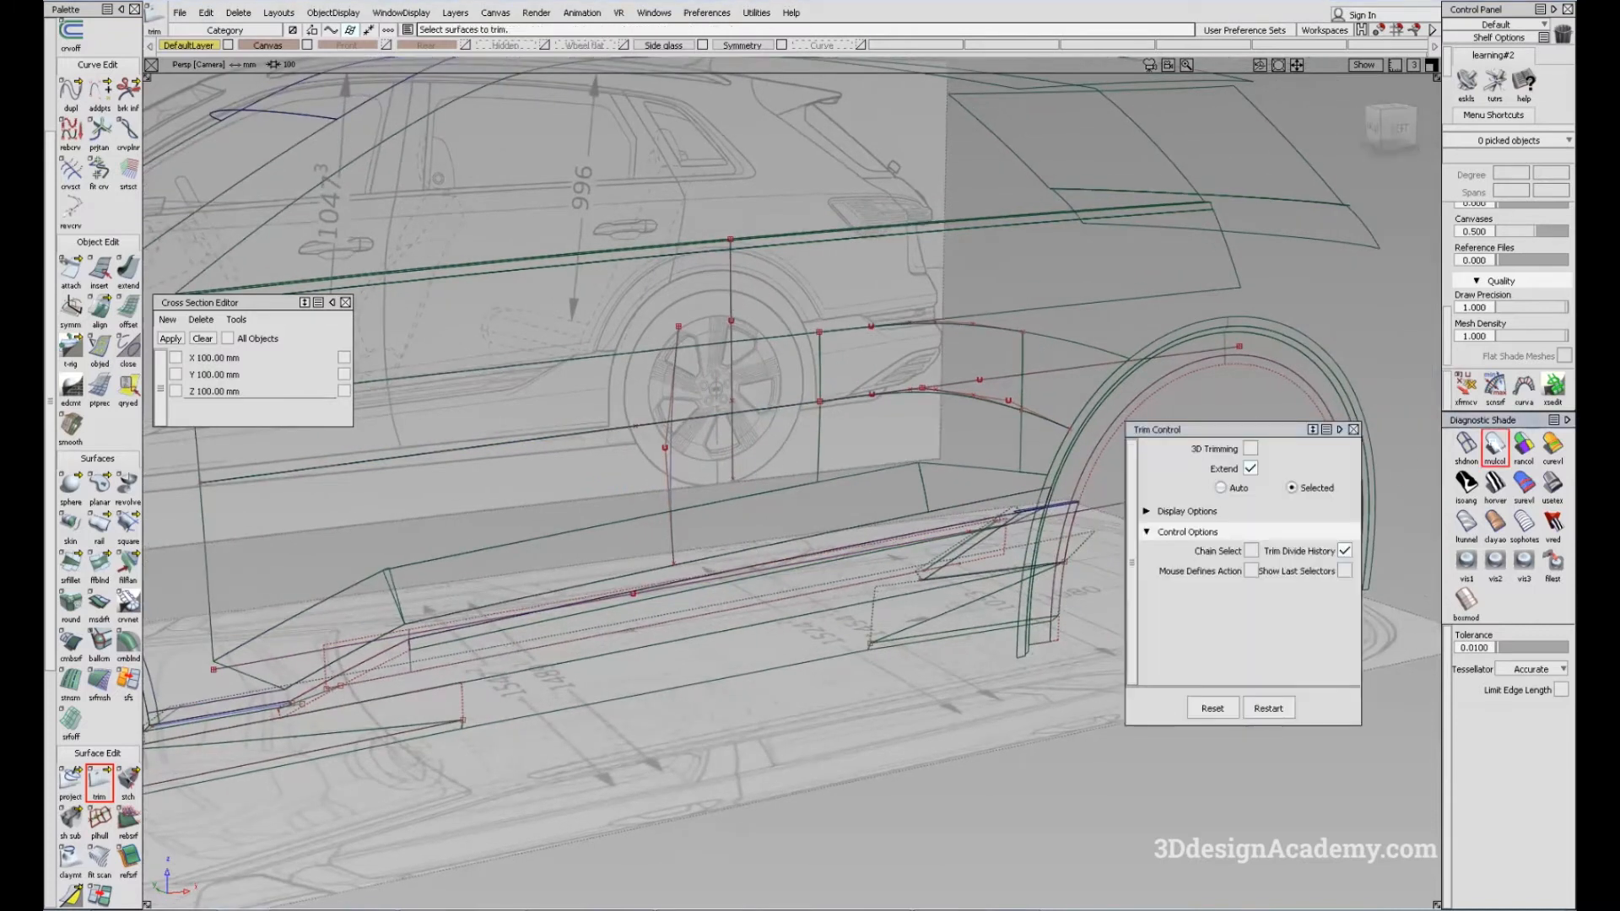
left_click_drag(525, 500, 482, 524, "alt+shift")
key("Escape")
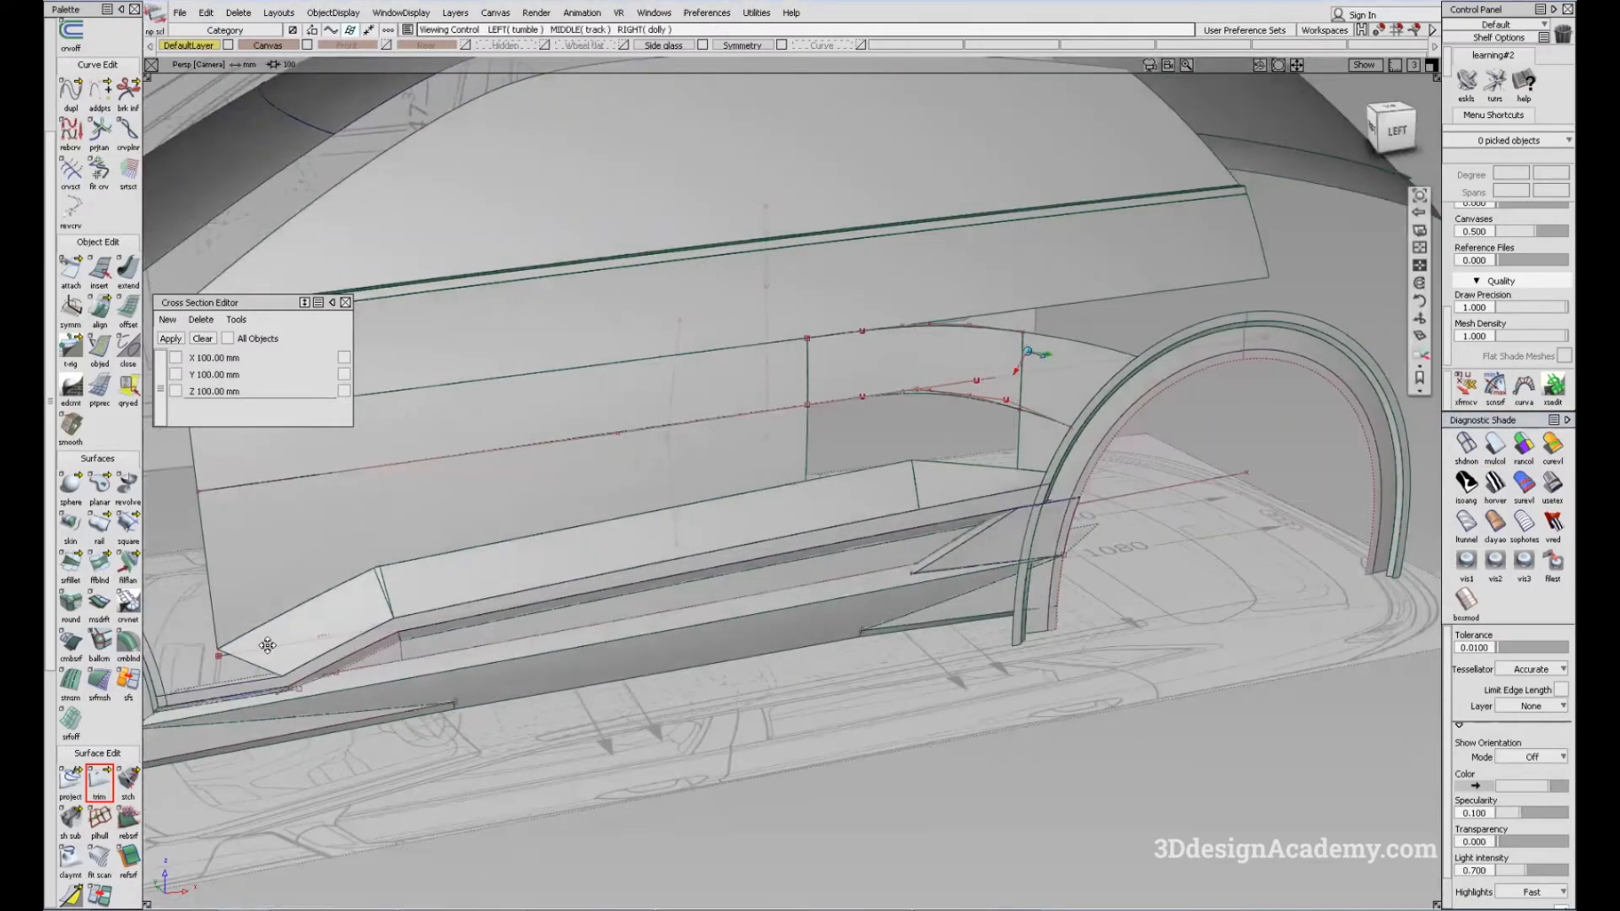
middle_click_drag(267, 645, 326, 607, "alt+shift")
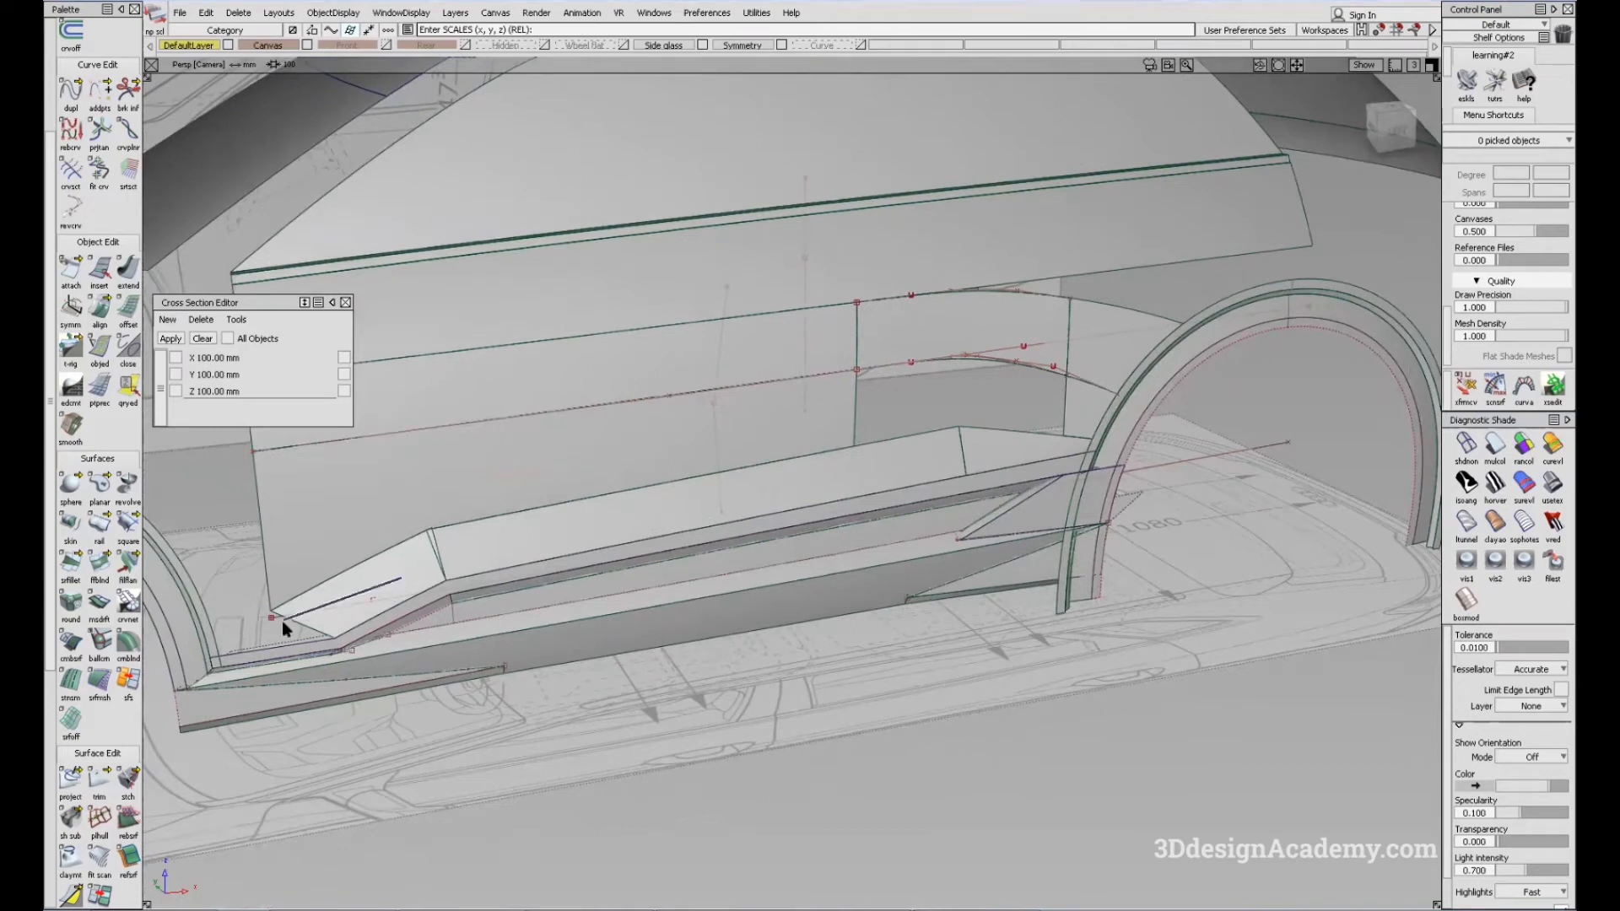
Edit the freeform blend surface at the sill's front end, adjusting the flow control at its start
left_click_drag(282, 620, 279, 622, "ctrl+shift")
left_click(314, 602)
left_click(317, 598)
left_click(319, 598)
left_click_drag(397, 655, 368, 666, "alt+shift")
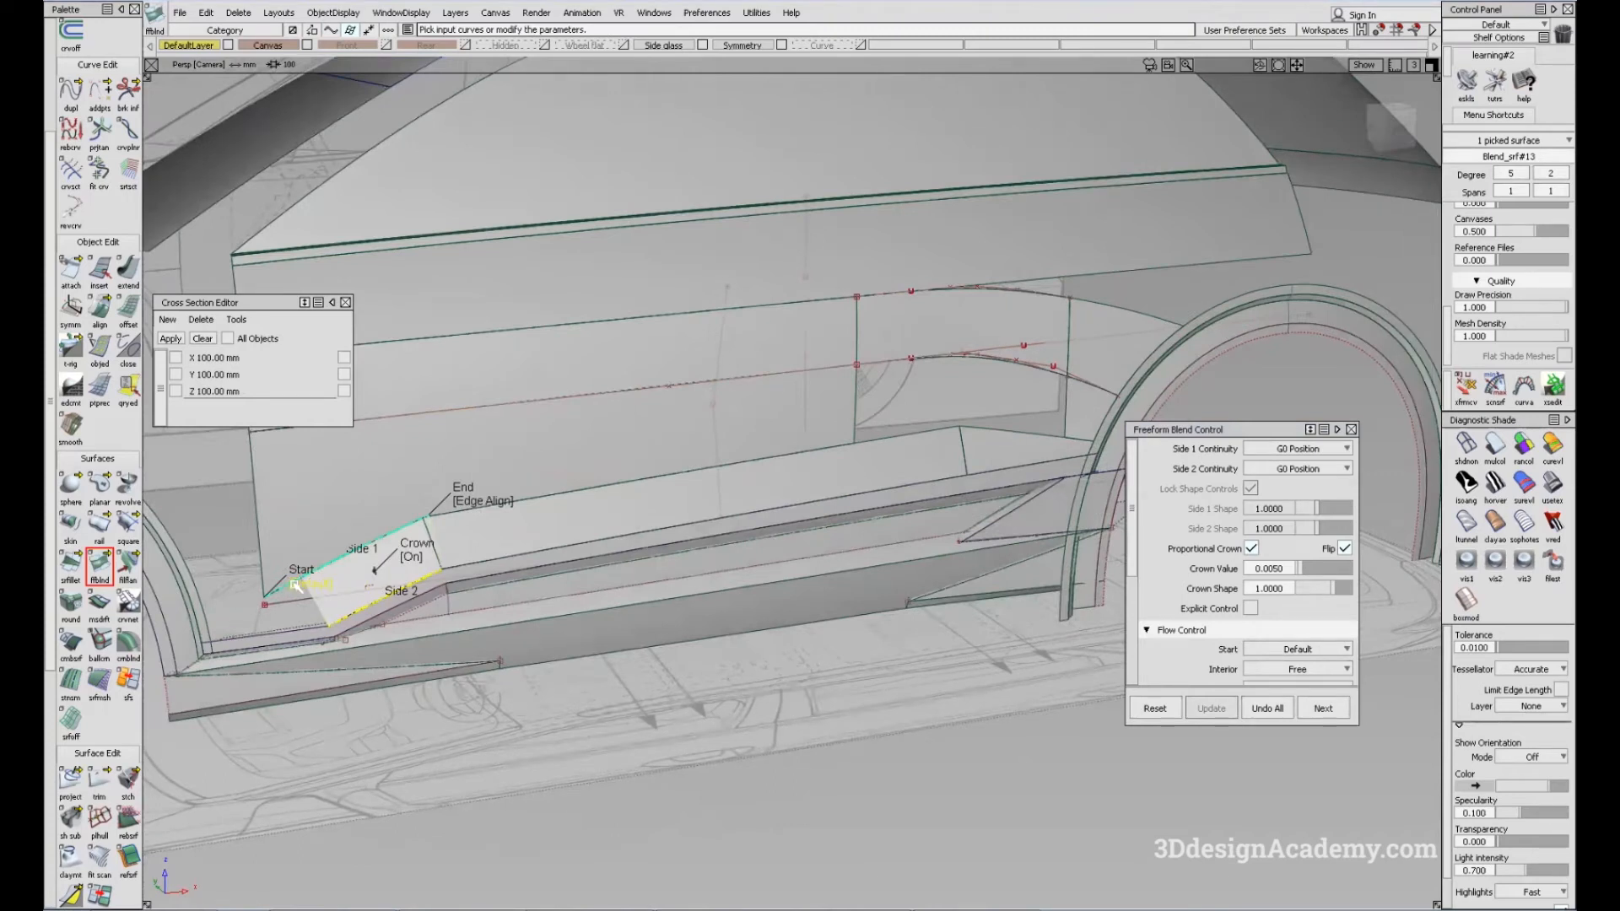
left_click(309, 587)
middle_click_drag(647, 513, 507, 587, "alt+shift")
left_click_drag(724, 667, 687, 555, "ctrl+shift")
Duplicate the curve running along the transition surface's lower edge
left_click_drag(817, 528, 904, 453, "alt+shift")
left_click_drag(931, 657, 914, 570, "ctrl+shift")
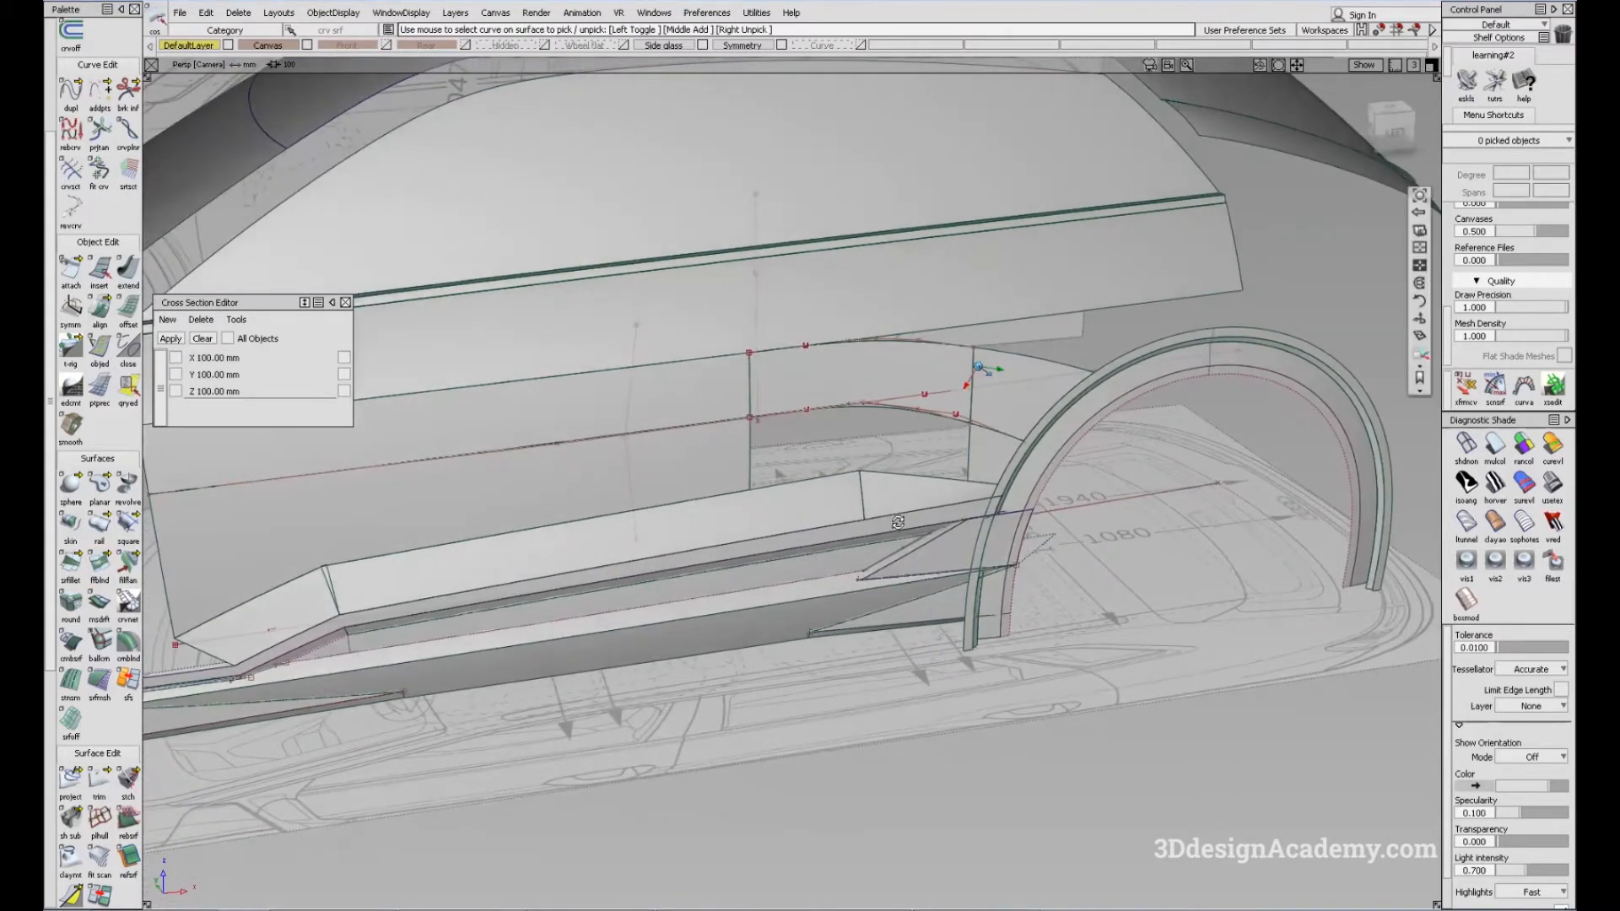
middle_click_drag(898, 523, 854, 604, "alt+shift")
right_click_drag(854, 603, 752, 574, "alt+shift")
mouse_move(789, 553)
left_mouse_down("alt+shift")
mouse_move(814, 571)
mouse_move(811, 599)
left_mouse_up("alt+shift")
left_click_drag(804, 638, 749, 525, "ctrl+shift")
left_click(766, 392)
left_click_drag(850, 511, 721, 484, "alt+shift")
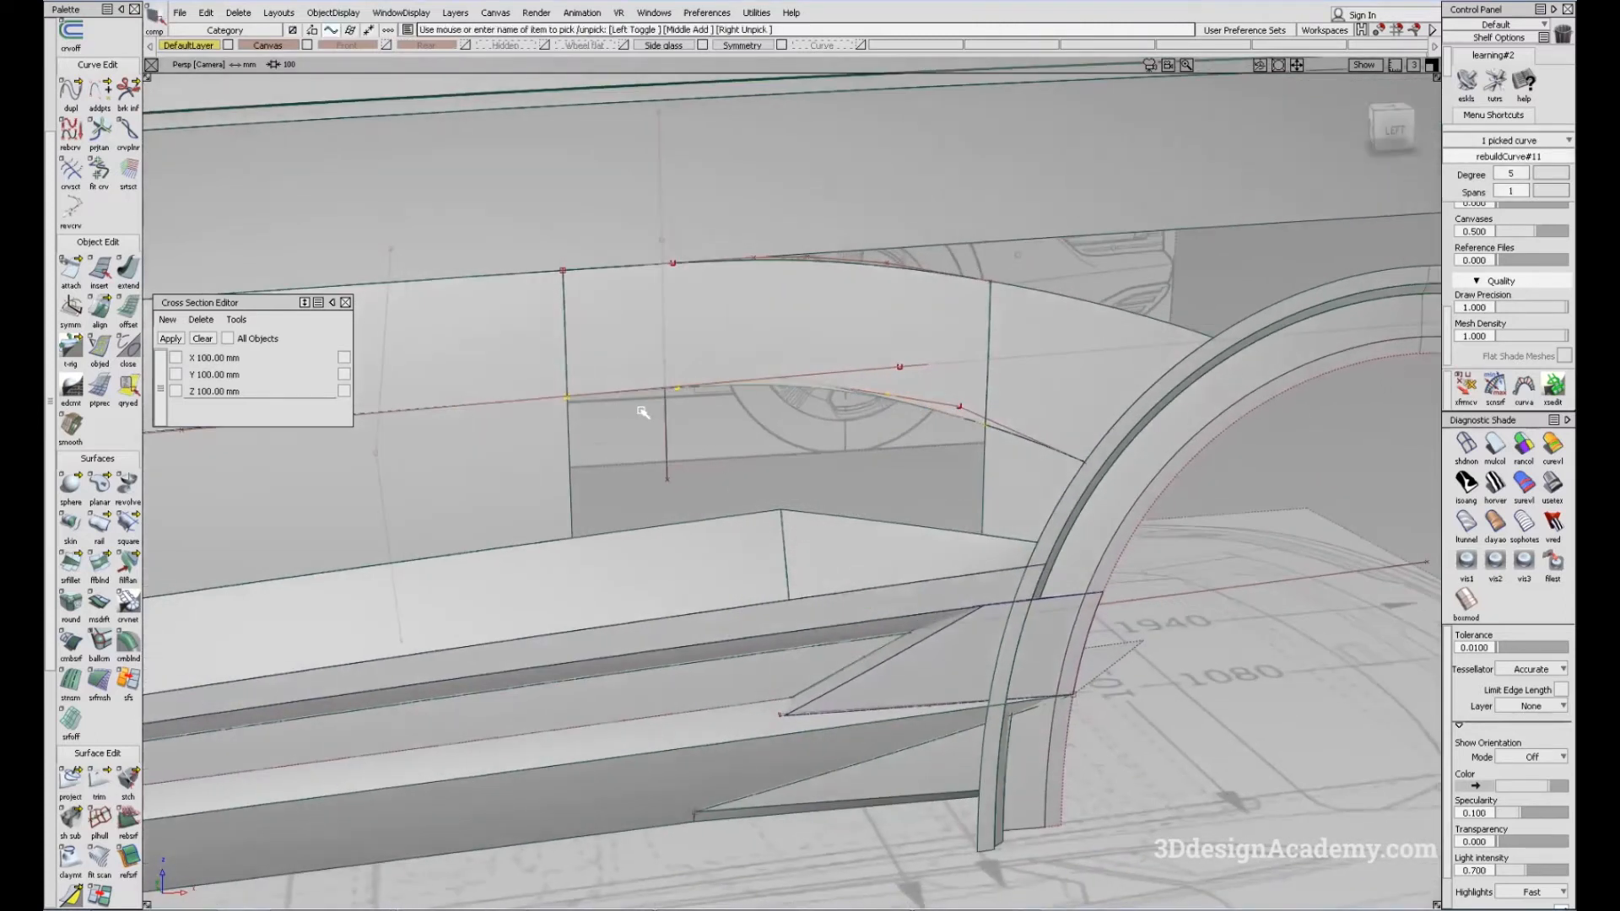
key("ctrl+c")
key("ctrl+v")
Move the duplicated curve down, snapping its front end to the opening's lower front corner, and turn off shading
mouse_move(542, 431)
right_mouse_down("ctrl+shift")
mouse_move(589, 414)
mouse_move(574, 494)
right_mouse_up("ctrl+shift")
left_click(579, 412, "ctrl")
left_click_drag(572, 452, 595, 593, "ctrl+alt")
right_click_drag(813, 544, 823, 533, "alt+shift")
mouse_move(1039, 675)
left_mouse_down("ctrl+shift")
mouse_move(1010, 517)
mouse_move(903, 586)
left_mouse_up("ctrl+shift")
left_click(1466, 445)
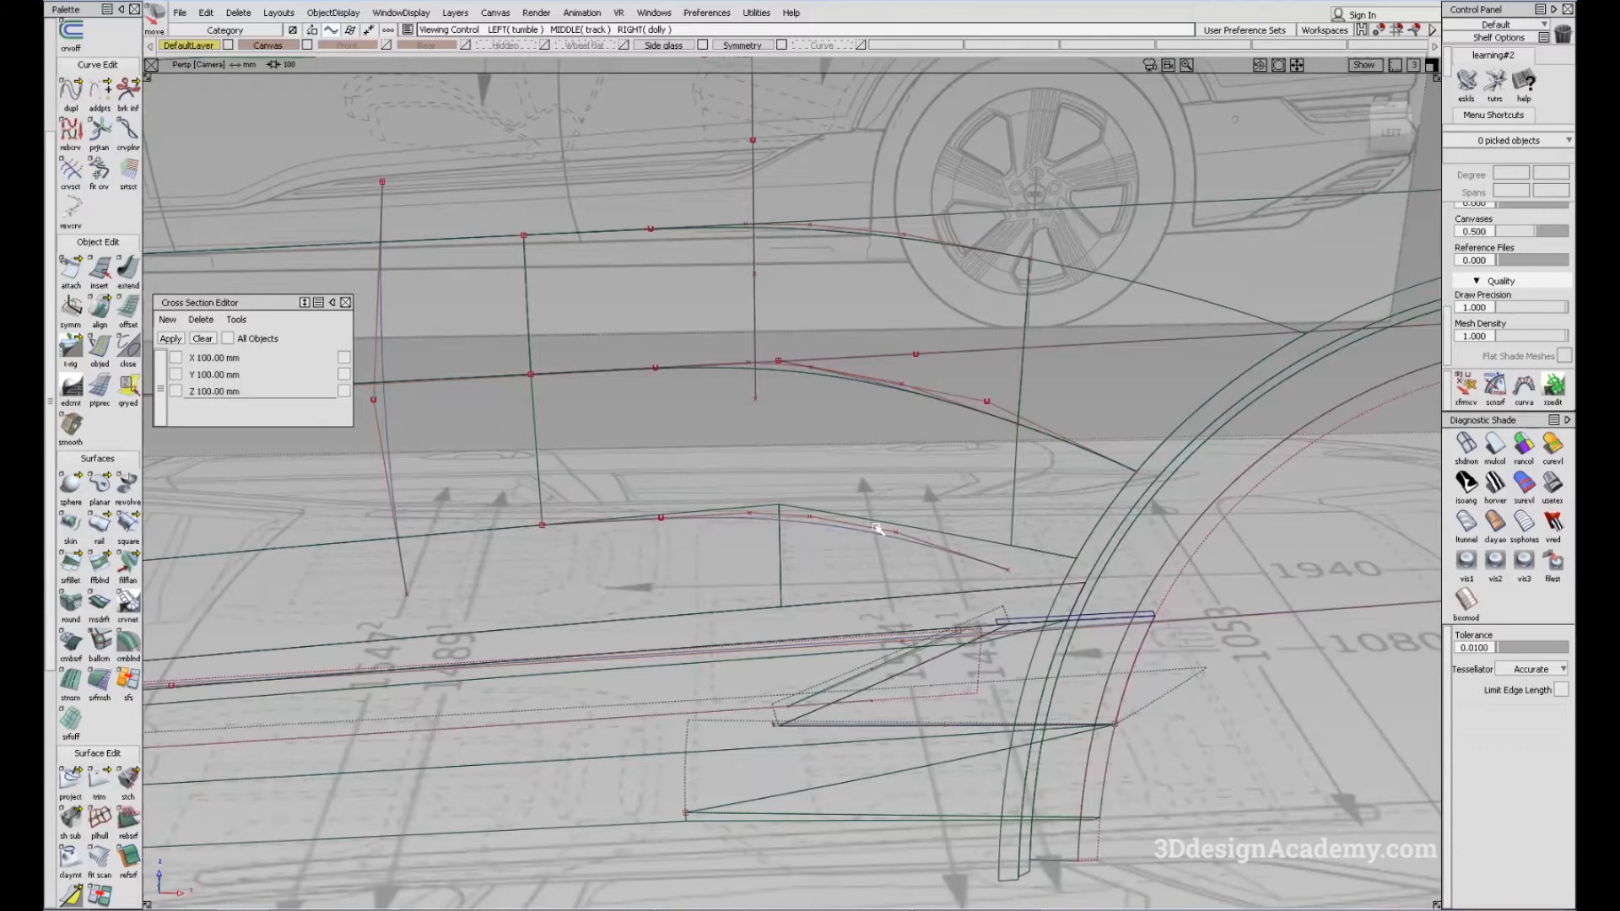
Draw an edit-point curve between the lower front and lower rear corners of the opening
left_click_drag(810, 535, 803, 520, "alt+shift")
left_click_drag(542, 584, 350, 292, "ctrl+shift")
scroll(72, 173, "up", 2)
left_click(100, 96)
left_click_drag(541, 483, 665, 518, "ctrl+alt")
left_click_drag(1011, 517, 1048, 583, "ctrl+alt")
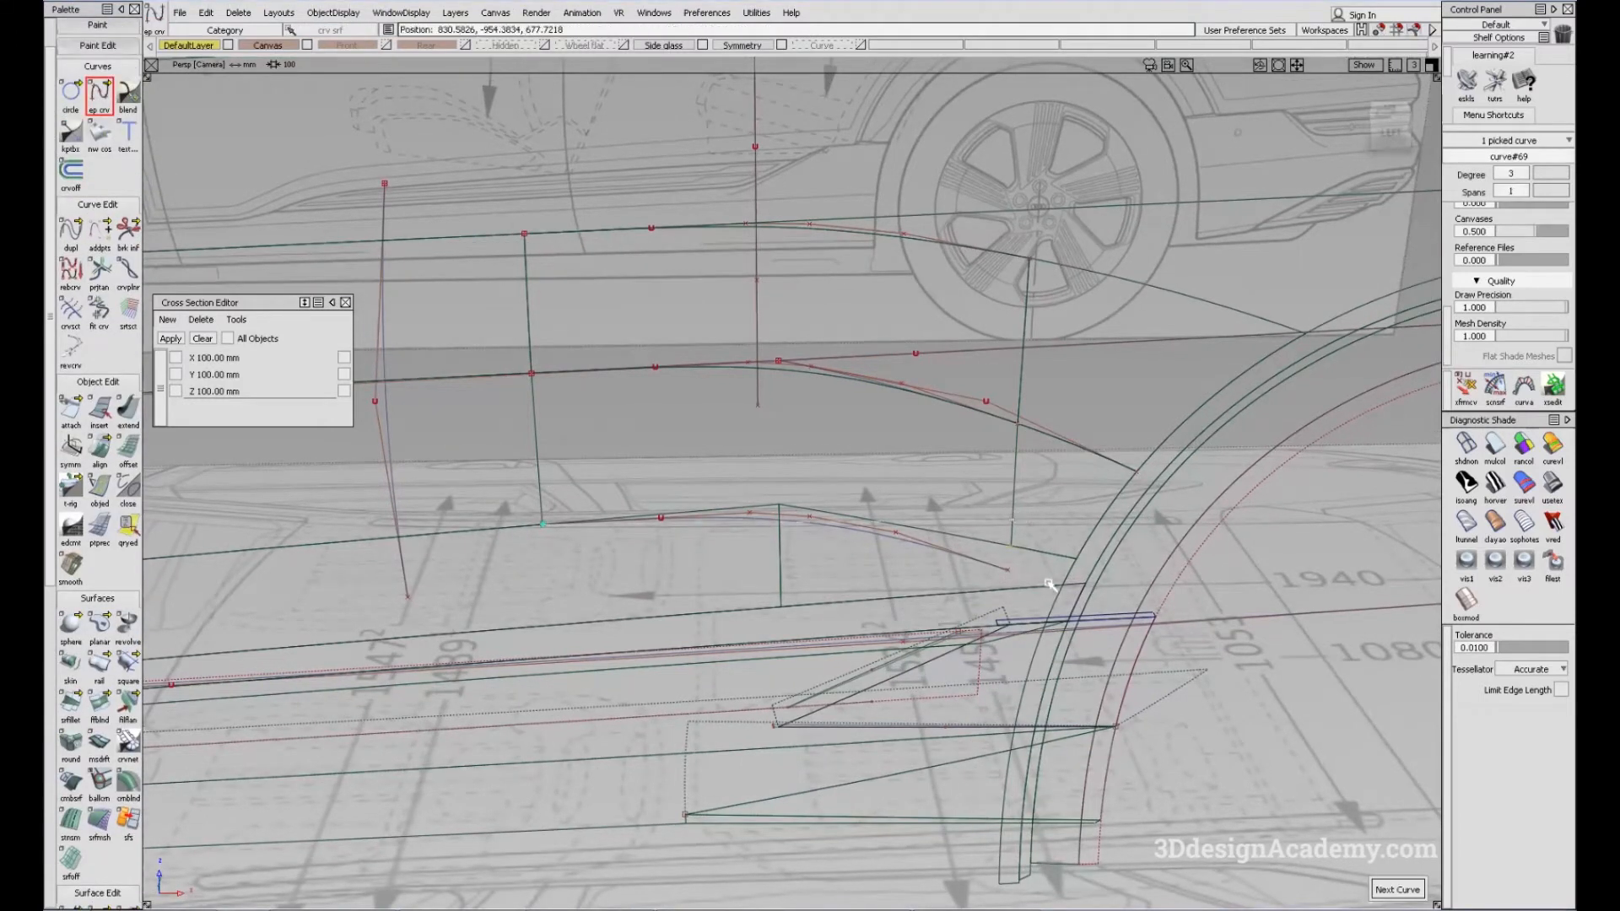
left_click_drag(781, 654, 732, 490, "ctrl+shift")
Set the new edit-point curve's degree to 5
left_click(813, 539)
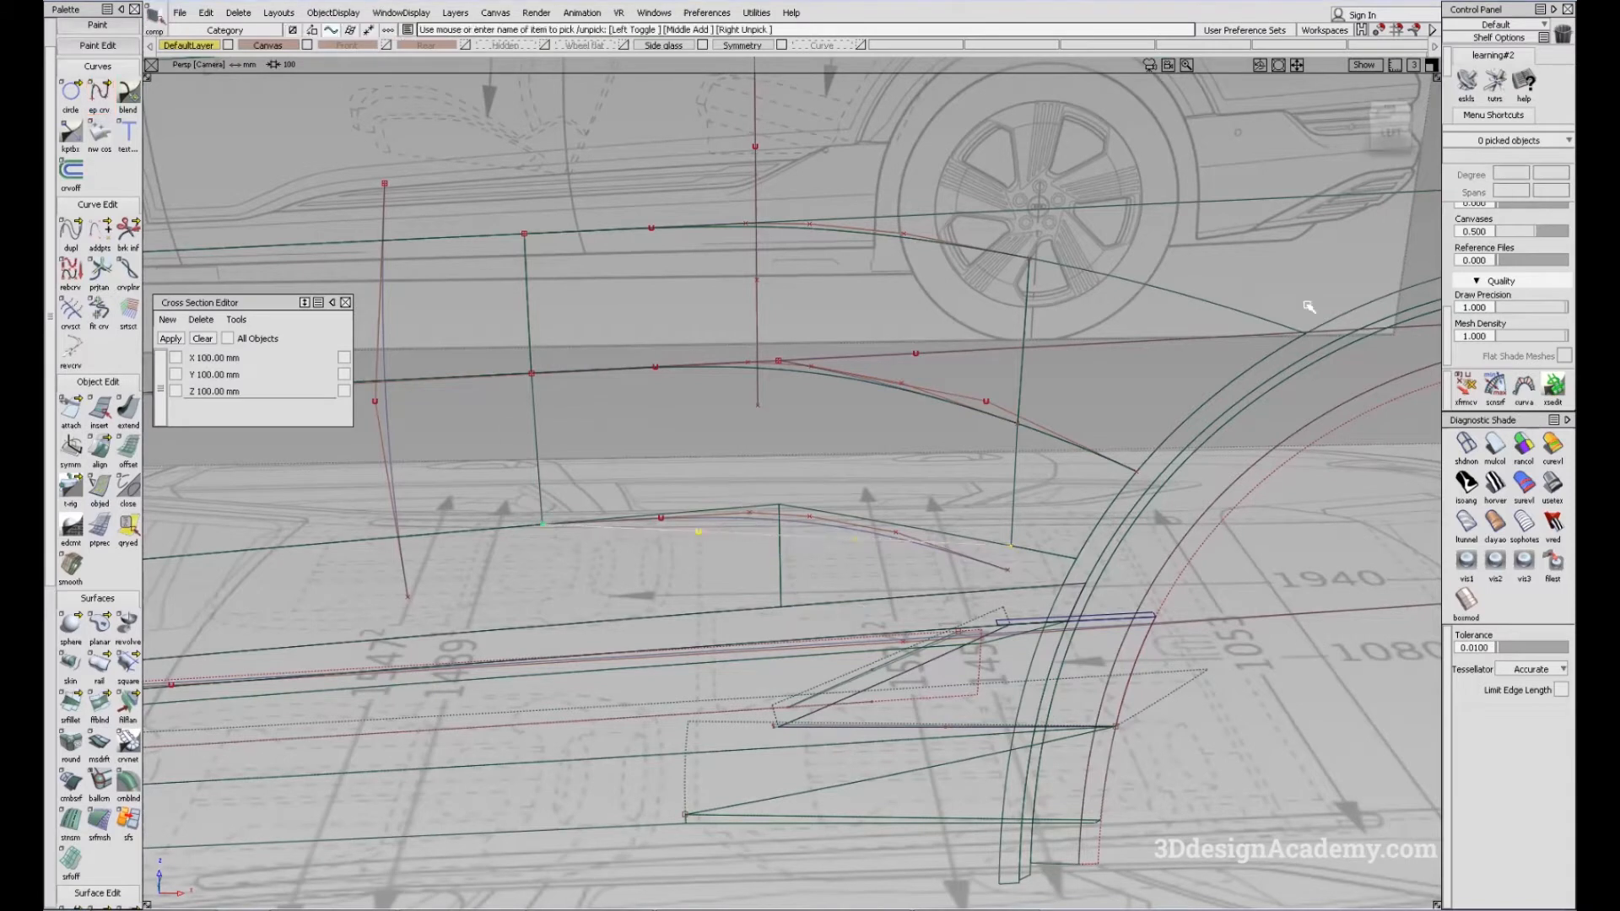
left_click(1526, 172)
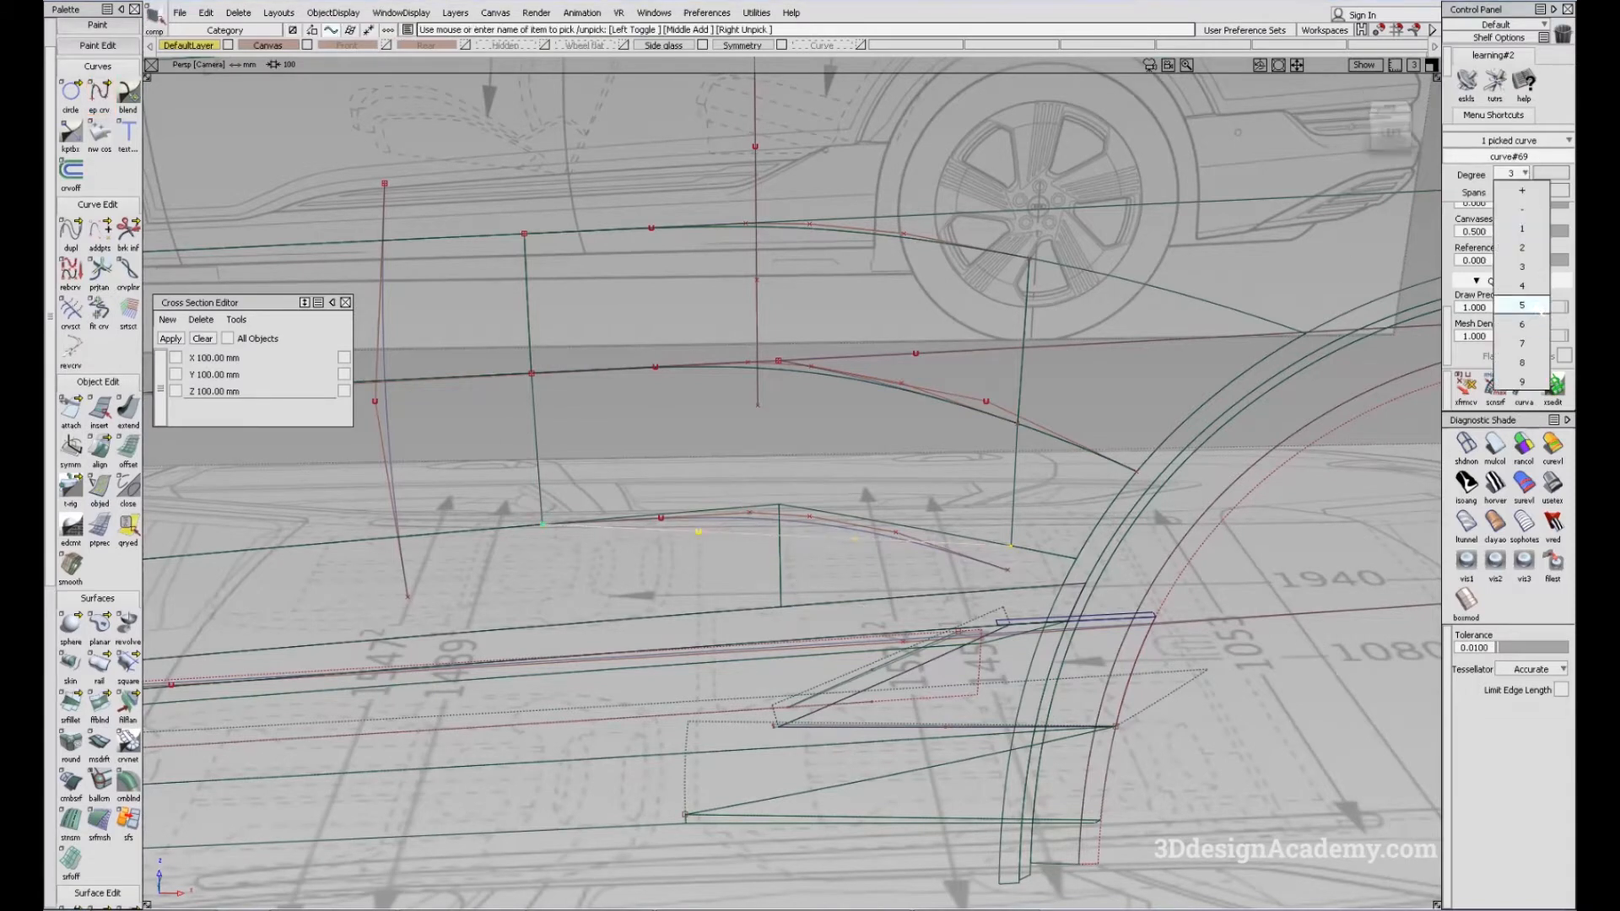
left_click(1522, 305)
left_click(724, 534)
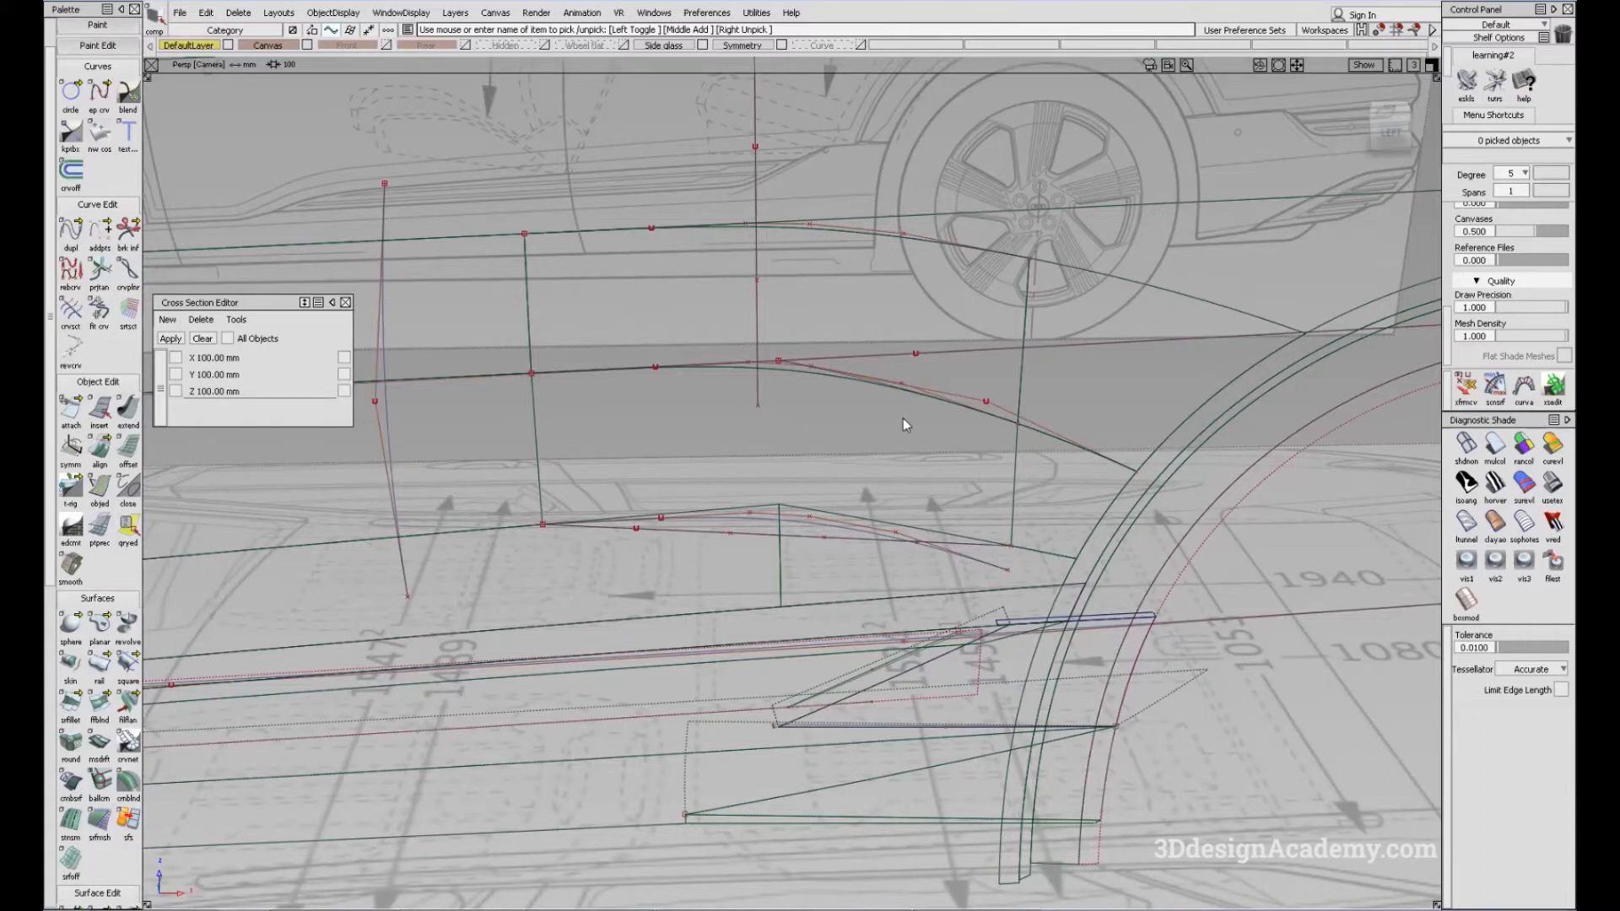
Delete the degree-5 curve drawn between the opening's lower corners
left_click_drag(831, 540, 896, 560, "alt+shift")
left_click(807, 538)
key("Delete")
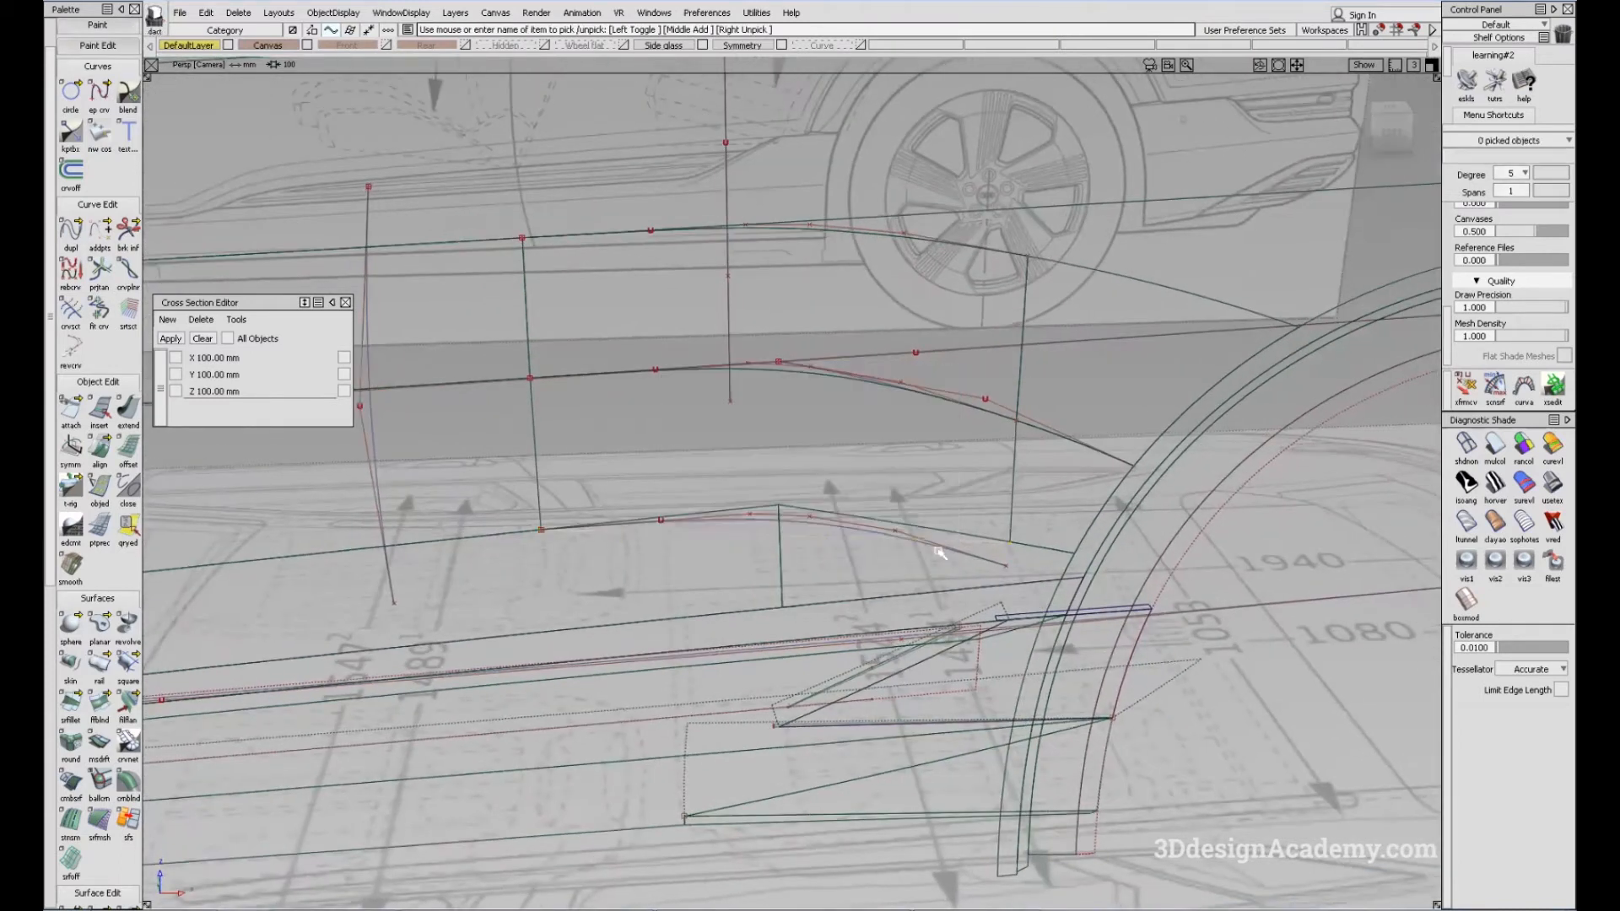
Stretch the duplicated curve's rear end to the opening's lower rear corner
left_click_drag(802, 542, 674, 489, "alt+shift")
left_click_drag(102, 229, 187, 230)
left_click(988, 567)
scroll(673, 569, "up", 3, "alt+shift")
Align the duplicated curve's front end to the front panel's lower edge with G2 continuity
left_click(102, 443)
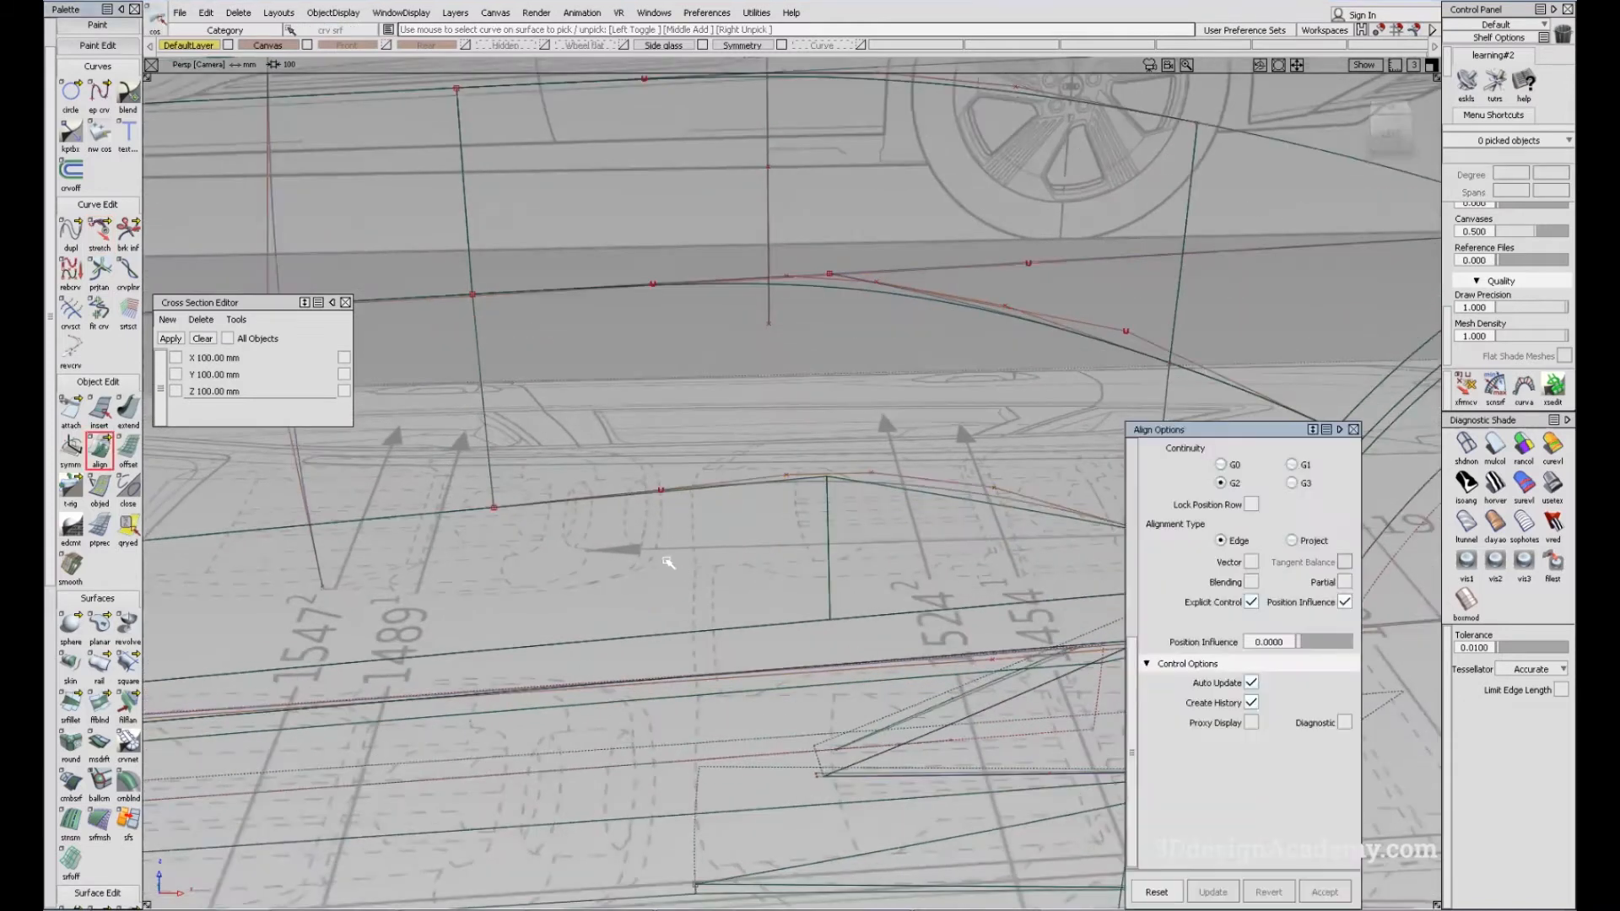
left_click(516, 506)
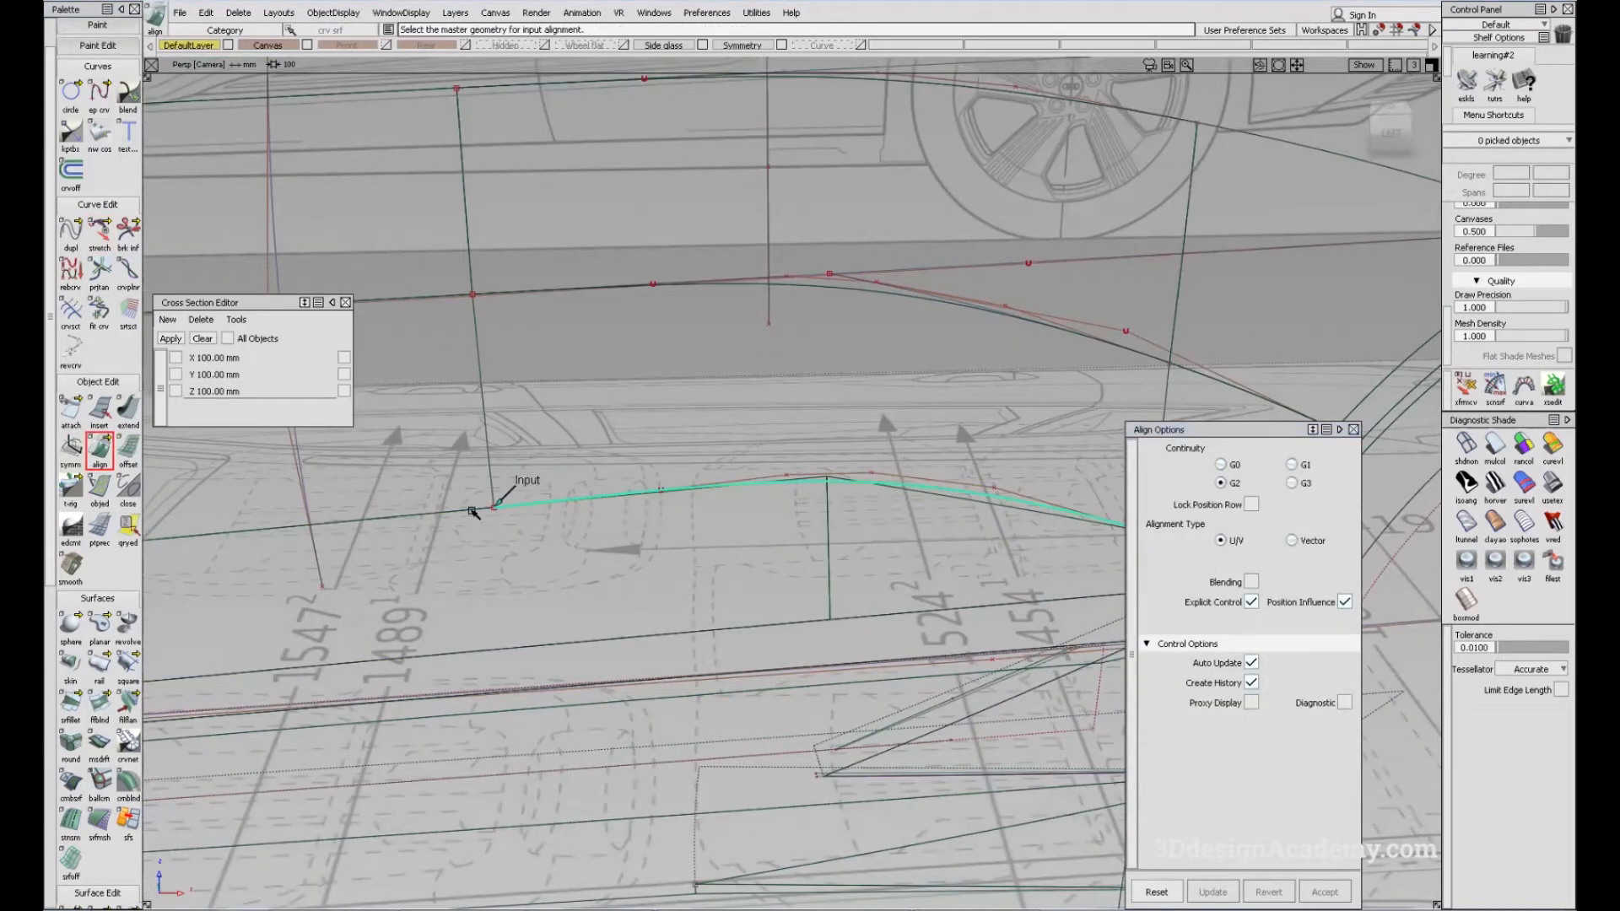
left_click(473, 511)
left_click(501, 522)
middle_click_drag(649, 521, 527, 516, "alt+shift")
middle_click_drag(1013, 588, 892, 609, "alt+shift")
Align the curve's rear end with G2 continuity to the square#4 edge at the opening's lower rear corner, and leave the Align tool
left_click(872, 542)
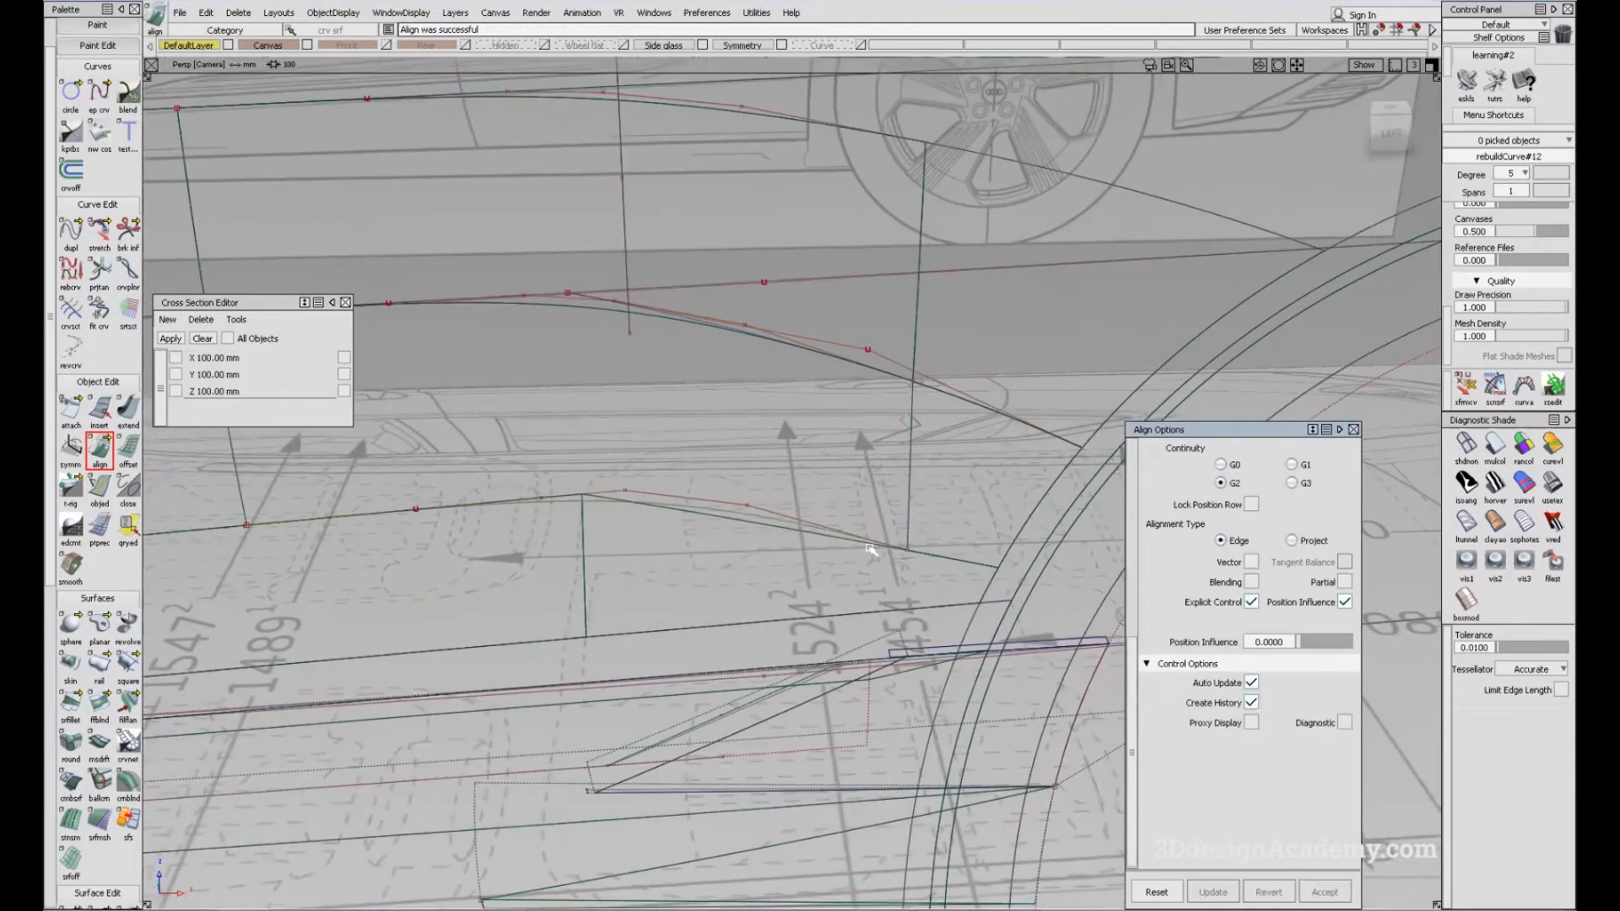
left_click(920, 572)
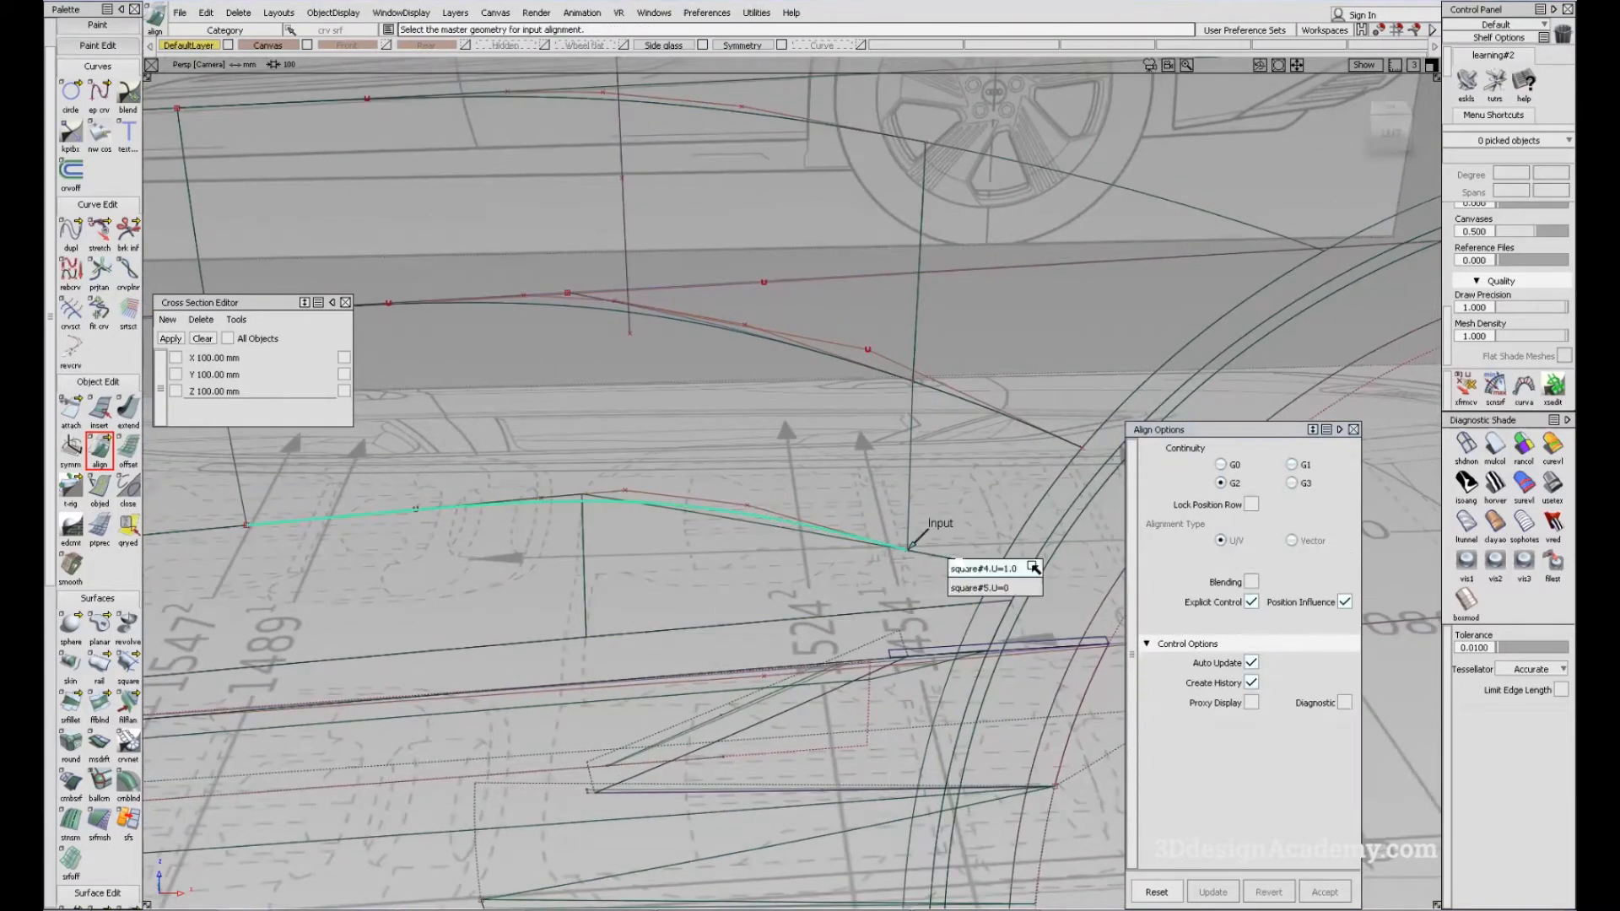
left_click(958, 562)
left_click_drag(928, 558, 517, 503, "alt+shift")
middle_click_drag(517, 503, 863, 475, "alt+shift")
left_click_drag(862, 475, 787, 497, "alt+shift")
mouse_move(786, 498)
left_mouse_down("ctrl+shift")
mouse_move(756, 402)
mouse_move(806, 477)
left_mouse_up("ctrl+shift")
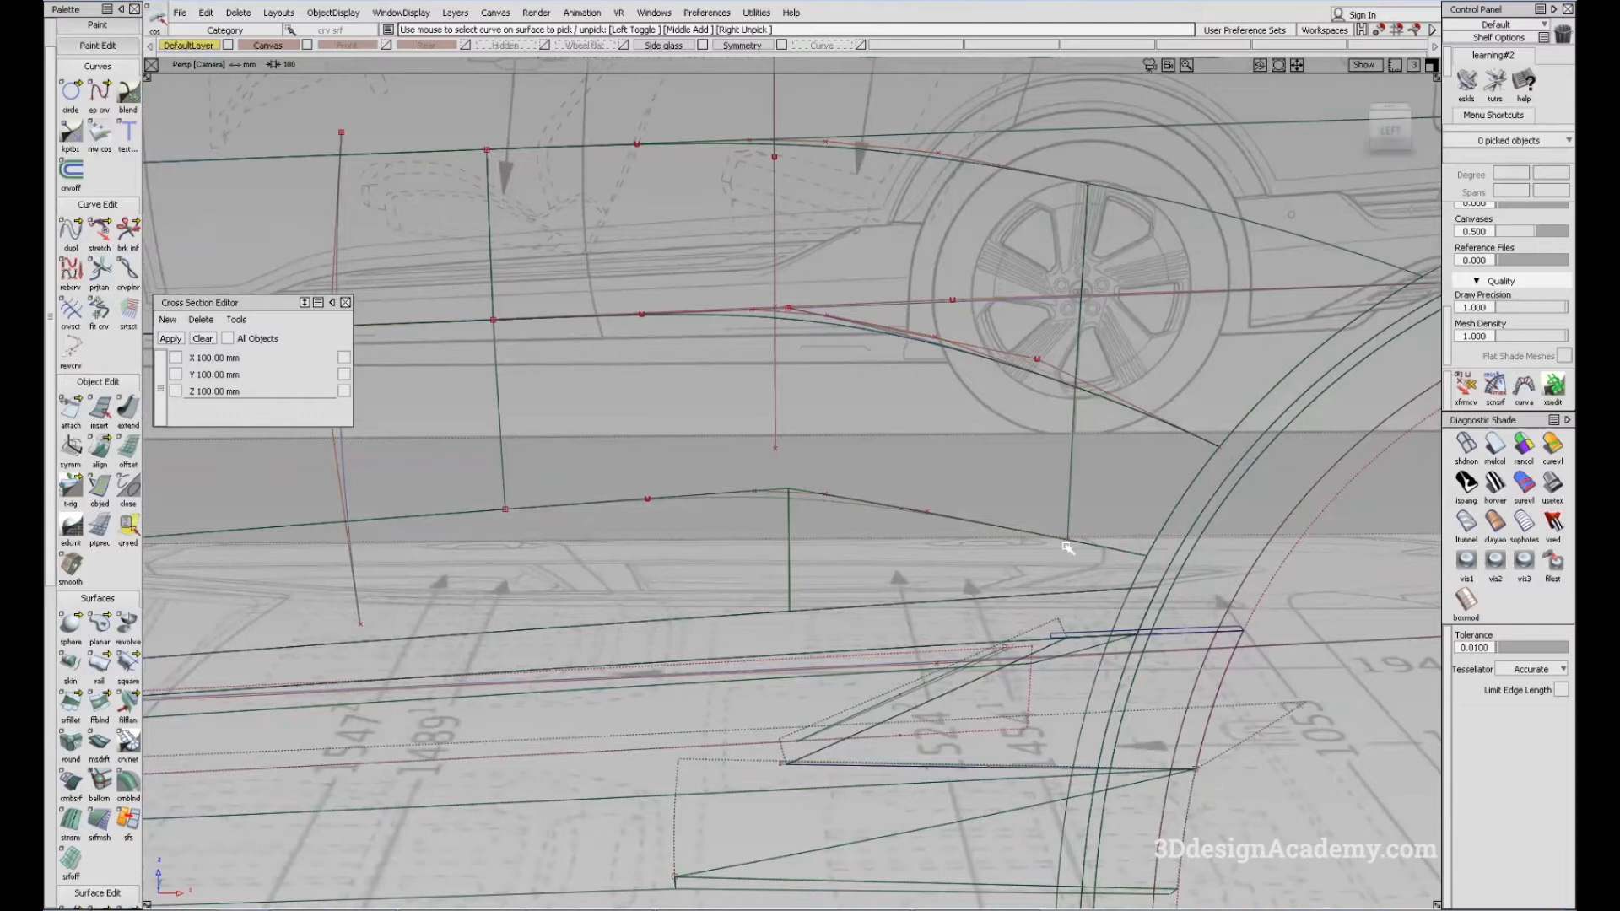
With Explicit Control off, build a Square surface from the opening's front edge, upper curve, rear edge and lower curve, using G2 on the front and rear
left_click_drag(749, 441, 745, 372, "alt+shift")
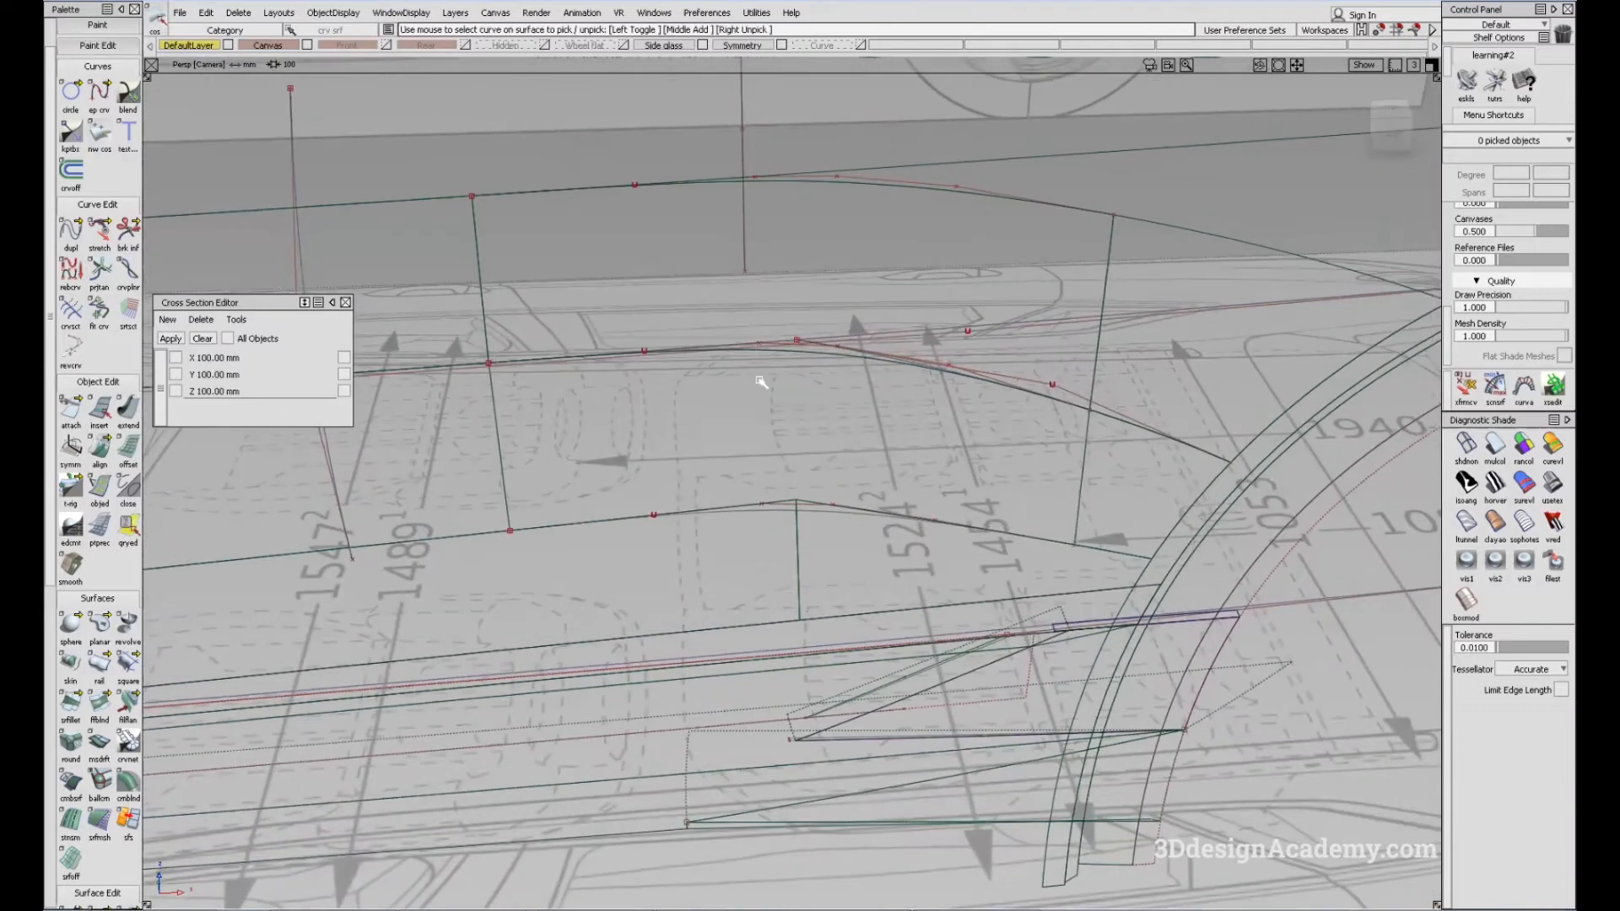
left_click_drag(933, 482, 603, 507, "alt+shift")
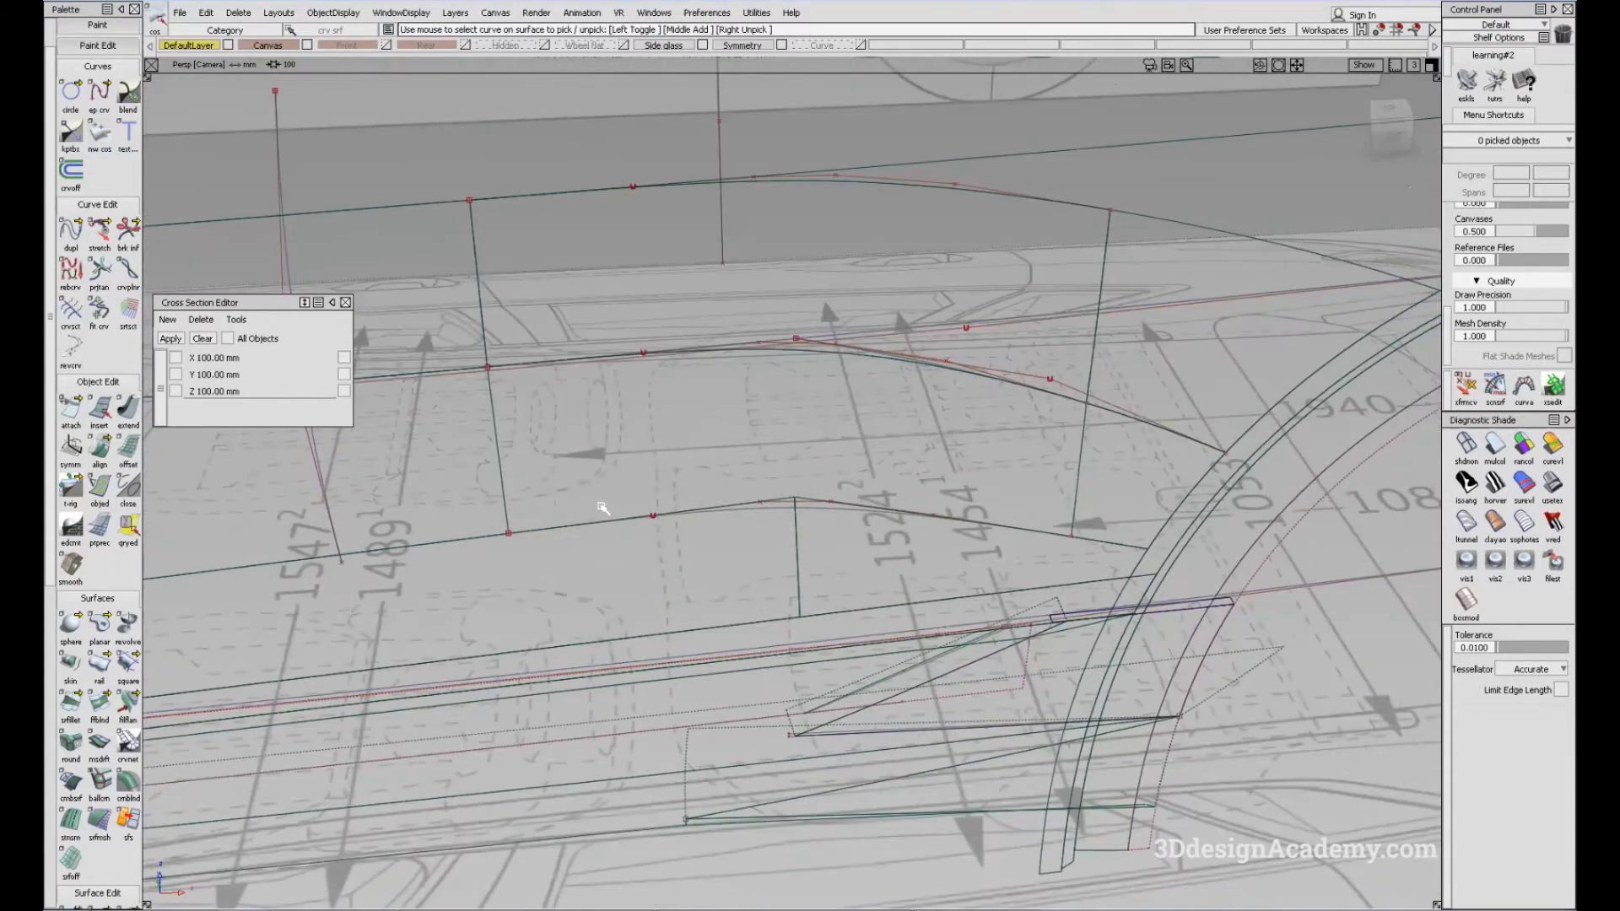
left_click(129, 664)
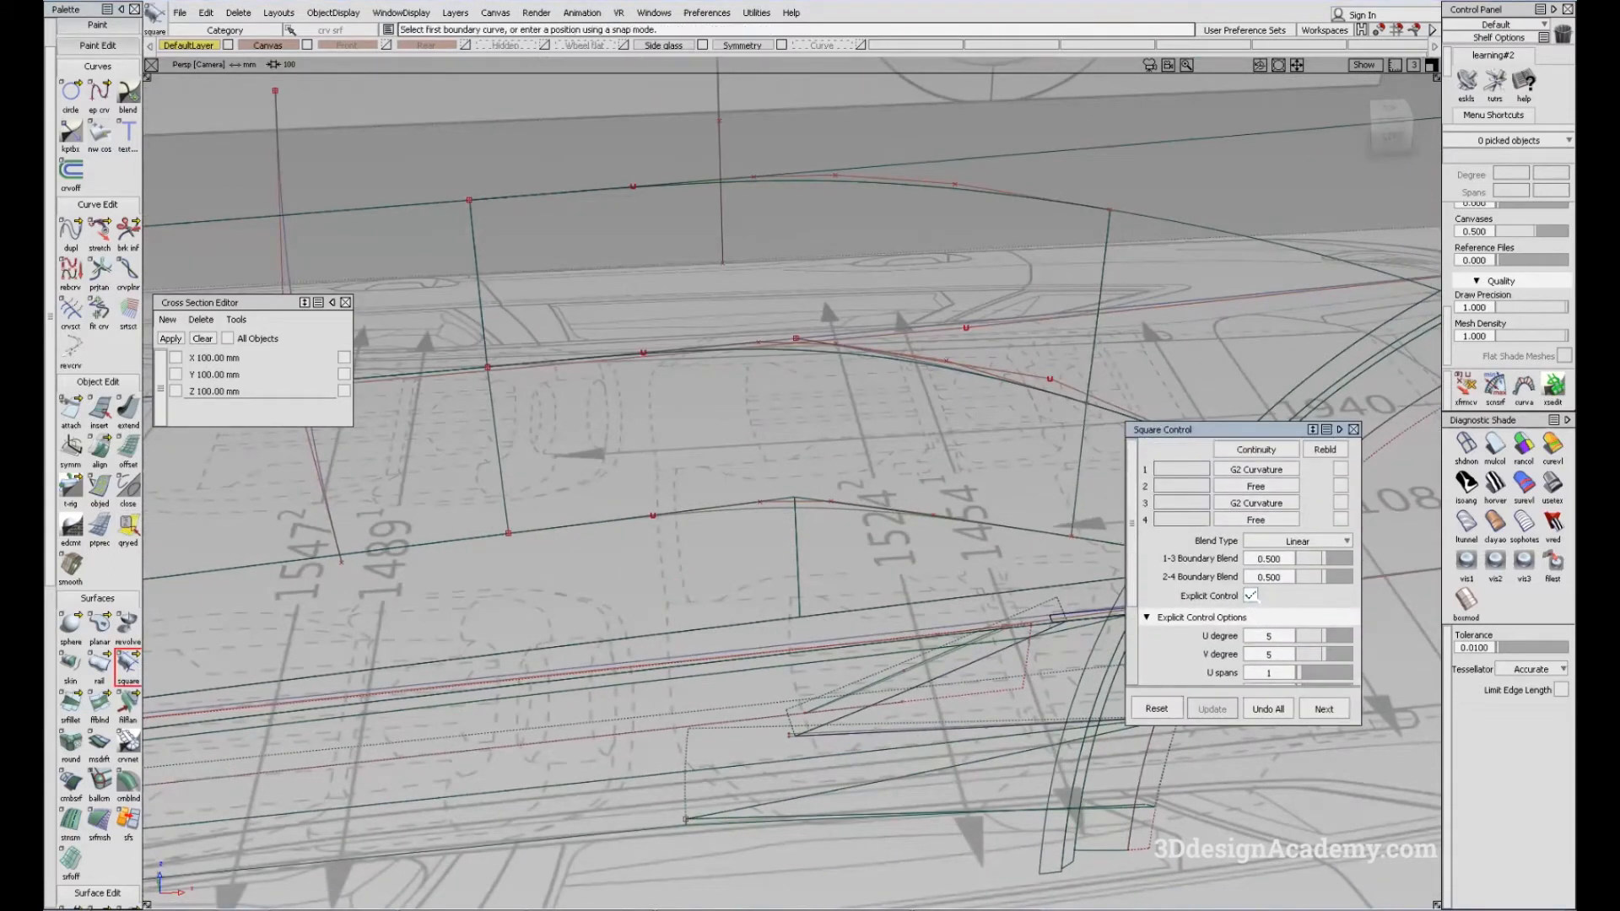
left_click(1250, 596)
left_click_drag(643, 524, 470, 434, "alt+shift")
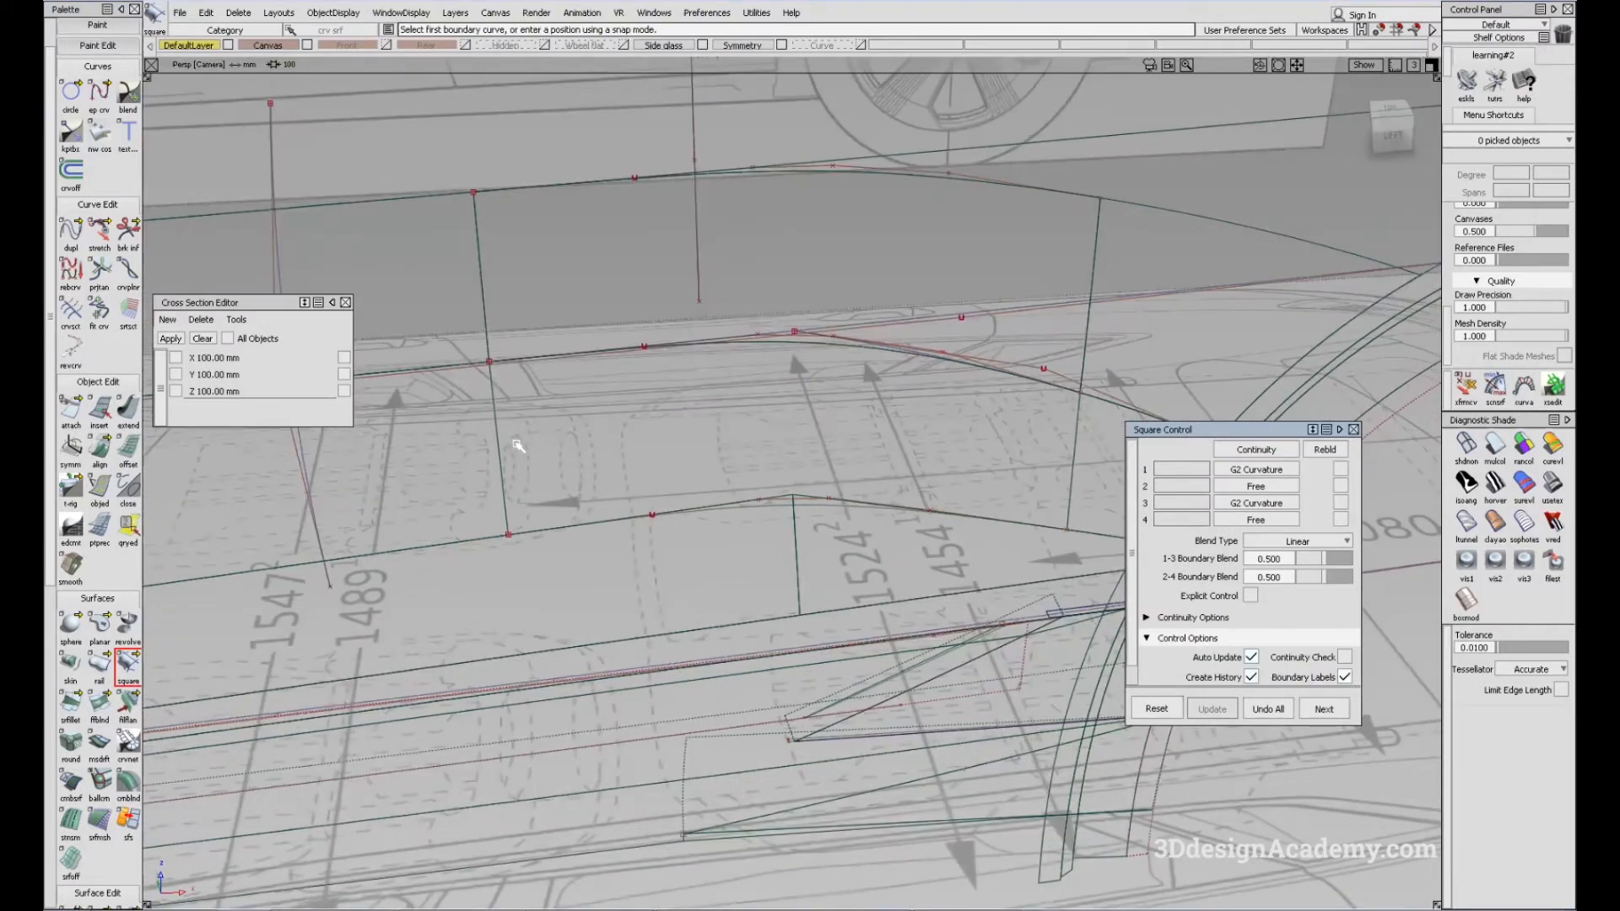
left_click(501, 456)
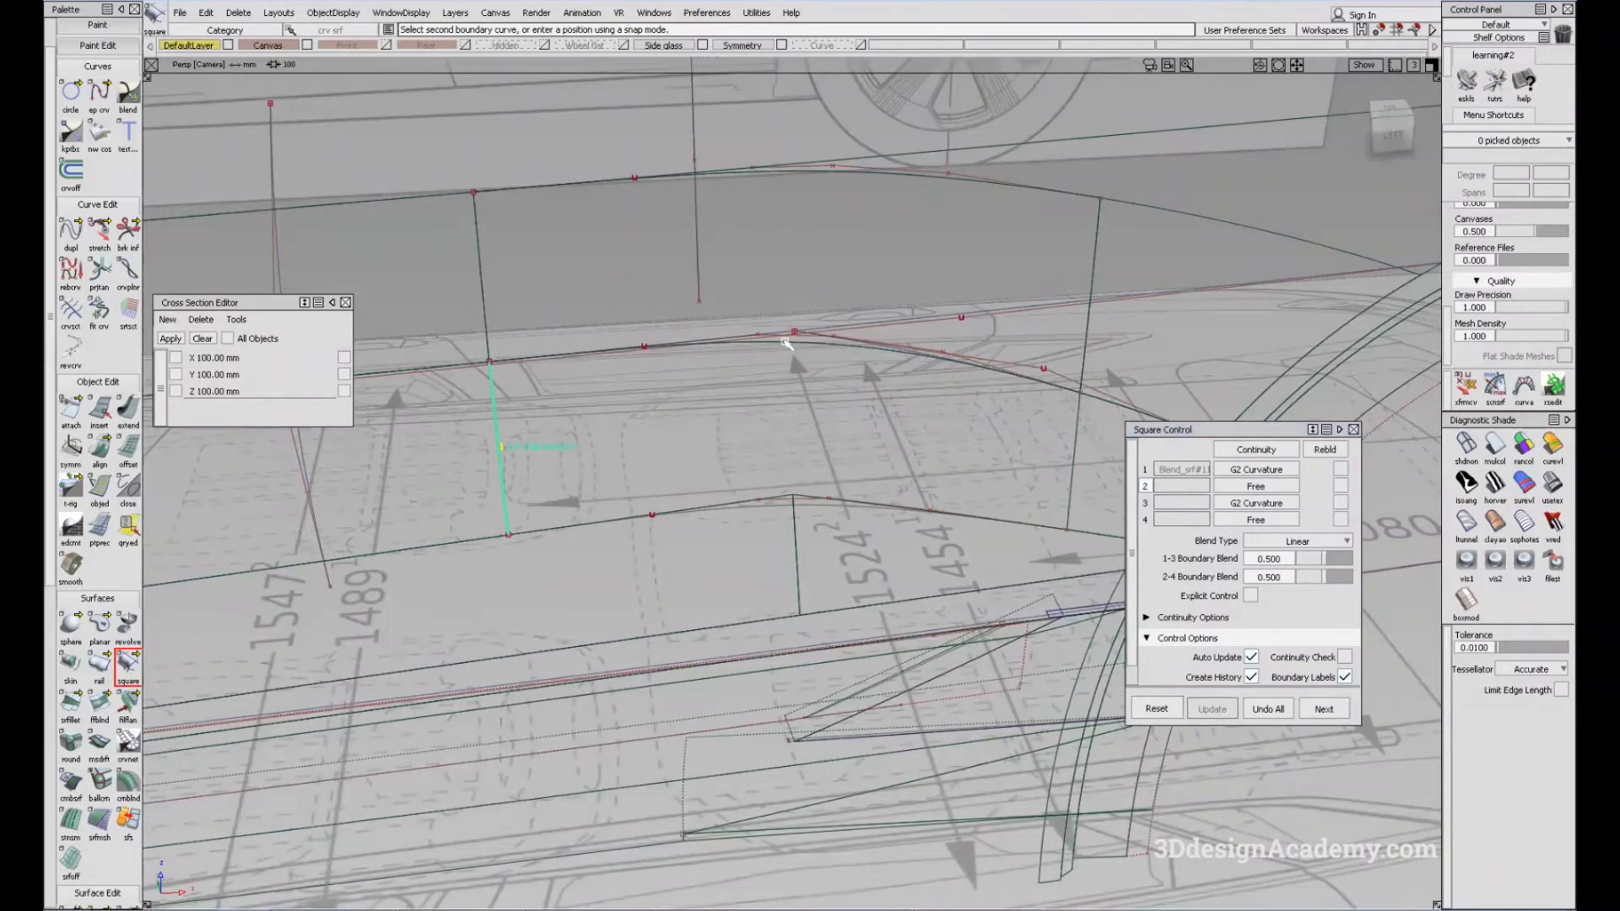
left_click(789, 341)
left_click(1076, 469)
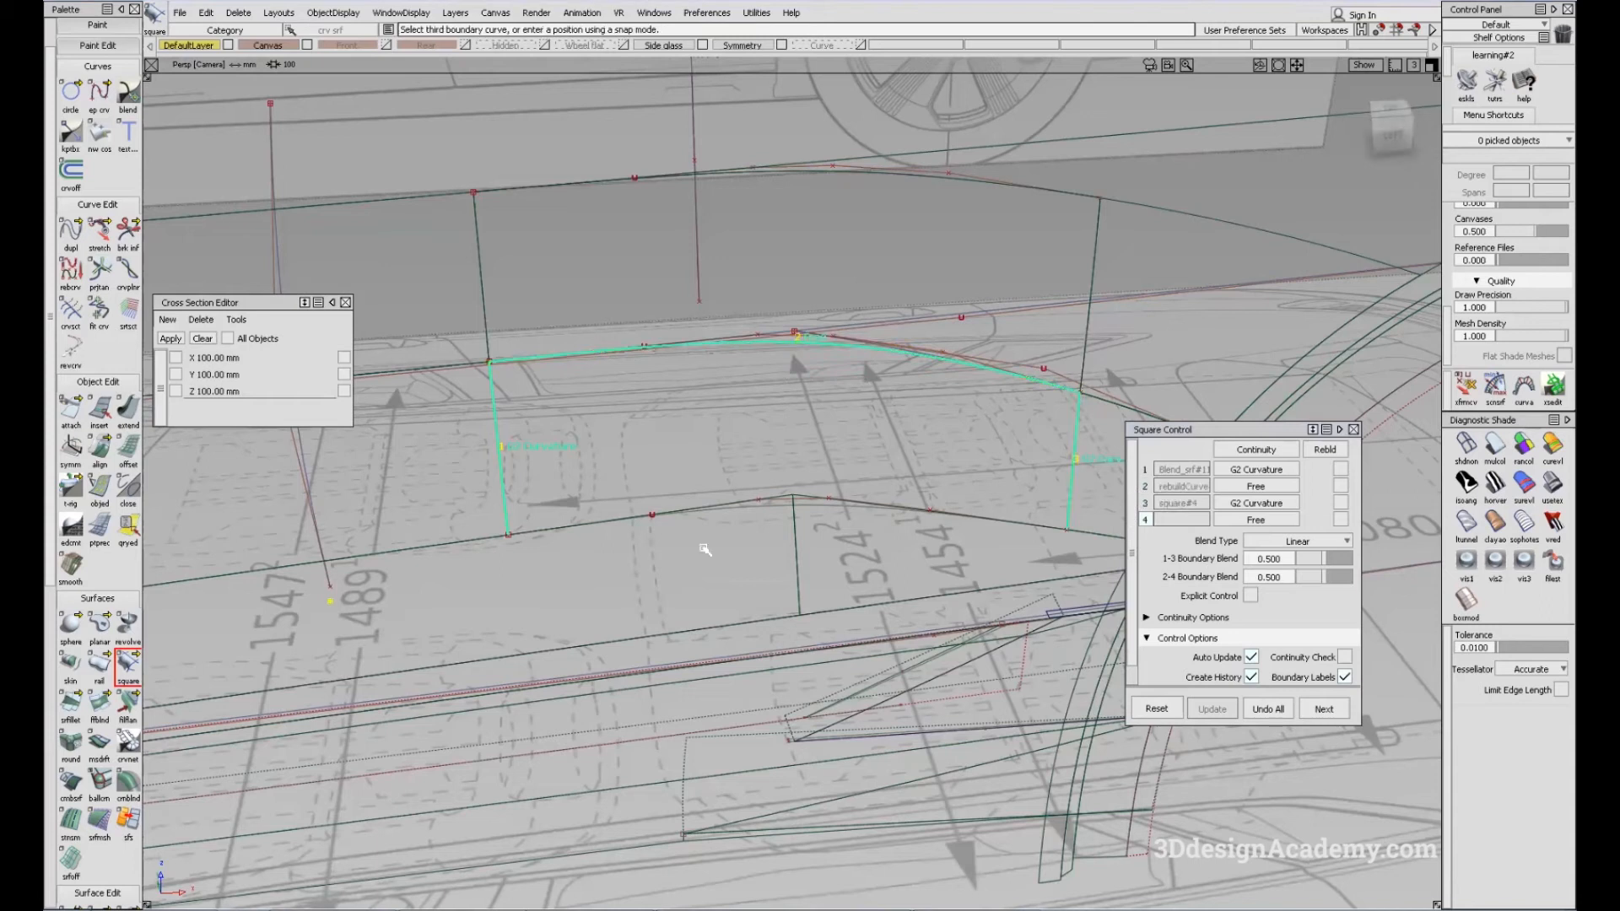
left_click(770, 503)
Turn on rebuild for the new Square surface's first and third boundaries, and deselect the surface
left_click_drag(643, 560, 925, 426, "alt+shift")
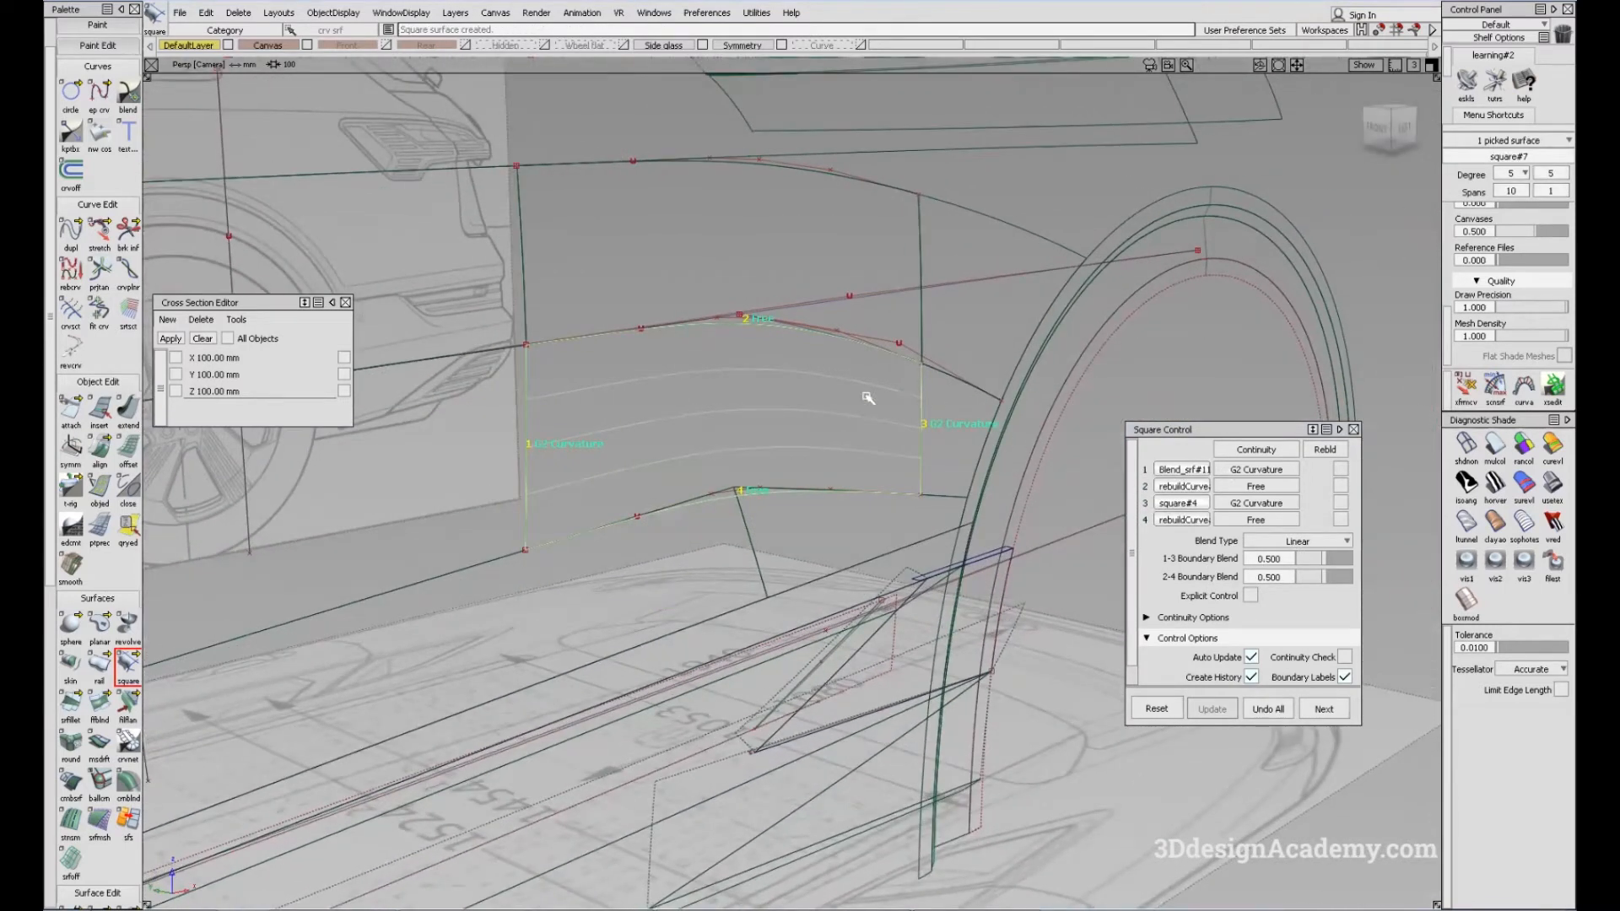
left_click(1340, 469)
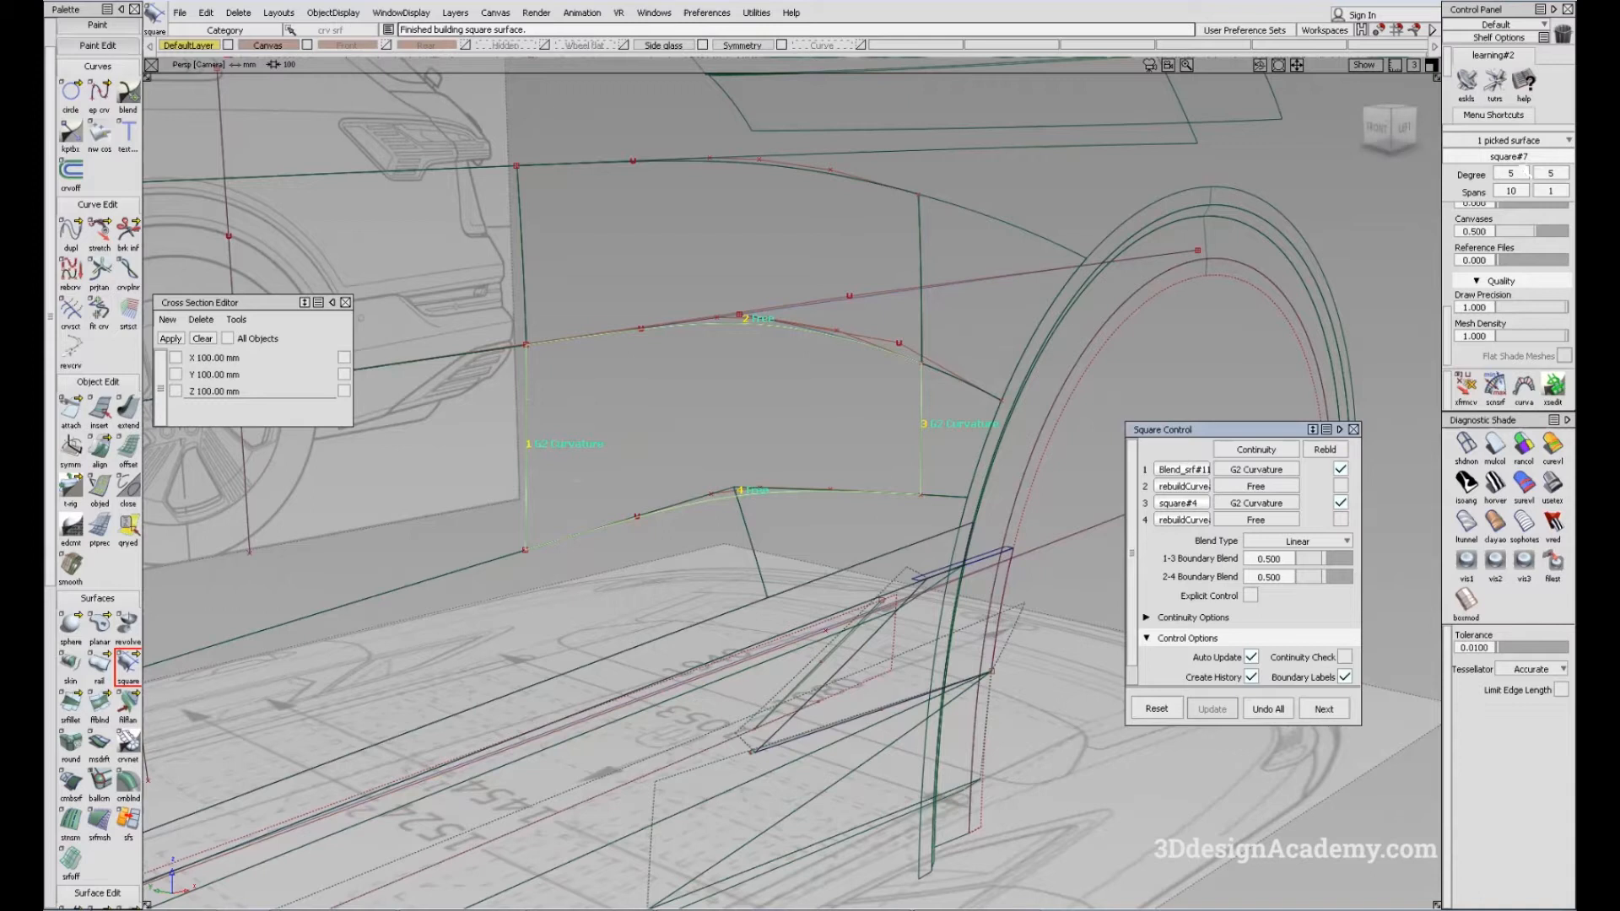
left_click_drag(738, 473, 701, 502, "alt+shift")
left_click_drag(892, 437, 856, 426, "alt+shift")
right_click_drag(750, 578, 666, 581, "alt+shift")
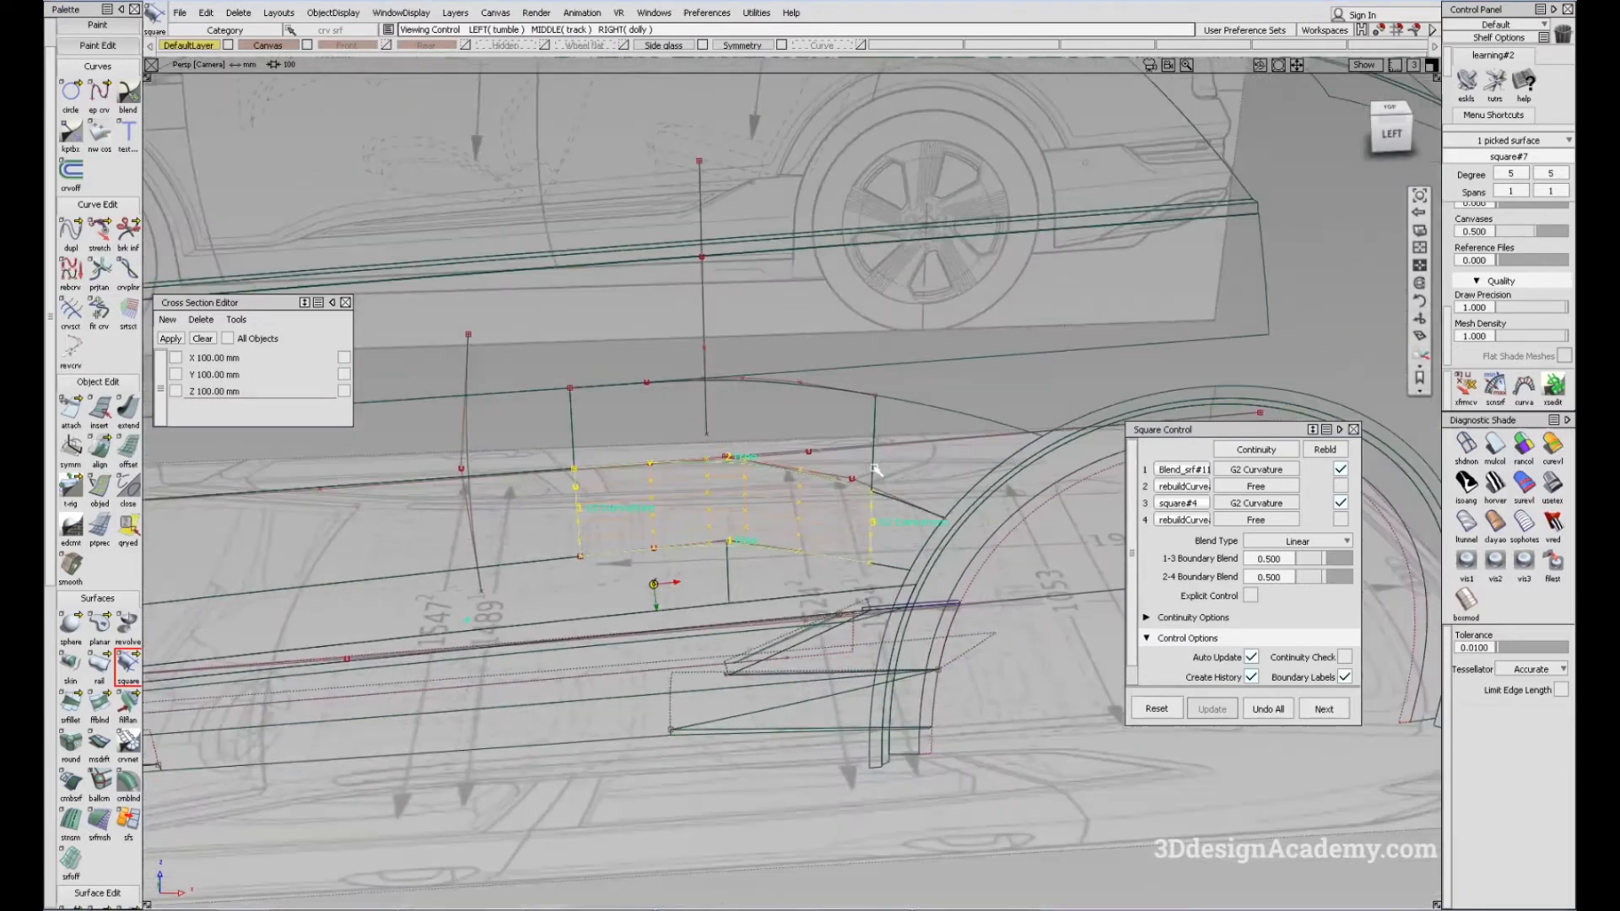
left_click_drag(747, 712, 705, 608, "ctrl+shift")
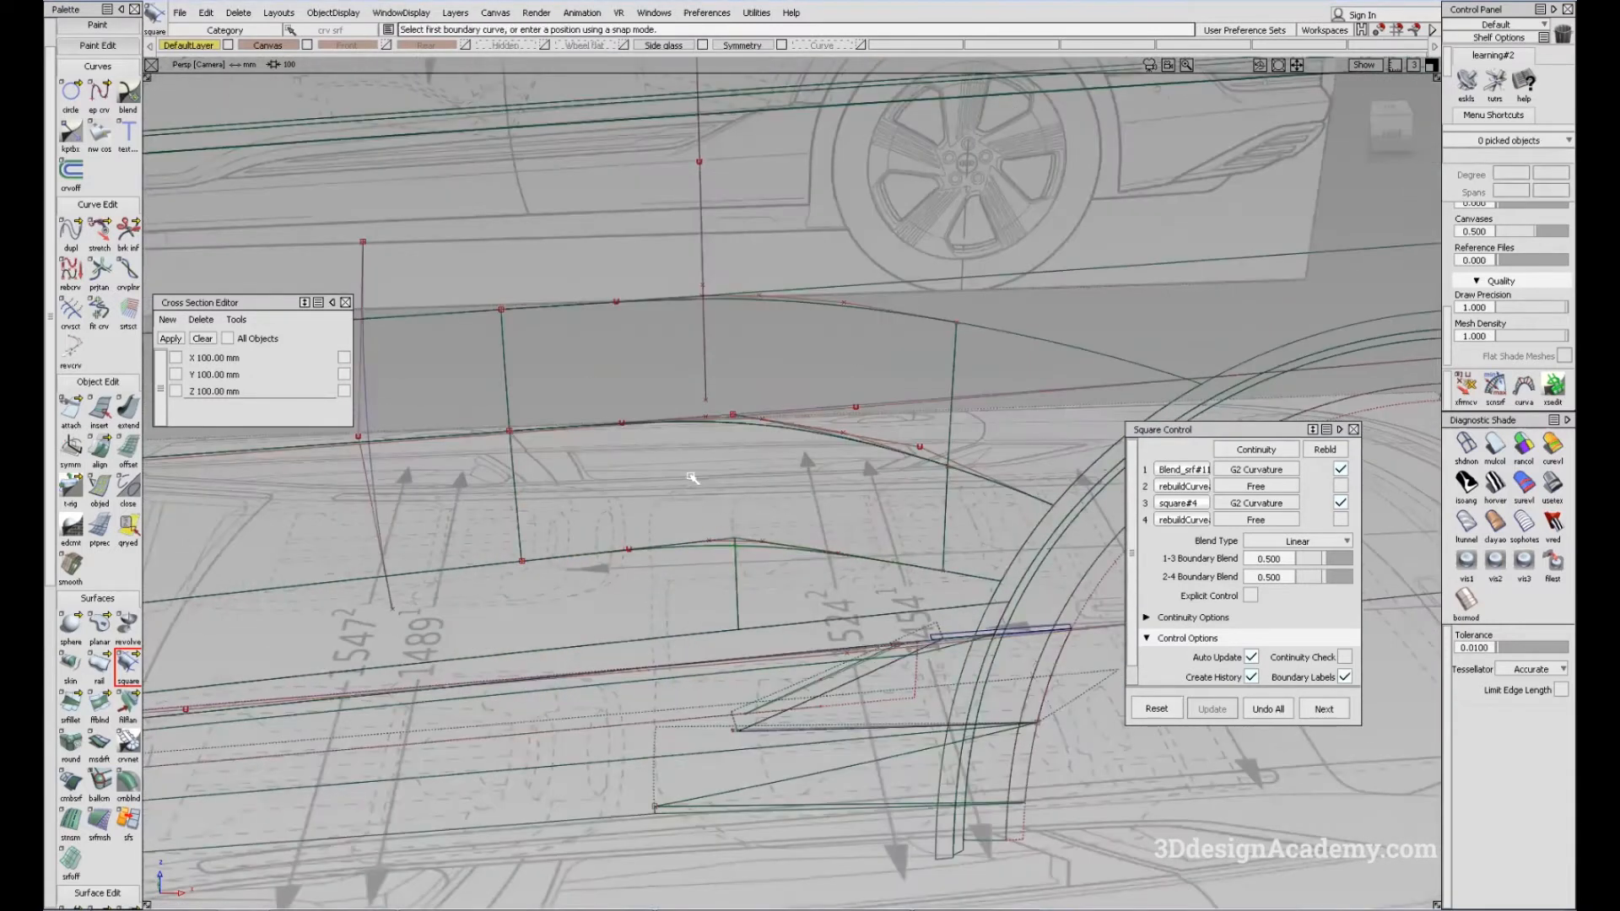
In the left view, draw a vertical edit-point curve from the filled opening's lower front corner down past the lower panel's bottom edge
key("F6")
left_click_drag(842, 601, 795, 546, "ctrl+shift")
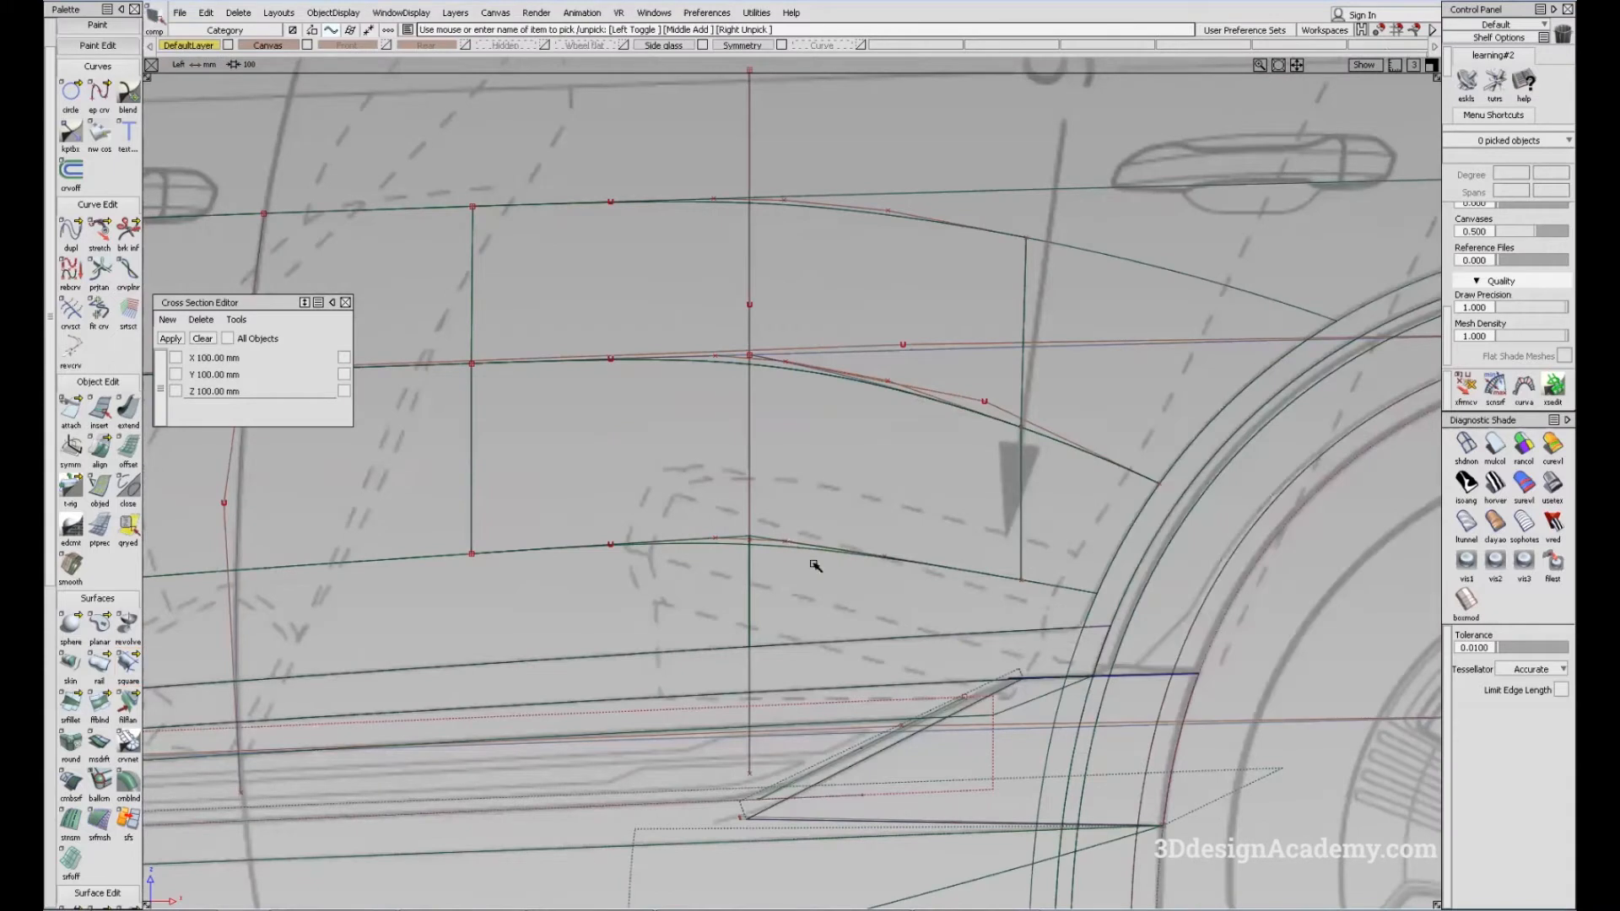
left_click(811, 557)
middle_click_drag(652, 592, 676, 560, "alt+shift")
left_click(506, 578)
middle_click_drag(573, 572, 573, 579, "alt+shift")
left_click_drag(574, 679, 521, 550, "ctrl+shift")
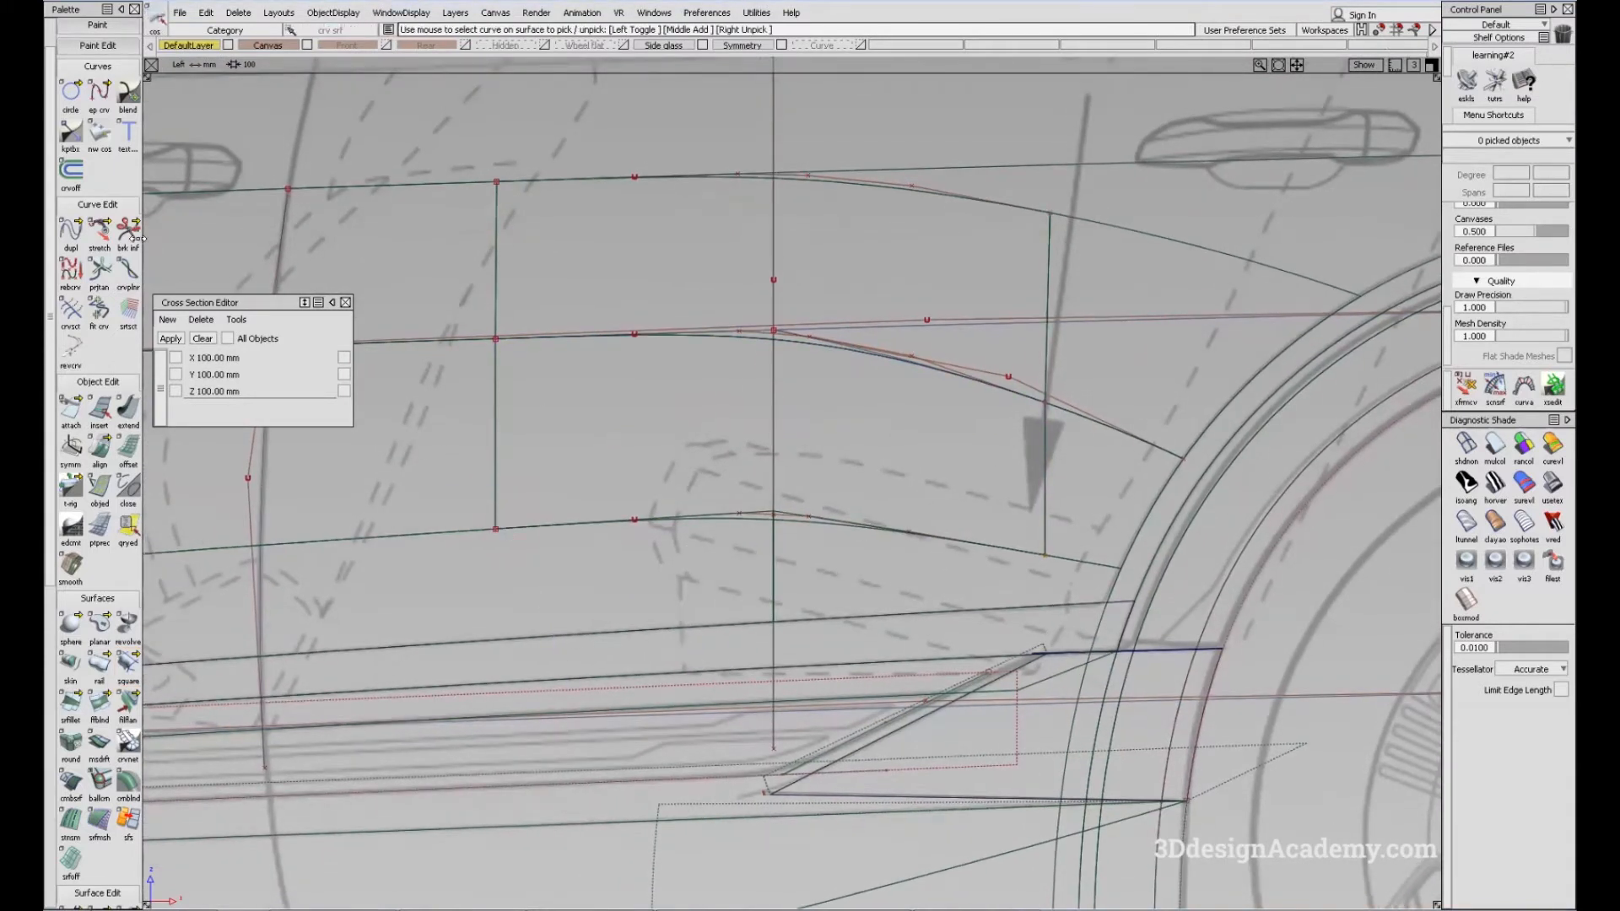
left_click(104, 91)
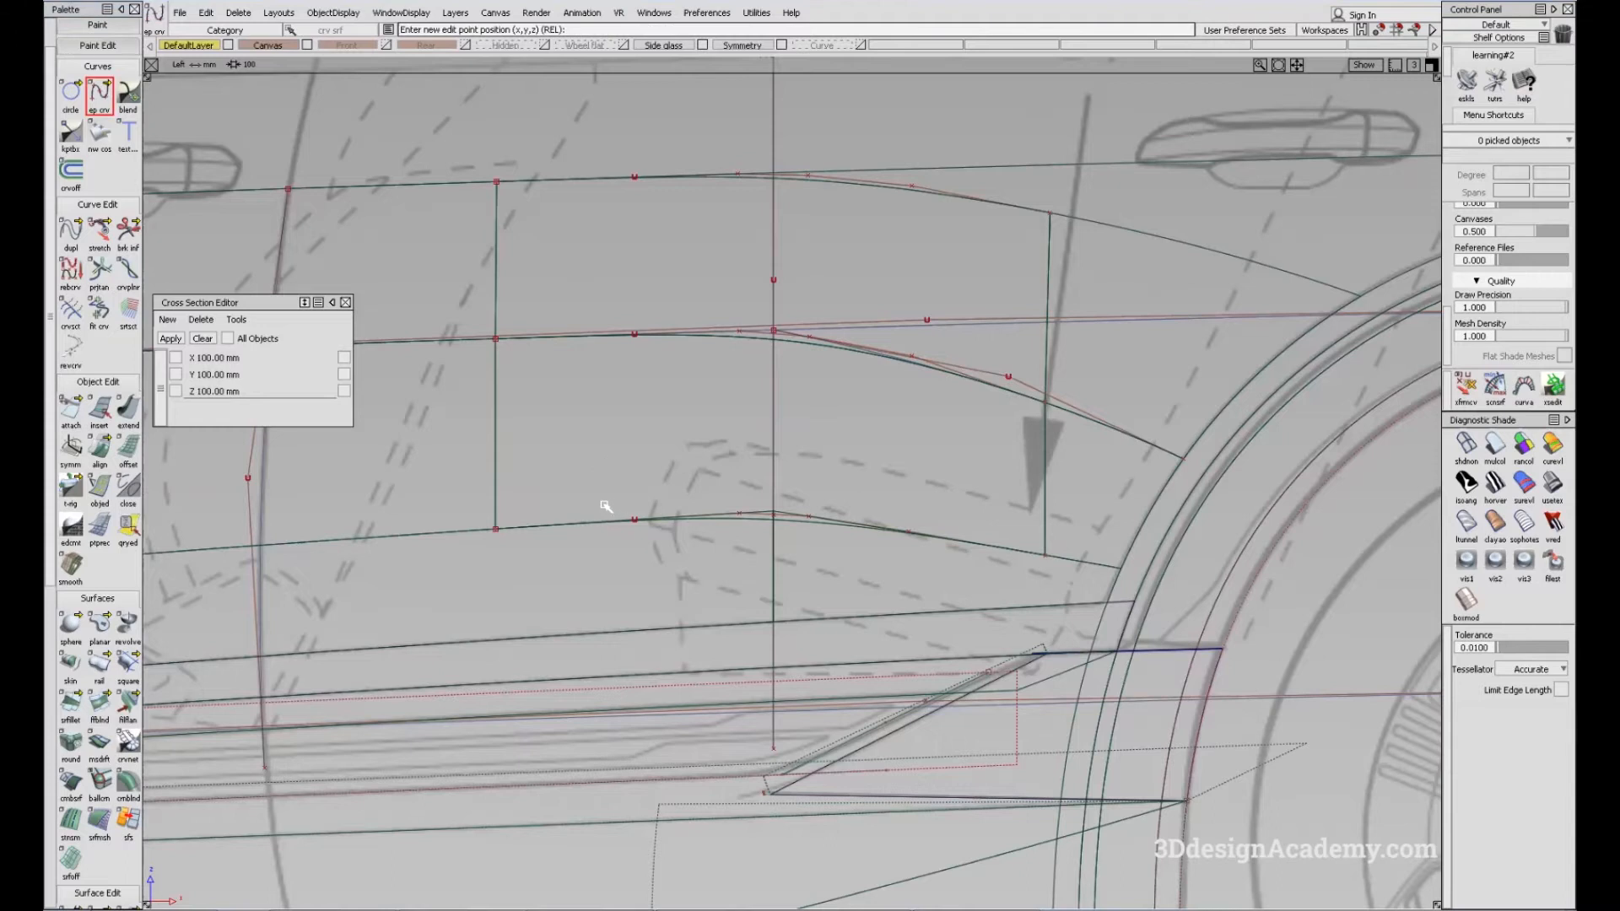
left_click(509, 543, "ctrl")
right_click_drag(582, 577, 692, 685)
Draw a second vertical edit-point curve from the filled opening's lower rear corner down across the lower panel
left_click_drag(915, 689, 901, 530, "ctrl+shift")
left_click(1067, 540, "ctrl")
right_click_drag(1017, 616, 977, 623)
left_click_drag(809, 764, 653, 549, "ctrl+shift")
Project both vertical curves along the view onto the lower panel as curves on surface, and remove the construction curves
scroll(91, 787, "down", 2)
scroll(94, 786, "down", 2)
left_click(73, 780)
left_click(836, 567)
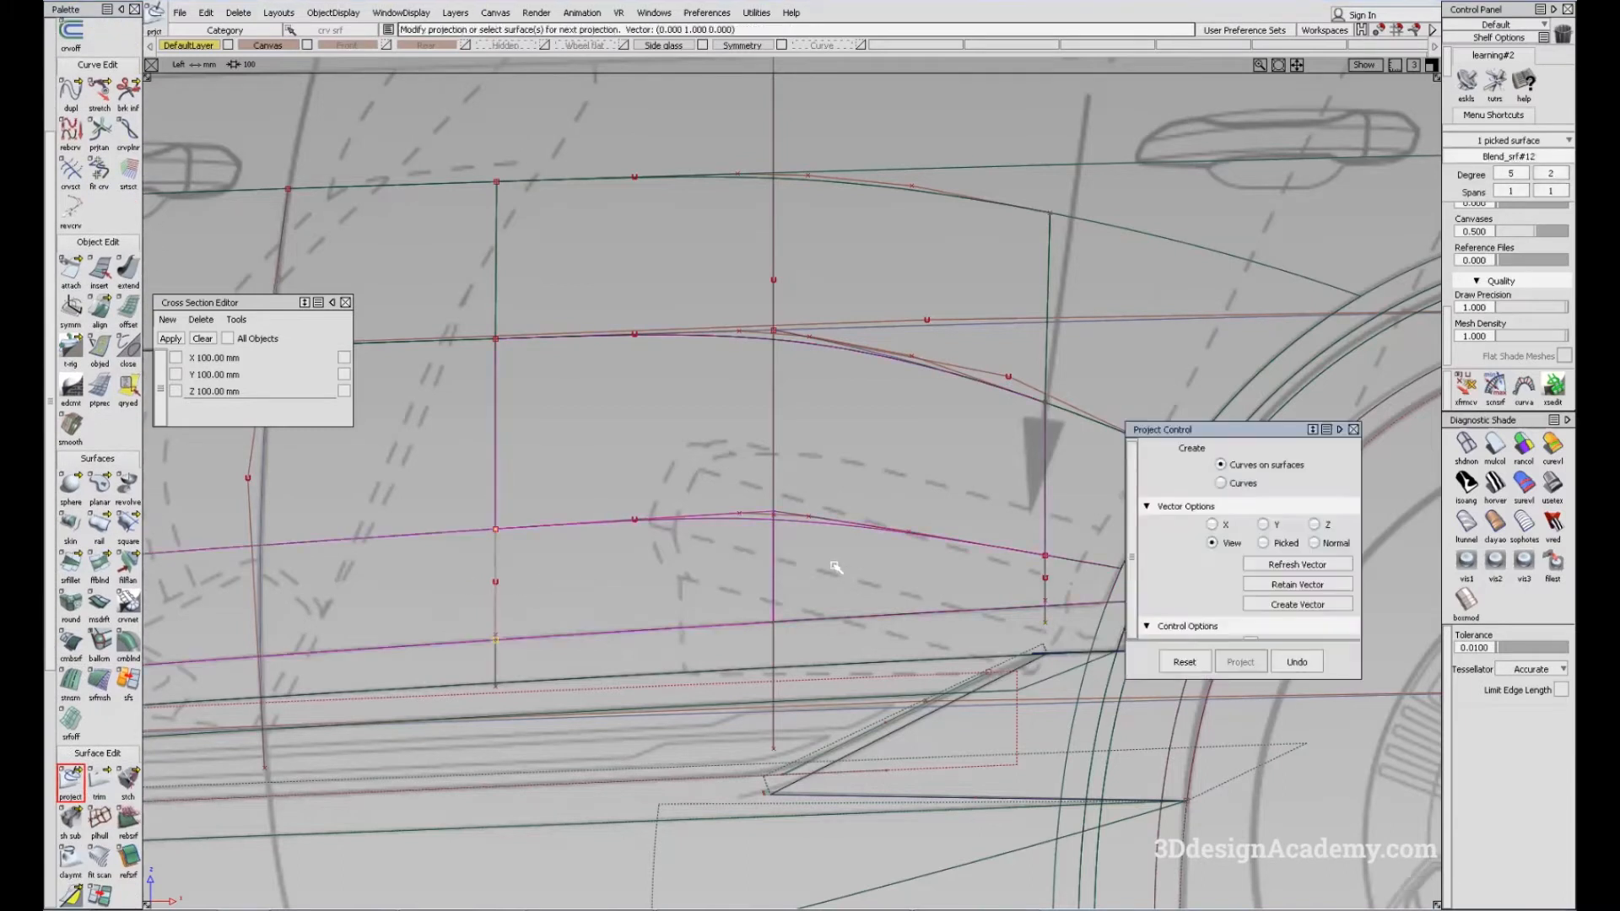
left_click_drag(905, 675, 922, 530, "ctrl+shift")
left_click_drag(1017, 553, 1052, 579, "ctrl+shift")
left_click_drag(463, 603, 523, 613)
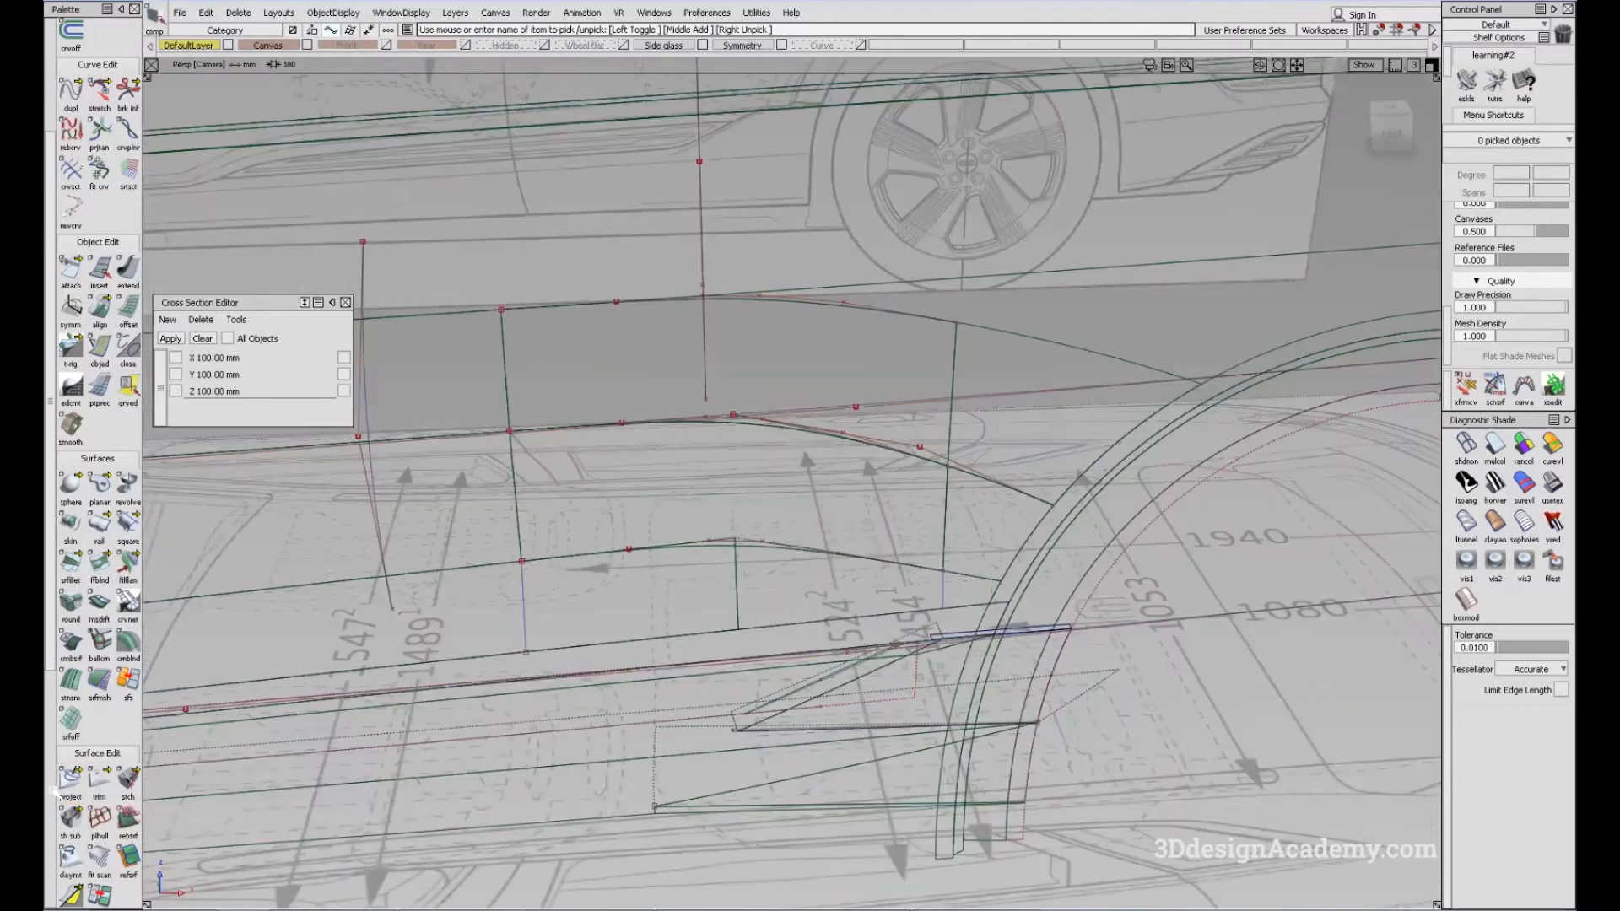
Trim away the lower panel's section between the two projected curves
left_click(99, 780)
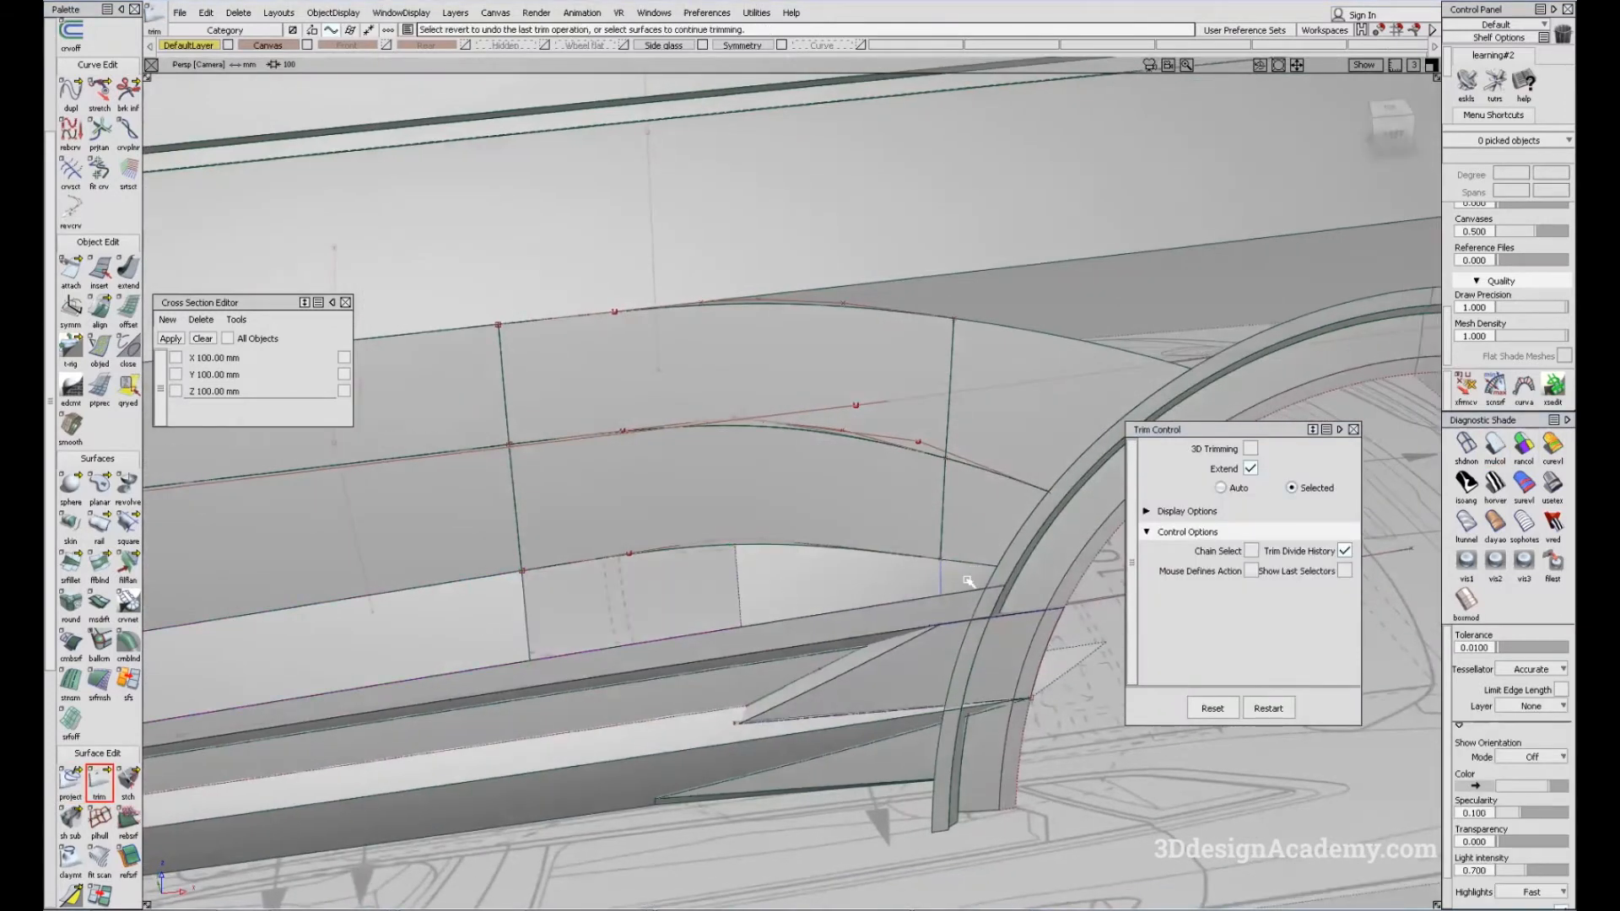
left_click_drag(771, 622, 829, 565, "alt+shift")
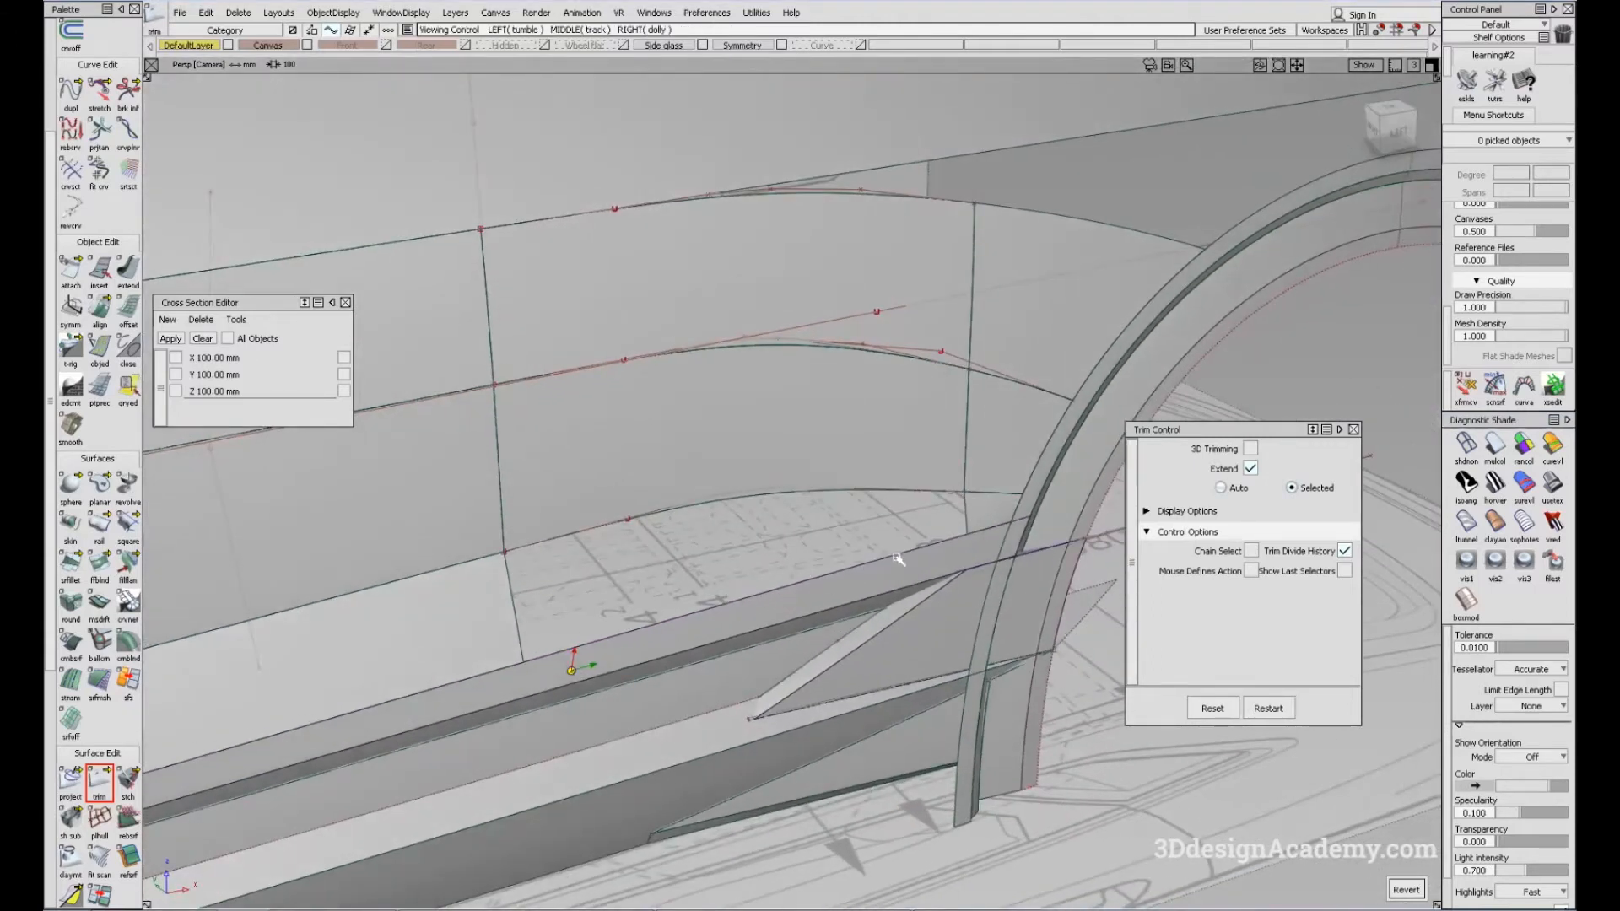
left_click_drag(1038, 513, 843, 542, "alt+shift")
Fill the trimmed gap with a Square surface from its front edge, upper curve, rear edge and lower rail surface edge, with G2 front and rear
left_click(129, 524)
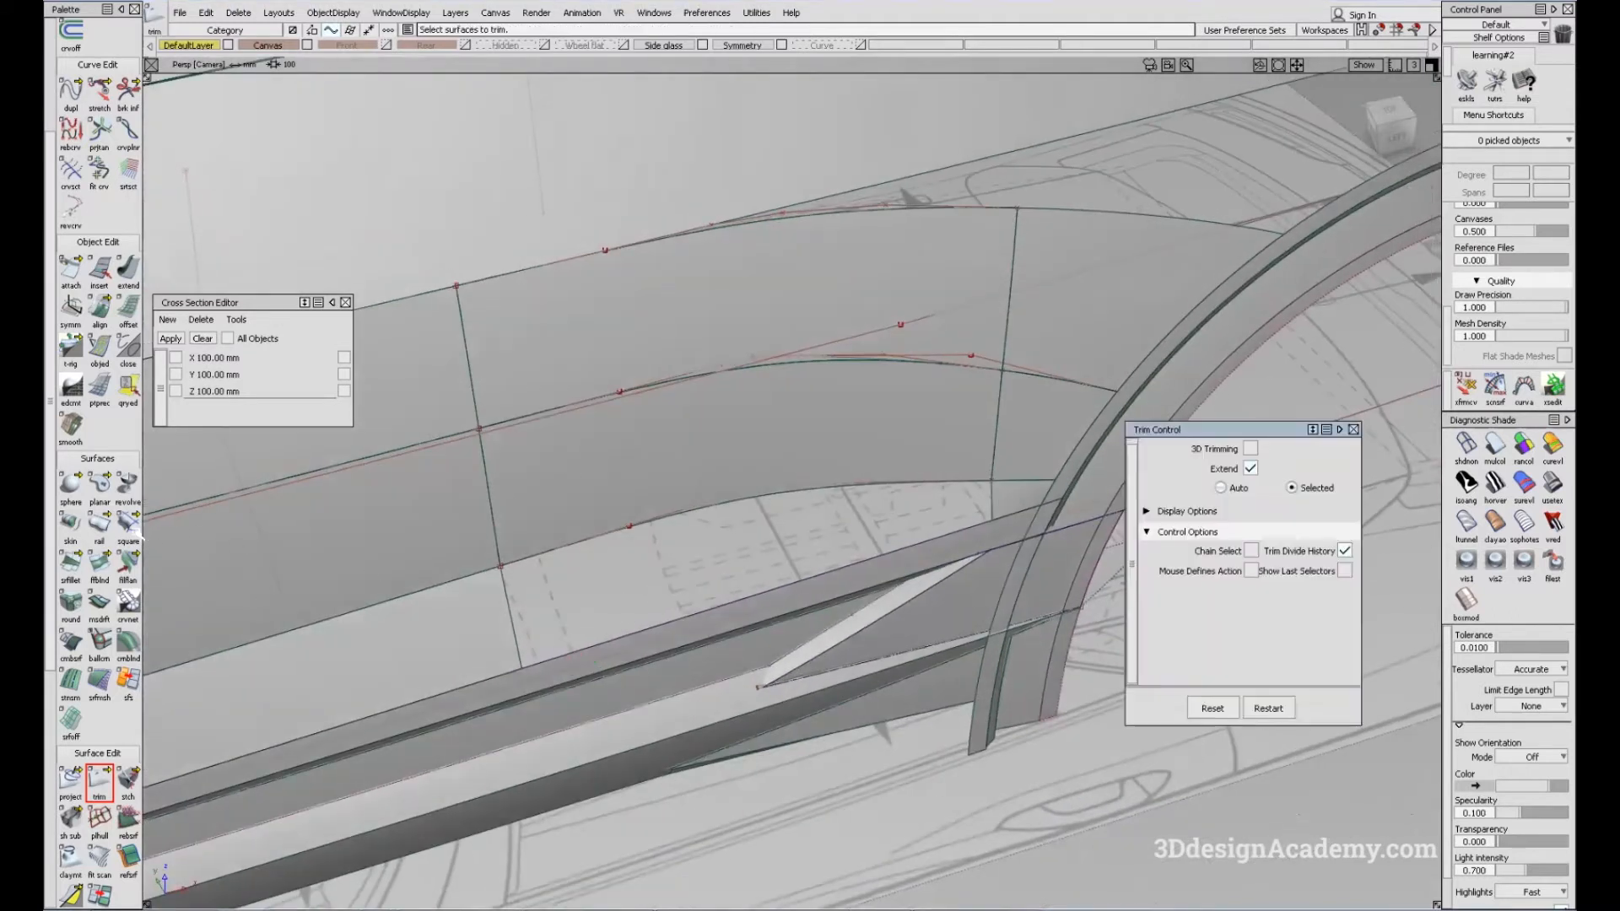
left_click_drag(608, 589, 616, 607, "alt+shift")
left_click(521, 603)
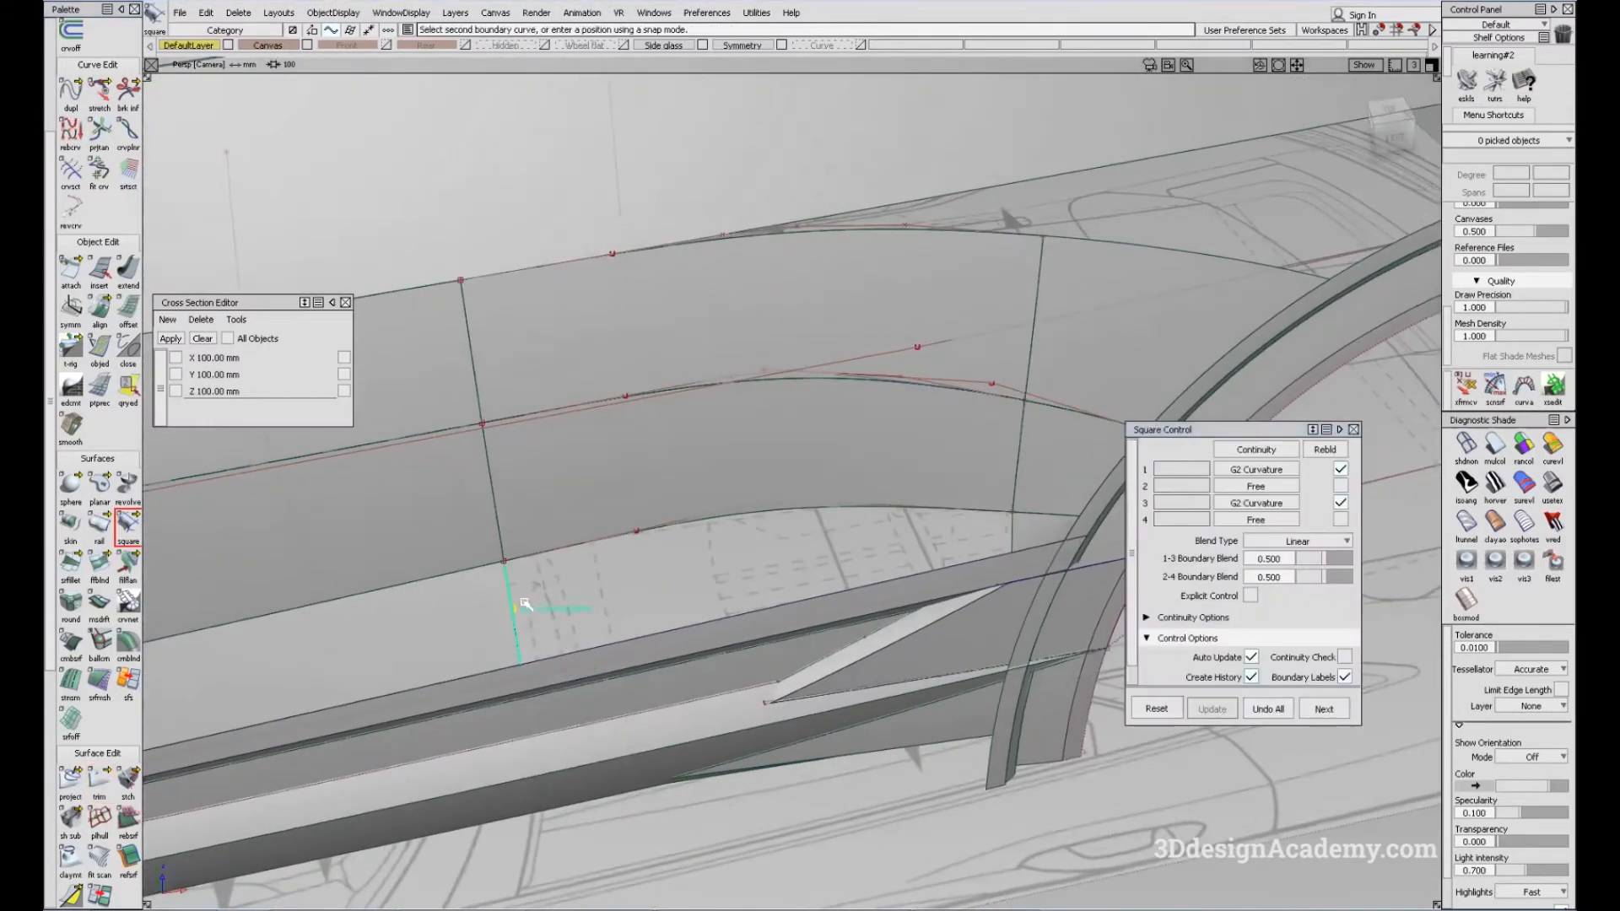
left_click(700, 514)
left_click(938, 543)
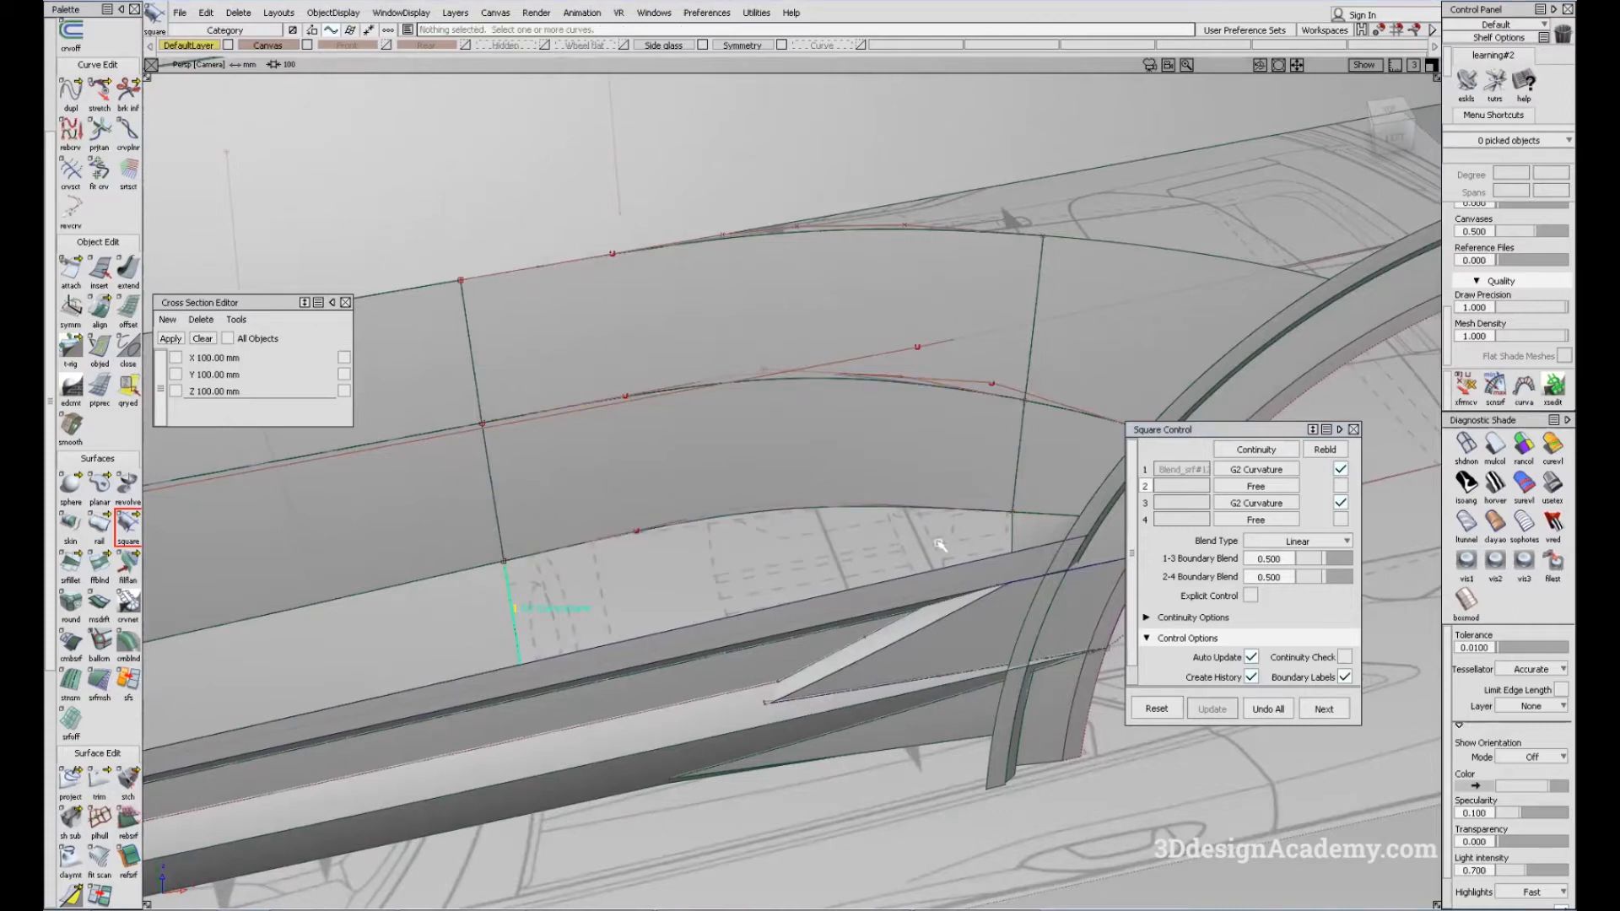
left_click(826, 512)
left_click(837, 511)
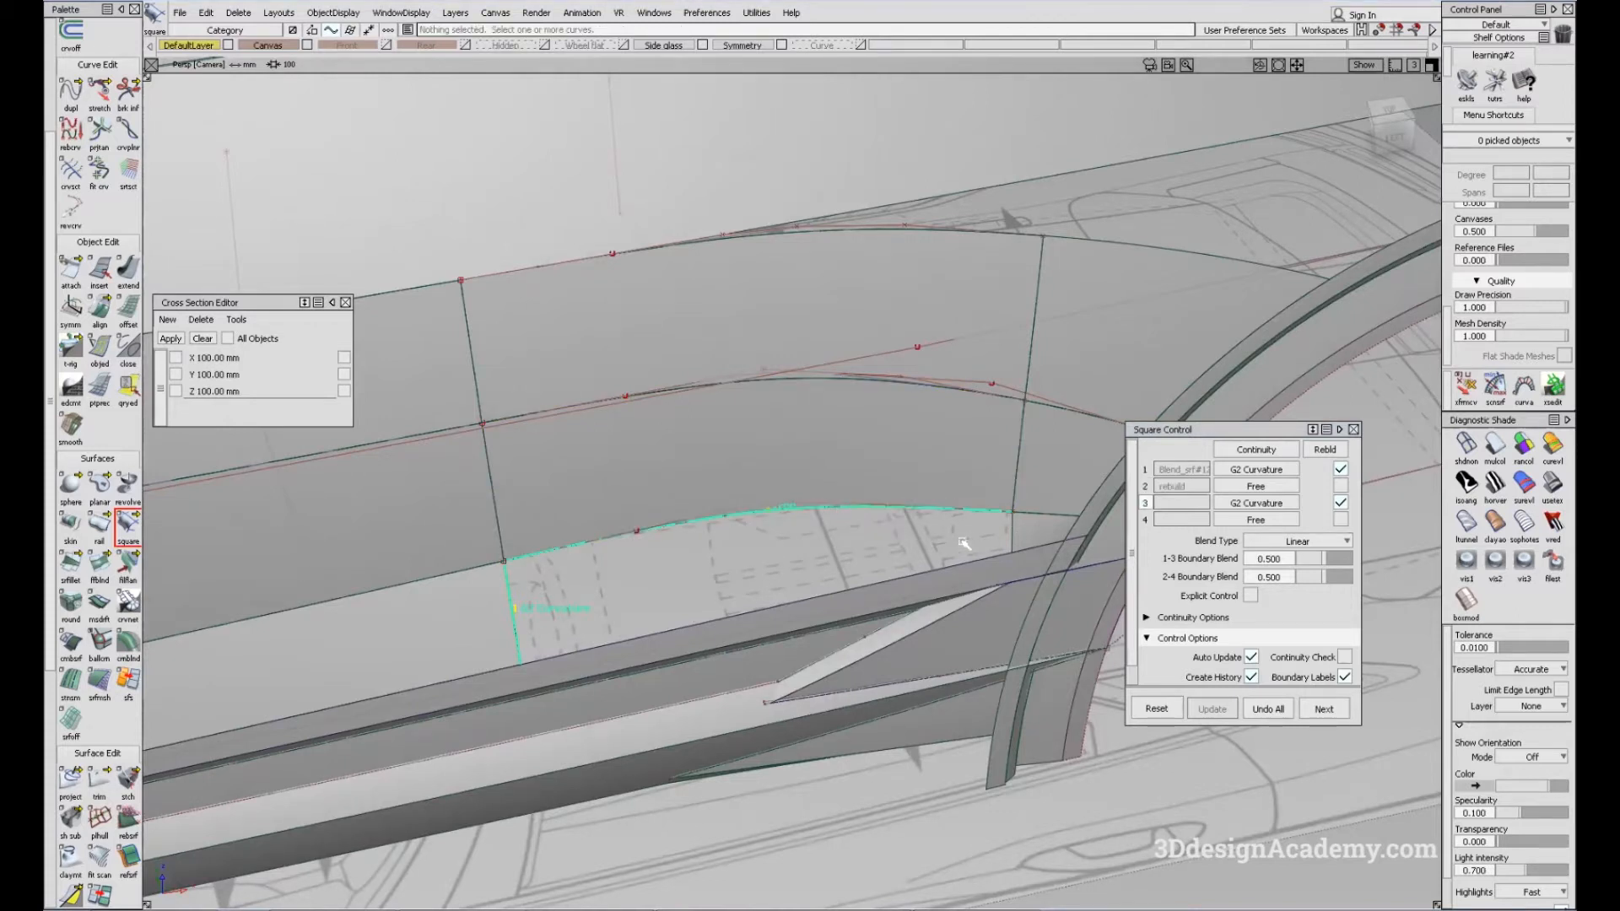
left_click(1009, 532)
left_click(952, 567)
Inspect the lower Square surface from several angles and try it without rebuild on its third boundary
mouse_move(626, 537)
left_mouse_down("alt+shift")
mouse_move(658, 553)
mouse_move(717, 506)
mouse_move(831, 591)
left_mouse_up("alt+shift")
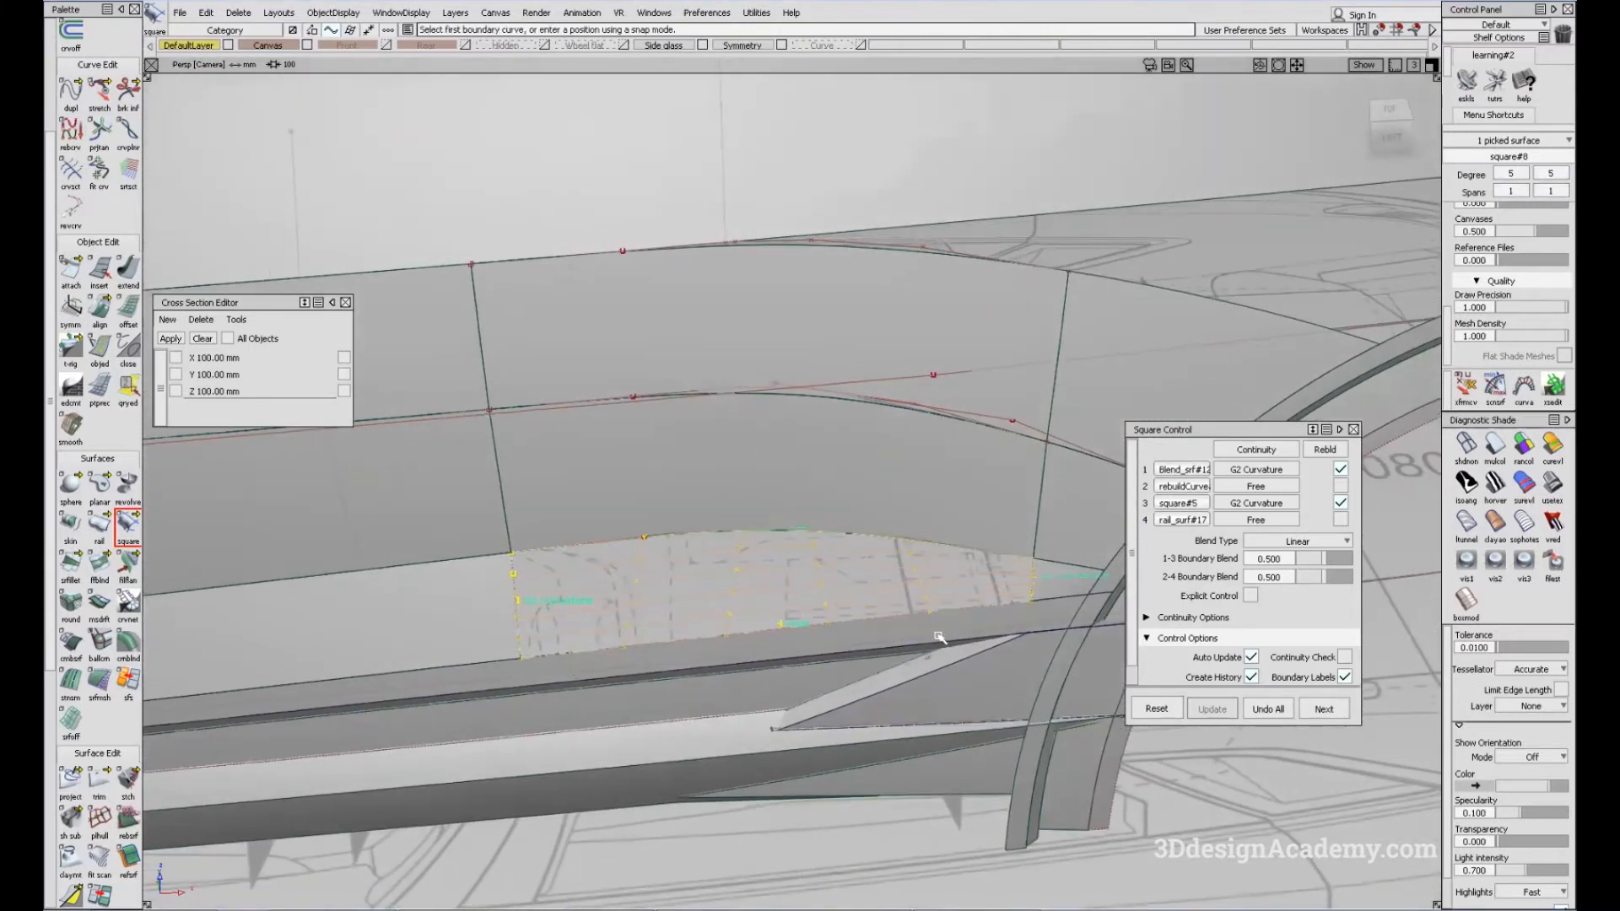
right_click_drag(940, 636, 729, 651, "alt+shift")
left_click_drag(729, 650, 741, 680, "alt+shift")
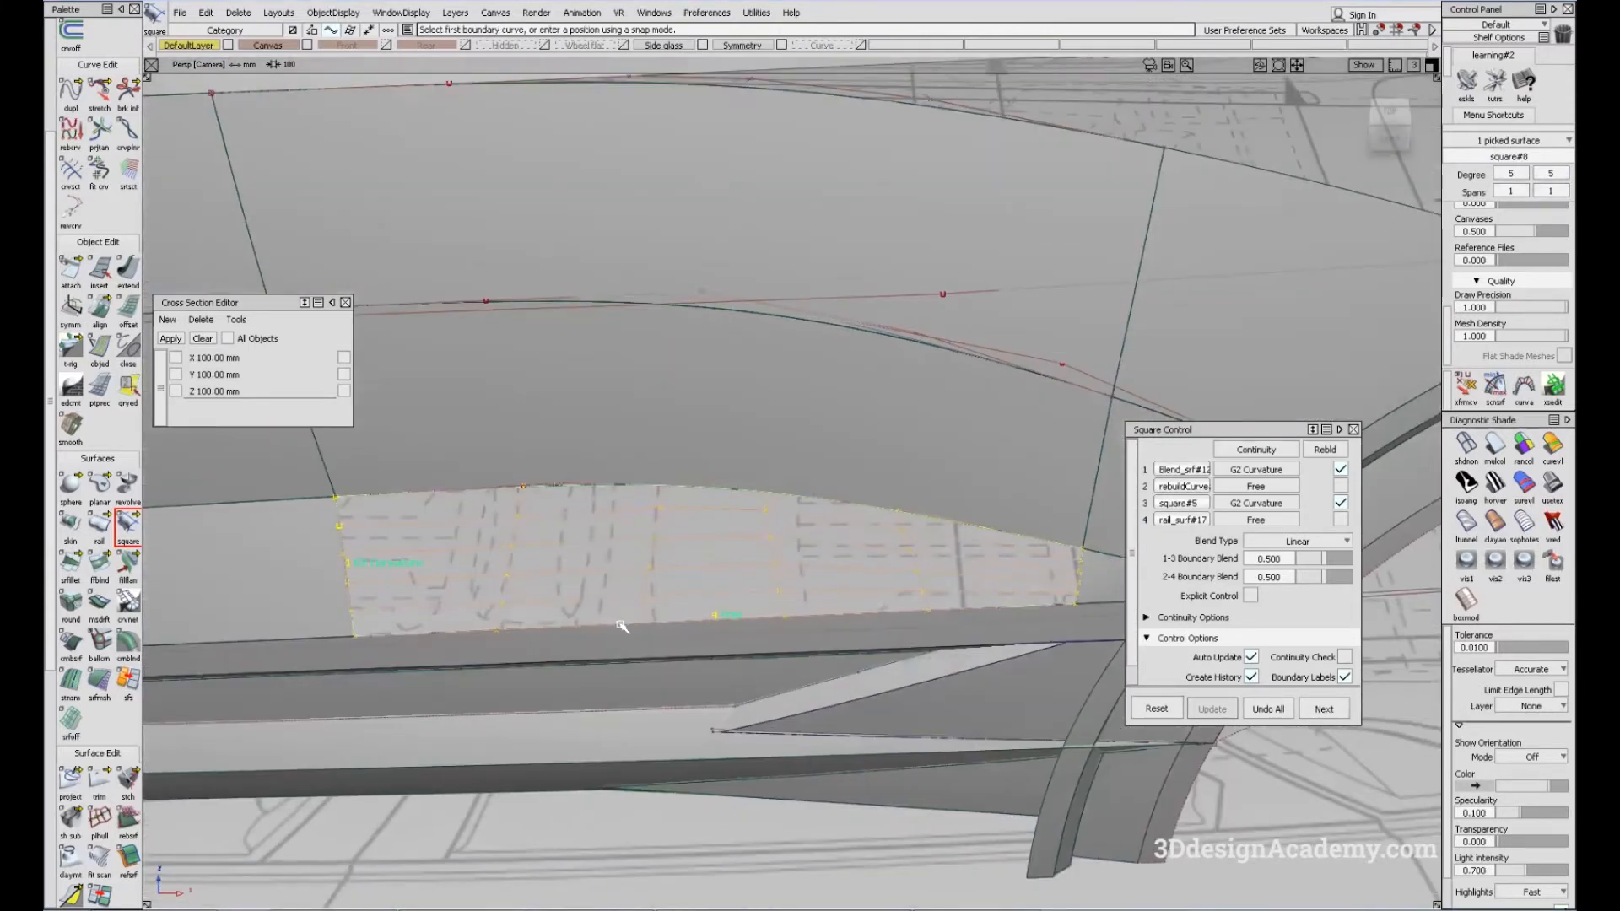
left_click_drag(800, 674, 897, 593, "alt+shift")
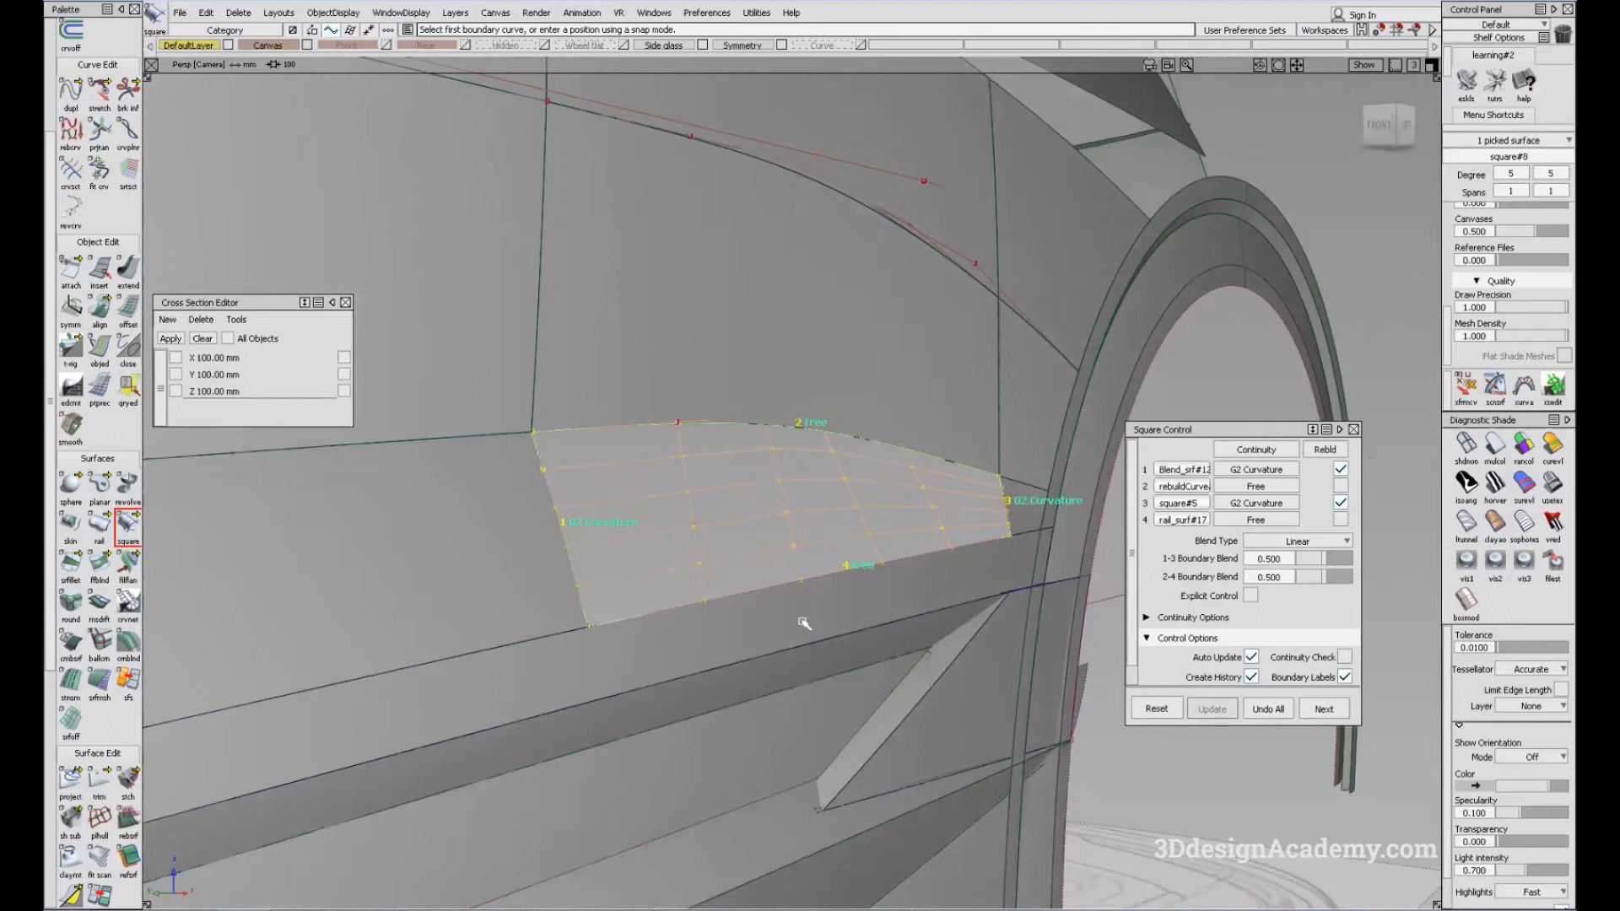
left_click_drag(850, 619, 818, 561, "alt+shift")
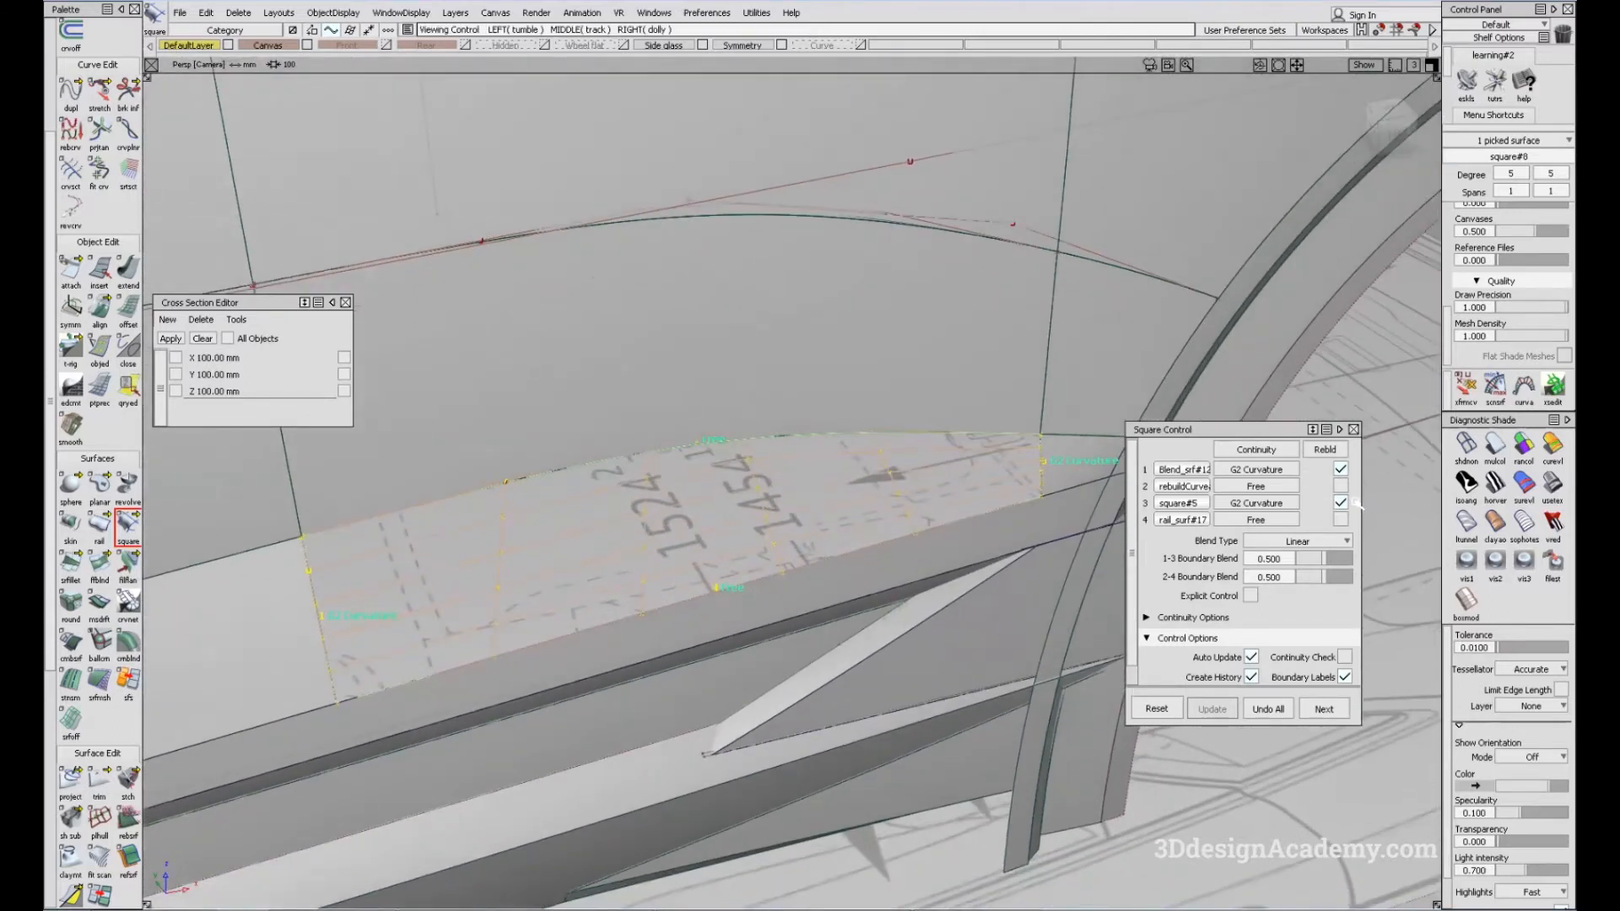
left_click_drag(738, 560, 867, 488, "alt+shift")
left_click(1340, 503)
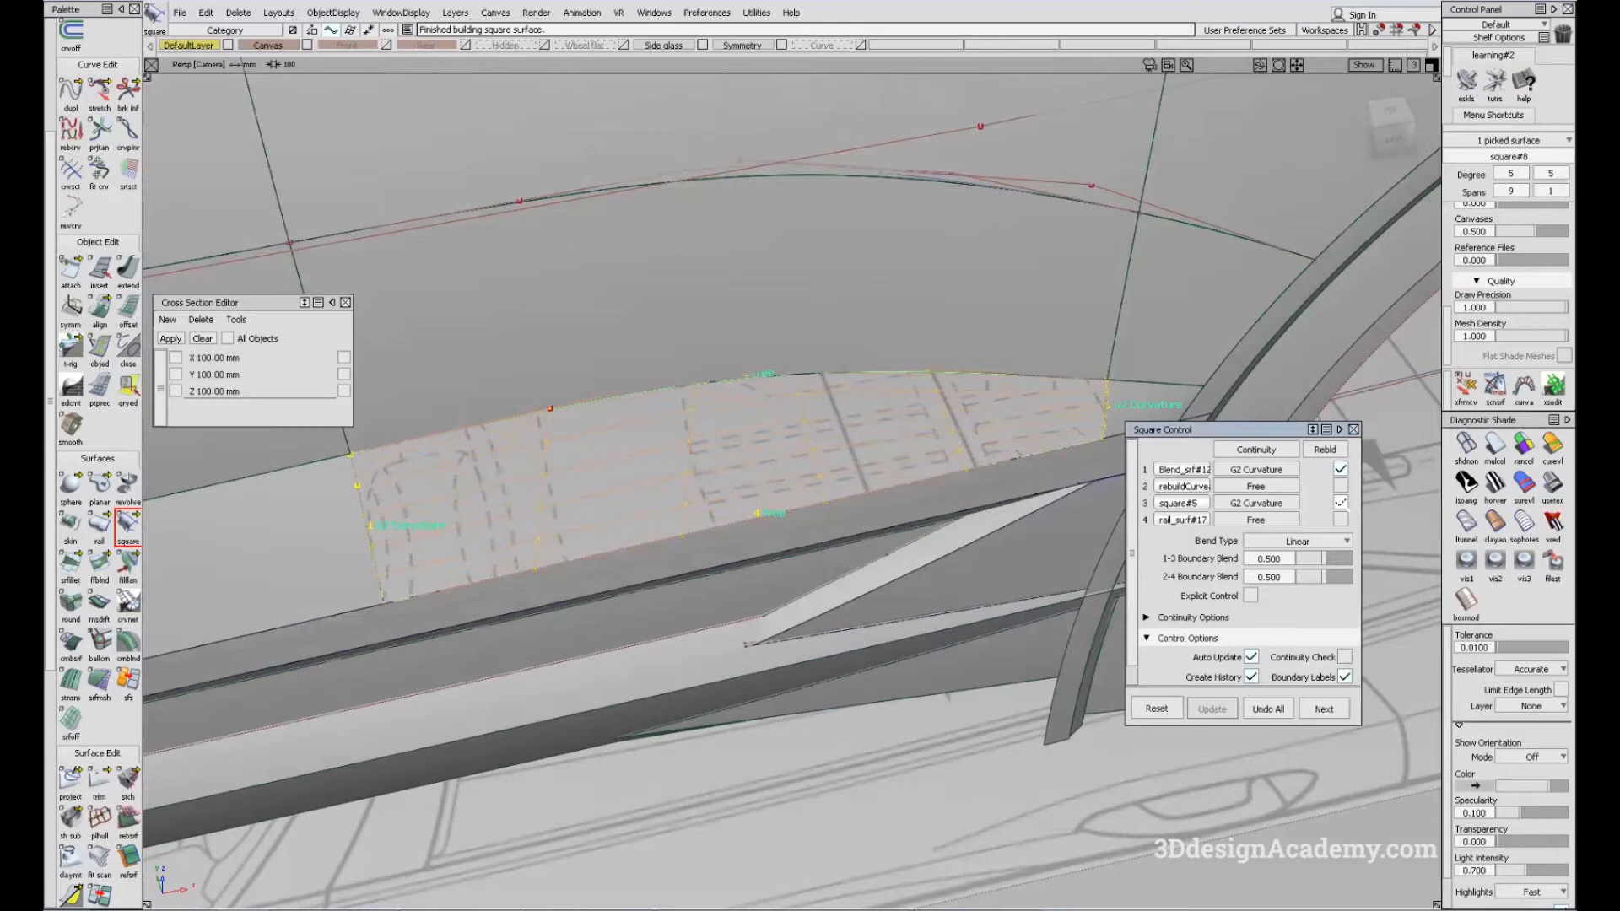
left_click_drag(915, 538, 1247, 504, "alt+shift")
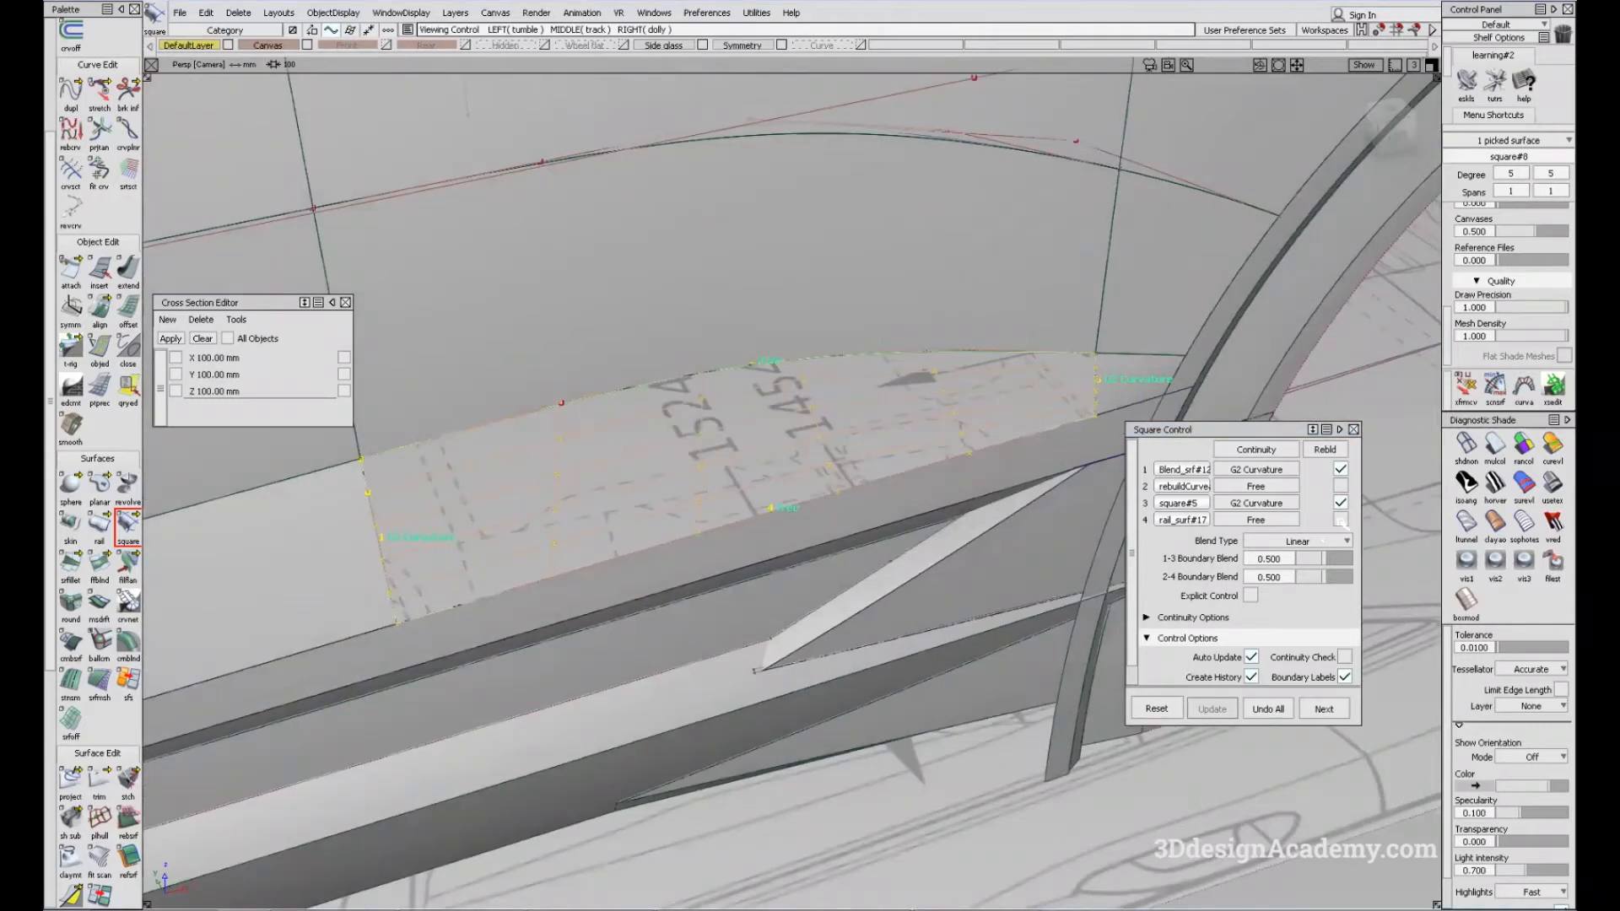
Turn on rebuild for the lower Square surface's fourth boundary, along the rail surface
left_click(1342, 521)
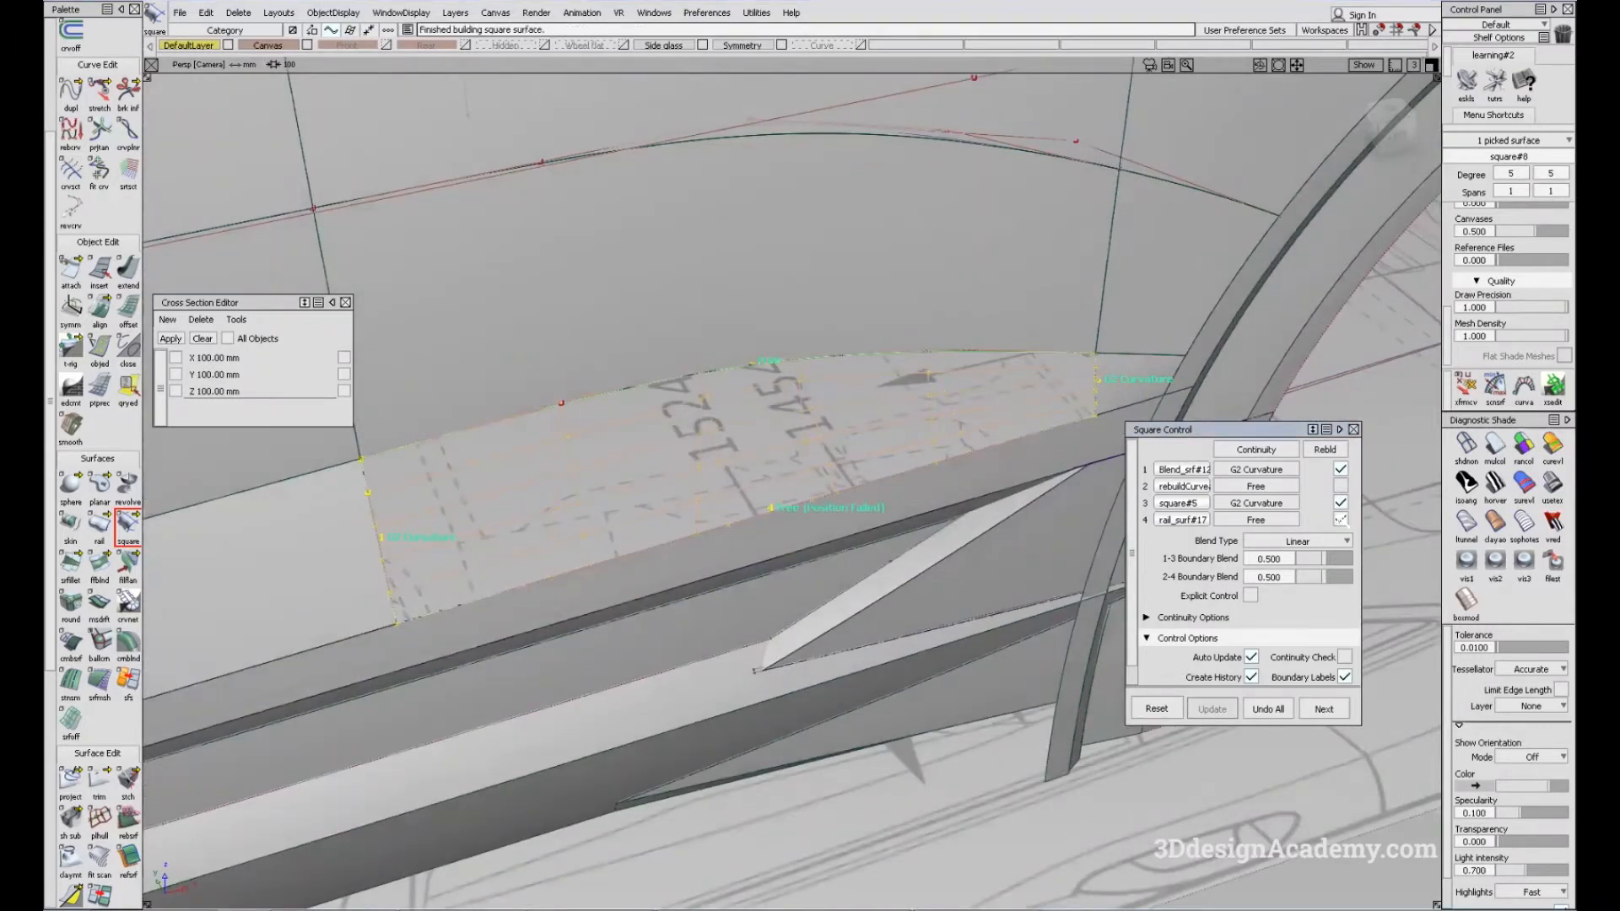
left_click_drag(852, 540, 962, 539, "alt+shift")
left_click(802, 525, "alt+shift")
right_click_drag(802, 525, 886, 525, "alt+shift")
mouse_move(843, 523)
left_mouse_down("alt+shift")
mouse_move(953, 520)
mouse_move(1049, 466)
mouse_move(897, 438)
mouse_move(697, 622)
mouse_move(734, 752)
mouse_move(759, 641)
mouse_move(713, 479)
mouse_move(705, 669)
left_mouse_up("alt+shift")
key("space")
Check the surface continuity along the seam between the lower Square surface and the rail surface below it
left_click(1494, 445)
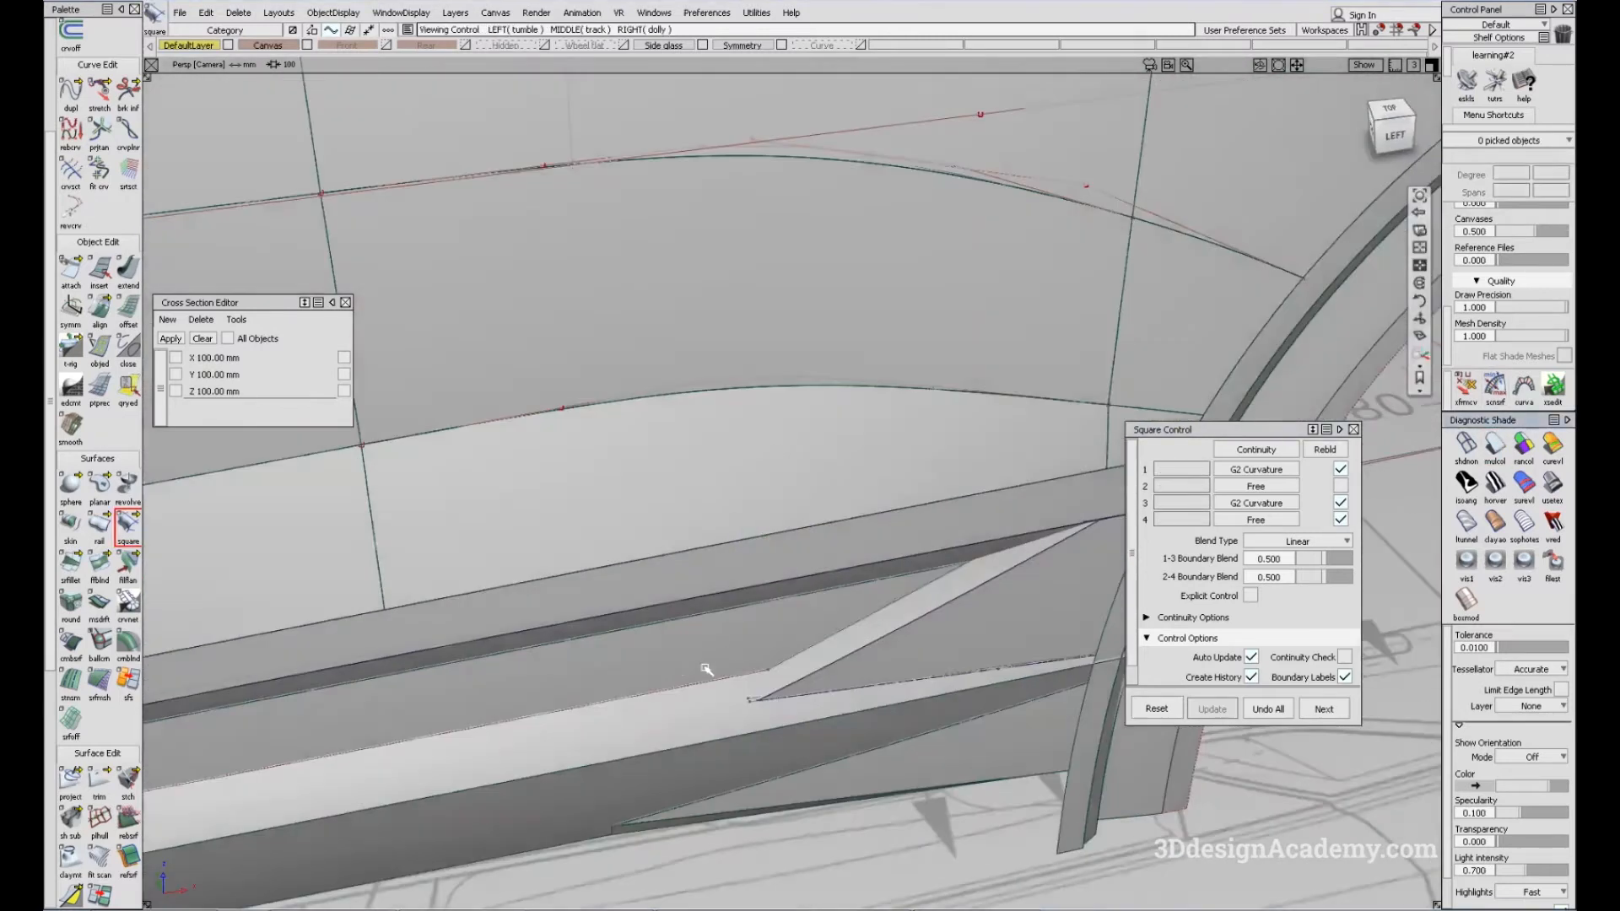
left_click_drag(587, 563, 48, 785, "ctrl+shift")
scroll(48, 784, "down", 5)
left_click(71, 793)
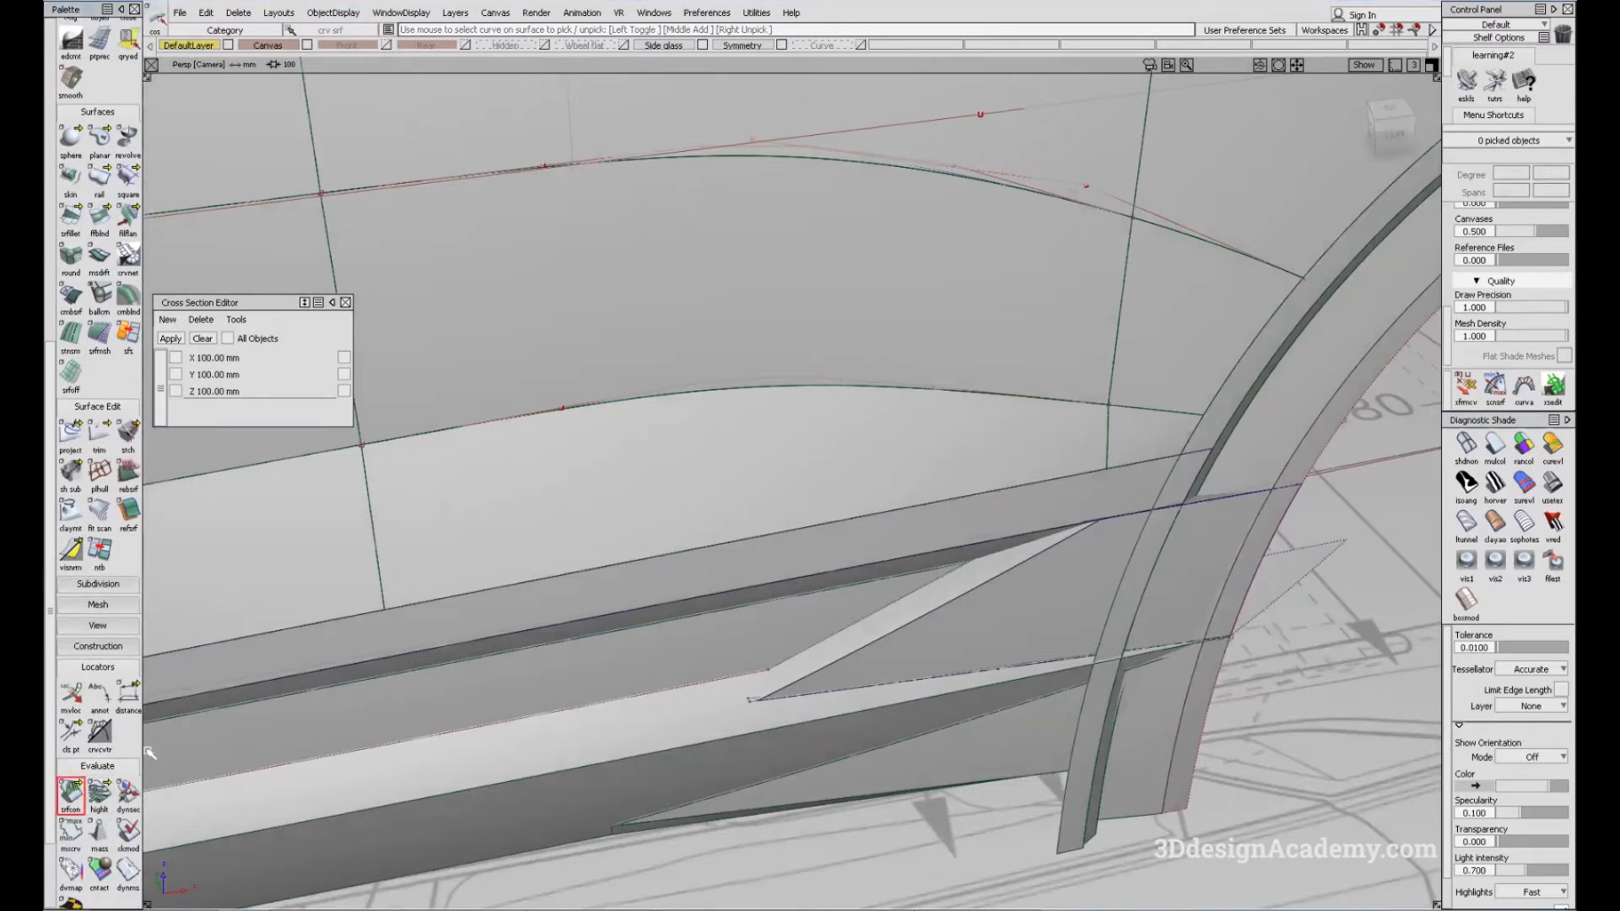
left_click(799, 530)
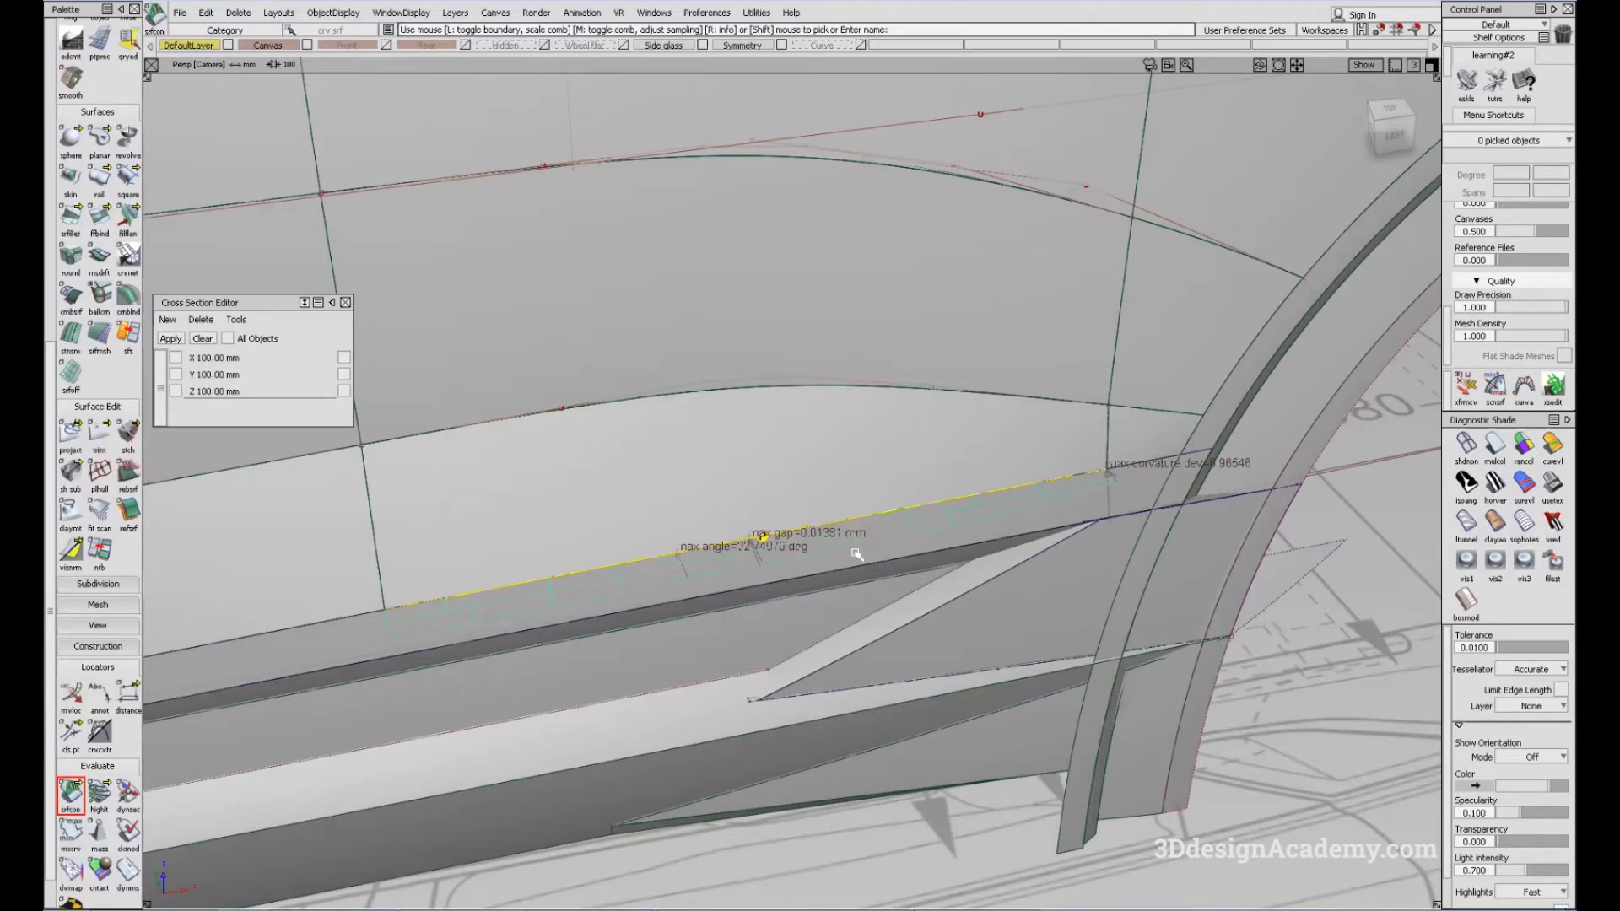
mouse_move(725, 514)
left_mouse_down("alt+shift")
mouse_move(680, 568)
mouse_move(680, 714)
left_mouse_up("alt+shift")
left_click_drag(681, 715, 570, 464, "ctrl+shift")
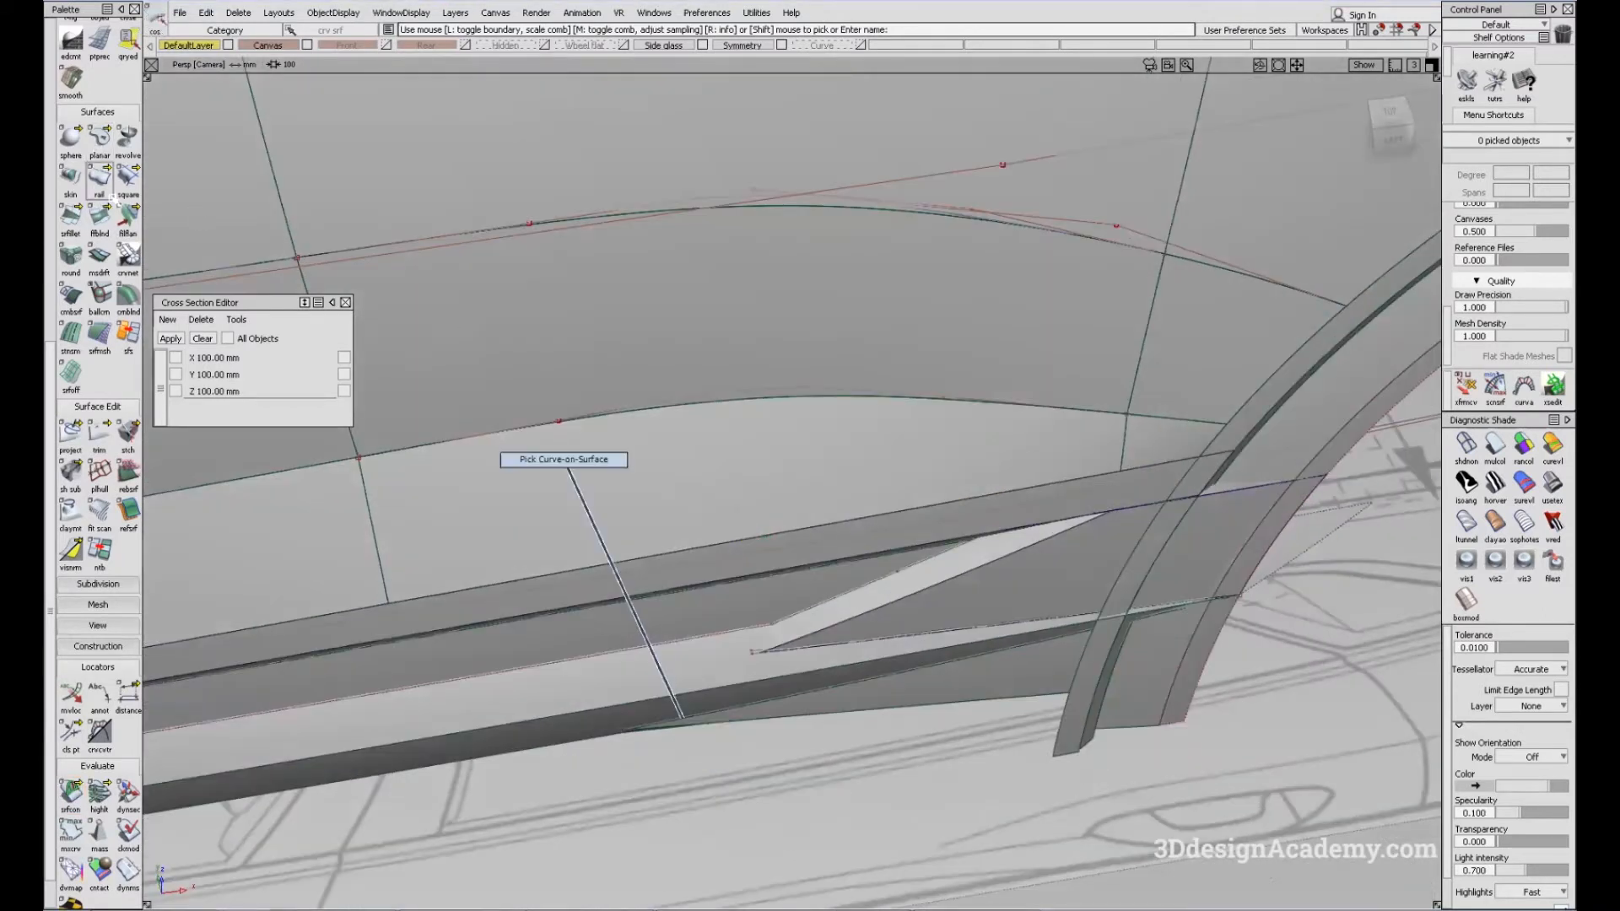
Reopen the lower Square surface for editing and try Explicit Control with degree 5 and 1 span in both directions
scroll(116, 196, "up", 3)
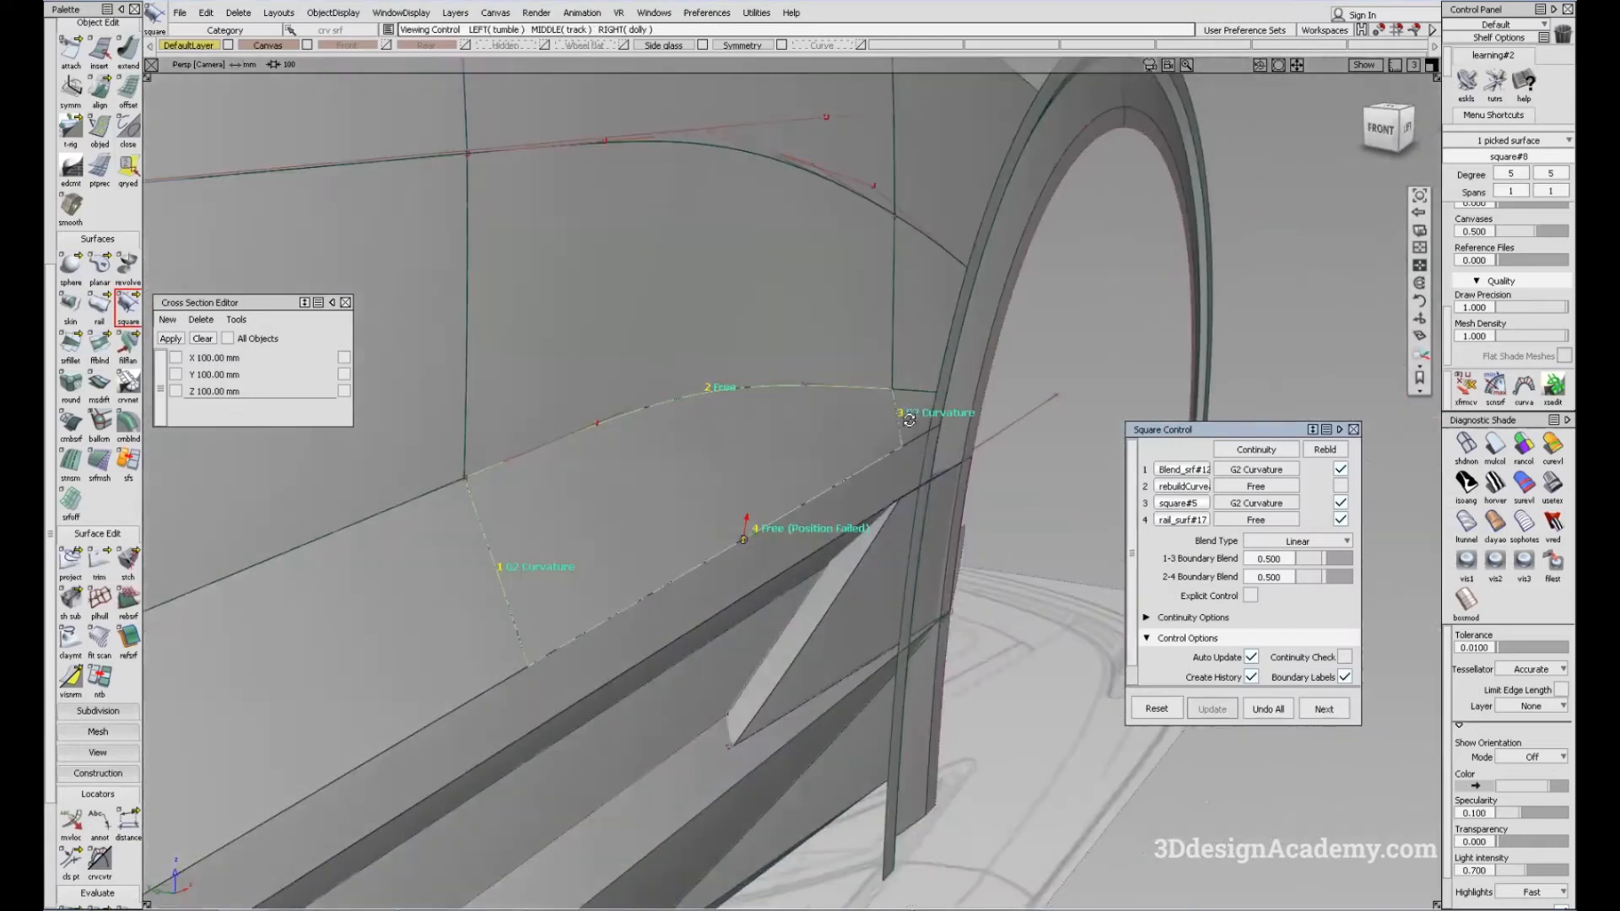
left_click_drag(807, 524, 1365, 620, "alt+shift")
left_click(1251, 596)
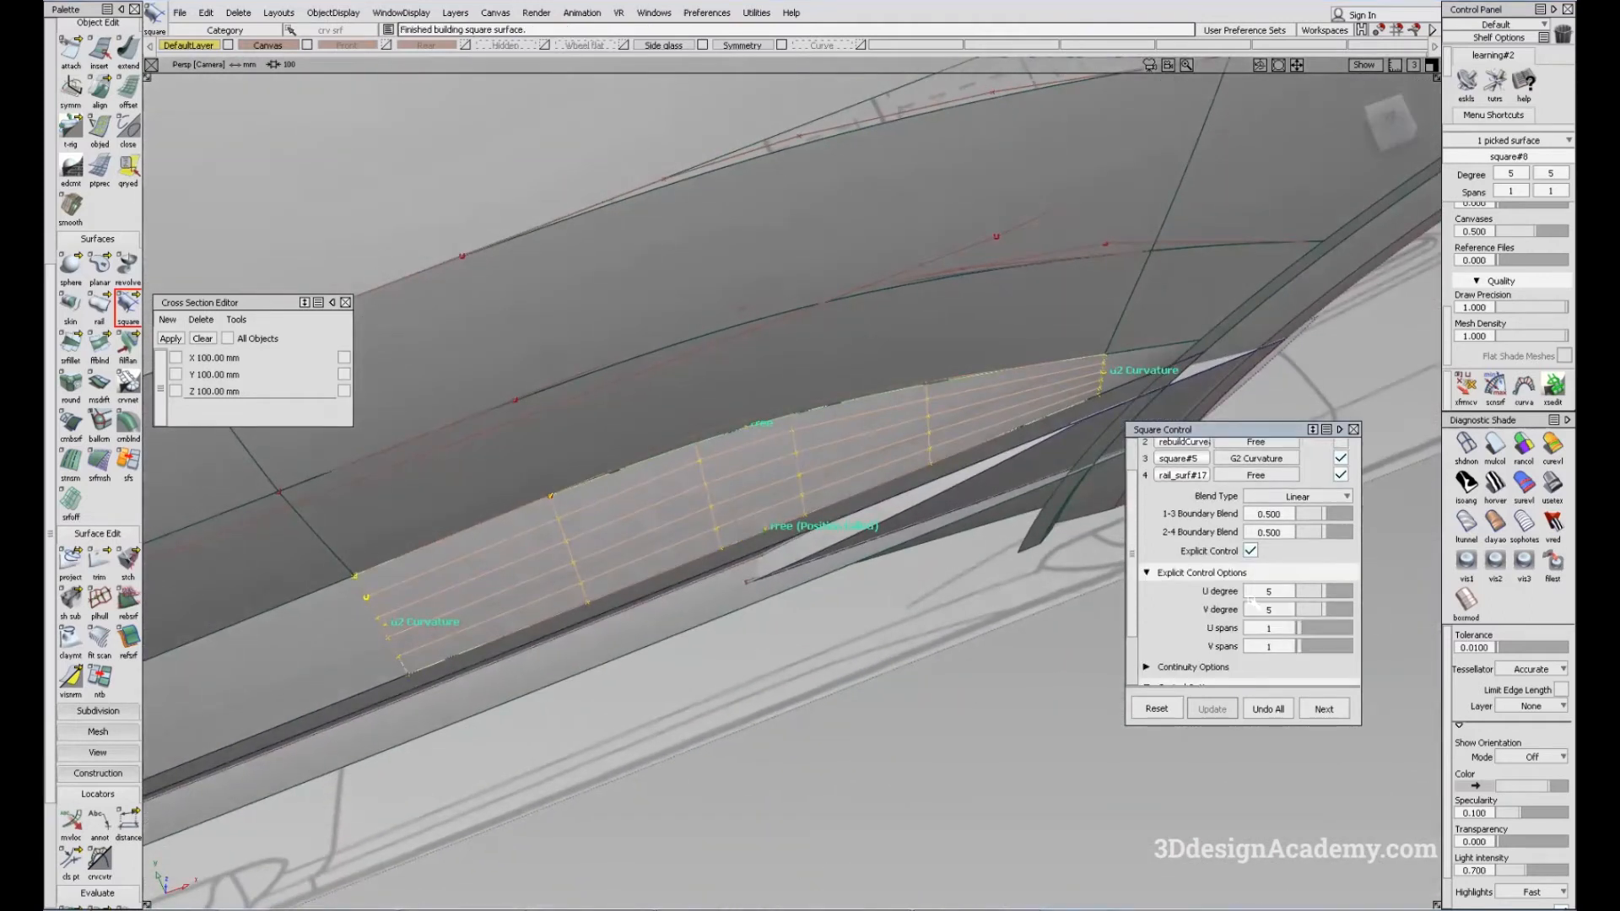
left_click(1250, 551)
Align the bottom edge of the lower Square surface to the rail surface's upper edge with G0 continuity and Edge alignment
left_click_drag(796, 517, 620, 438, "alt+shift")
middle_click_drag(620, 438, 684, 394, "alt+shift")
left_click_drag(682, 431, 723, 466, "ctrl+shift")
double_click(100, 87)
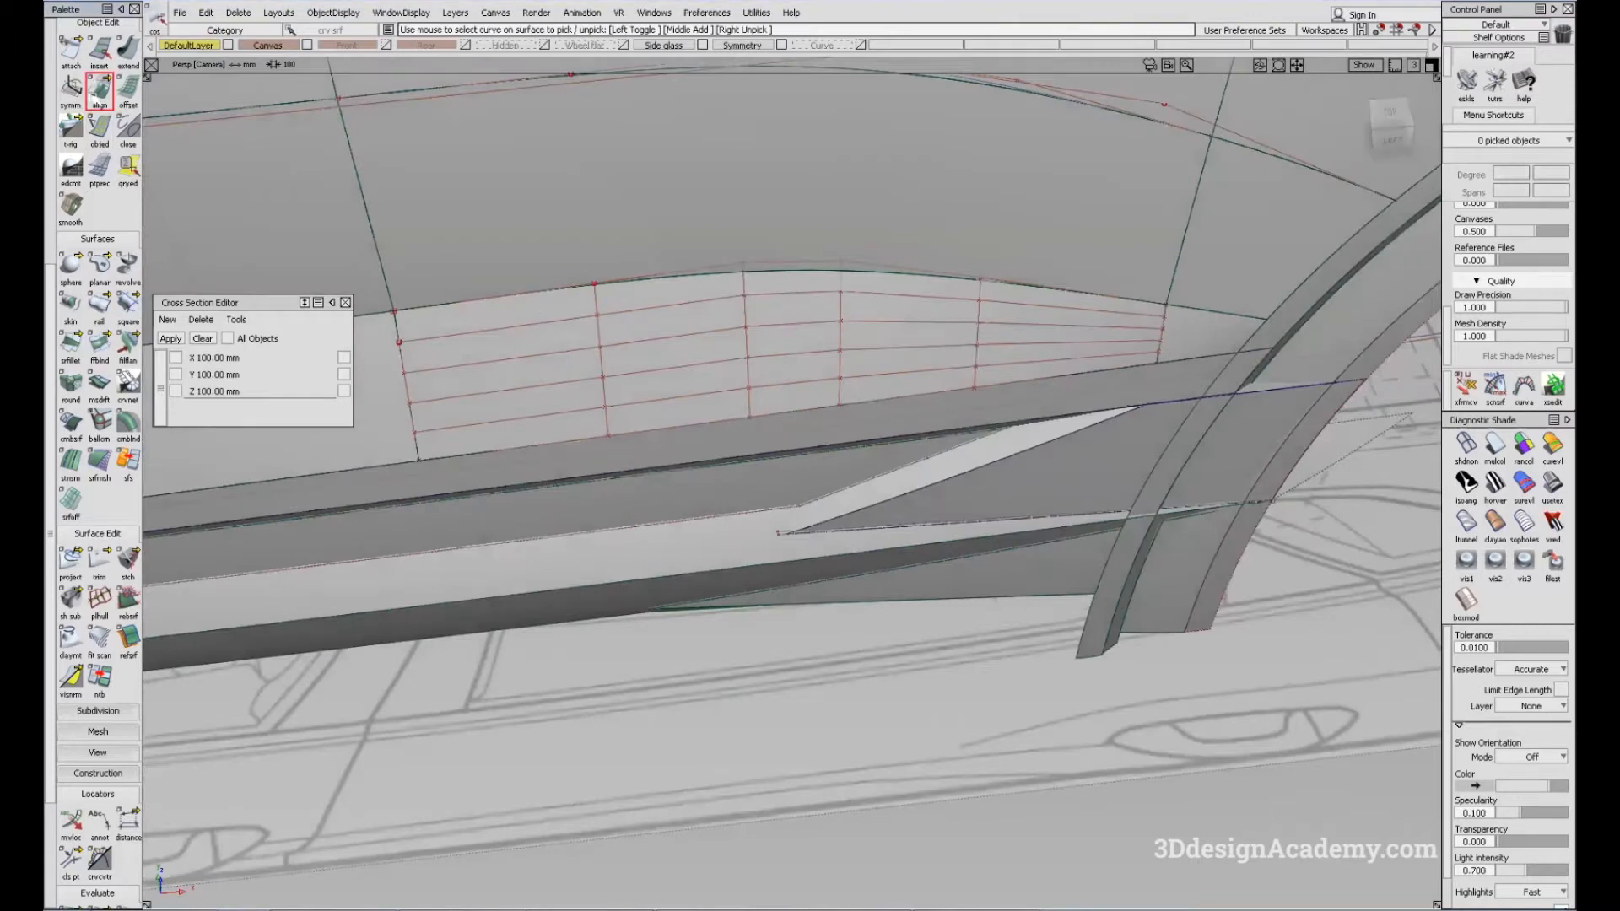
left_click(876, 400)
key("Return")
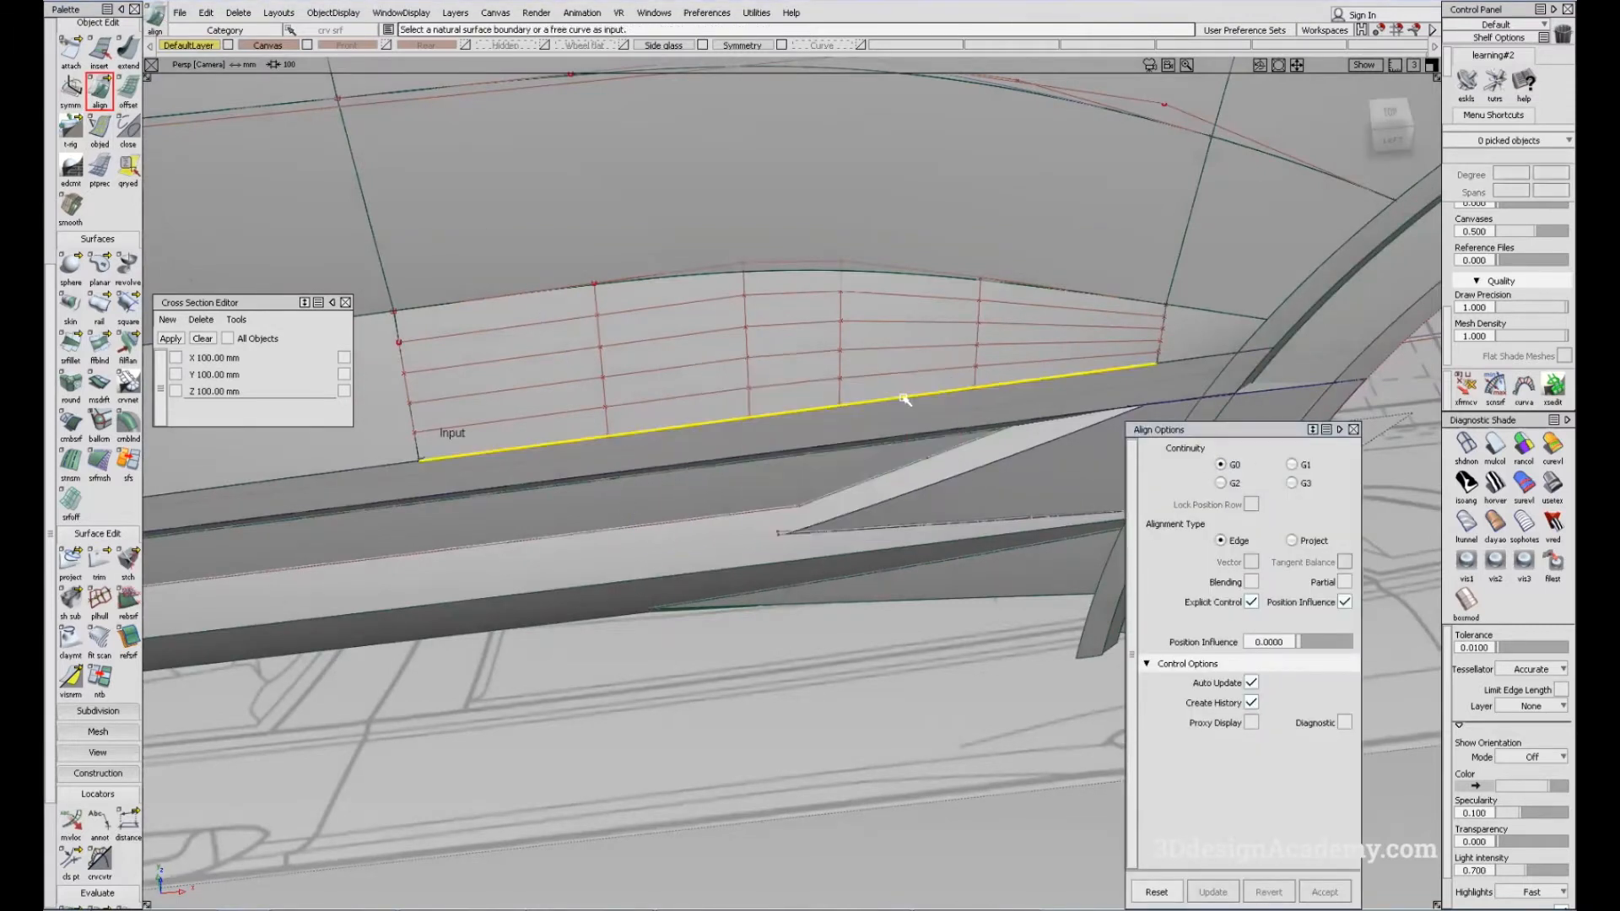
left_click(904, 395)
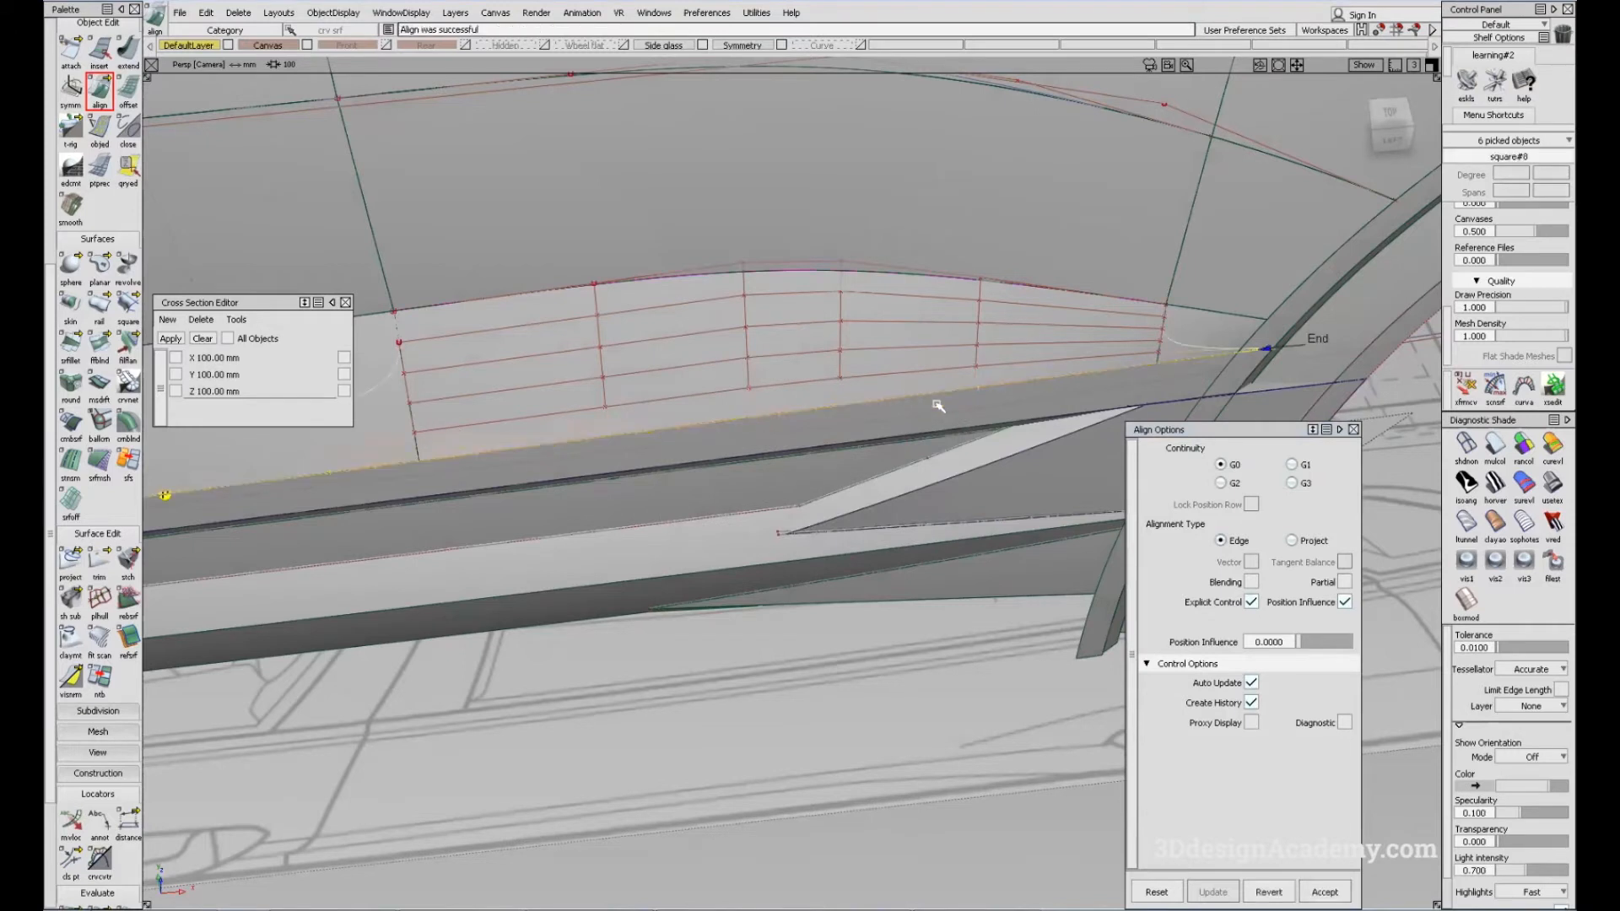
Turn on Partial and Blending for this alignment, with 4 extra CV rows, and inspect the aligned surface
left_click(1348, 581)
left_click_drag(970, 405, 830, 433, "alt+shift")
left_click_drag(993, 435, 767, 436, "alt+shift")
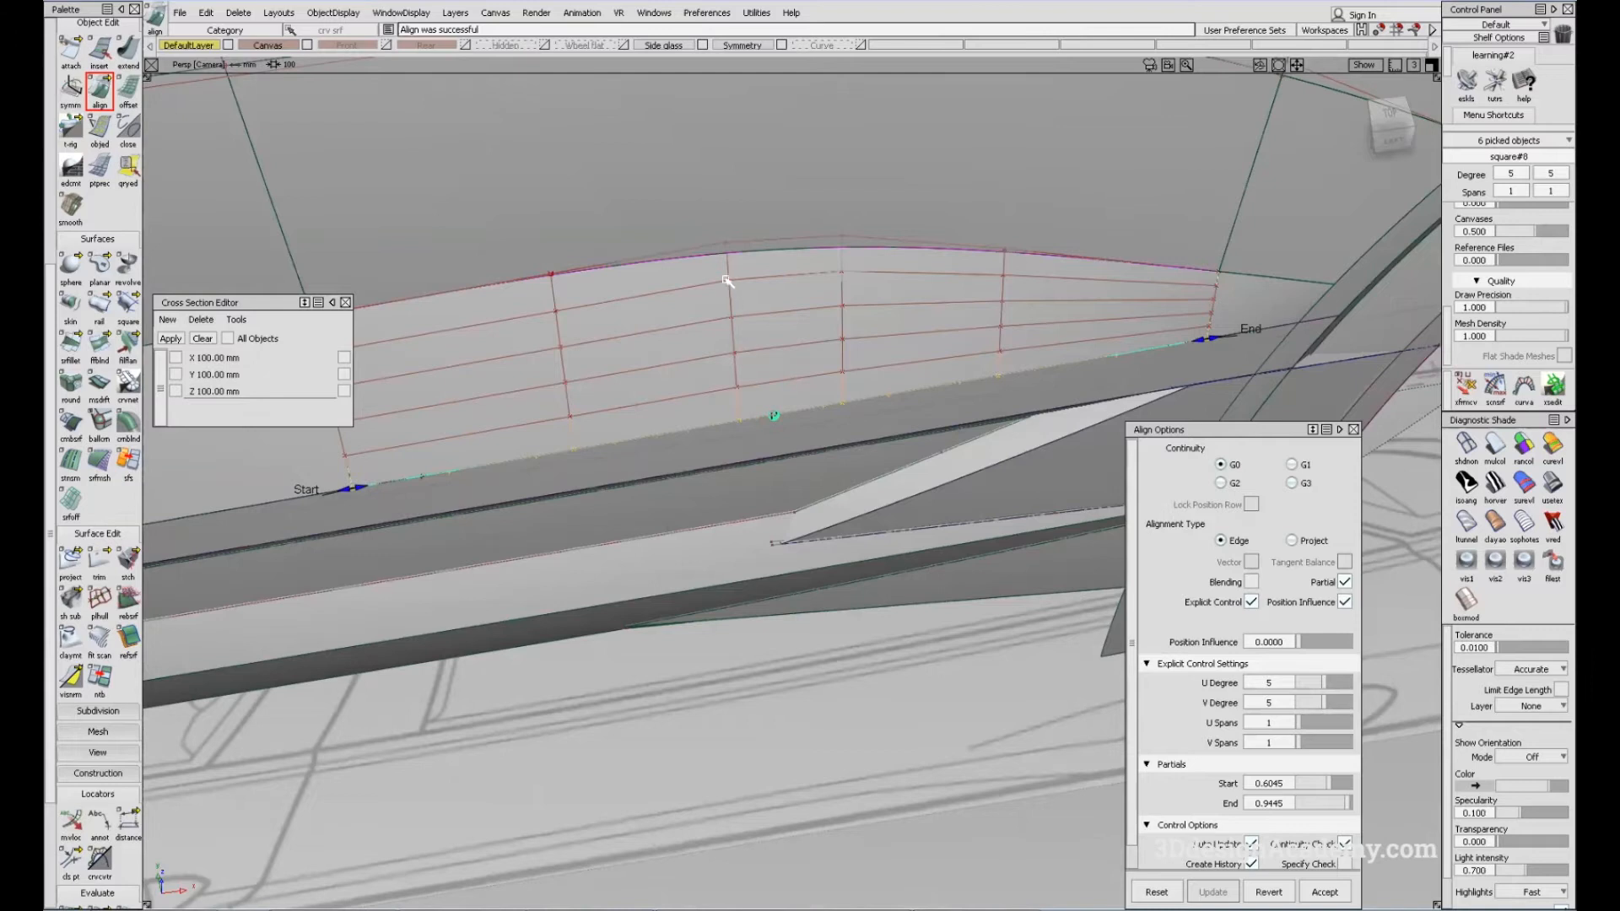
left_click(1252, 582)
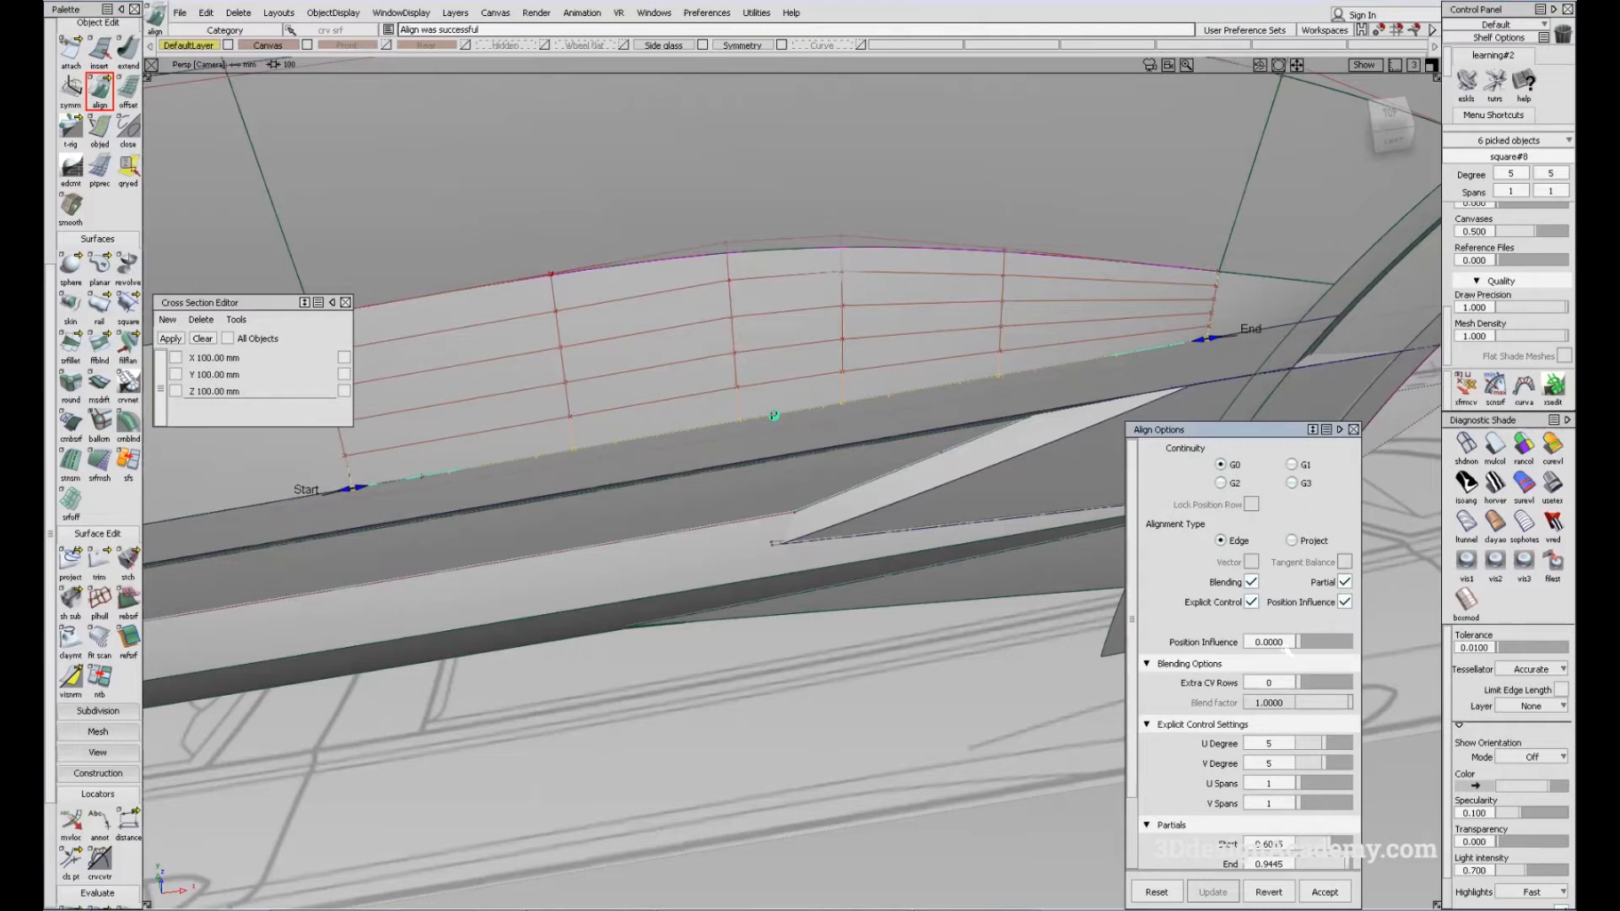
left_click_drag(1305, 685, 1327, 686)
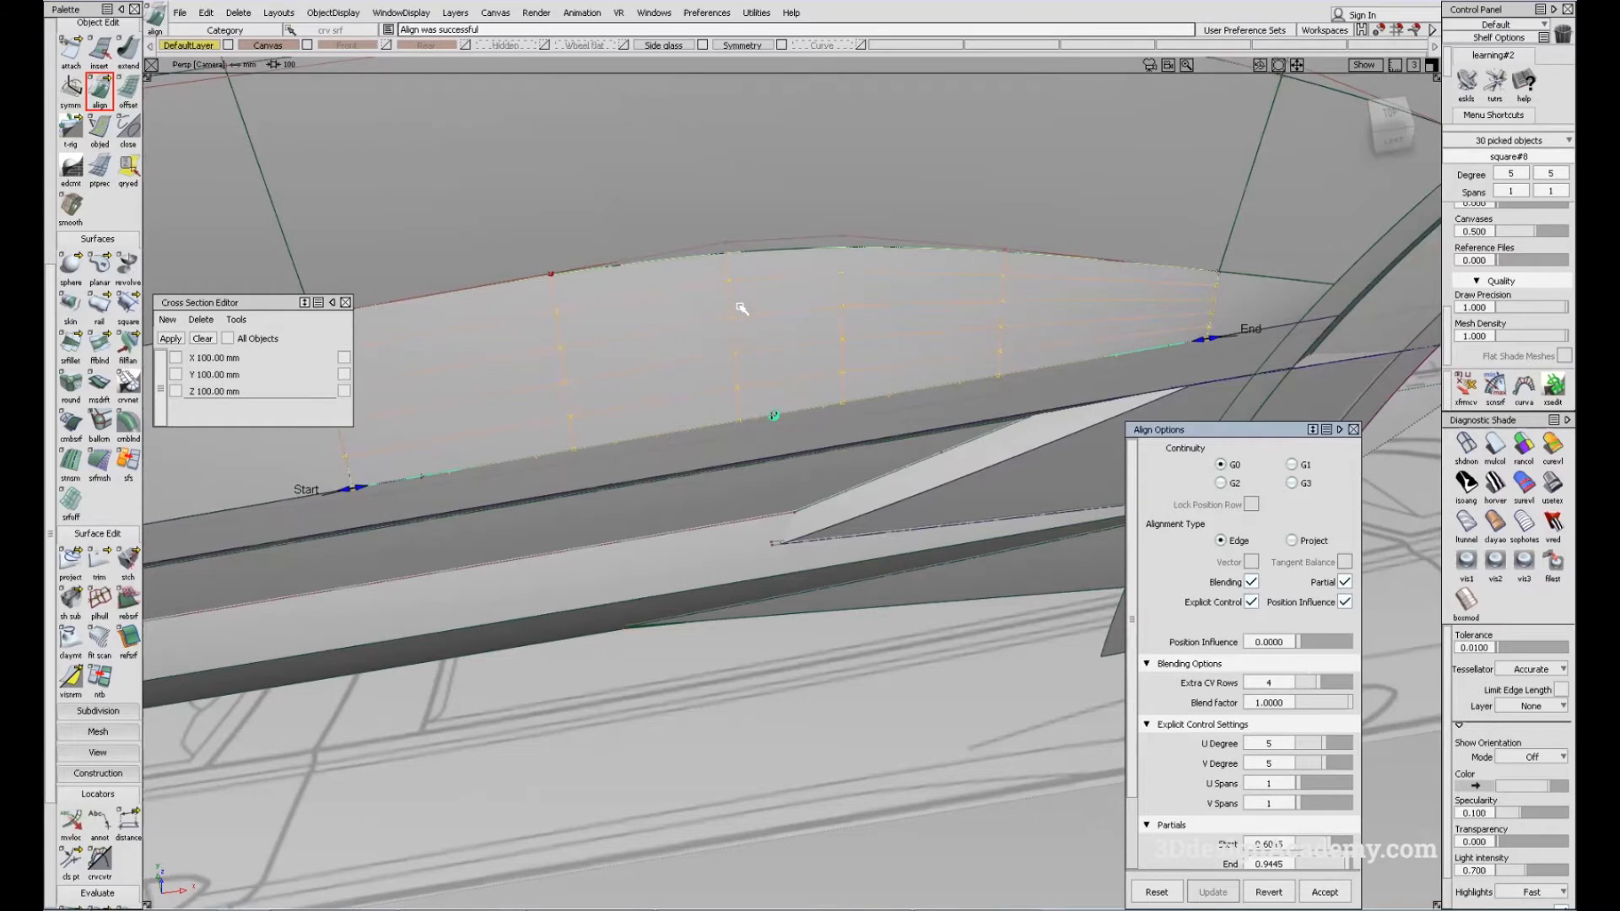
left_click_drag(812, 304, 748, 427, "alt+shift")
right_click_drag(802, 367, 781, 397, "alt+shift")
left_click_drag(781, 397, 860, 528, "alt+shift")
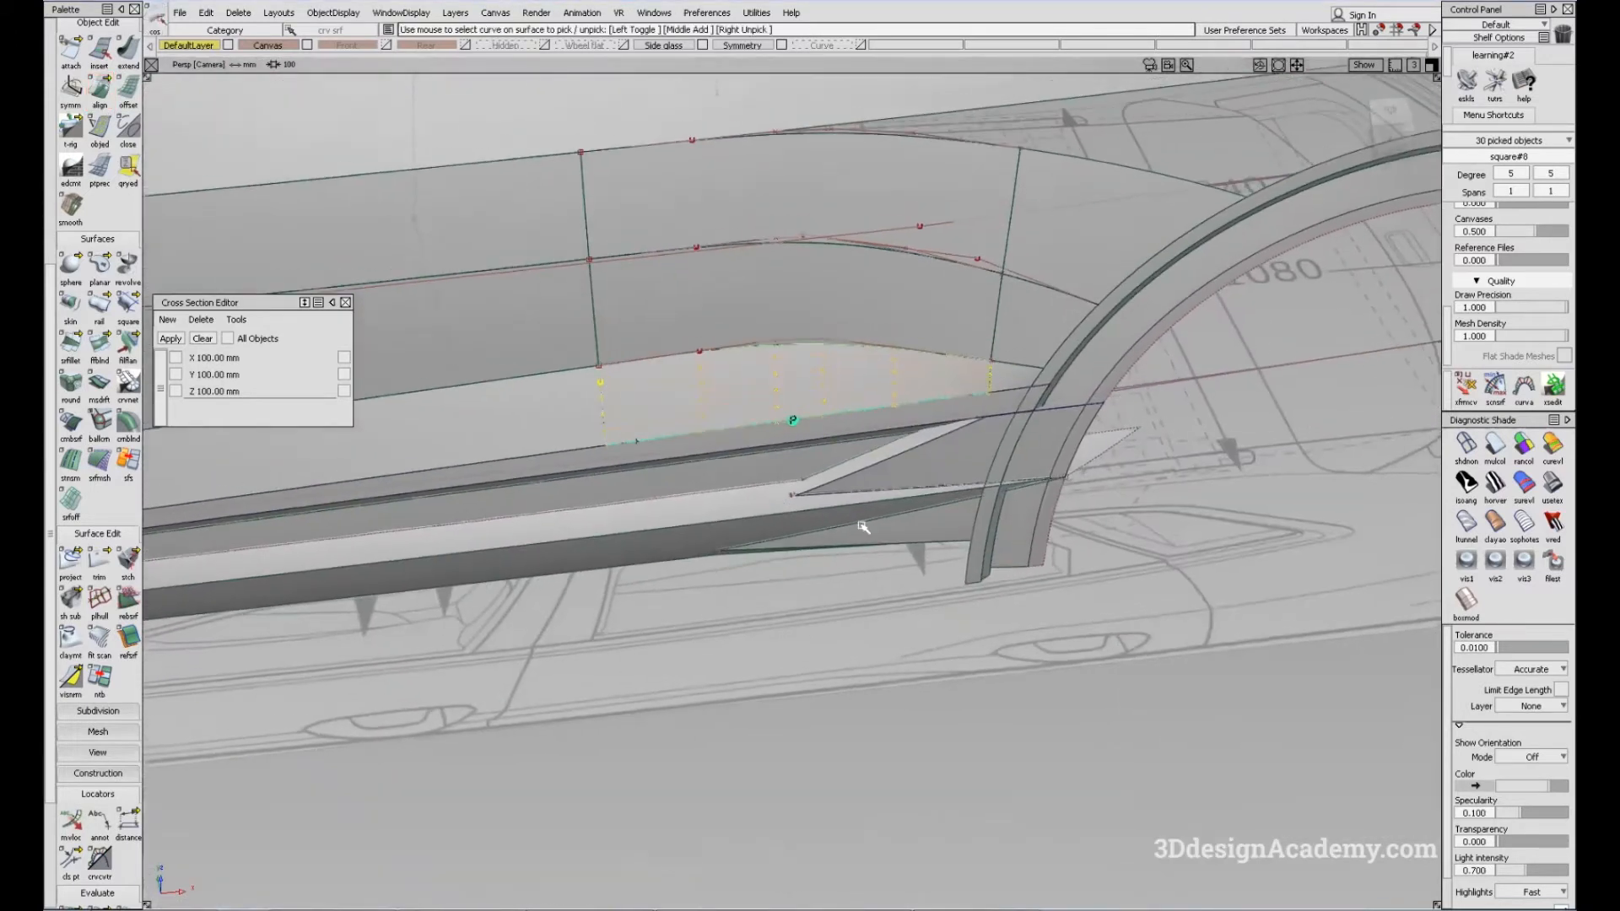
left_click_drag(755, 402, 868, 549, "alt+shift")
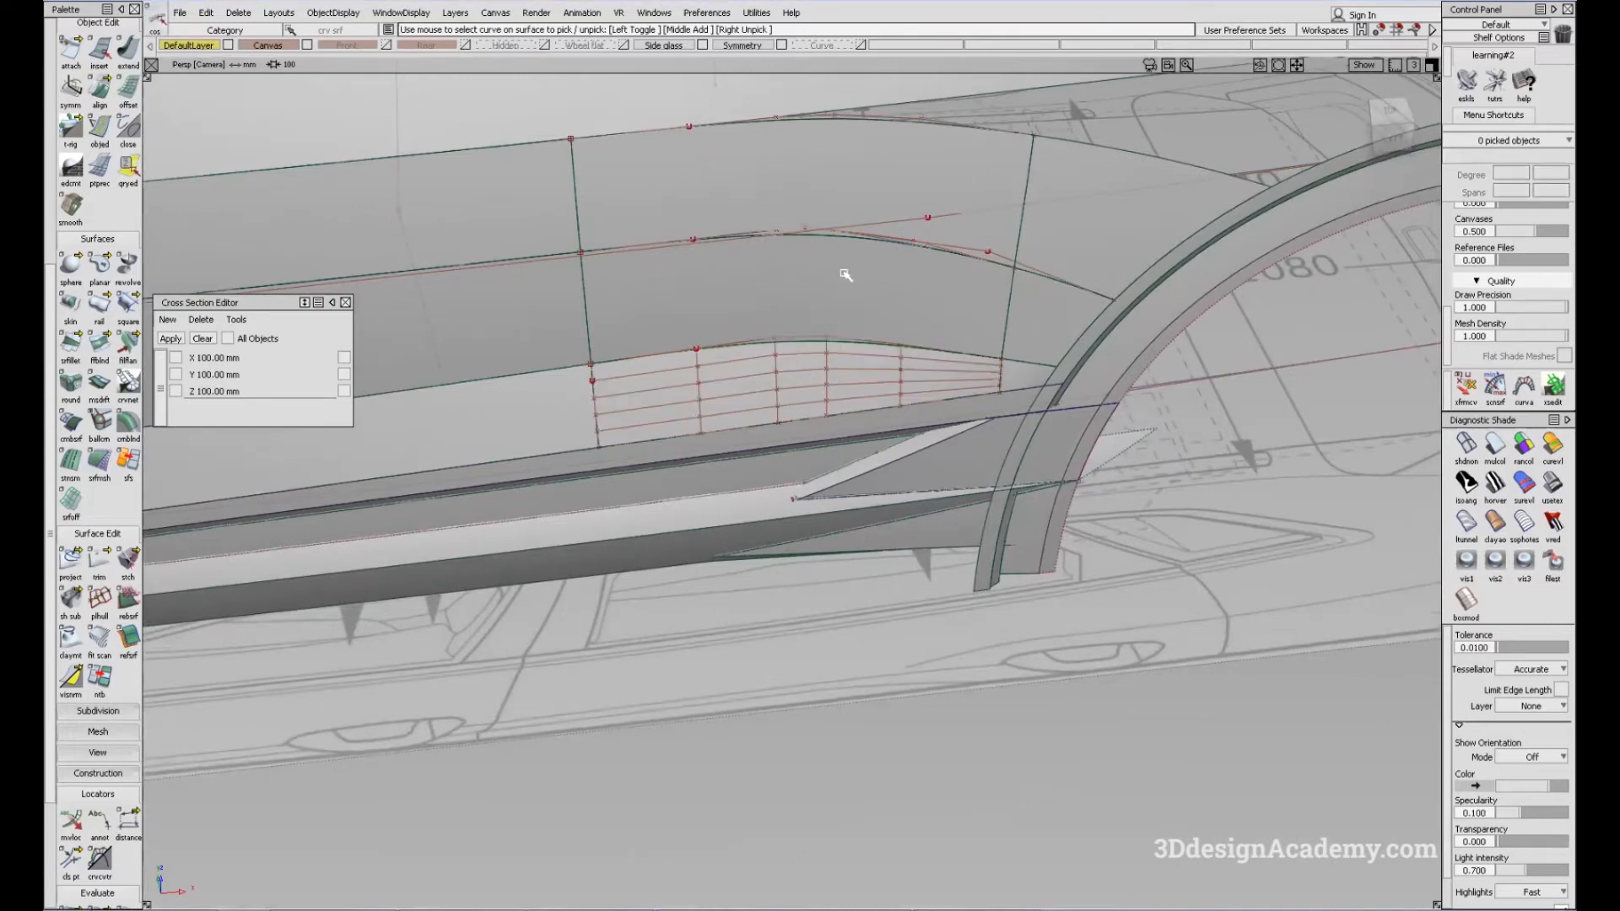
Hide the control vertices and hulls of the lower Square surface
left_click_drag(898, 304, 827, 395, "ctrl+shift")
left_click(747, 409)
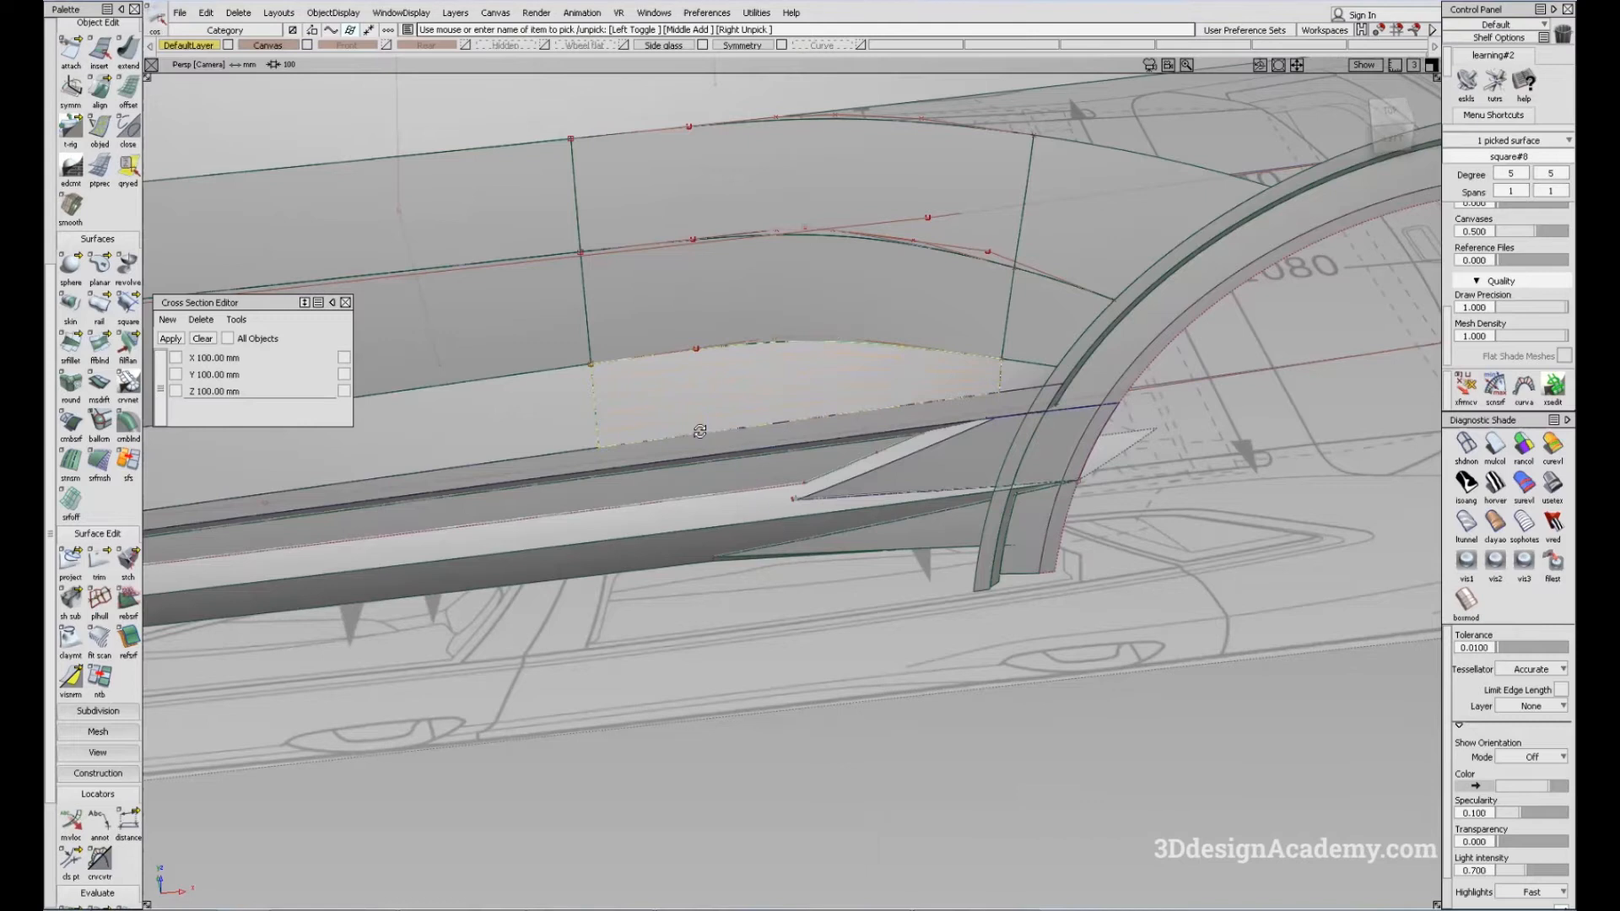
left_click_drag(703, 432, 682, 588, "alt+shift")
Check the surface continuity along the front and rear edges of the lower Square surface
scroll(101, 810, "down", 2)
left_click(71, 764)
left_click_drag(546, 675, 599, 784, "ctrl+shift")
left_click(73, 764)
left_click_drag(727, 477, 732, 566, "ctrl+shift")
left_click_drag(673, 492, 759, 557, "ctrl+shift")
left_click_drag(594, 524, 599, 618, "ctrl+shift")
left_click(73, 760)
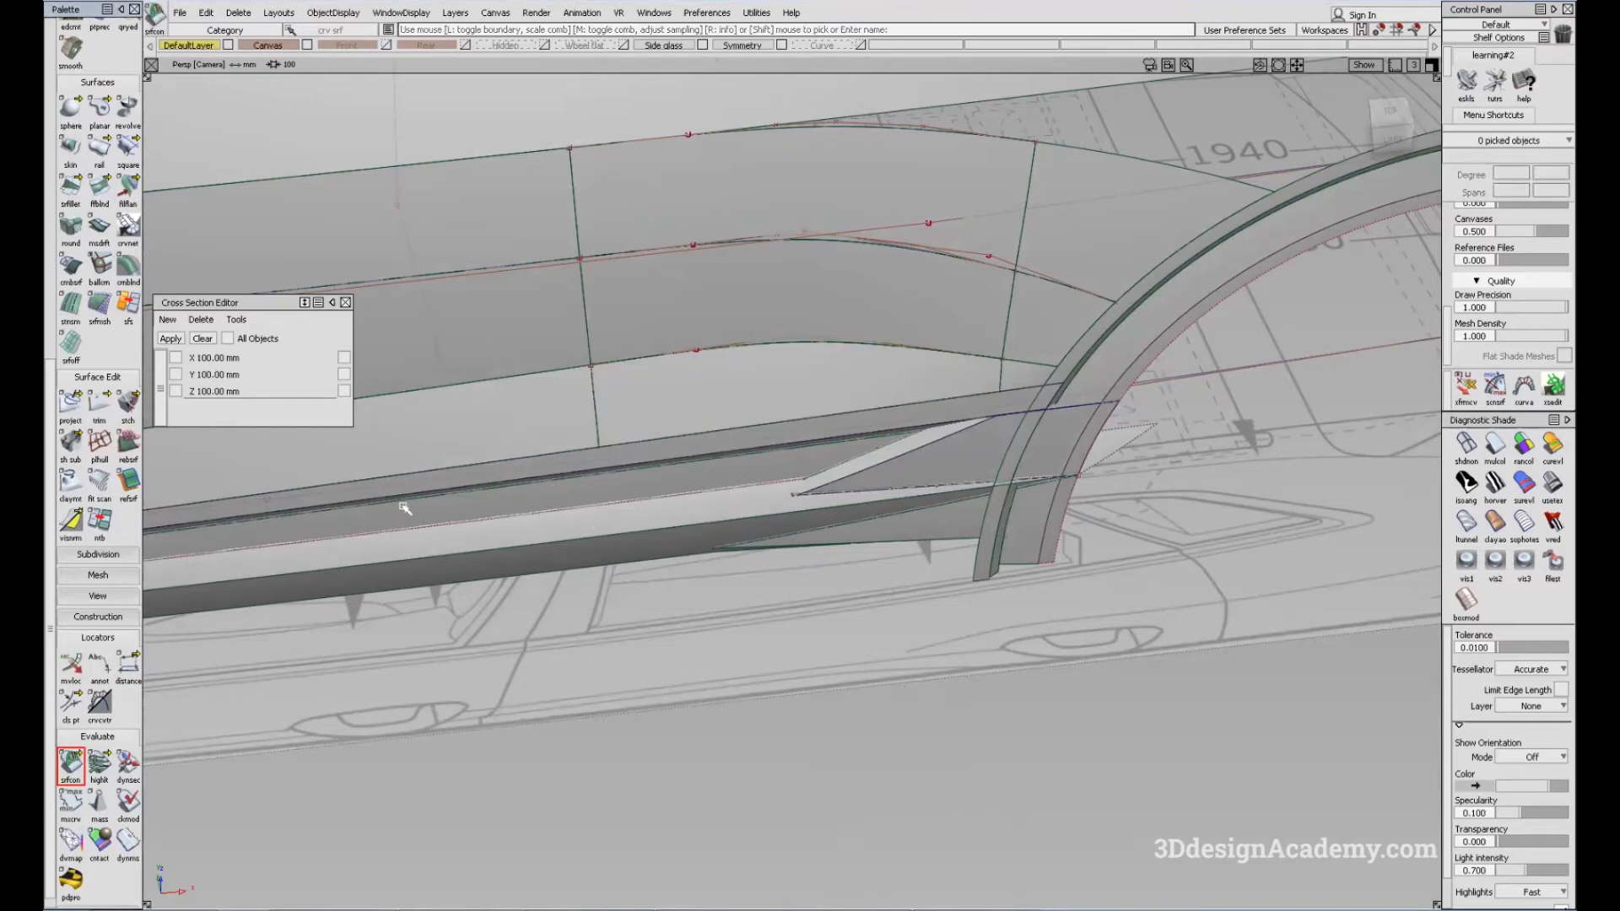
left_click(594, 404)
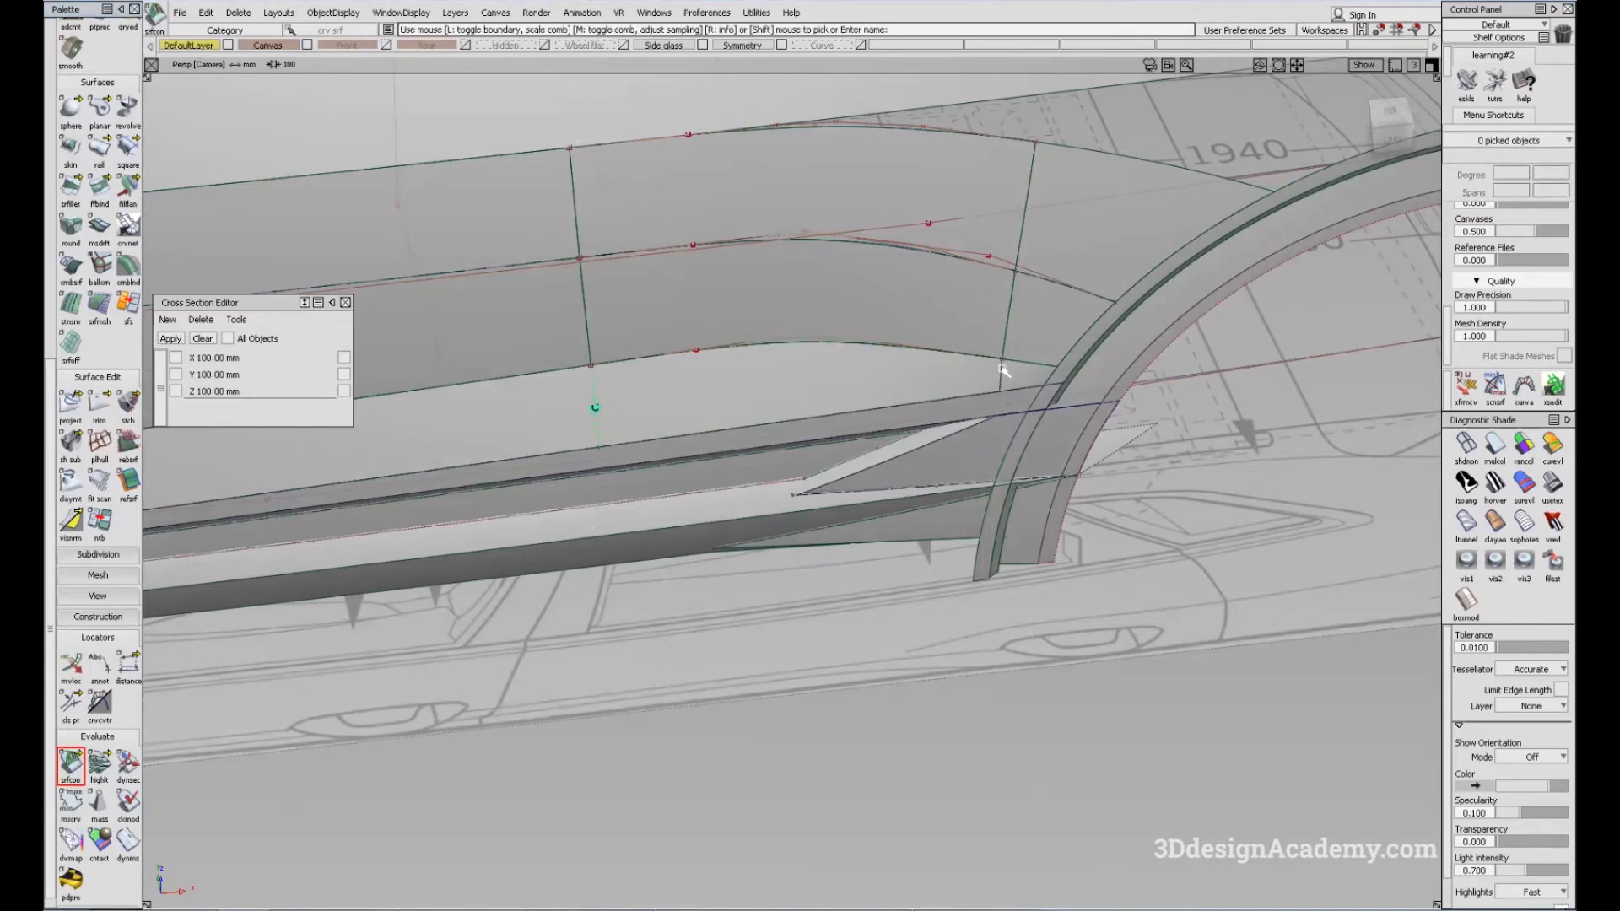
left_click(1000, 377)
left_click_drag(615, 466, 656, 382, "alt+shift")
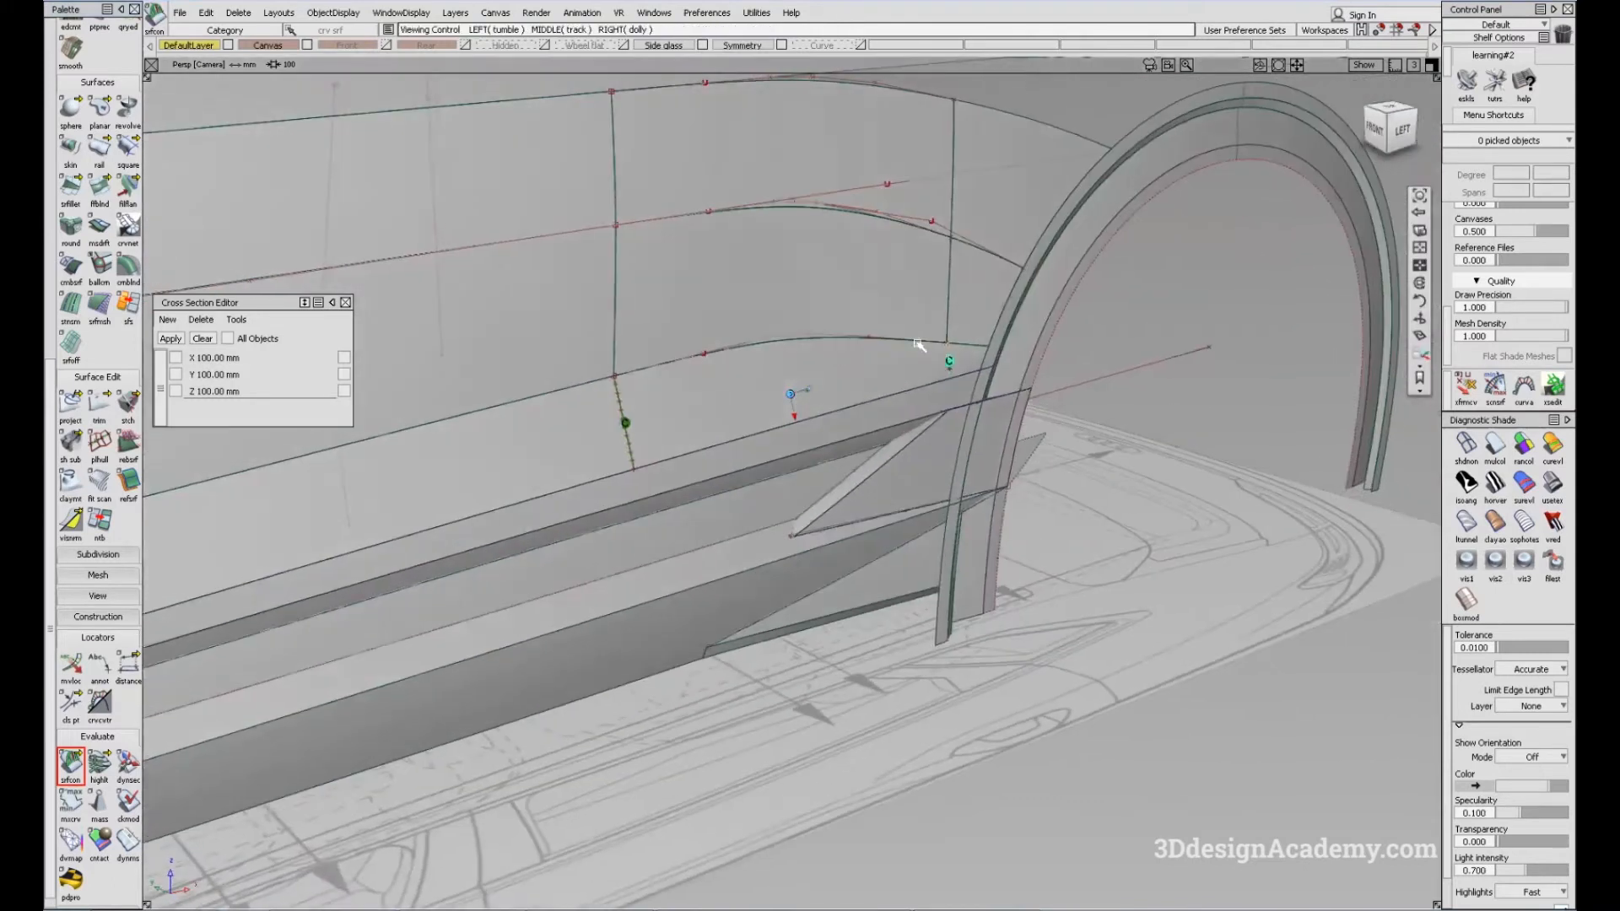
View the whole body side with plain shading and compare it with the side reference photo in Windows Photo Viewer
left_click_drag(862, 401, 666, 370, "alt+shift")
left_click_drag(937, 487, 874, 426, "ctrl+shift")
right_click_drag(1012, 409, 937, 408, "alt+shift")
left_click_drag(937, 407, 897, 481, "alt+shift")
right_click_drag(897, 481, 961, 473, "ctrl+shift")
right_click_drag(1122, 443, 1046, 422, "alt+shift")
left_click_drag(1046, 421, 1059, 430, "alt+shift")
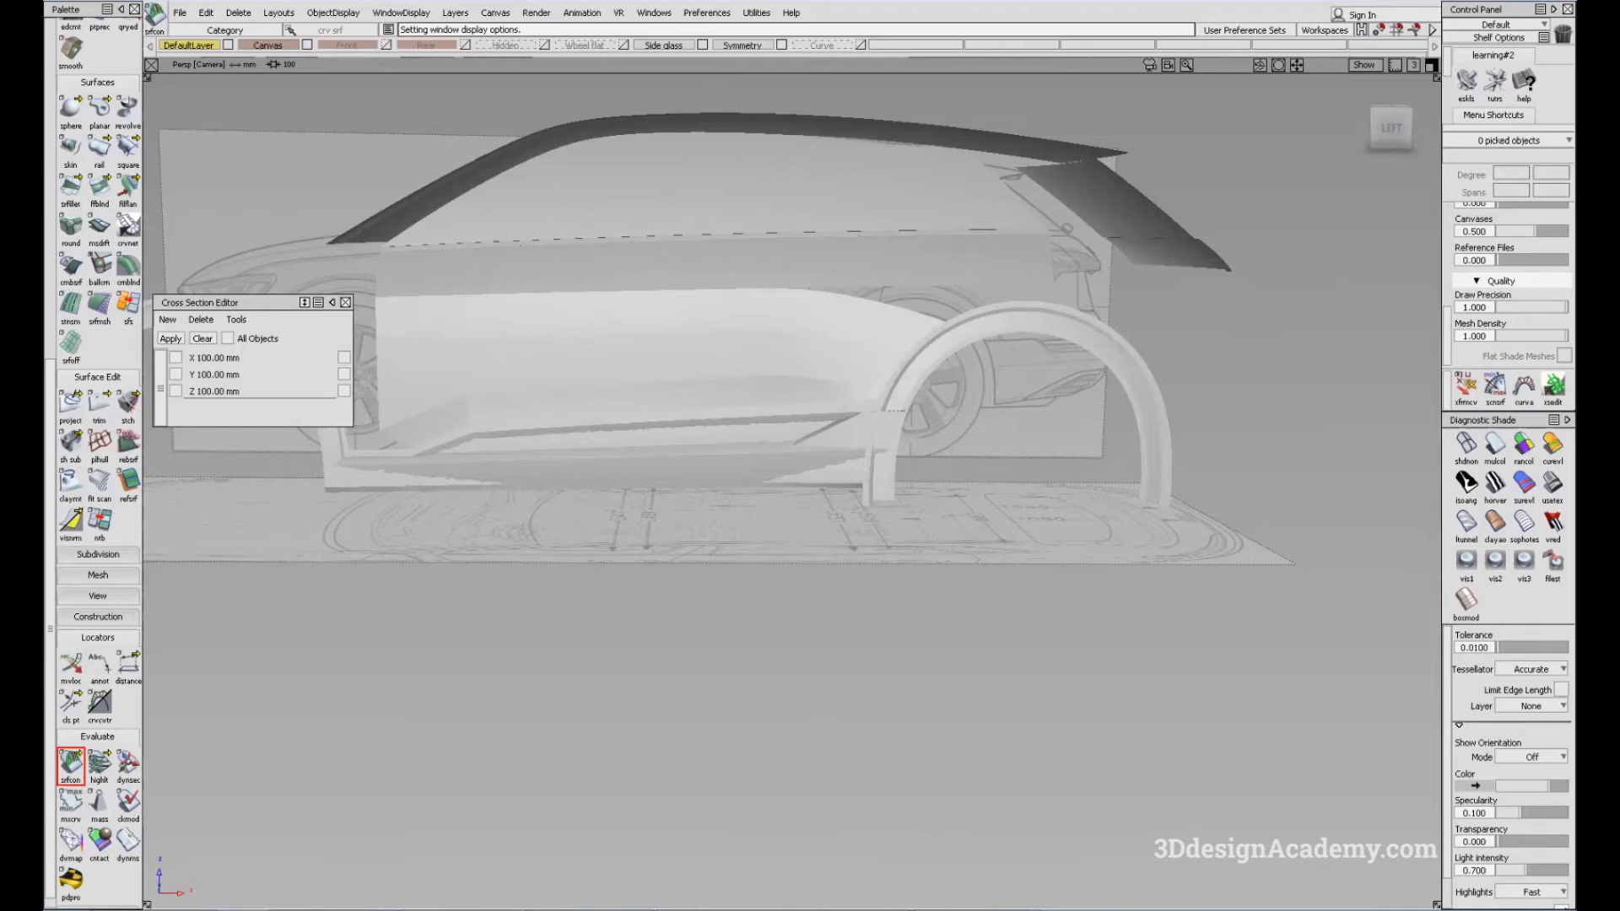
key("alt+Tab")
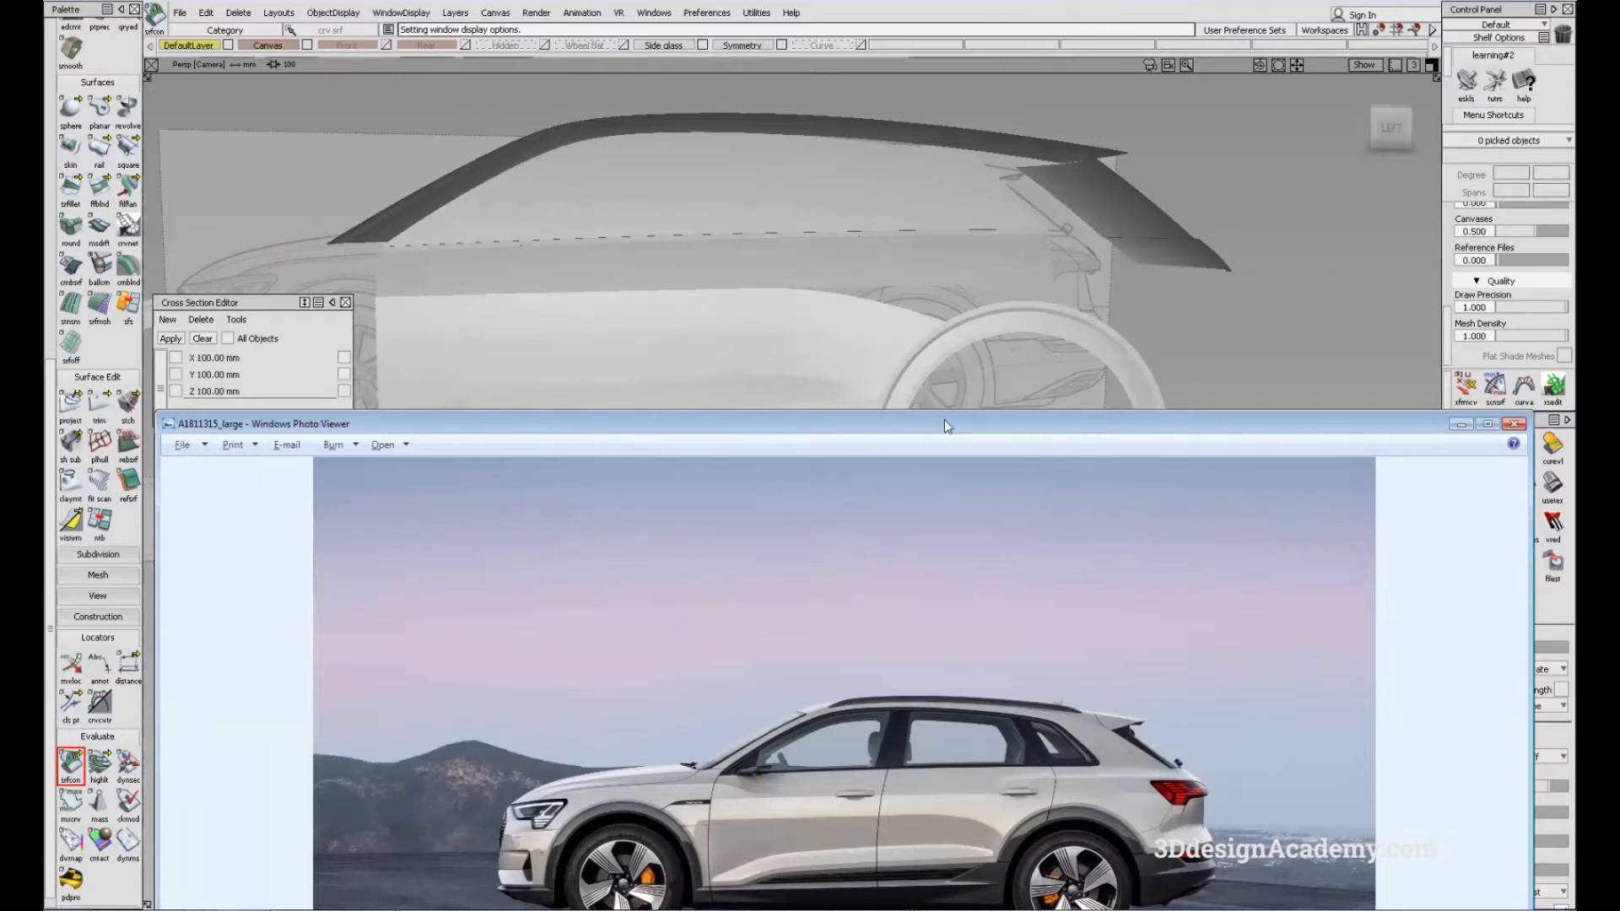
key("alt+Tab")
Shade the body side with the Showroom reflection map, framed on the transition ahead of the rear wheel arch
mouse_move(793, 350)
left_mouse_down("alt+shift")
mouse_move(1088, 549)
mouse_move(822, 345)
mouse_move(828, 367)
left_mouse_up("alt+shift")
right_click_drag(828, 367, 835, 386, "alt+shift")
left_click_drag(962, 296, 1071, 193, "ctrl+shift")
left_click(784, 410)
left_click_drag(785, 410, 835, 380, "alt+shift")
right_click_drag(835, 380, 821, 337, "alt+shift")
left_click(821, 336)
left_click(1552, 484)
left_click_drag(881, 575, 619, 423, "alt+shift")
key("F12")
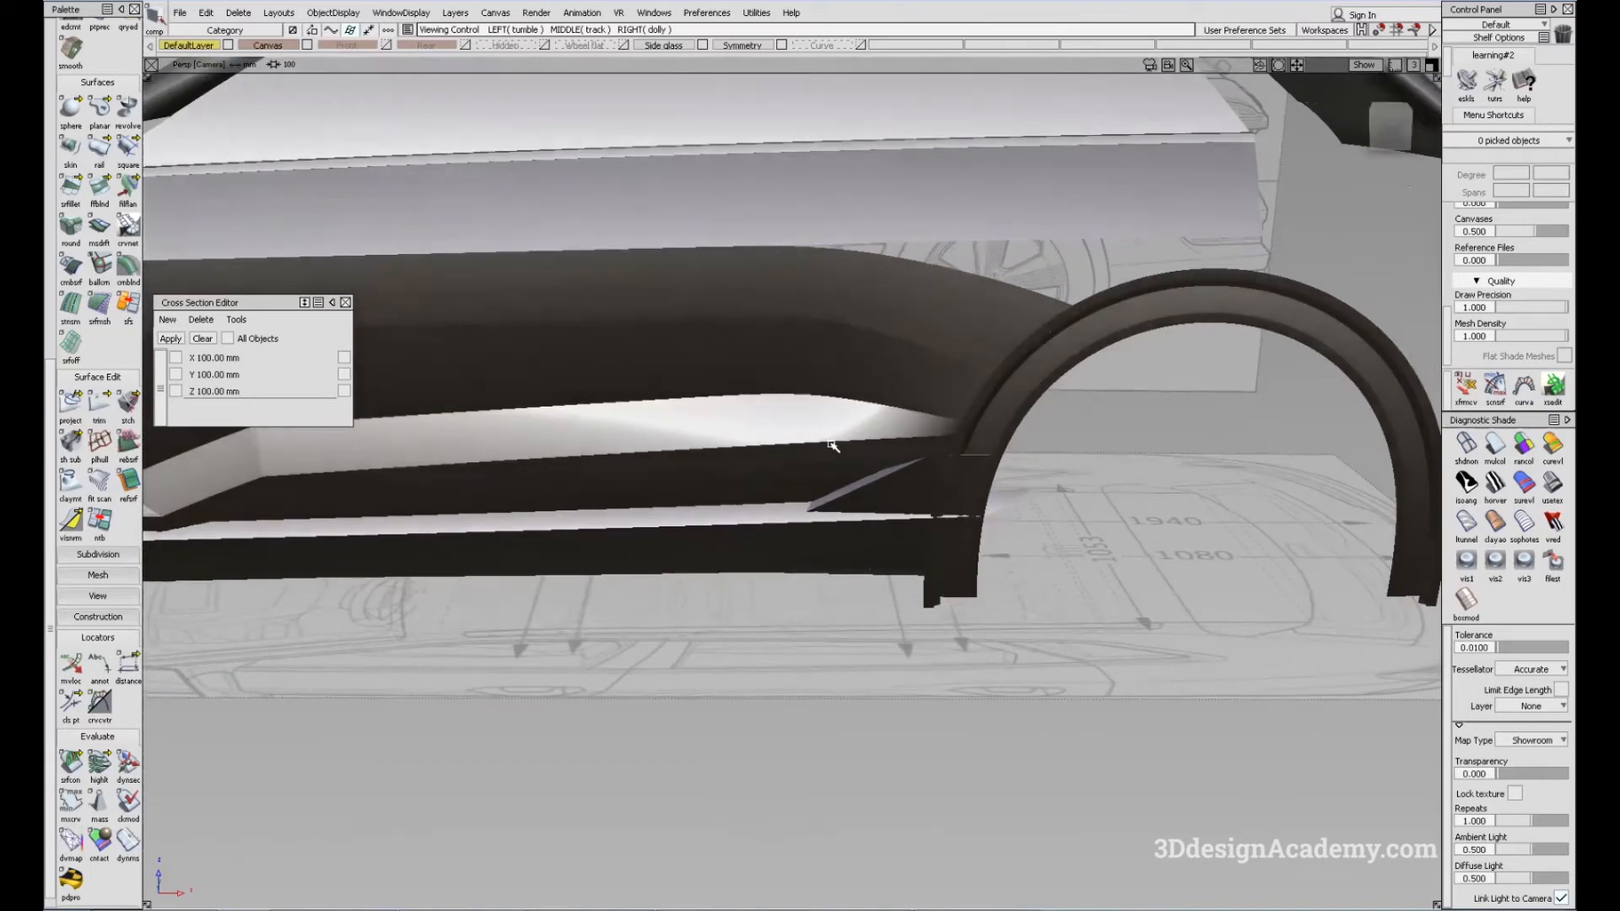
Examine the reflections across the transition and sill surfaces and compare them with the side reference photo in Windows Photo Viewer
left_click_drag(890, 411, 648, 408, "alt+shift")
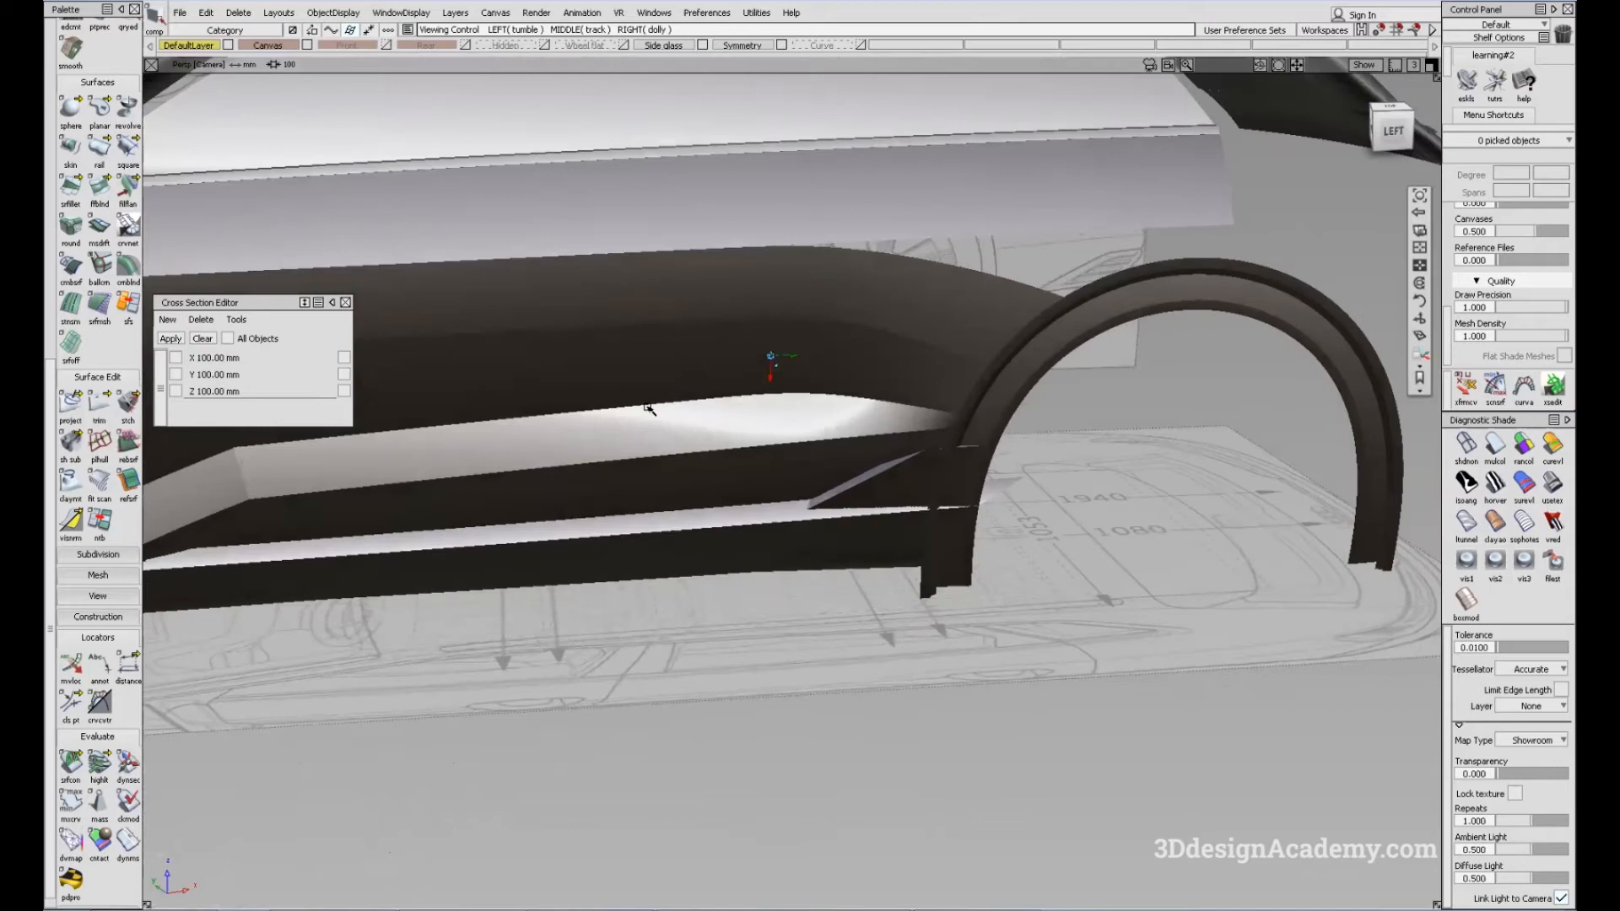
left_click_drag(385, 451, 527, 456, "alt+shift")
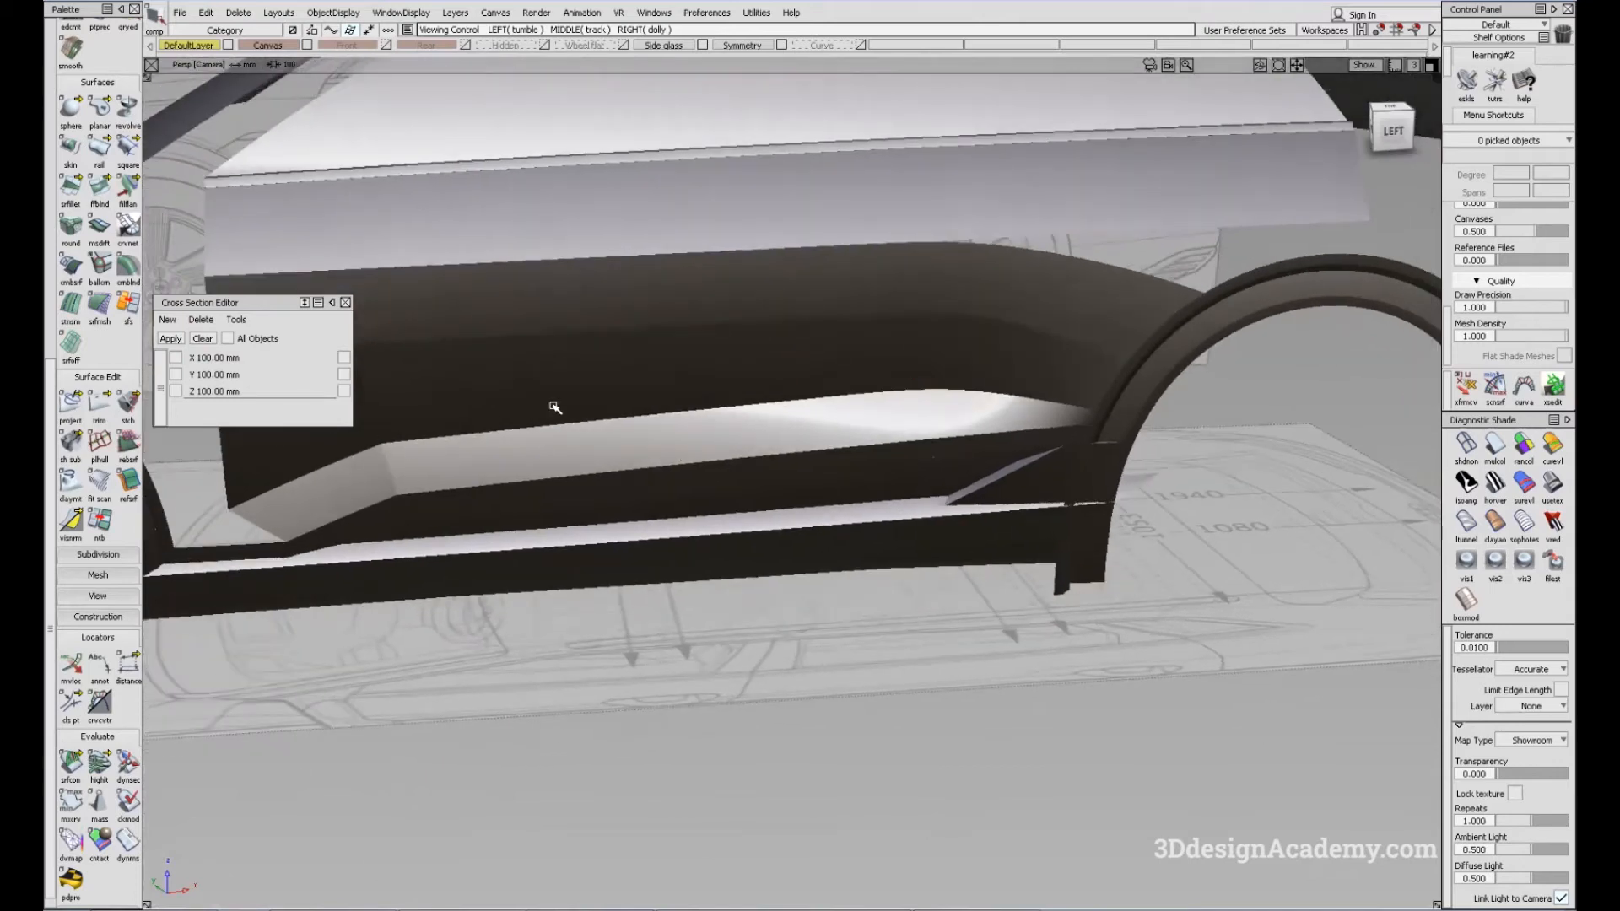
left_click_drag(929, 440, 1110, 599, "alt+shift")
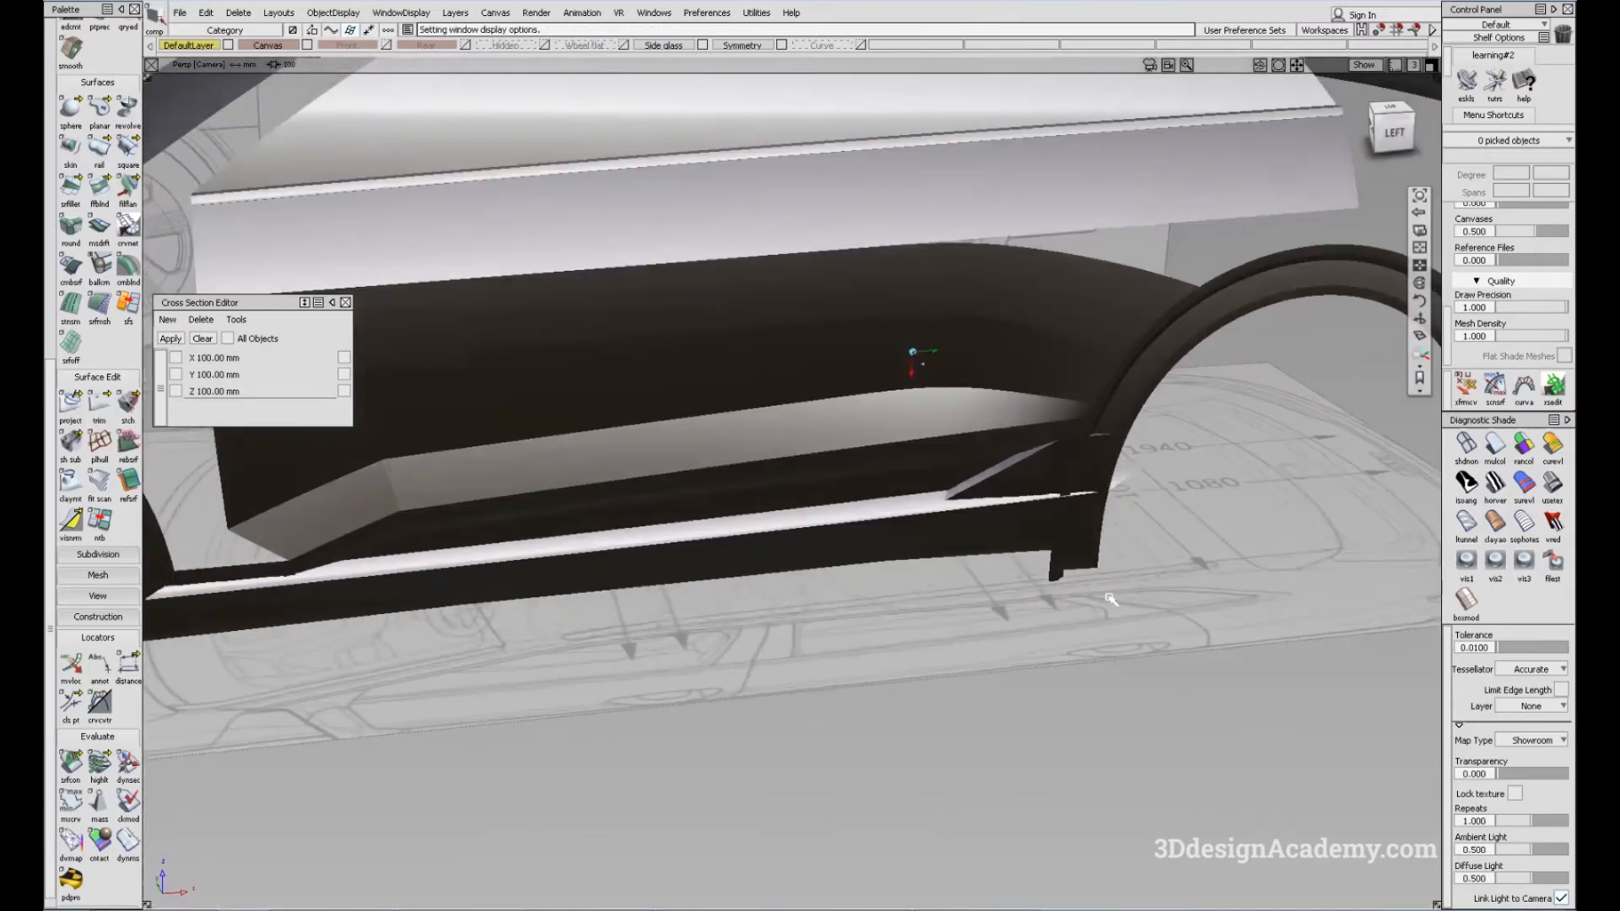
mouse_move(1009, 658)
left_mouse_down("ctrl+shift")
mouse_move(983, 535)
mouse_move(1009, 585)
mouse_move(928, 524)
left_mouse_up("ctrl+shift")
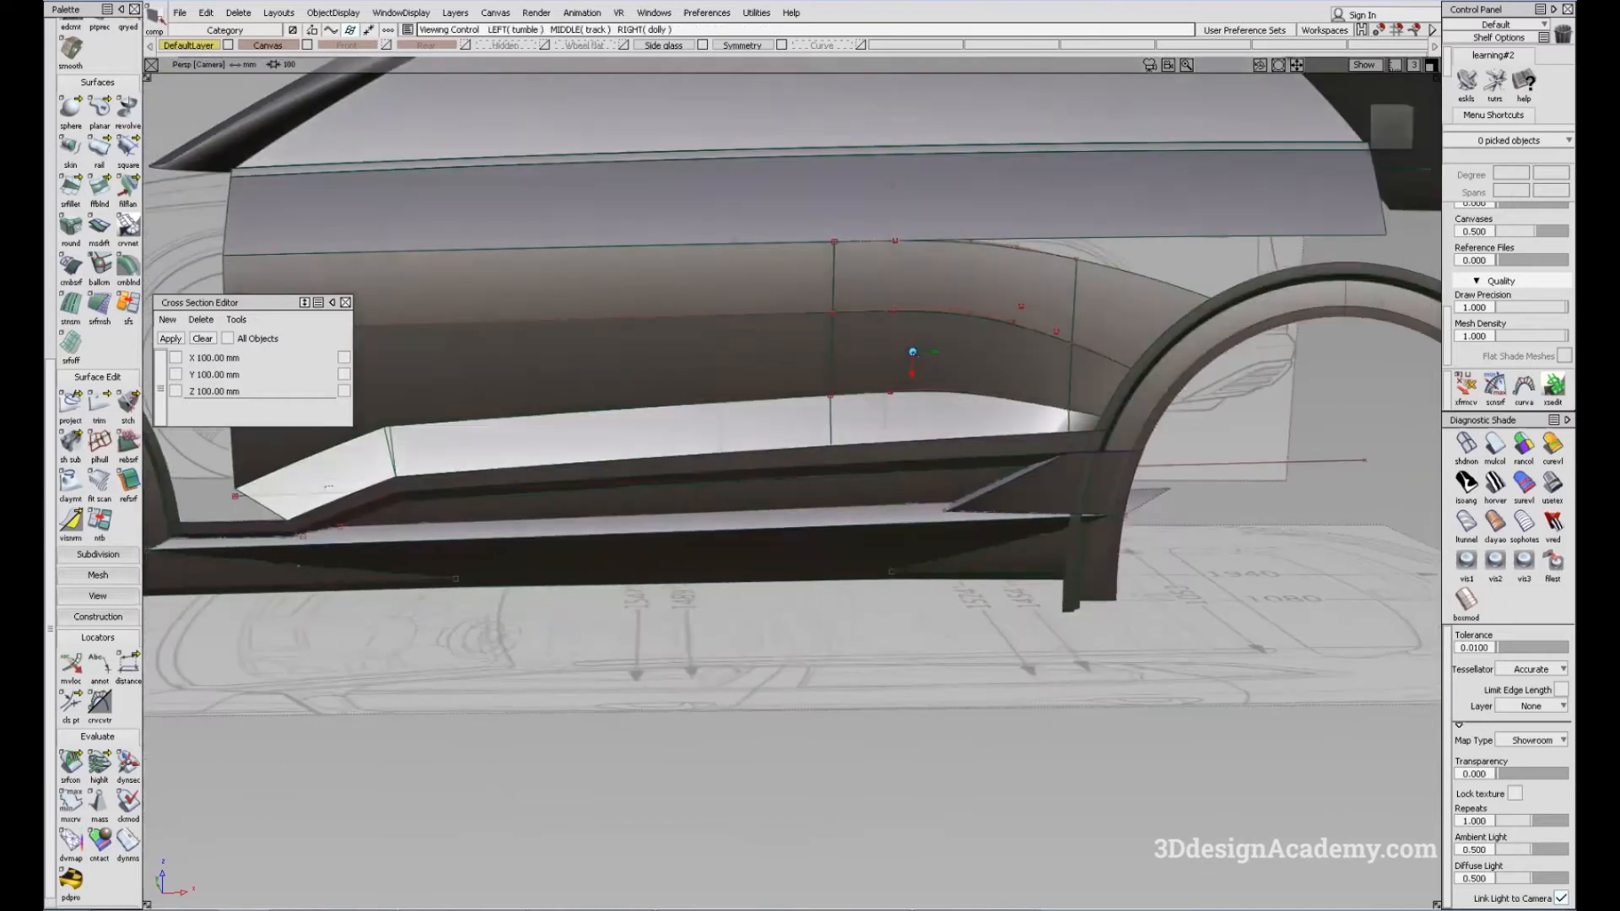
key("alt+Tab")
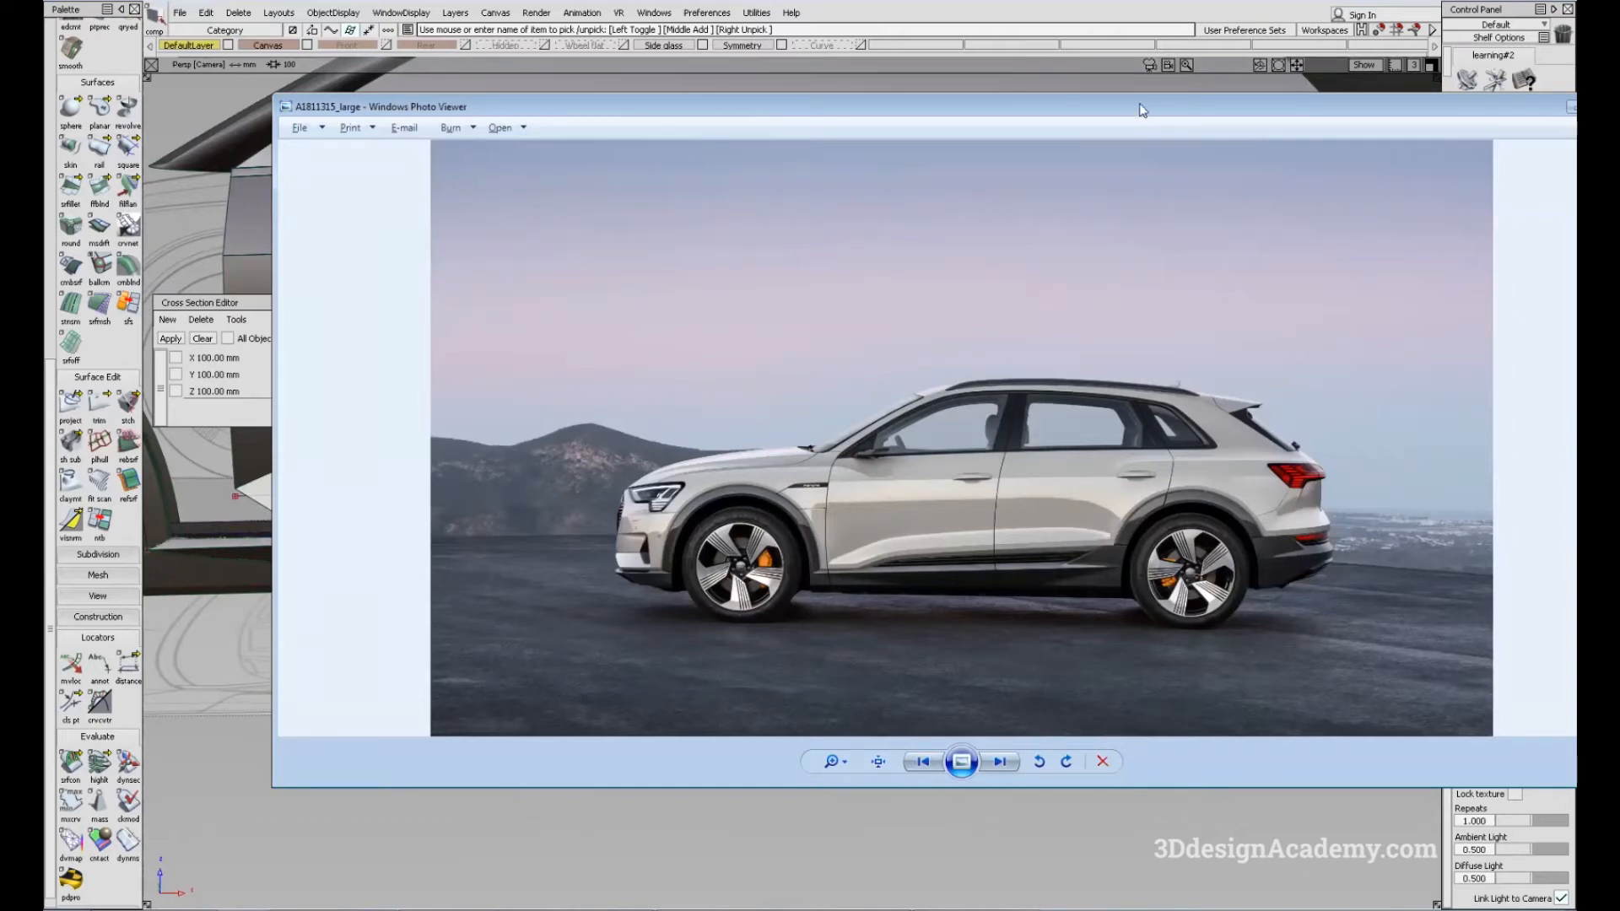
left_click(1571, 107)
Delete the construction history of the three transition surfaces ahead of the rear wheel arch
left_click_drag(685, 468, 857, 380, "alt+shift")
right_click_drag(857, 380, 1047, 314, "alt+shift")
left_click(986, 347)
left_click(973, 371)
left_click(969, 411)
left_click(238, 13)
left_click(258, 54)
left_click(1016, 536)
Switch back to multi-colour shading, show the grid and inspect the body side from several angles
left_click(1489, 447)
mouse_move(928, 421)
left_mouse_down("alt+shift")
mouse_move(912, 625)
mouse_move(863, 442)
left_mouse_up("alt+shift")
key("ctrl+g")
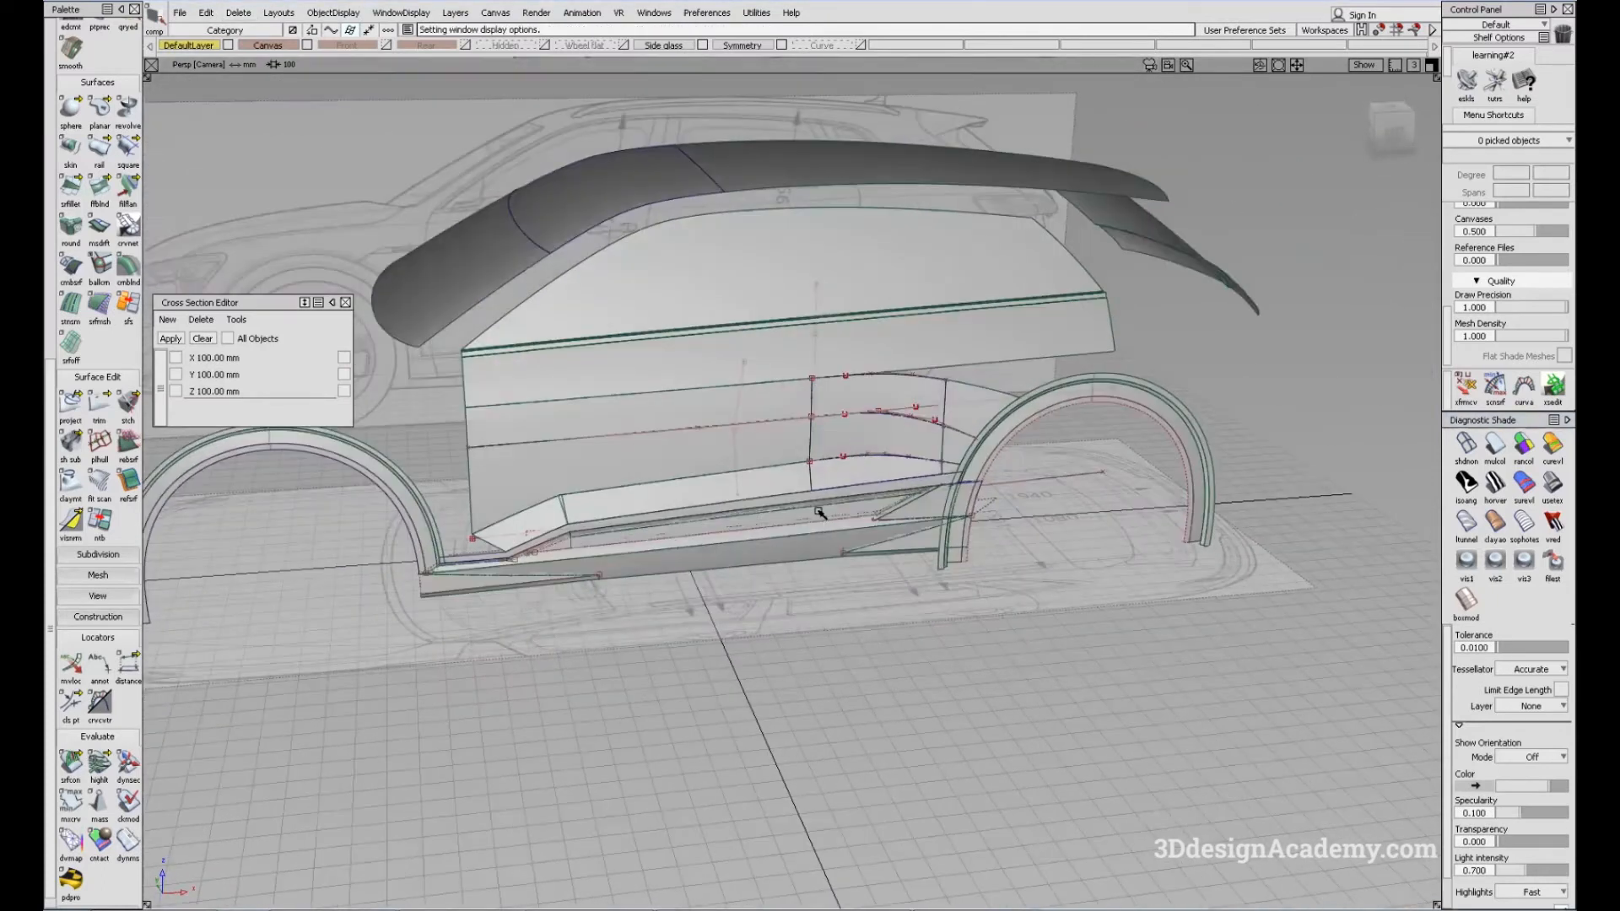
left_click(740, 441, "alt+shift")
left_click_drag(740, 442, 772, 444, "alt+shift")
right_click_drag(772, 445, 821, 448, "alt+shift")
middle_click_drag(760, 448, 747, 447, "alt+shift")
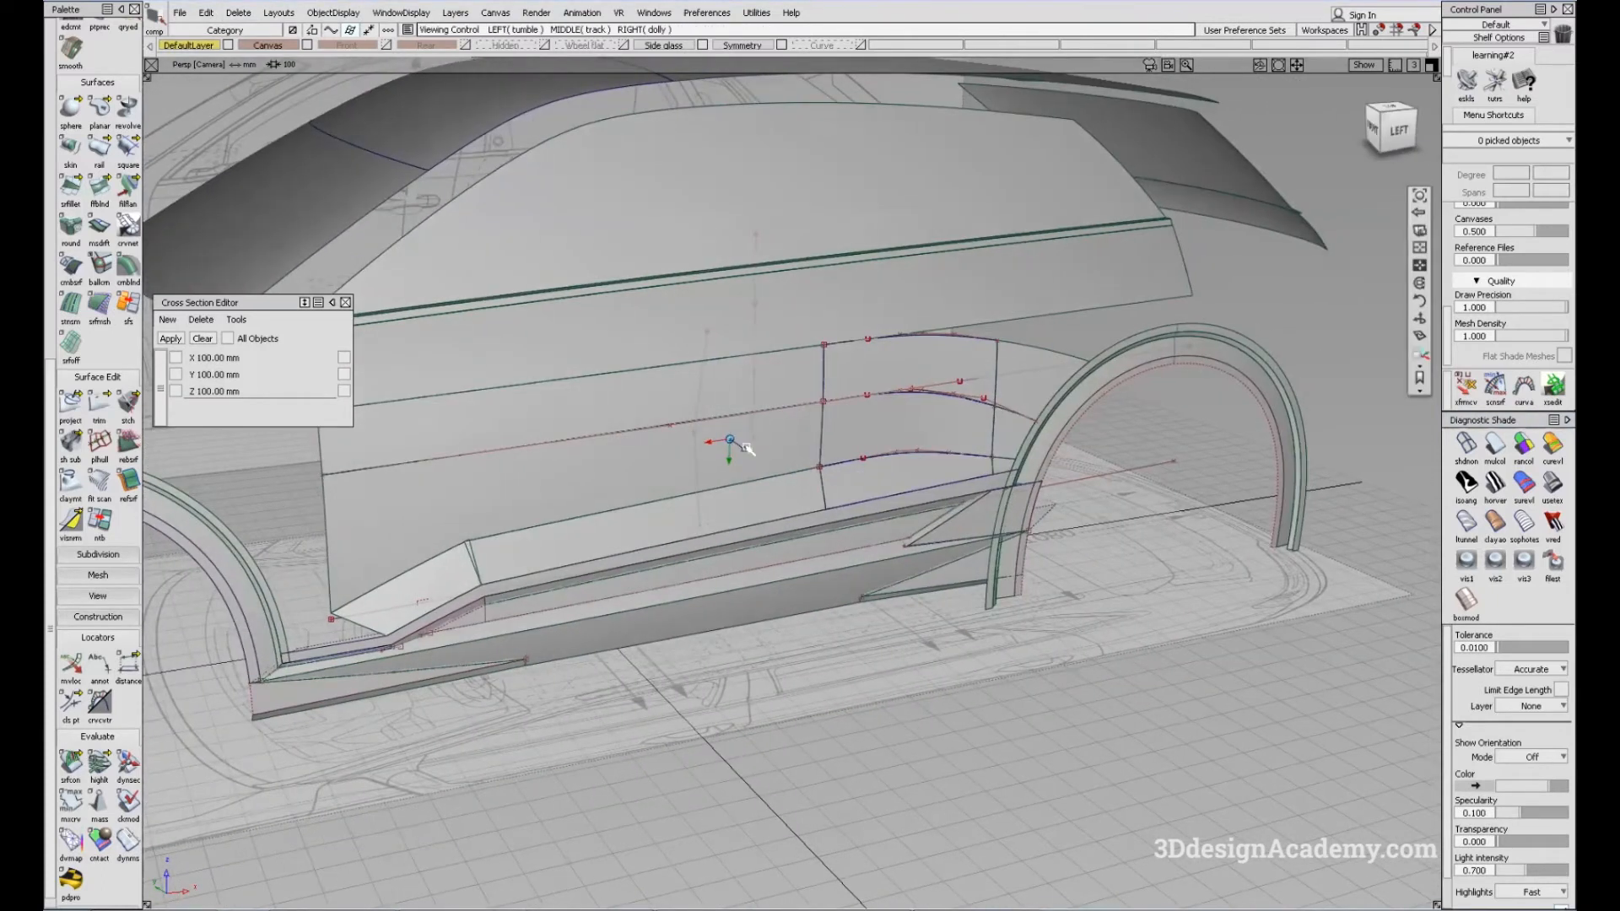
left_click_drag(746, 447, 766, 425, "alt+shift")
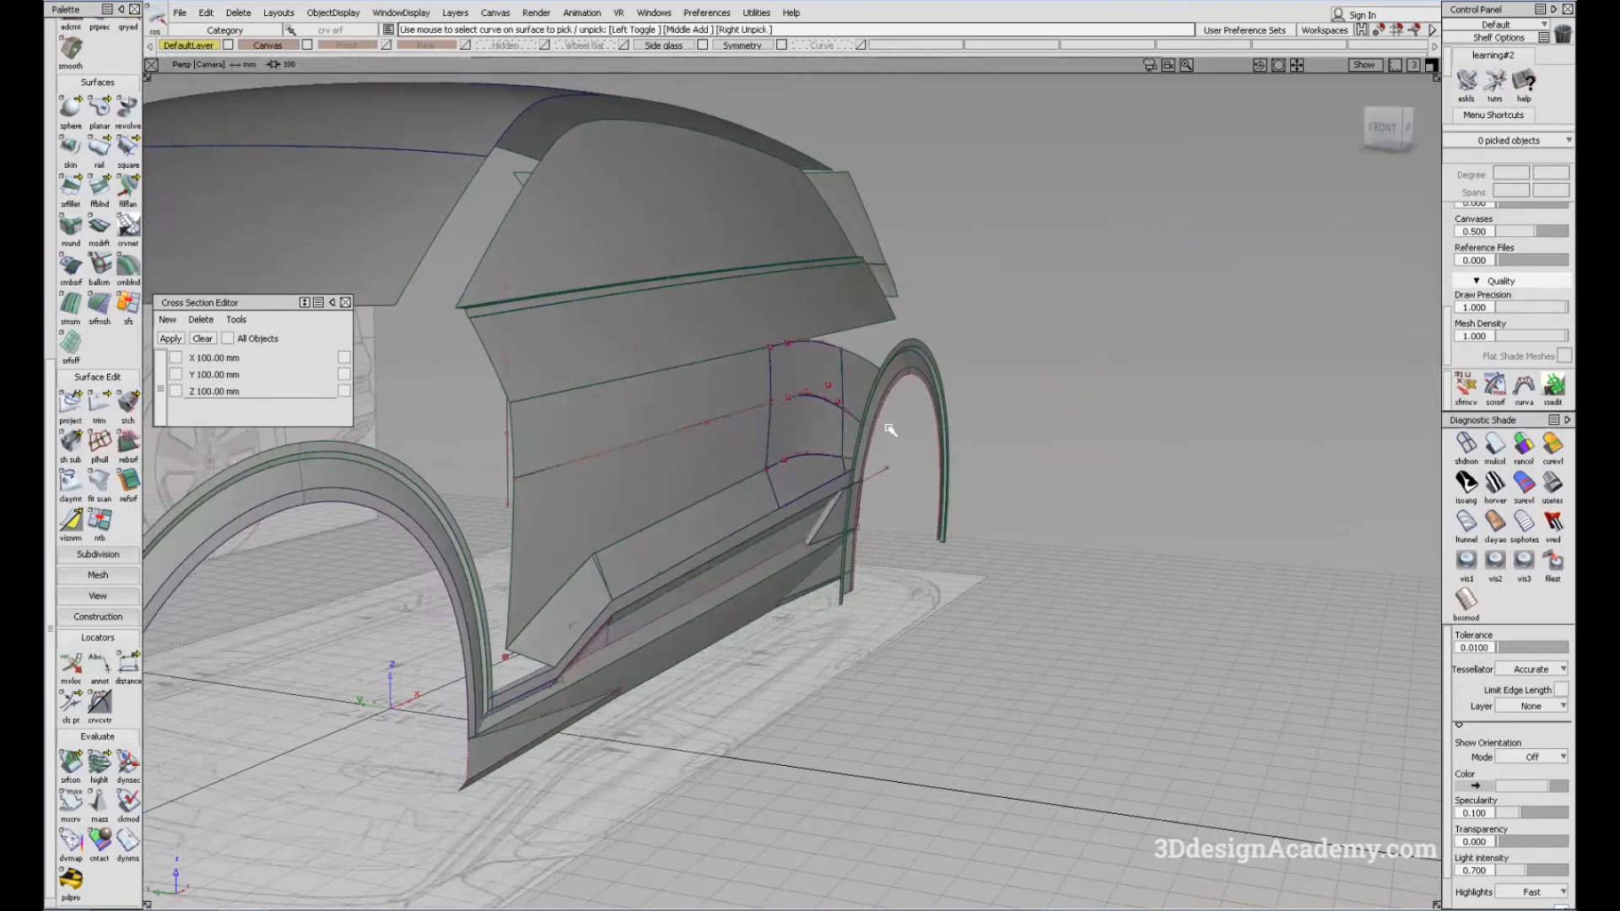
left_click_drag(837, 411, 622, 405, "alt+shift")
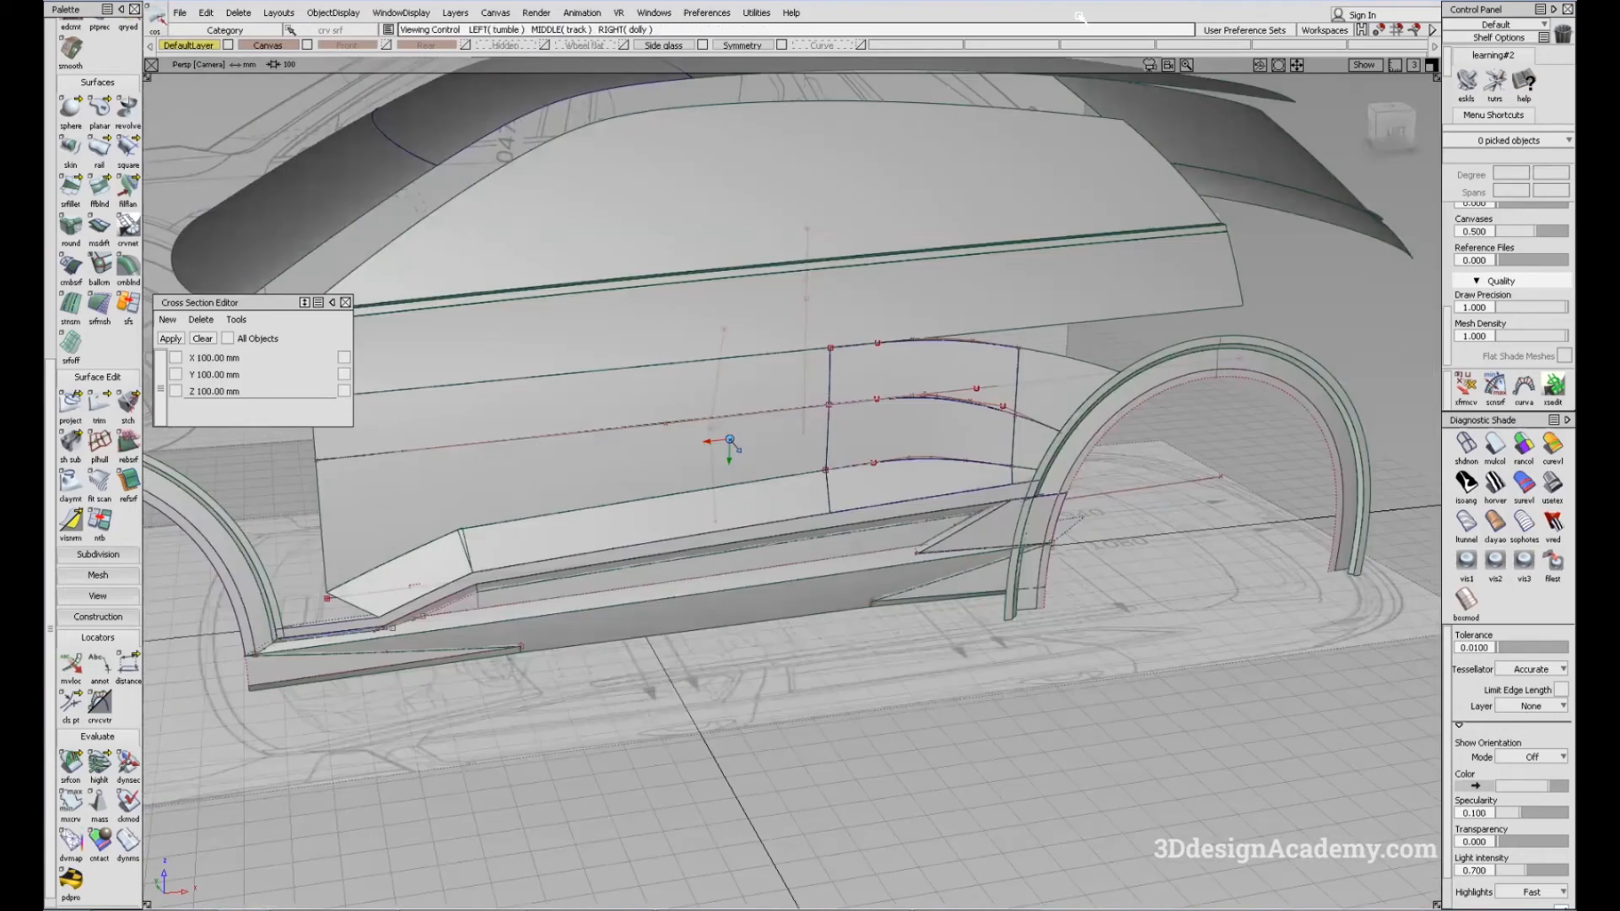
left_click_drag(658, 628, 580, 639, "alt+shift")
mouse_move(580, 637)
left_mouse_down("ctrl+shift")
mouse_move(484, 434)
mouse_move(363, 371)
left_mouse_up("ctrl+shift")
Build a G2 chord-type surface fillet with a chordal length of 200 between the upper and lower side panels, including their rear transitions
left_click(71, 186)
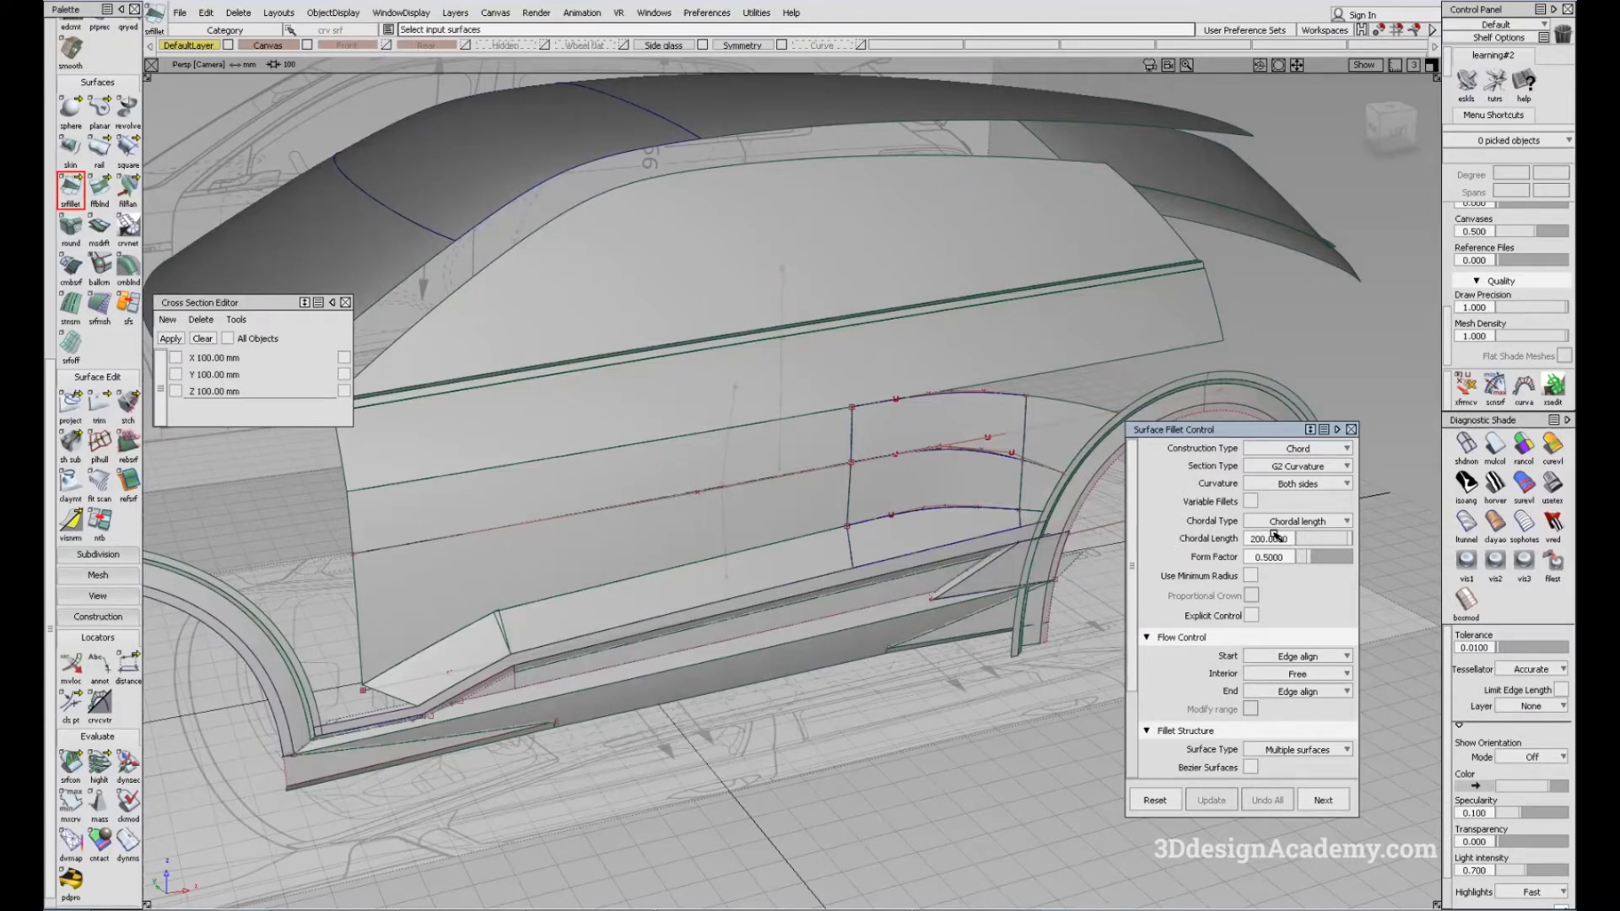
left_click_drag(716, 484, 728, 517, "alt+shift")
left_click(762, 453)
left_click(793, 419)
left_click(977, 402, "shift")
left_click_drag(951, 449, 856, 495, "alt+shift")
key("space")
Examine the new fillet surfaces along the body side and towards the rear wheel arch from several angles
left_click_drag(907, 610, 825, 461, "ctrl+shift")
right_click_drag(825, 596, 682, 547, "ctrl+shift")
left_click_drag(687, 506, 805, 422, "alt+shift")
right_click_drag(806, 421, 987, 376, "alt+shift")
mouse_move(987, 376)
middle_mouse_down("alt+shift")
mouse_move(1055, 403)
mouse_move(932, 474)
middle_mouse_up("alt+shift")
left_click(1002, 388, "alt+shift")
left_click_drag(1085, 388, 1231, 439, "alt+shift")
right_click_drag(1232, 438, 1055, 506, "alt+shift")
right_click_drag(1258, 530, 1134, 439, "ctrl+shift")
mouse_move(1130, 439)
left_mouse_down("alt+shift")
mouse_move(1200, 441)
mouse_move(819, 511)
left_mouse_up("alt+shift")
left_click_drag(898, 645, 852, 458, "ctrl+shift")
Project the door cut curve along the left view onto the side panels and fillet as a curve on surface
key("F6")
middle_click_drag(413, 496, 884, 552, "alt+shift")
left_click(71, 764)
left_click_drag(1038, 582, 1072, 314, "ctrl+shift")
left_click(1466, 444)
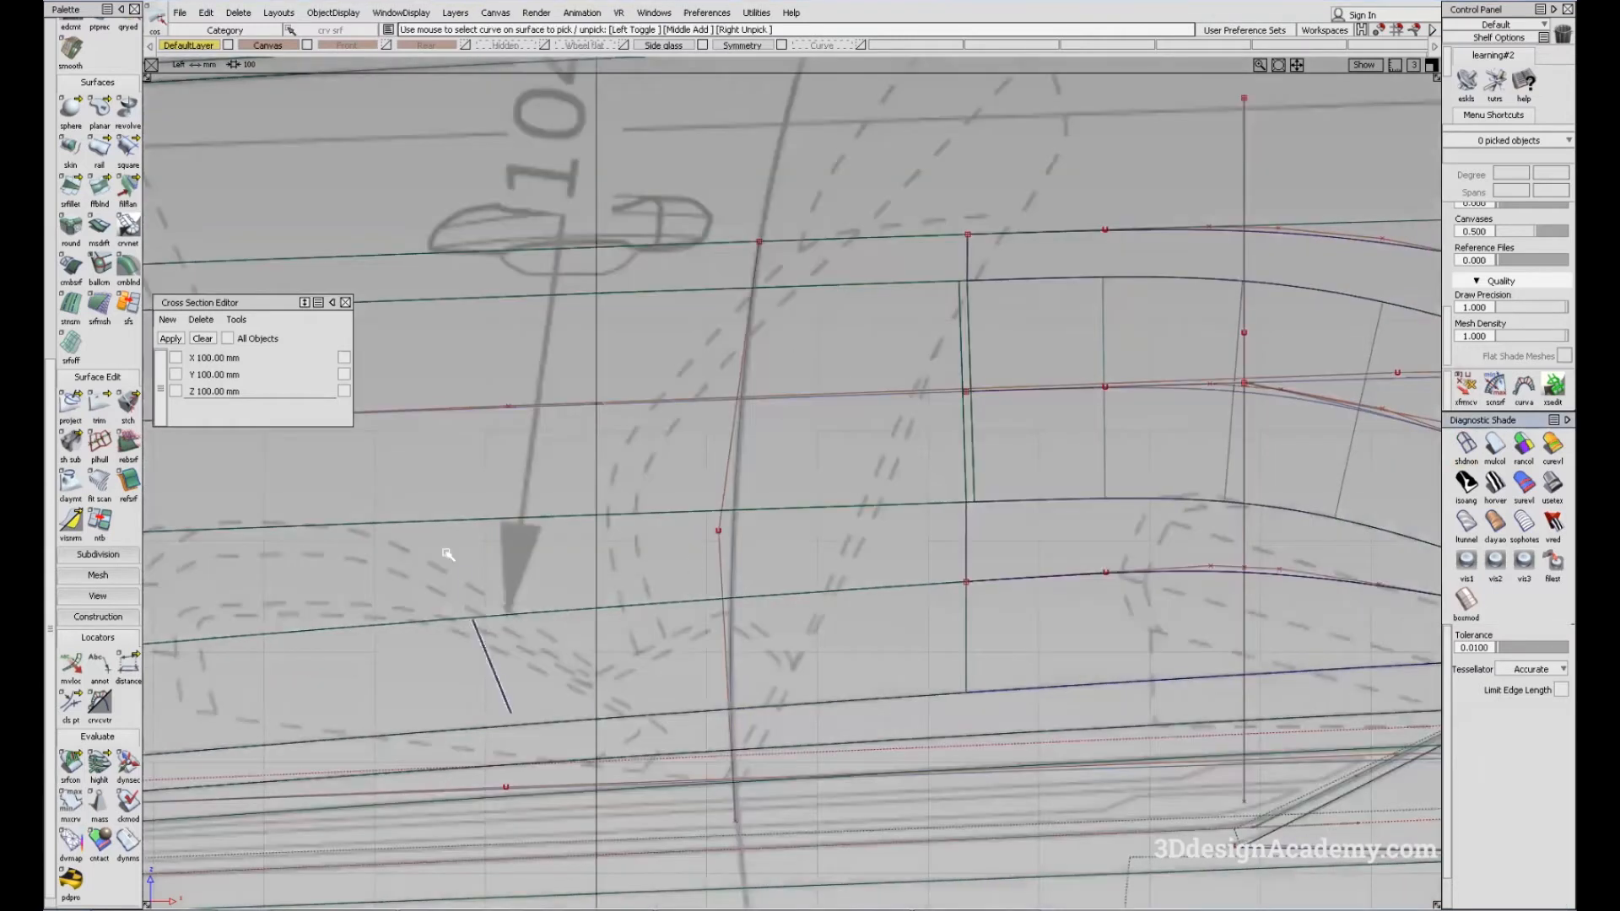
left_click(71, 403)
left_click(835, 459)
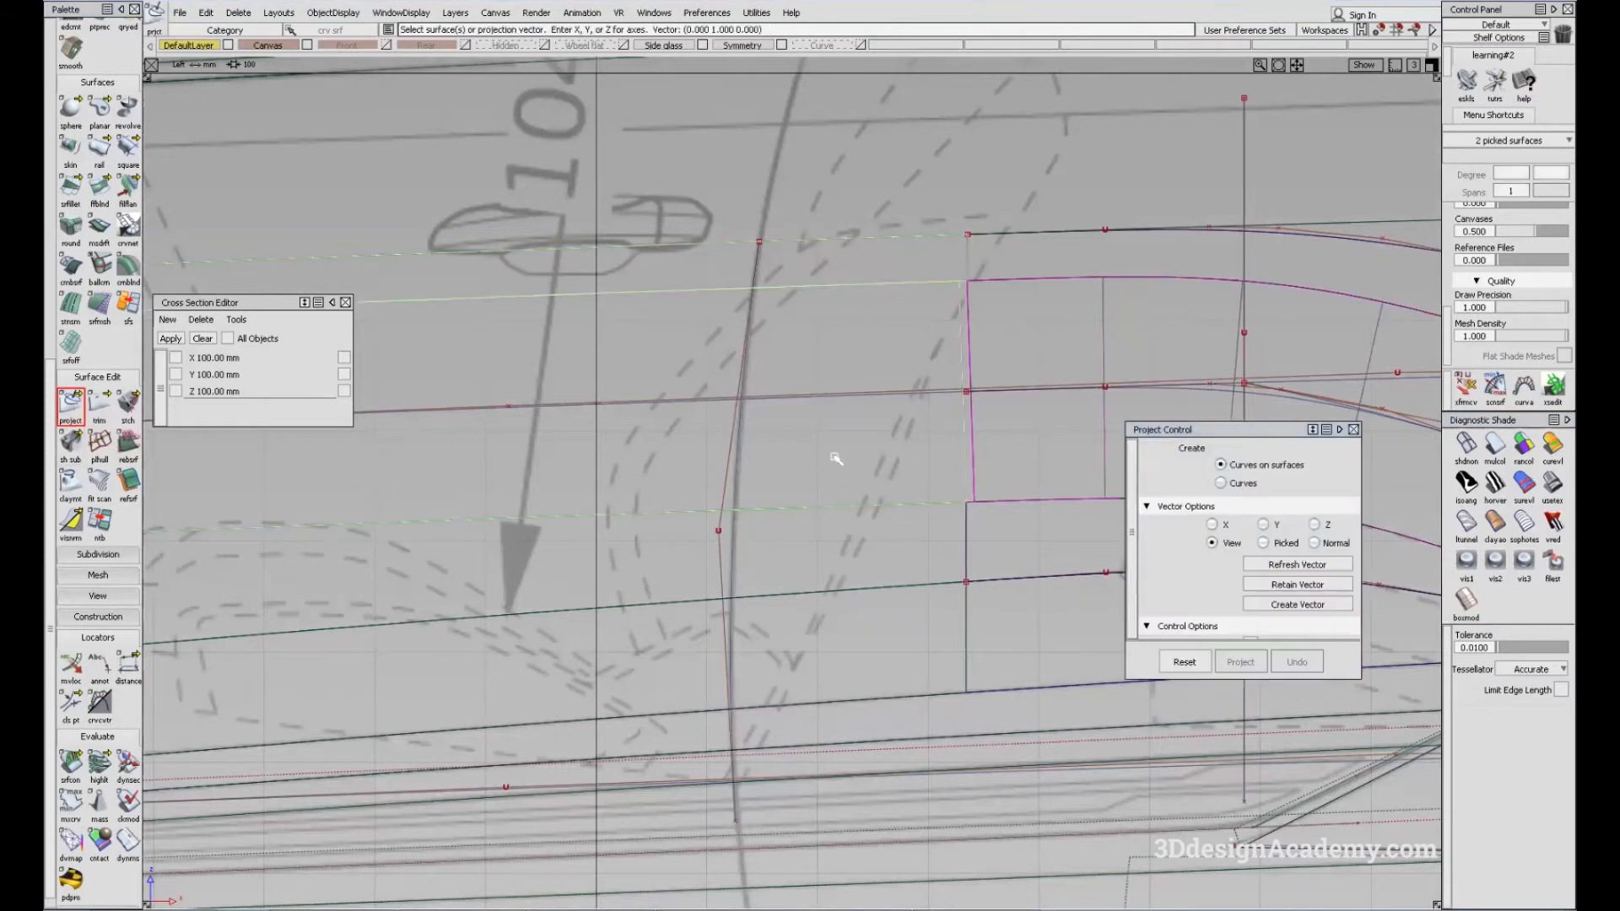
left_click(823, 558)
left_click_drag(709, 561, 839, 522)
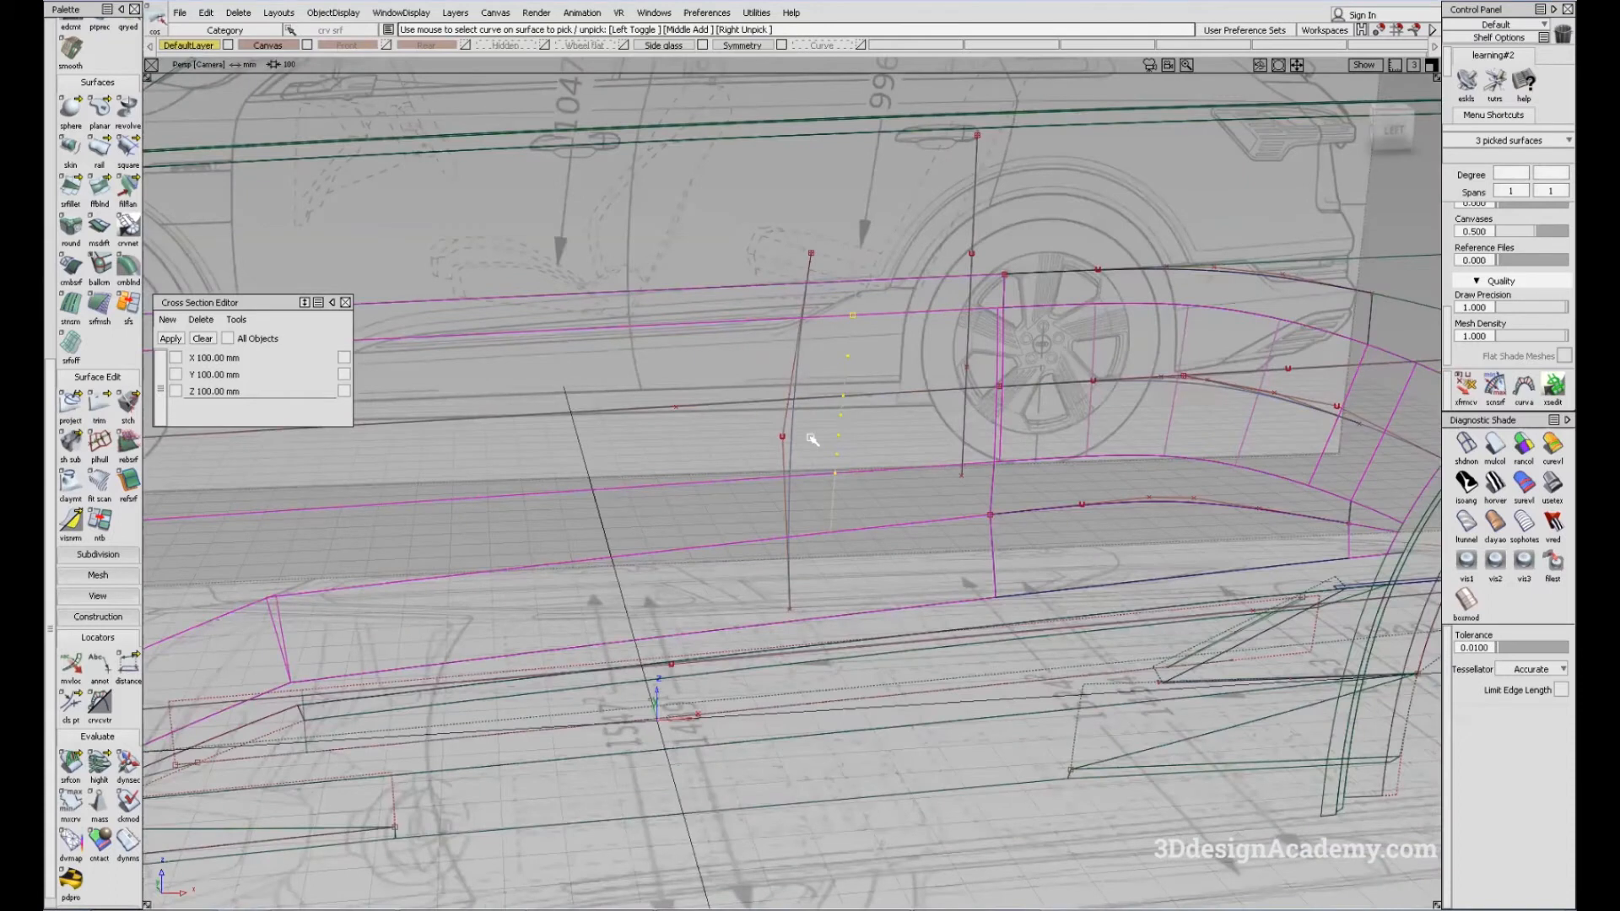
left_click_drag(813, 442, 933, 513, "alt+shift")
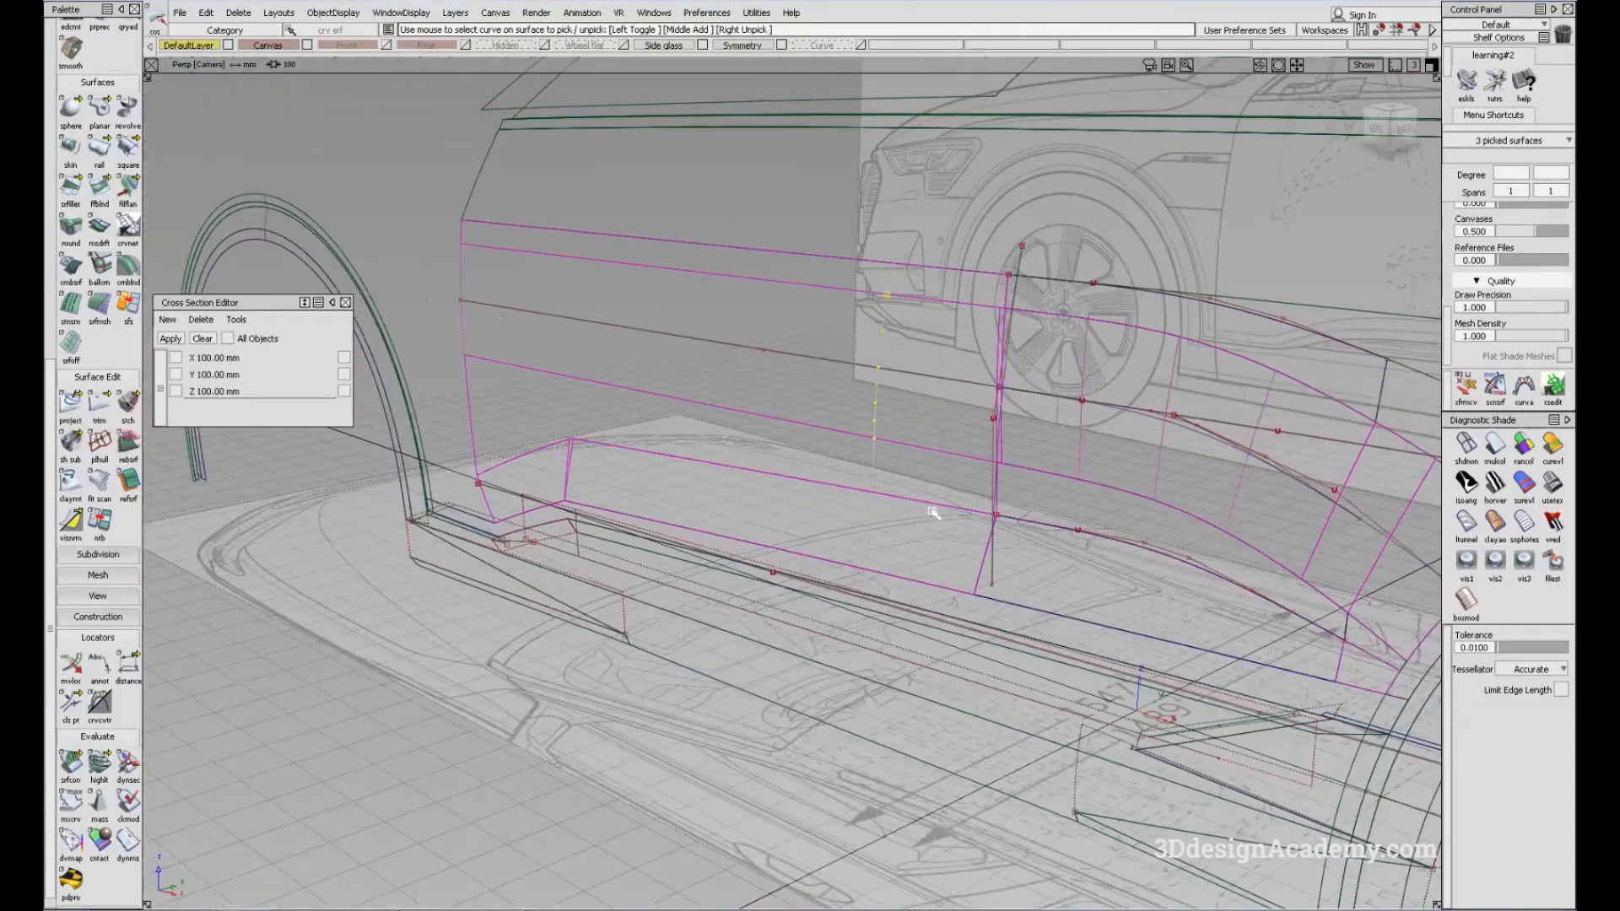
left_click_drag(1069, 491, 1068, 585, "ctrl+shift")
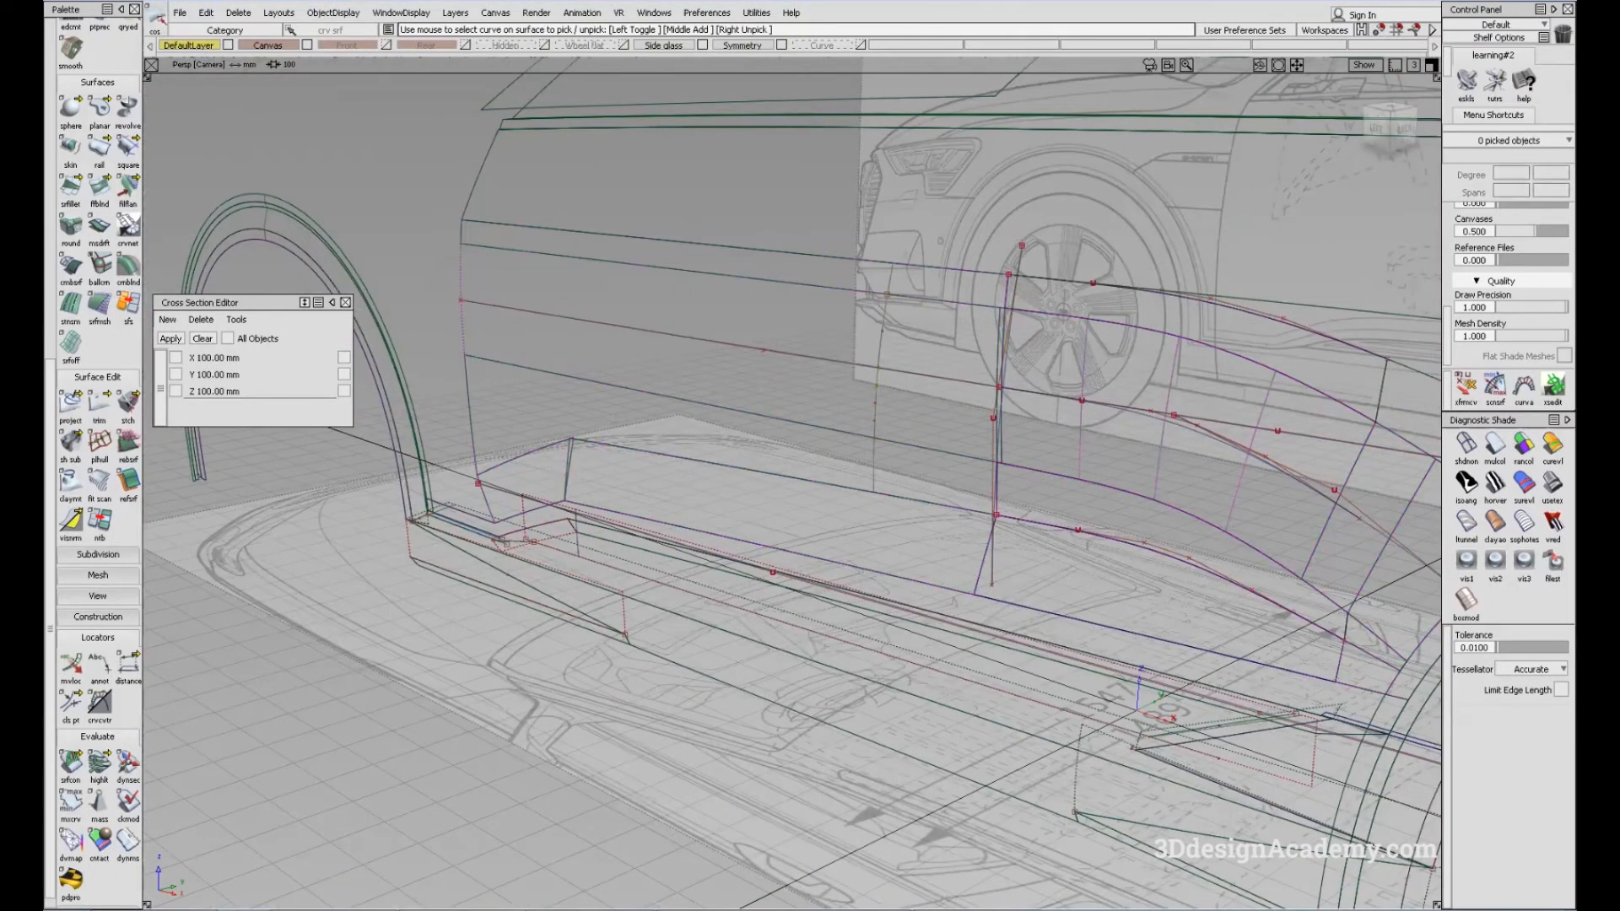
Study the door cut and lower side panel in the front and rear three-quarter reference photos in Windows Photo Viewer
key("alt+Tab")
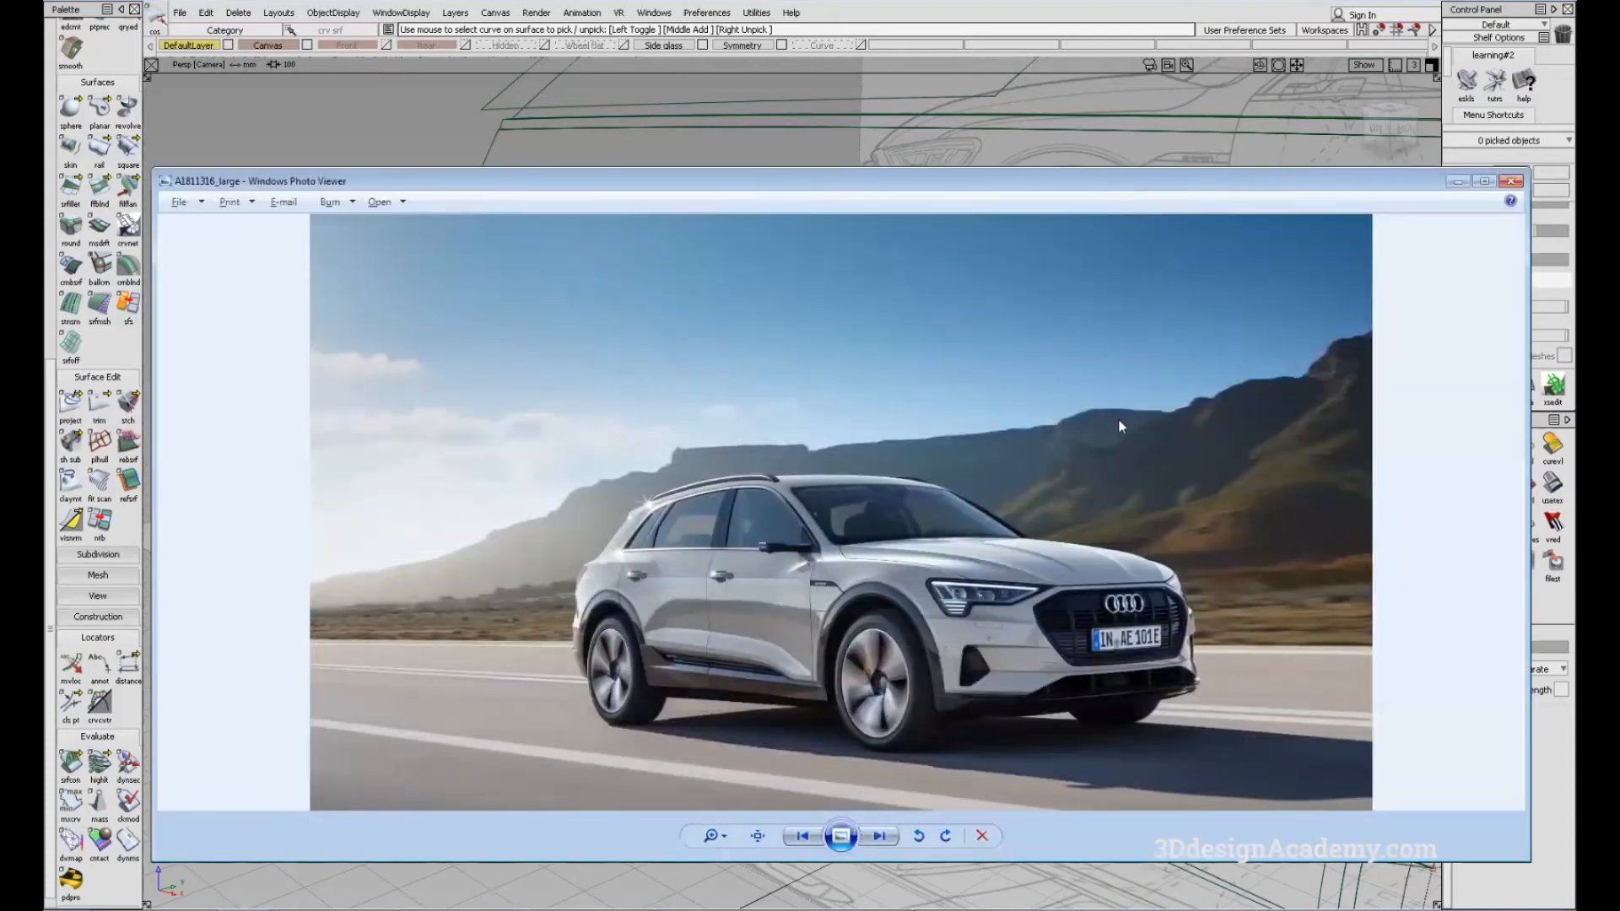
key("Right")
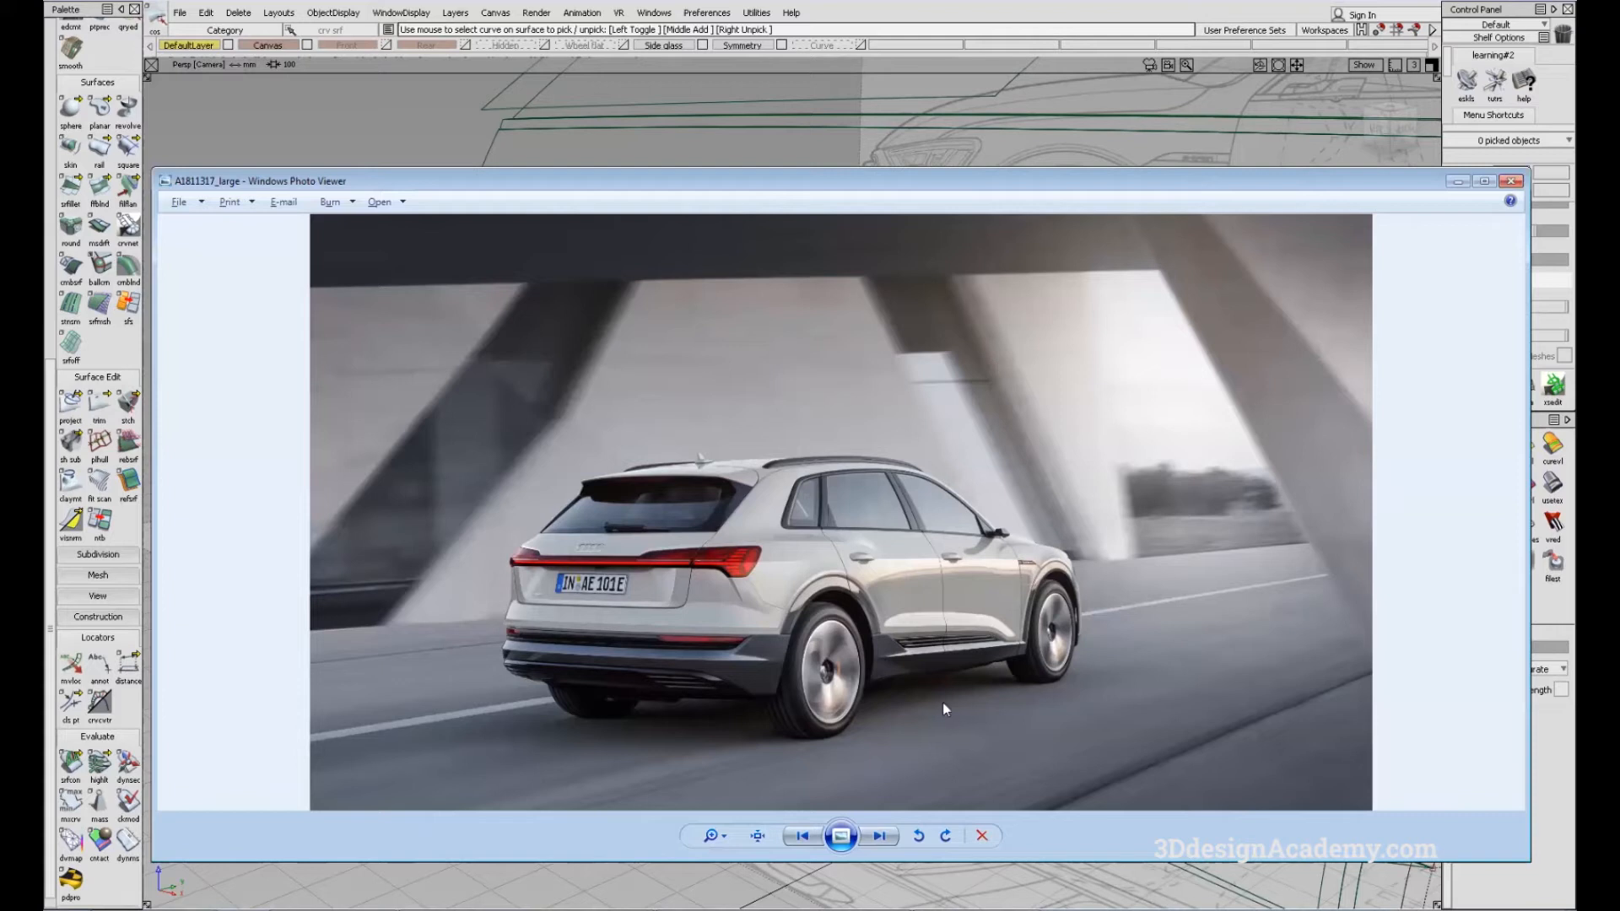
left_click(761, 842)
left_click_drag(1025, 629, 900, 486)
scroll(901, 486, "down", 4)
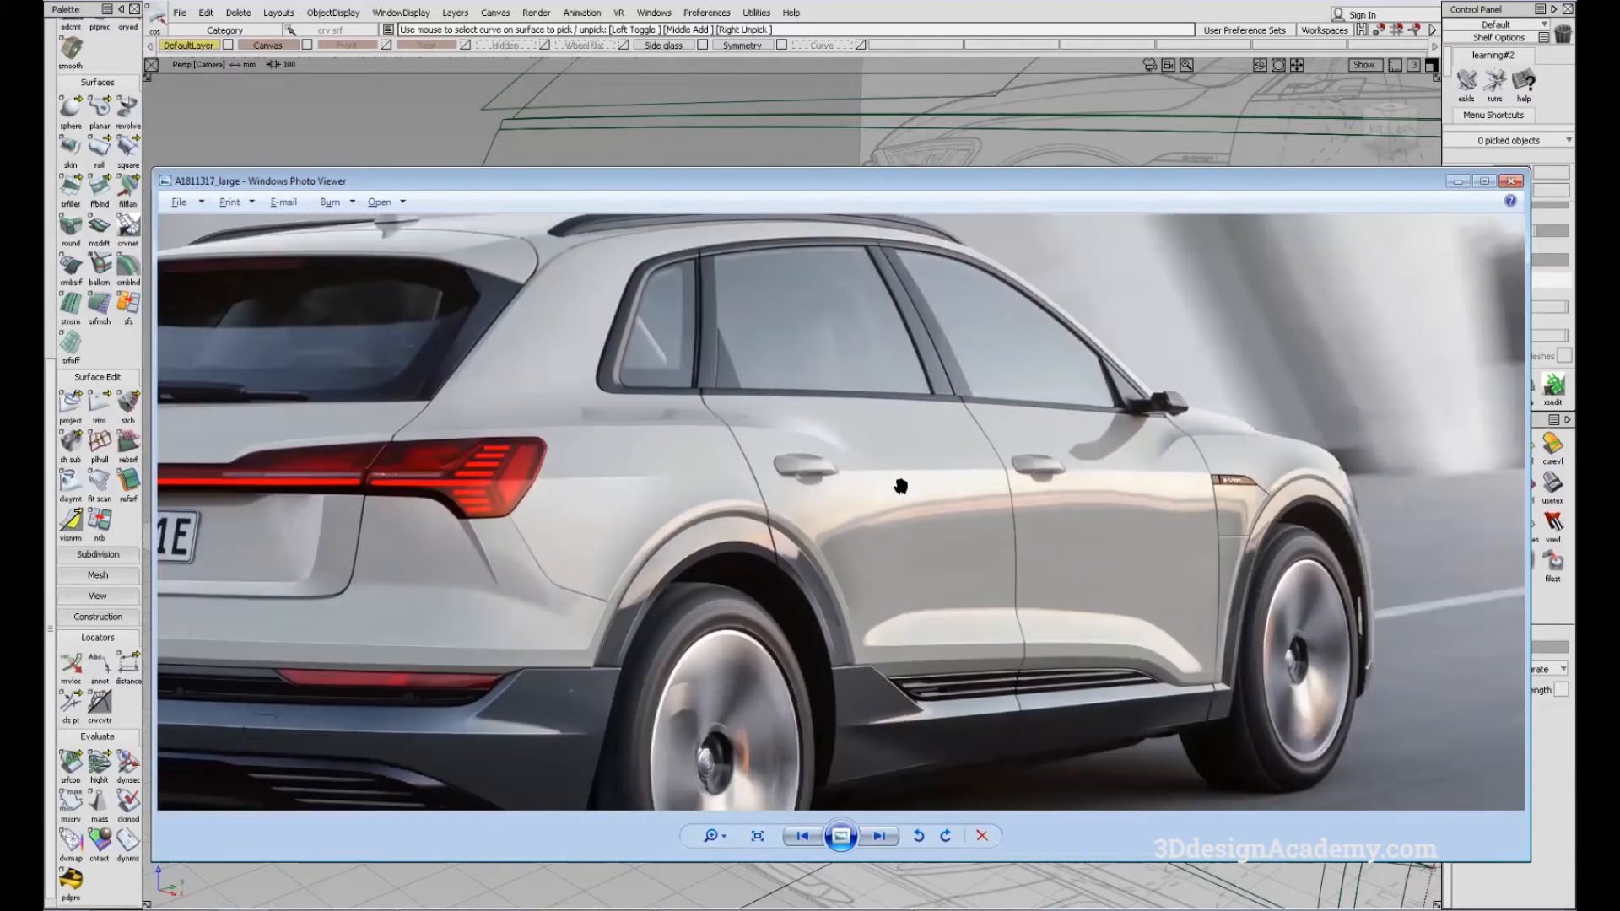
scroll(900, 487, "up", 2)
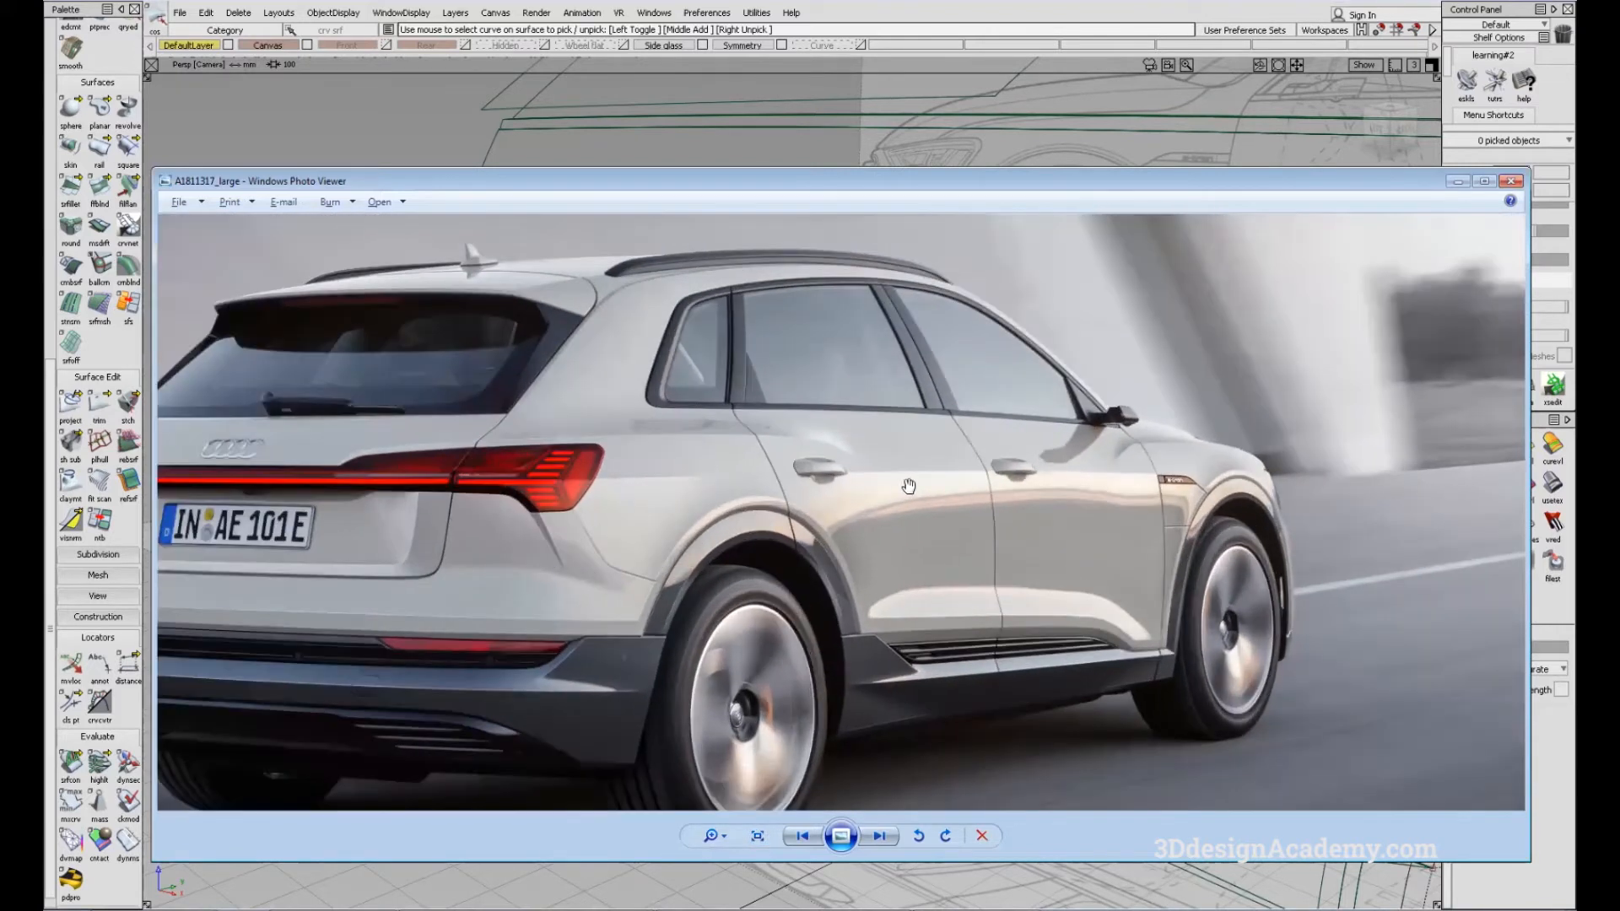
left_click(1068, 126)
left_click_drag(1015, 287, 971, 333, "alt+shift")
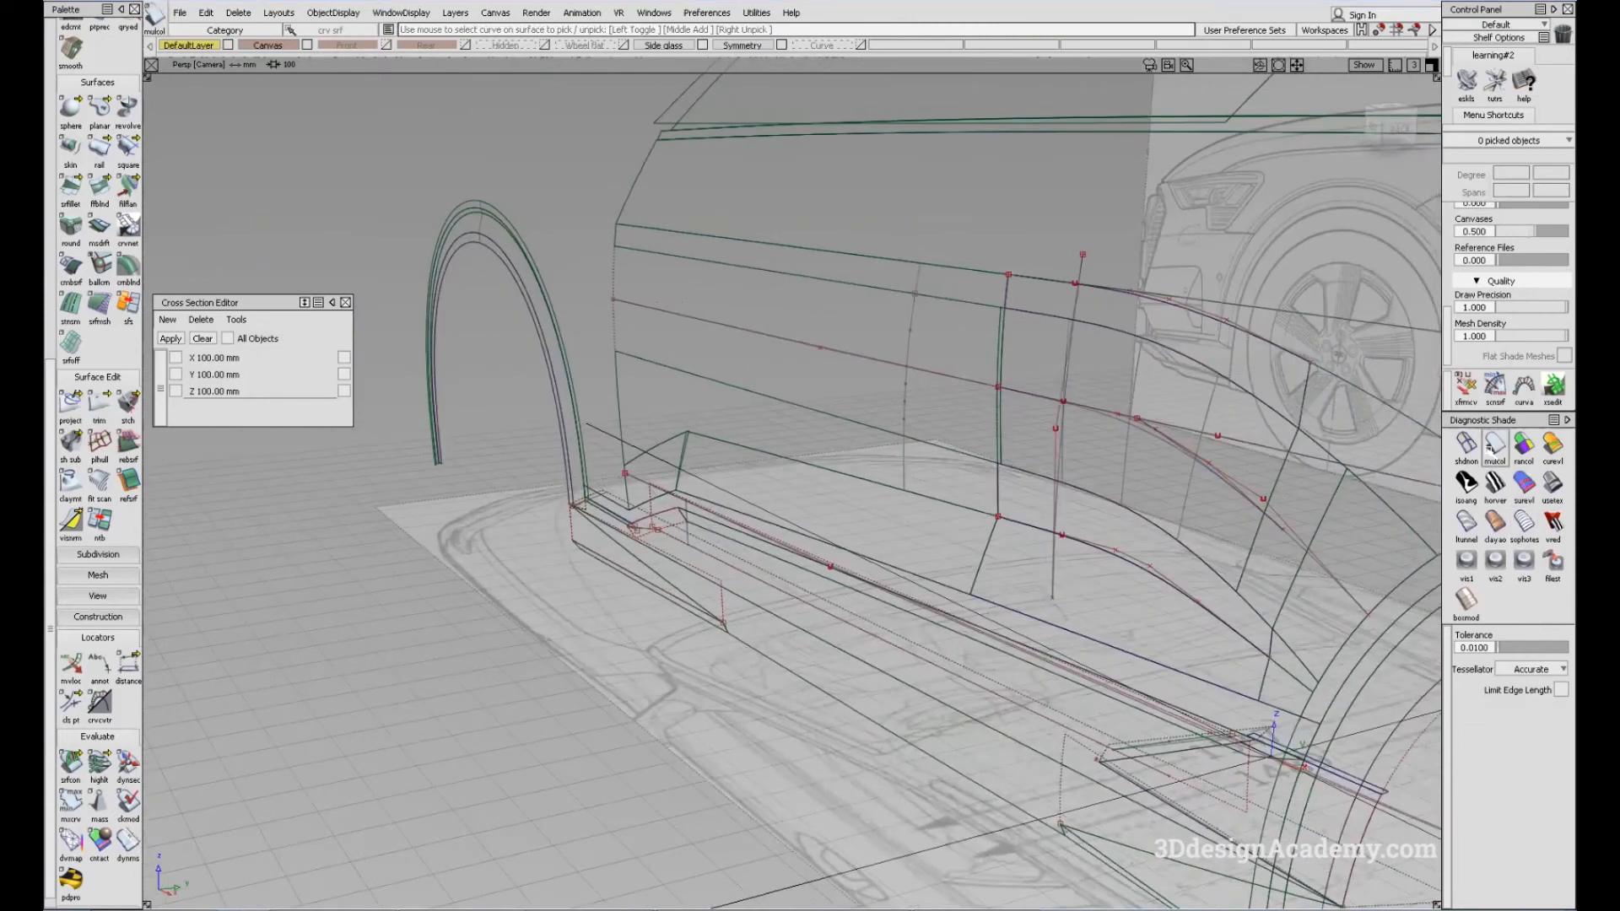
Shade the model and compare the rear of the side panels with the rear three-quarter reference photo from several angles
left_click(1495, 446)
left_click_drag(954, 410, 1182, 455, "alt+shift")
mouse_move(810, 481)
left_mouse_down("alt+shift")
mouse_move(985, 498)
mouse_move(911, 474)
mouse_move(763, 492)
left_mouse_up("alt+shift")
key("alt+Tab")
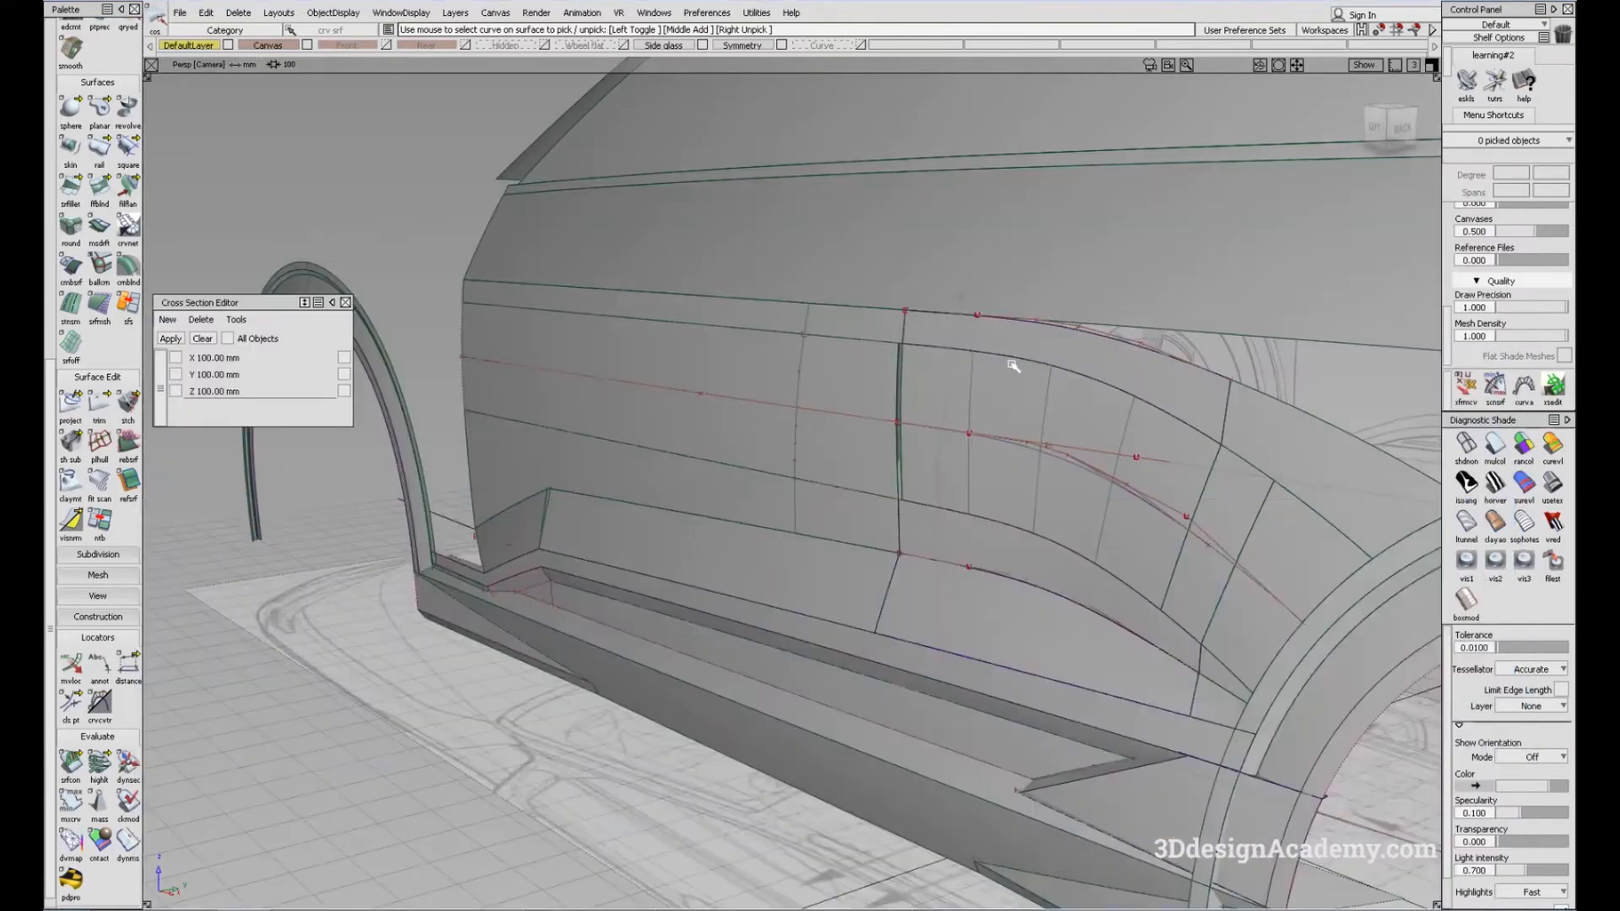
left_click_drag(928, 354, 1026, 348, "alt+shift")
key("alt+Tab")
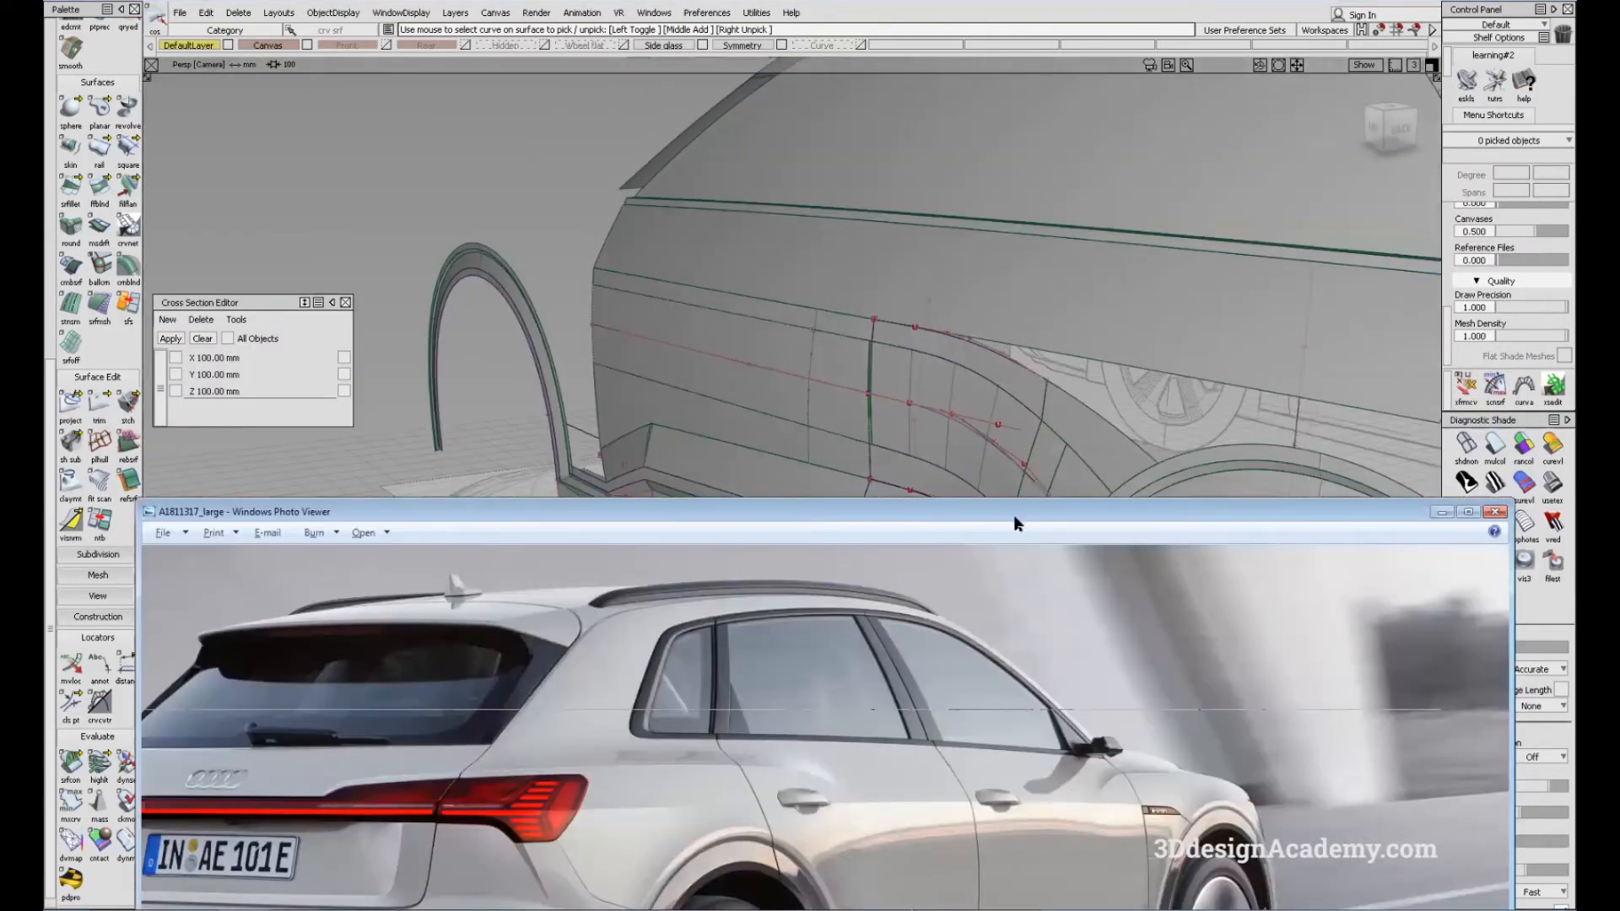
left_click_drag(1017, 522, 1011, 492)
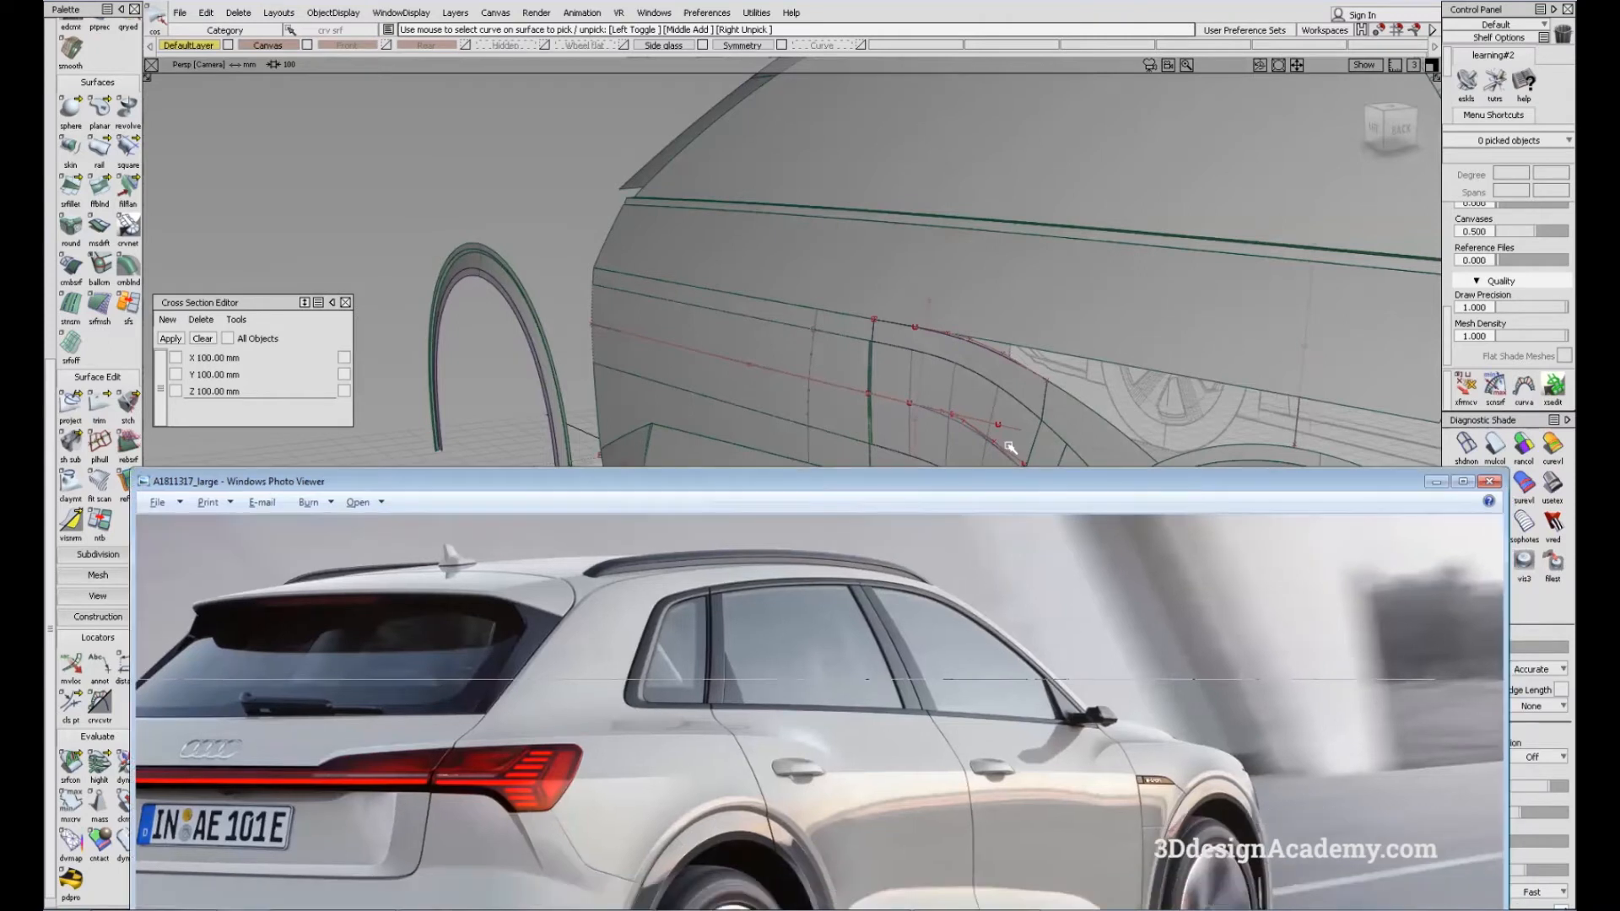
left_click(993, 424)
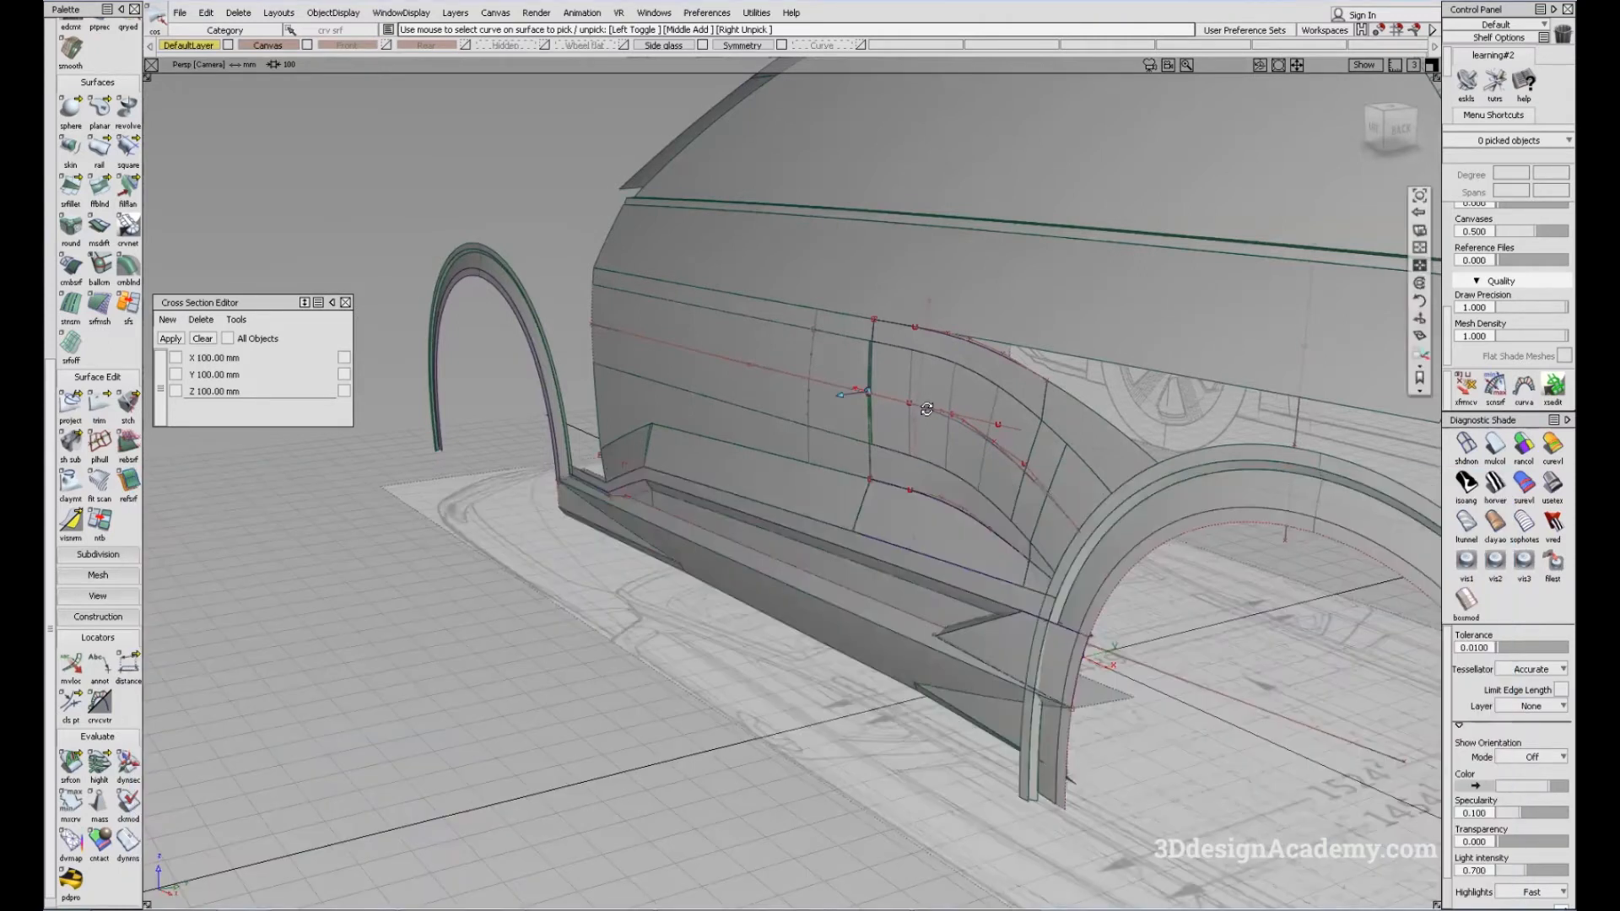
left_click_drag(928, 409, 947, 426, "alt+shift")
key("alt+Tab")
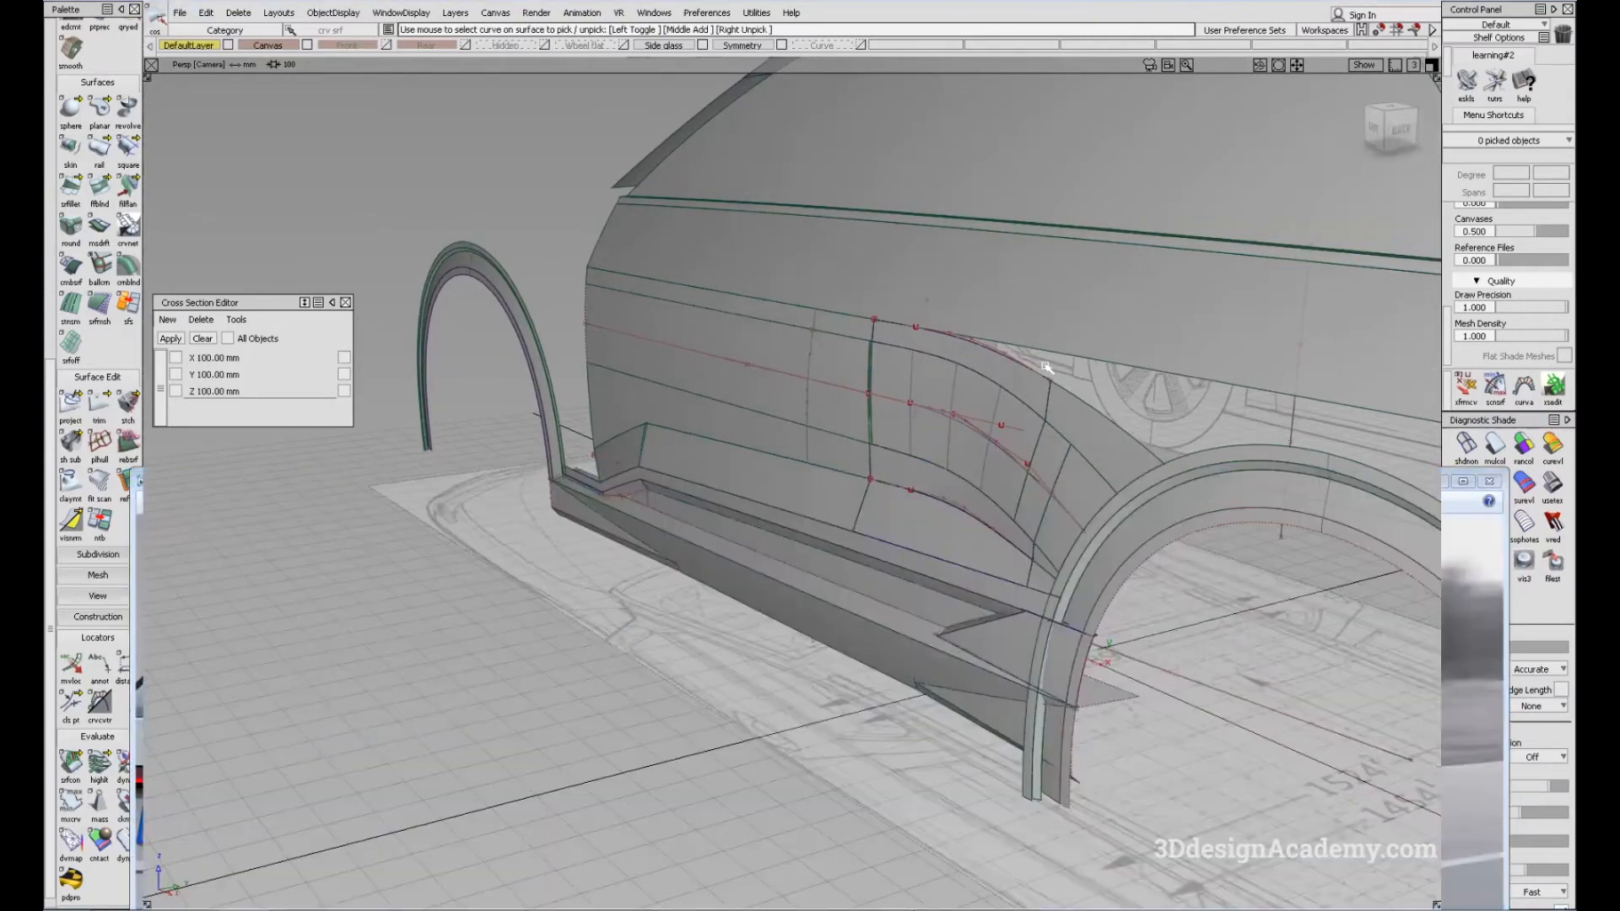
left_click(1039, 385)
left_click_drag(1039, 385, 1036, 390, "alt+shift")
key("alt+Tab")
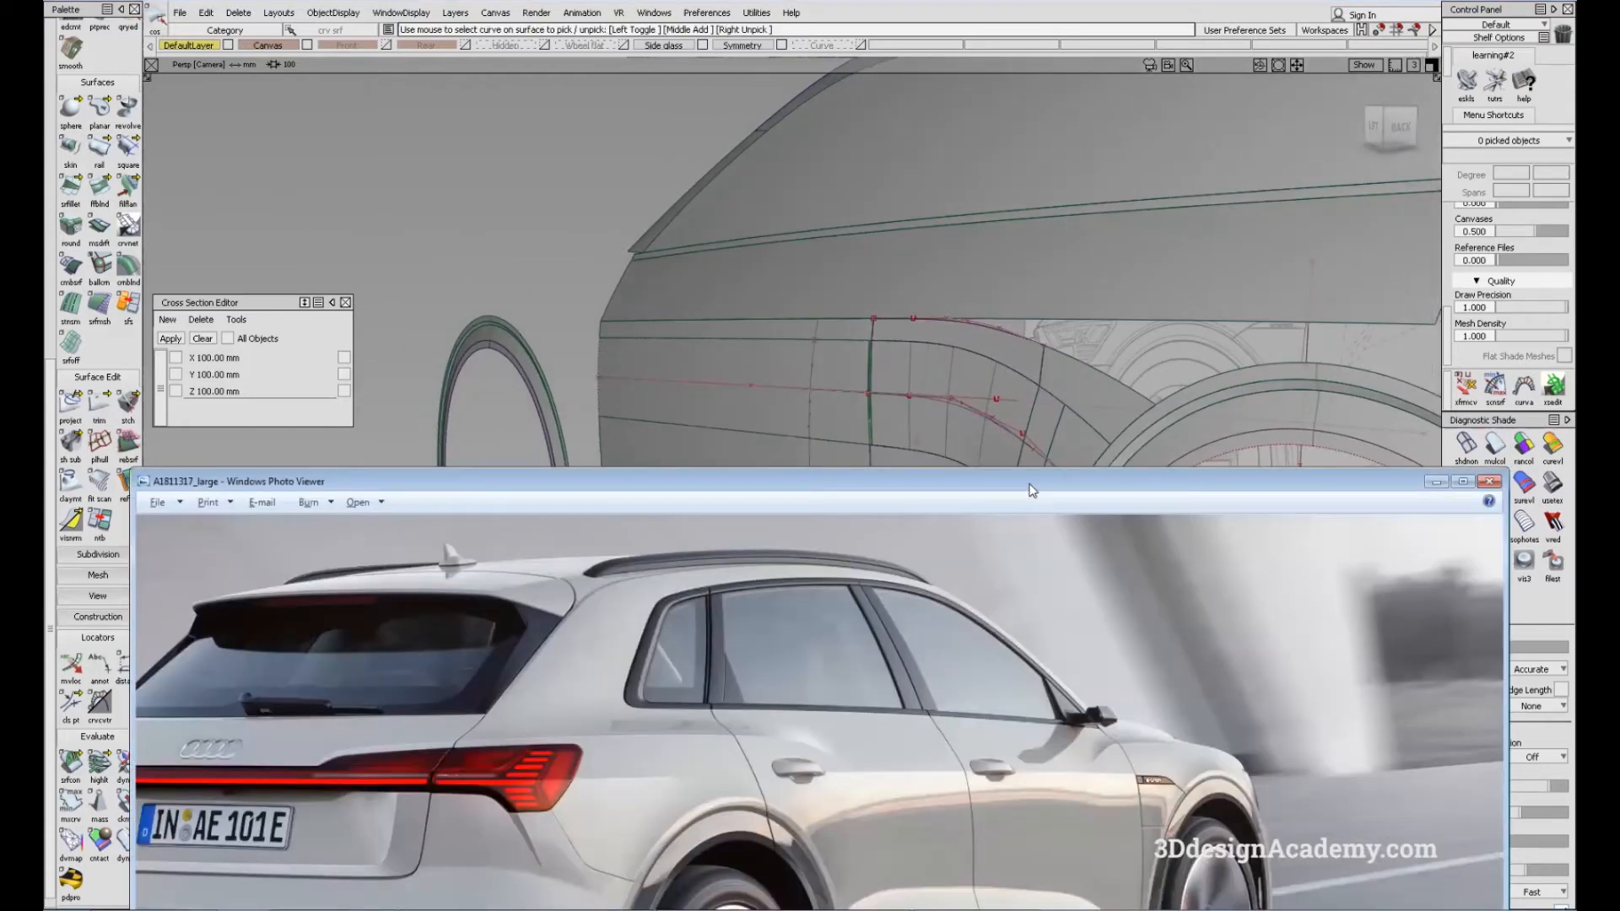
left_click_drag(1029, 489, 1023, 501)
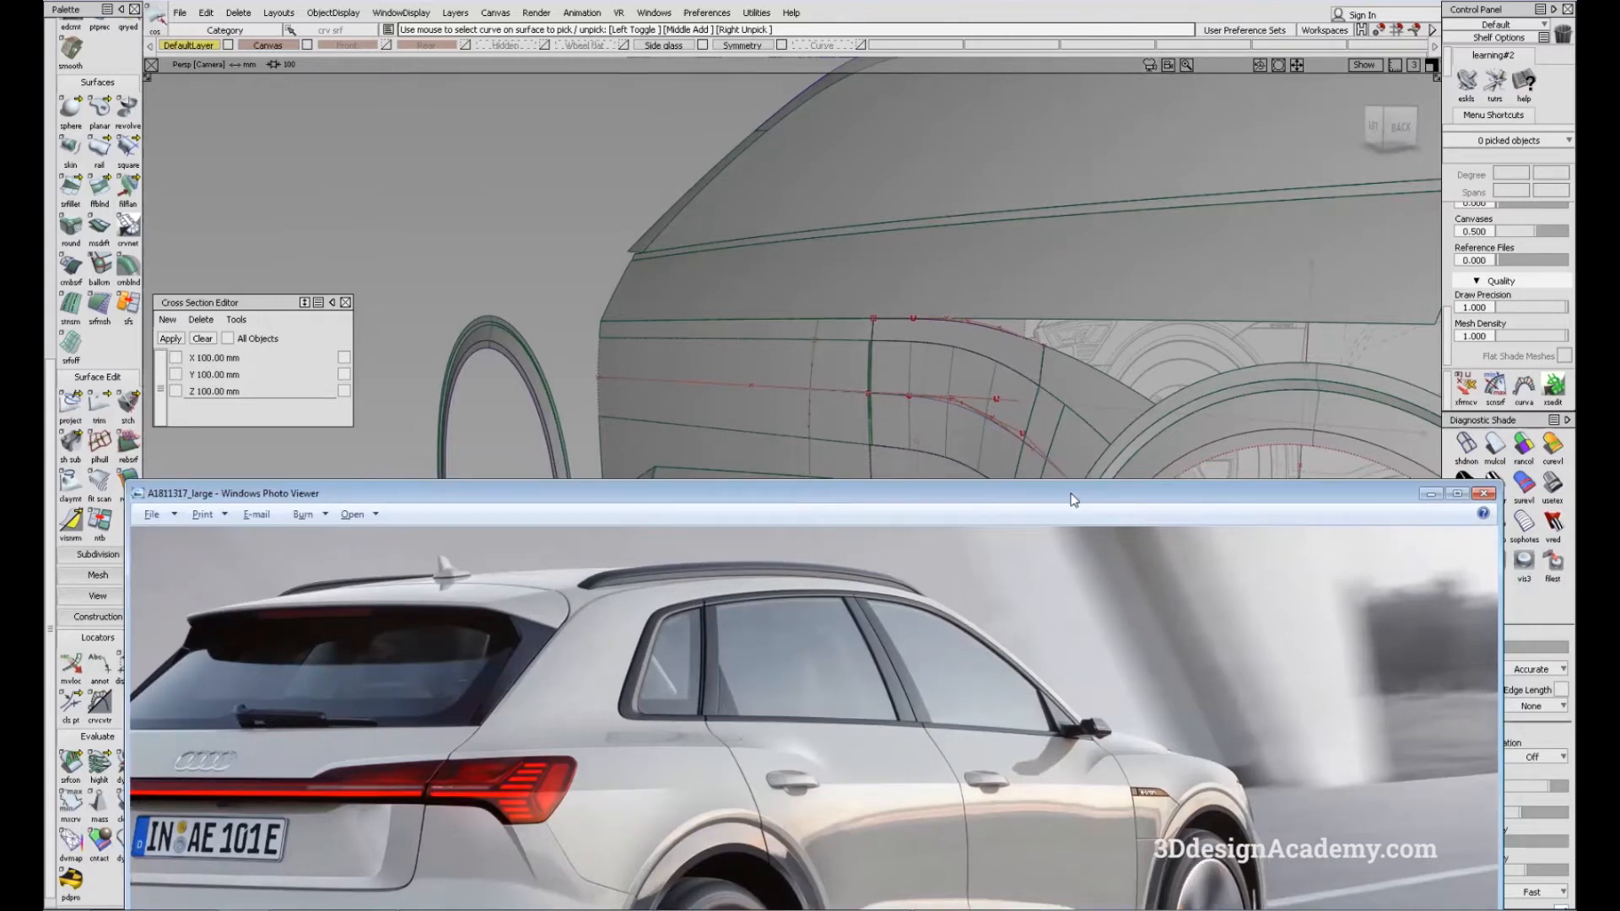
Pick the narrow fillet piece between the long front fillet and the curved rear fillet and examine it up close
left_click(1220, 387)
left_click(870, 389, "alt+shift")
left_click_drag(870, 389, 862, 420, "alt+shift")
right_click_drag(856, 376, 894, 296, "alt+shift")
left_click(855, 232)
left_click(856, 232)
left_click_drag(894, 295, 926, 372, "alt+shift")
right_click_drag(926, 372, 911, 370, "alt+shift")
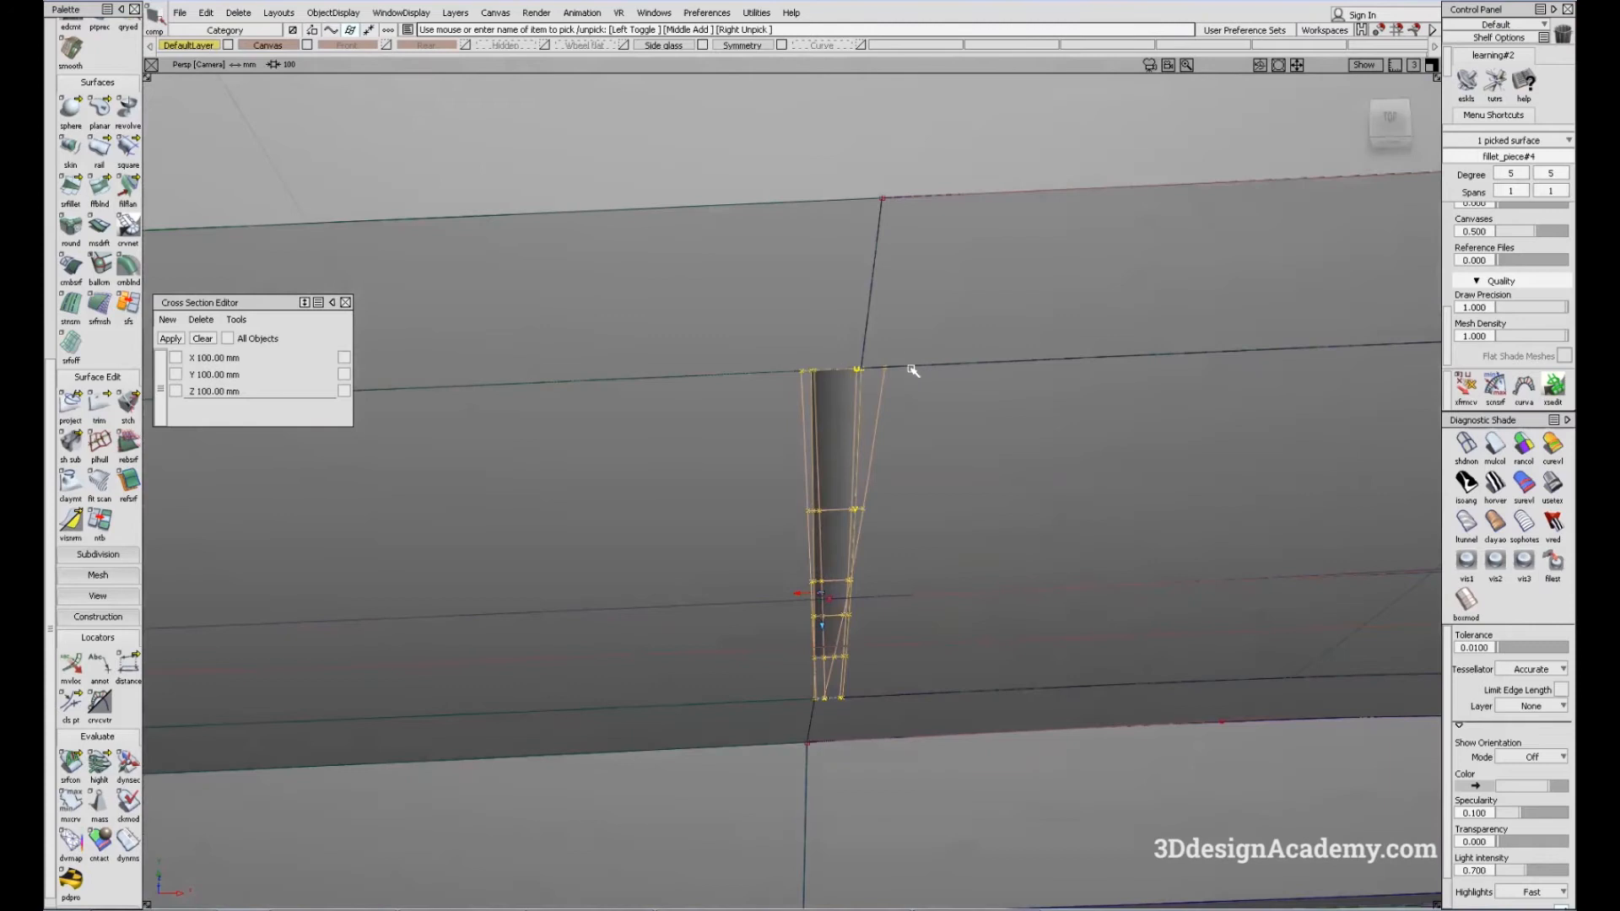
right_click_drag(929, 494, 875, 523, "alt+shift")
mouse_move(875, 524)
left_mouse_down("alt+shift")
mouse_move(948, 514)
mouse_move(998, 366)
mouse_move(948, 704)
mouse_move(903, 533)
left_mouse_up("alt+shift")
left_click_drag(586, 372, 764, 590)
left_click_drag(750, 656, 749, 484, "ctrl+shift")
left_click_drag(655, 398, 732, 593)
key("Delete")
key("Return")
Reopen the surface fillet between the side panels for editing and review its extent, flow control and fillet structure options
left_click_drag(1084, 434, 918, 463, "ctrl+shift")
left_click(917, 463)
left_click_drag(803, 461, 835, 474, "alt+shift")
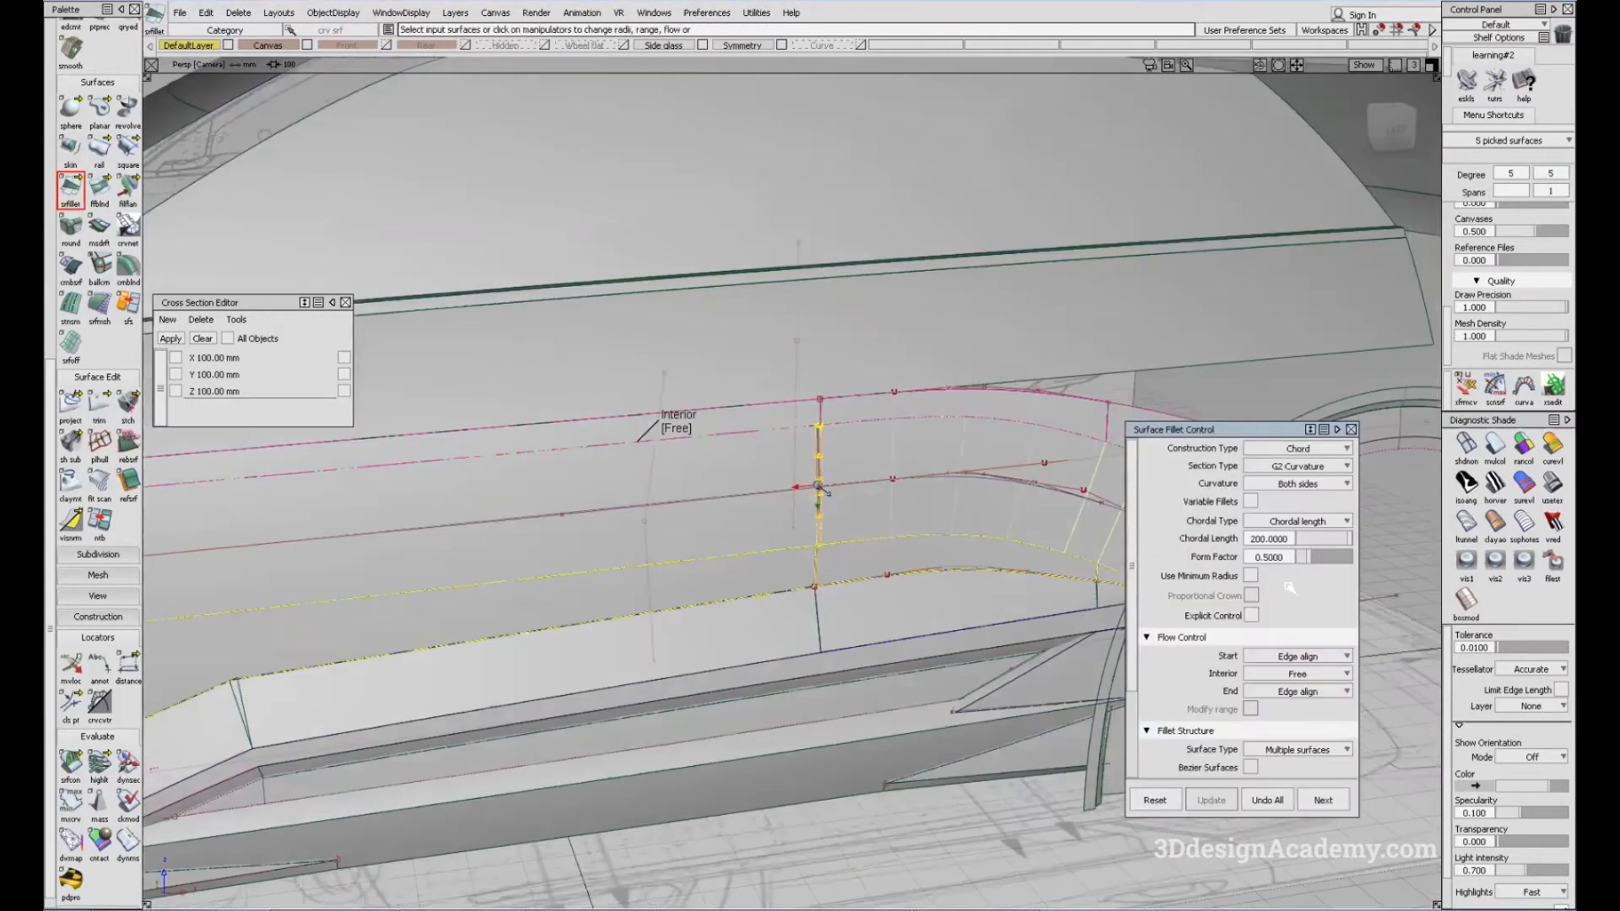
scroll(1276, 578, "down", 3)
right_click_drag(590, 577, 405, 540, "alt+shift")
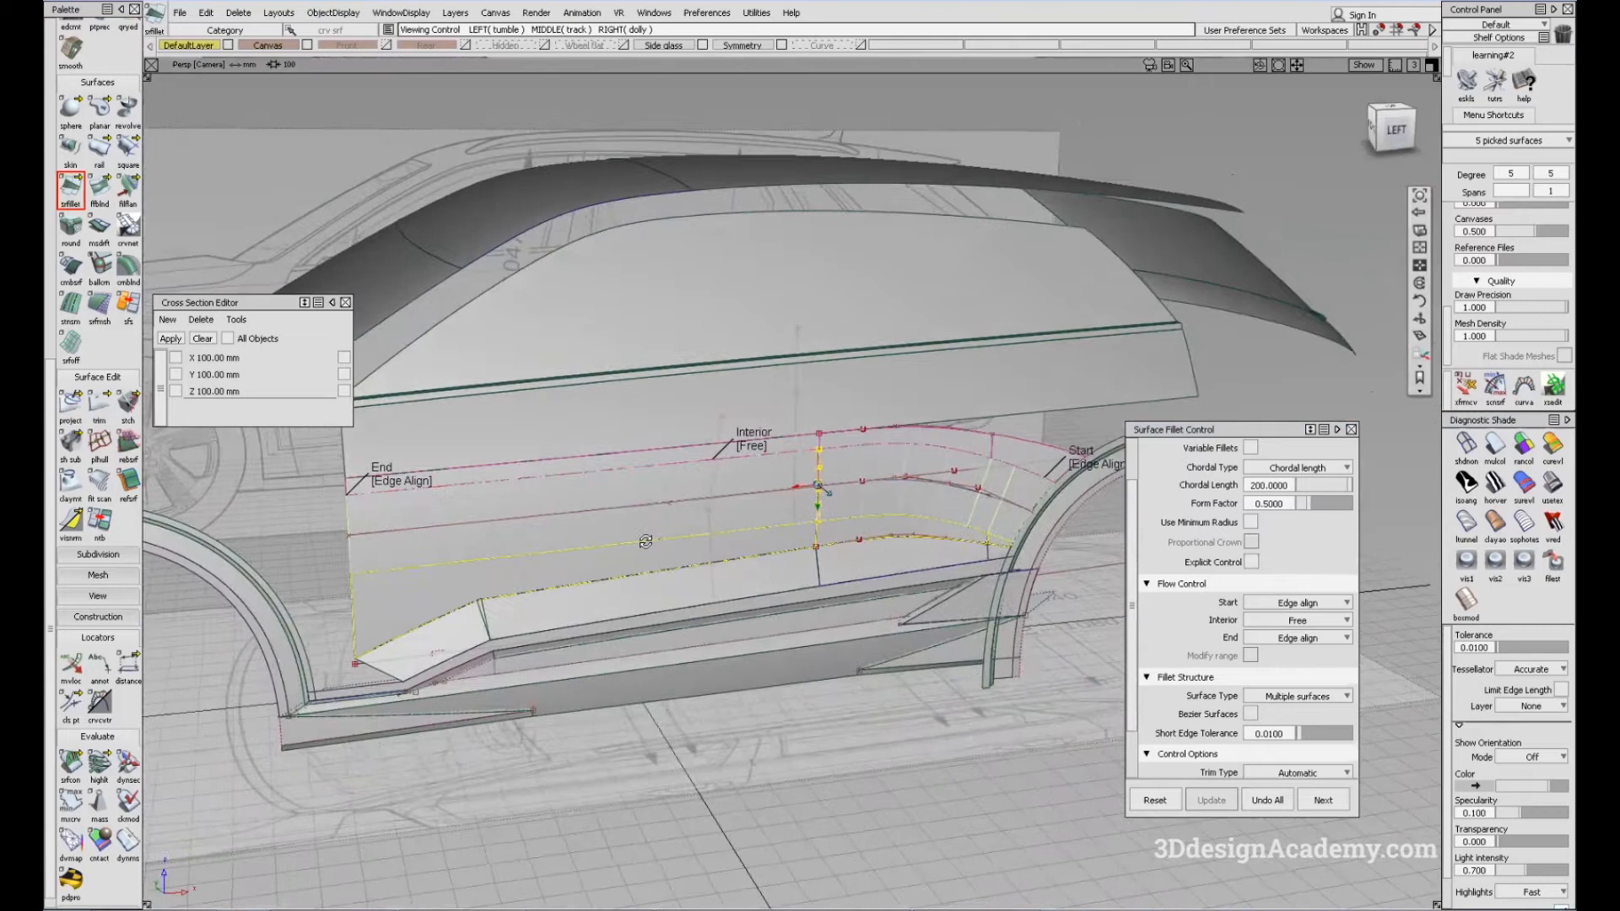
left_click_drag(405, 540, 454, 518, "alt+shift")
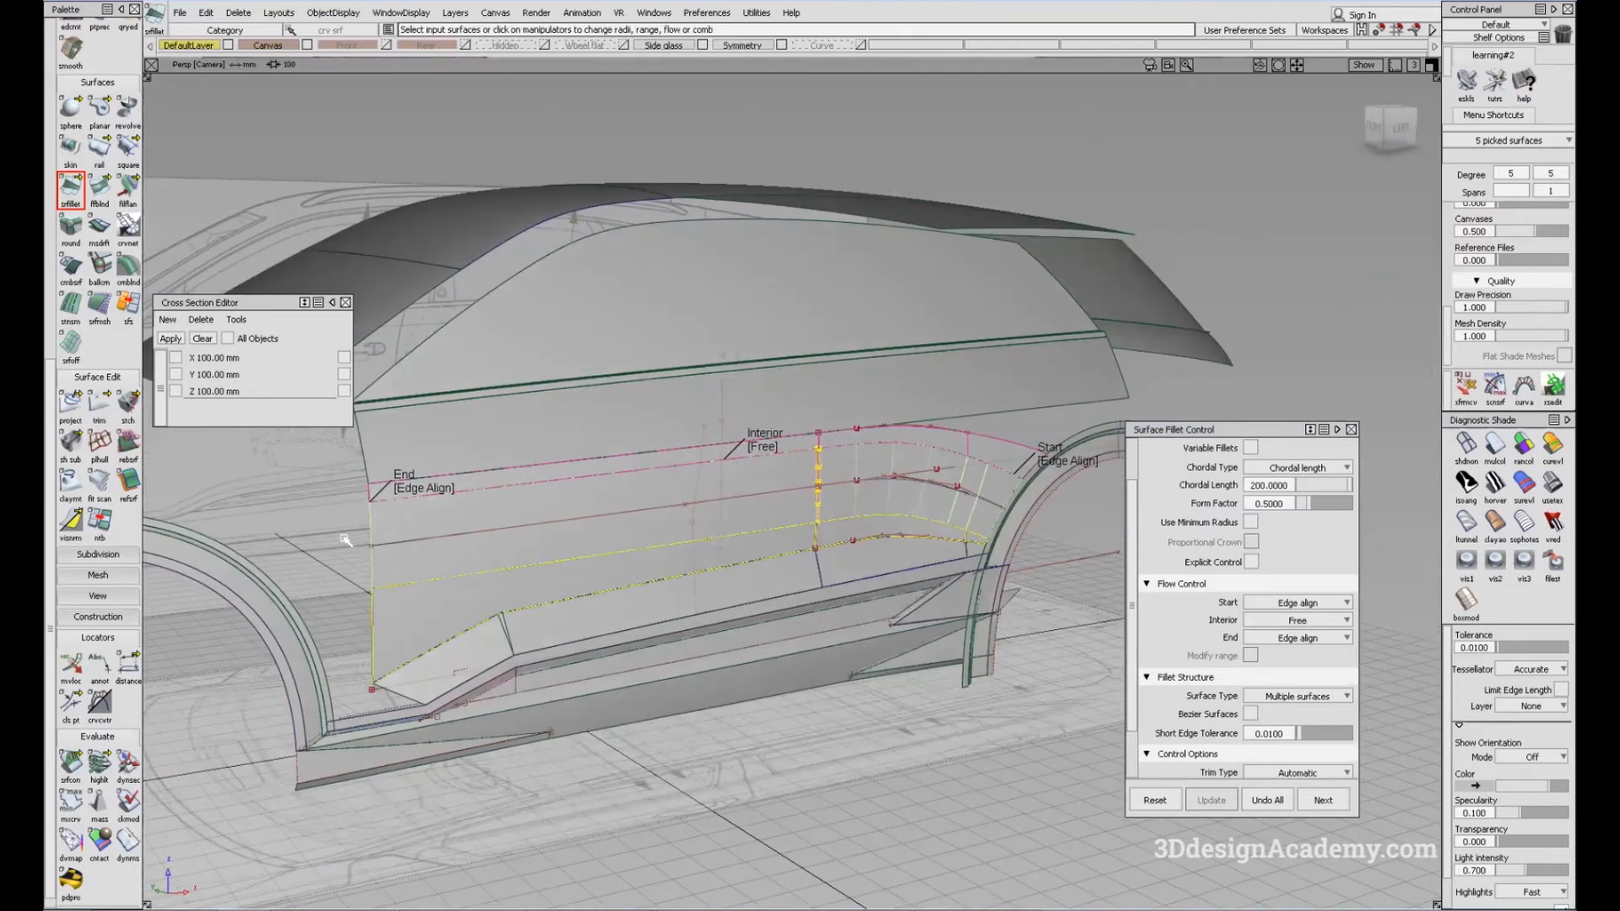
left_click_drag(392, 568, 866, 504, "alt+shift")
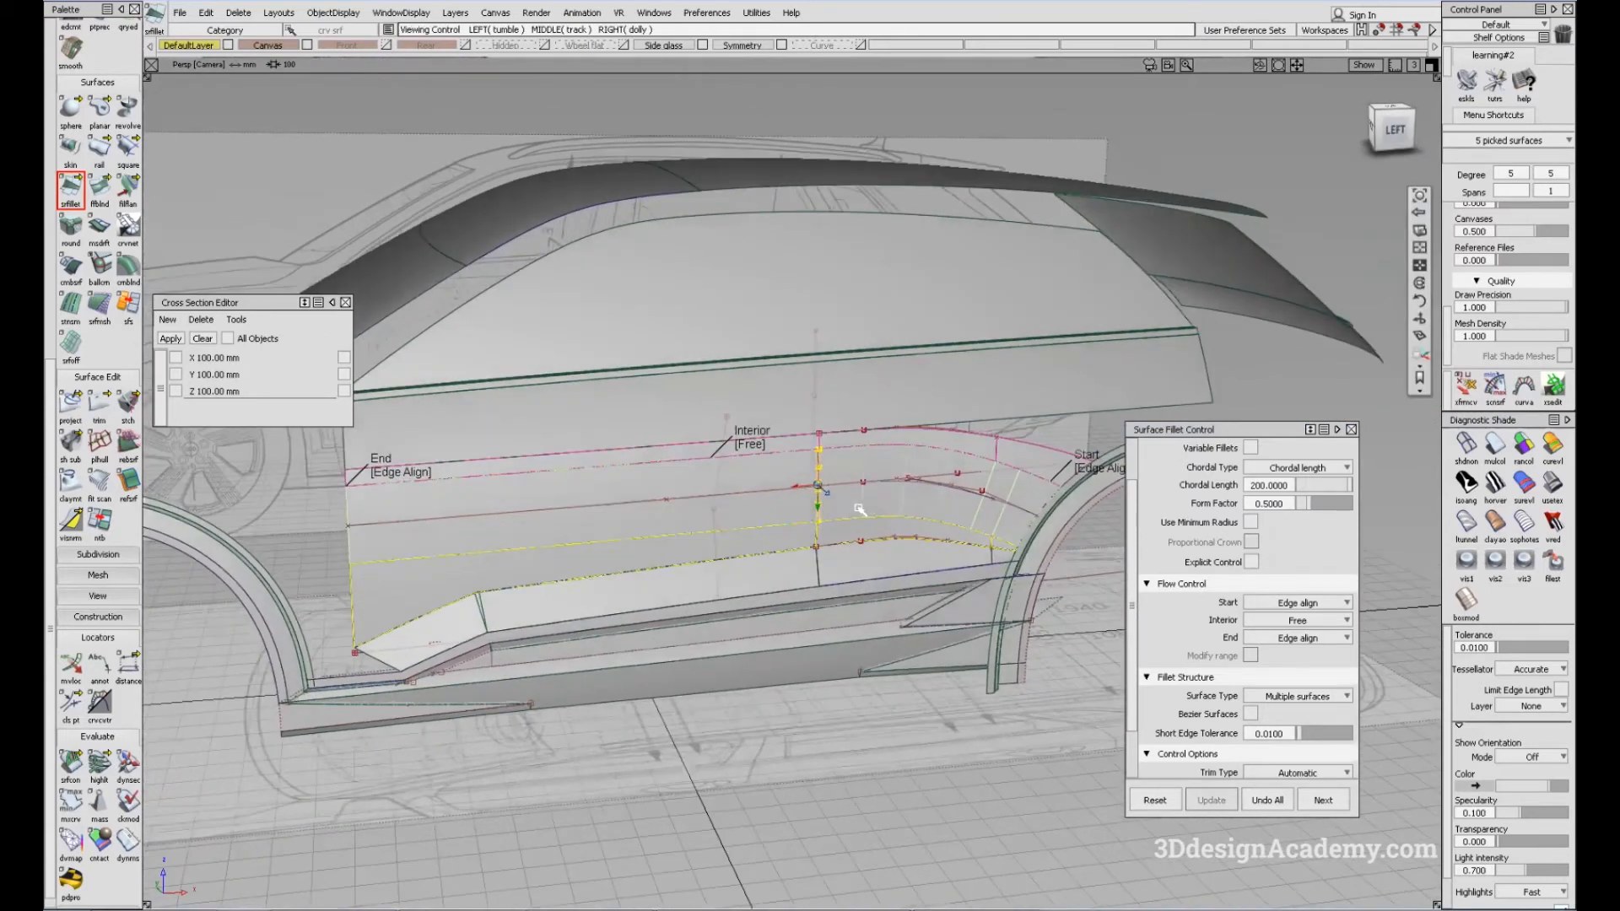
right_click_drag(868, 447, 705, 438, "alt+shift")
left_click_drag(705, 438, 877, 506, "alt+shift")
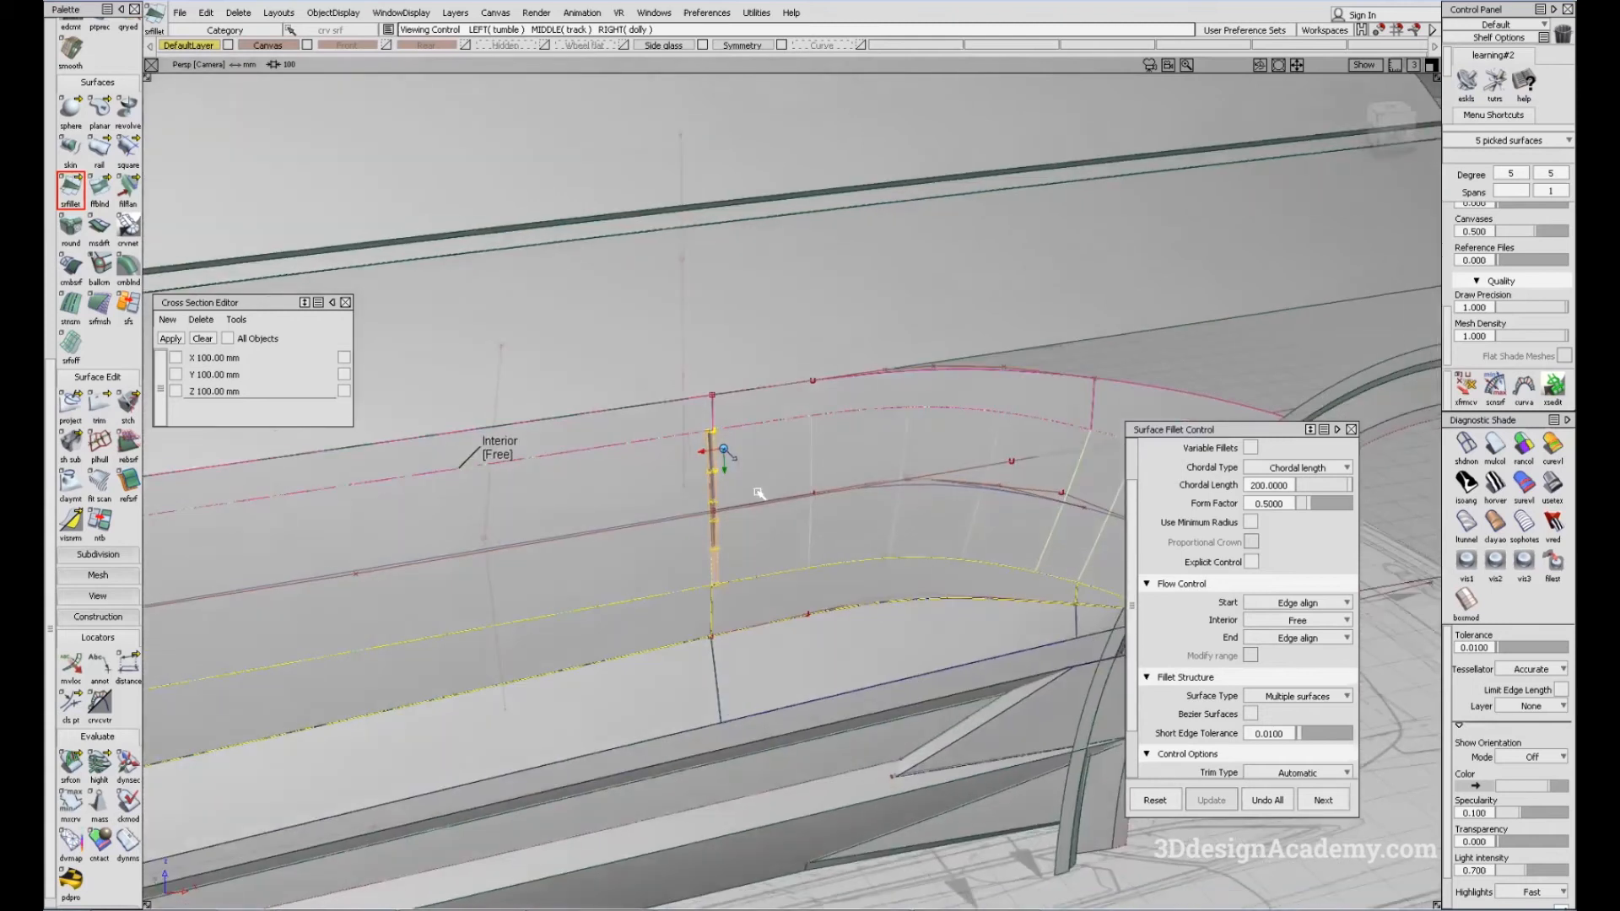
middle_click_drag(791, 496, 651, 409, "alt+shift")
scroll(1263, 591, "down", 3)
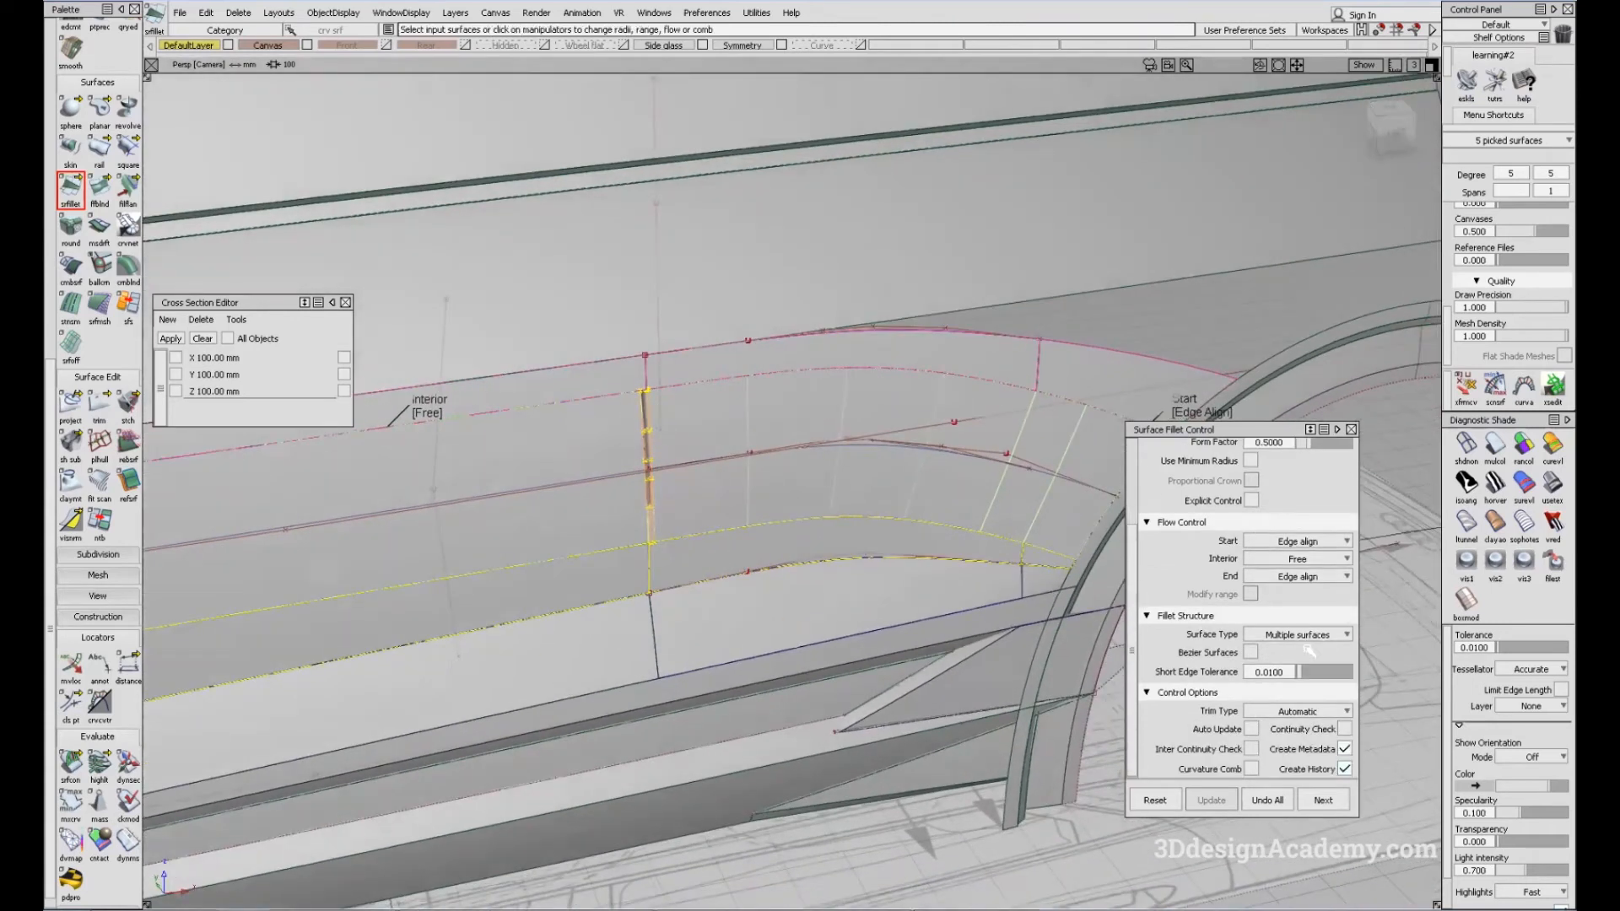
scroll(1307, 652, "up", 3)
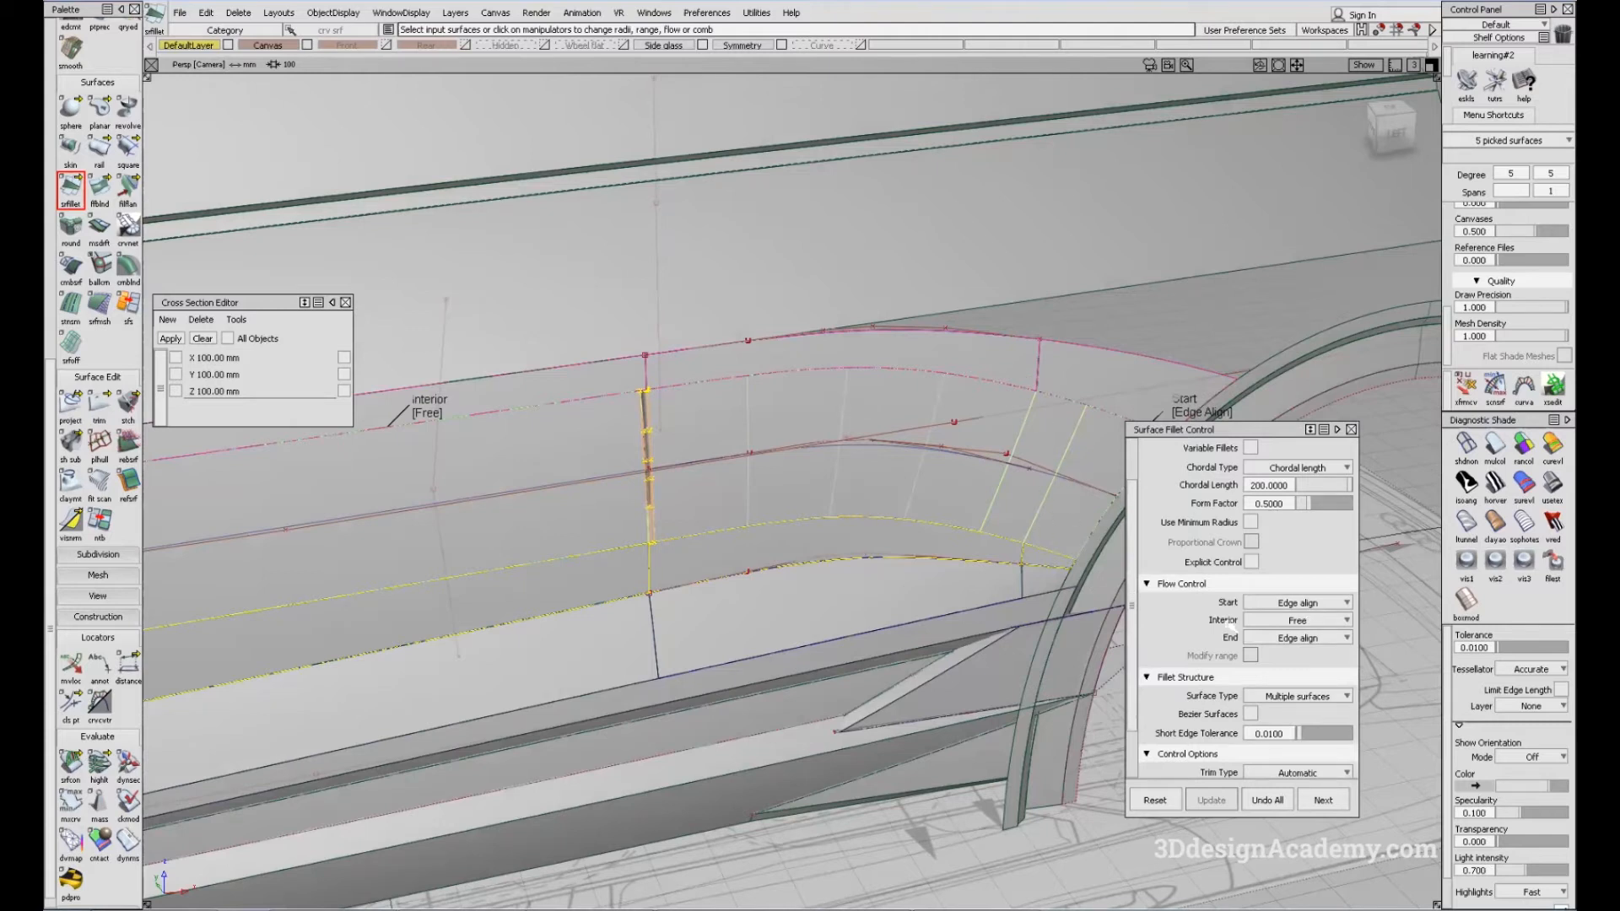
Try the Edge align and Connect interior flow options on the side panel fillet
left_click(1312, 638)
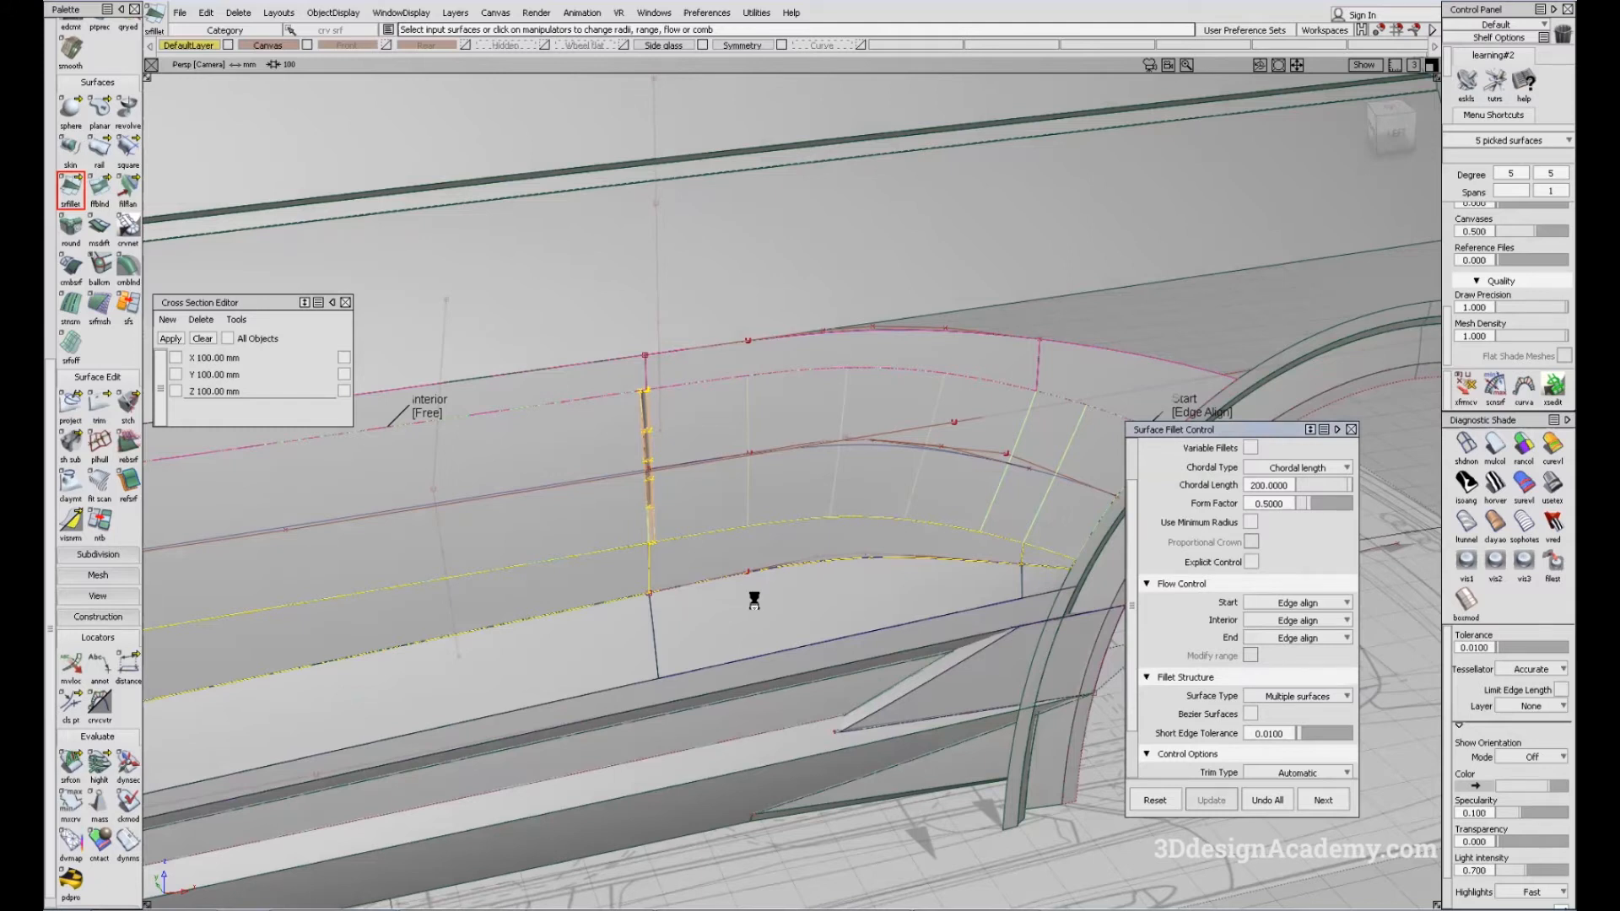
left_click_drag(750, 596, 895, 472, "alt+shift")
left_click(1341, 623)
left_click(1297, 676)
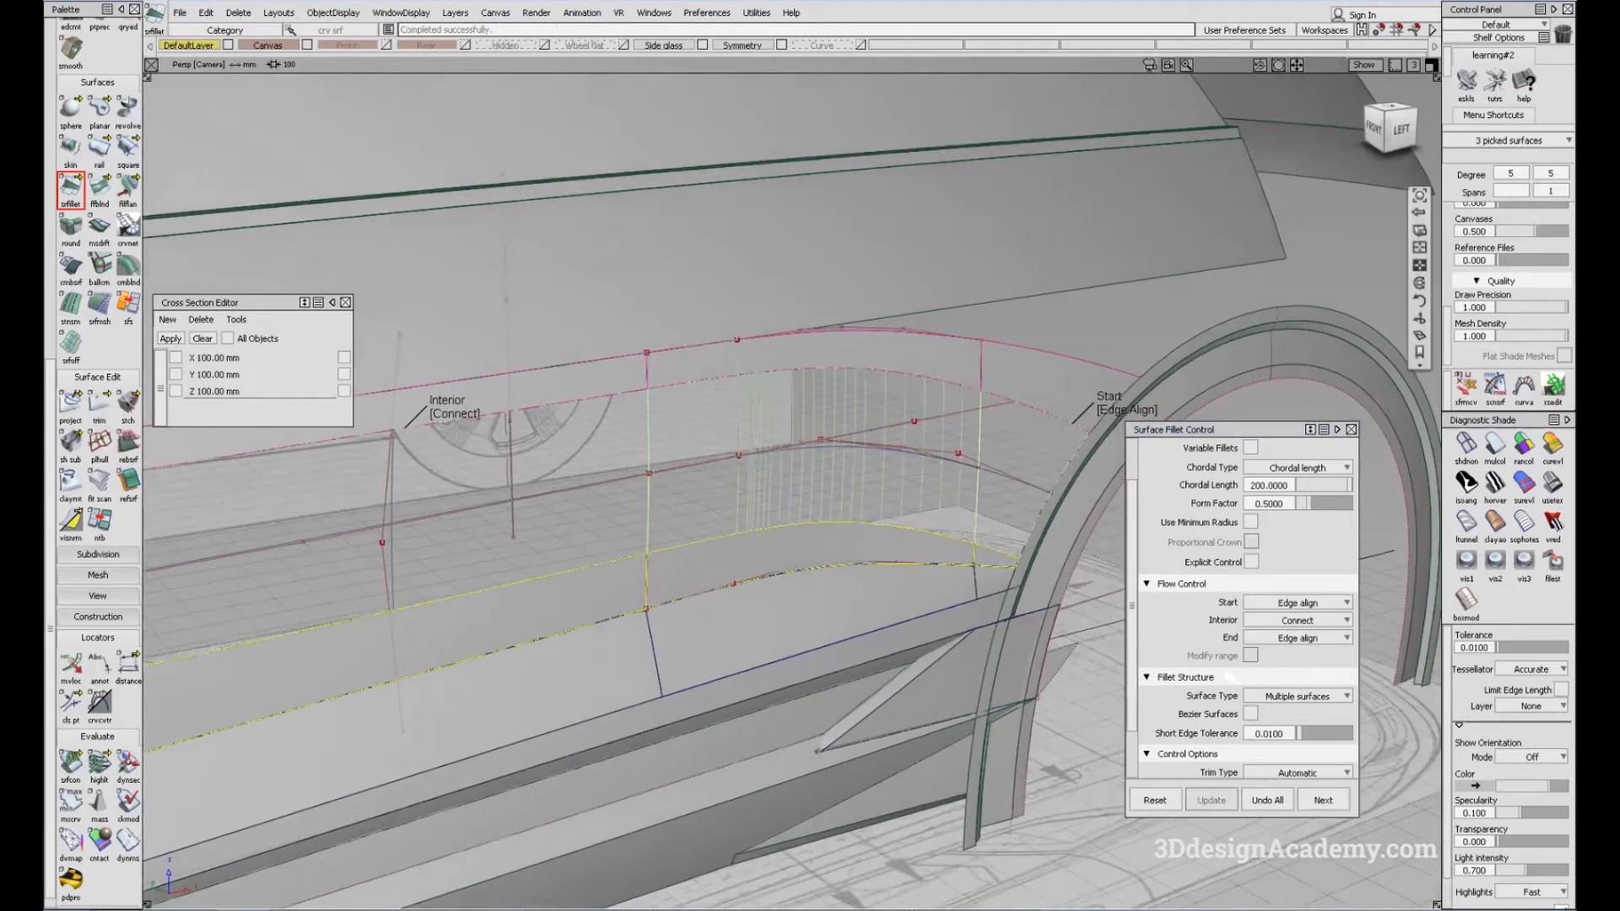
left_click(1306, 637)
left_click(1303, 638)
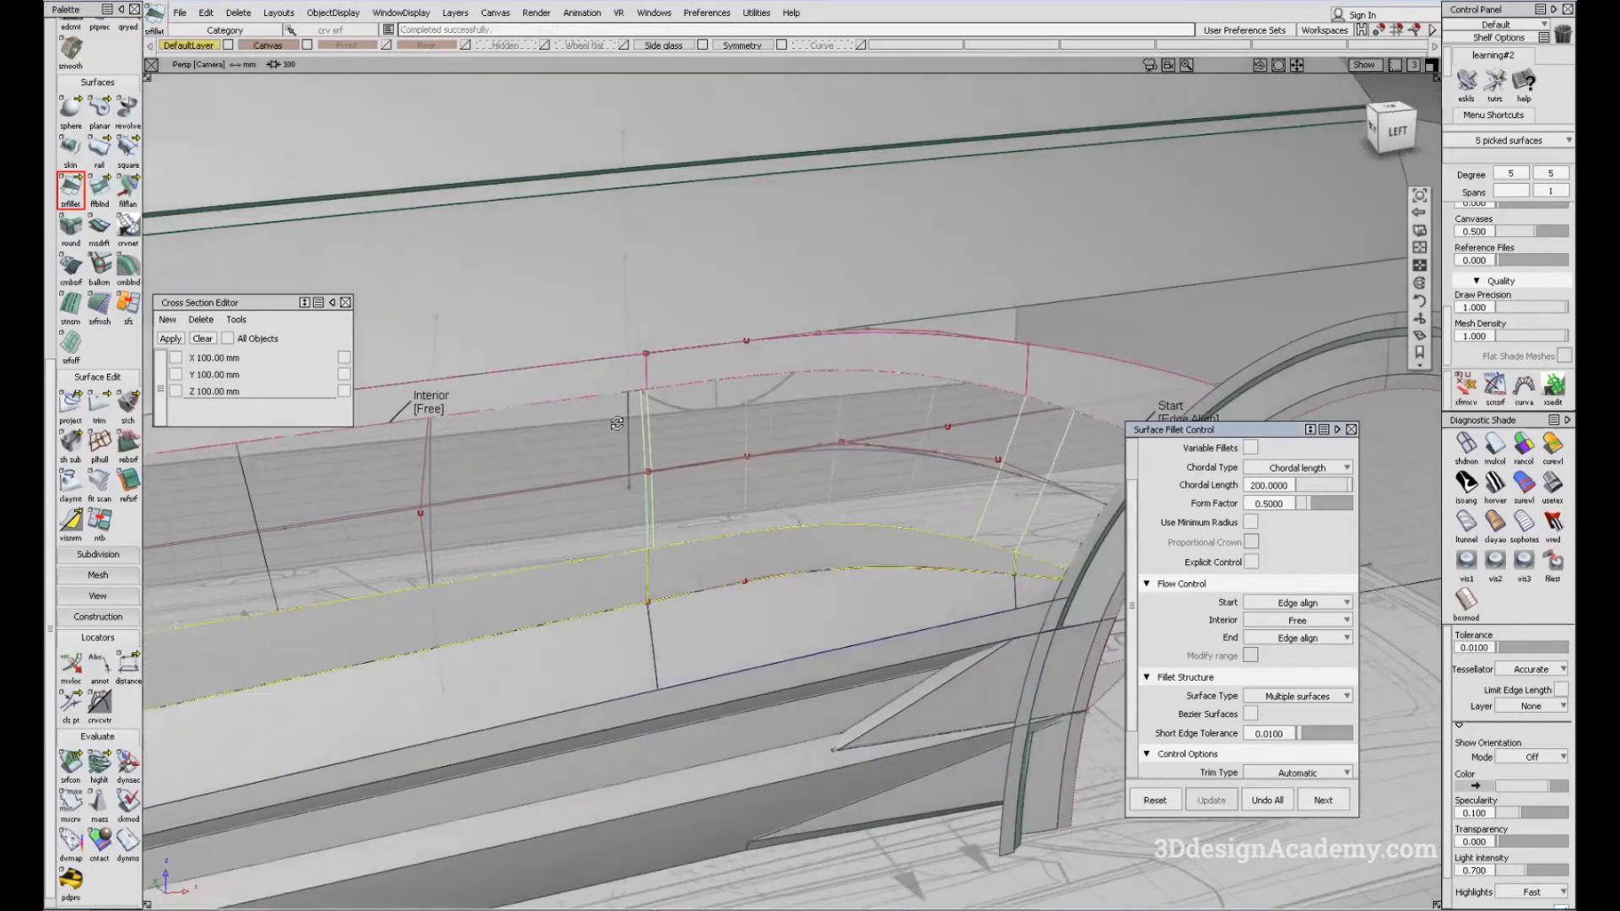
Delete the narrow fillet piece between the long front fillet and the curved rear fillet
left_click_drag(617, 423, 645, 388, "alt+shift")
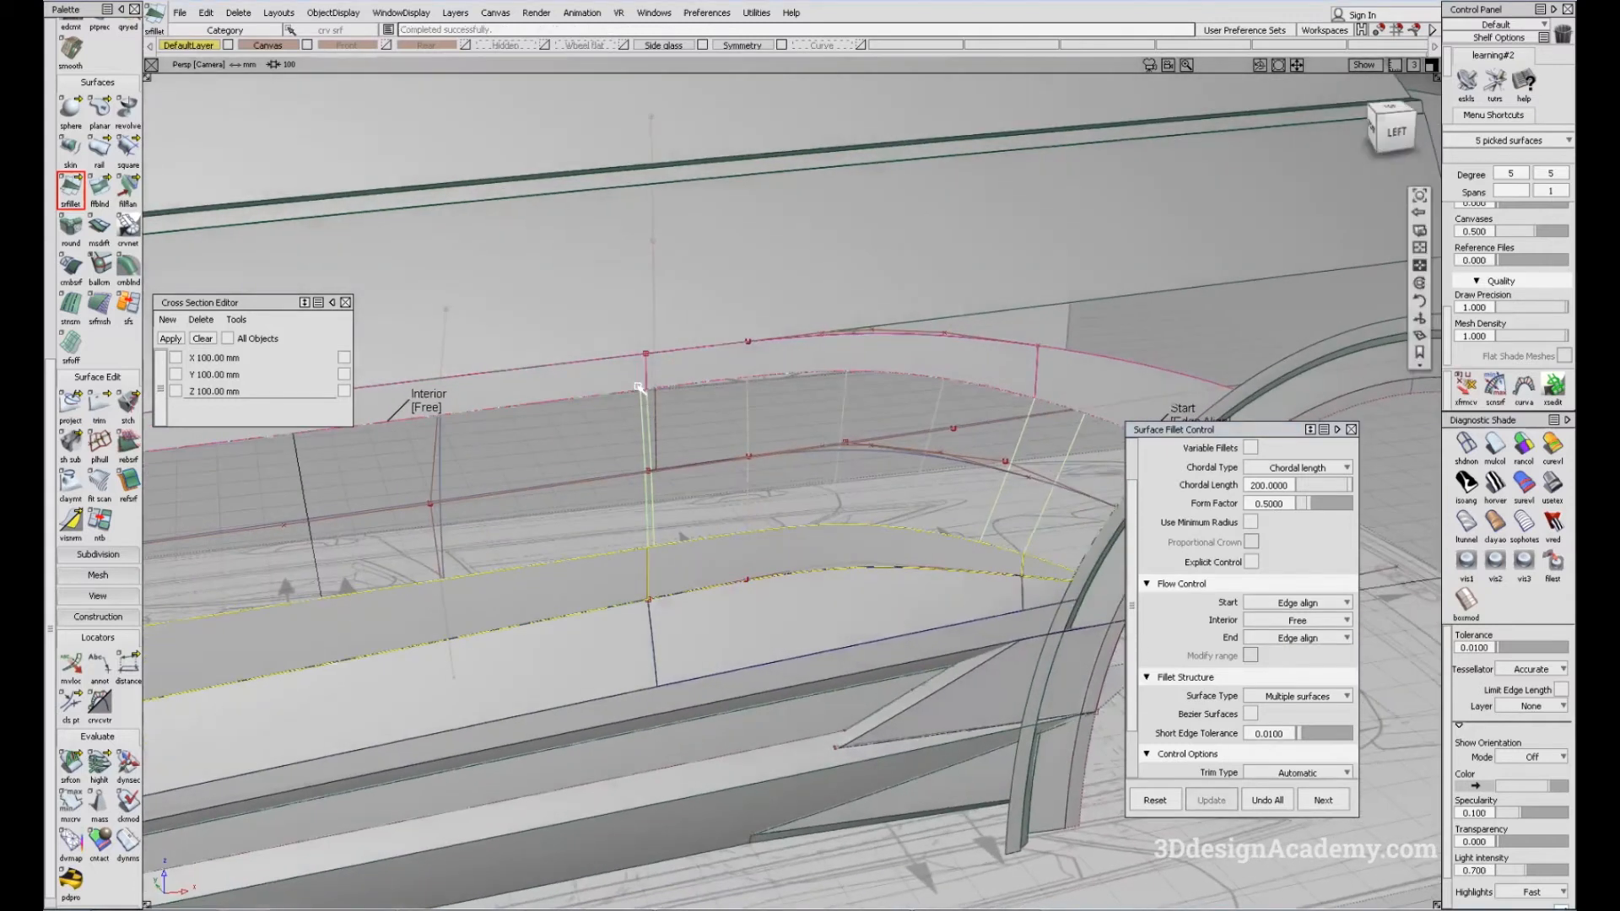
right_click_drag(650, 388, 763, 358, "alt+shift")
left_click_drag(762, 358, 705, 536, "alt+shift")
key("space")
left_click_drag(703, 394, 671, 411, "ctrl+shift")
left_click(655, 423)
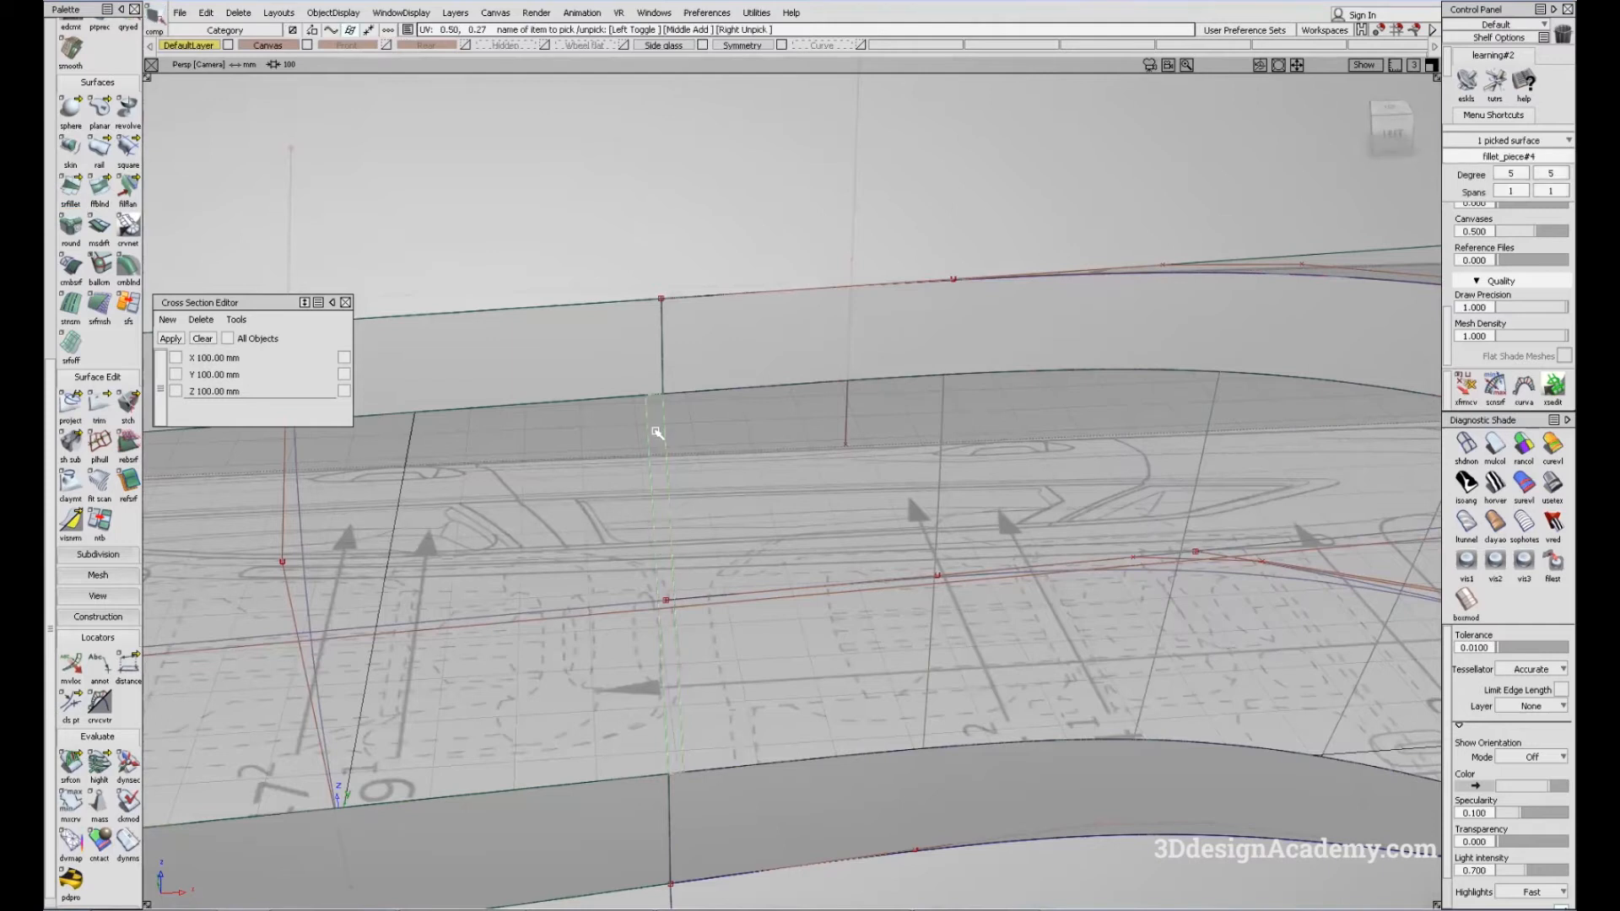
left_click(653, 433)
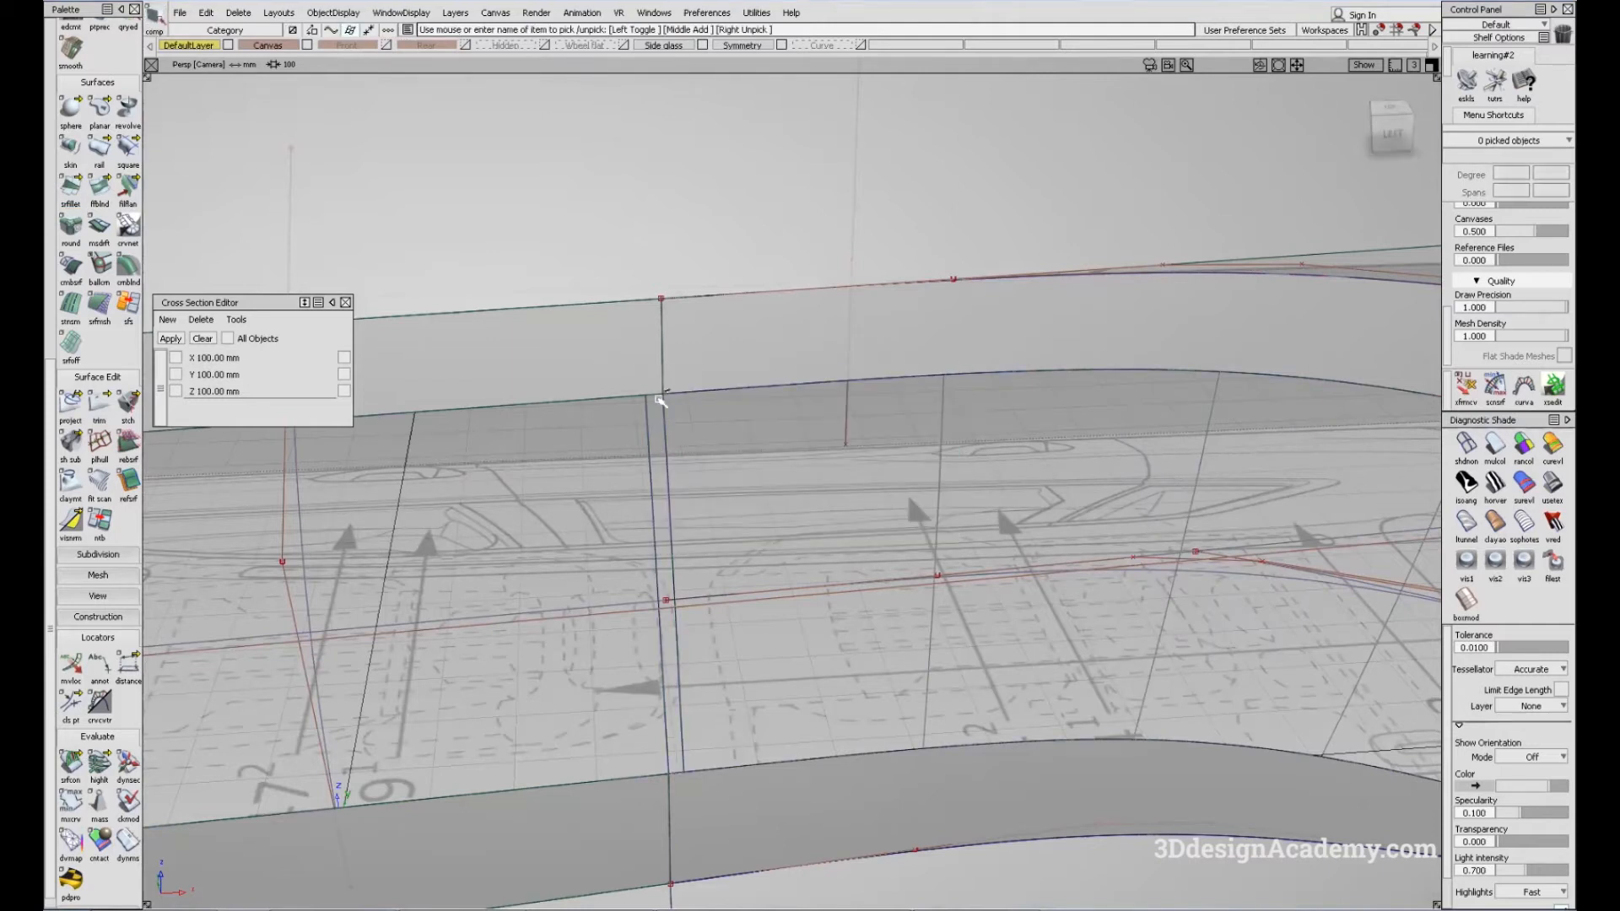
left_click(648, 406)
left_click_drag(648, 407, 682, 506, "alt+shift")
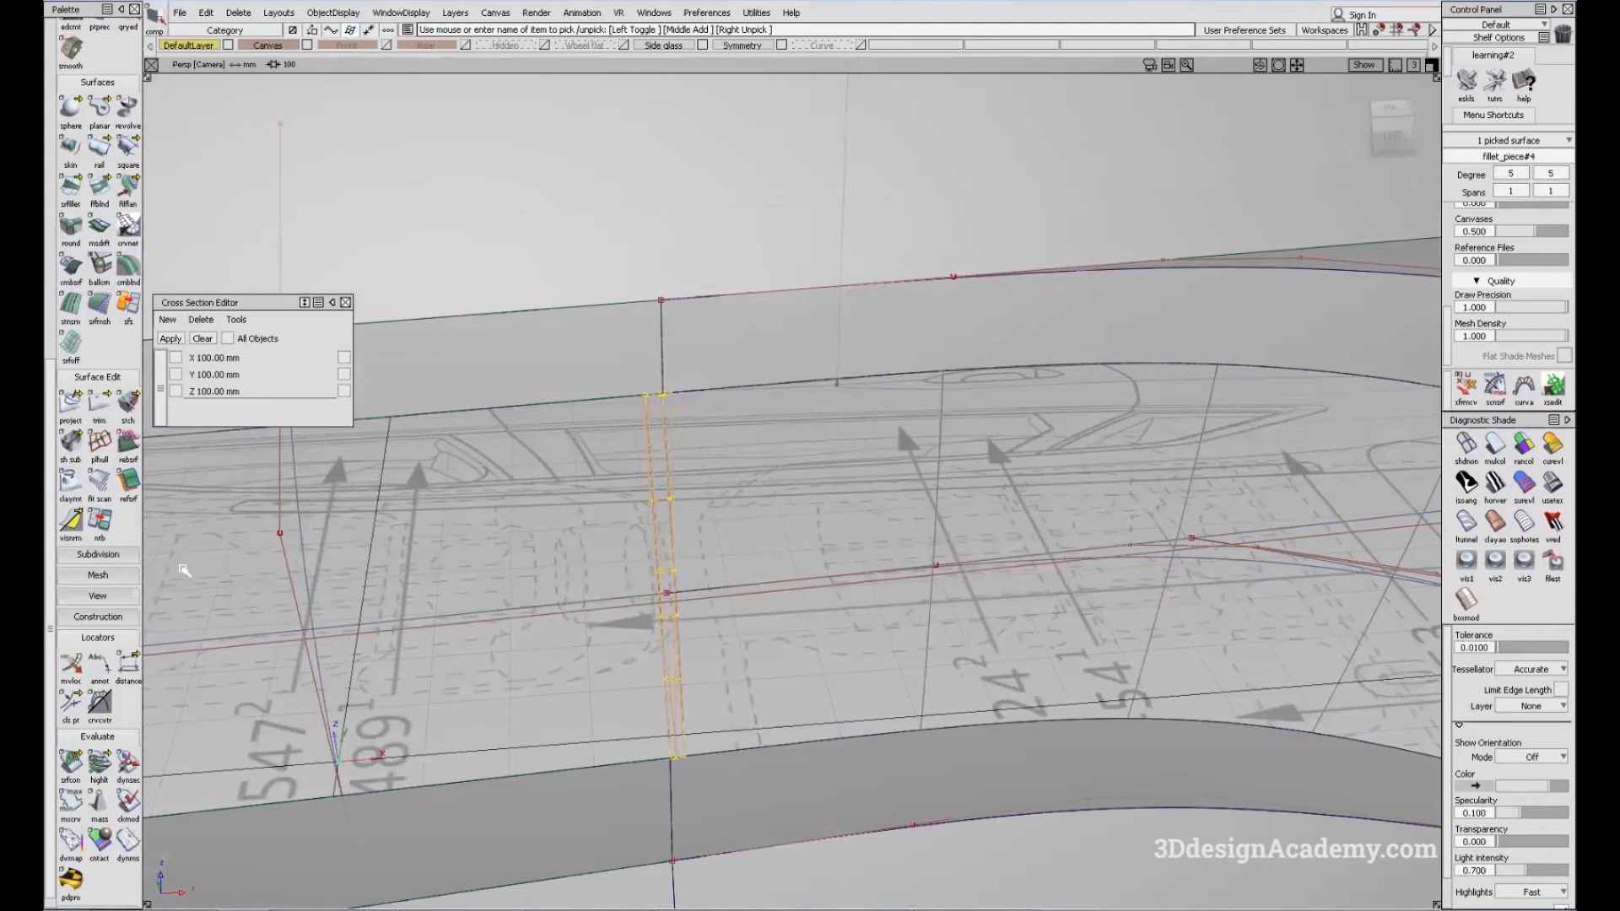
key("Delete")
Bridge the narrow gap between the two fillet surfaces with a freeform blend using G2 Curvature on both sides
double_click(102, 197)
left_click(1300, 449)
left_click(1299, 504)
left_click(1300, 468)
left_click(1299, 524)
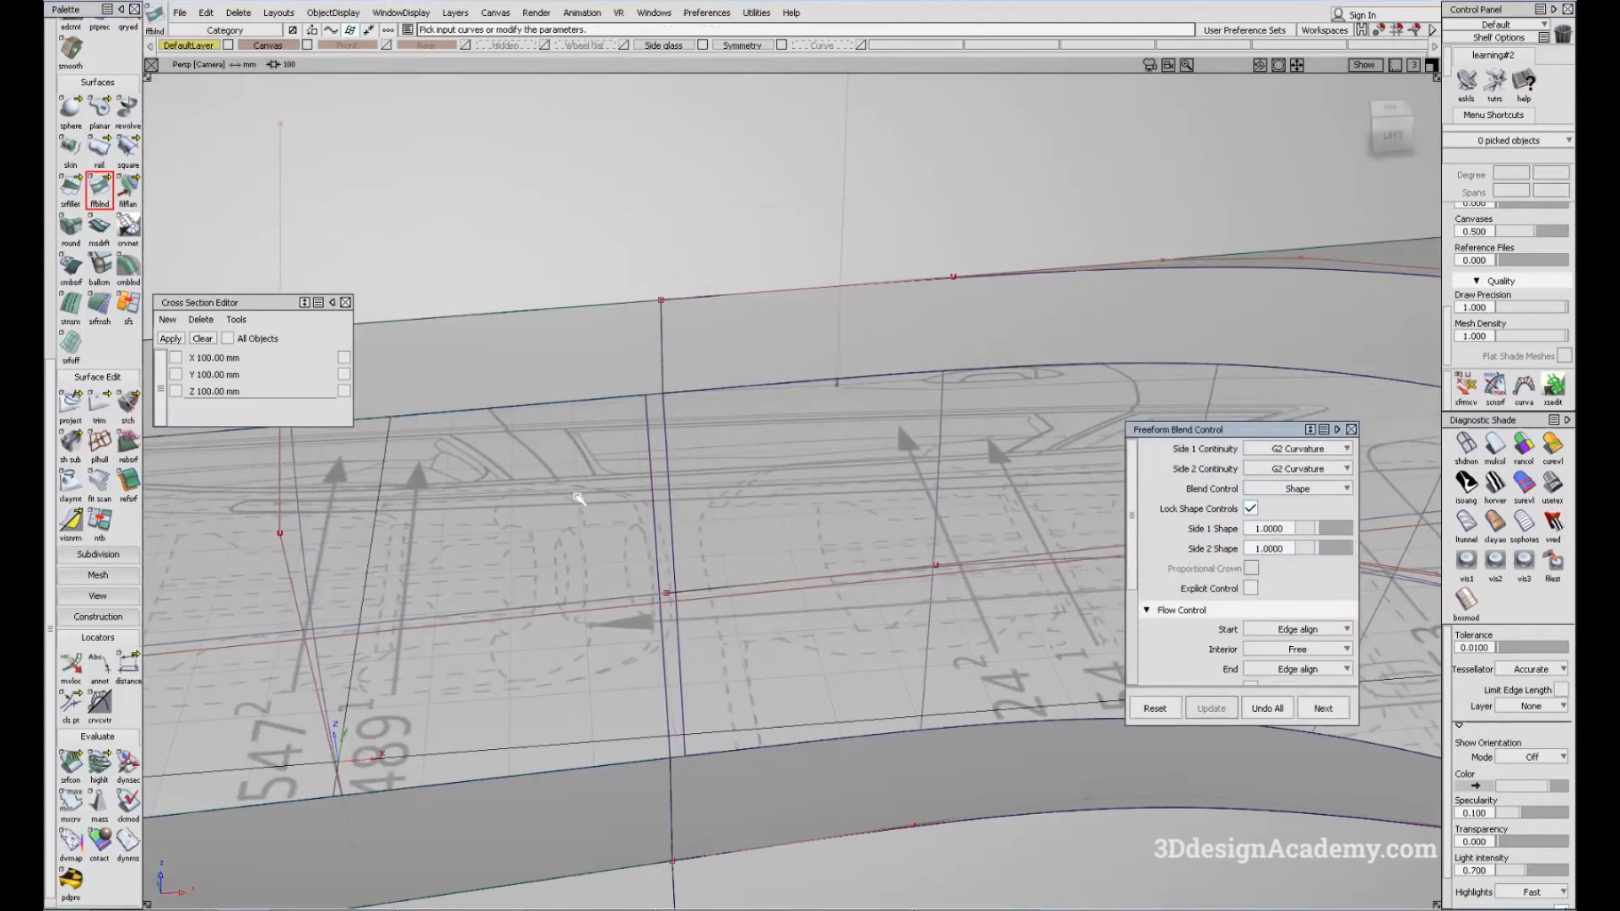
left_click(660, 492)
left_click(670, 492)
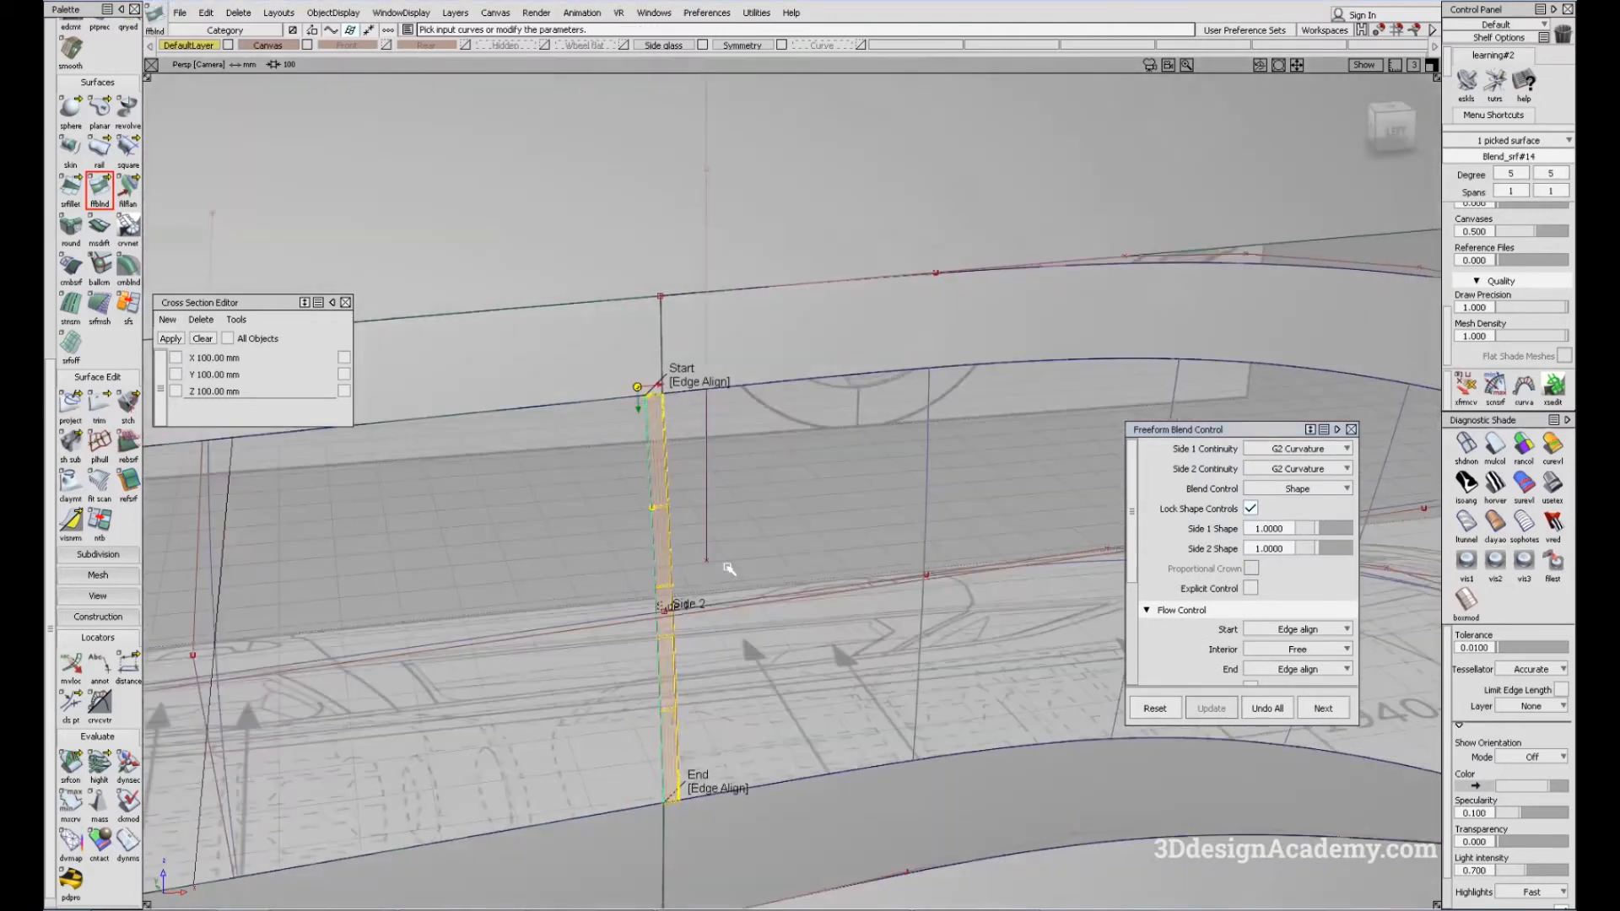
key("alt+shift")
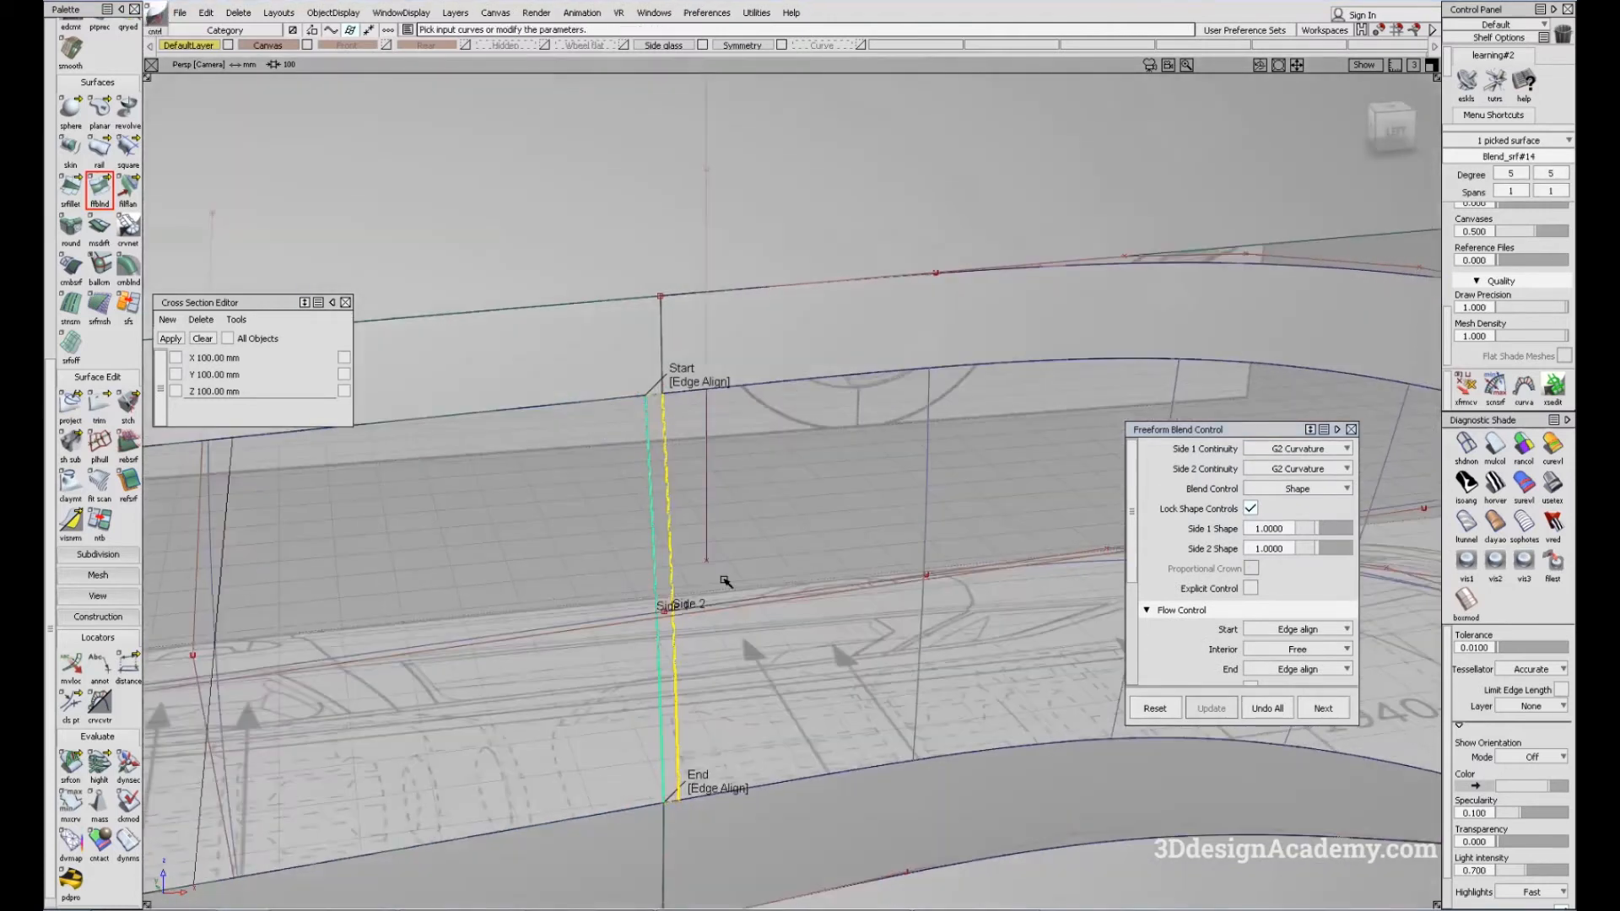
Examine the reflections across the new blend and body side with Showroom shading, then turn the shading off
left_click(1551, 483)
mouse_move(902, 666)
right_mouse_down("ctrl+shift")
mouse_move(750, 595)
mouse_move(688, 636)
right_mouse_up("ctrl+shift")
mouse_move(688, 636)
left_mouse_down("alt+shift")
mouse_move(583, 602)
mouse_move(600, 619)
mouse_move(612, 582)
left_mouse_up("alt+shift")
right_click_drag(612, 582, 588, 571, "alt+shift")
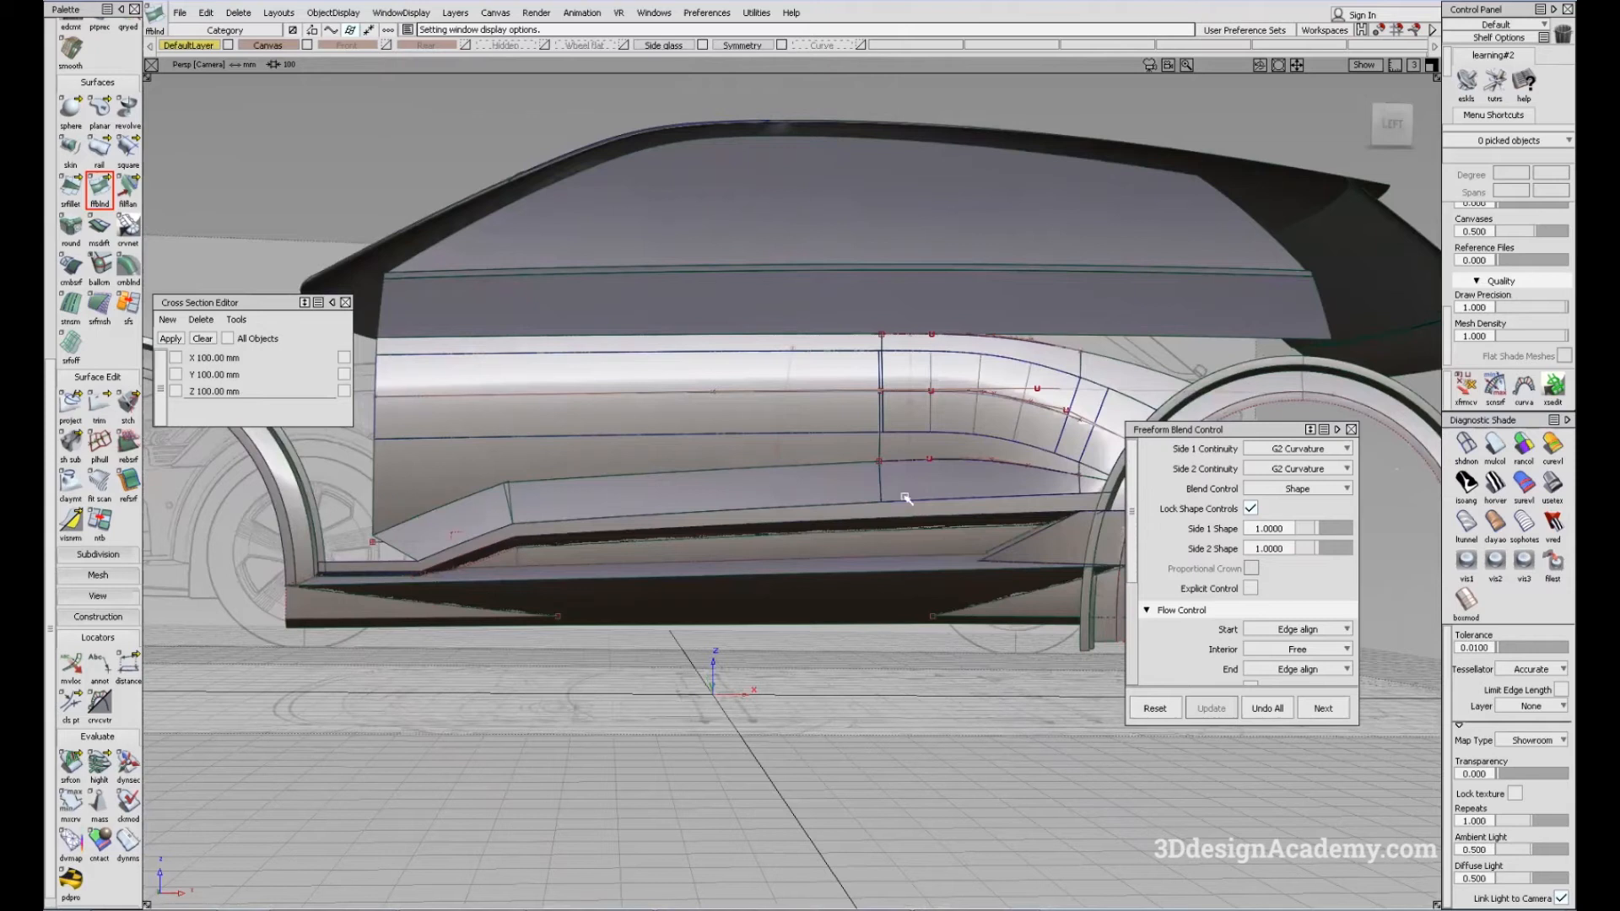
right_click_drag(900, 495, 823, 514, "alt+shift")
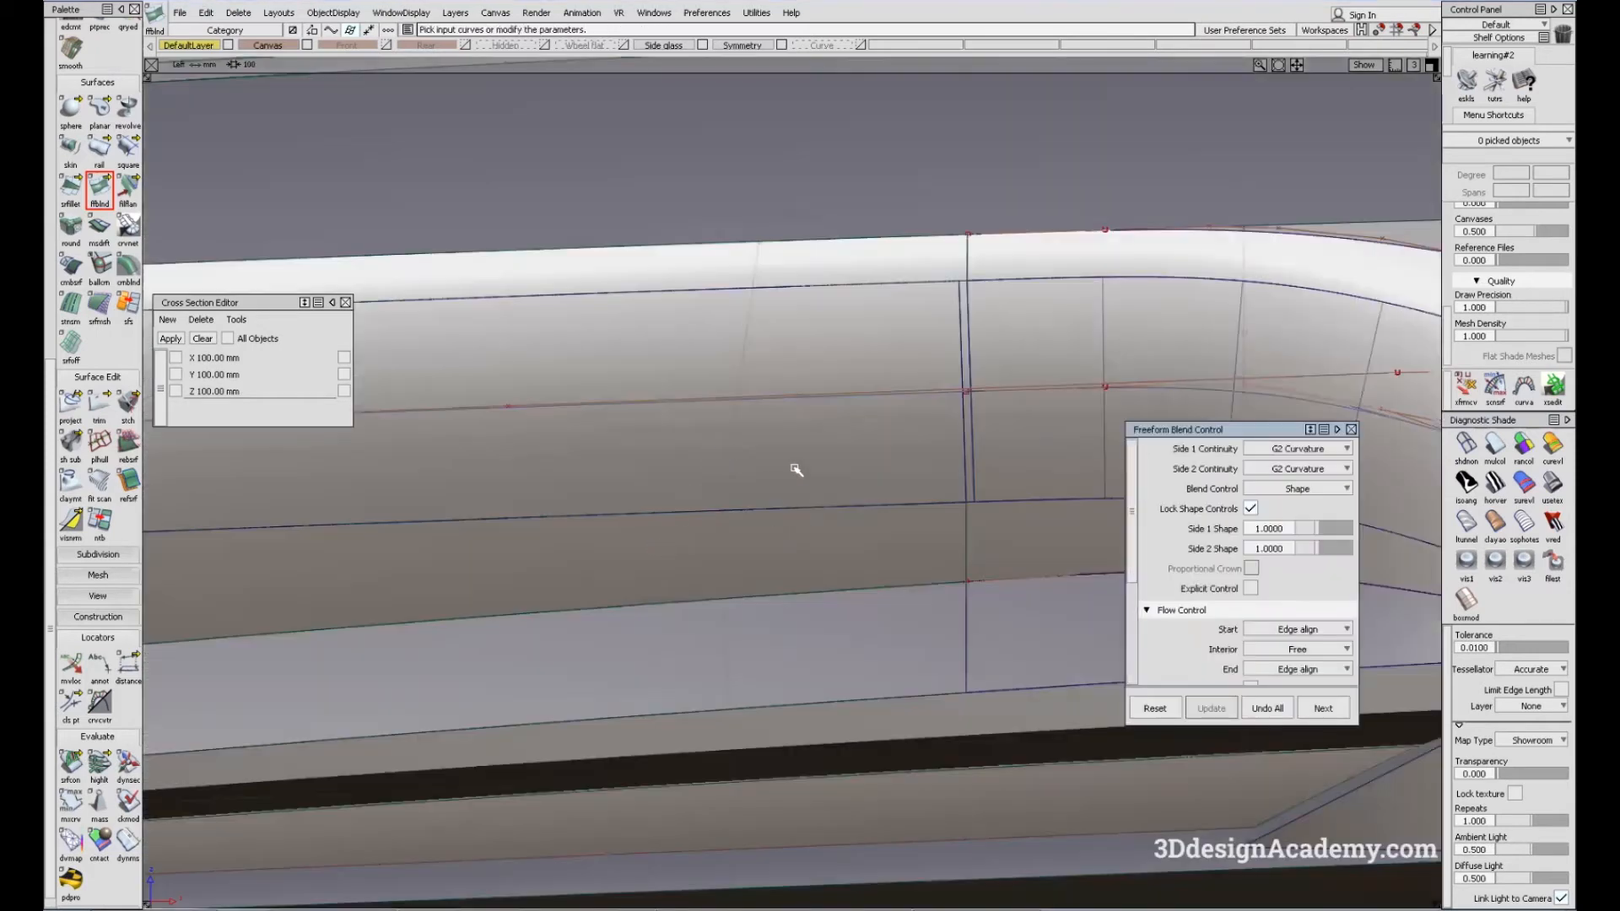
right_click_drag(792, 470, 591, 443, "alt+shift")
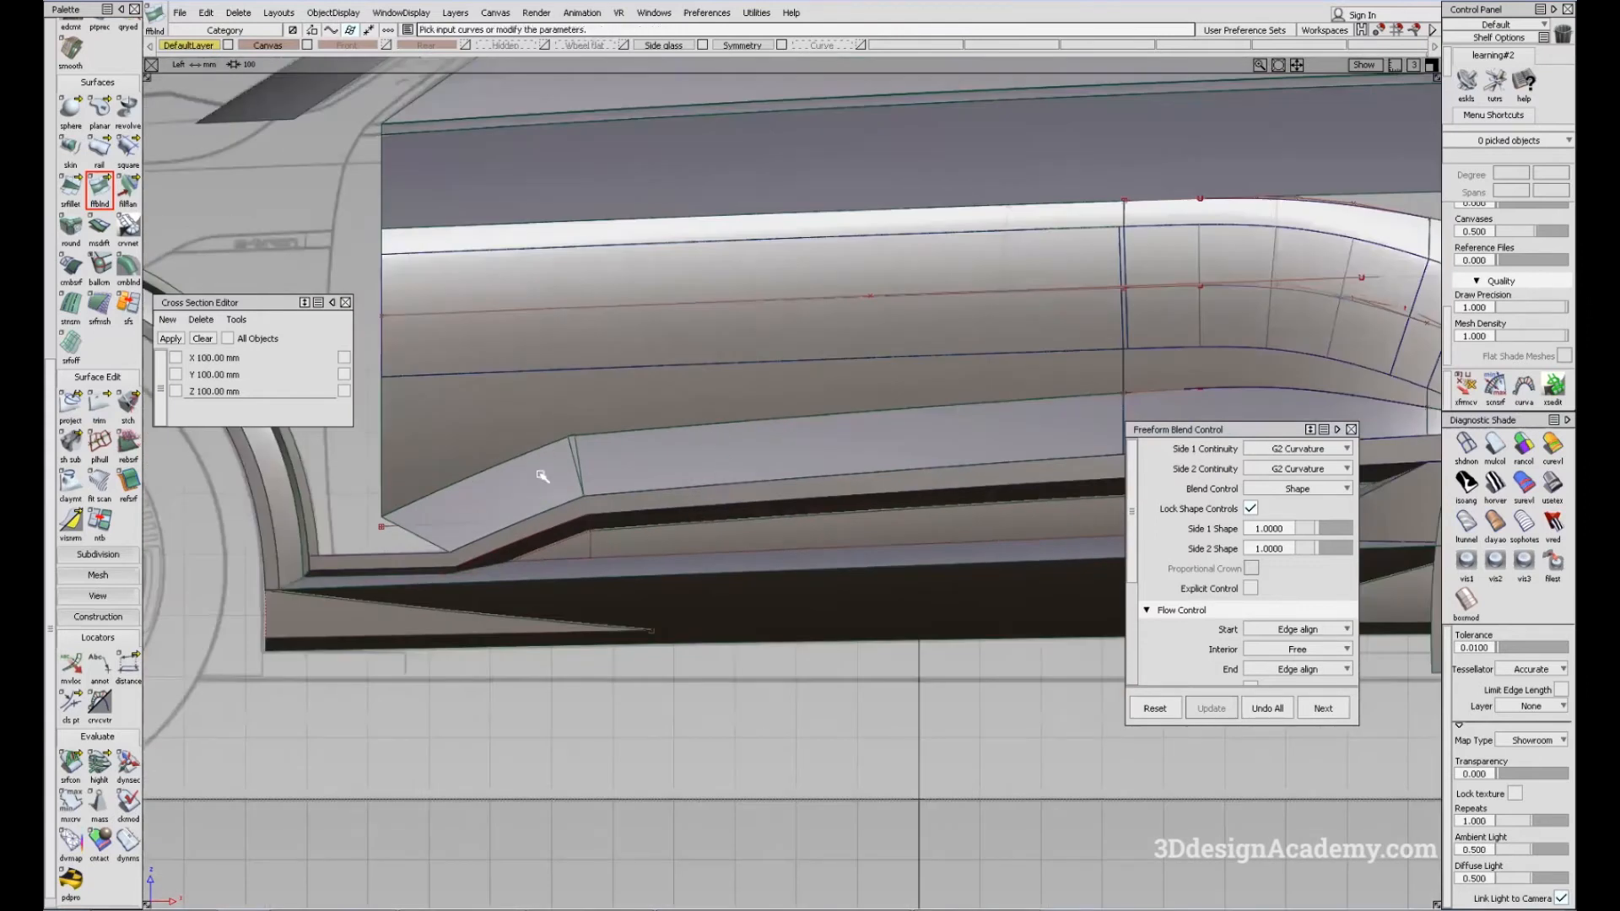
mouse_move(677, 455)
right_mouse_down("alt+shift")
mouse_move(669, 437)
mouse_move(591, 439)
right_mouse_up("alt+shift")
left_click_drag(813, 653, 847, 441, "ctrl+shift")
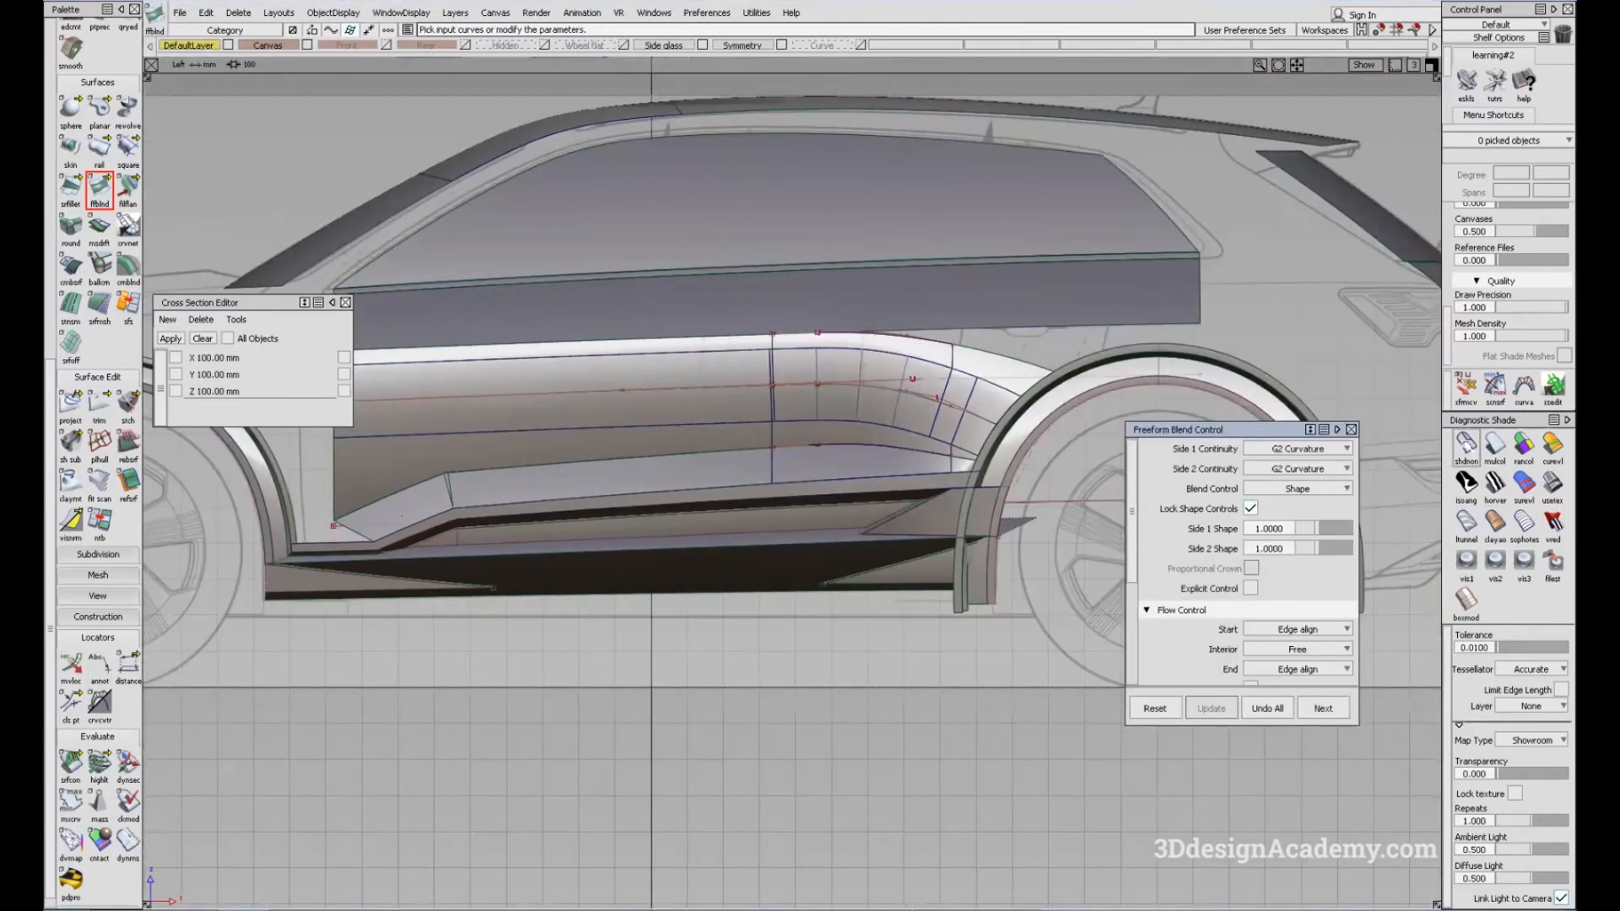
left_click(1466, 444)
Compare the side body lines with the rear three-quarter and side-view reference photos in Windows Photo Viewer
middle_click_drag(433, 494, 557, 500, "alt+shift")
key("alt+Tab")
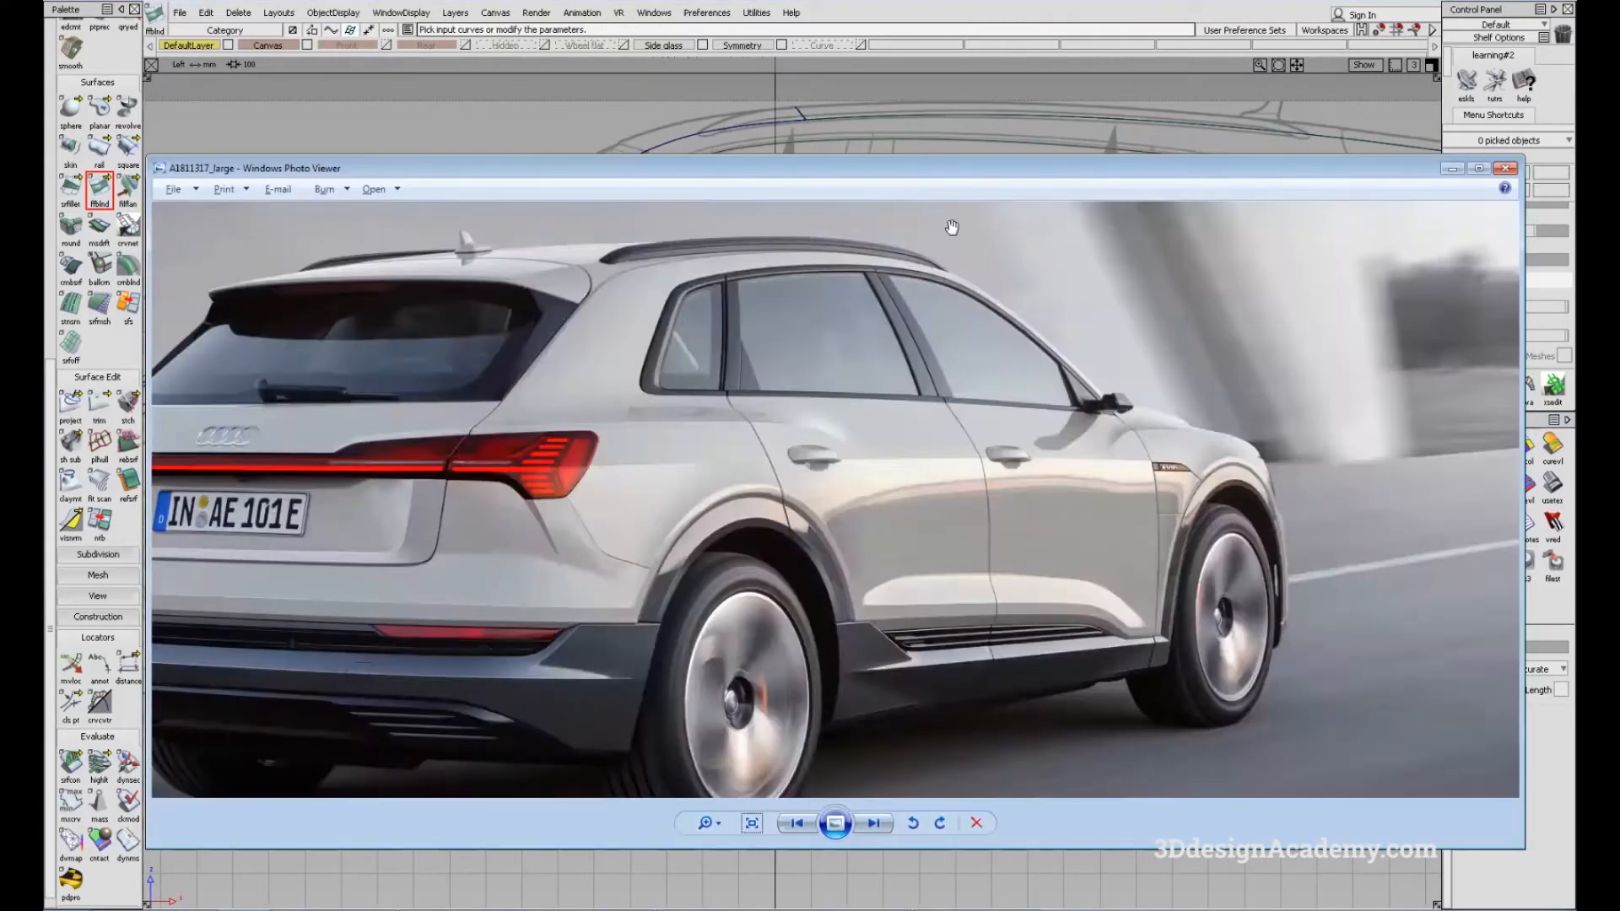
key("Right")
key("Right")
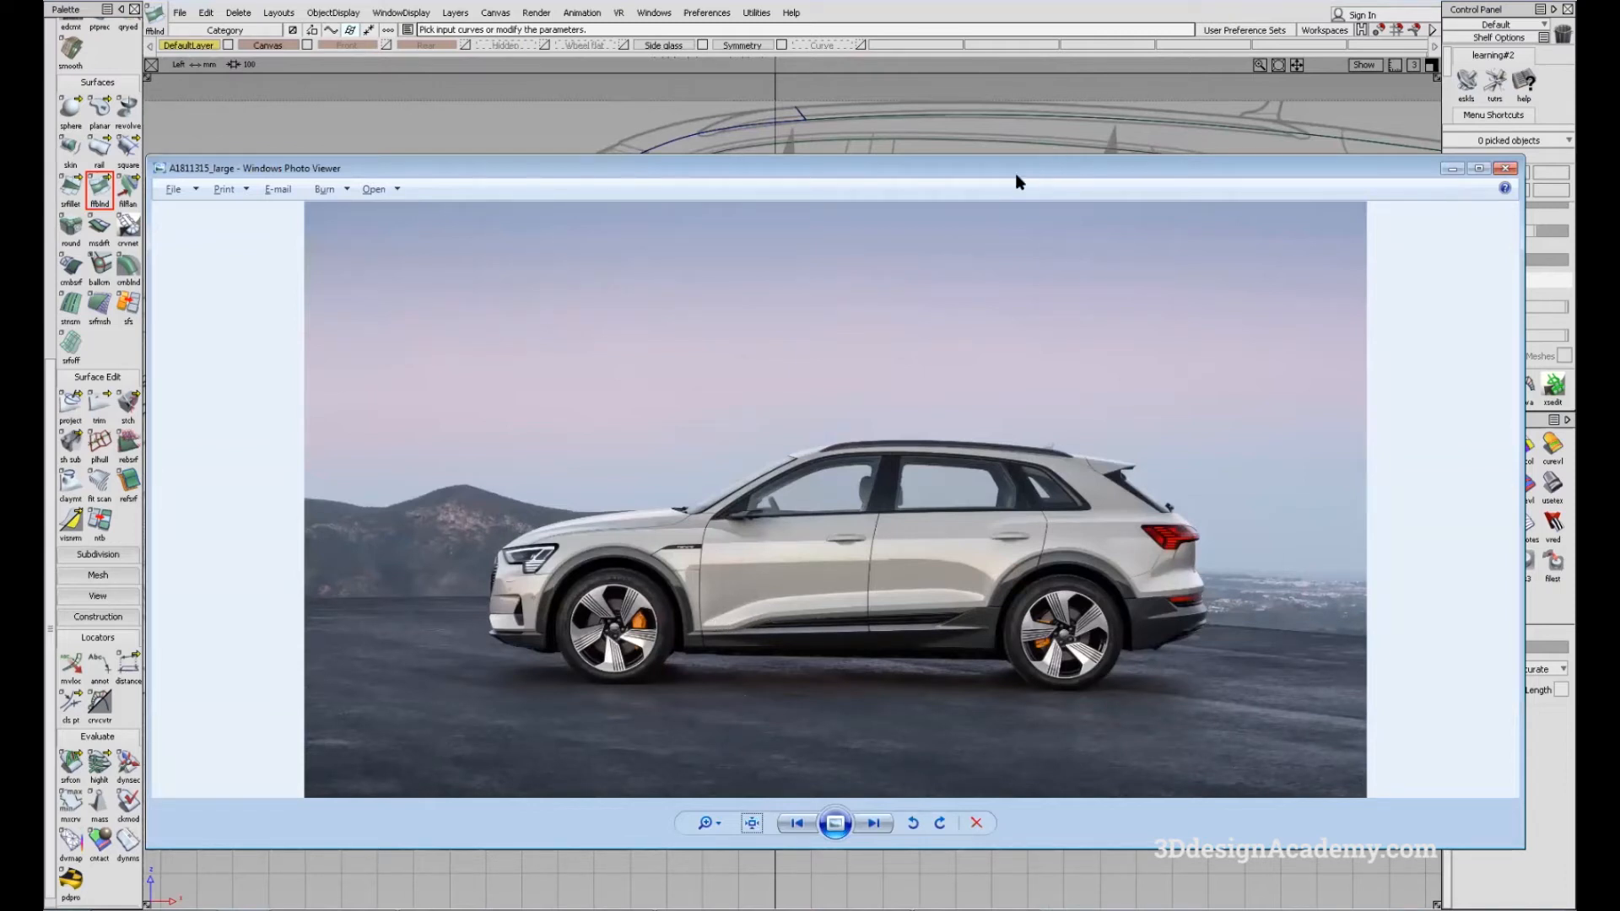
key("alt+Tab")
Set the start flow of the crowned blend surface at the front end of the lower side panel to Default
right_click_drag(592, 492, 633, 489, "alt+shift")
middle_click_drag(632, 489, 664, 486, "alt+shift")
left_click(560, 499)
middle_click_drag(503, 527, 516, 533, "alt+shift")
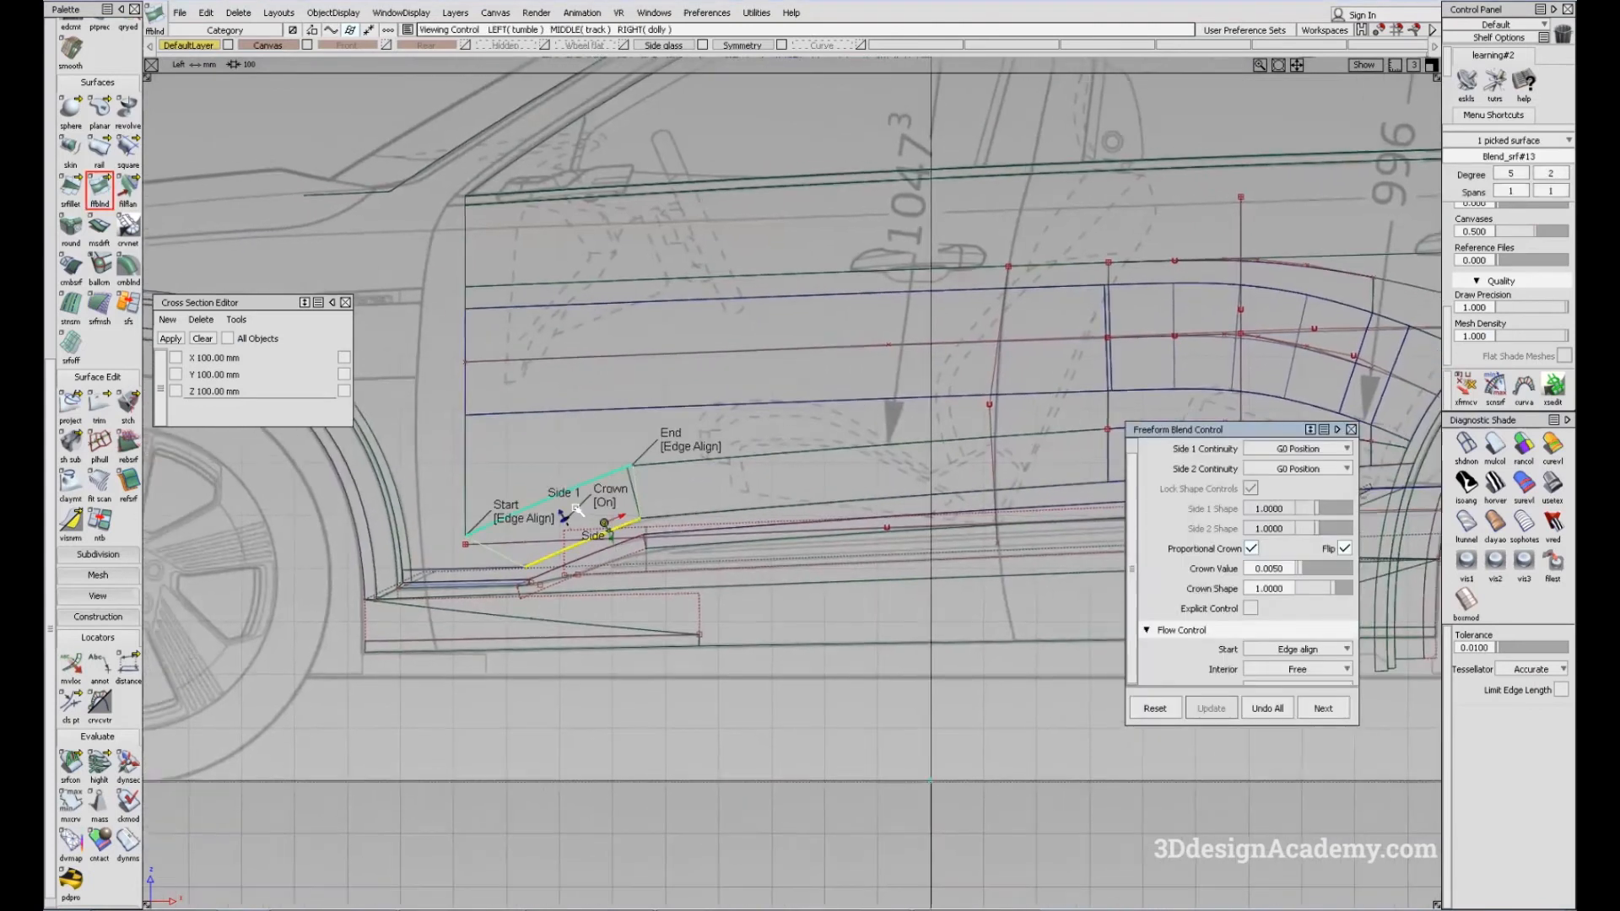
left_click(525, 521)
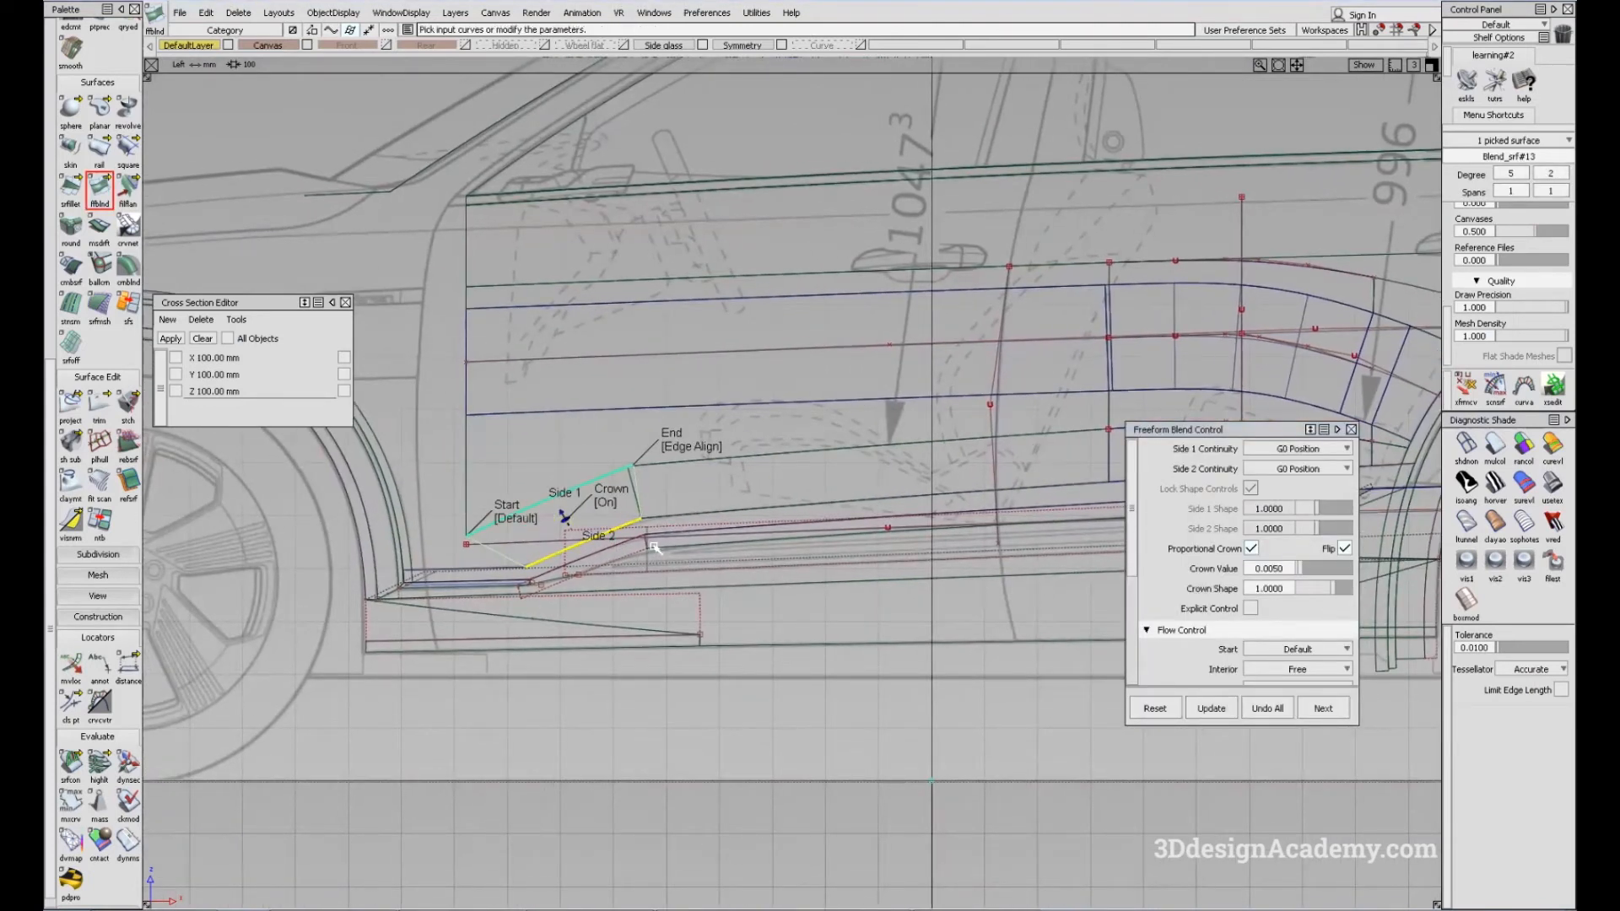
left_click_drag(681, 624, 667, 482, "ctrl+shift")
key("F8")
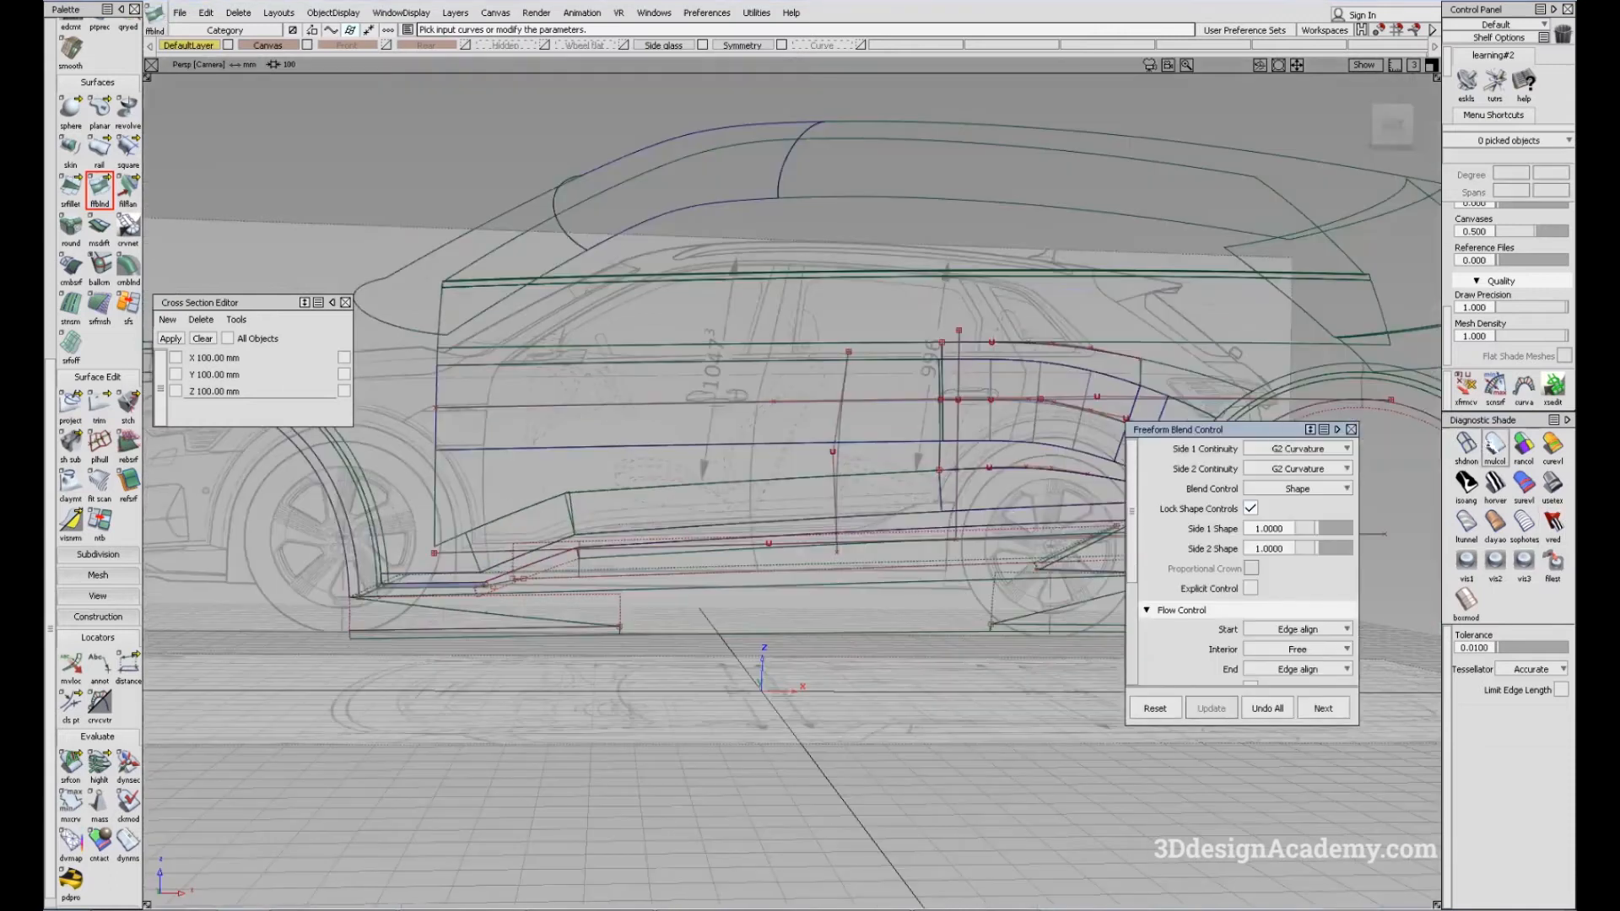
Shade the model and set the end flow of the front lower crowned blend surface to Default
left_click(1493, 445)
left_click_drag(460, 498, 522, 538, "alt+shift")
right_click_drag(523, 539, 582, 517, "alt+shift")
left_click_drag(593, 482, 583, 465, "ctrl+shift")
left_click(535, 508)
left_click_drag(469, 491, 623, 484, "alt+shift")
left_click(554, 508)
left_click(638, 470)
left_click(639, 471)
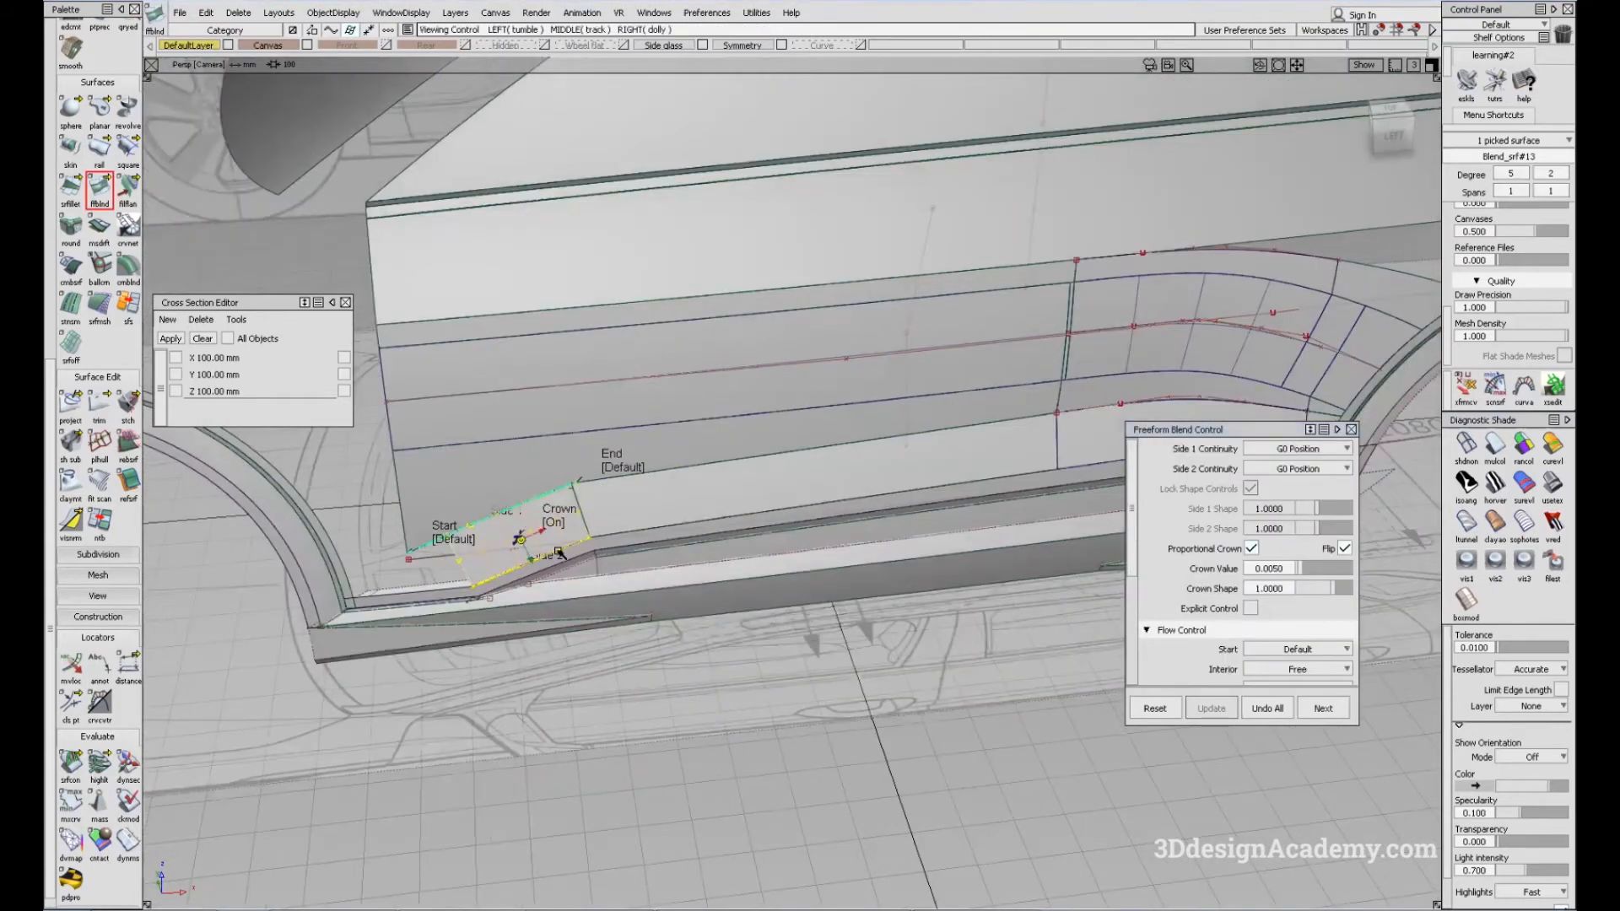
Build a Chord-type G2 Curvature surface fillet with chordal length 200 between the front lower blend surface and the long lower panel
right_click_drag(552, 547, 668, 429, "alt+shift")
left_click_drag(555, 542, 616, 527, "alt+shift")
left_click_drag(553, 577, 525, 553, "ctrl+shift")
left_click_drag(501, 557, 517, 542, "alt+shift")
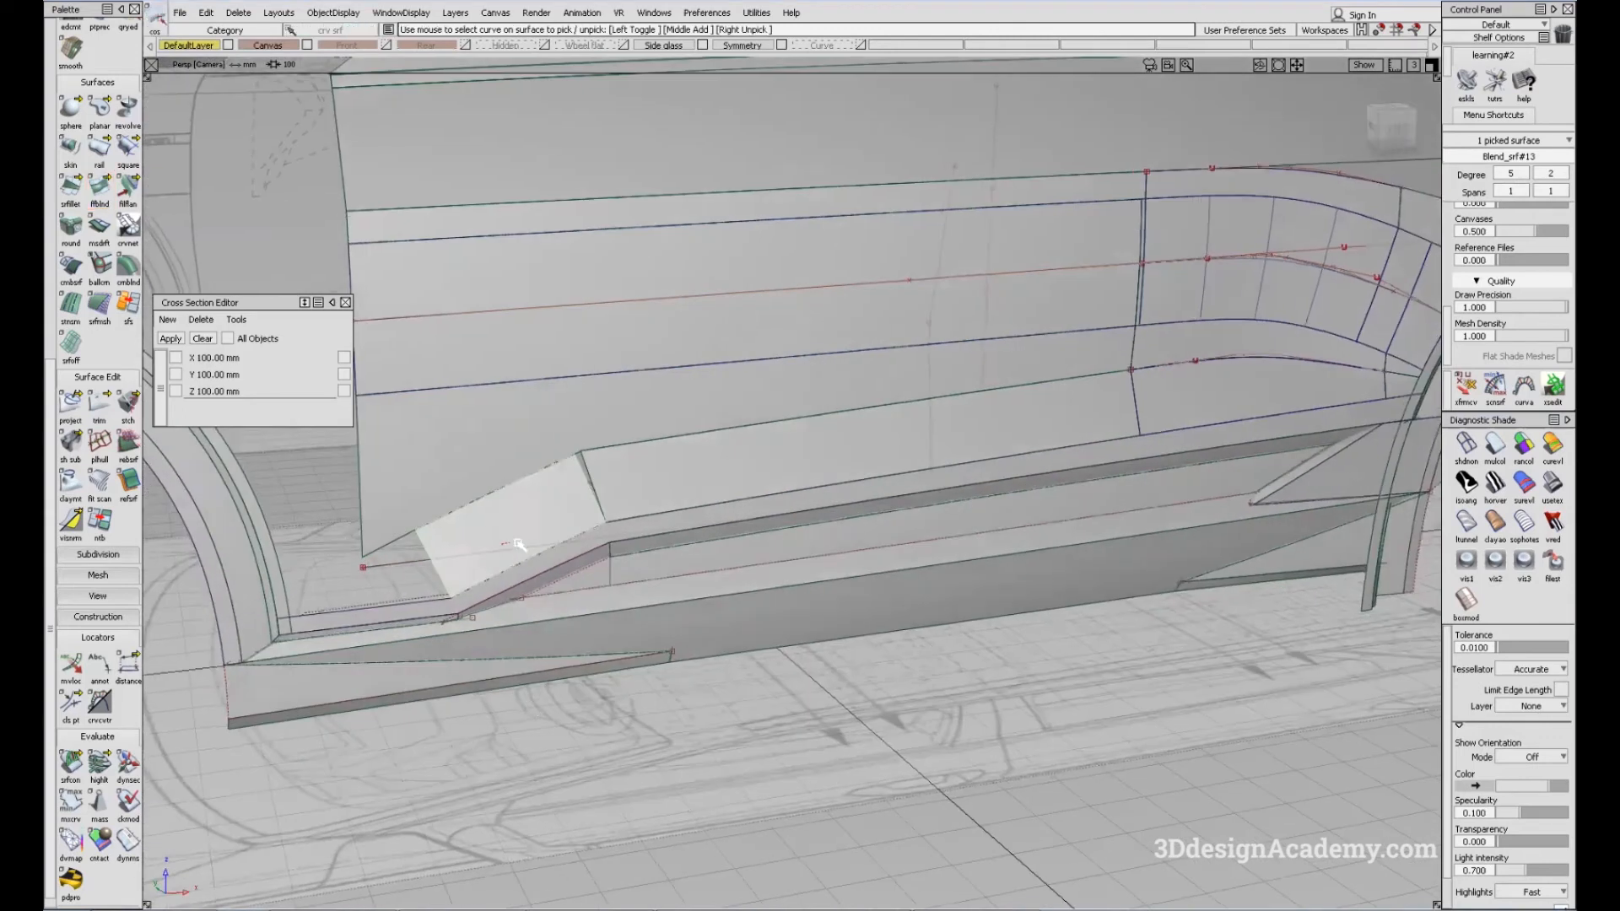
double_click(71, 185)
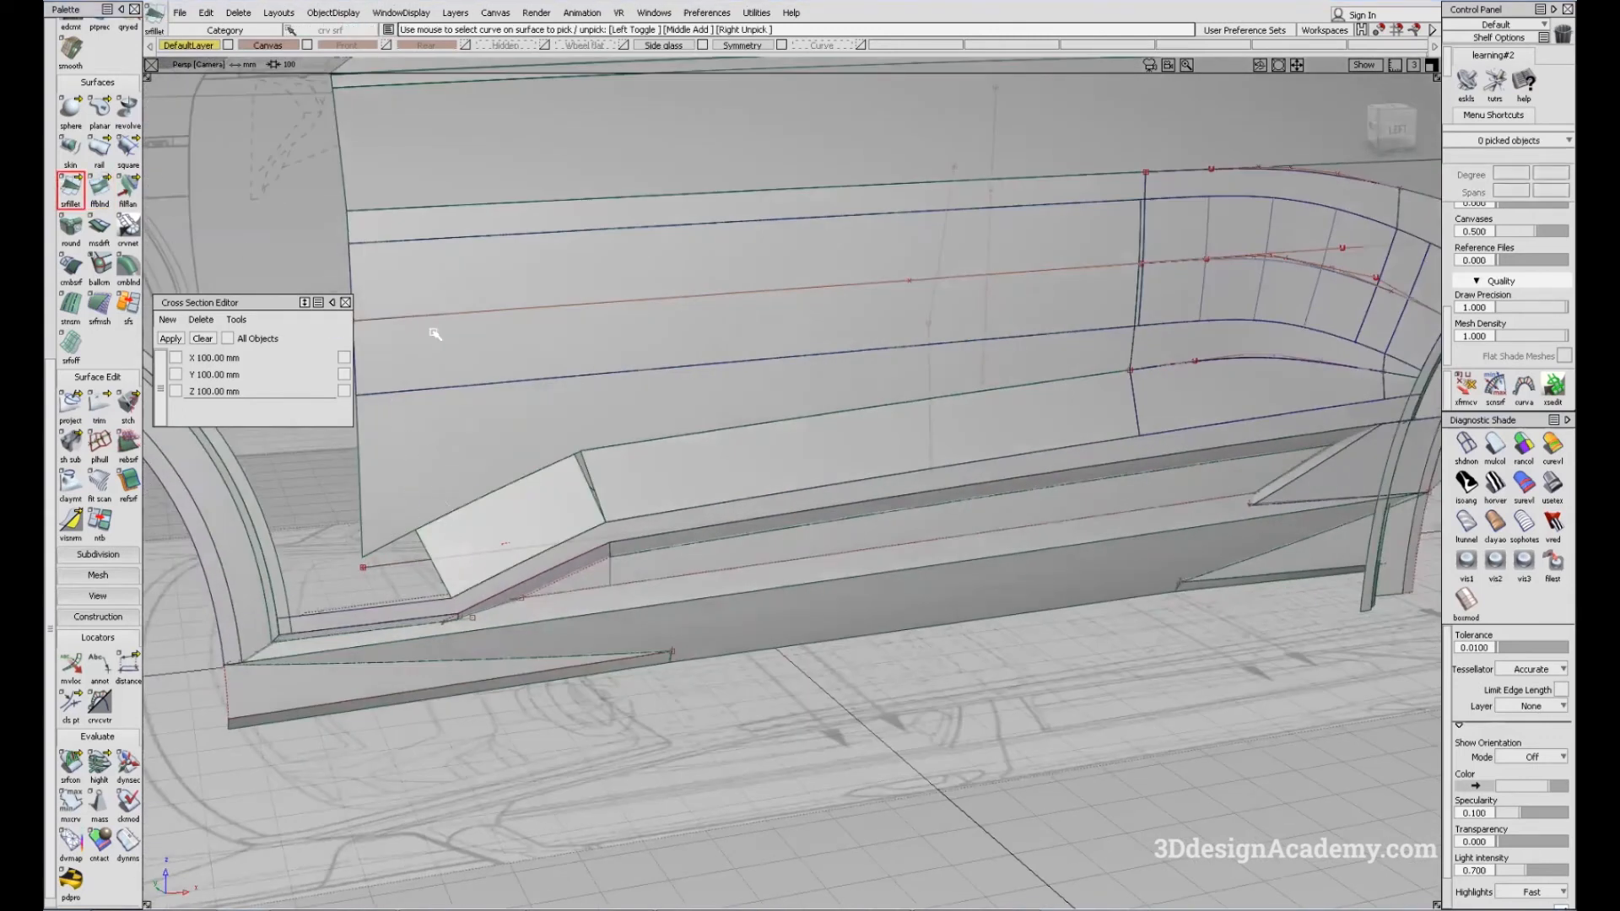
left_click(645, 485)
left_click_drag(651, 474, 780, 505, "alt+shift")
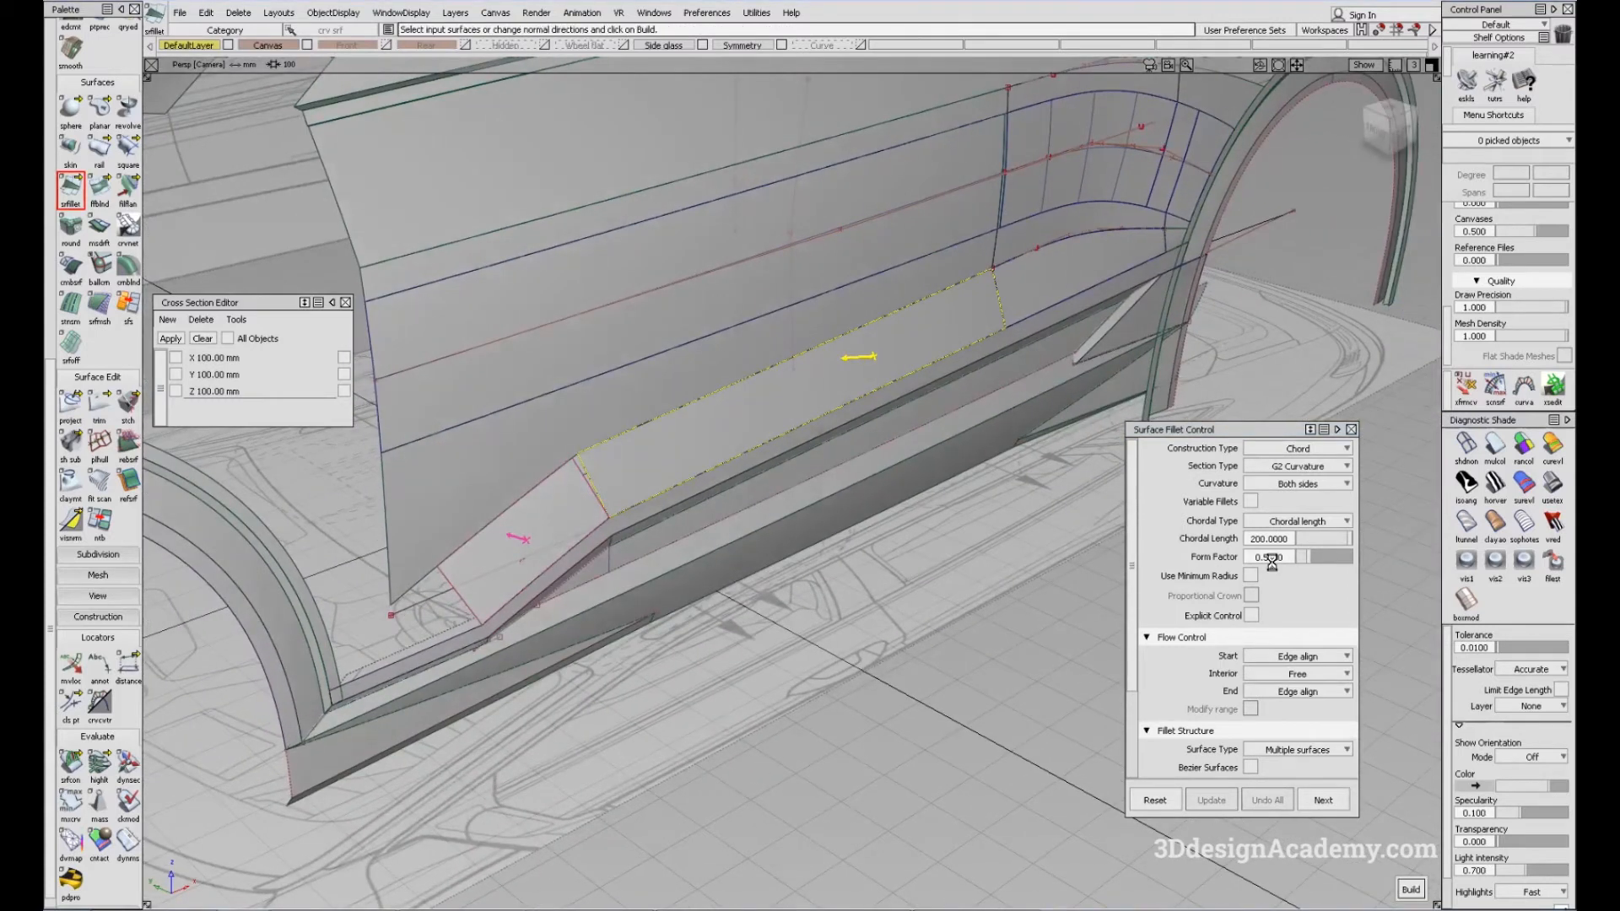
left_click_drag(778, 579, 854, 441, "alt+shift")
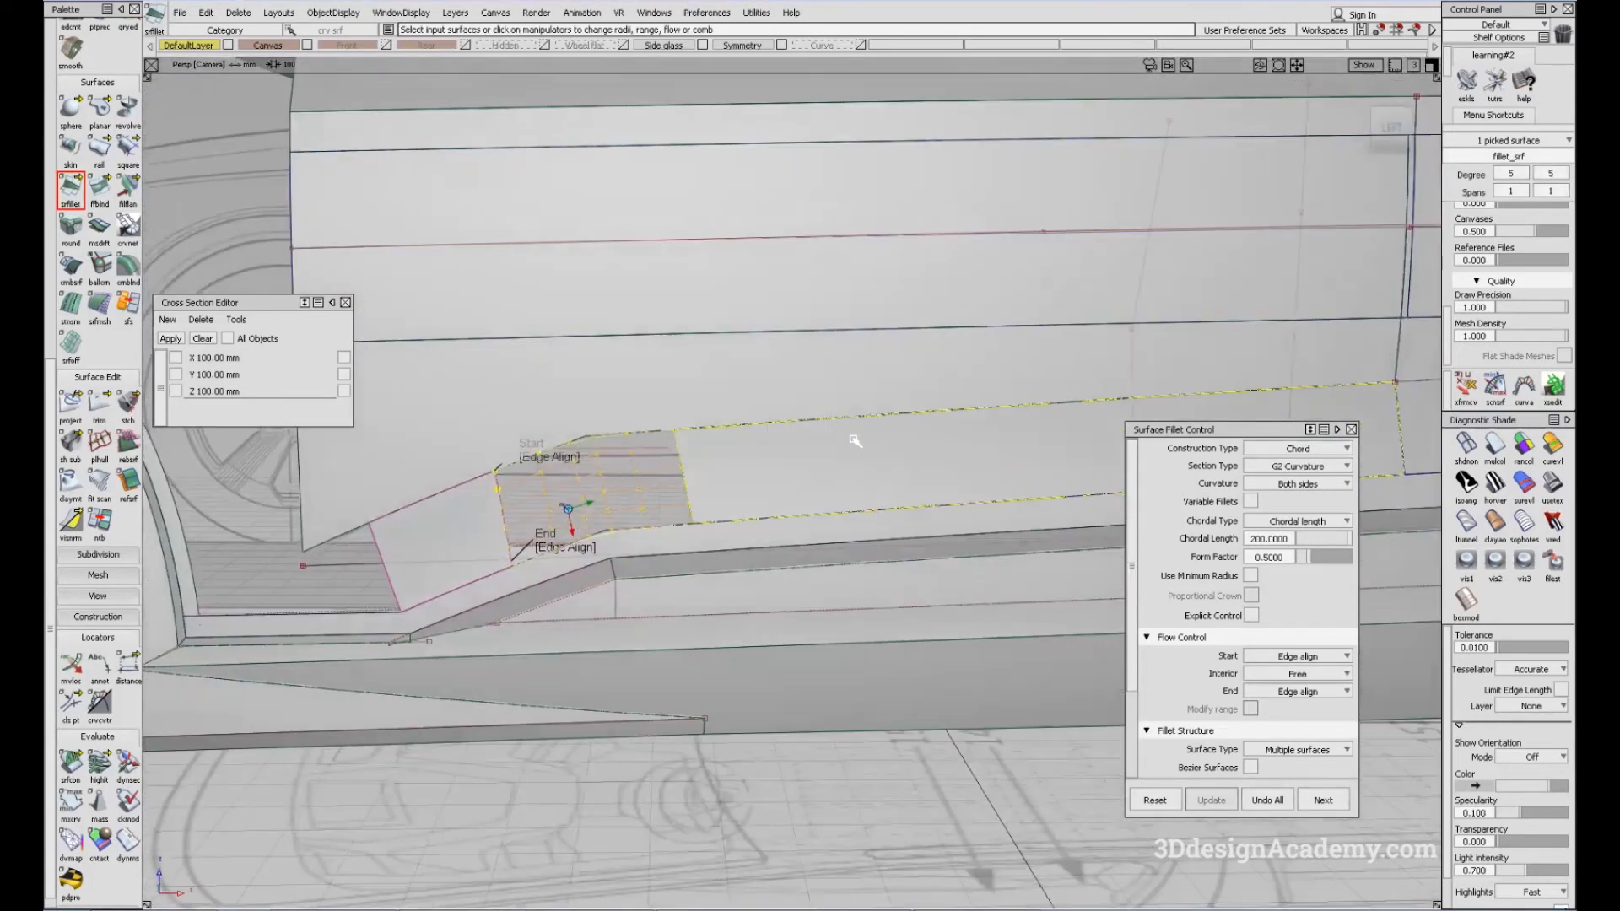
Compare the fillet's edges with the reference sketch of the lower door in the left view
key("F6")
left_click_drag(837, 496, 734, 593, "ctrl+shift")
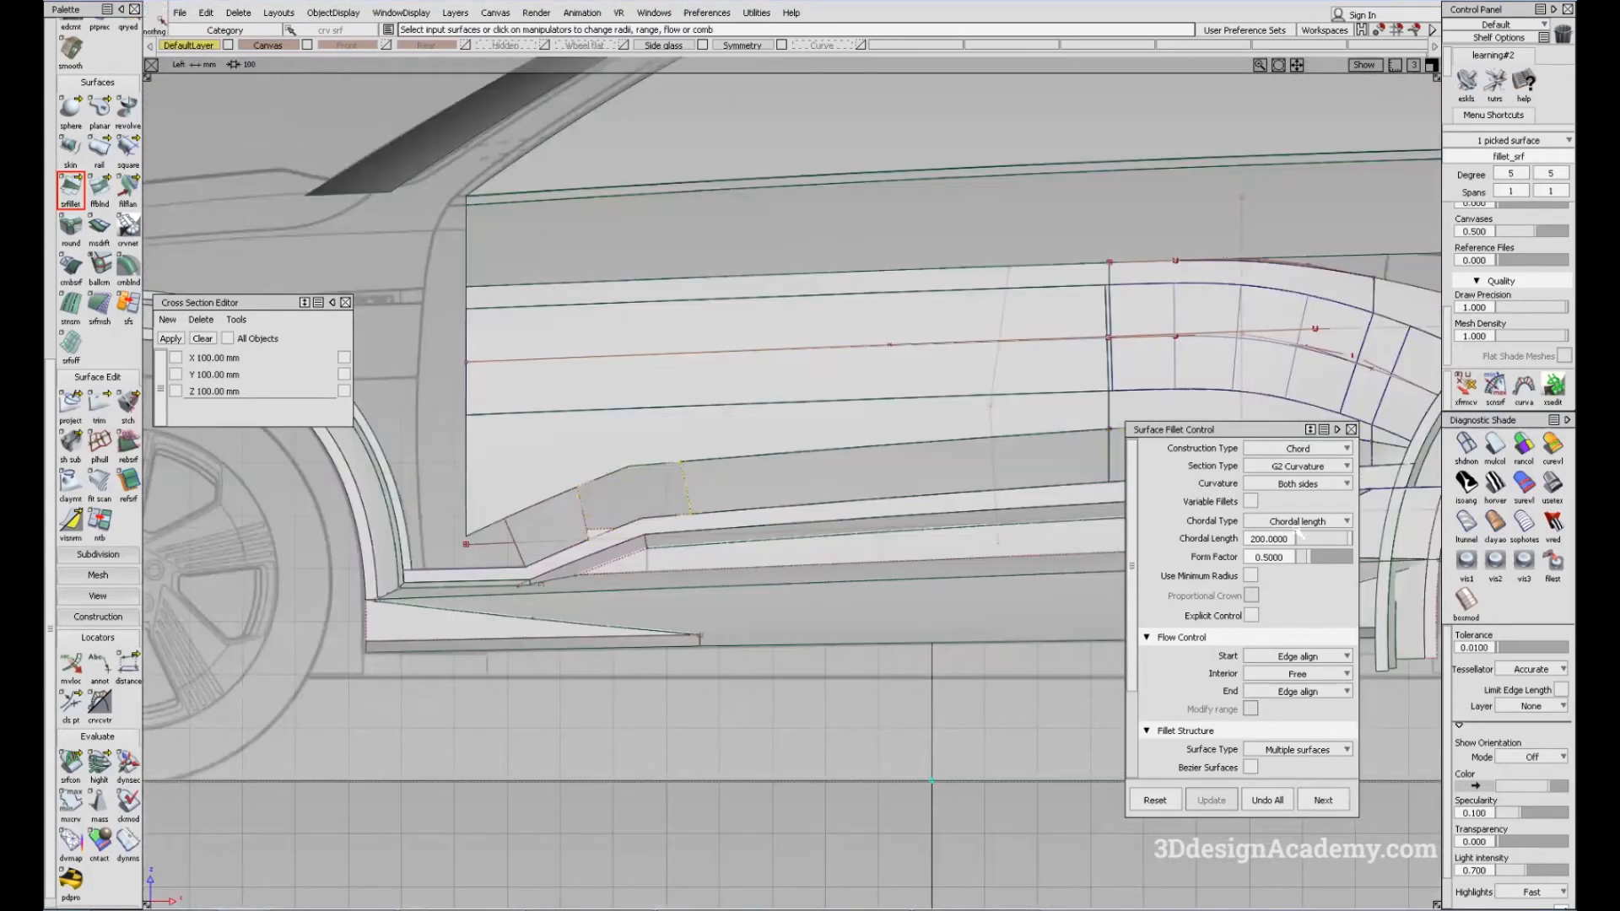
left_click(664, 532, "alt+shift")
right_click_drag(664, 531, 549, 487, "alt+shift")
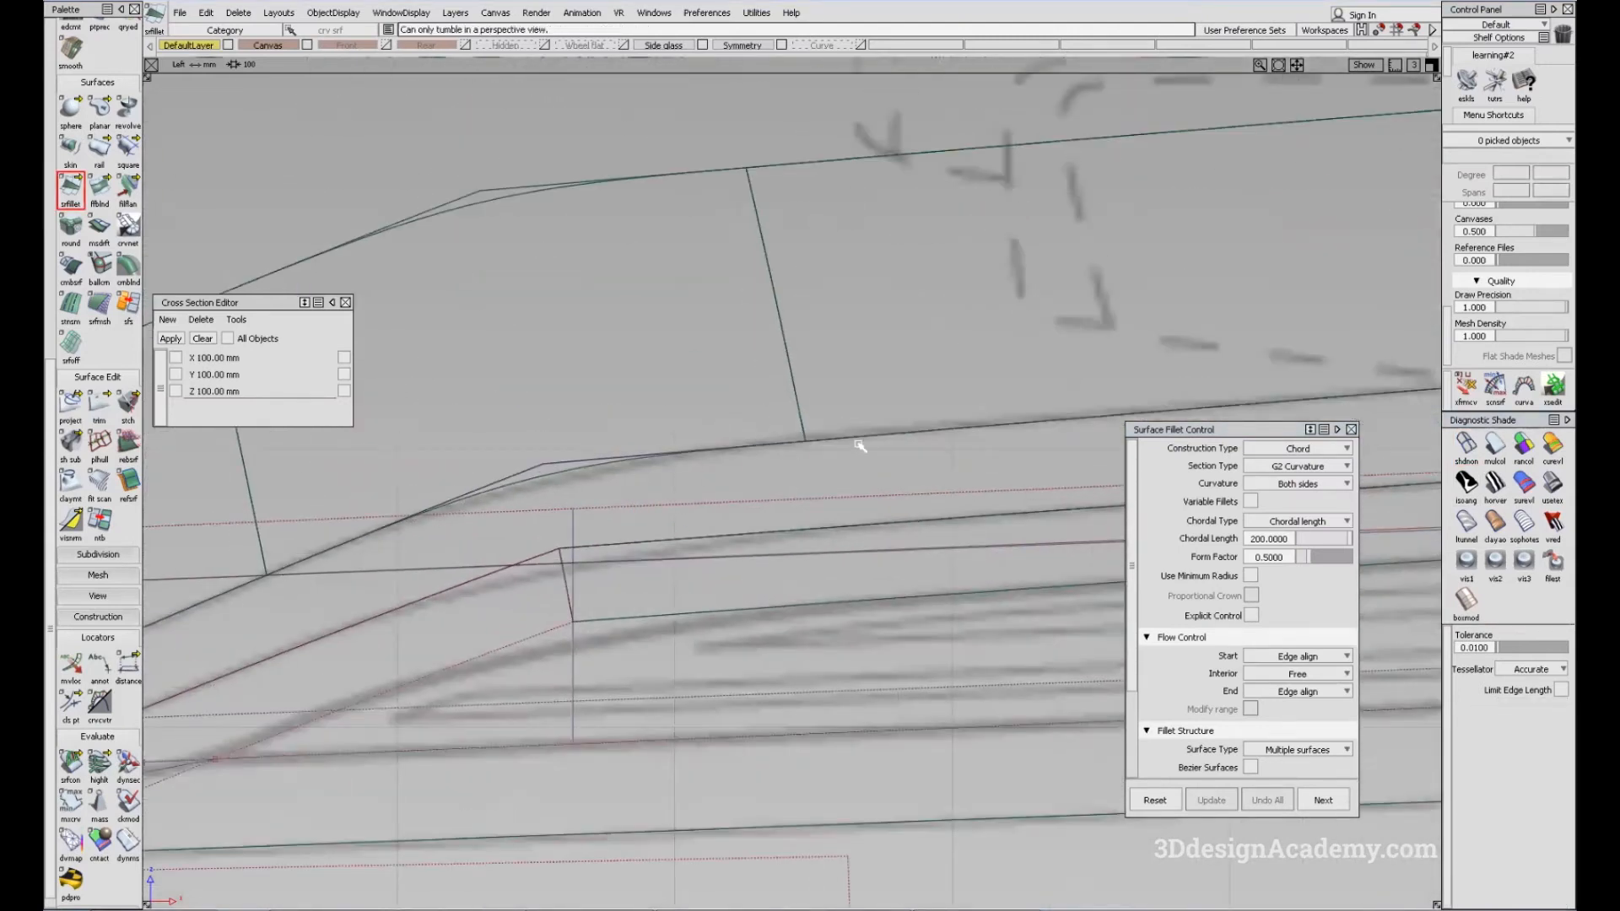
left_click_drag(737, 463, 506, 503, "ctrl+shift")
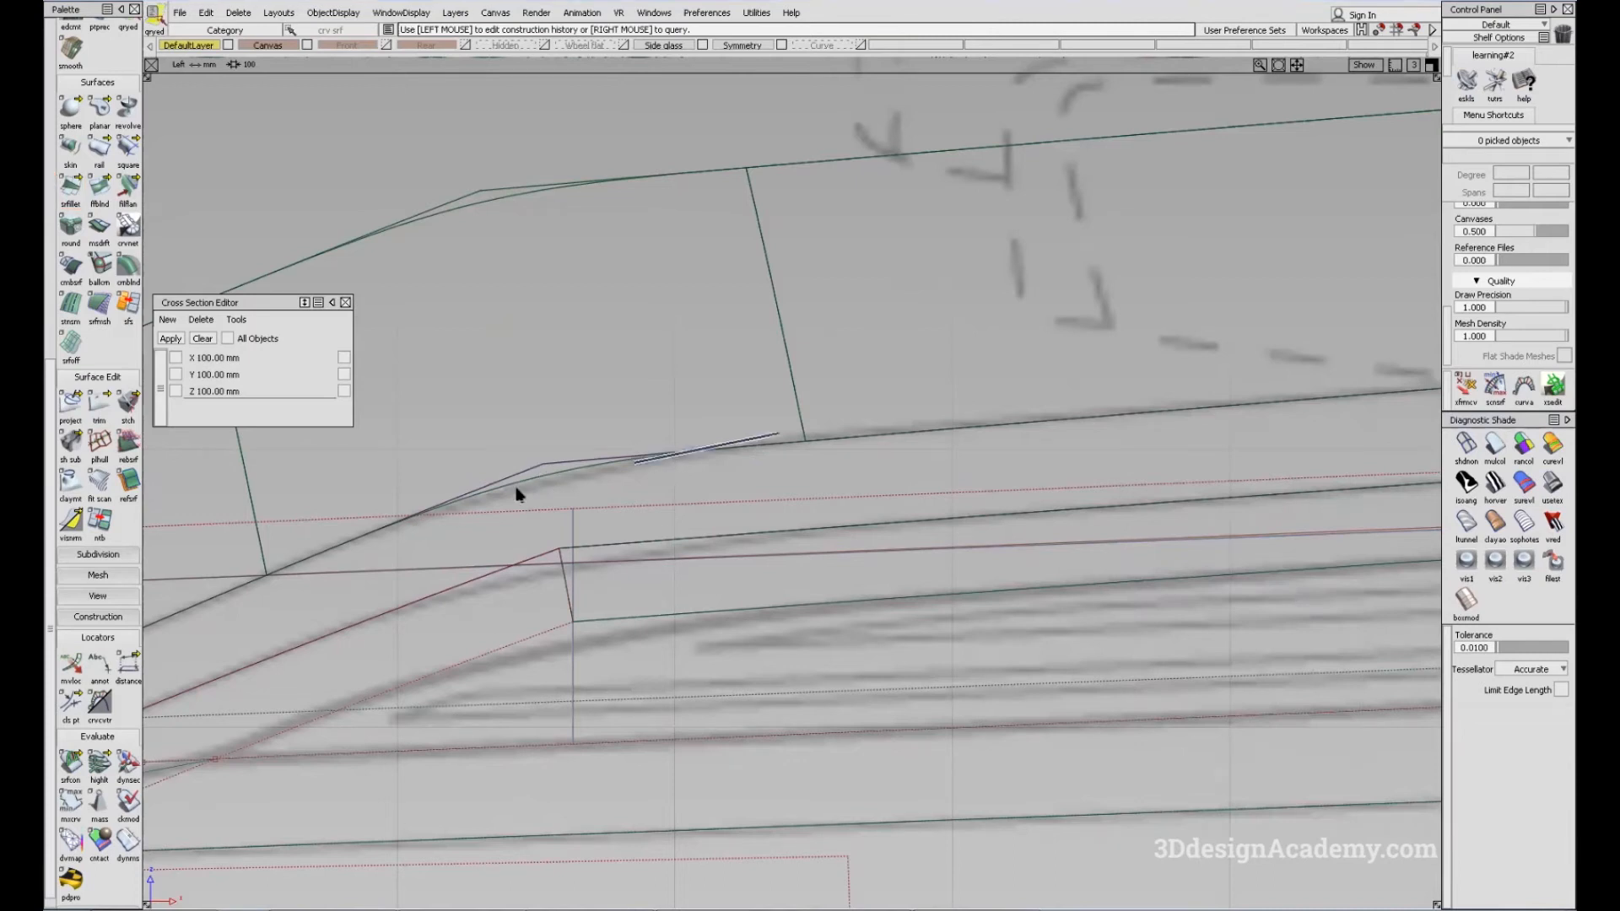
right_click_drag(662, 493, 633, 497, "alt+shift")
middle_click_drag(633, 497, 721, 532, "alt+shift")
Reopen the lower panel fillet, try chordal lengths of 300 and 400, and finish with 350
left_click_drag(976, 436, 941, 436, "ctrl+shift")
left_click(672, 525)
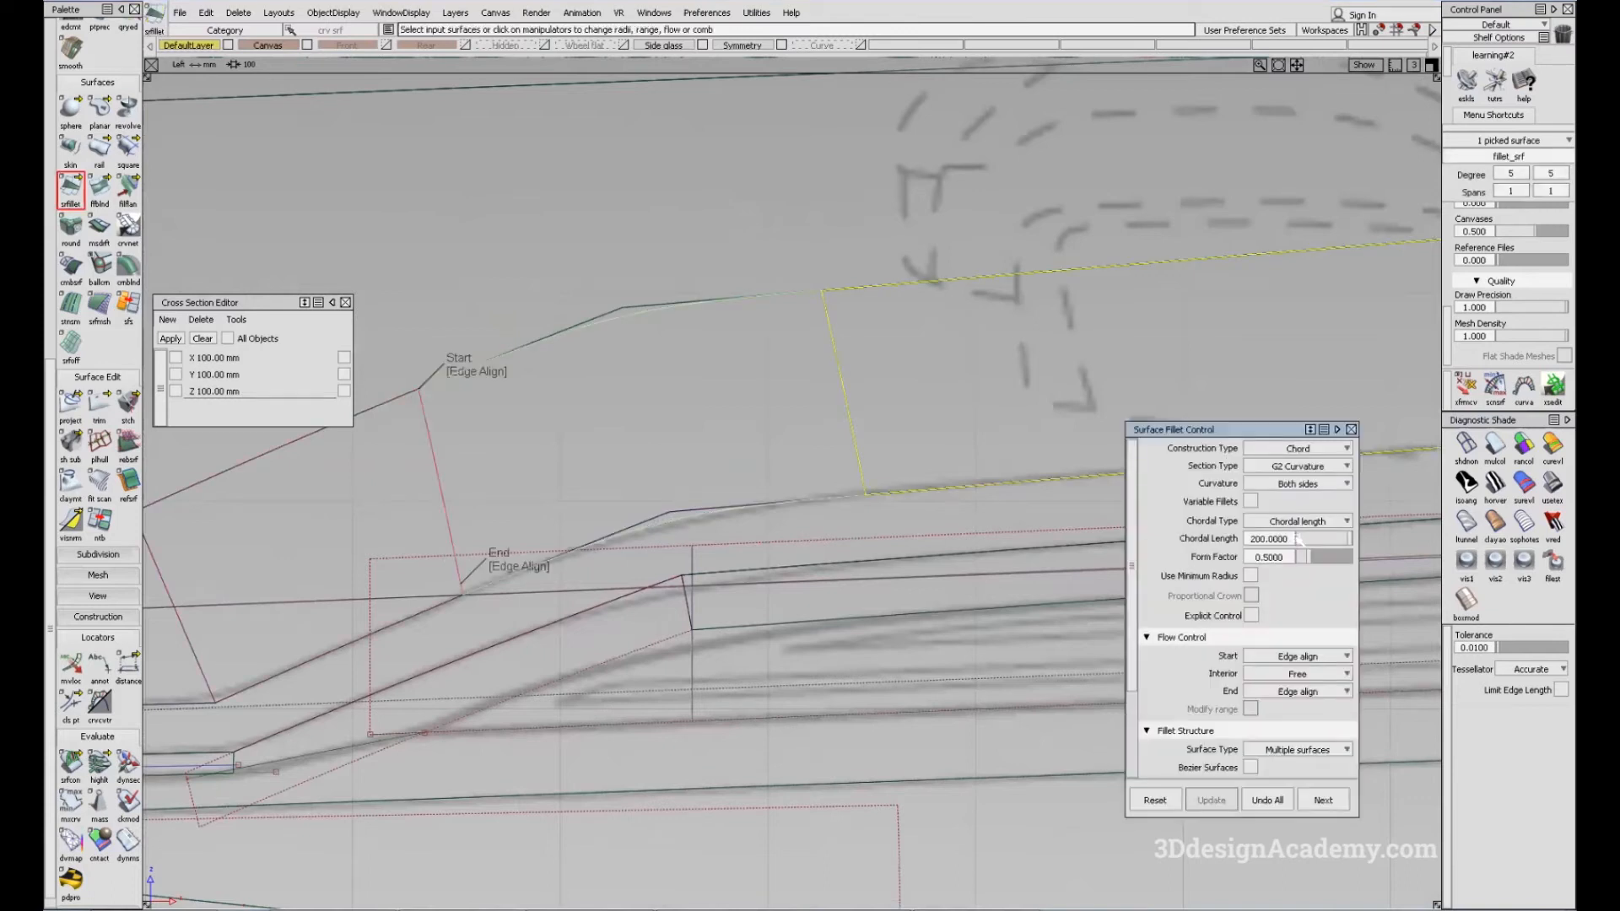
left_click_drag(1288, 539, 912, 527)
type("3")
key("Return")
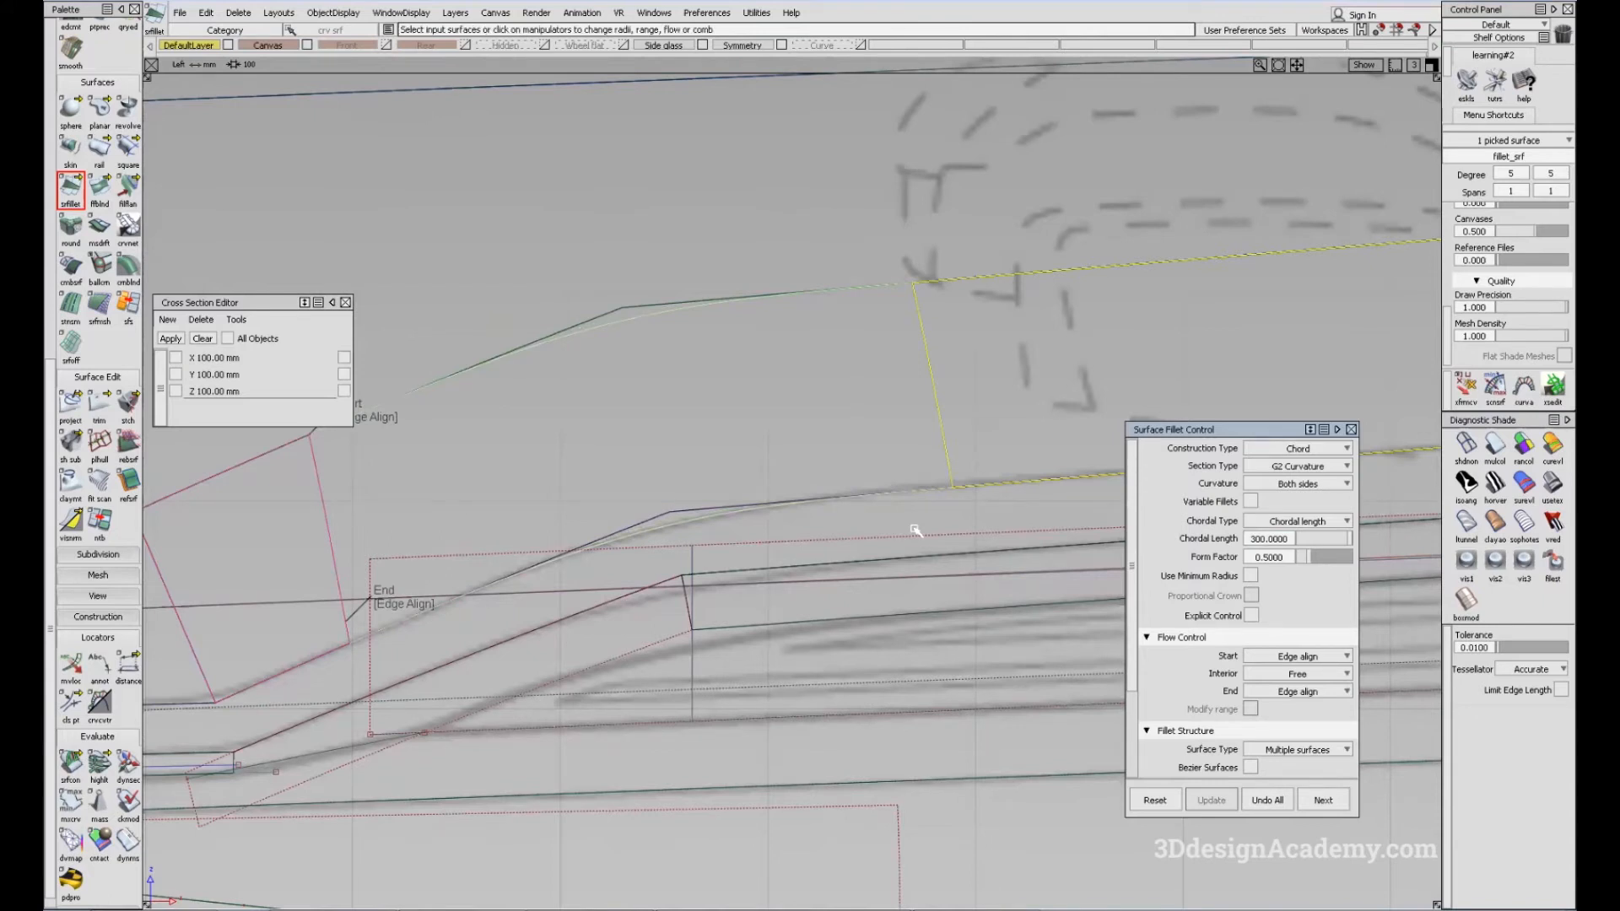
left_click(1284, 538)
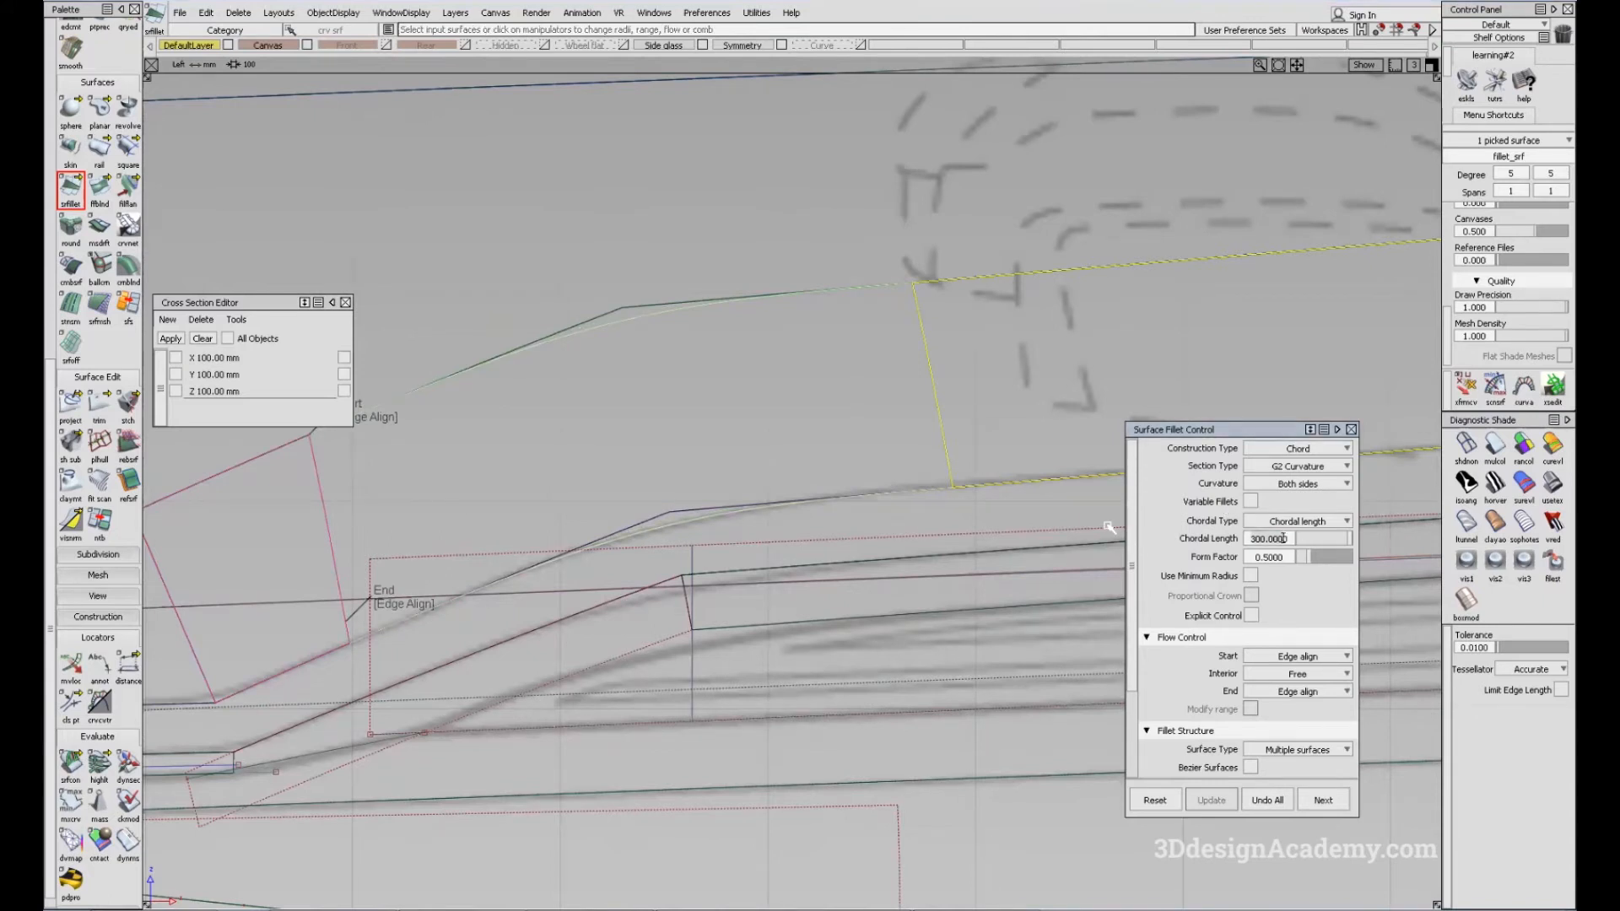
type("400")
key("Return")
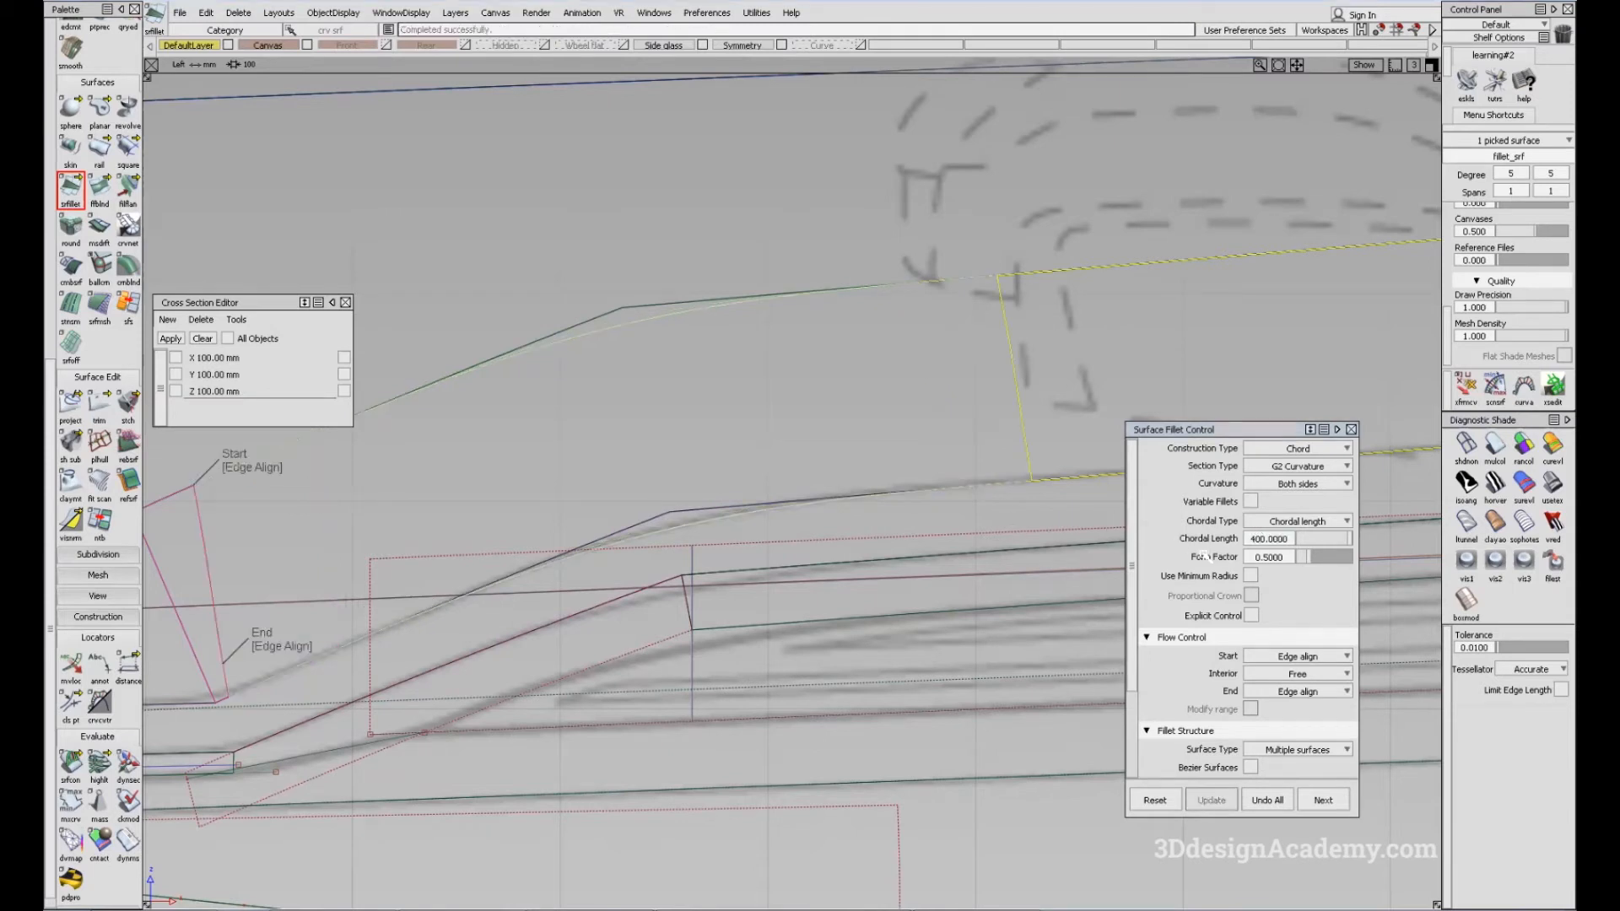
left_click(1288, 538)
type("350")
key("Return")
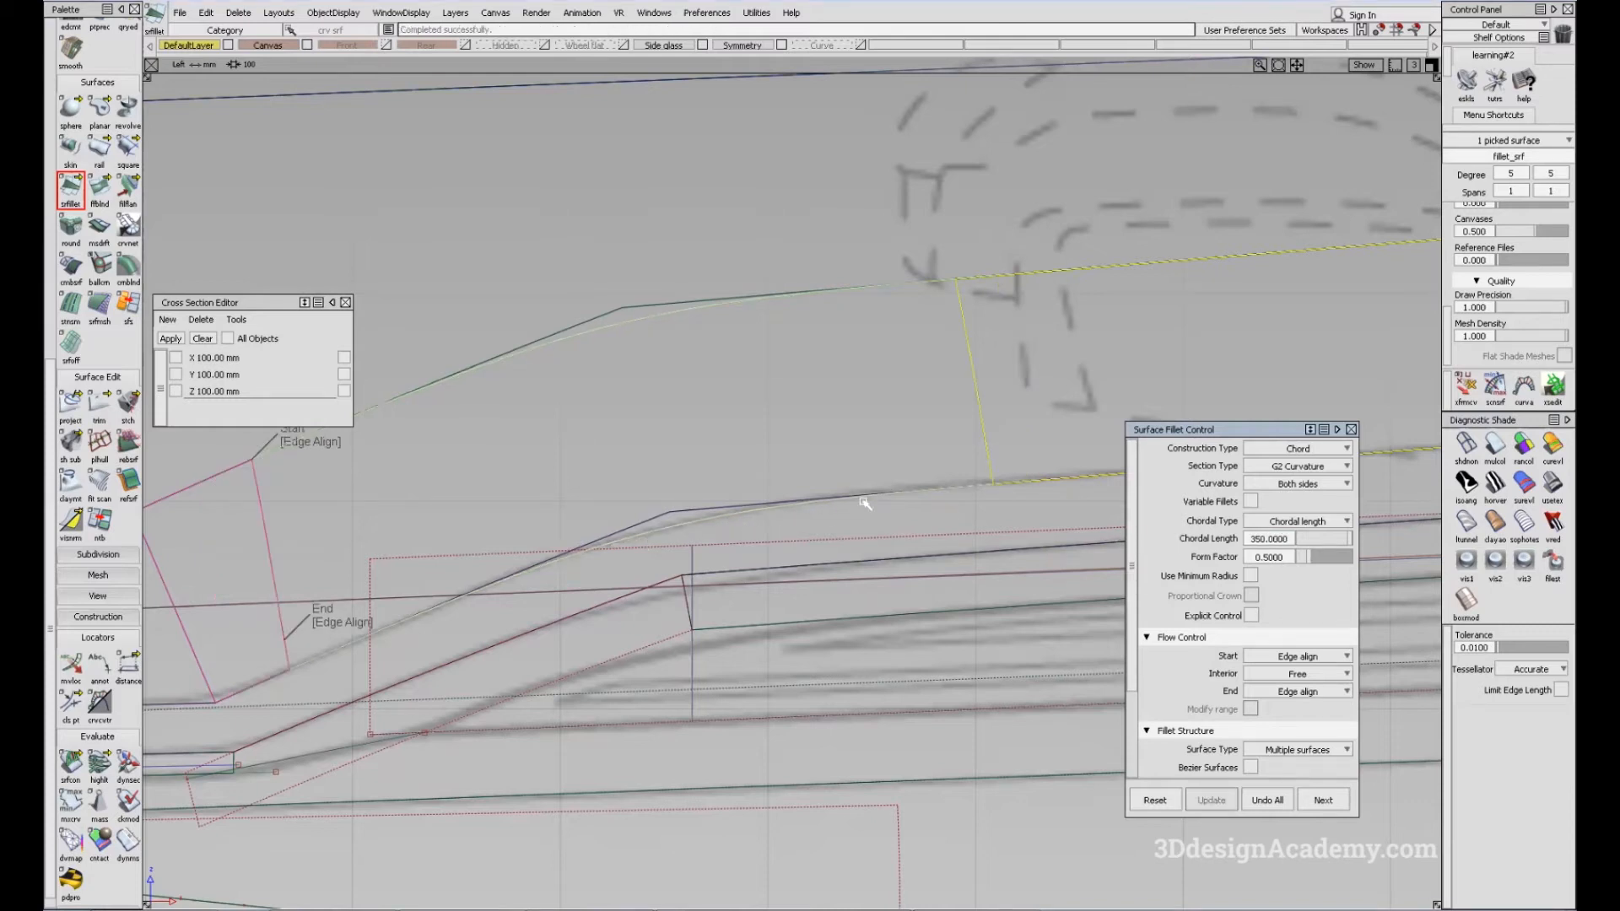
Check the widened surface fillet against the side-view sketch and undo it
right_click_drag(756, 559, 766, 490, "alt+shift")
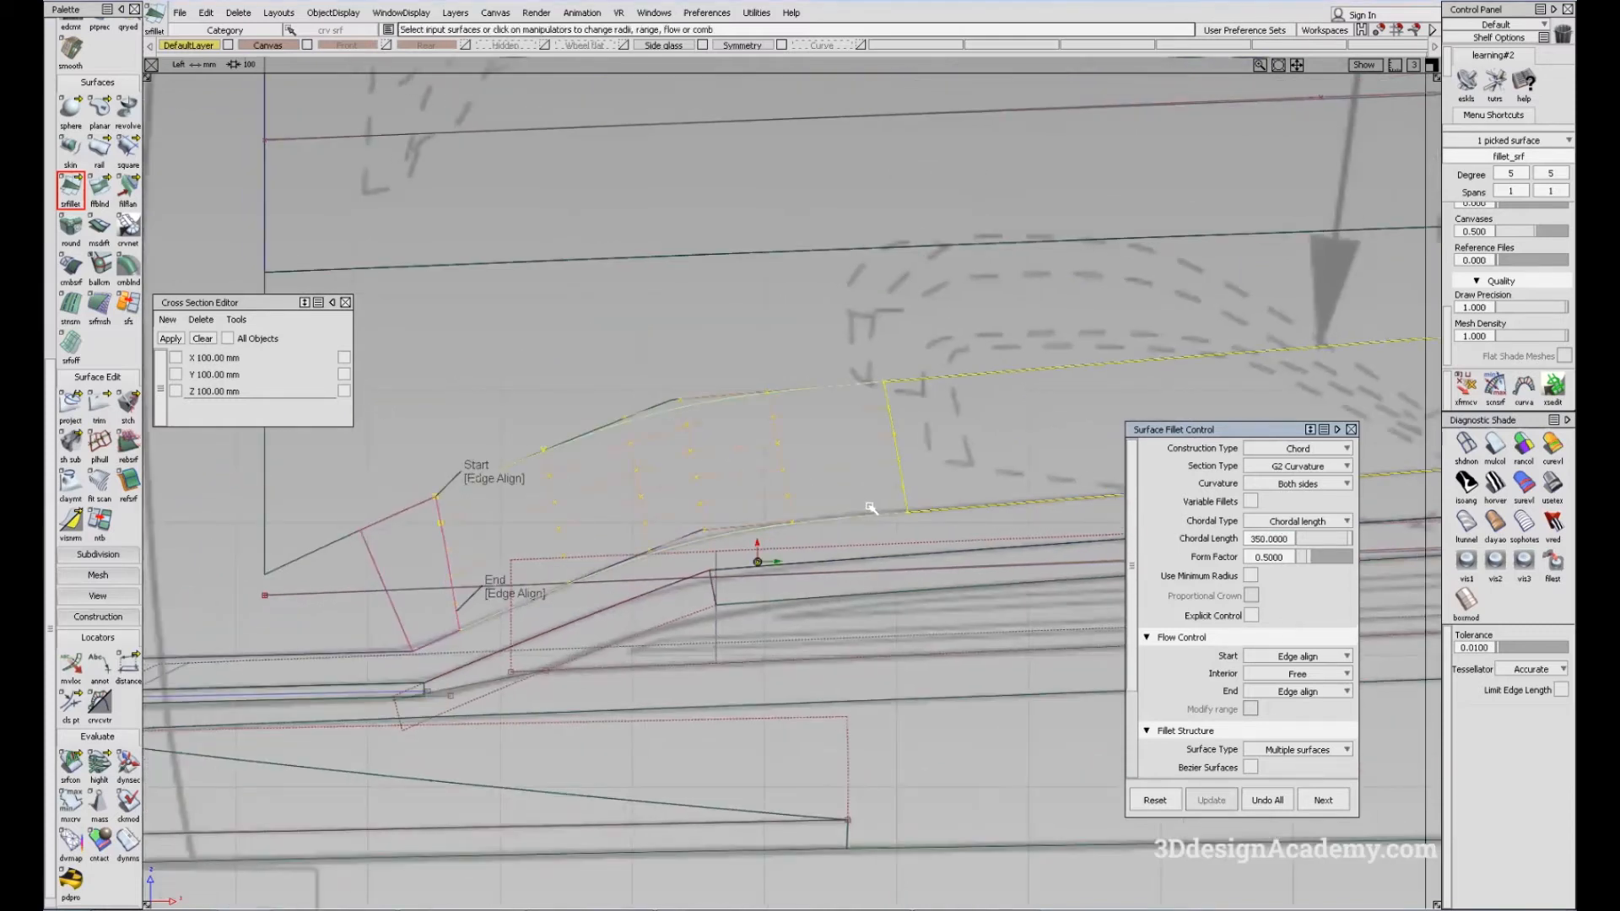
key("shift+alt")
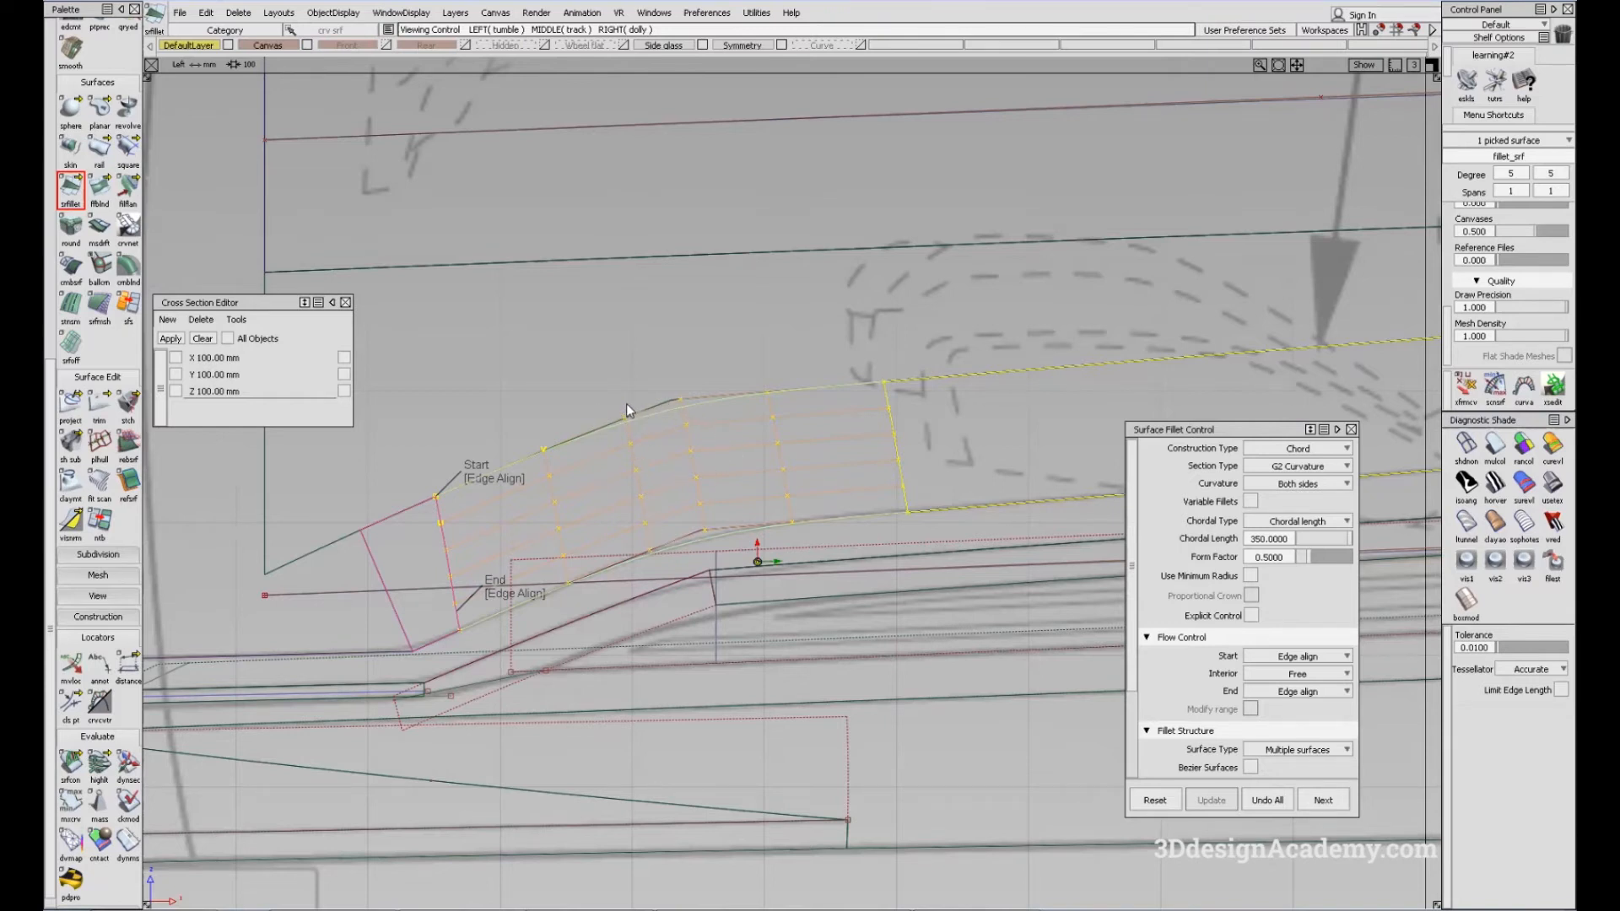
middle_click_drag(770, 507, 741, 485, "alt+shift")
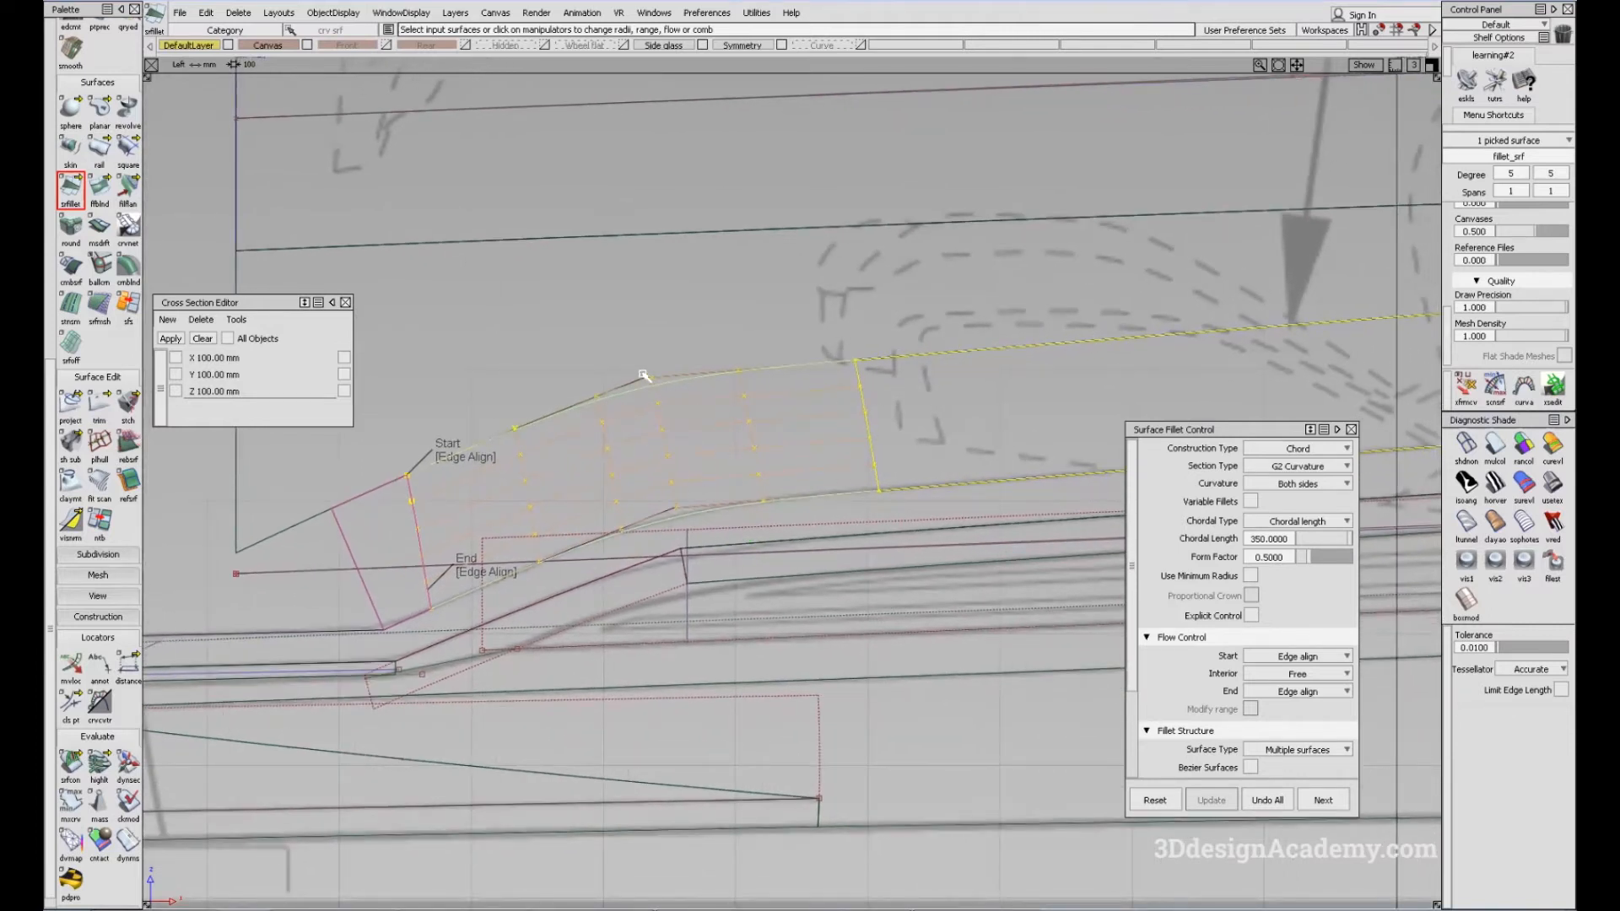
left_click(1273, 797)
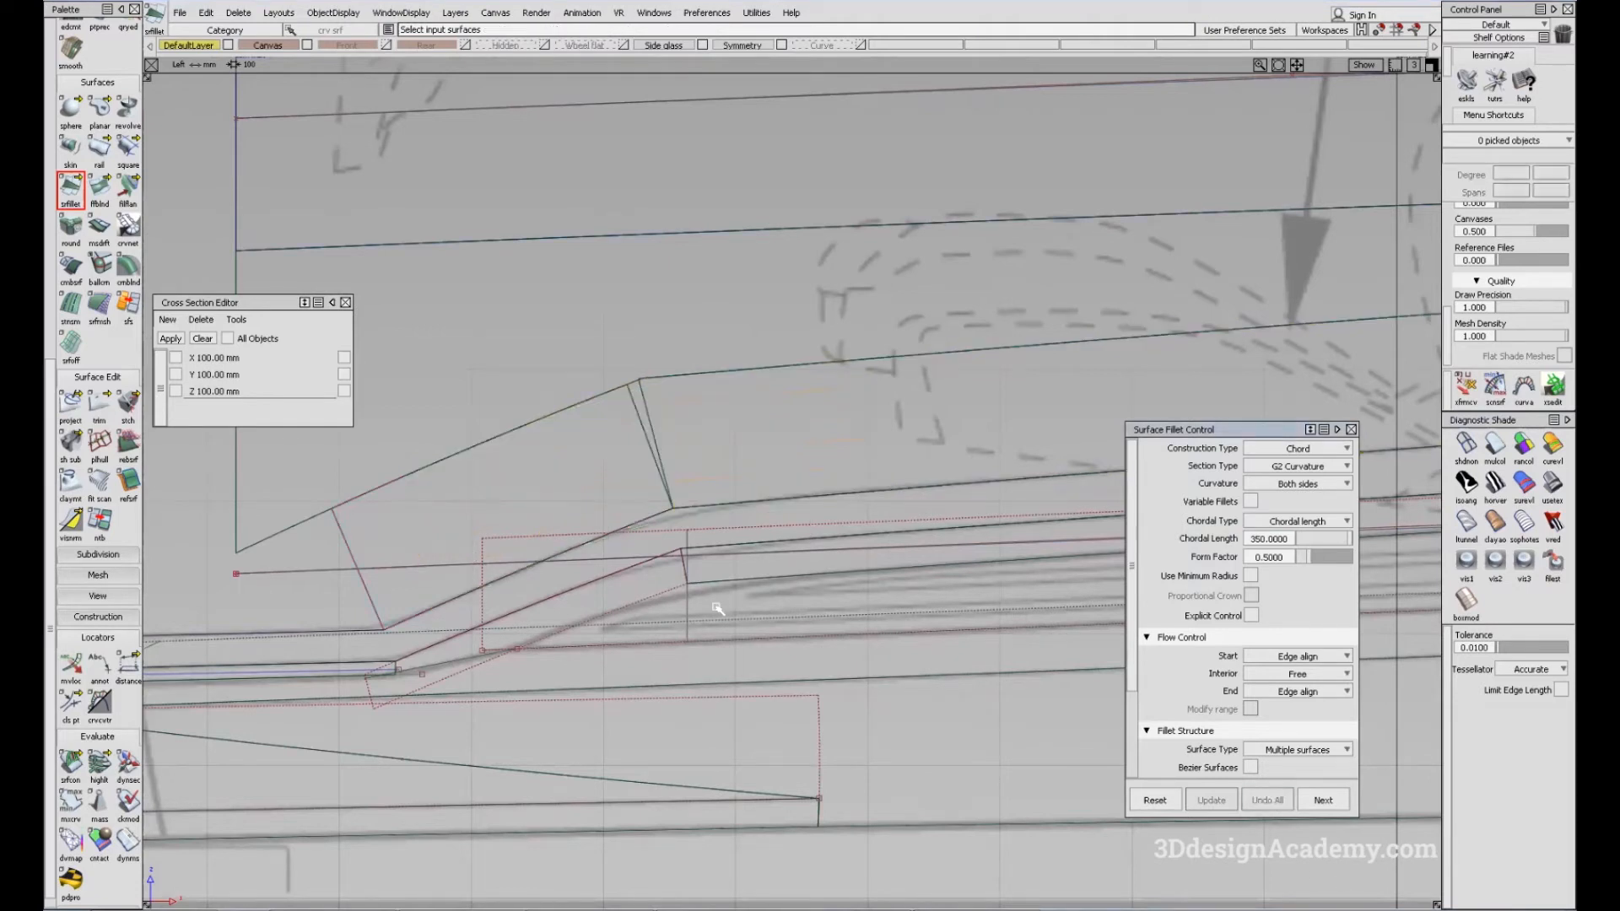
middle_click_drag(822, 794, 745, 796, "alt+shift")
left_click_drag(645, 660, 588, 609, "ctrl+shift")
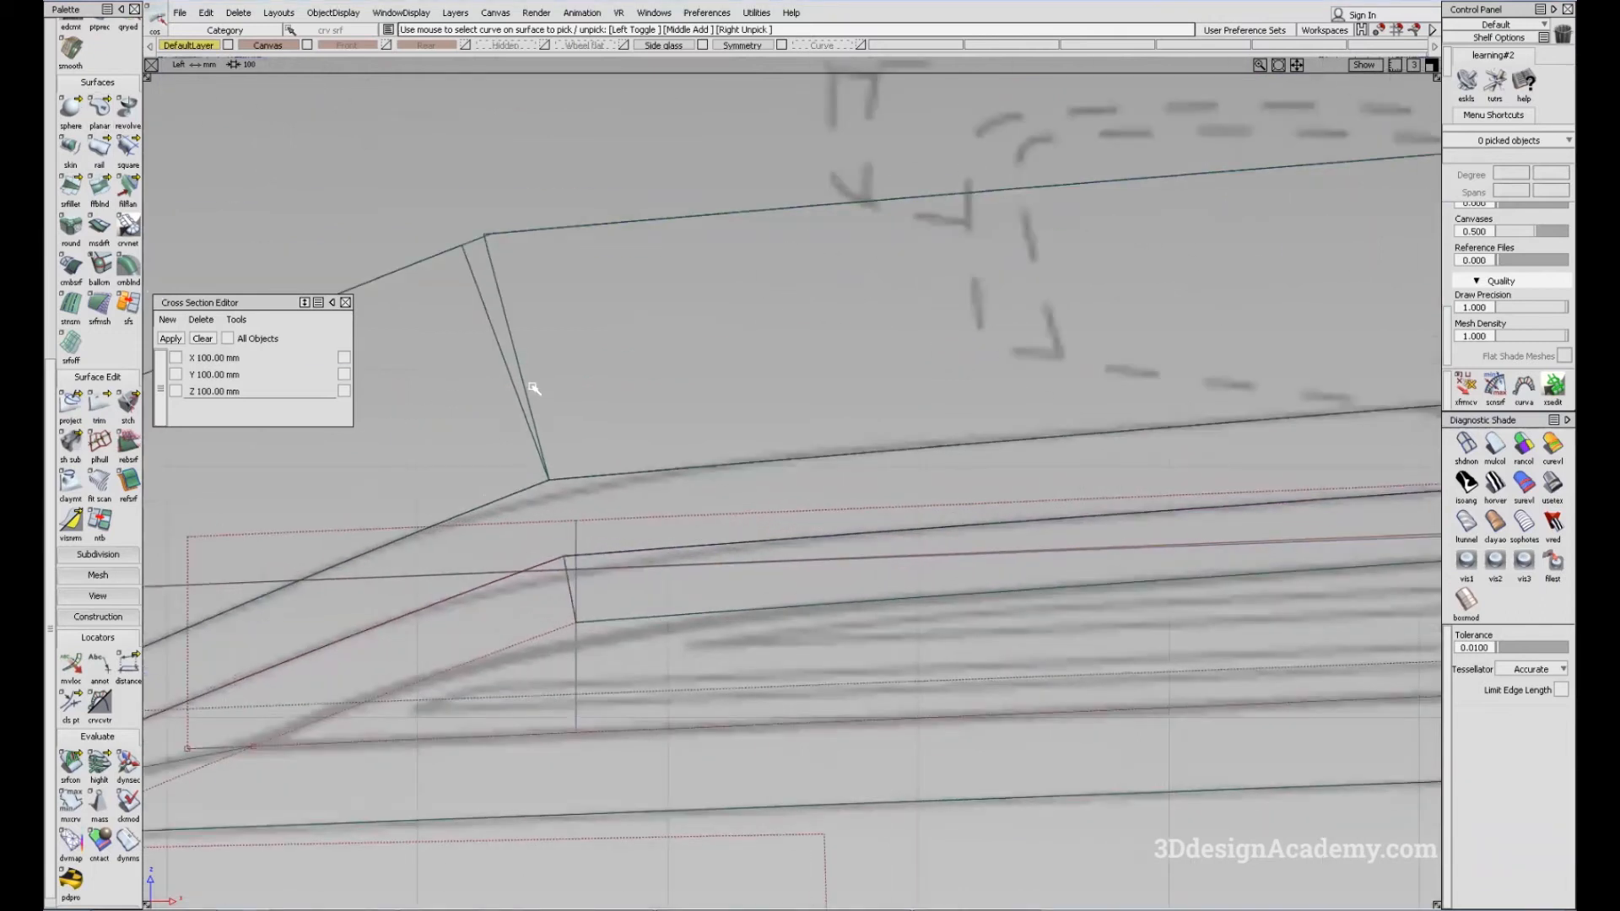
Configure the Curve Fillet as Chord construction with G2 Curvature, chordal length 350 and form factor 0.5
right_click_drag(656, 540, 625, 449, "alt+shift")
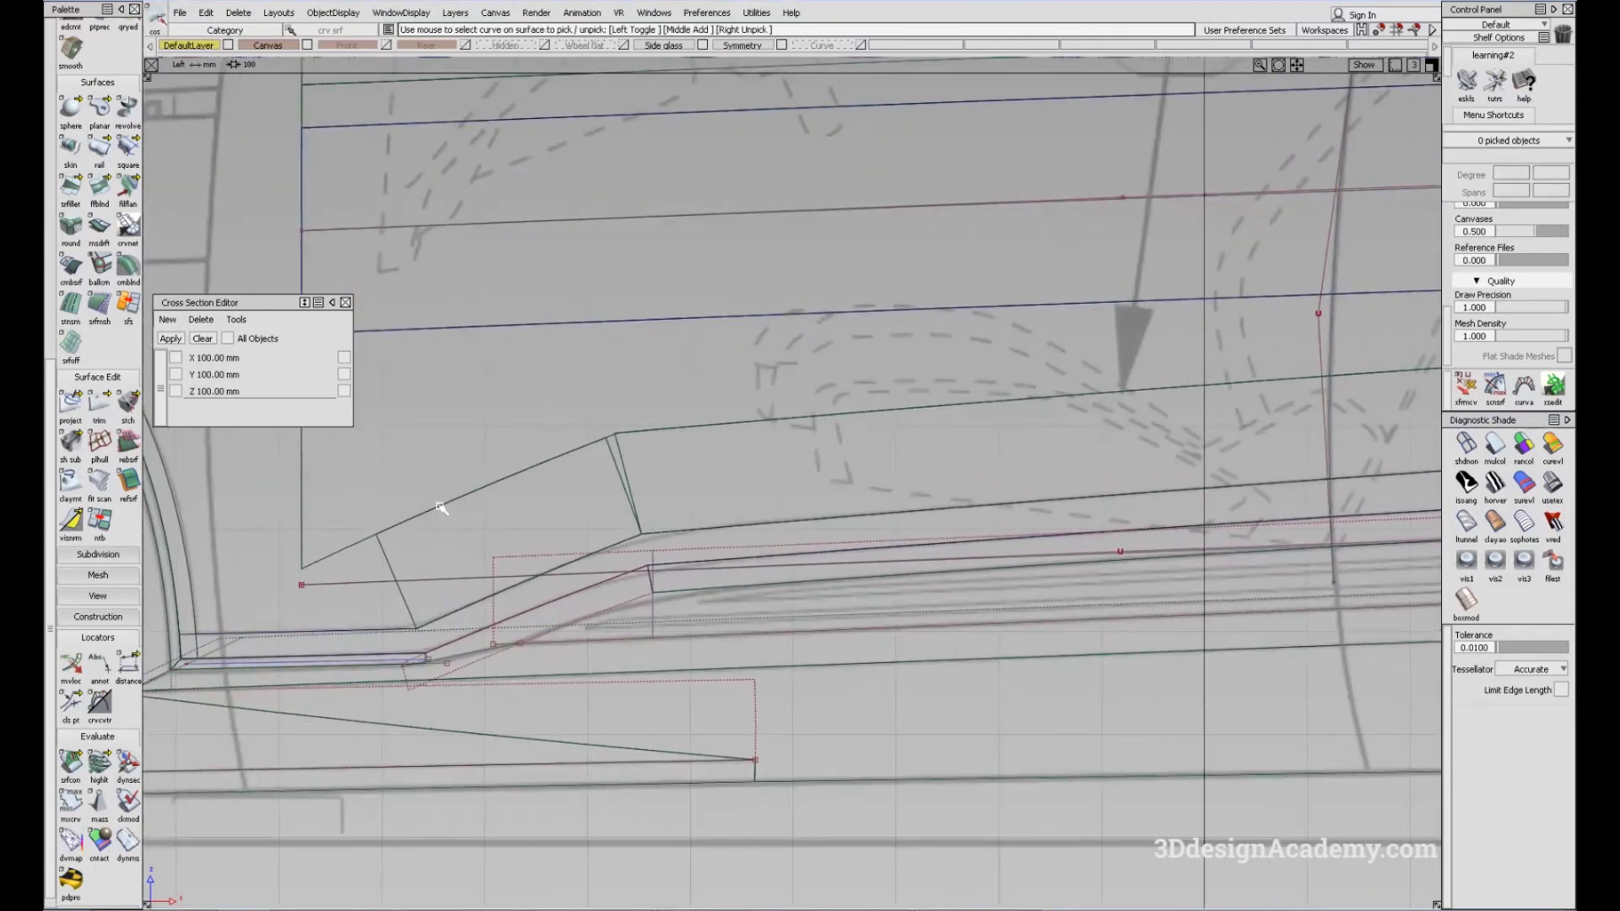
scroll(76, 151, "up", 5)
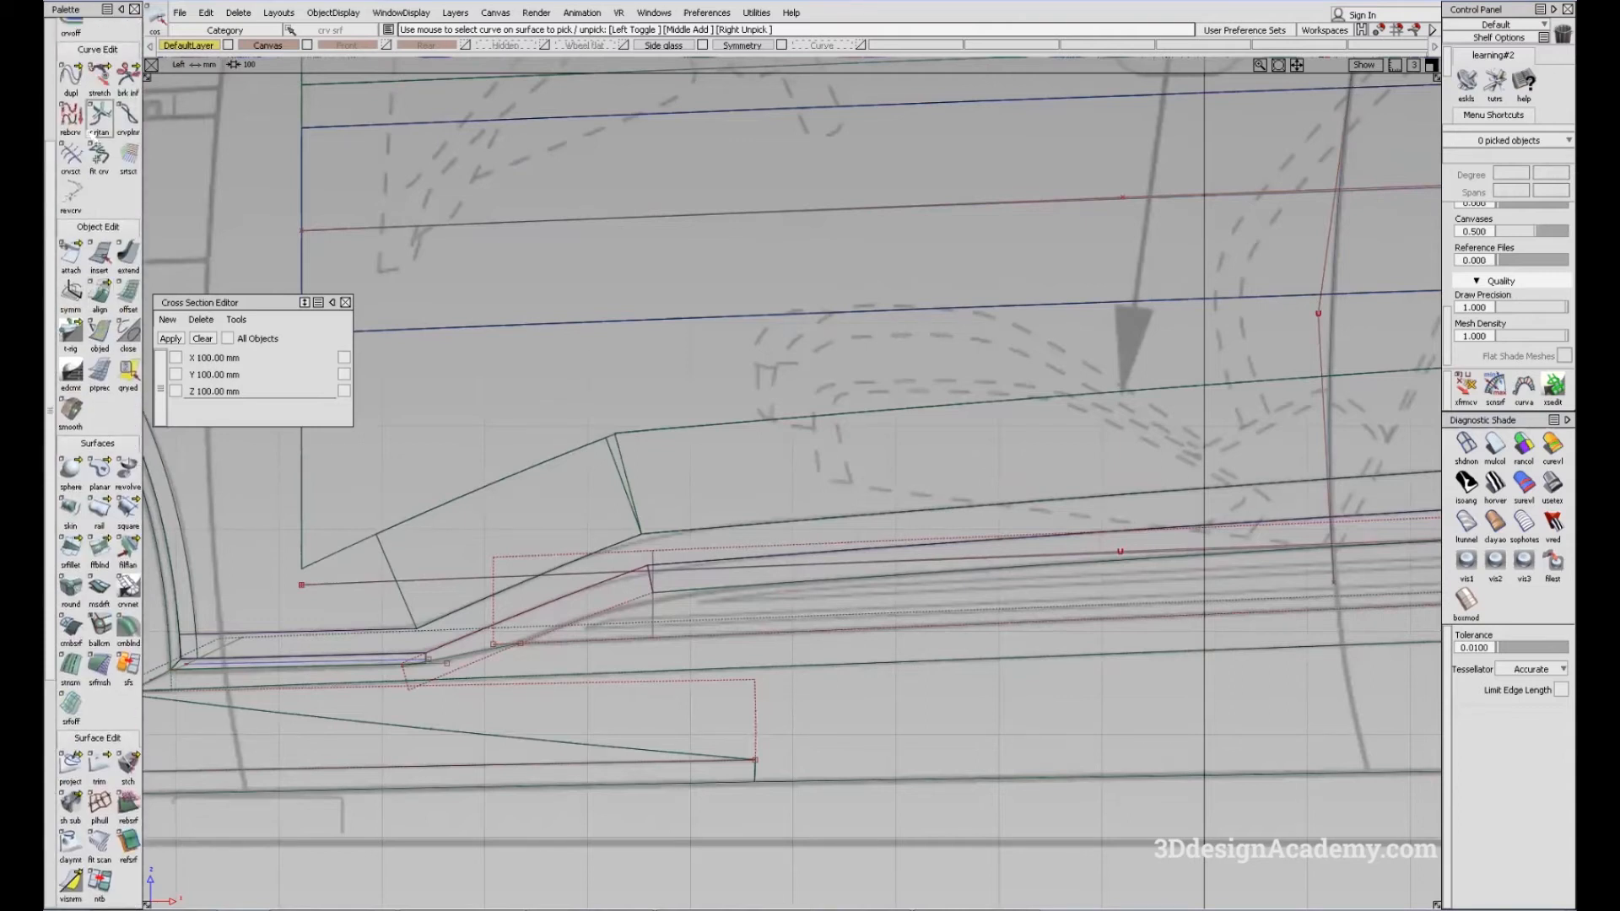
left_click(71, 78)
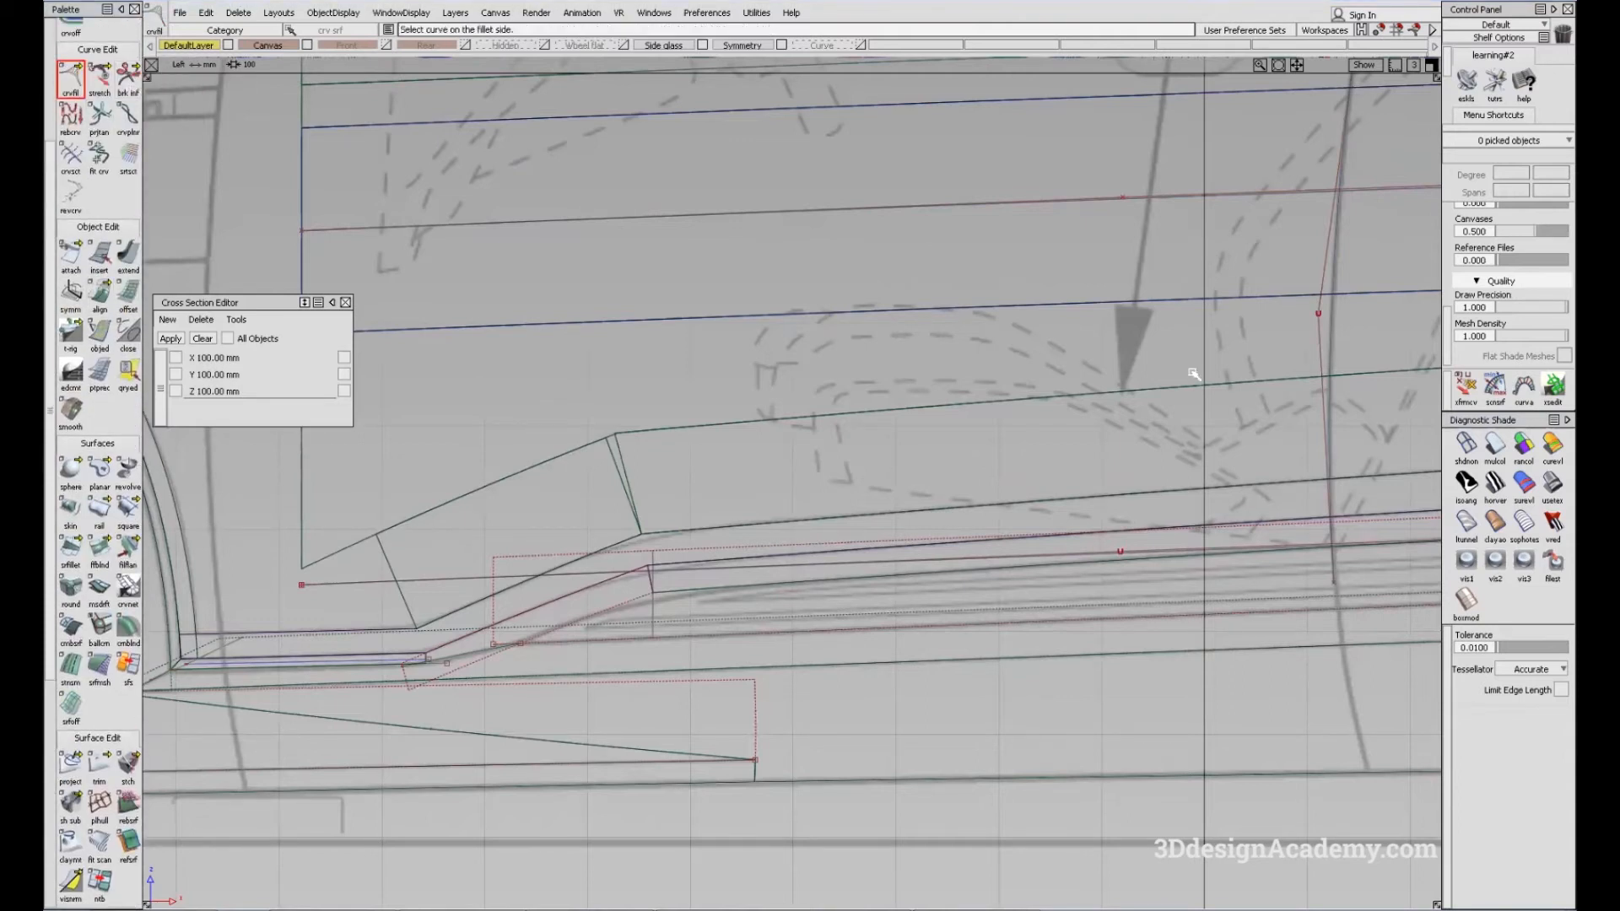
left_click(1319, 467)
left_click(1318, 469)
left_click(1303, 538)
left_click(1286, 529)
type("350")
left_click(1282, 549)
type("0.5")
key("Return")
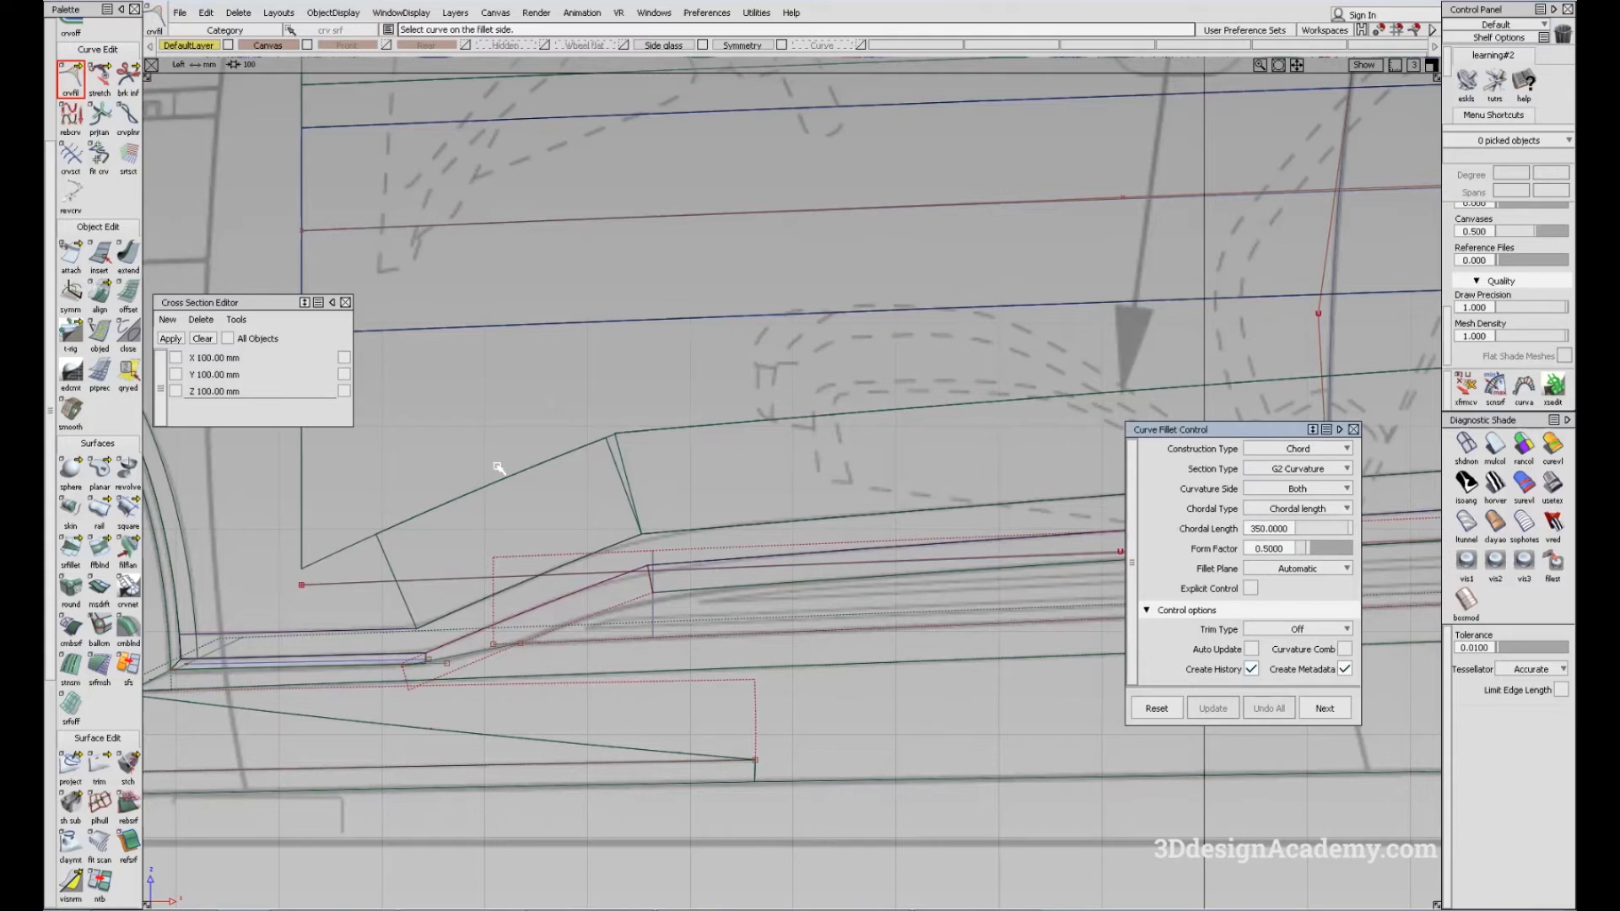
Try a curve fillet between the upper edges of the front and long lower blend surfaces, and undo it
left_click(537, 464)
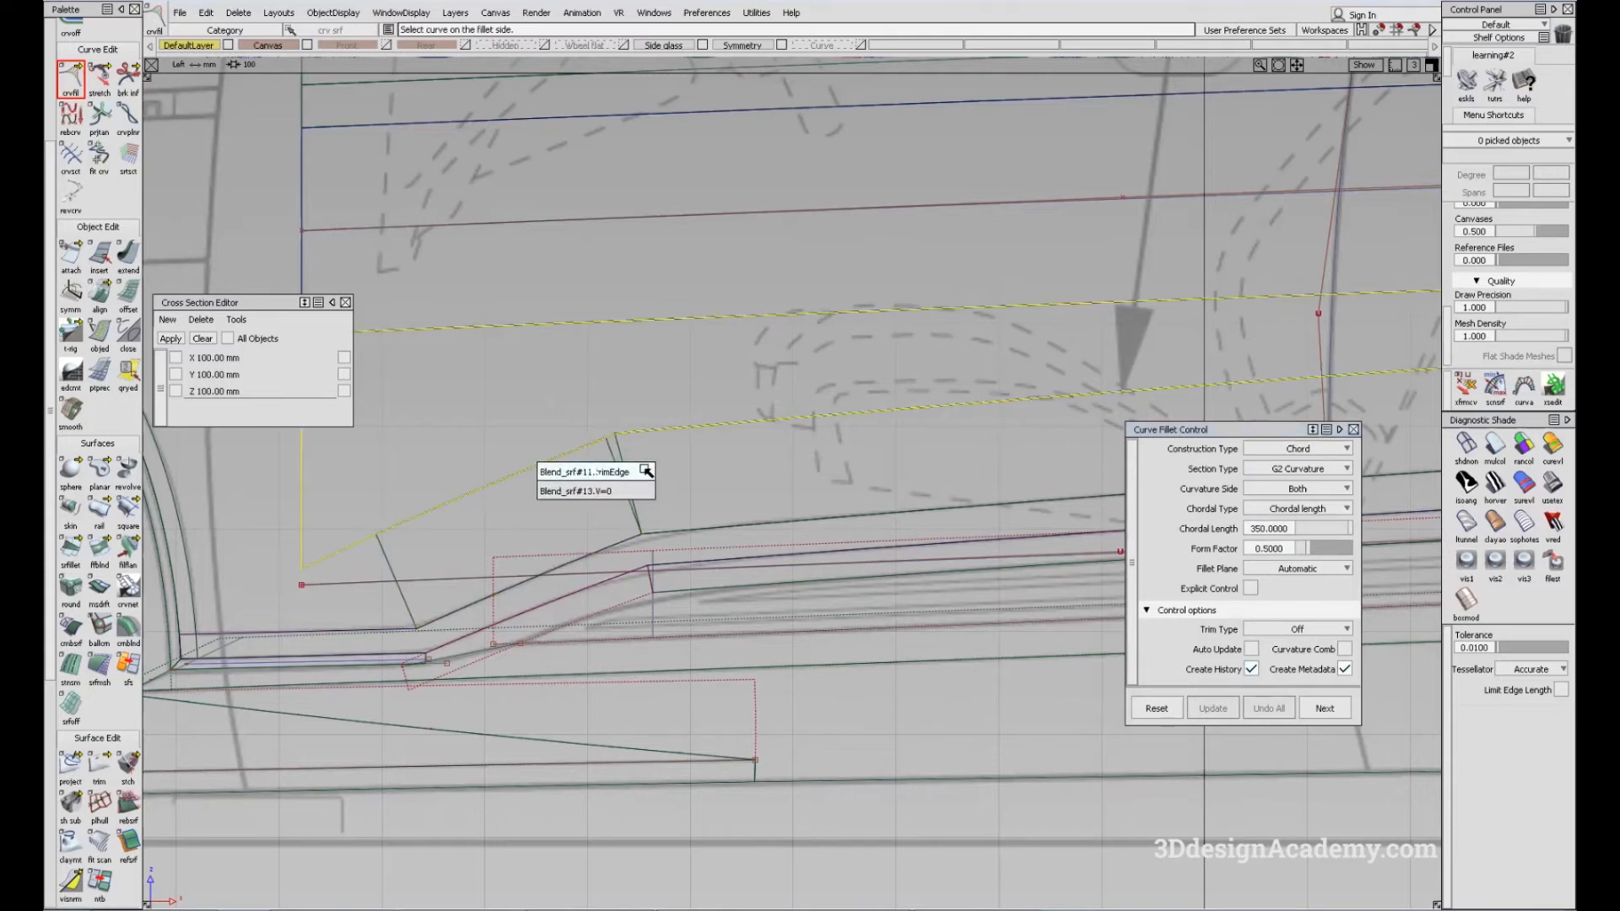
left_click(697, 430)
left_click(771, 456)
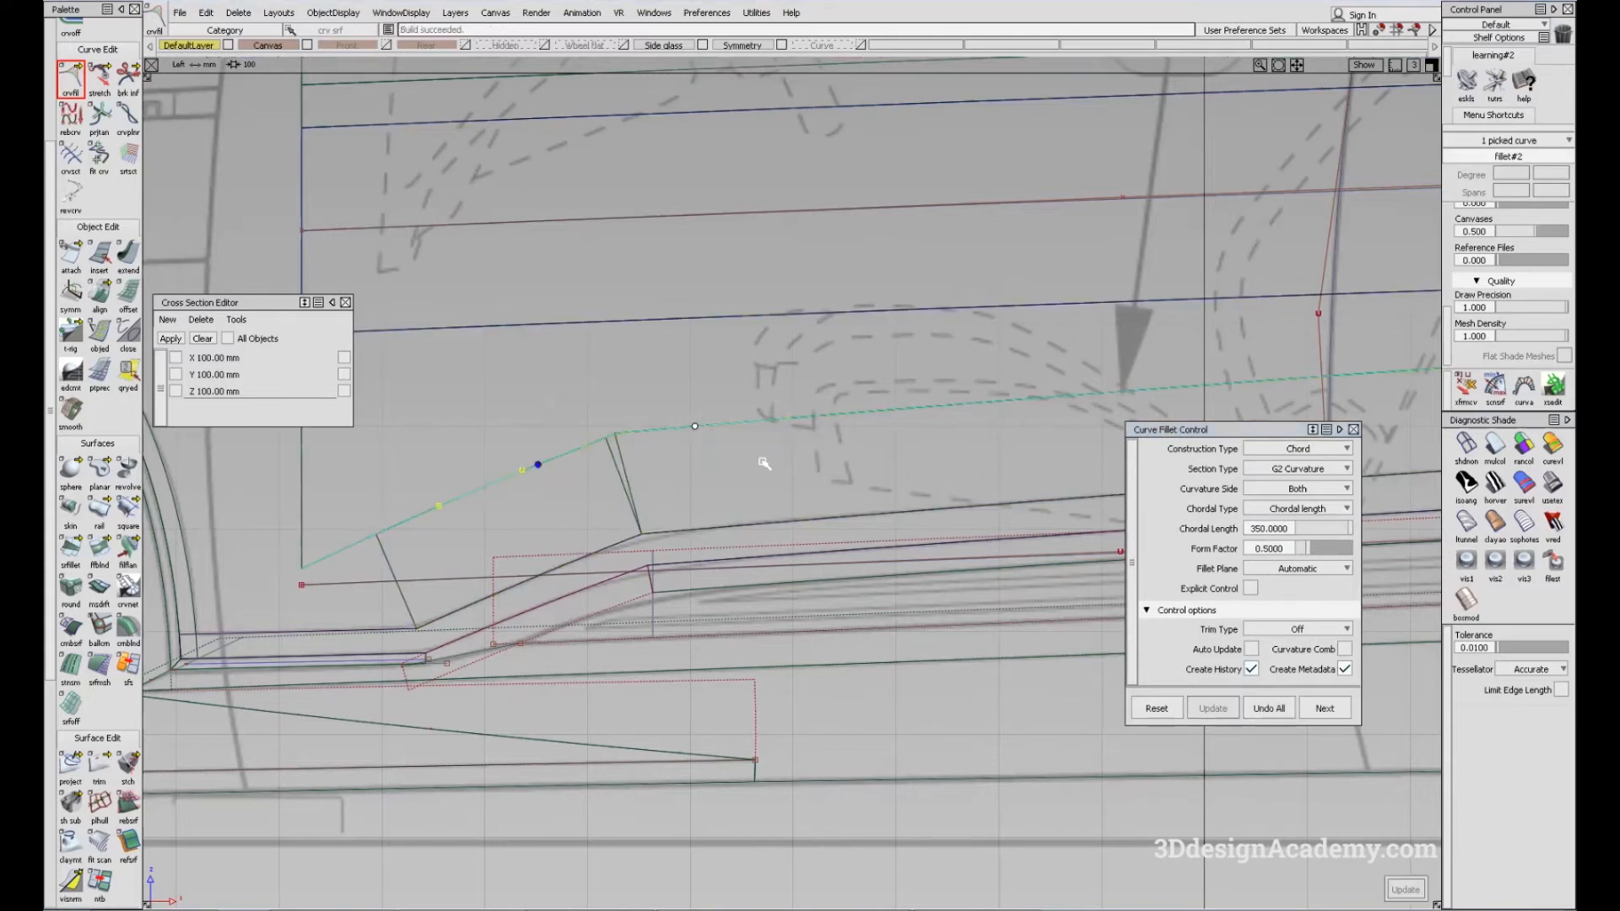
left_click(1261, 707)
middle_click_drag(606, 564, 611, 579, "alt+shift")
left_click_drag(578, 509, 486, 511, "ctrl+shift")
Draw an edit-point curve from the upper to the lower front corner of the long lower blend surface
left_click(70, 84)
scroll(97, 119, "up", 2)
scroll(97, 122, "up", 1)
left_click(100, 139)
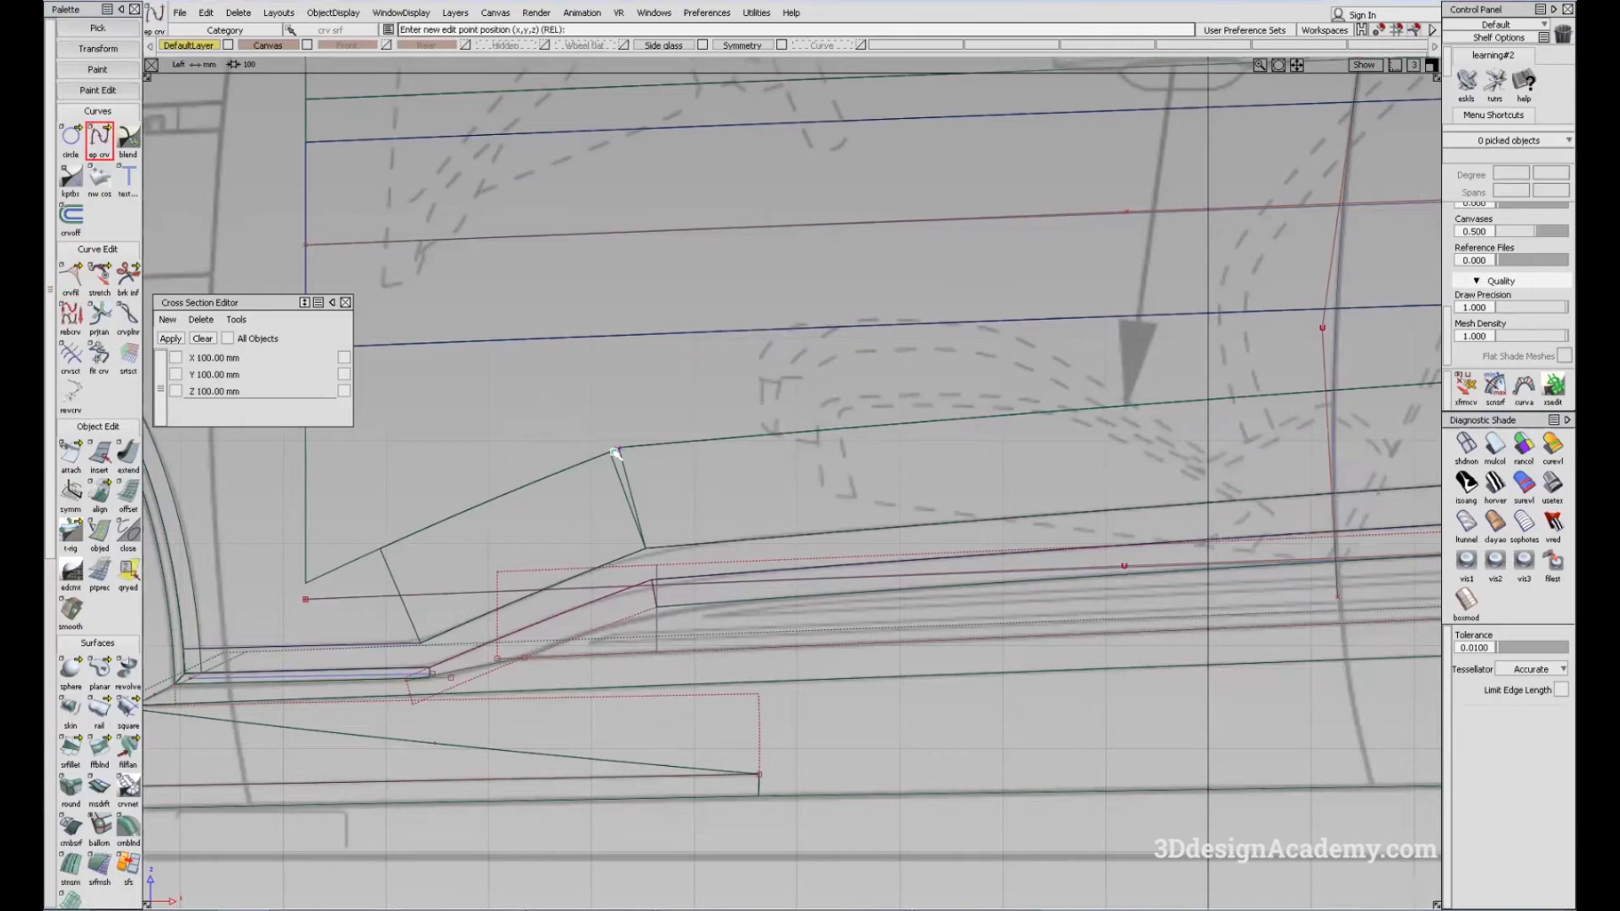
left_click(617, 453)
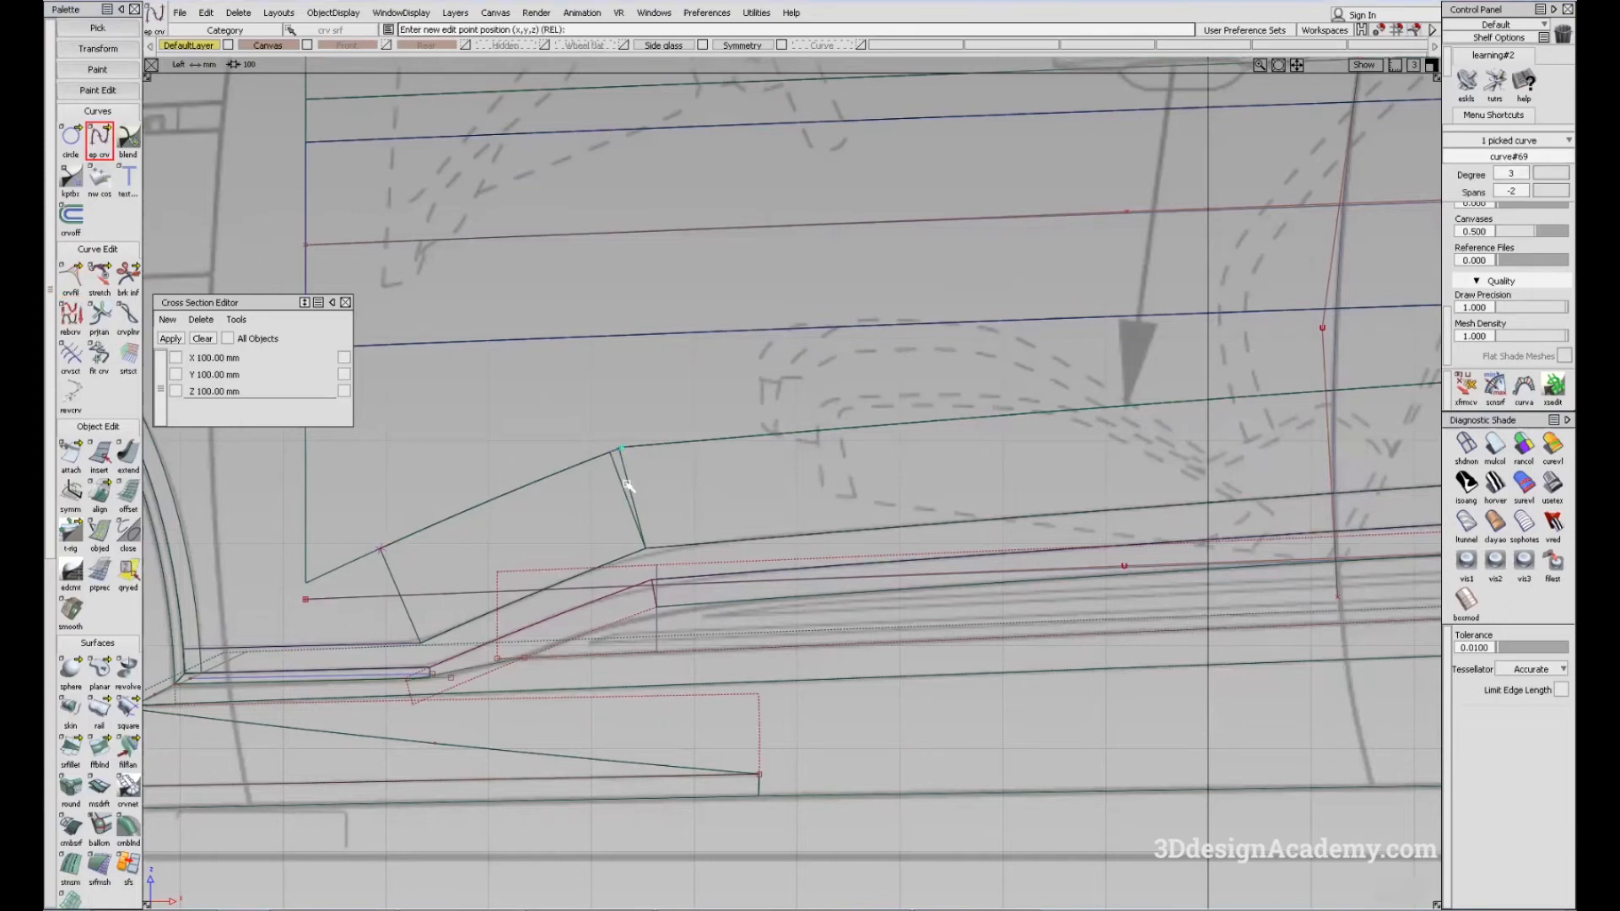
left_click(617, 463, "ctrl+alt")
right_click_drag(655, 527, 637, 627, "alt+shift")
right_click_drag(668, 534, 522, 590, "alt+shift")
middle_click_drag(491, 447, 564, 511, "alt+shift")
right_click_drag(564, 512, 579, 426, "alt+shift")
middle_click_drag(579, 427, 584, 452, "alt+shift")
left_click_drag(410, 574, 363, 620, "ctrl+shift")
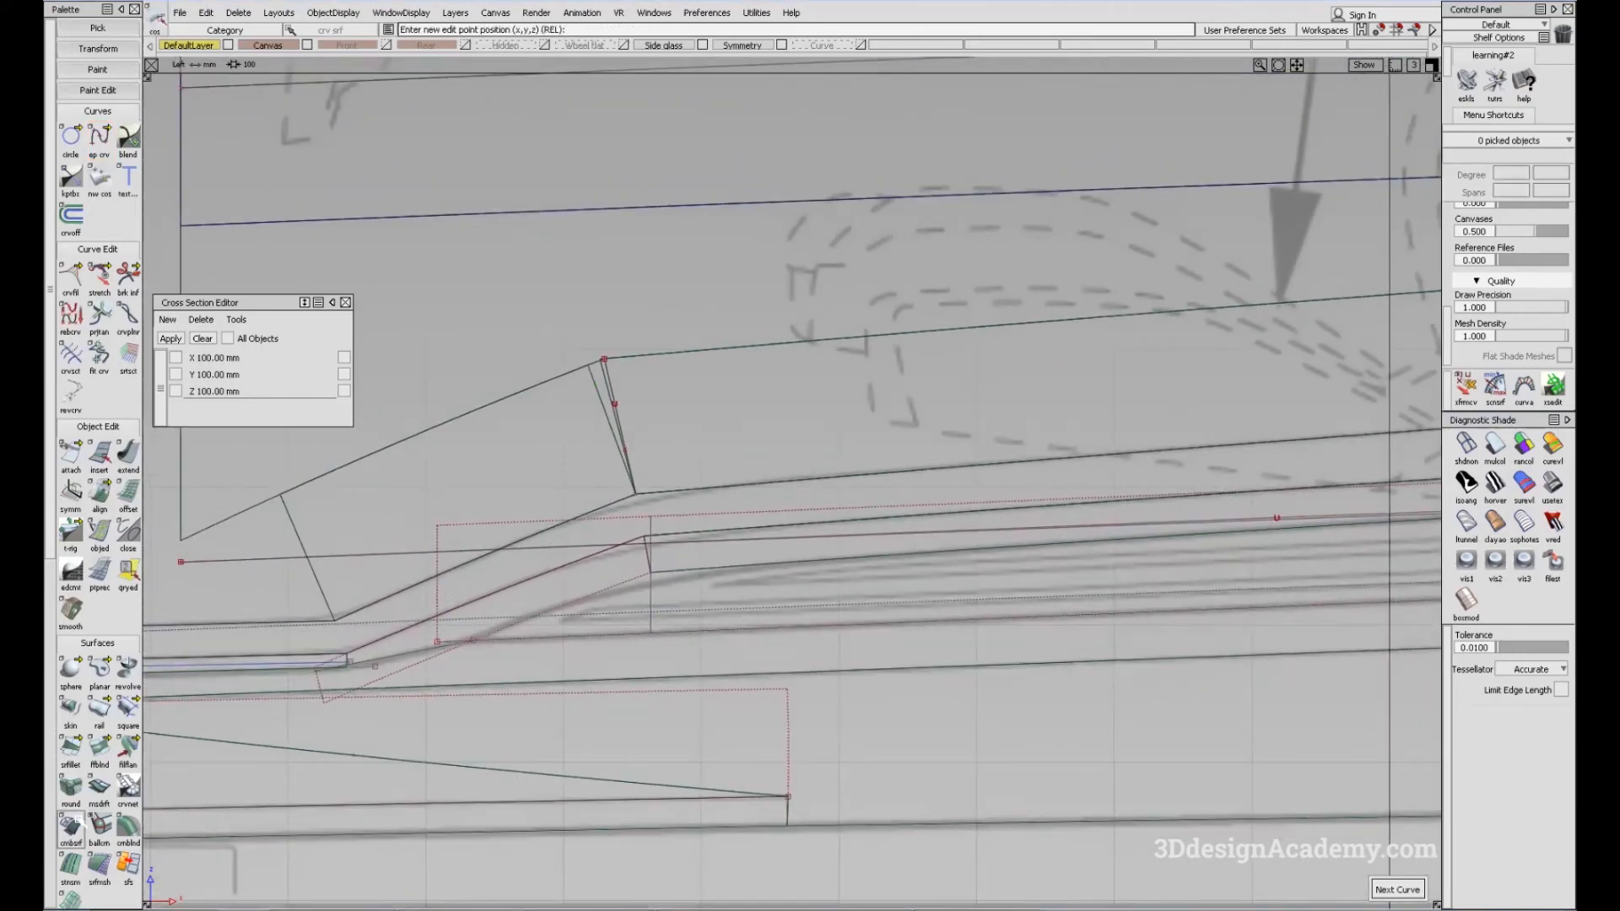
Project the new corner curve onto the long lower blend surface in the left view
scroll(77, 819, "down", 3)
left_click(76, 822)
left_click(598, 404)
left_click(623, 443)
left_click_drag(564, 583, 489, 376, "ctrl+shift")
left_click(74, 825)
Build a Tubular Offset of radius 175 along the projected curve on the long lower blend surface
left_click_drag(129, 610, 241, 609)
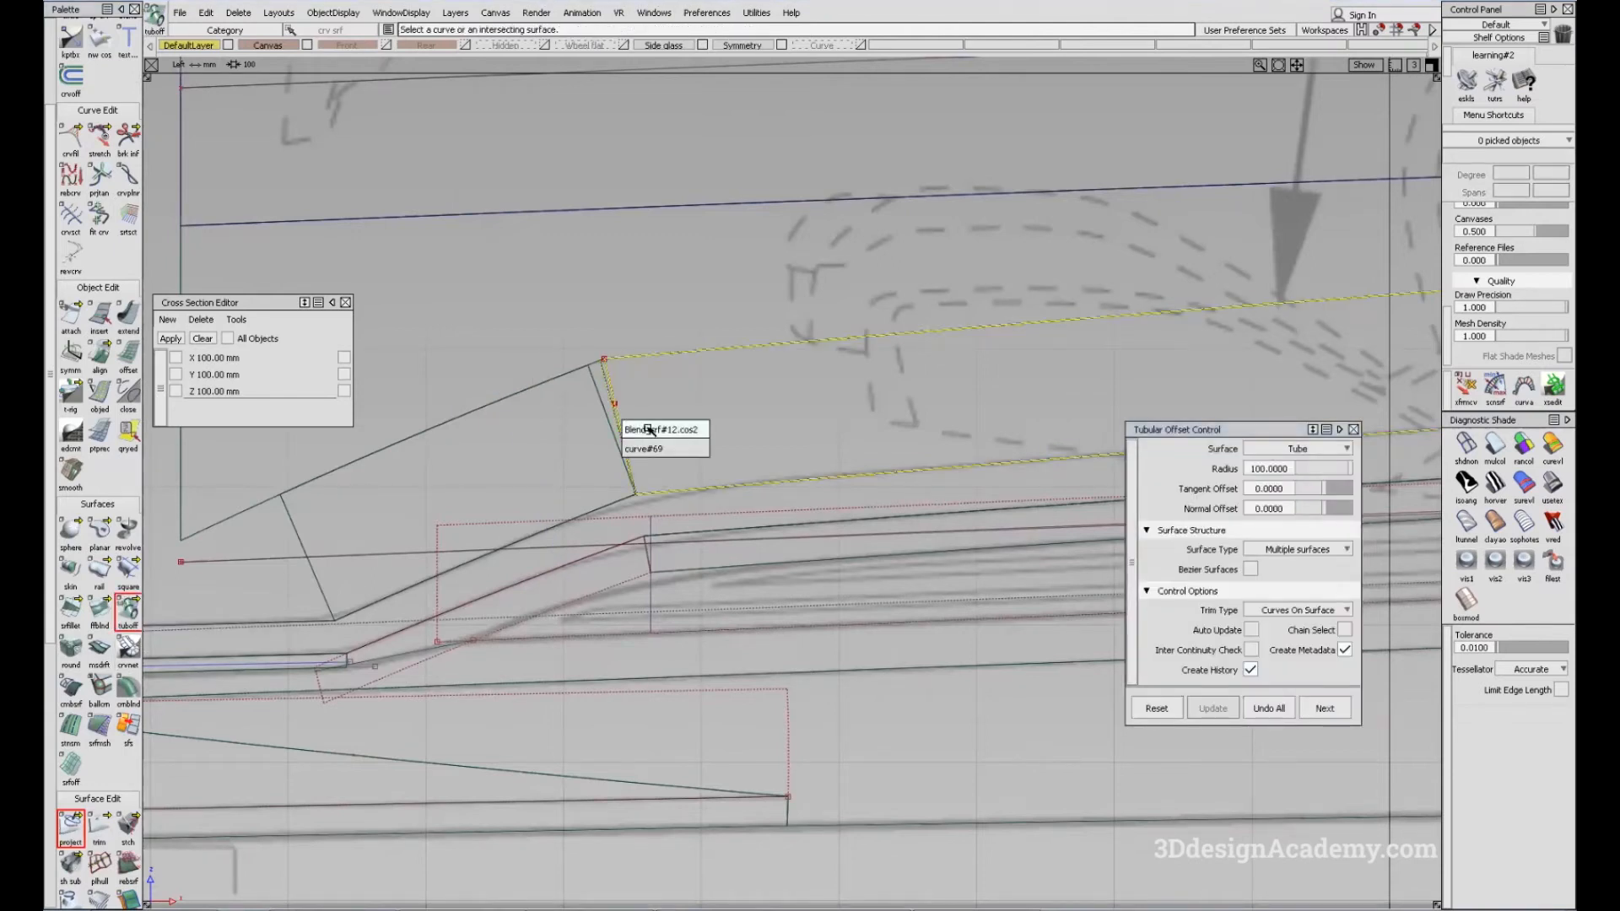
left_click(625, 430)
left_click(774, 462)
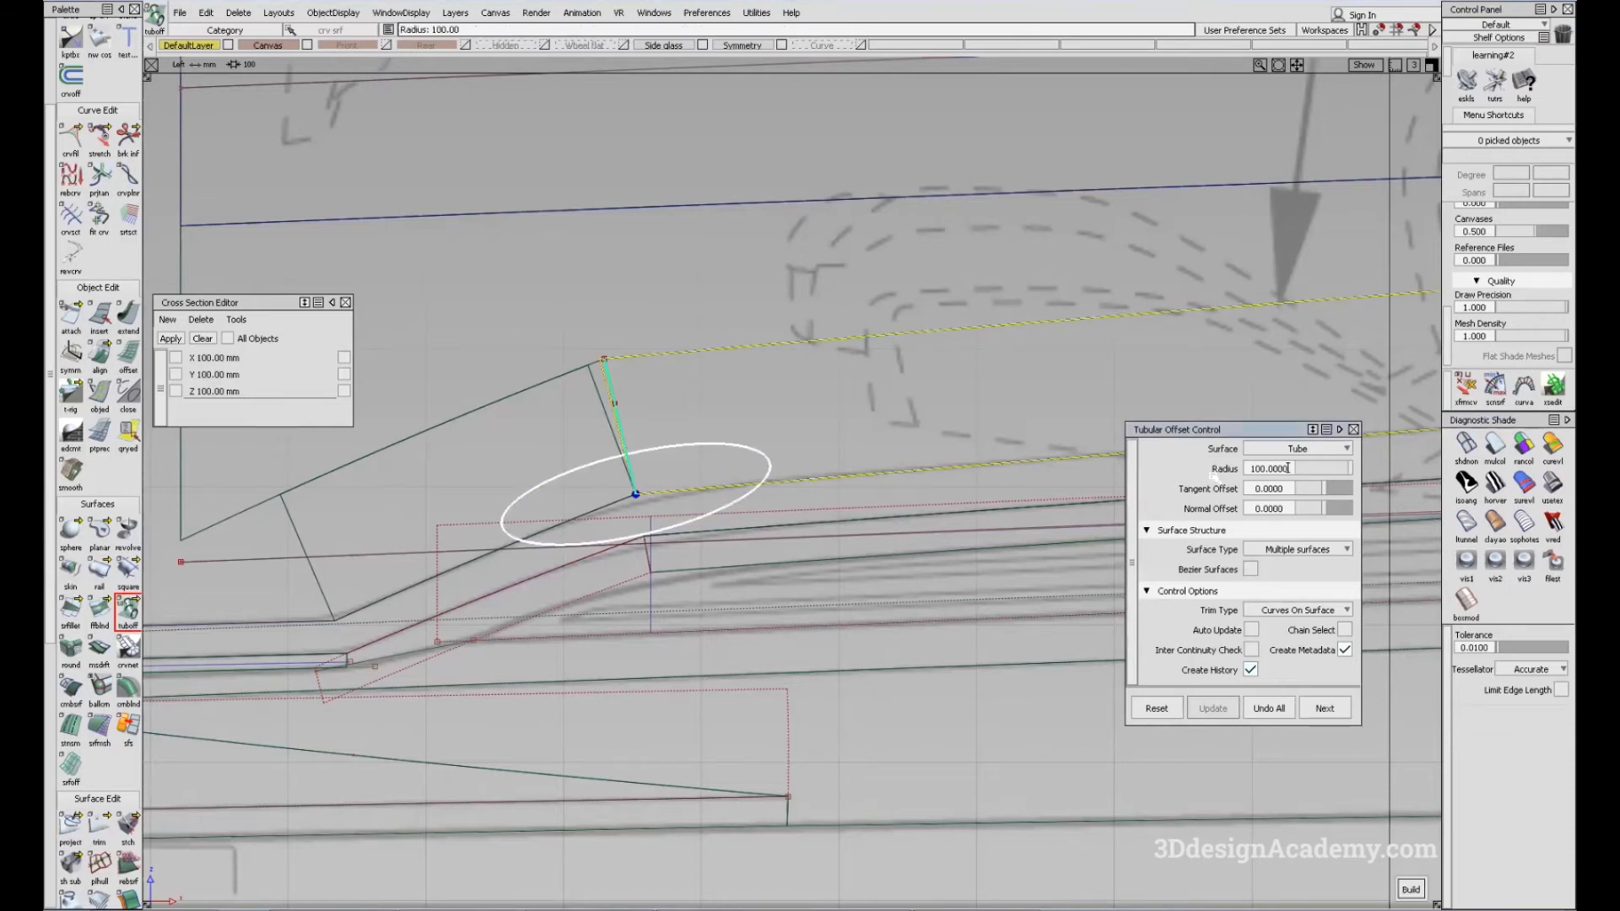
double_click(1288, 468)
type("175")
key("Return")
key("space")
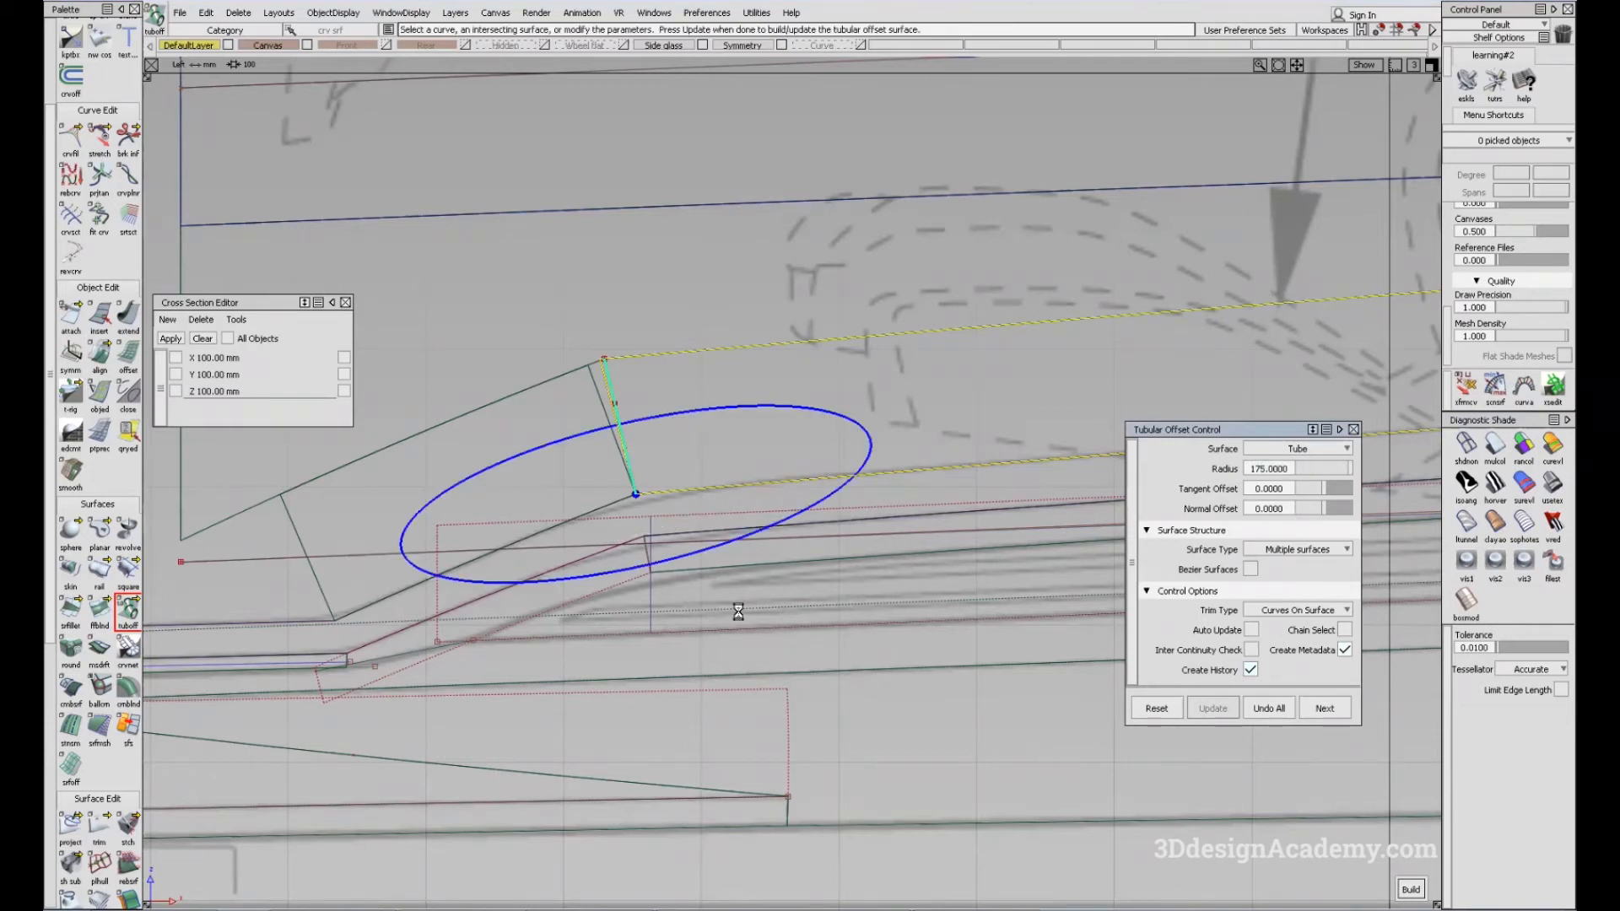
middle_click_drag(675, 546, 684, 558, "alt+shift")
left_click_drag(711, 732, 667, 553, "ctrl+shift")
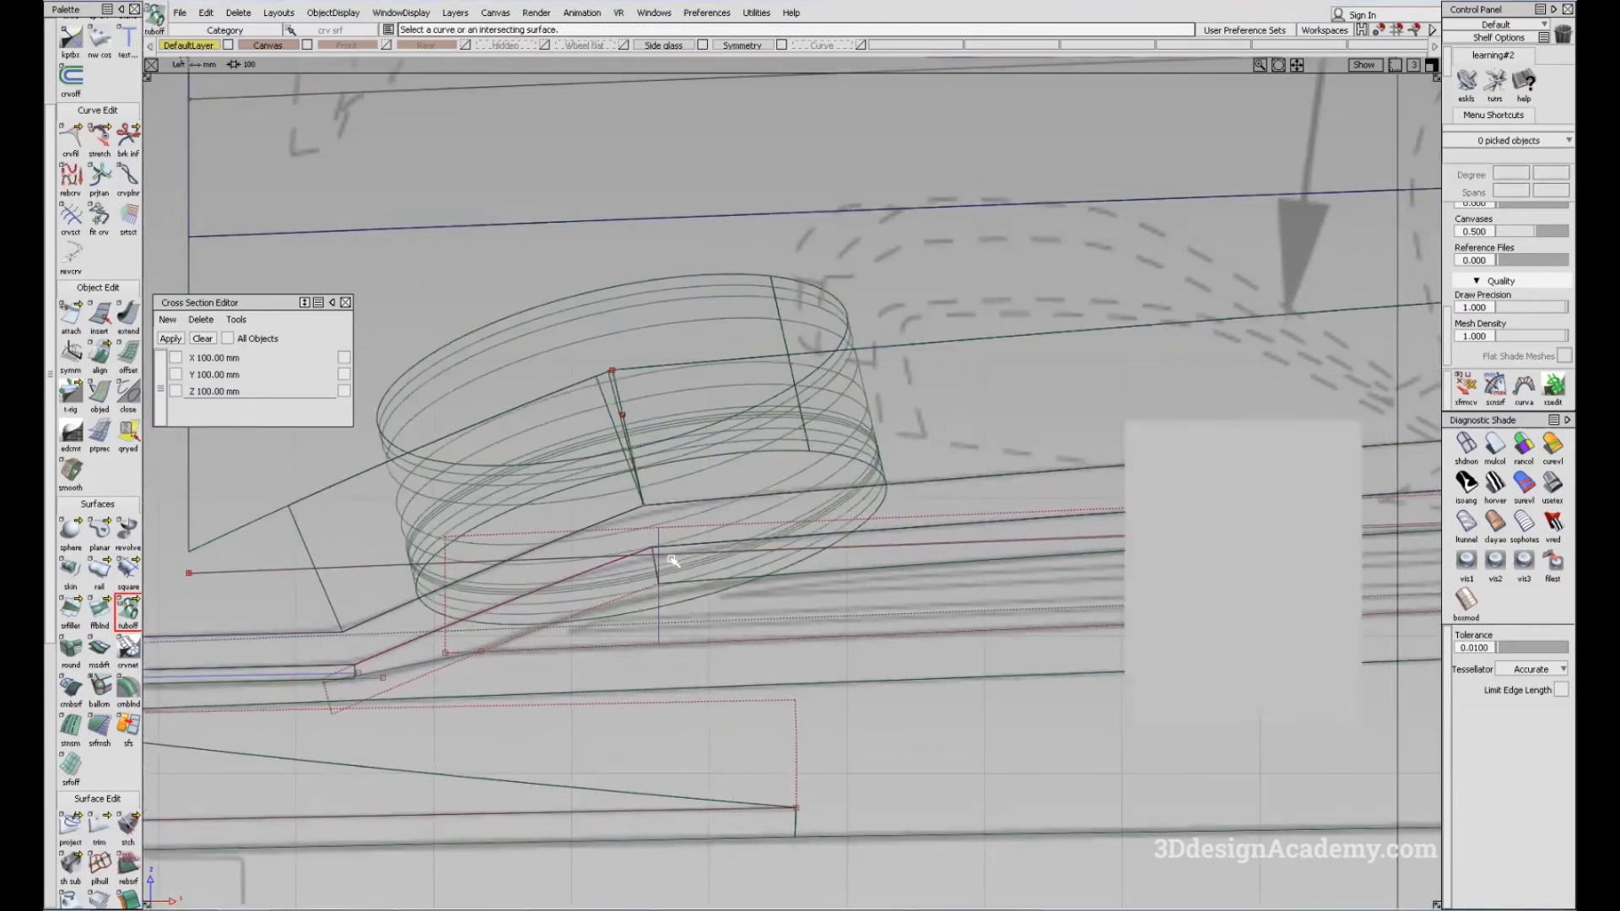
Build the G2 surface fillet with chordal length 350 between the two lower blend surfaces again to compare it with the tube
left_click_drag(796, 710, 756, 580, "ctrl+shift")
left_click_drag(692, 685, 620, 501, "ctrl+shift")
left_click(71, 607)
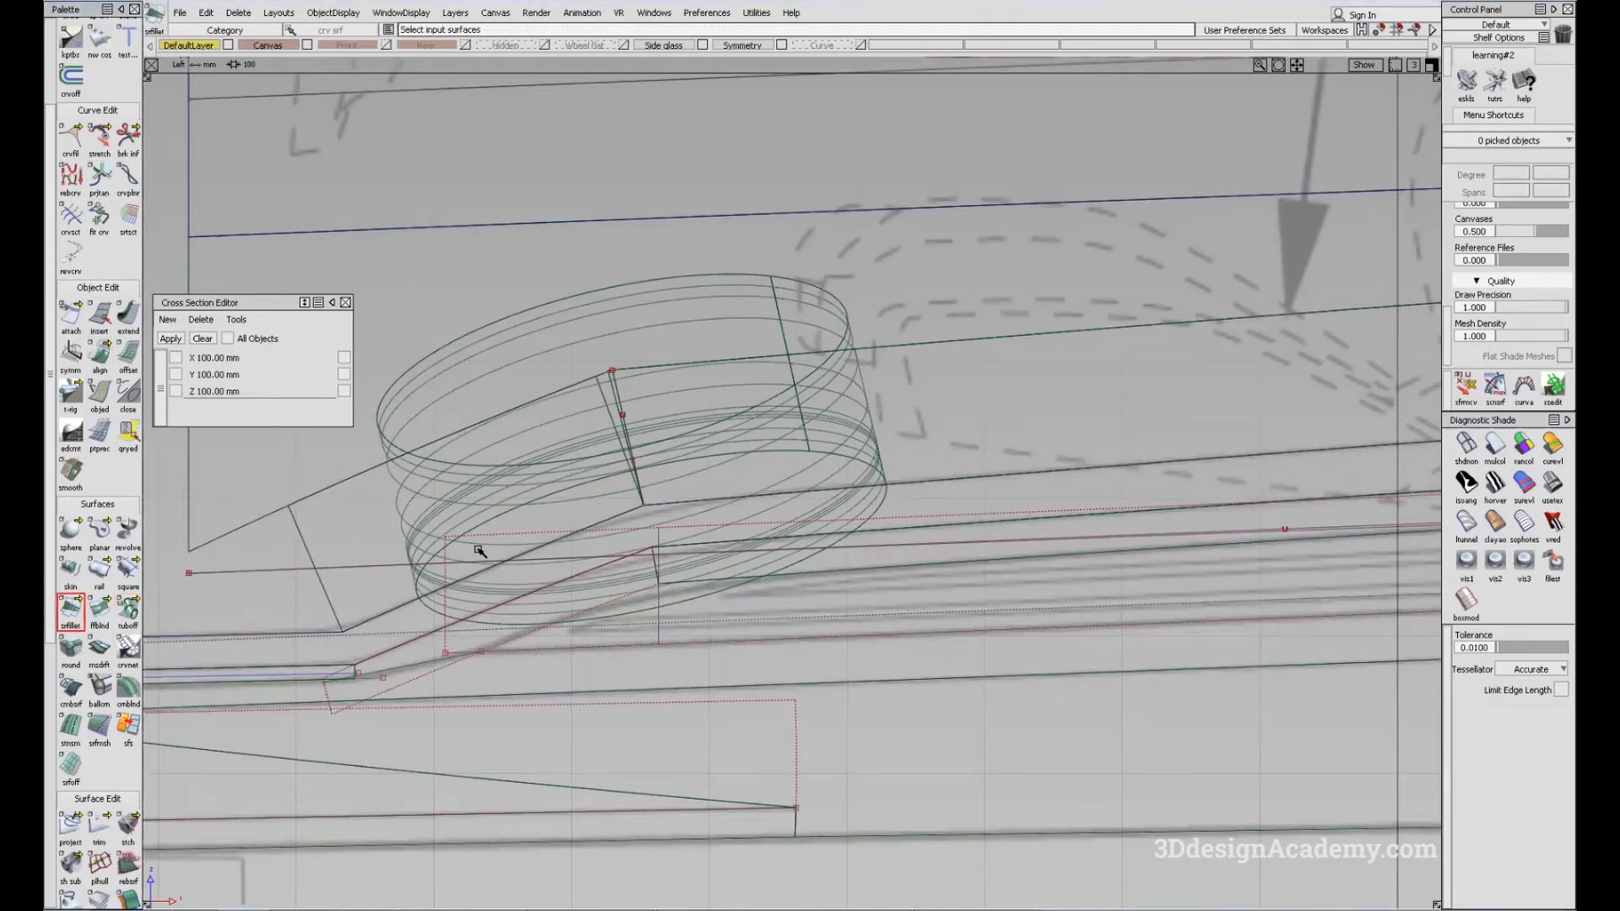
left_click(991, 390)
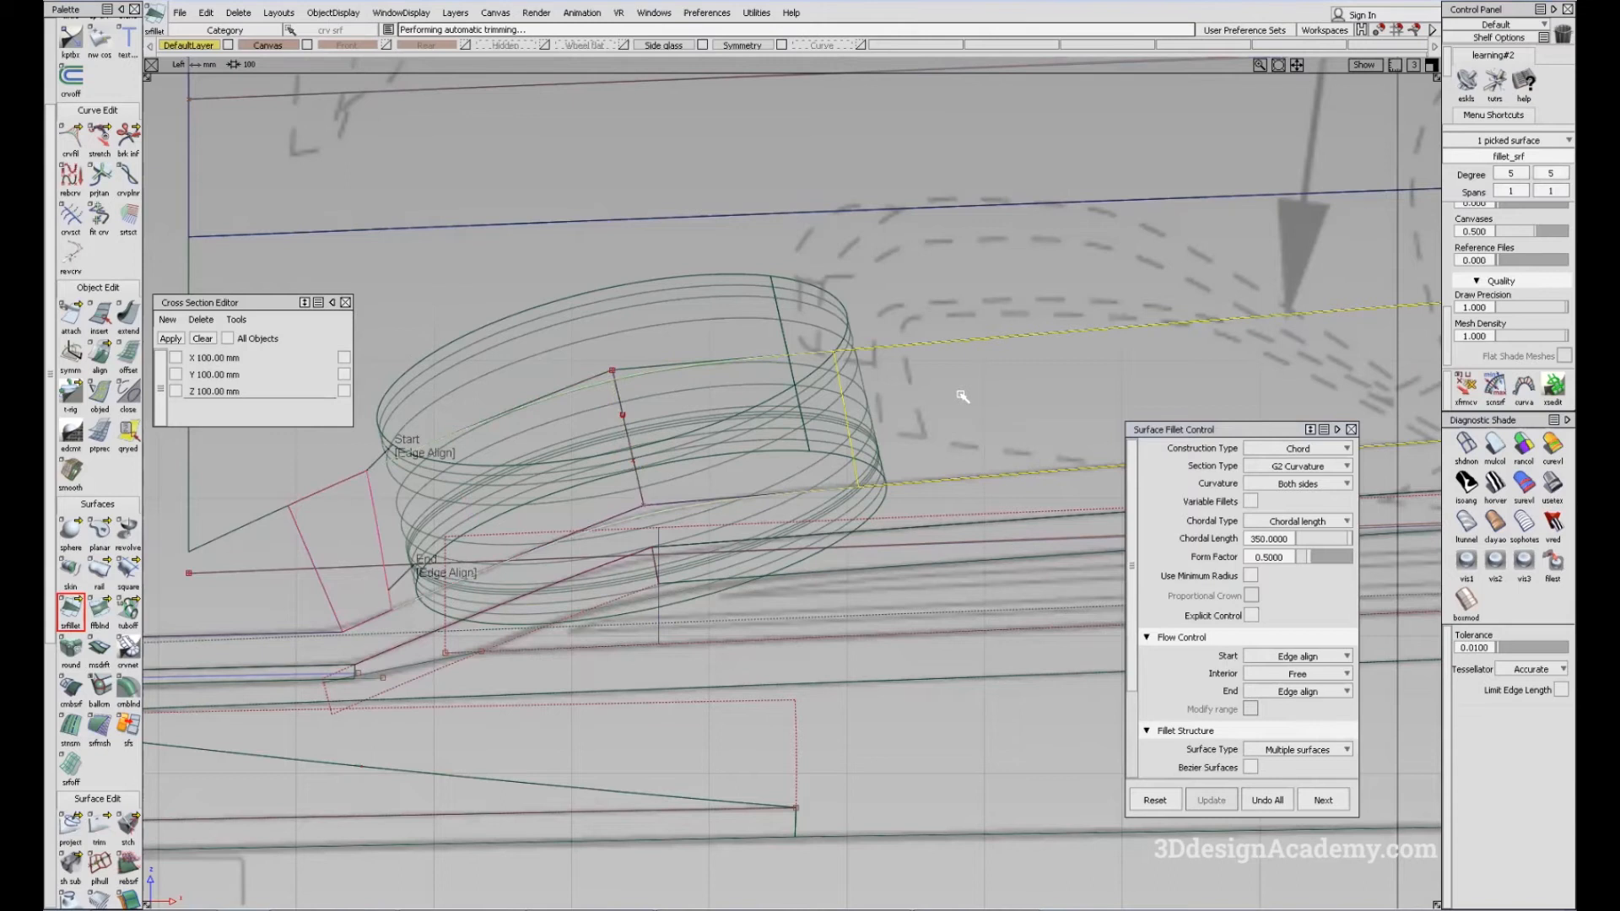
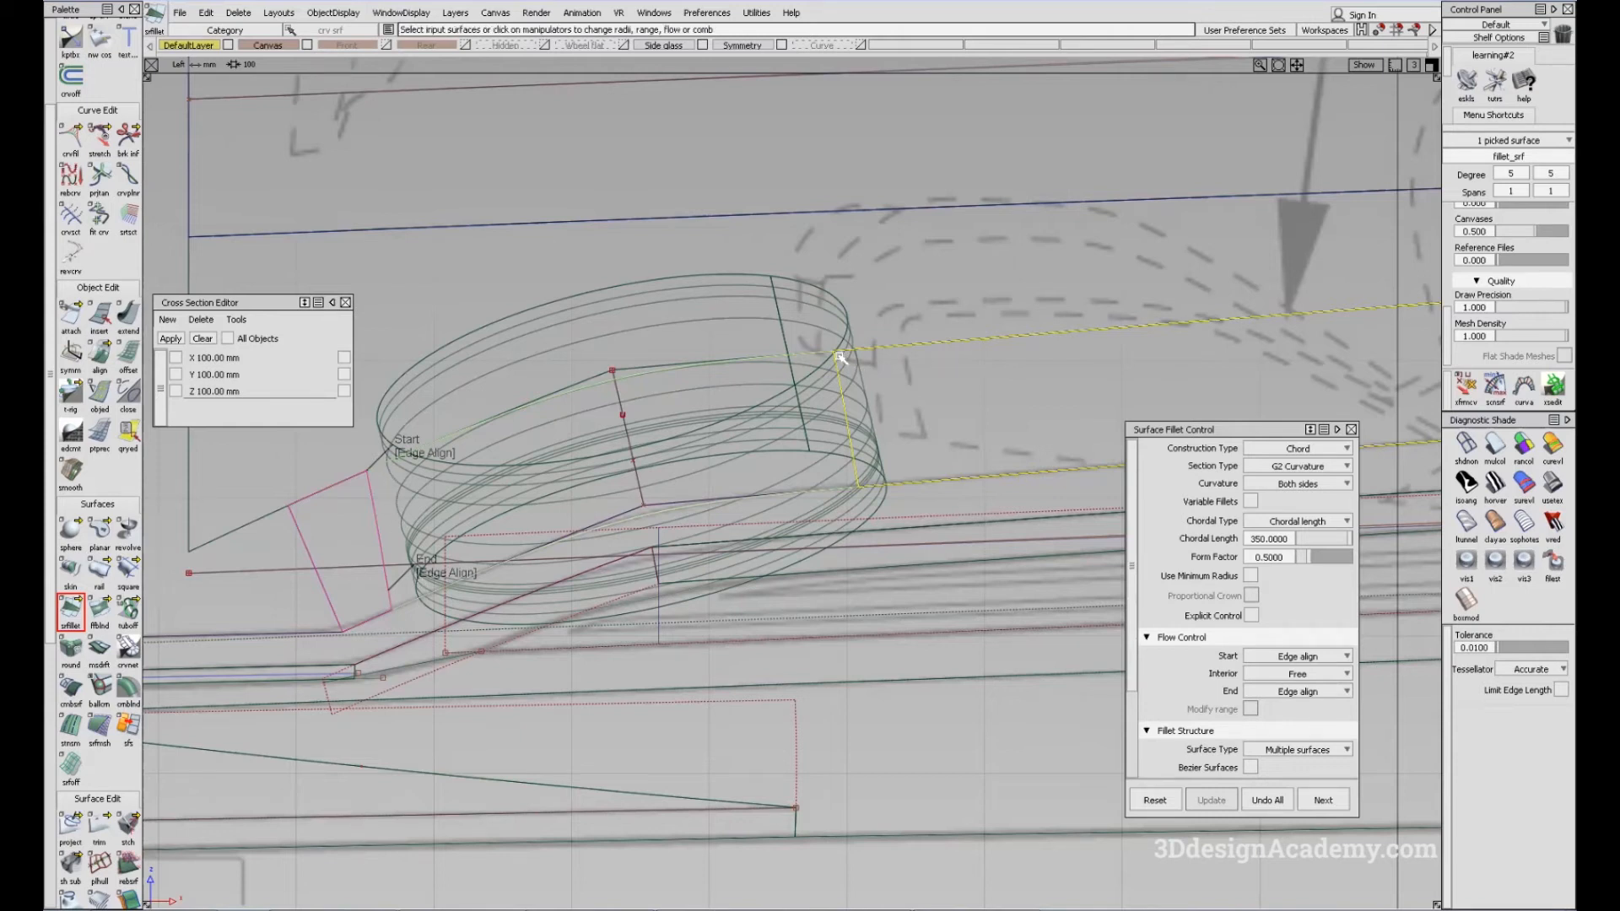
Undo the surface fillet and turn off the model's shading in the perspective view
left_click(1267, 800)
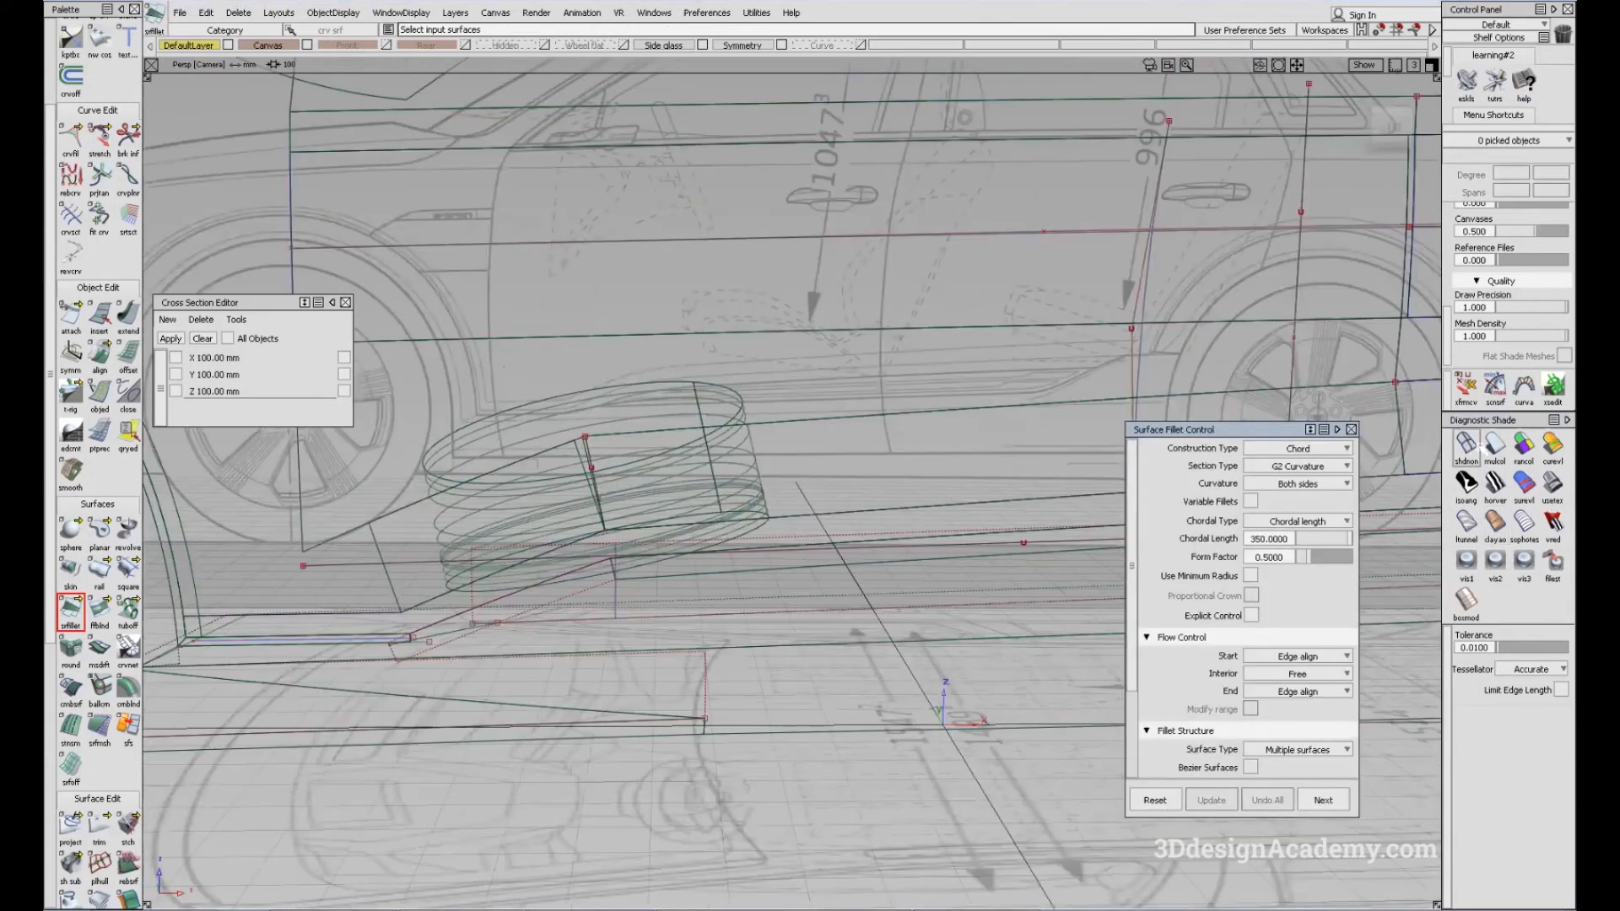
left_click(1474, 445)
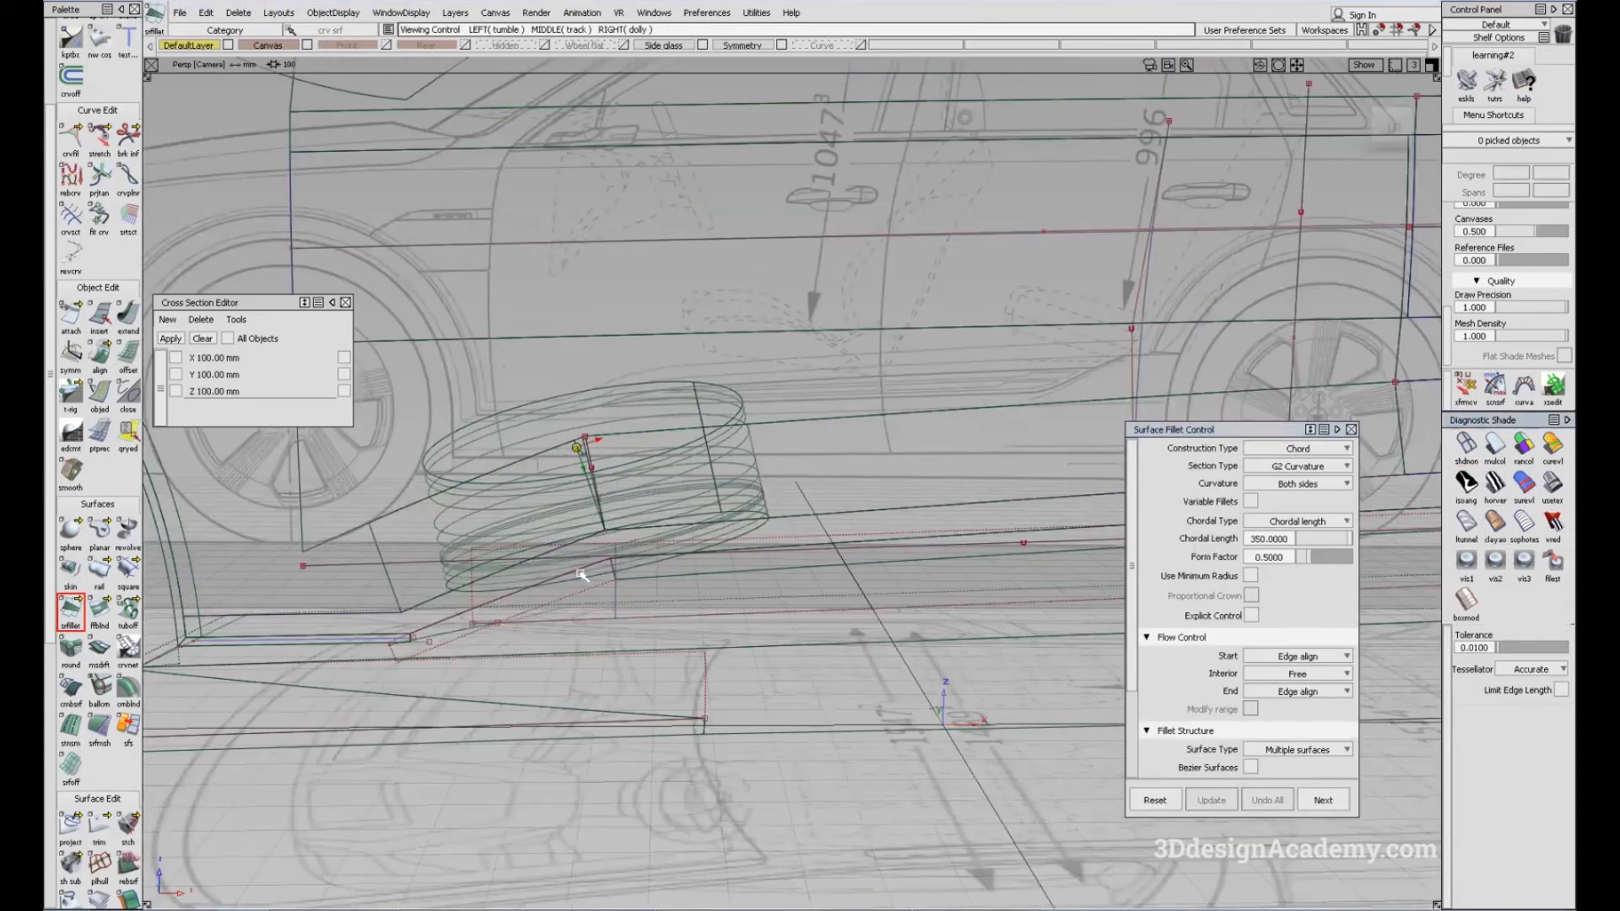
Shade the model, intersect the tubular offset with the two lower blend surfaces, and delete the tube
left_click(1495, 445)
mouse_move(584, 573)
left_mouse_down("alt+shift")
mouse_move(540, 506)
mouse_move(508, 611)
left_mouse_up("alt+shift")
left_click(505, 527)
mouse_move(92, 825)
left_mouse_down()
mouse_move(130, 828)
mouse_move(95, 801)
left_mouse_up()
left_click_drag(72, 827, 132, 829)
left_click_drag(605, 528, 669, 550, "alt+shift")
left_click_drag(670, 550, 645, 361, "ctrl+shift")
left_click(756, 468)
key("Delete")
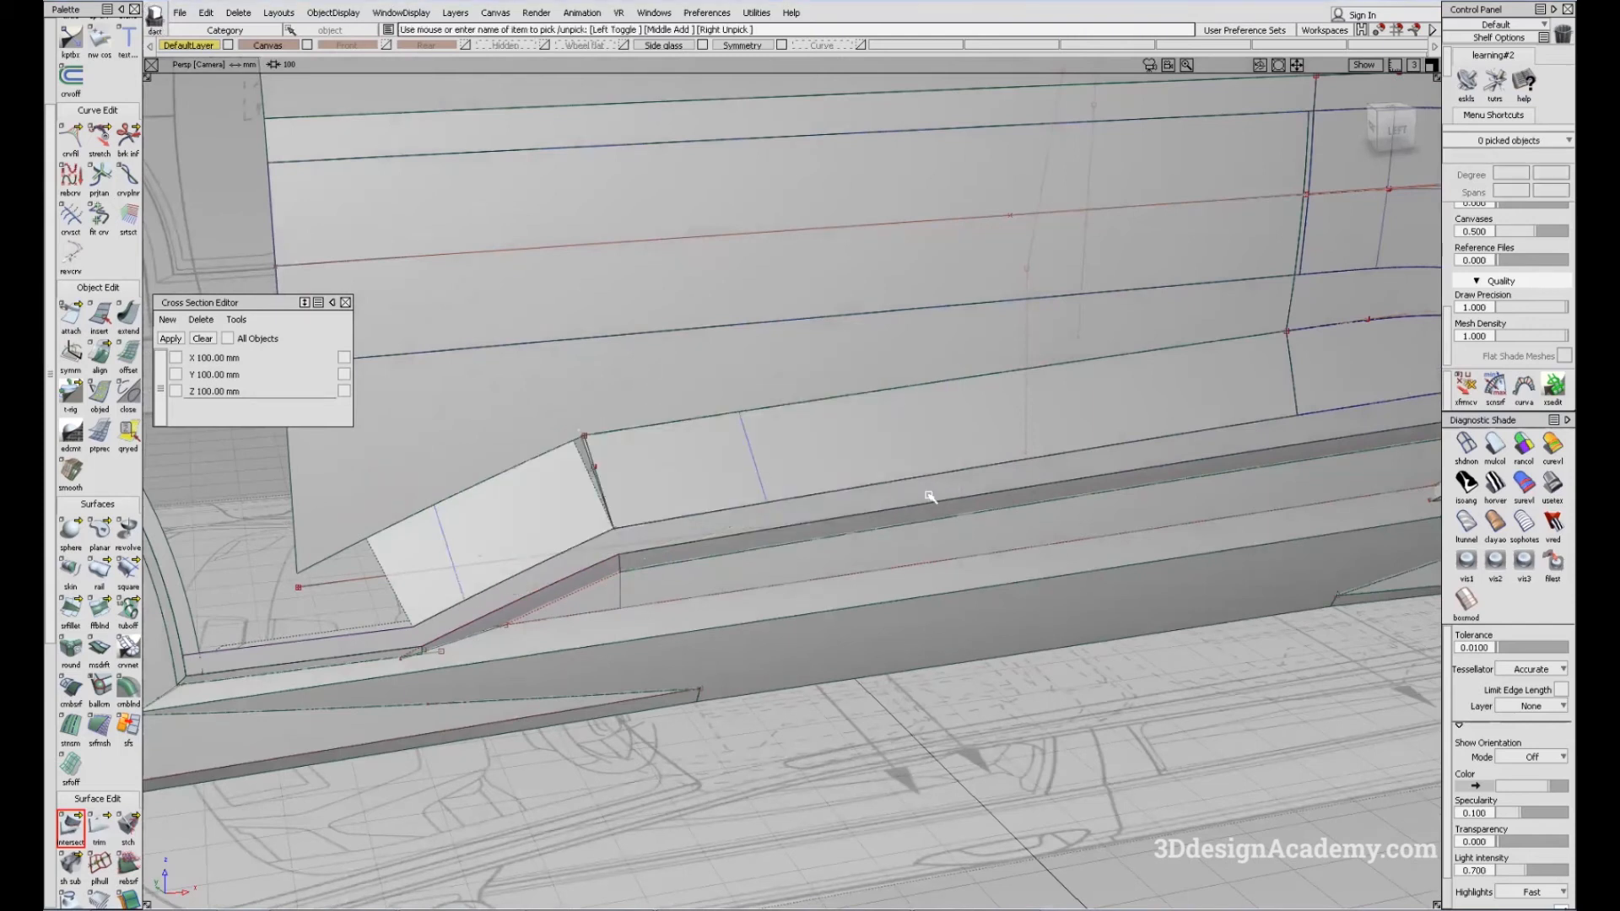
Try duplicating the intersection curve on the long lower blend surface in the left view
key("F6")
middle_click_drag(841, 500, 838, 517, "alt+shift")
left_click(865, 436, "alt+shift")
right_click_drag(901, 430, 872, 499, "alt+shift")
middle_click_drag(872, 499, 954, 488, "alt+shift")
left_click_drag(515, 680, 377, 376, "ctrl+shift")
scroll(100, 114, "up", 2)
scroll(100, 114, "up", 2)
left_click(99, 117)
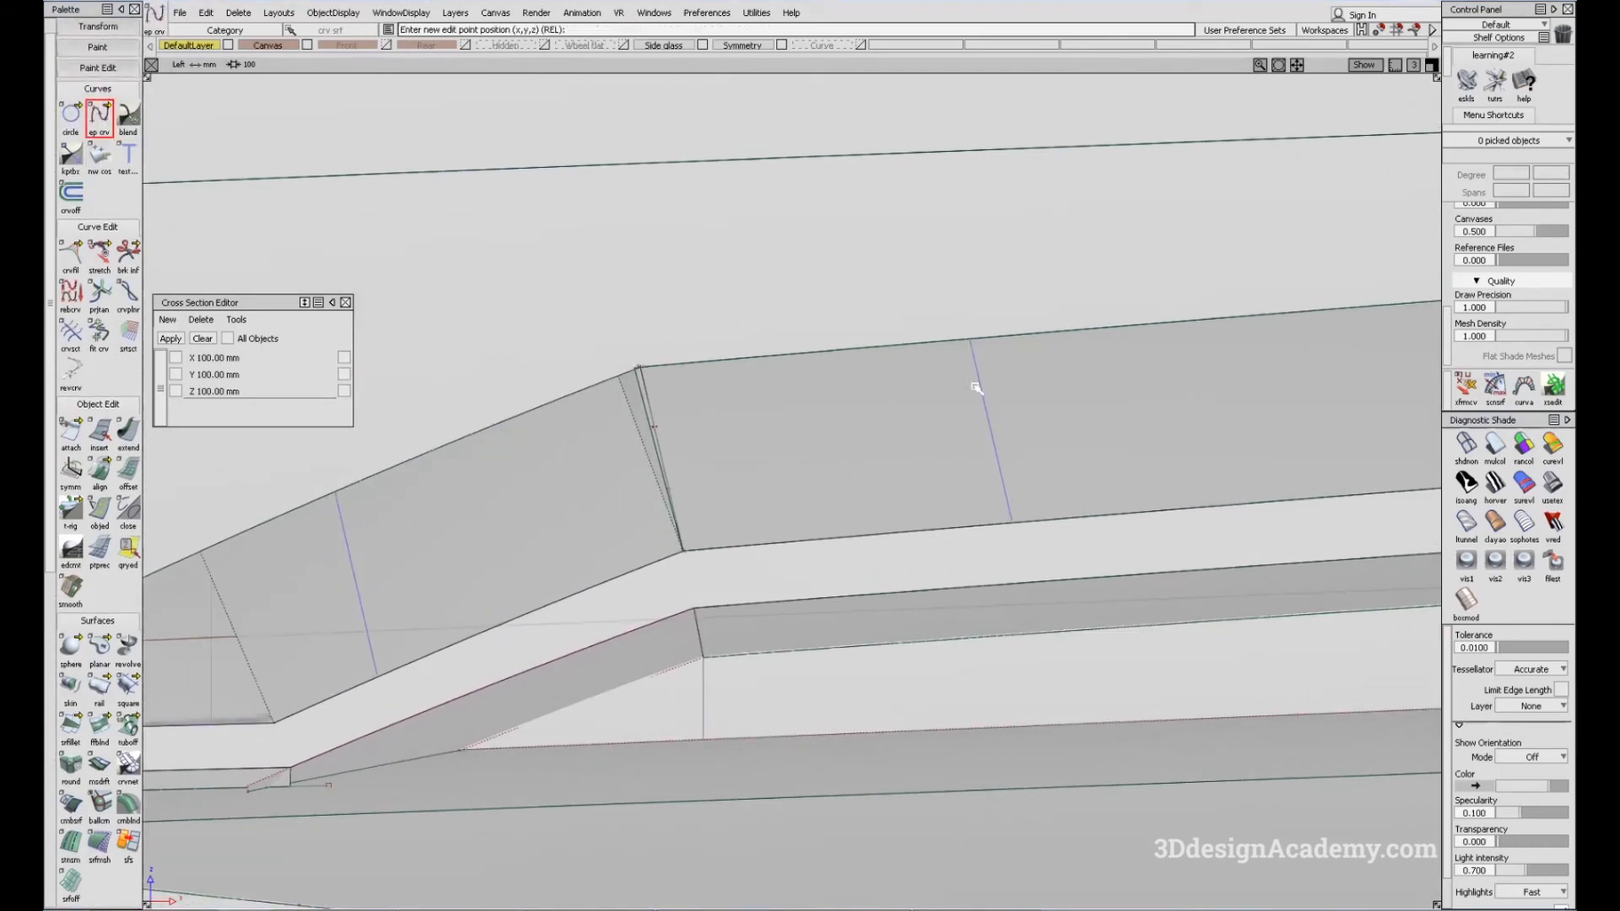
left_click_drag(71, 252, 101, 255)
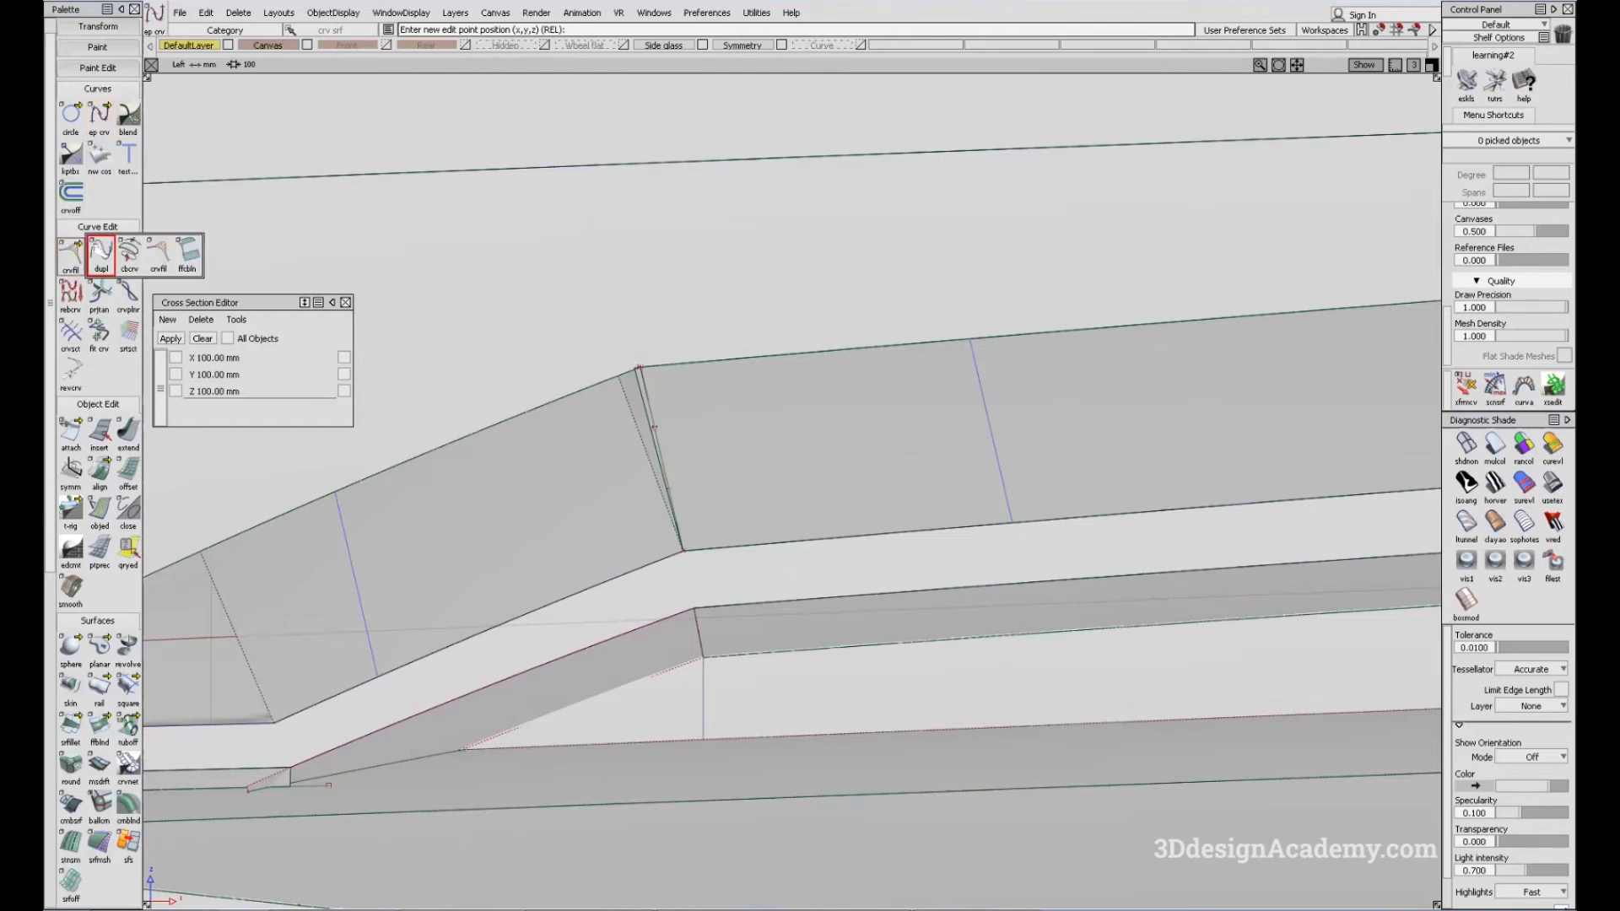
middle_click_drag(988, 425, 929, 432, "alt+shift")
left_click(929, 431)
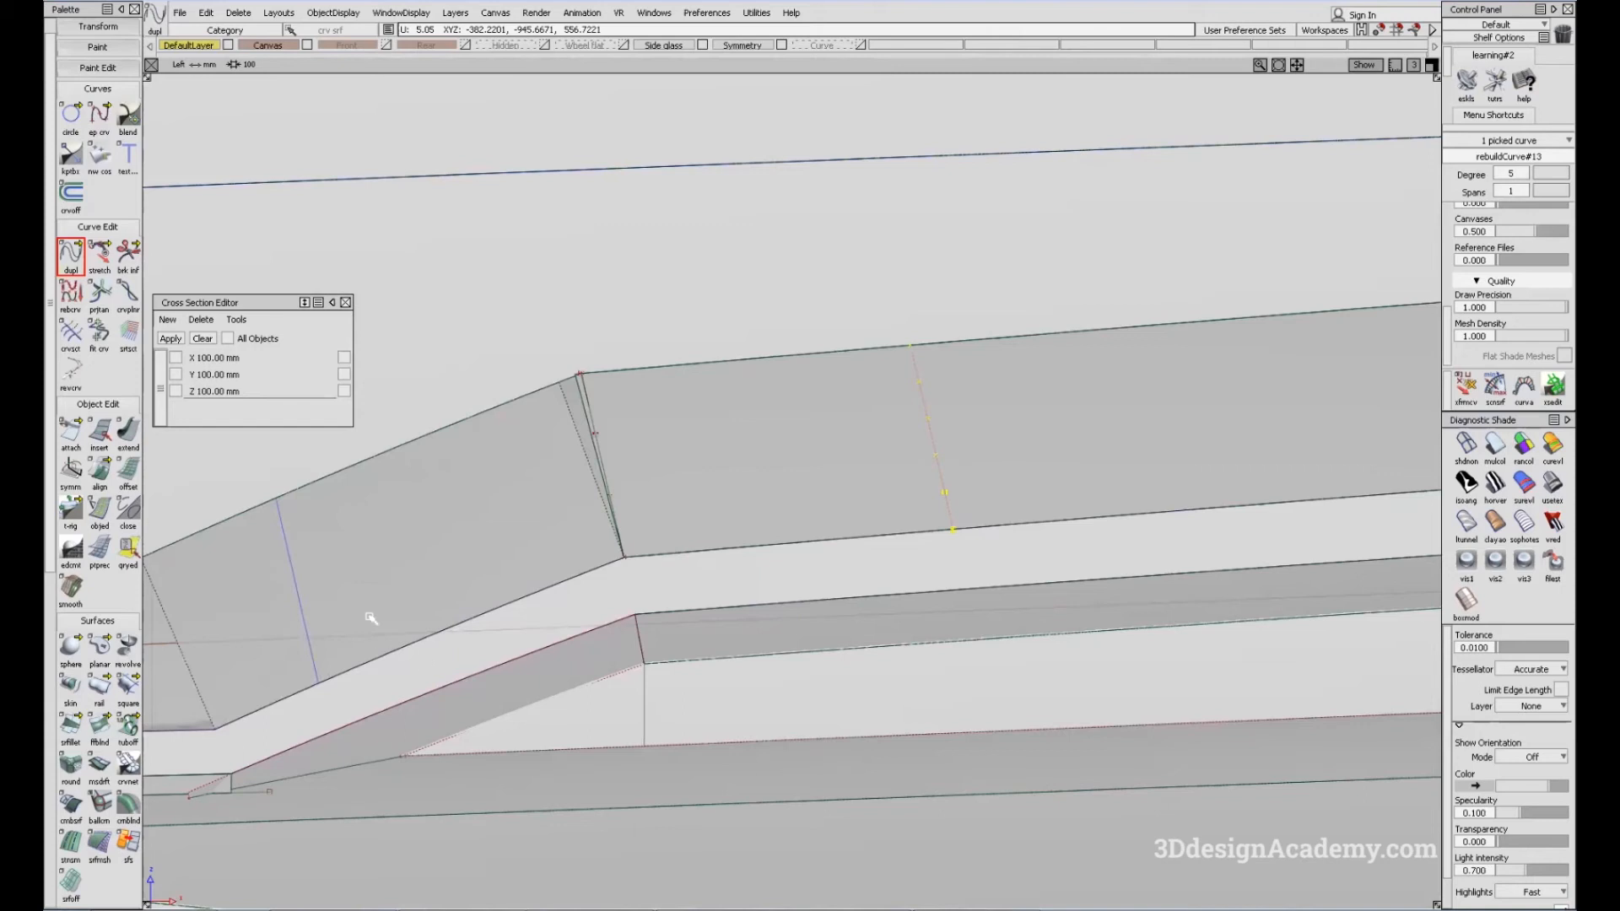
left_click(71, 253)
Trim away the corner portions of both lower blend surfaces between their intersection curves
scroll(84, 772, "down", 3)
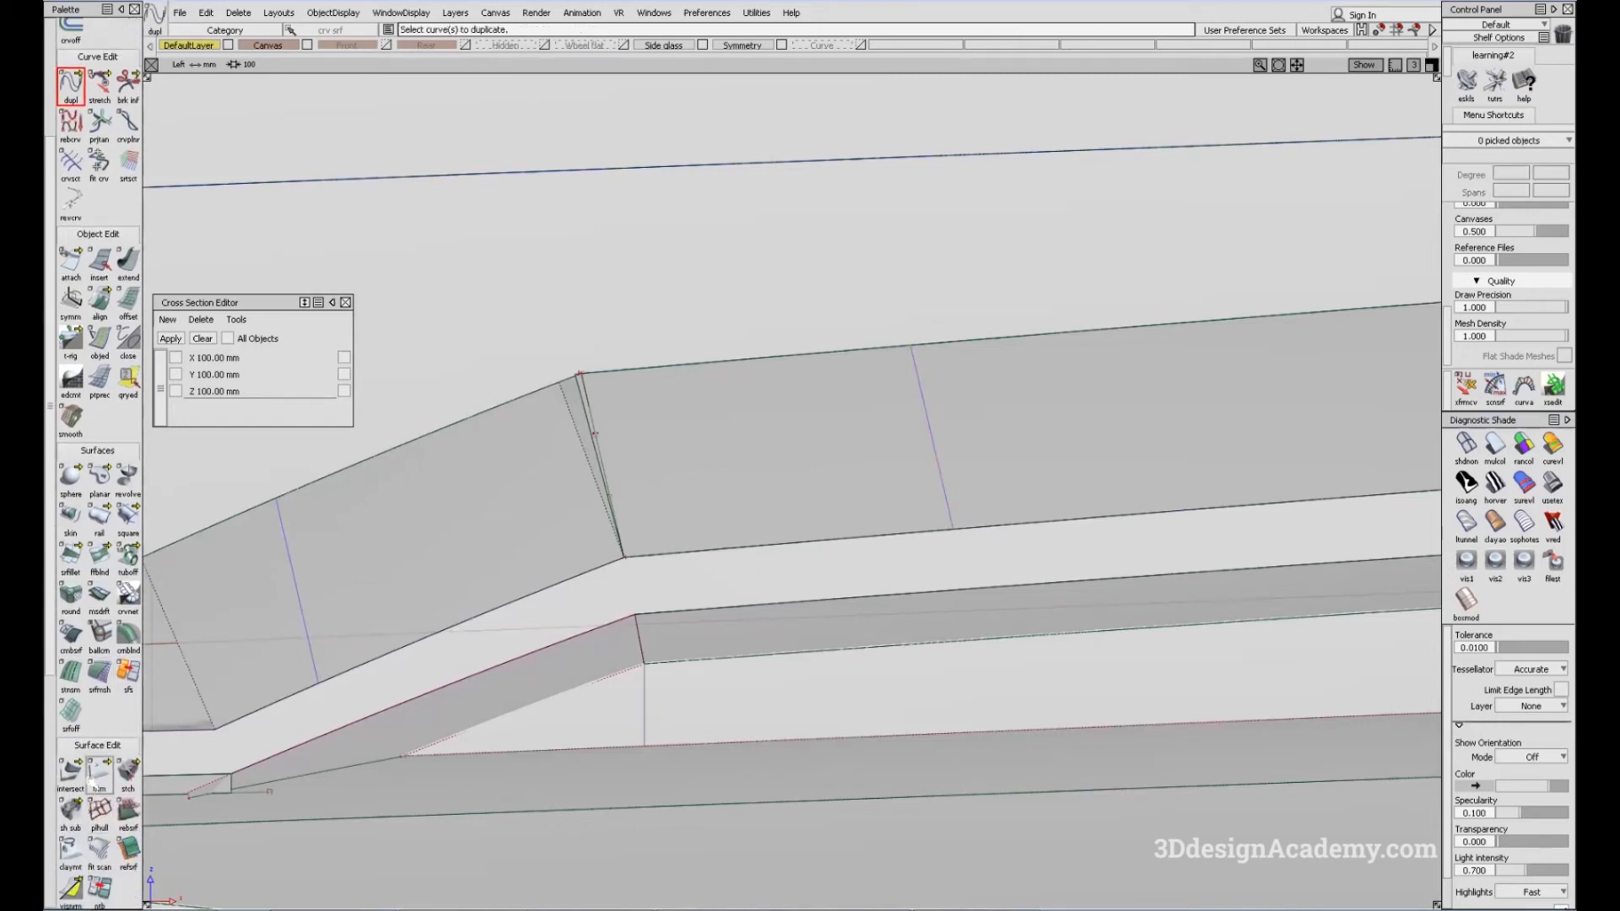
left_click(99, 772)
left_click(206, 581)
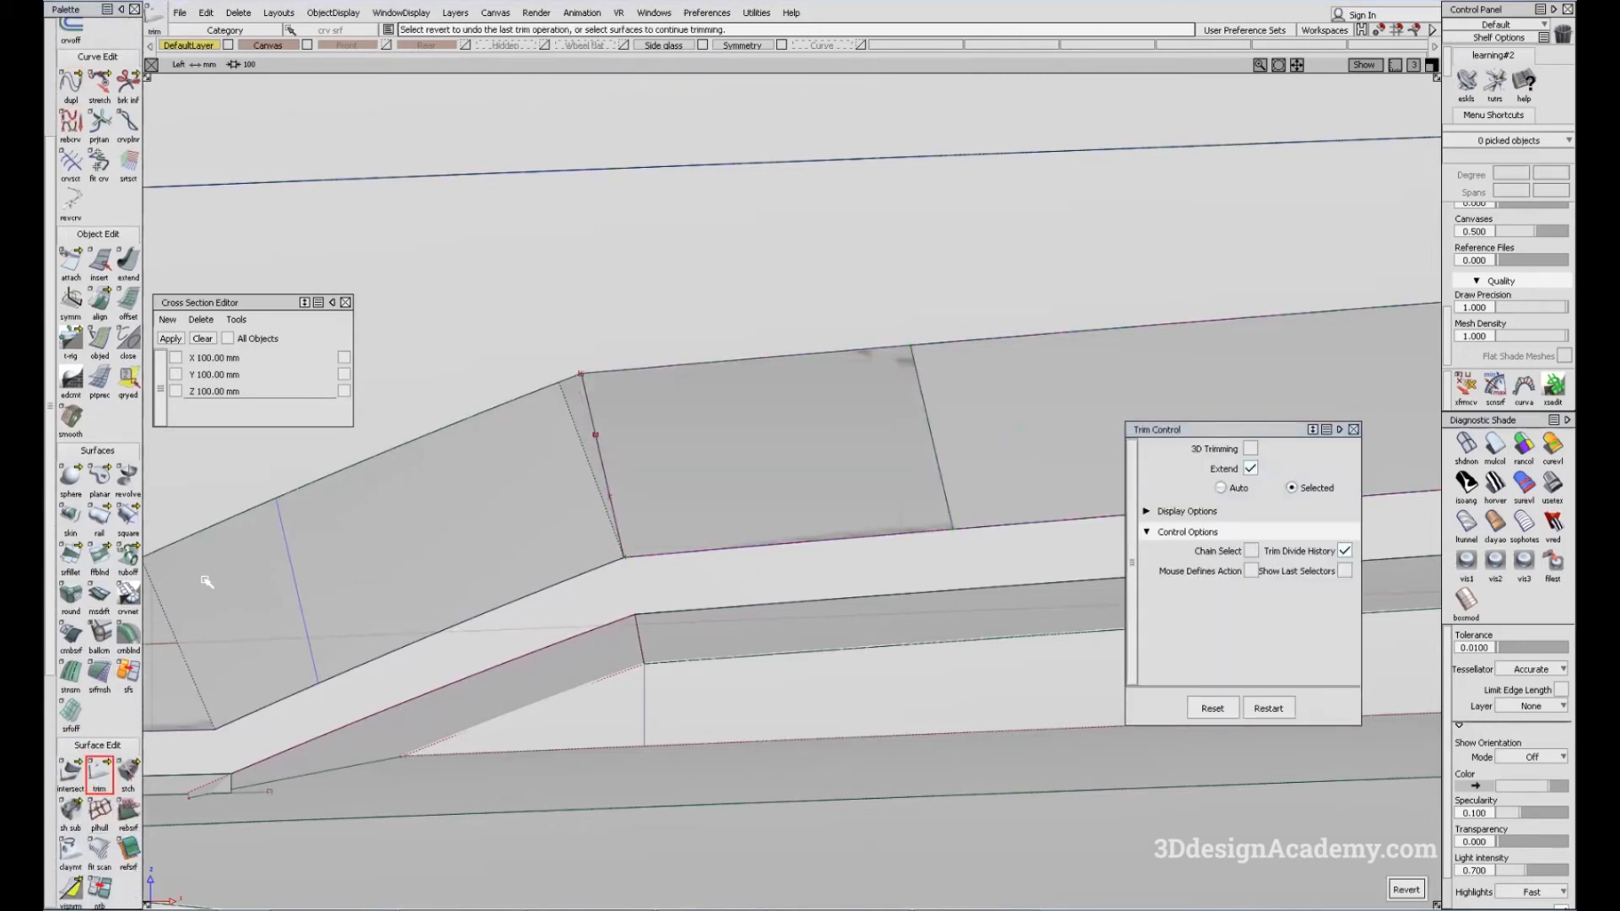
left_click(1407, 889)
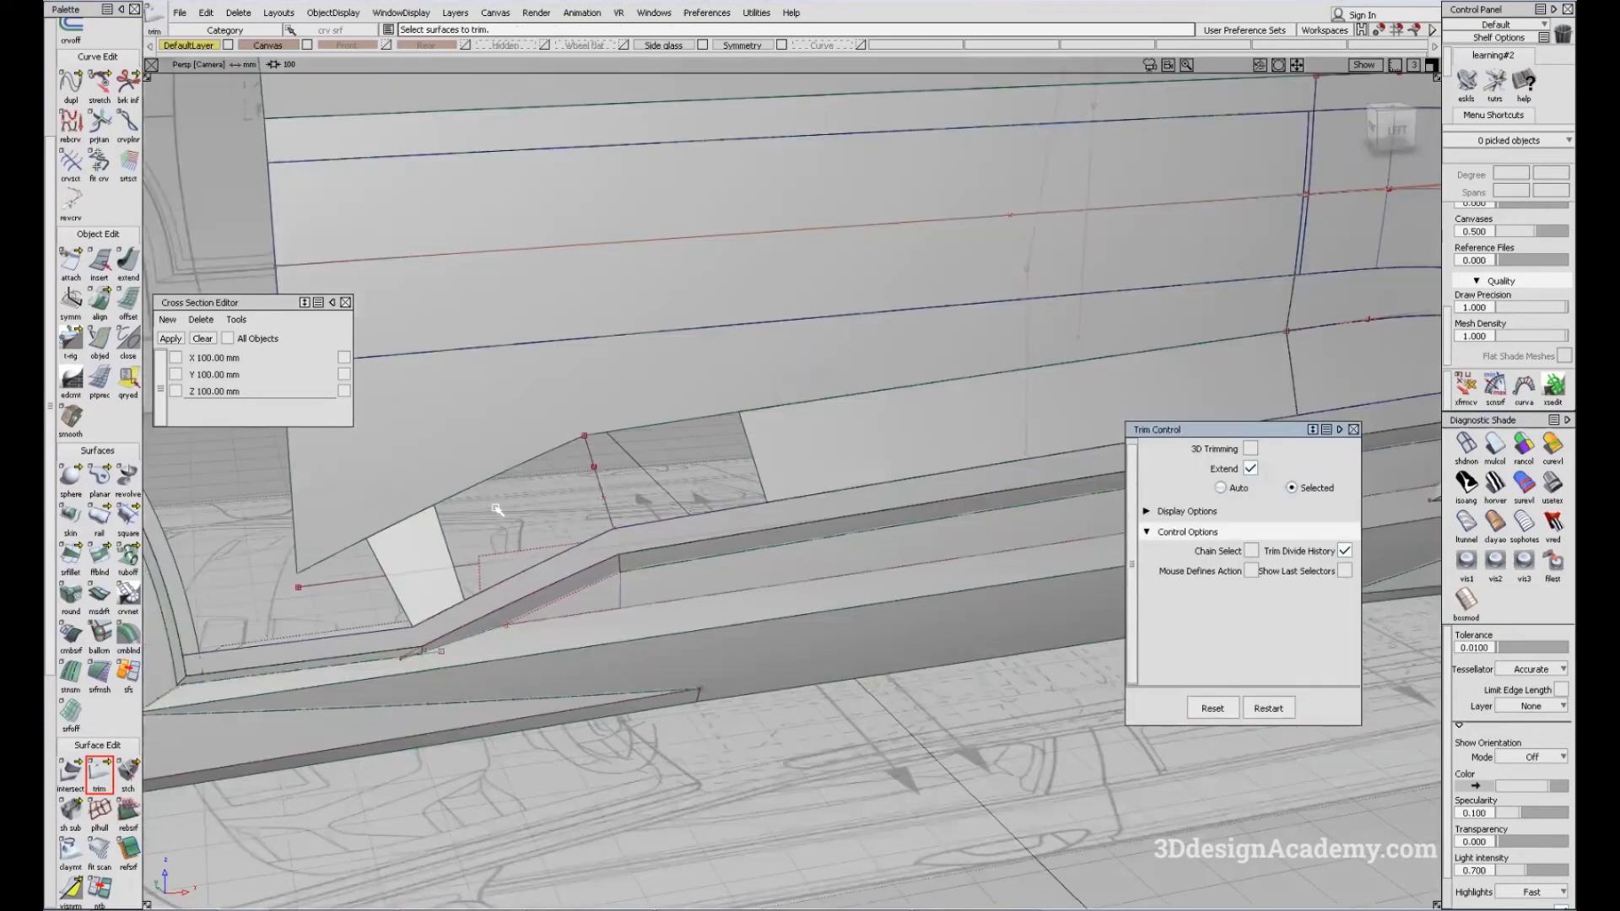
Create a blend curve across the gap, joining the upper edges of the two trimmed lower surfaces at their corners
right_click_drag(460, 474, 448, 481, "alt+shift")
left_click_drag(448, 481, 506, 489, "alt+shift")
left_click(379, 601)
left_click(930, 436)
left_click_drag(930, 436, 591, 708, "ctrl+shift")
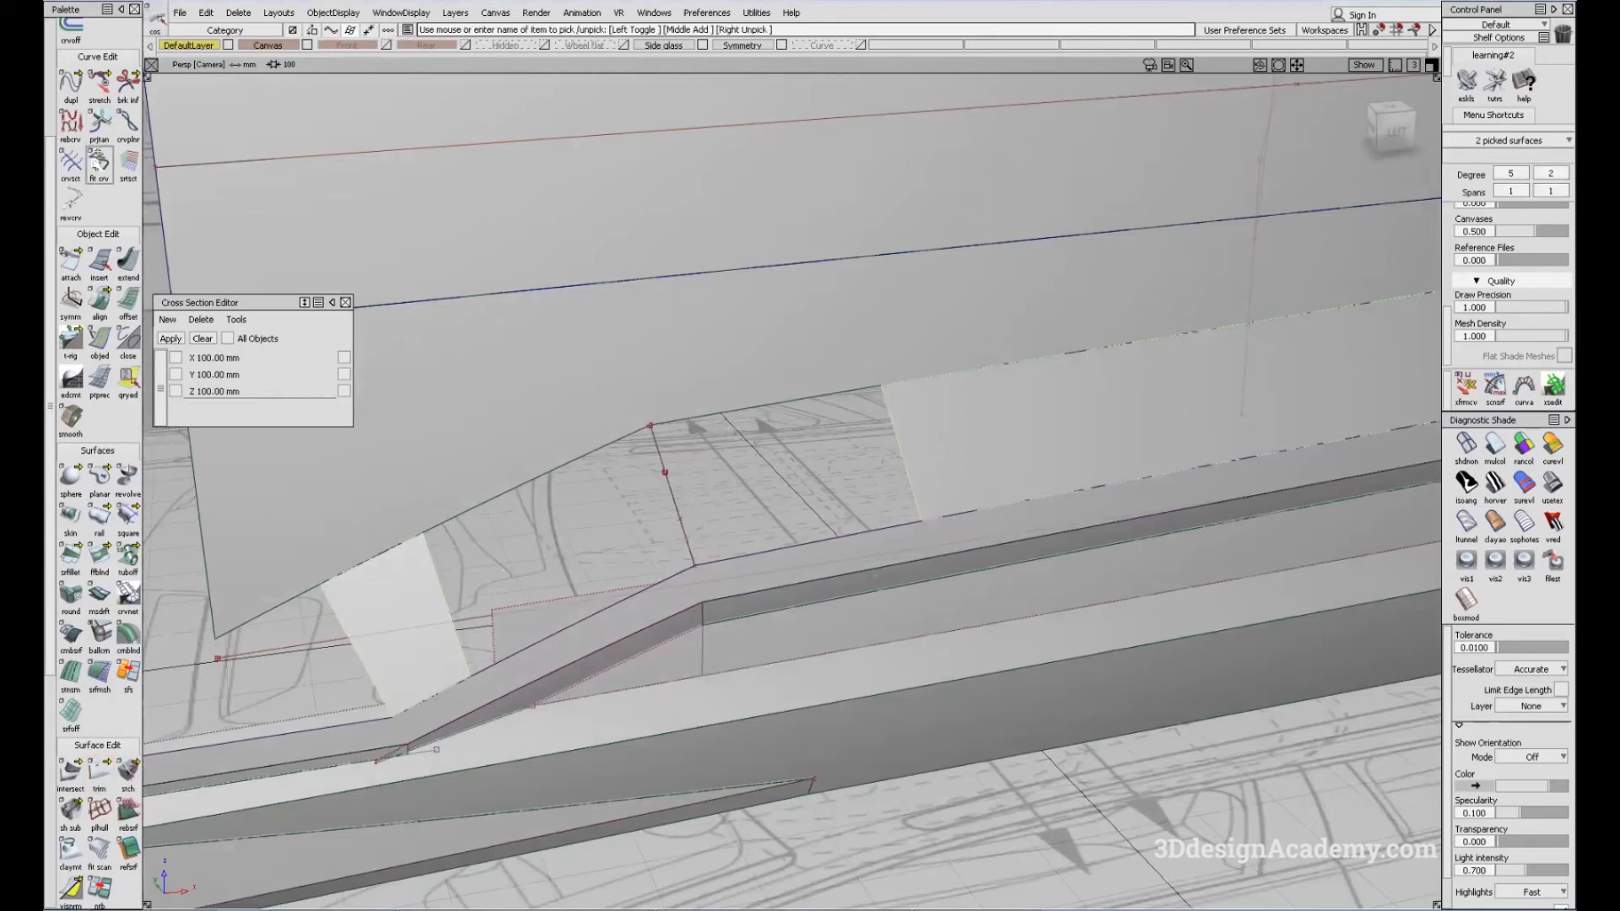
scroll(115, 224, "up", 3)
scroll(118, 227, "up", 2)
left_click(128, 118)
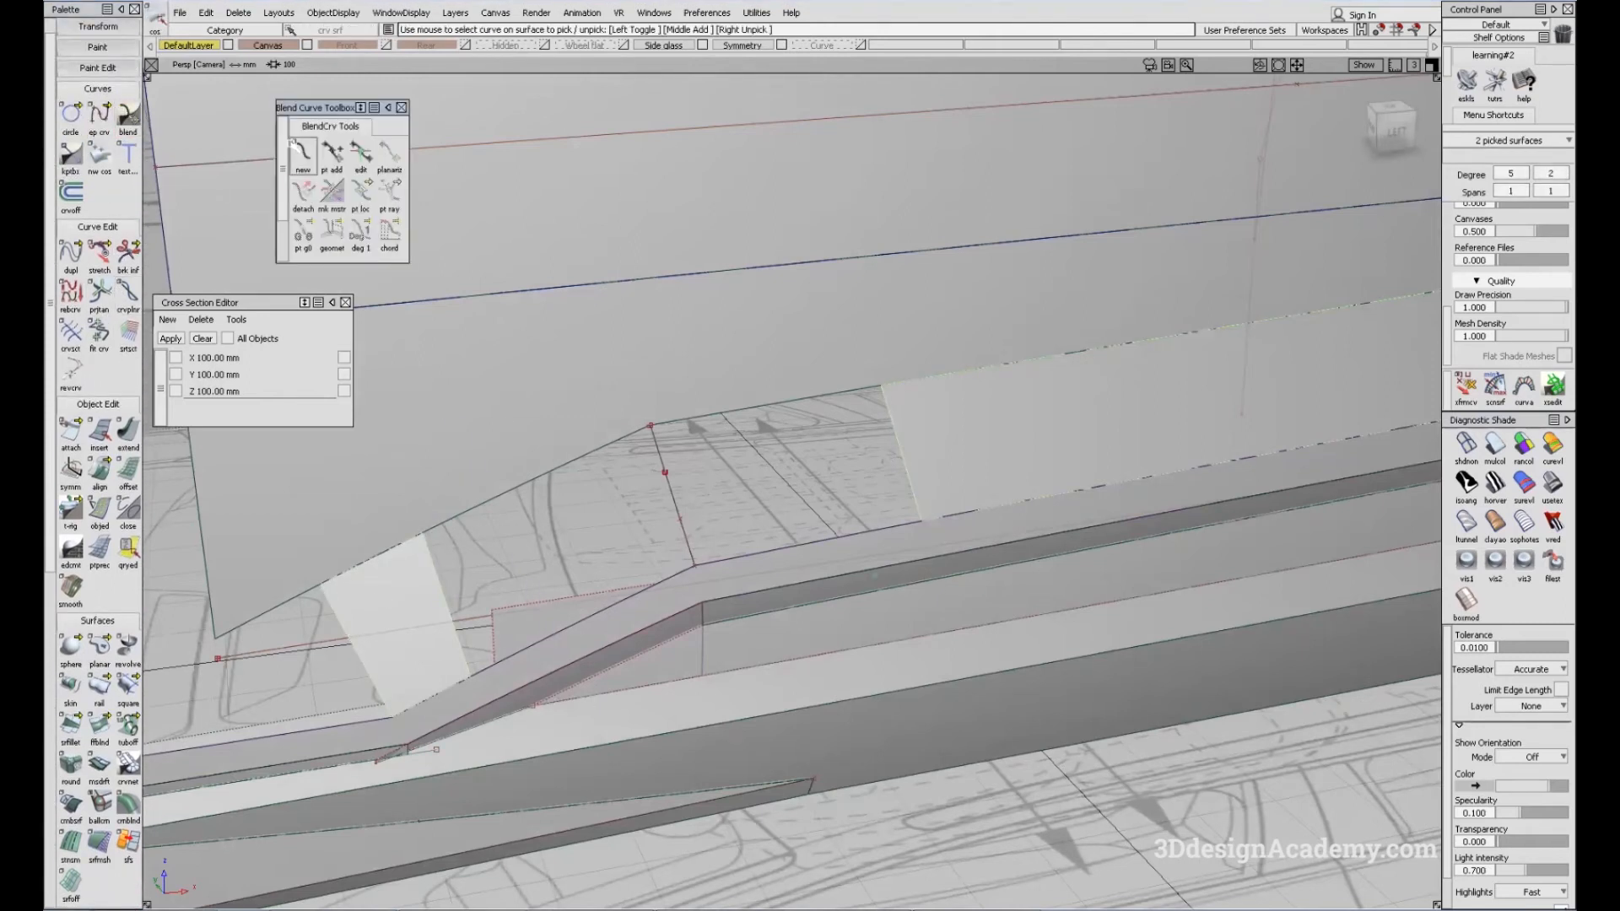
left_click_drag(339, 107, 244, 105)
left_click(207, 152)
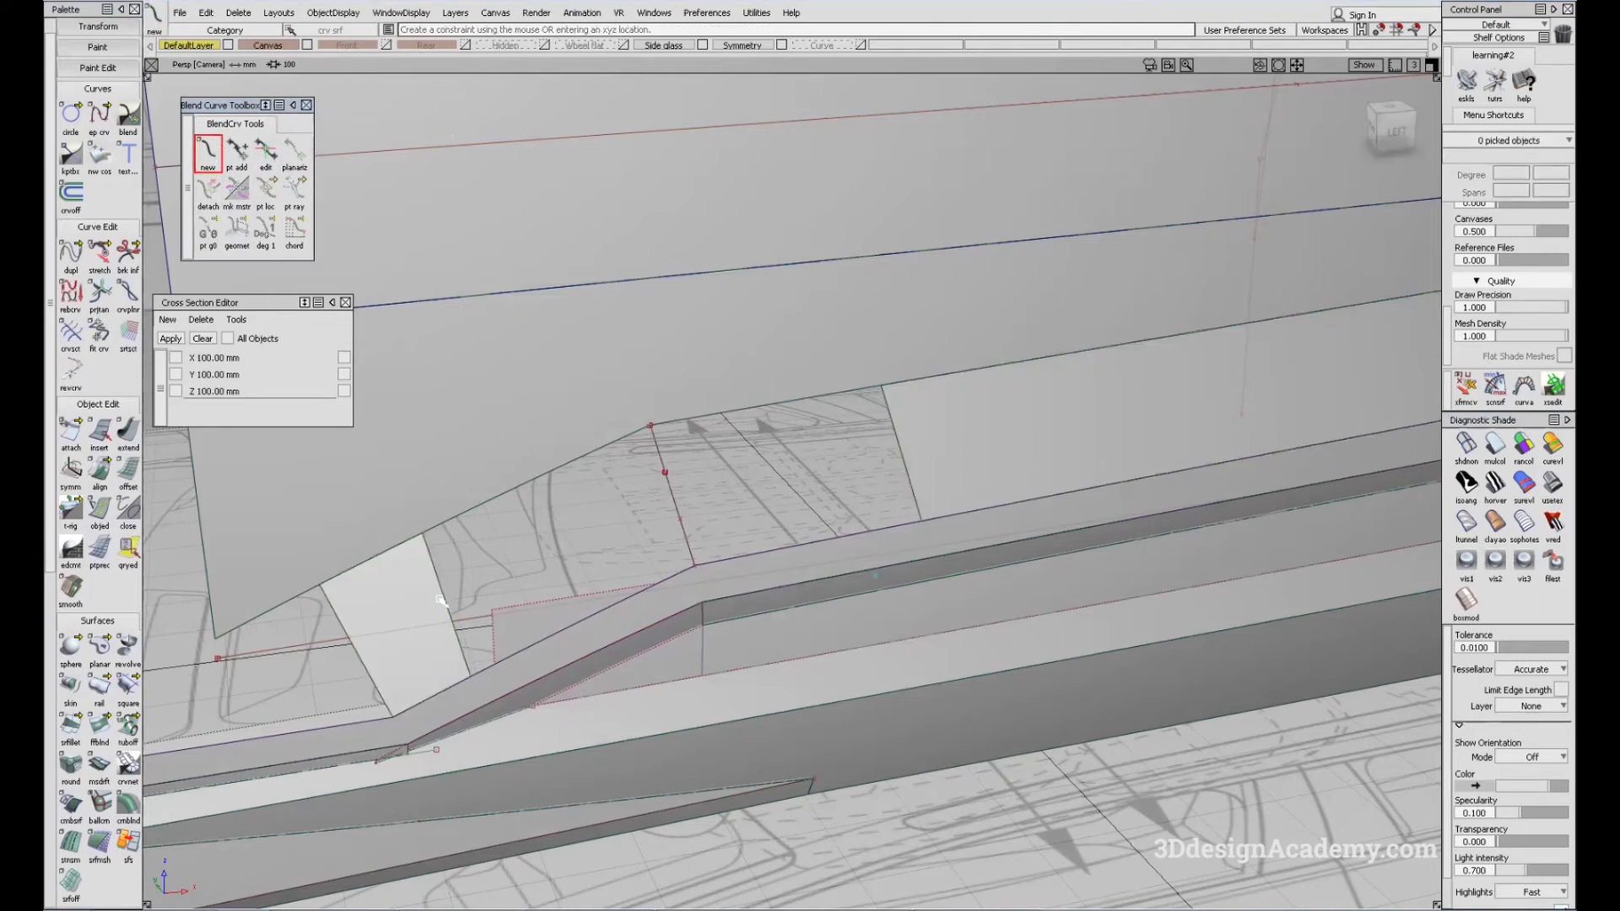
left_click(393, 551)
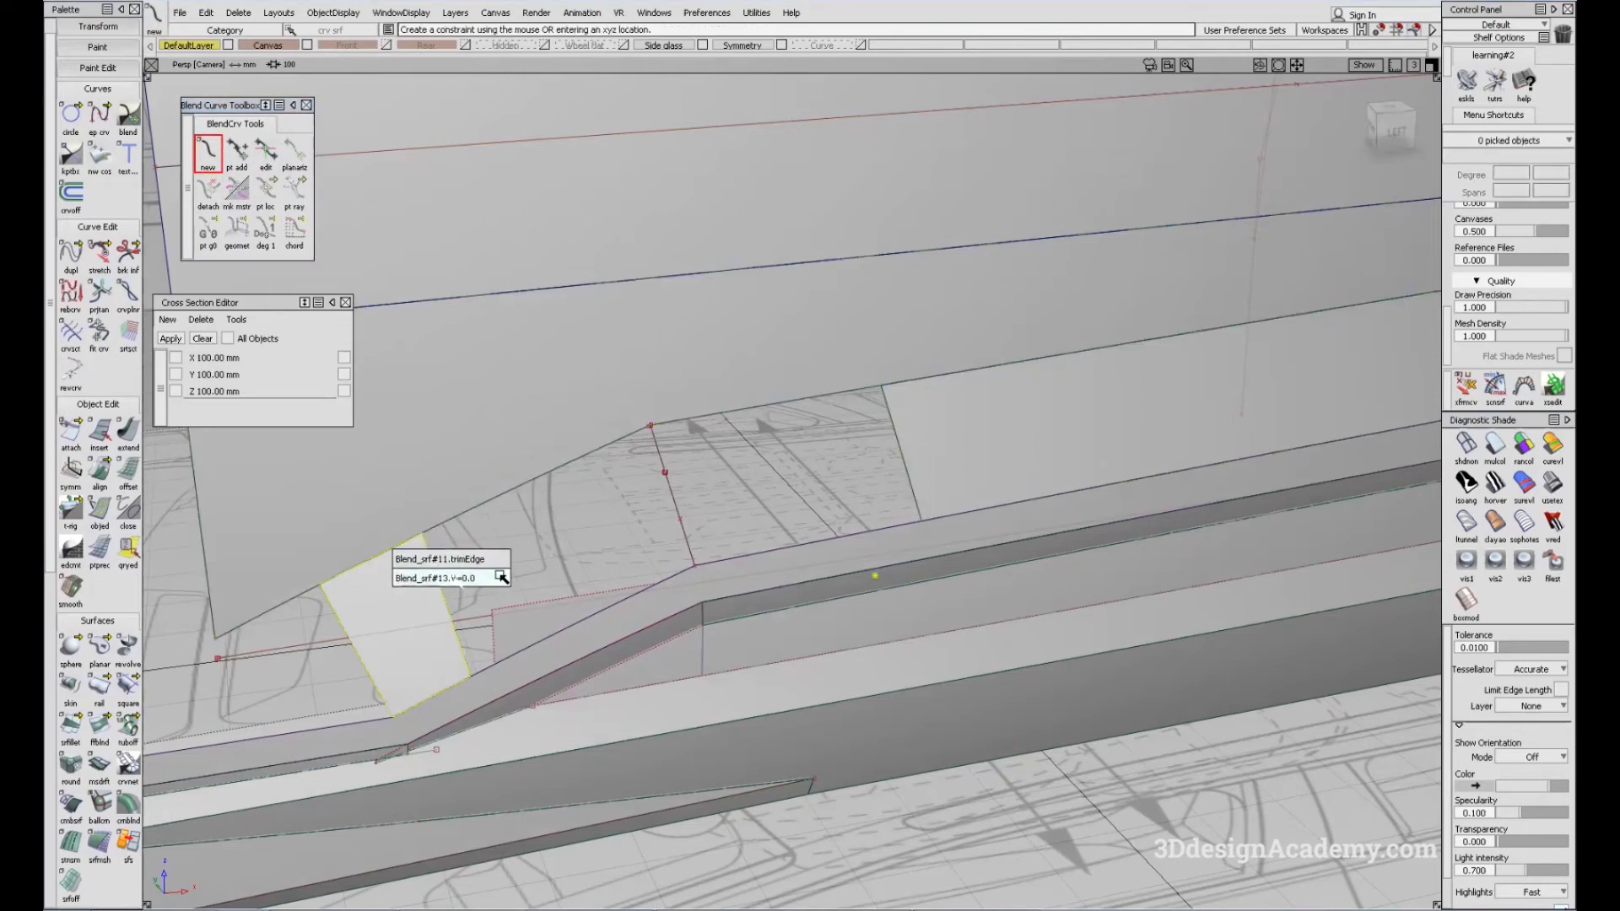
left_click(501, 578)
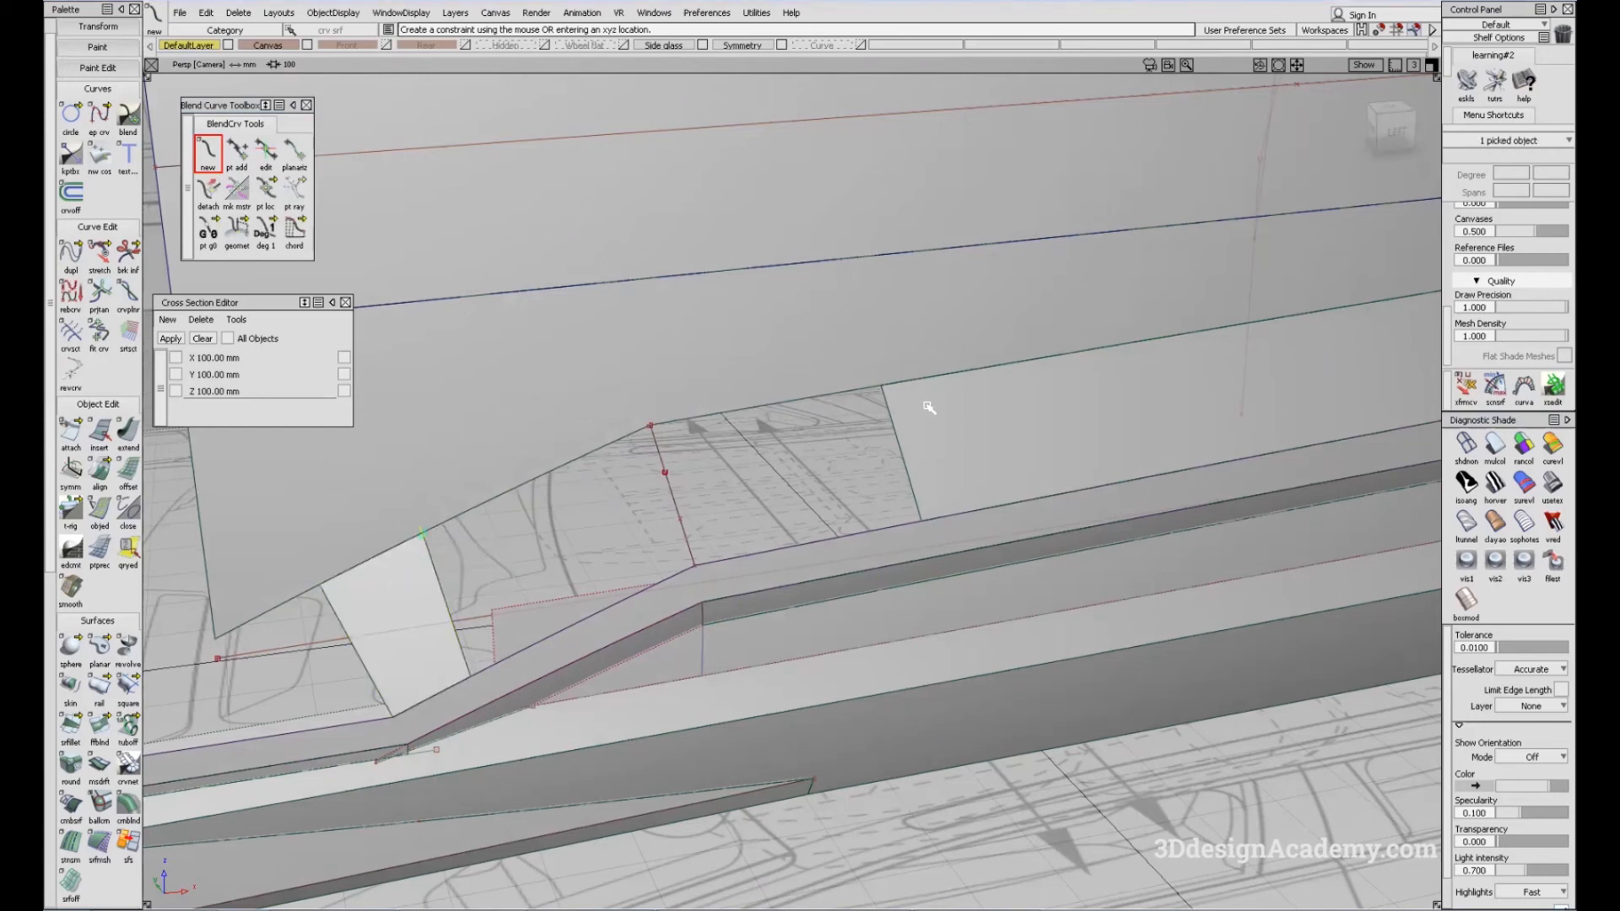
left_click(968, 374)
left_click(1059, 411)
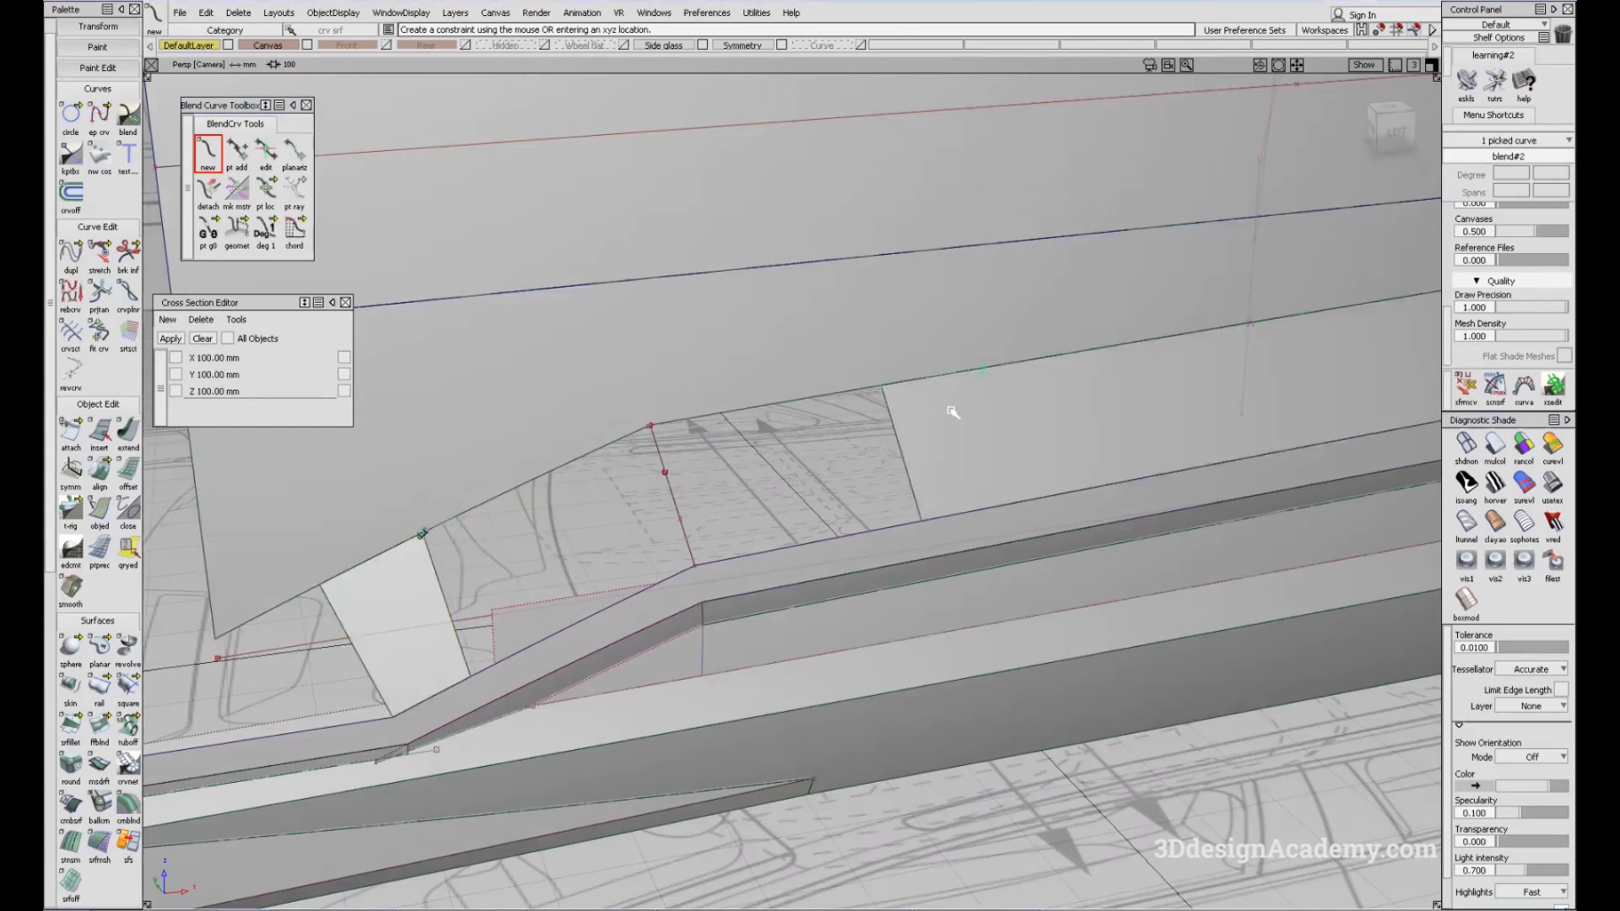
Create a second blend curve across the gap, joining the lower edges of the two trimmed surfaces at their corners
left_click(443, 701)
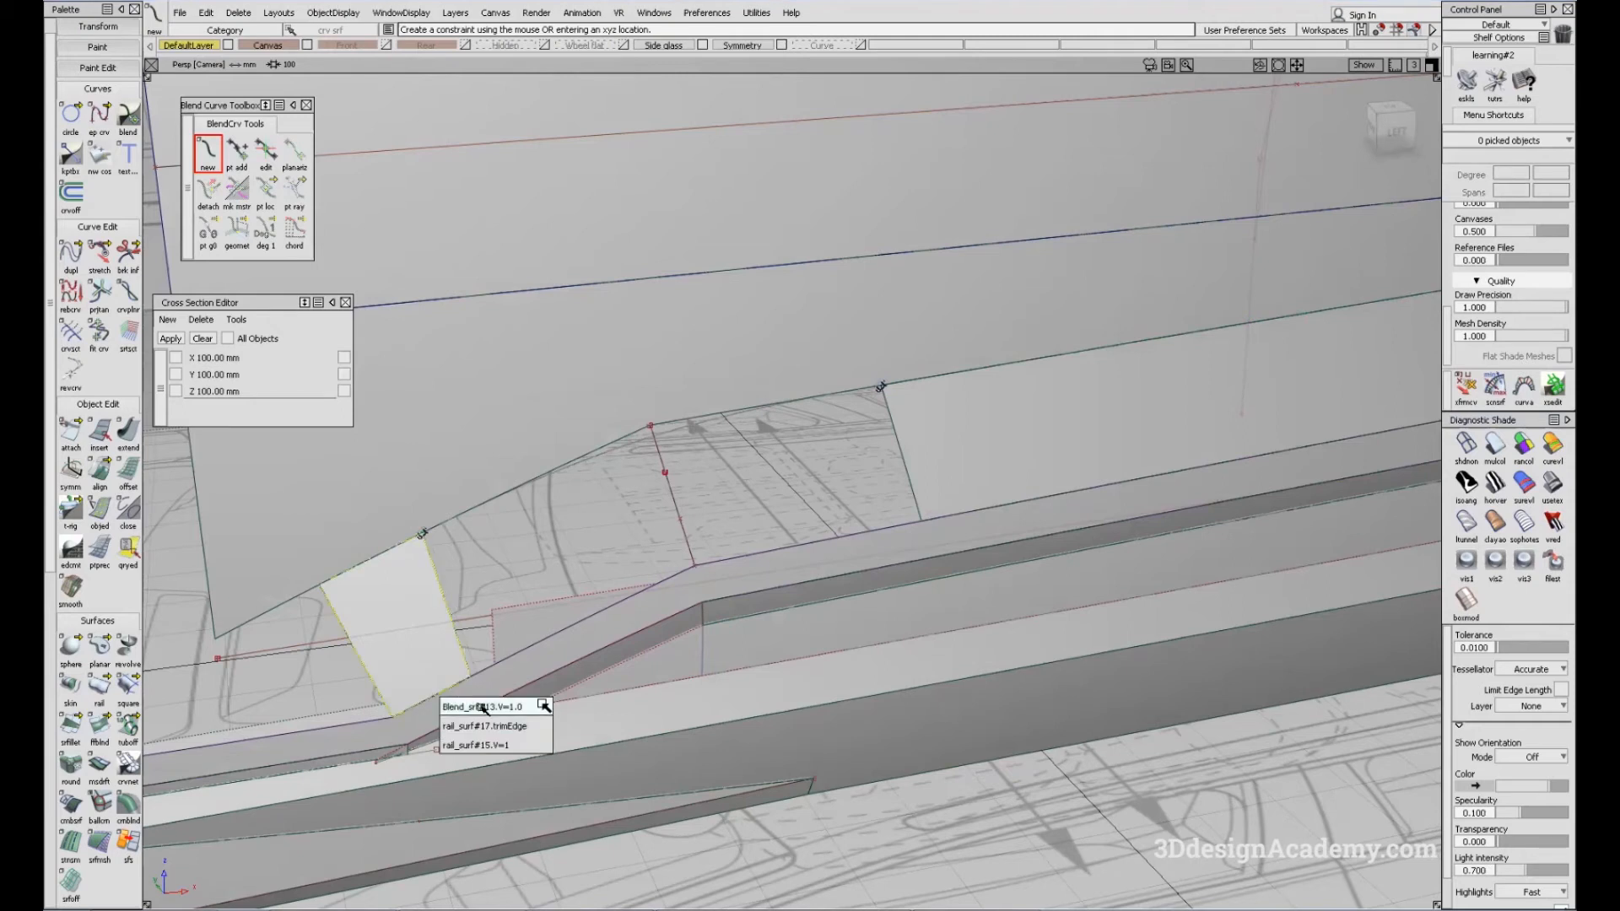
left_click(540, 706)
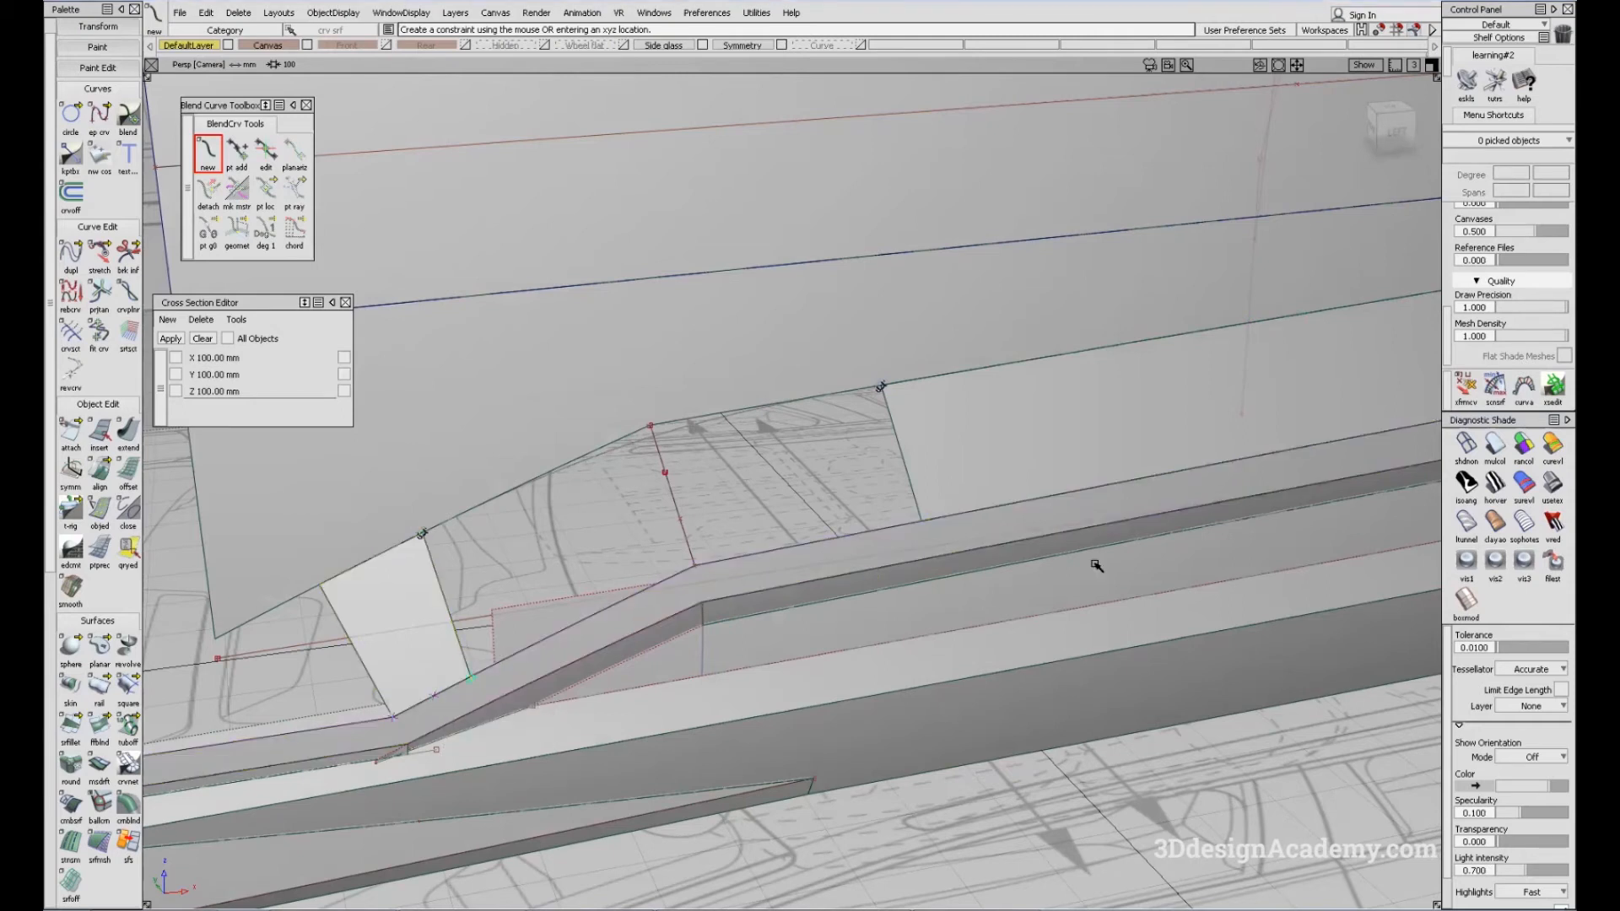
left_click(1007, 507)
left_click(1010, 516)
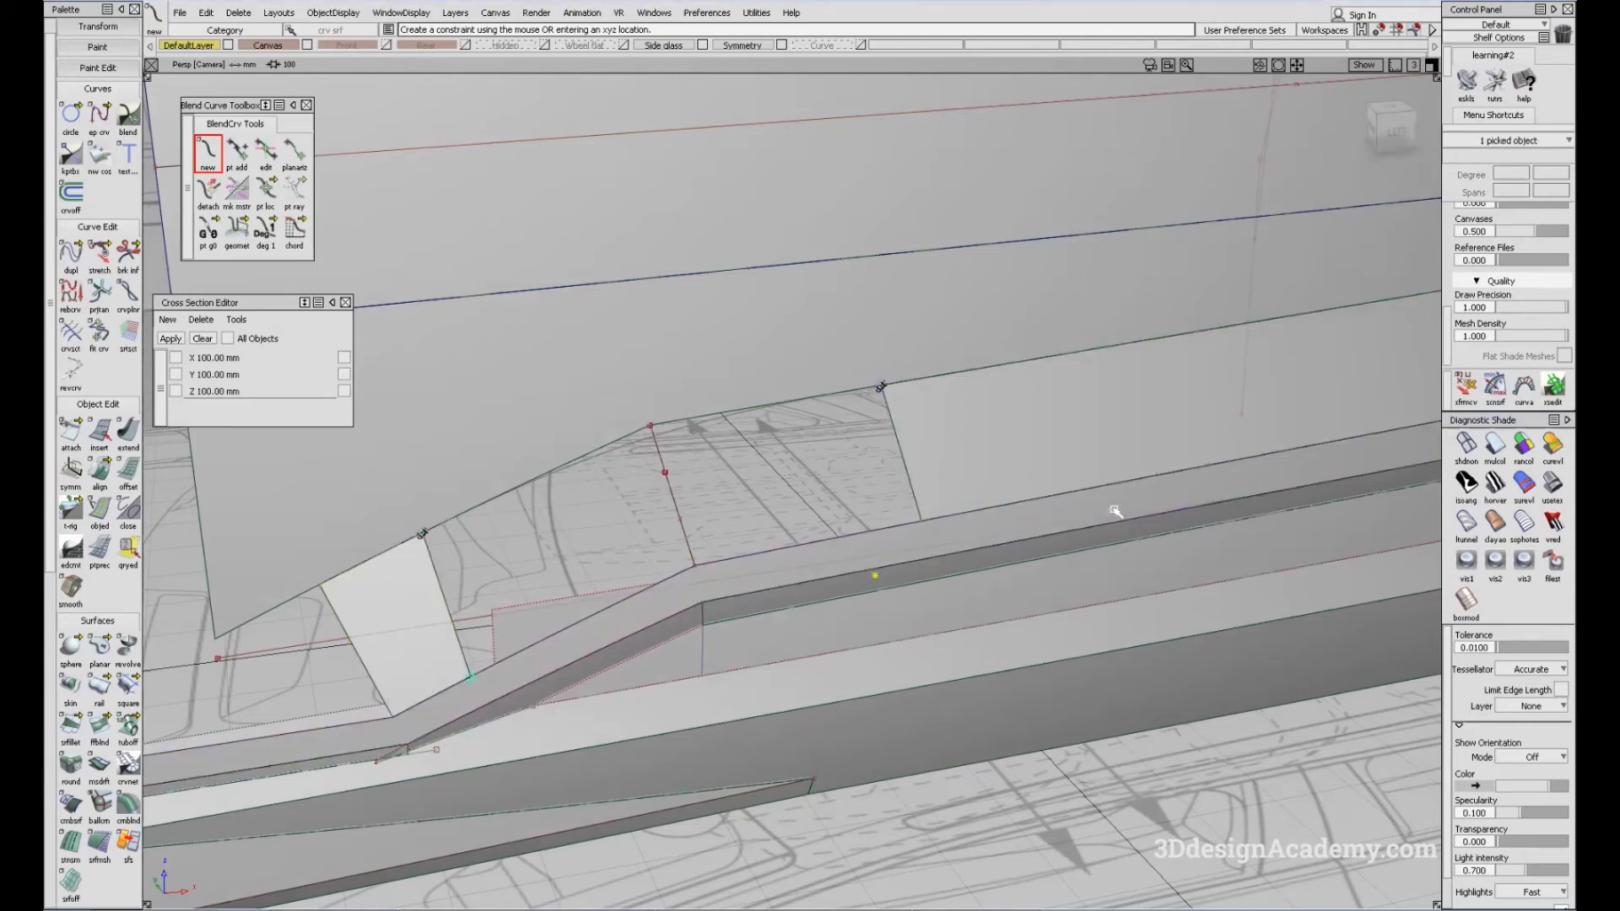
left_click_drag(530, 679, 461, 462, "ctrl+shift")
Select both blend curves in the left view and turn on their control display
key("F6")
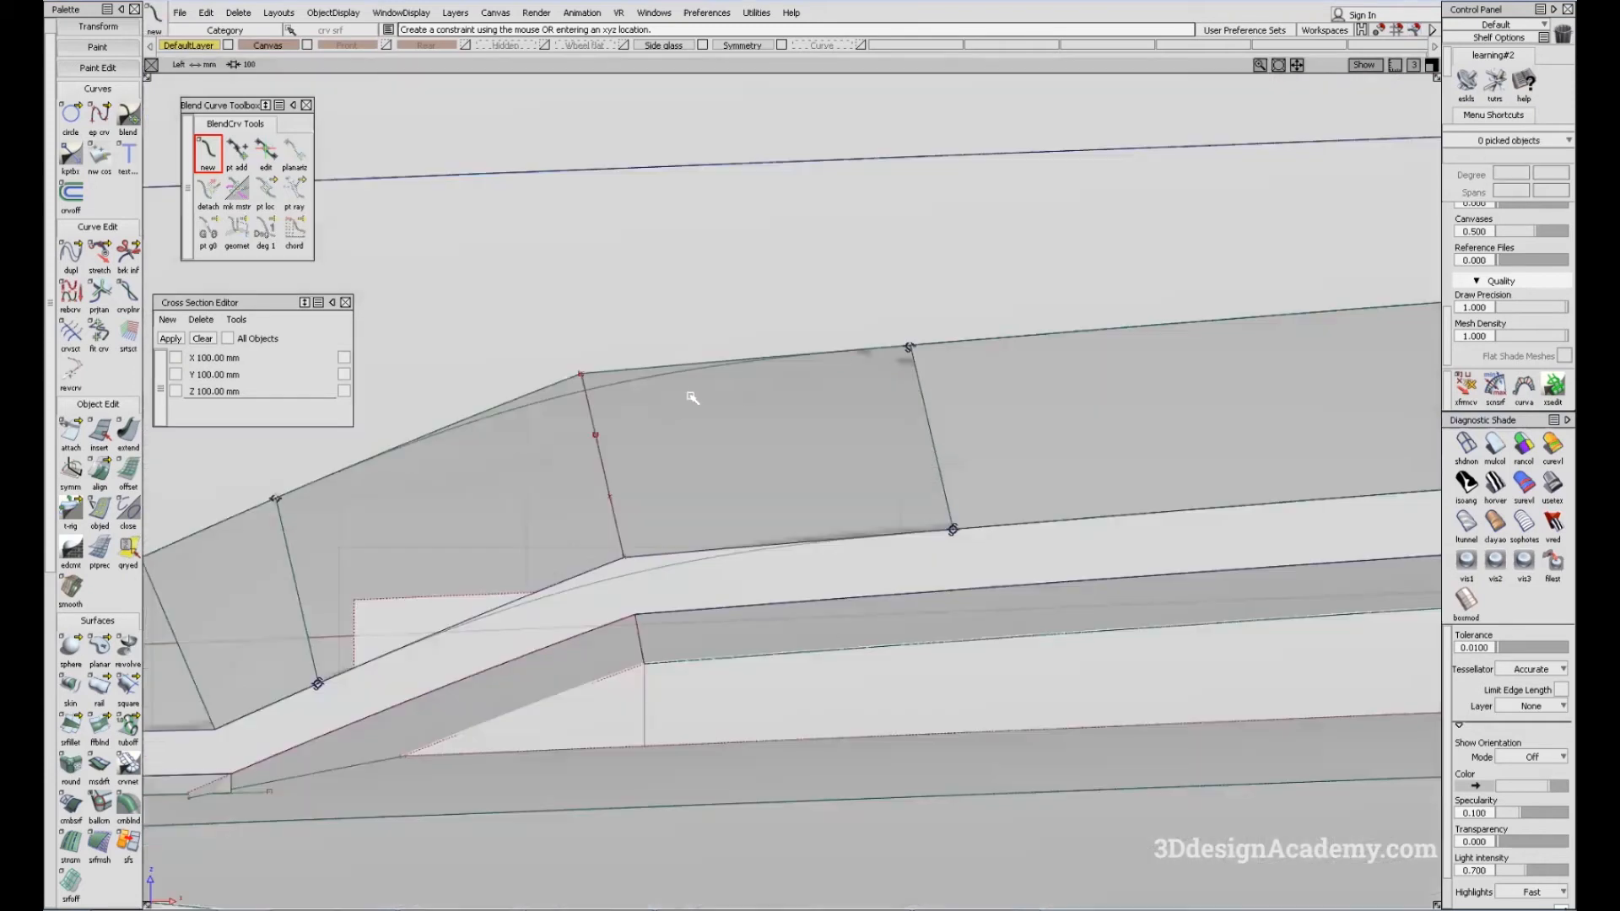
middle_click_drag(692, 397, 719, 376, "alt+shift")
left_click_drag(719, 376, 723, 391, "ctrl+shift")
left_click(717, 348)
left_click(711, 548)
right_click_drag(680, 330, 767, 416, "ctrl+shift")
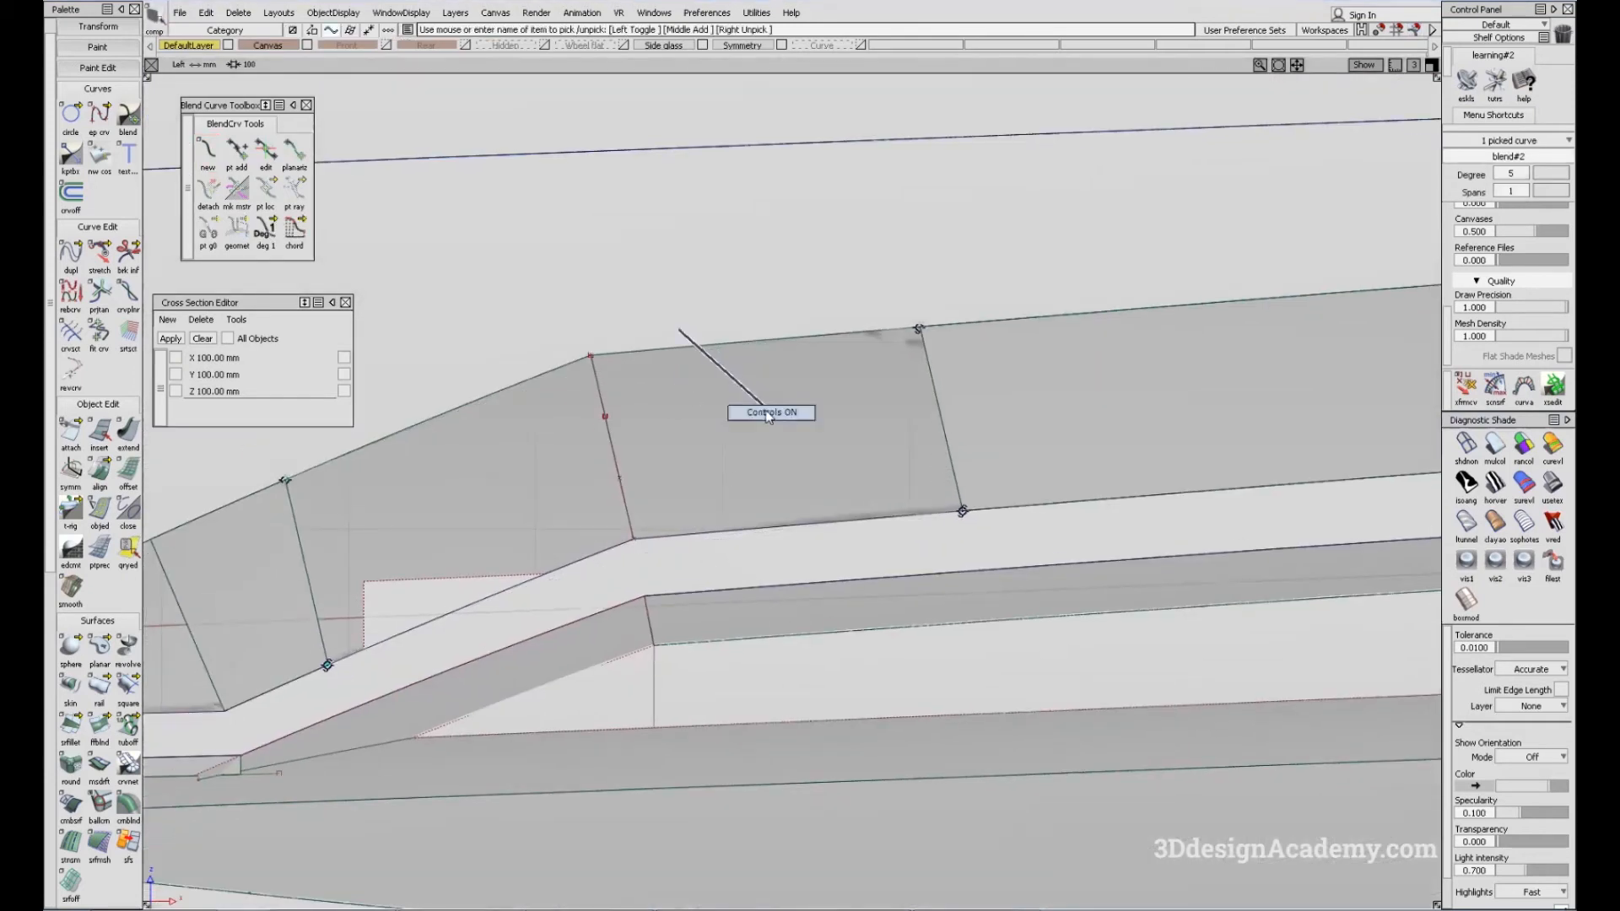
middle_click_drag(692, 540, 697, 499, "alt+shift")
middle_click_drag(530, 386, 722, 372, "alt+shift")
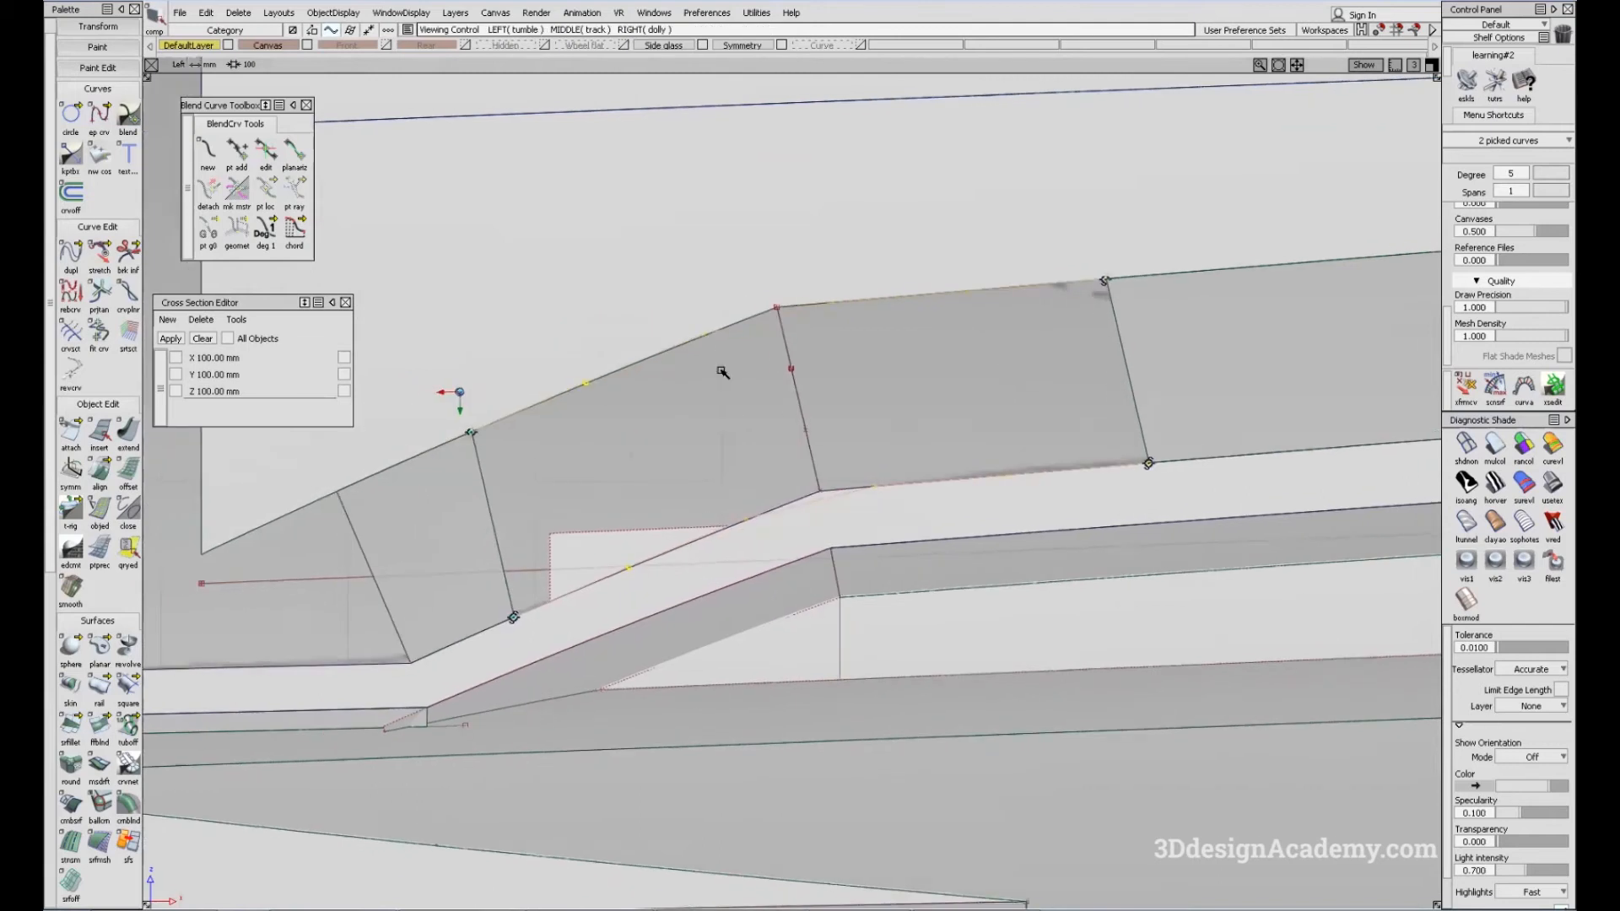
left_click_drag(868, 514, 869, 538, "ctrl+shift")
Turn off shading and set the tangent magnitude at all four blend curve end points to 1.2647 to match the sketch
left_click(1470, 447)
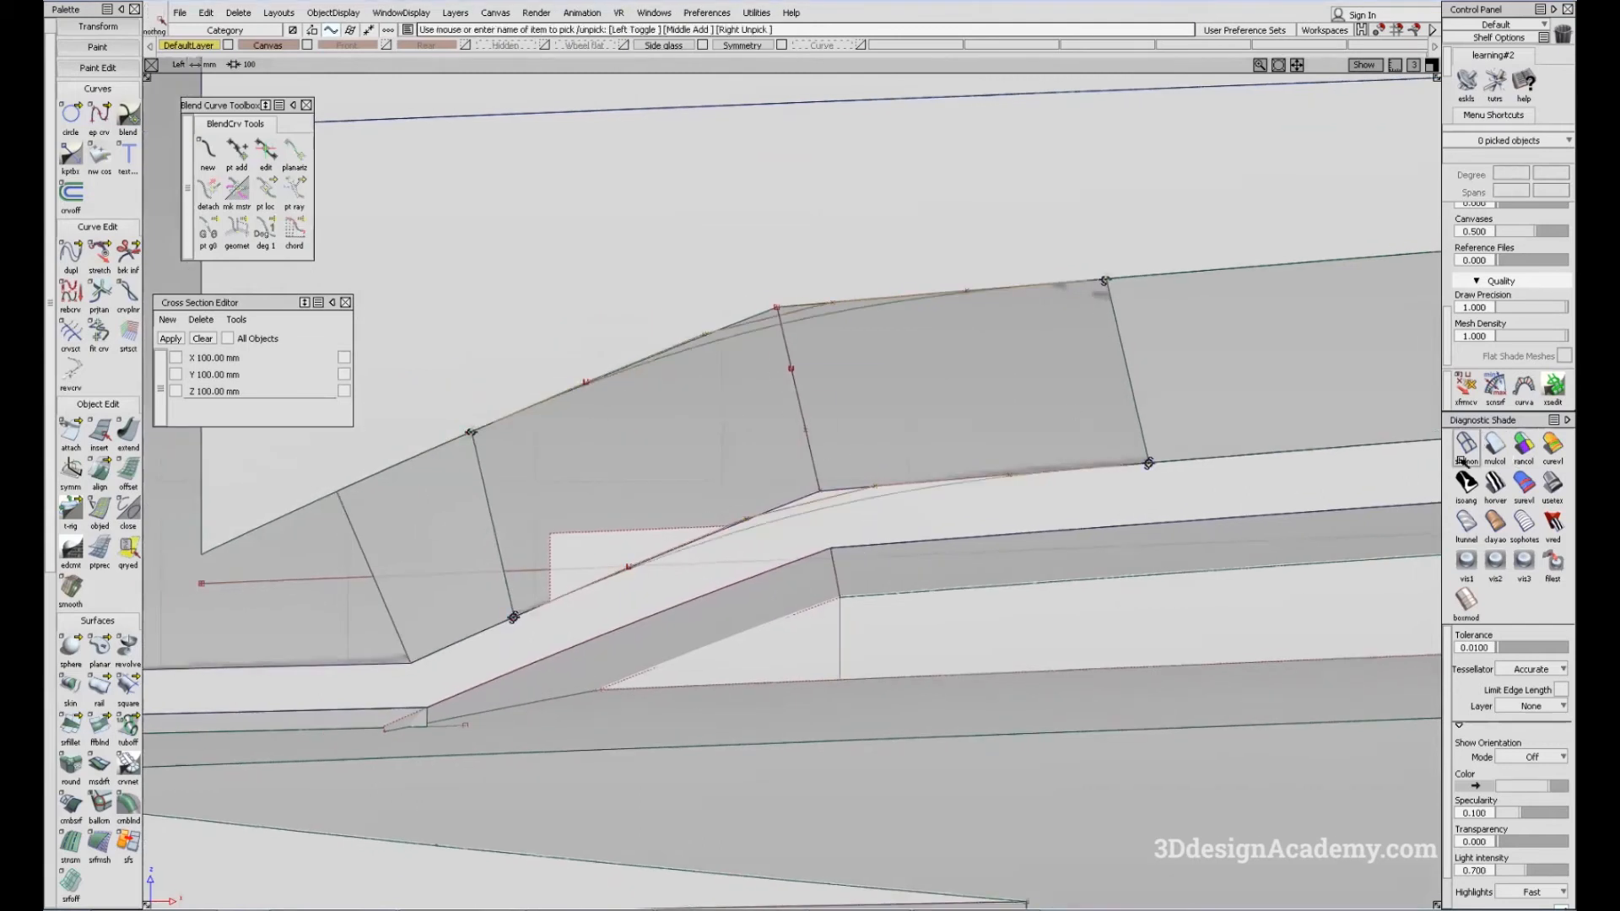
middle_click_drag(980, 485, 899, 489, "alt+shift")
left_click(265, 152)
middle_click_drag(449, 432, 534, 390, "alt+shift")
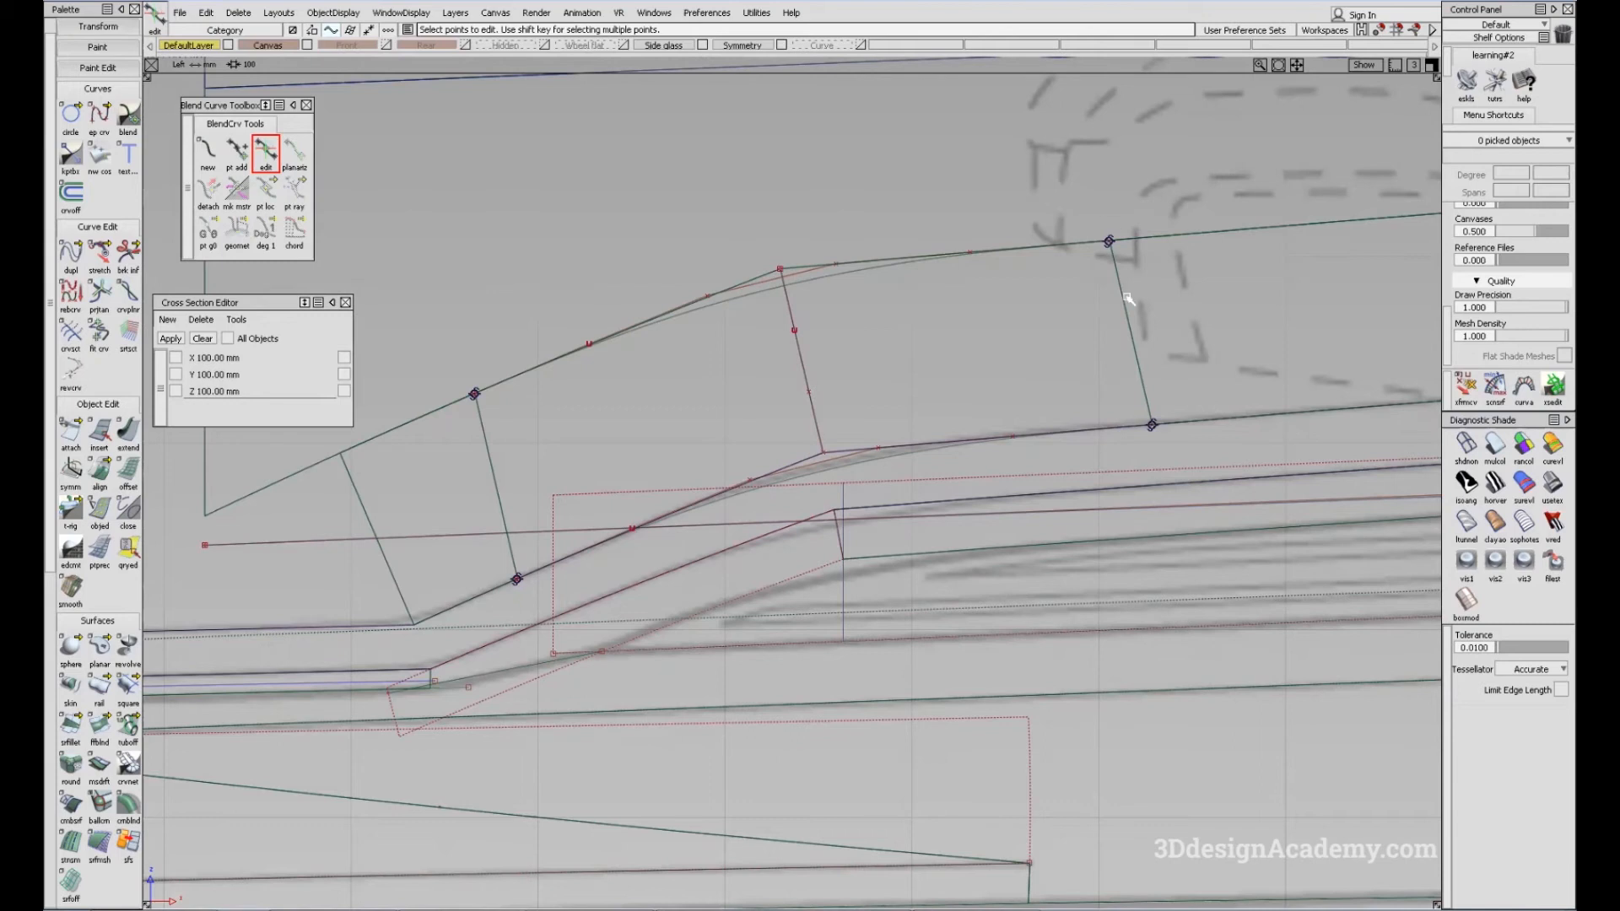
left_click_drag(458, 411, 532, 607)
left_click(1110, 241)
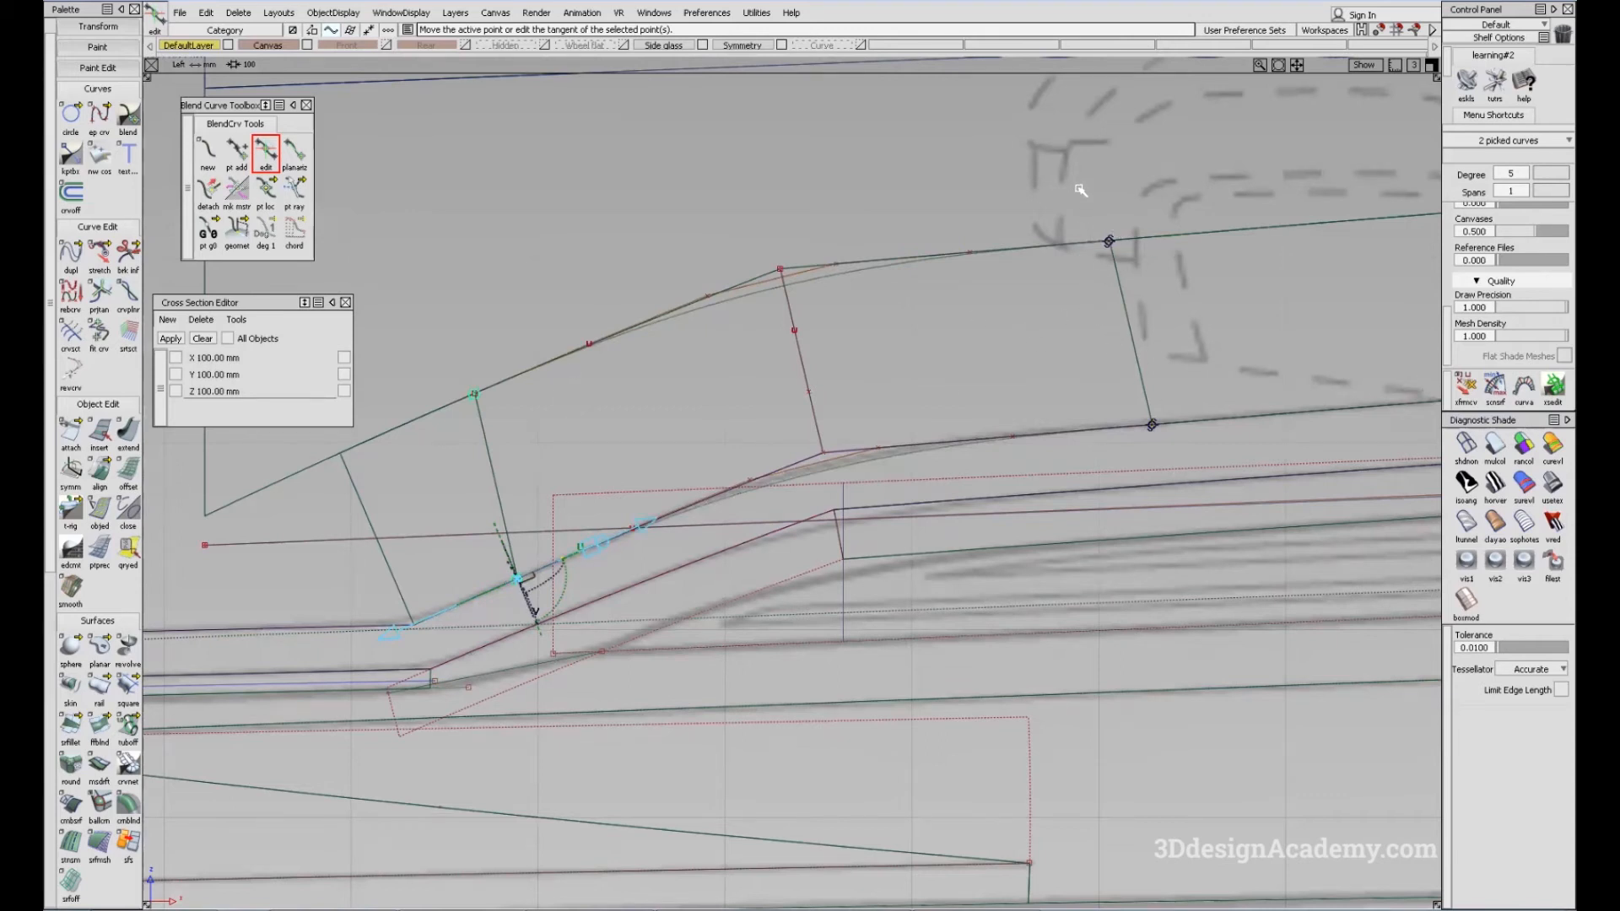
left_click_drag(1081, 190, 1187, 436)
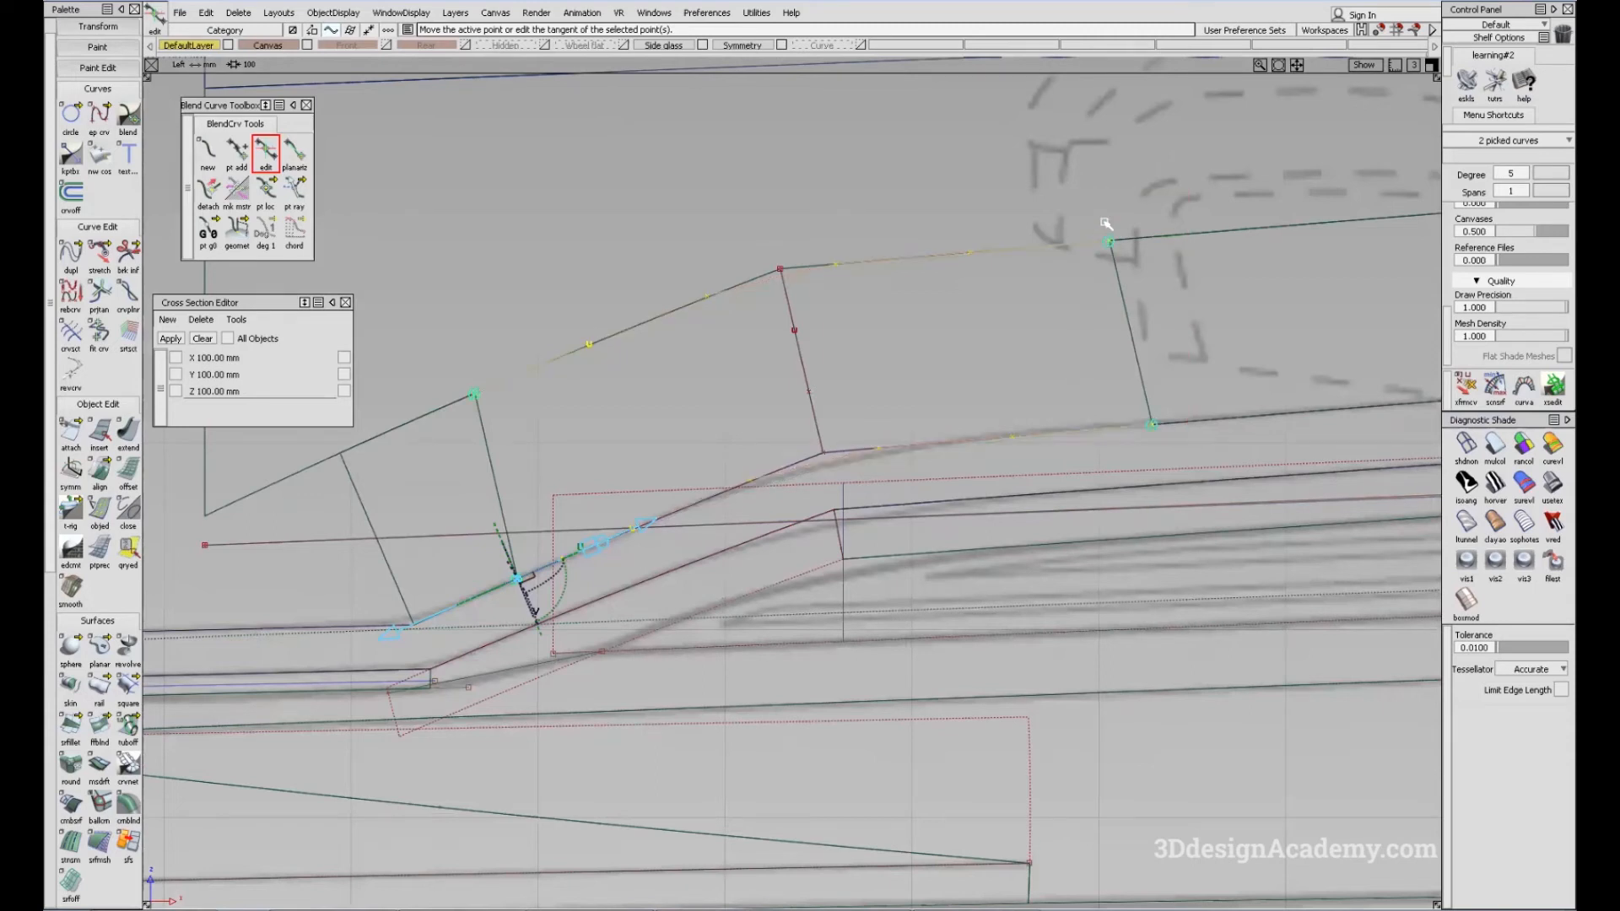
left_click(590, 551)
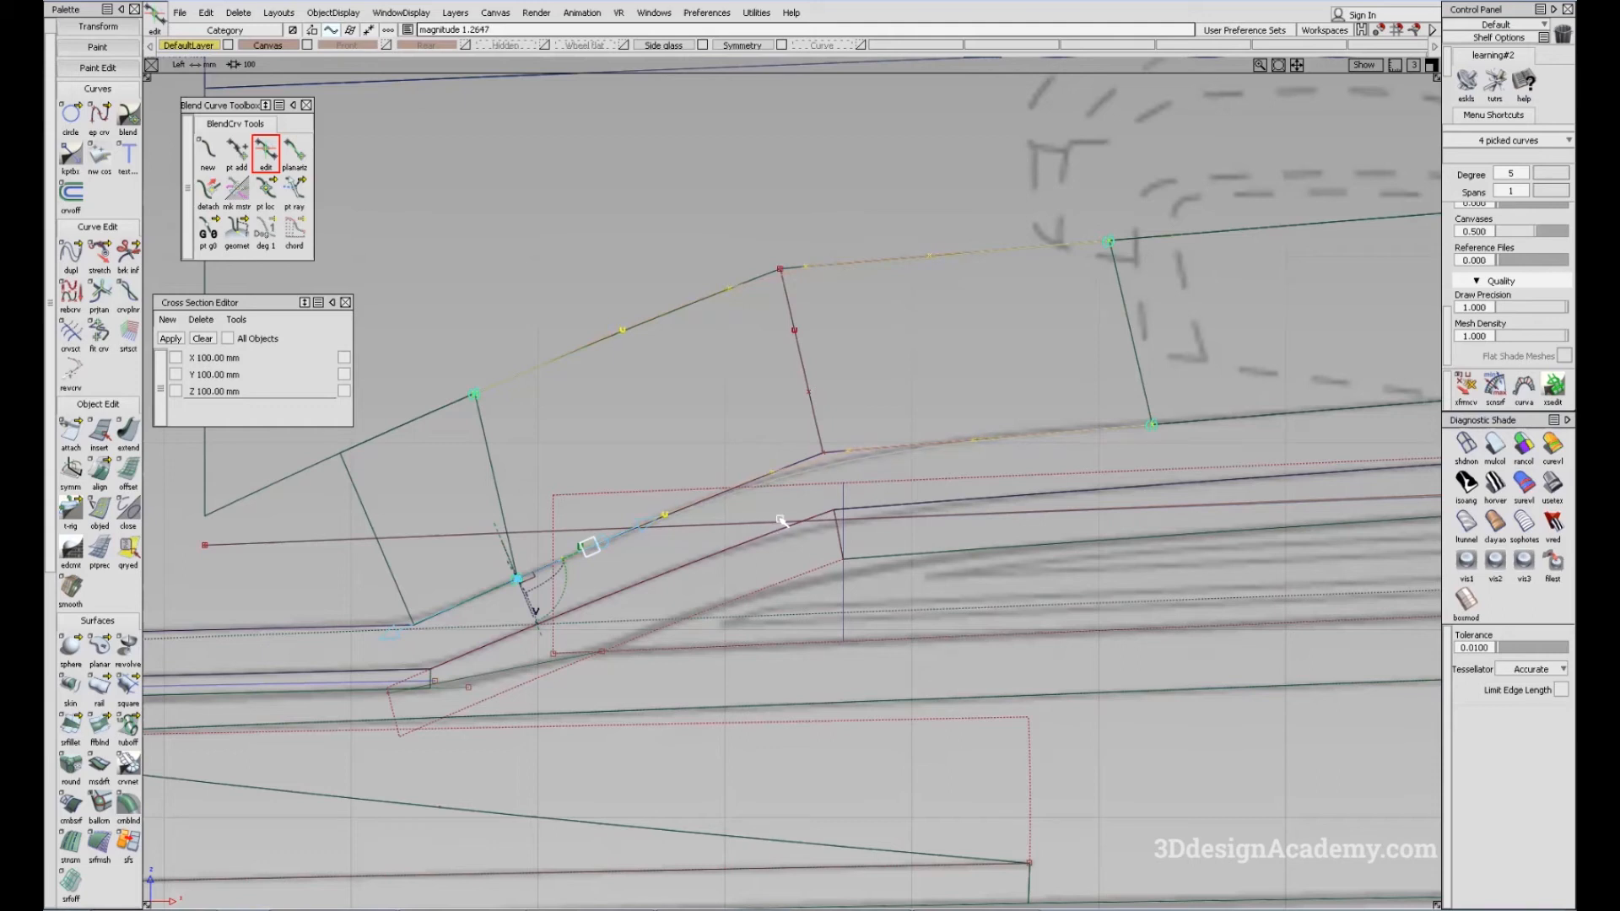
middle_click_drag(946, 456, 895, 464, "alt+shift")
left_click(788, 508)
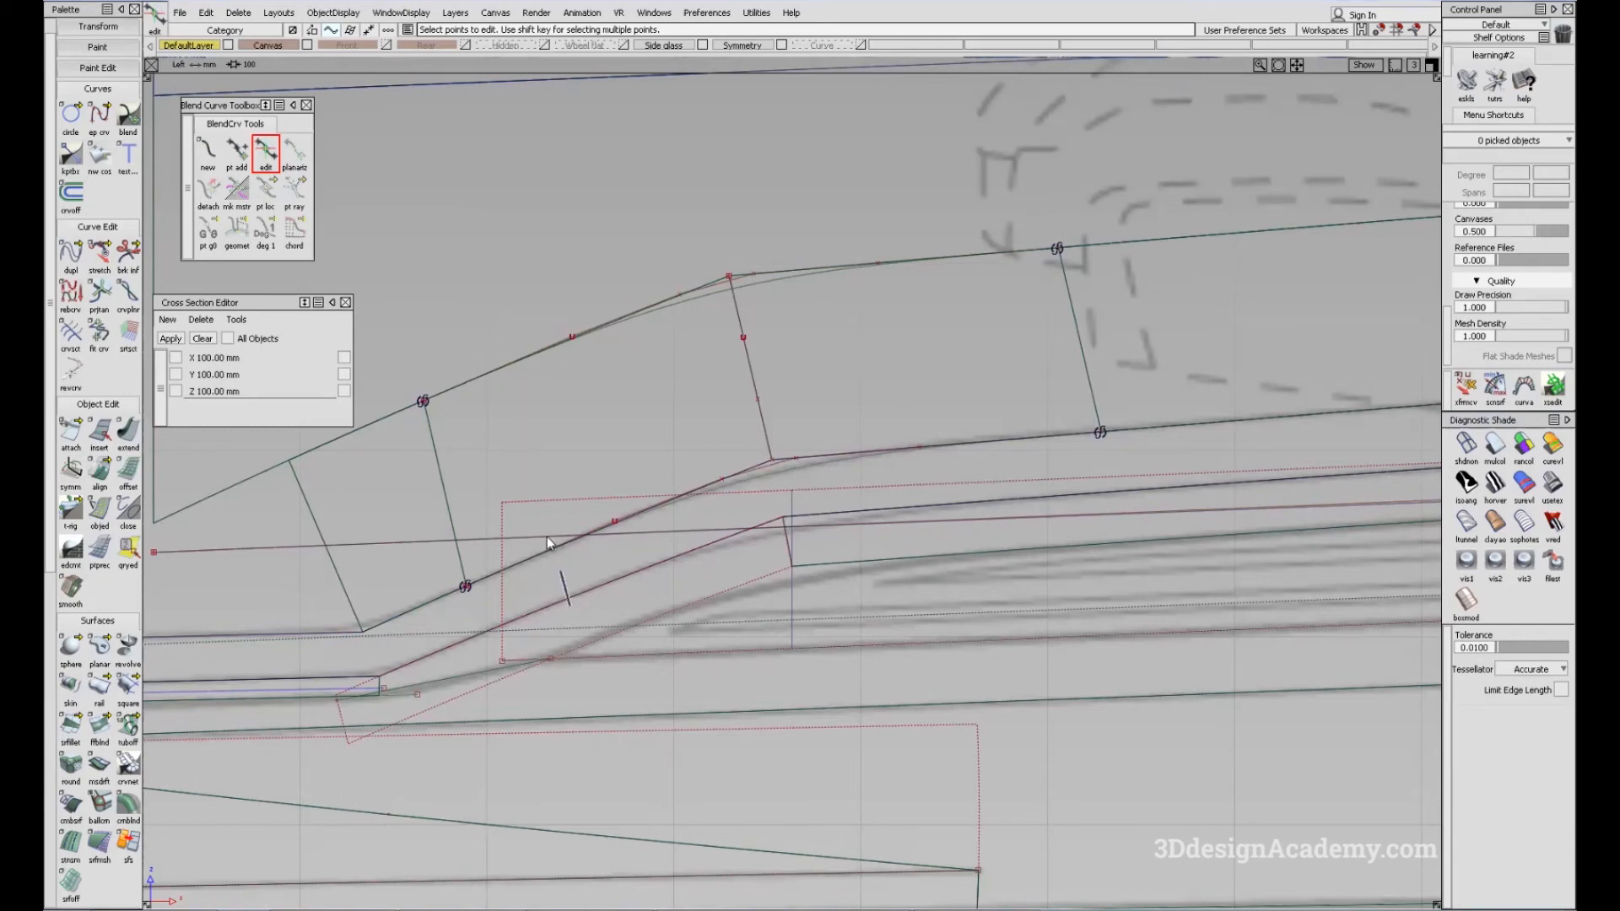
Build a Square surface over the corner gap, with G2 curvature to the trimmed edges and free sides along the blend curves
key("F8")
left_click(128, 689)
left_click_drag(710, 363, 714, 447, "alt+shift")
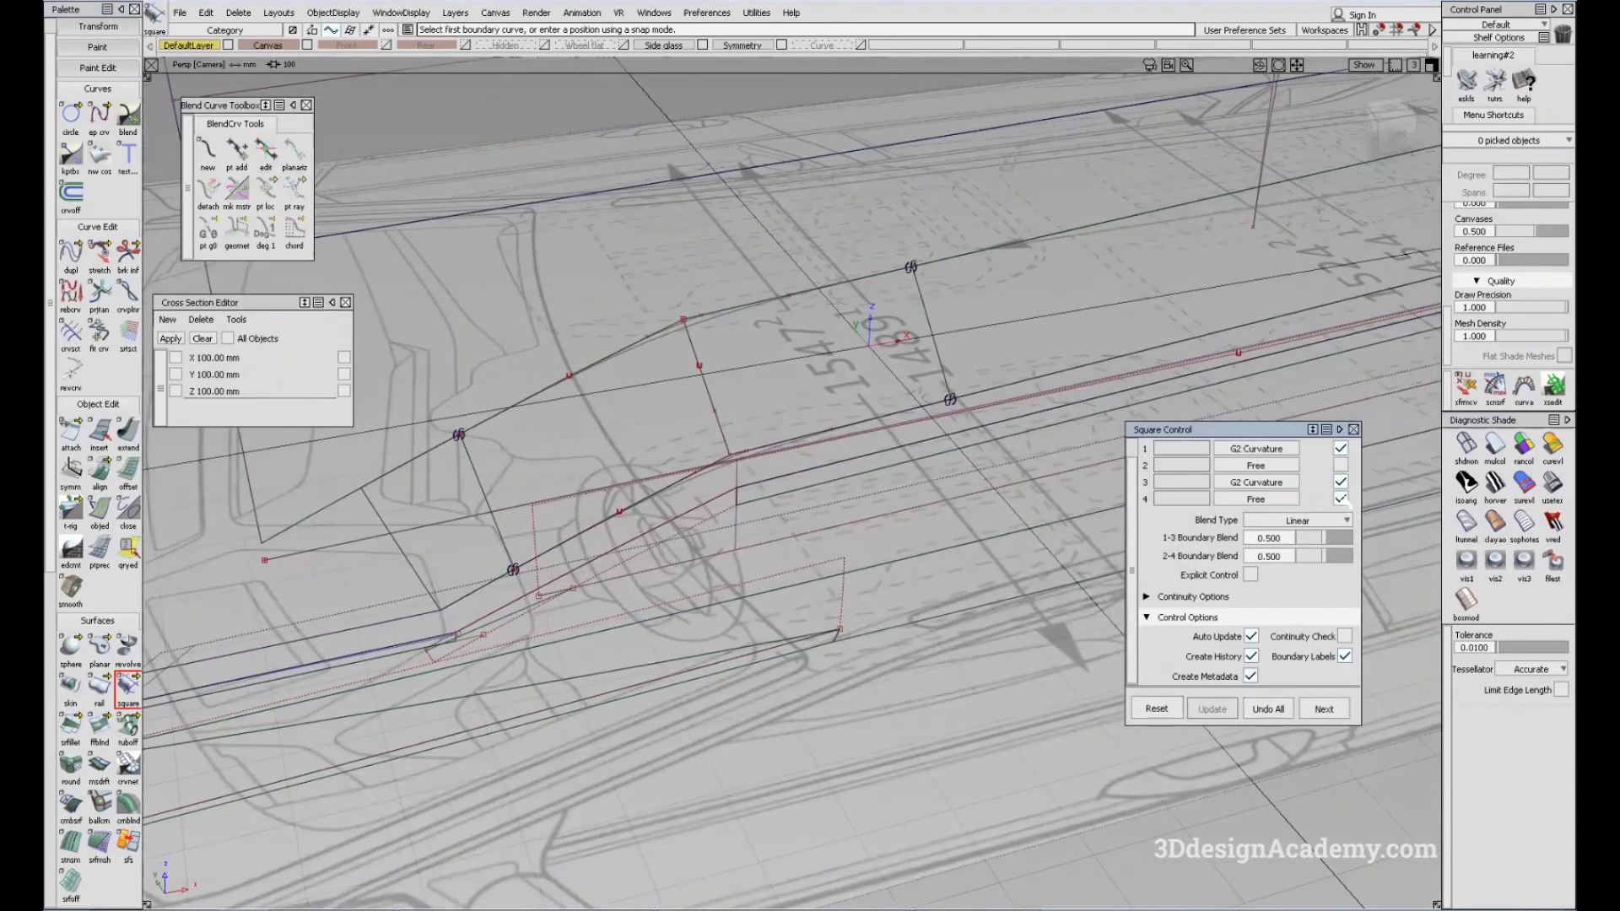
left_click_drag(521, 549, 523, 558, "alt+shift")
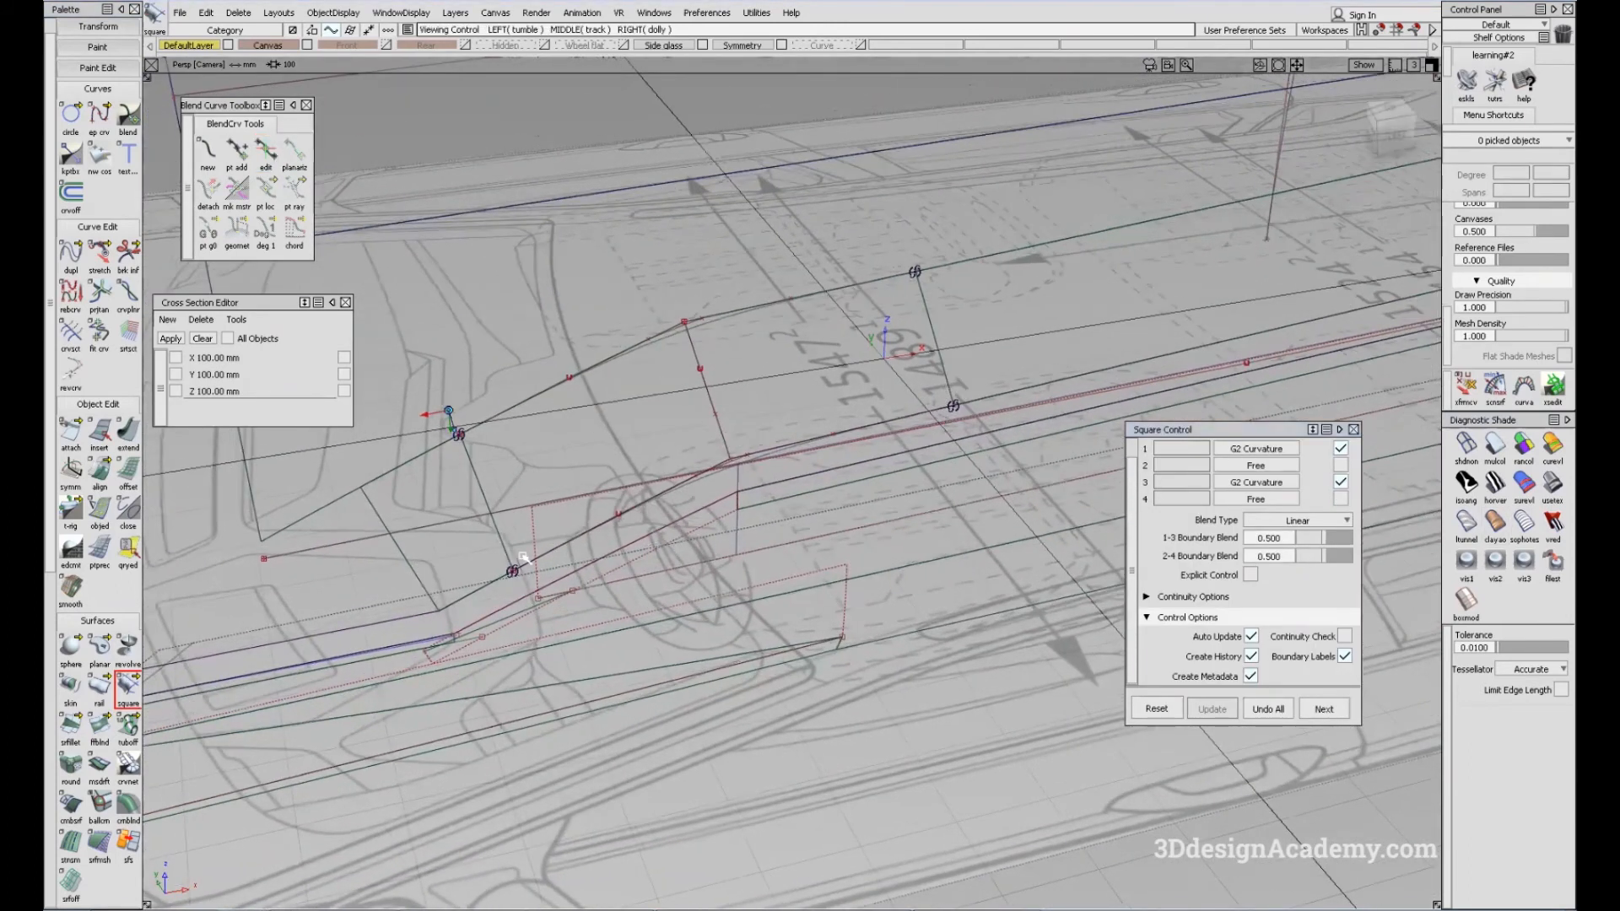
left_click(477, 484)
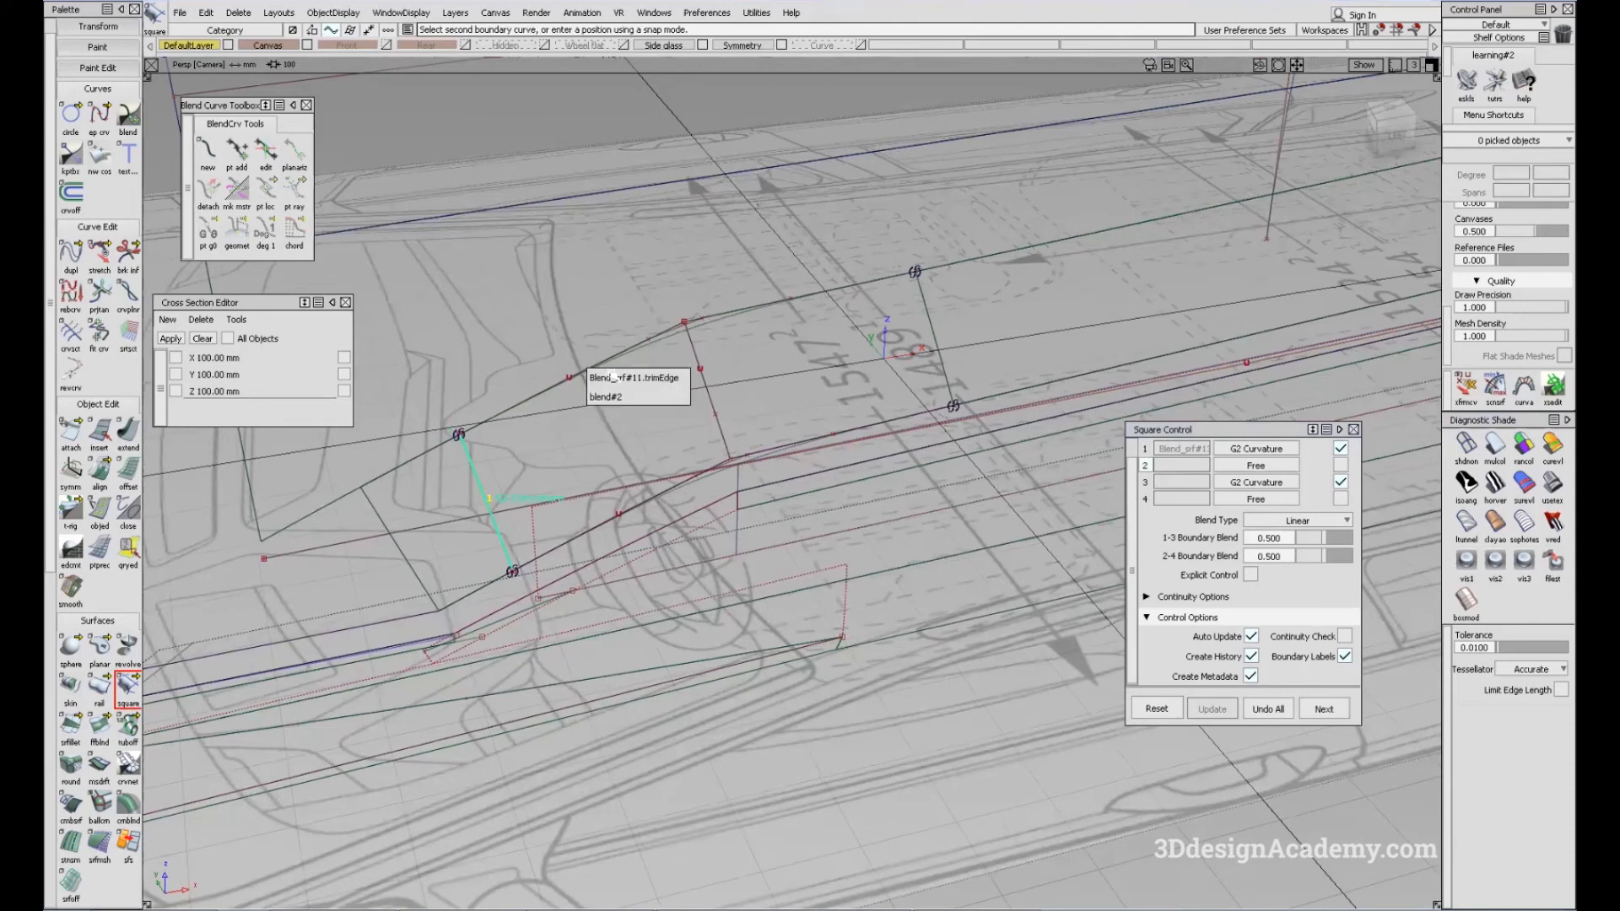
left_click(588, 372)
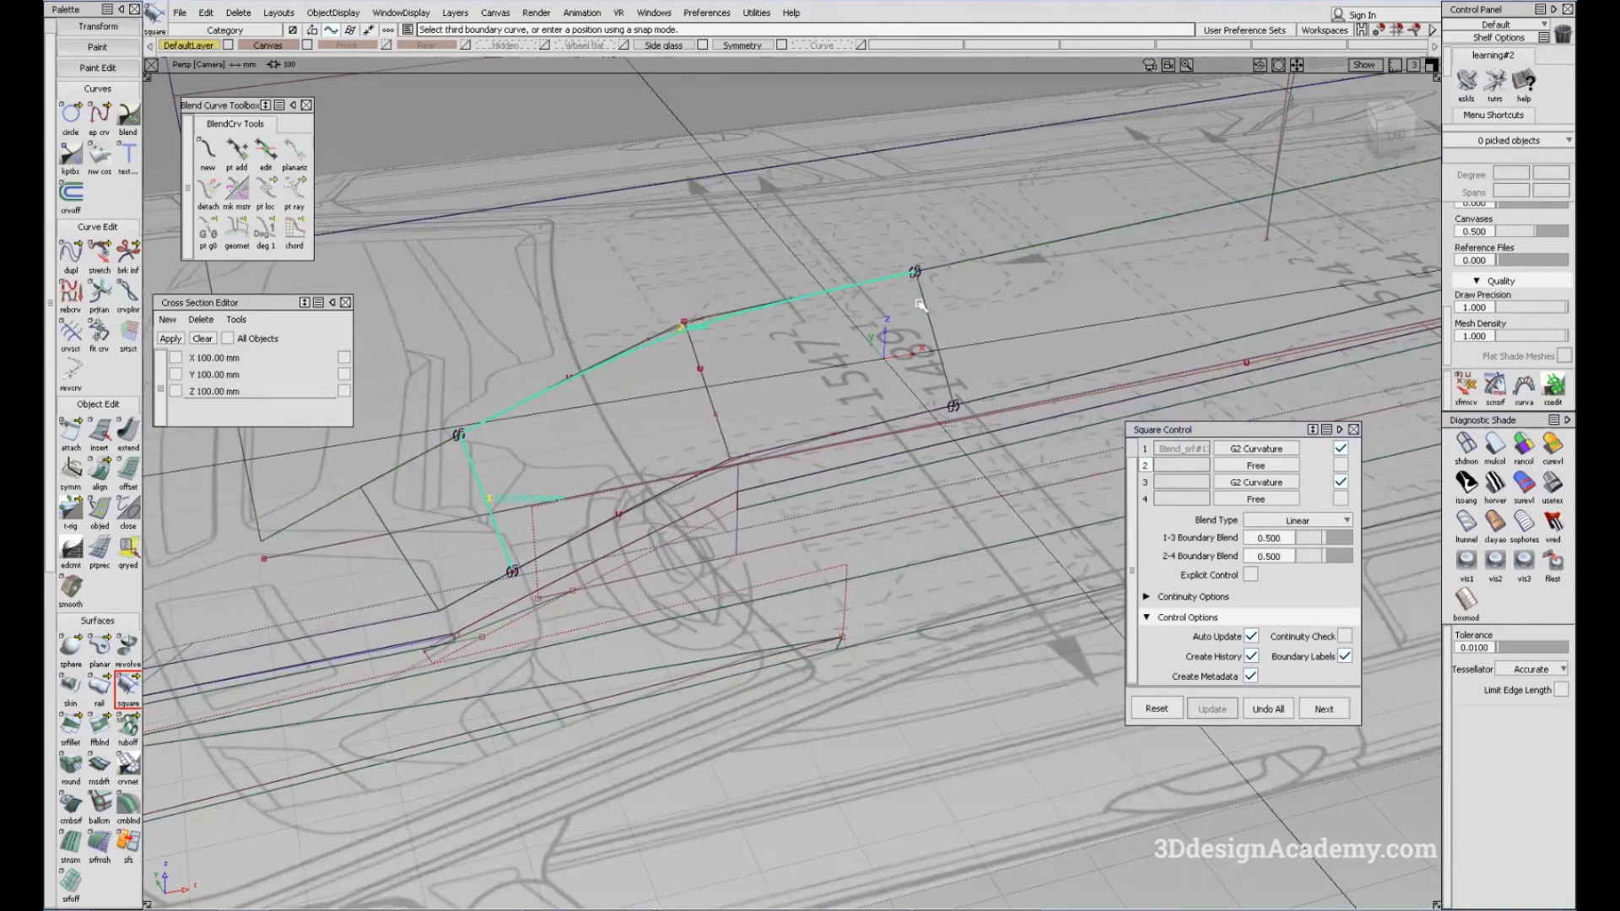
left_click(709, 480)
mouse_move(713, 480)
left_mouse_down("alt+shift")
mouse_move(769, 485)
mouse_move(868, 354)
left_mouse_up("alt+shift")
left_click_drag(869, 353, 764, 474, "ctrl+shift")
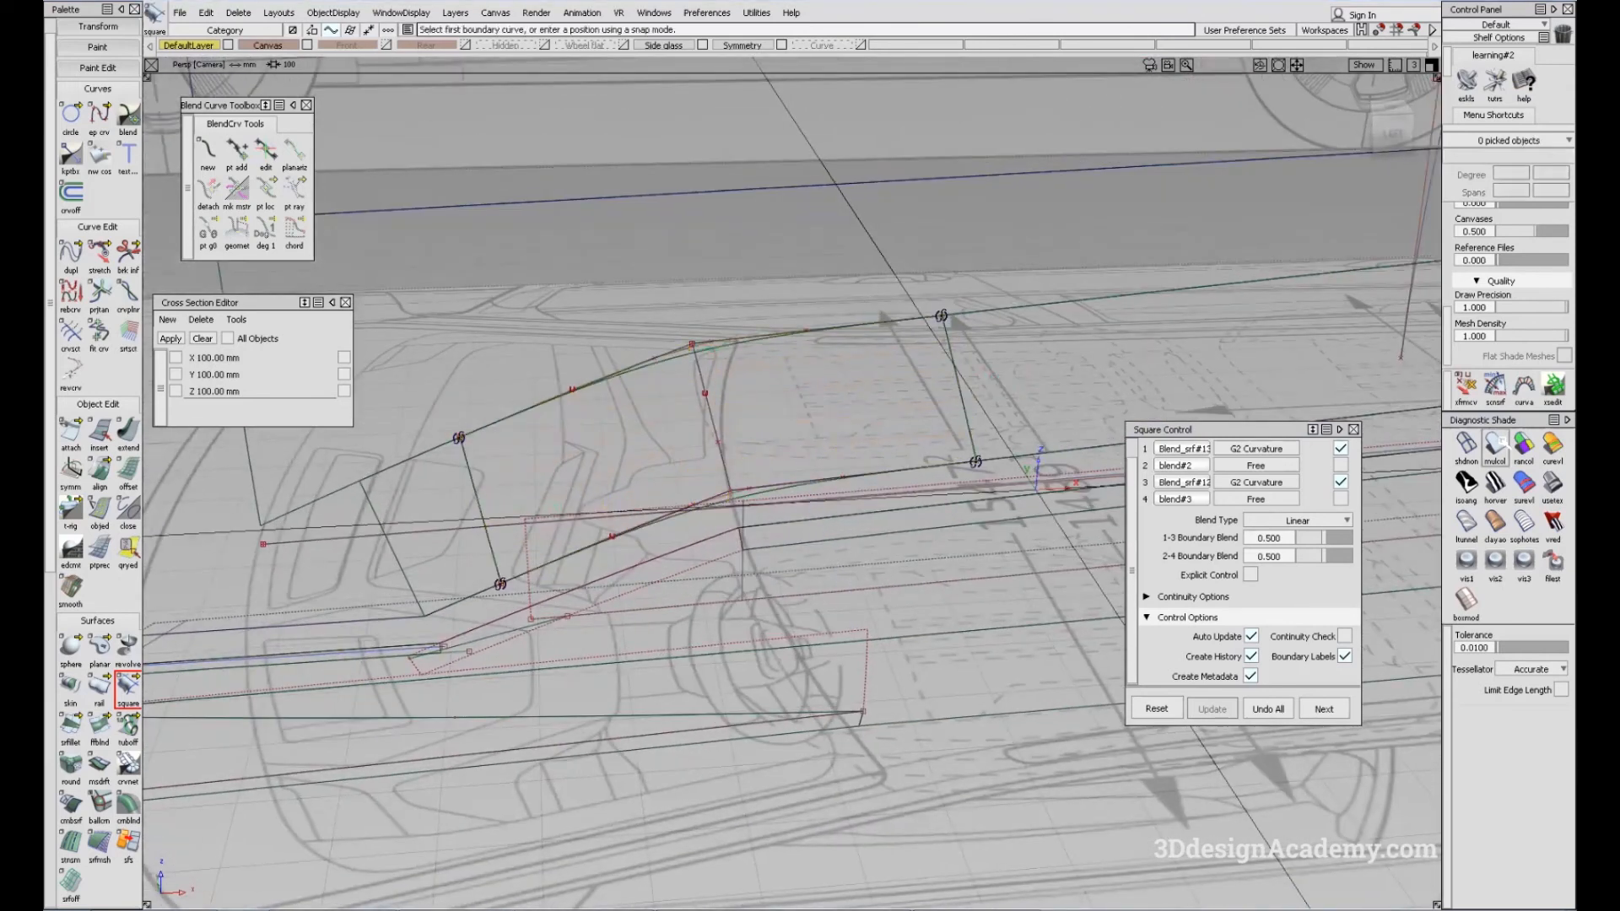
Shade the model and delete the two blend curves bordering the new corner surface
left_click(1495, 443)
left_click_drag(935, 415, 629, 351, "alt+shift")
left_click_drag(627, 350, 795, 479, "ctrl+shift")
left_click(740, 360)
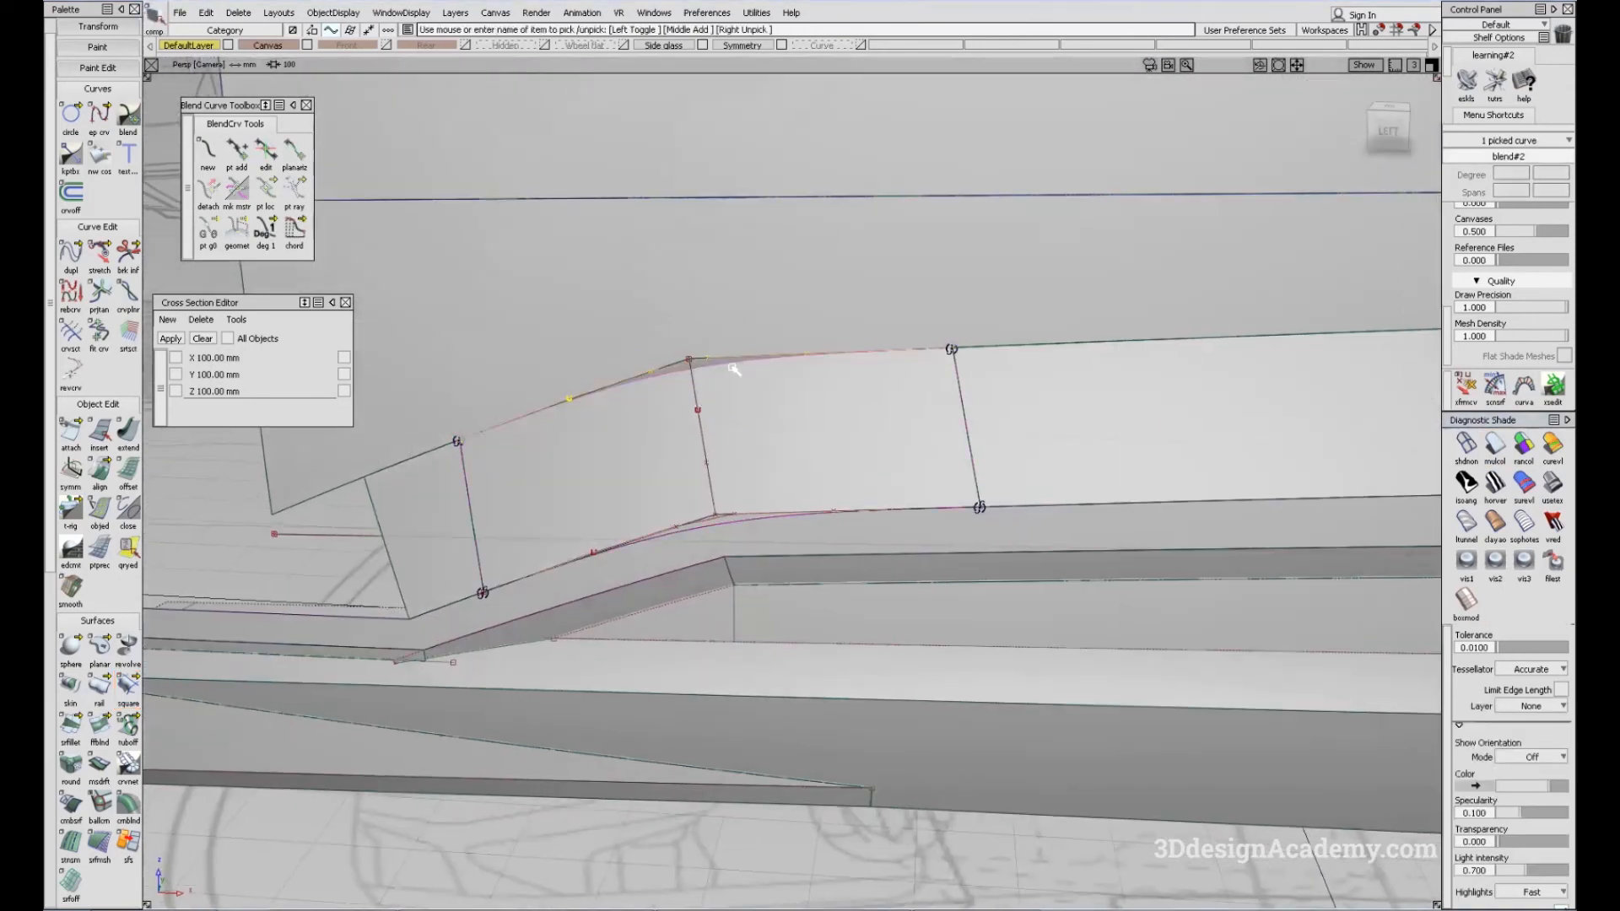
left_click(731, 511)
left_click(739, 519)
left_click_drag(700, 514, 1042, 436, "alt+shift")
key("Delete")
Delete the leftover construction curves along the curved rear section of the side body, ahead of the rear wheel arch
left_click(1495, 444)
right_click_drag(912, 476, 649, 456, "alt+shift")
left_click_drag(675, 438, 466, 417, "alt+shift")
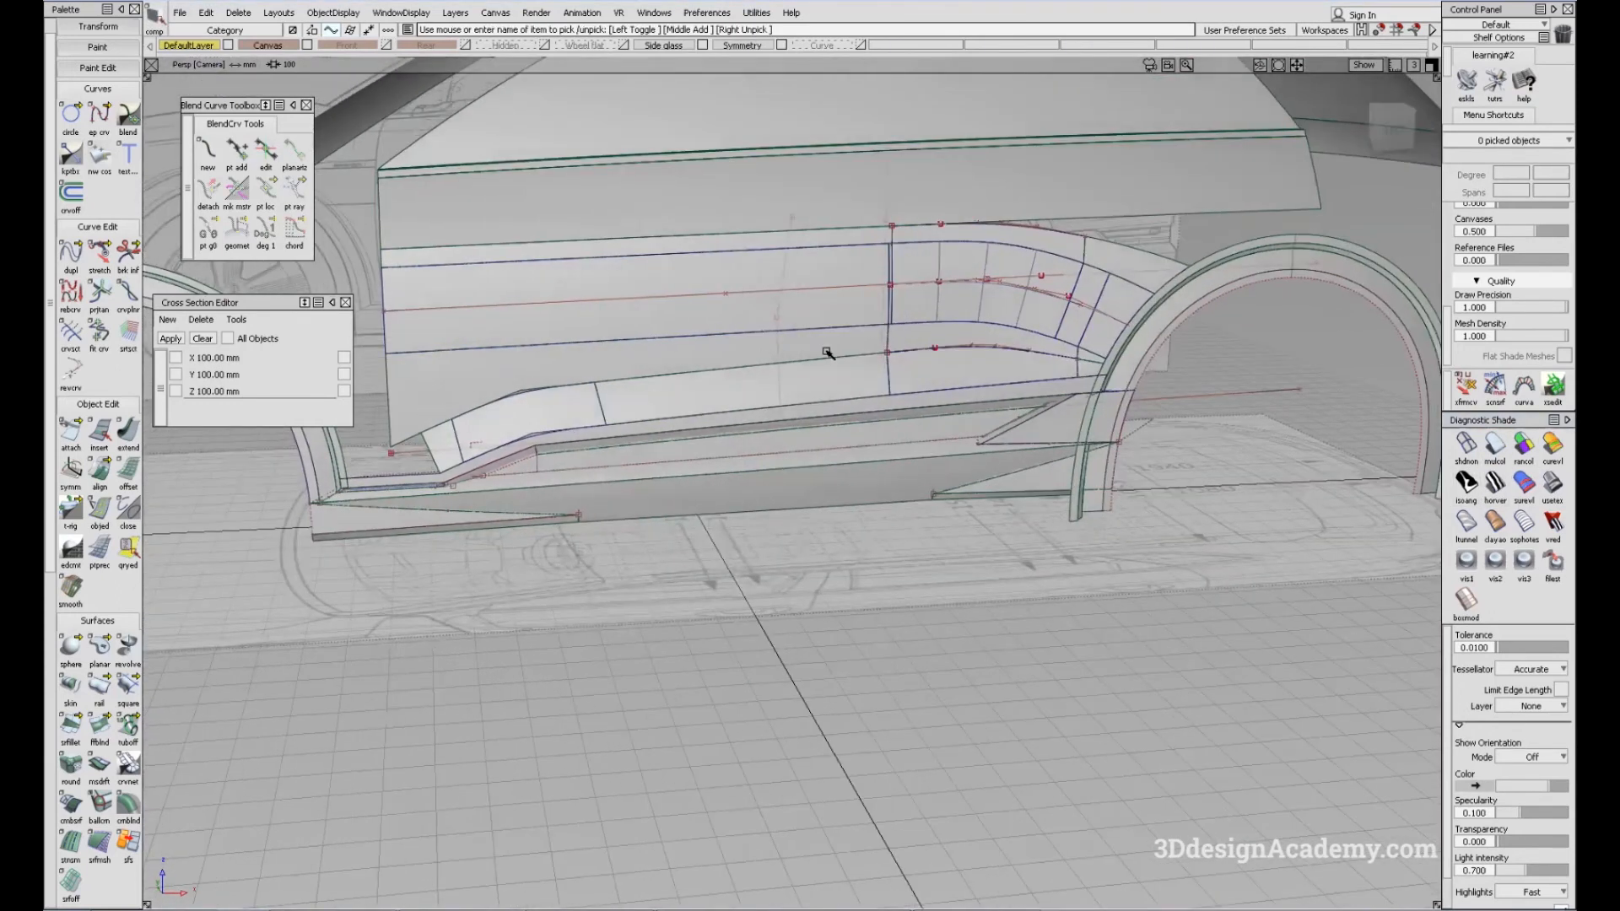
left_click_drag(1031, 358, 991, 340, "alt+shift")
right_click_drag(1004, 337, 1179, 321, "alt+shift")
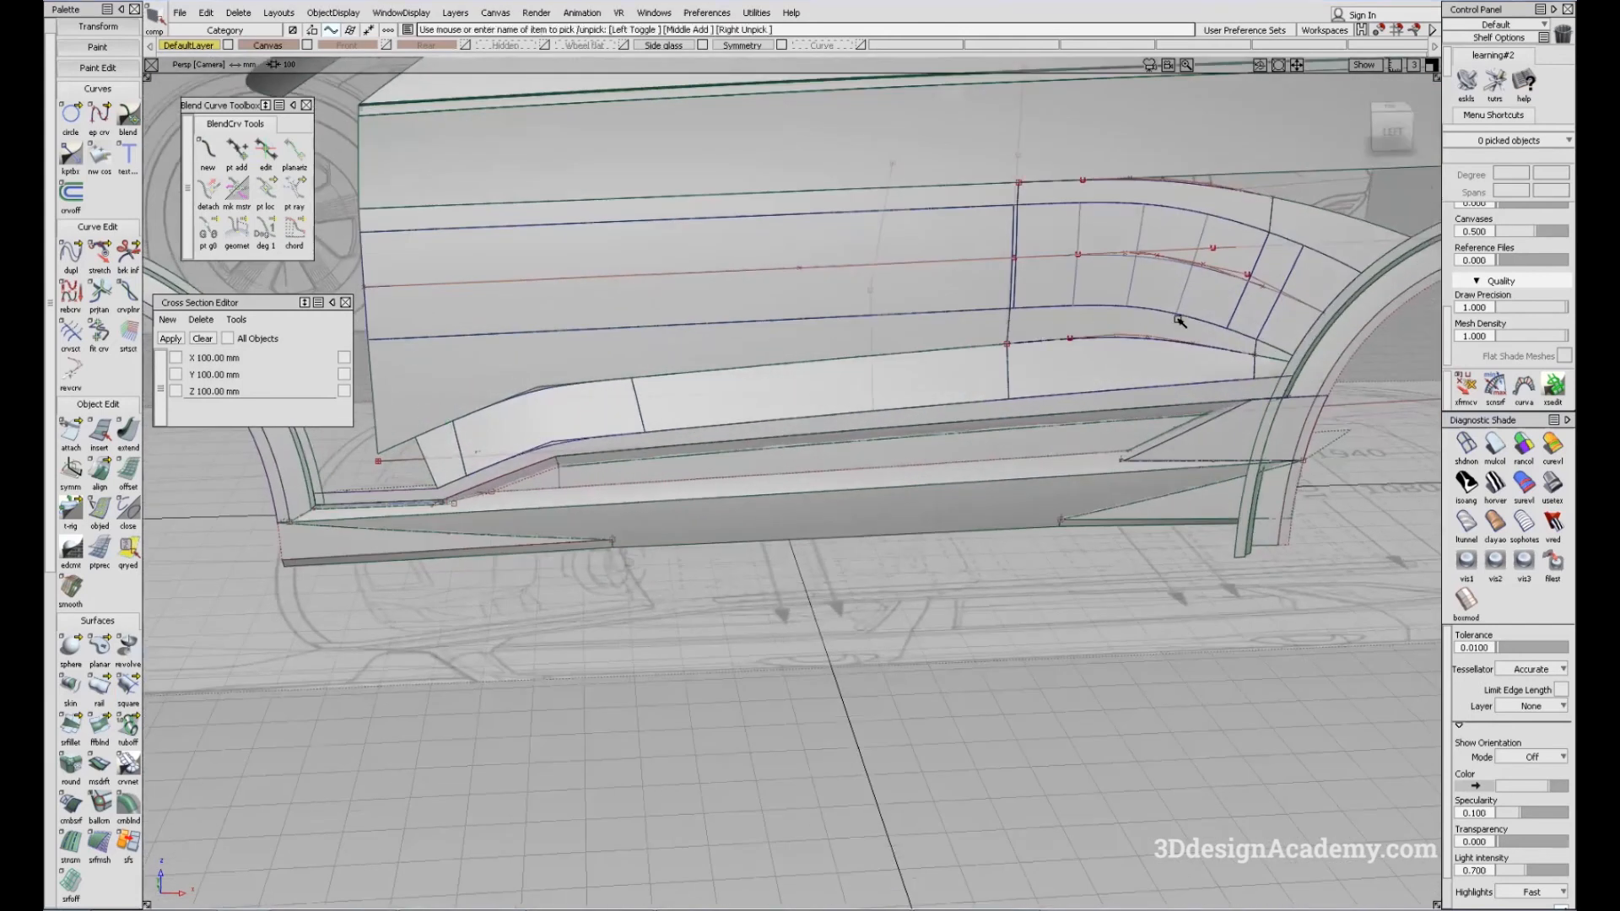
middle_click_drag(1179, 320, 1084, 347, "alt+shift")
left_click(1089, 365)
left_click(1140, 305)
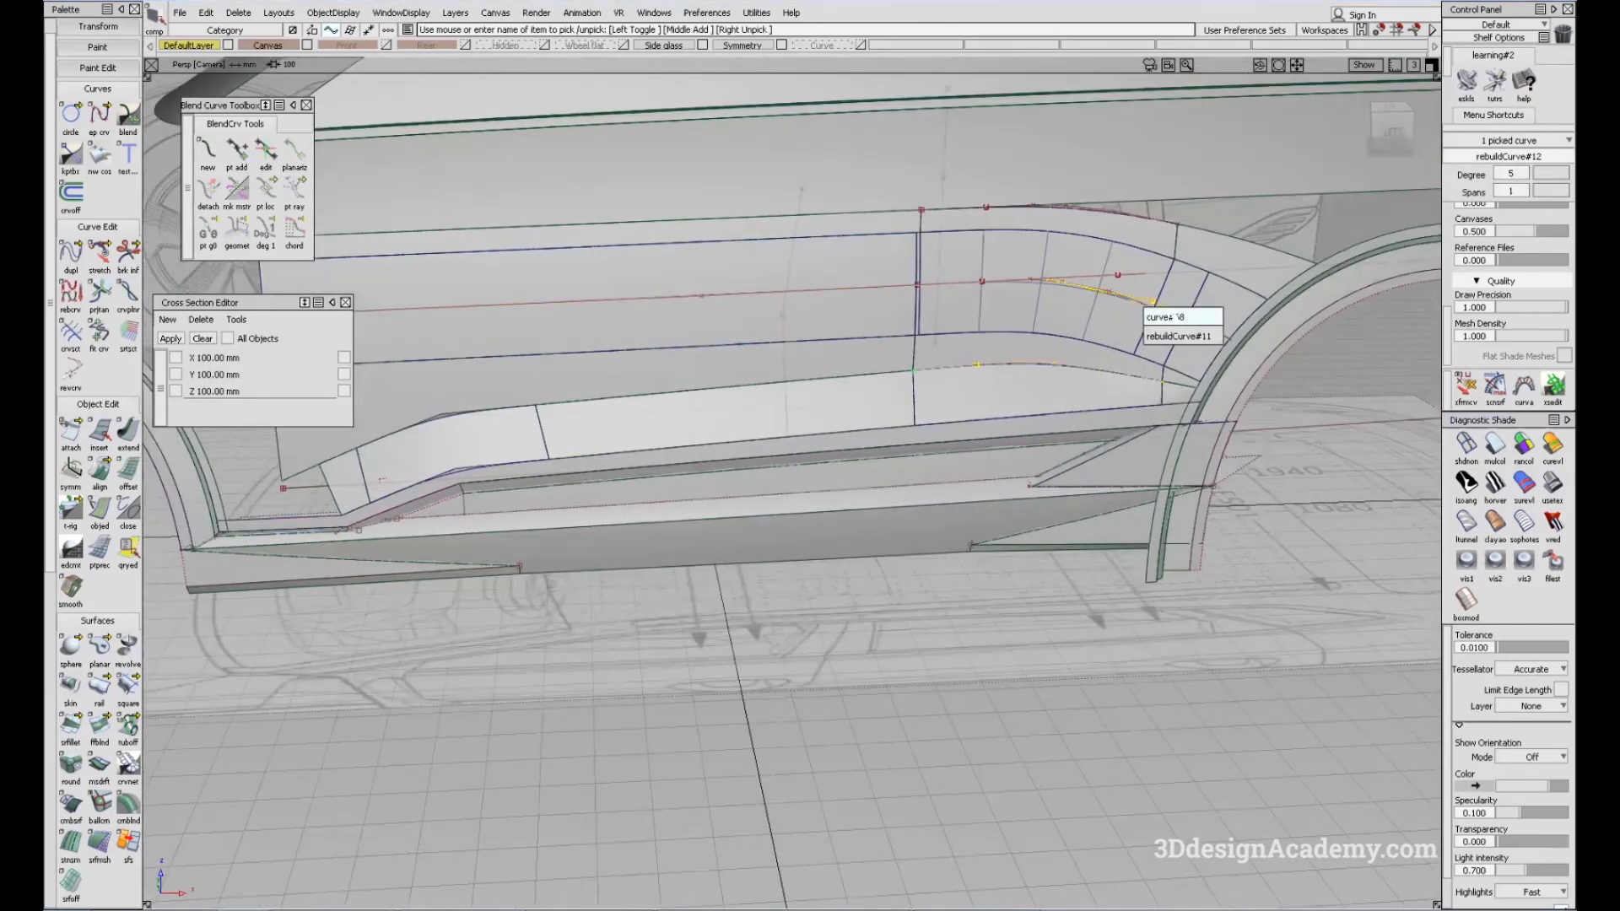
left_click(1161, 335)
left_click(1131, 217)
key("Delete")
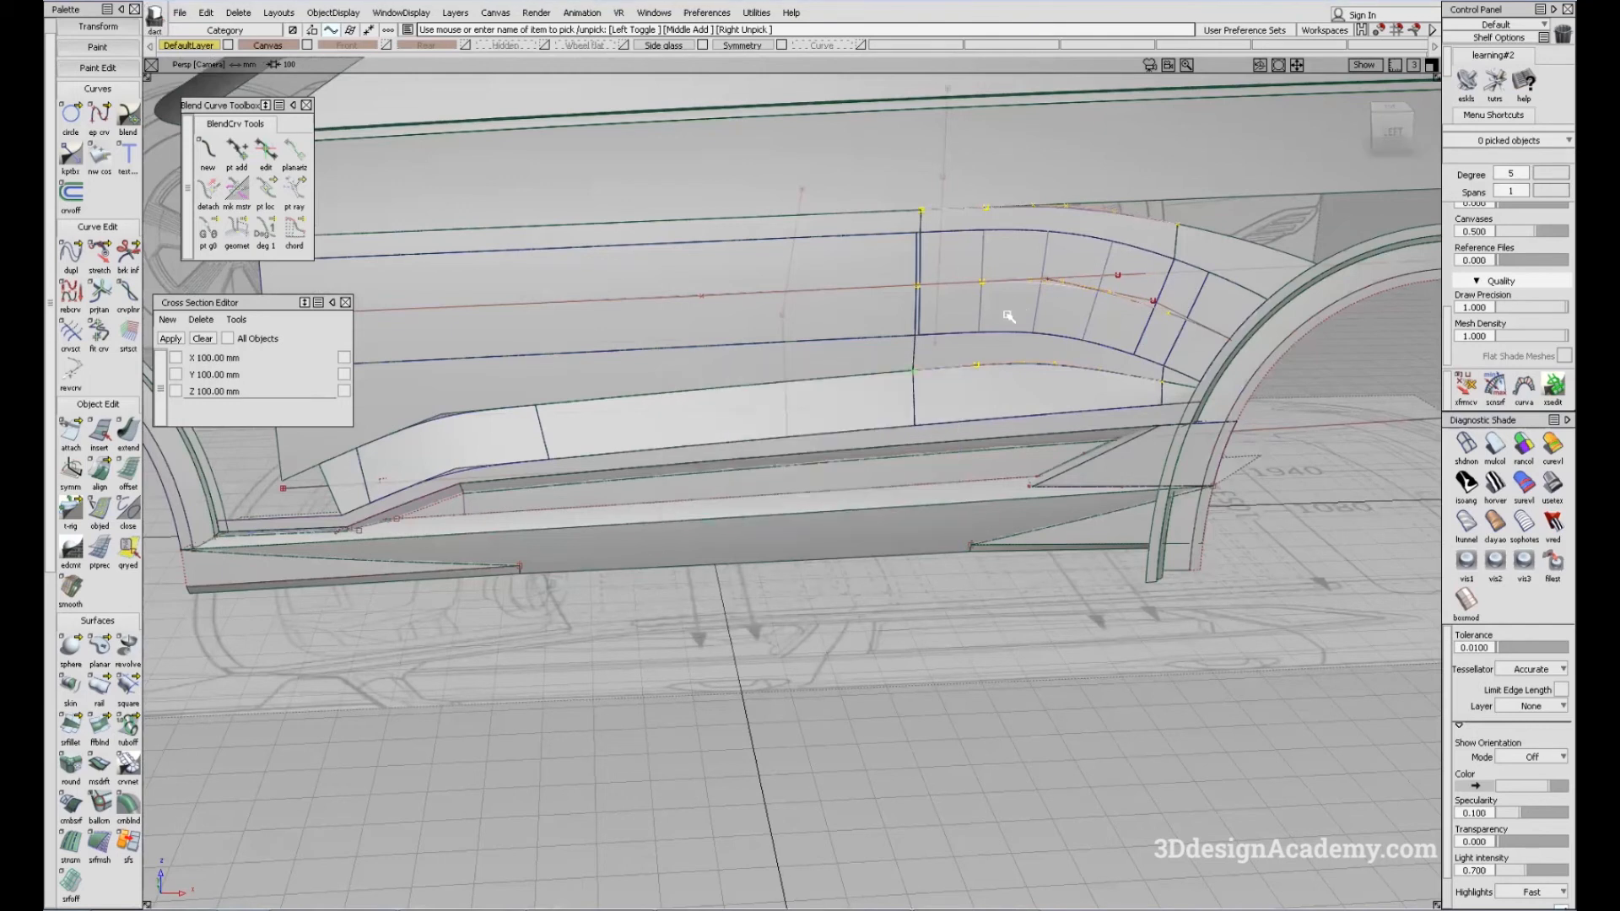
Pick all side body surfaces from the front section to the rear wheel arch and delete their construction history
middle_click_drag(340, 444, 571, 444, "alt+shift")
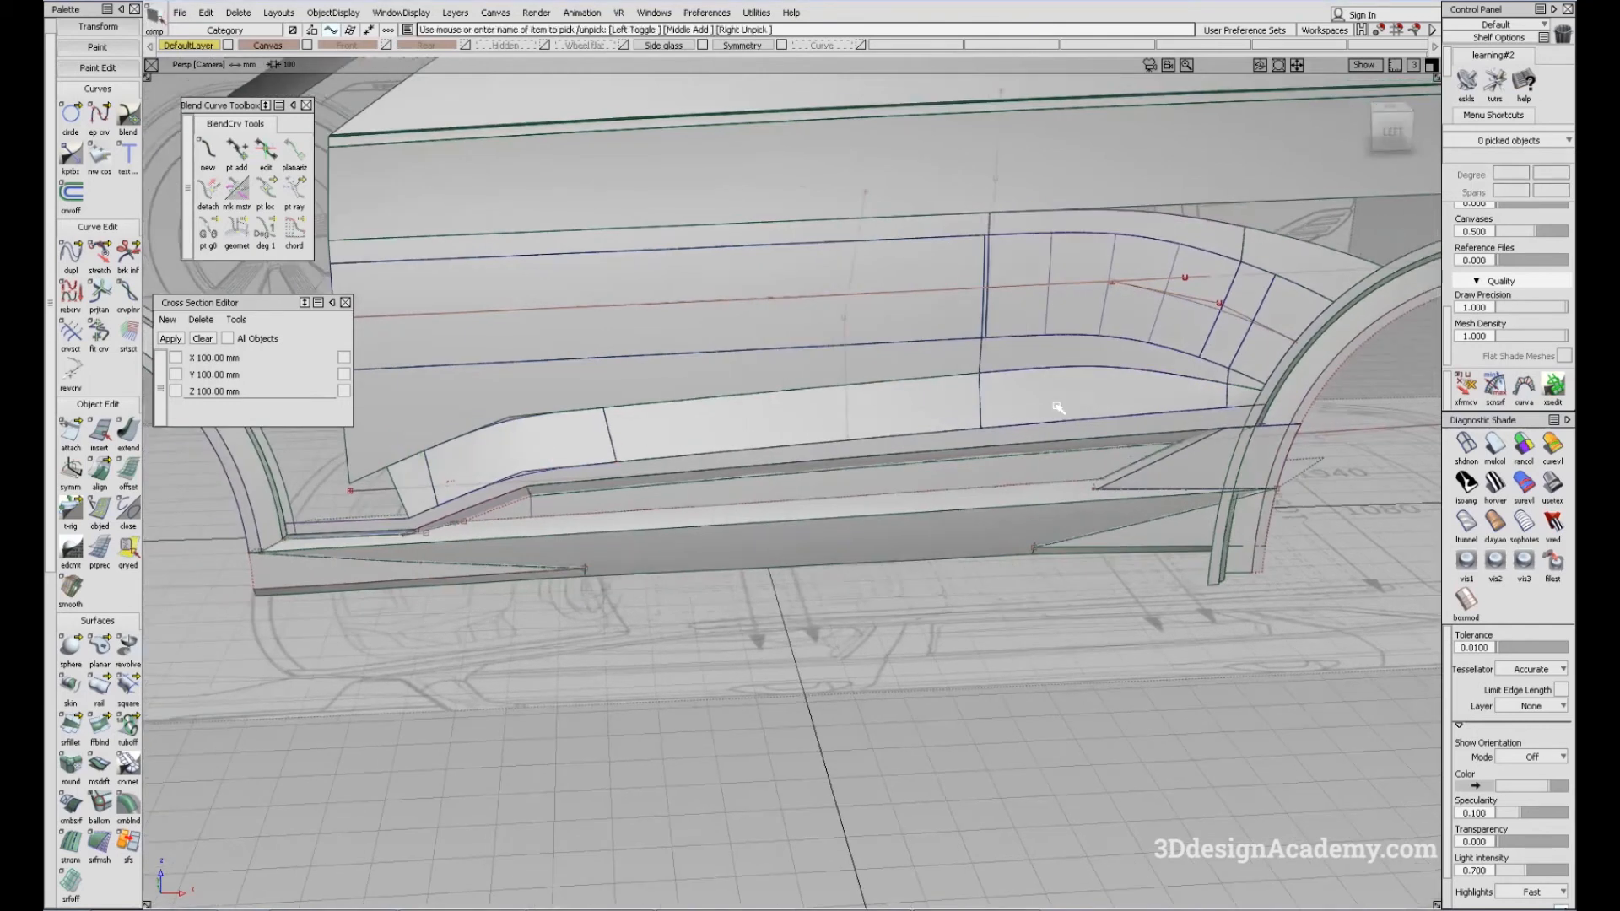
middle_click_drag(437, 517, 498, 547, "alt+shift")
left_click_drag(633, 351, 430, 481)
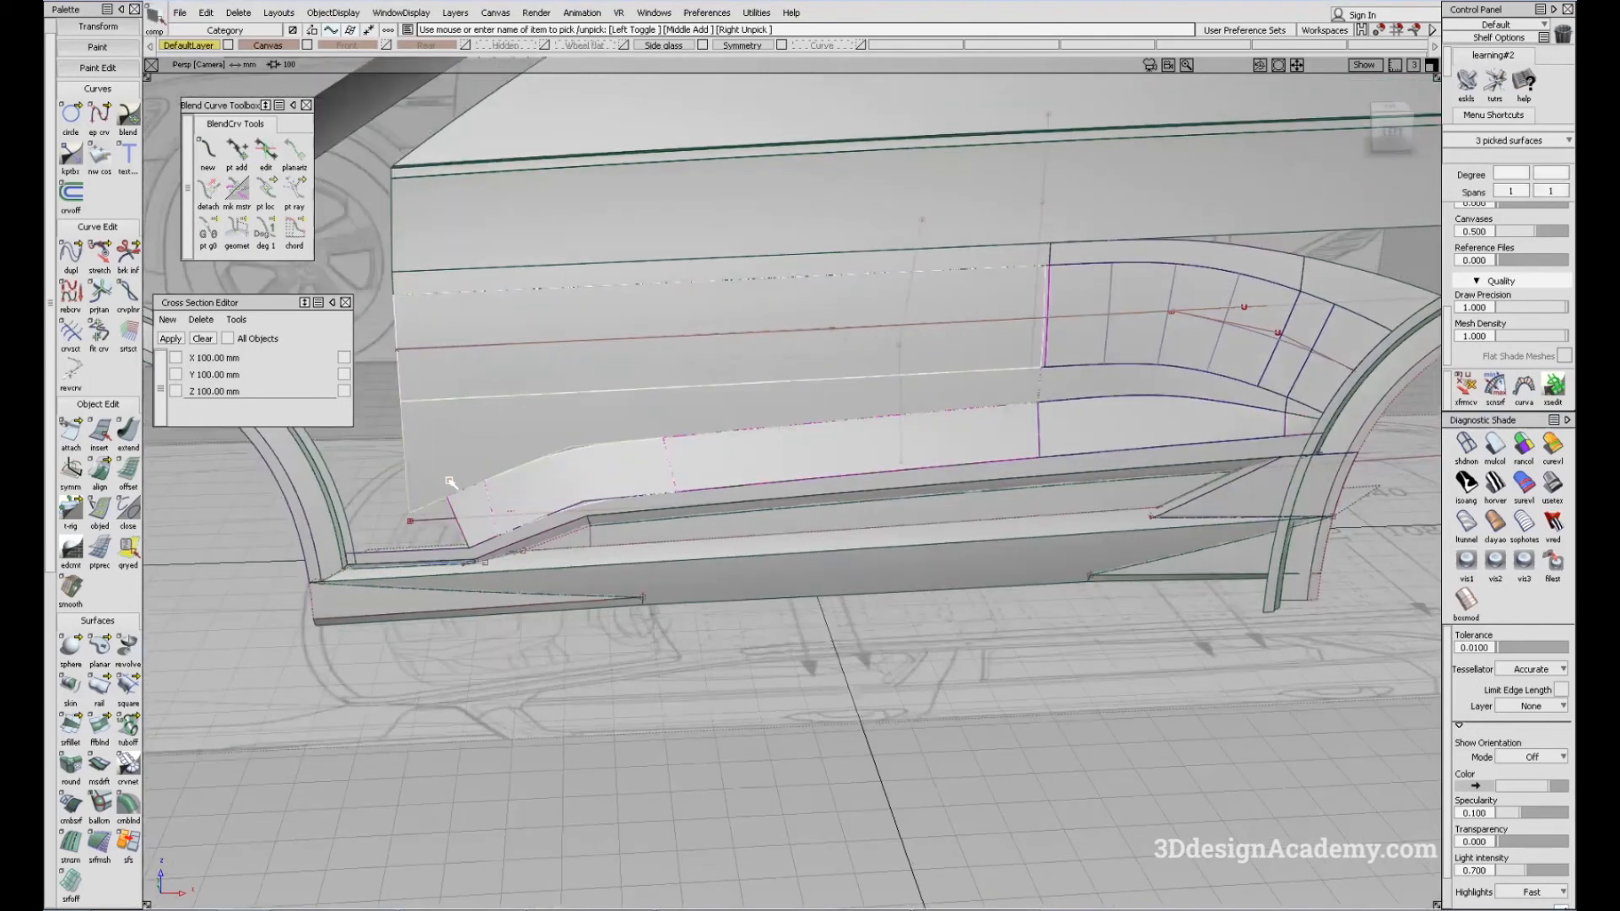
left_click_drag(628, 418, 722, 449)
middle_click_drag(1081, 354, 1069, 361, "alt+shift")
left_click_drag(1010, 346, 1286, 427)
left_click_drag(905, 355, 1030, 372, "alt+shift")
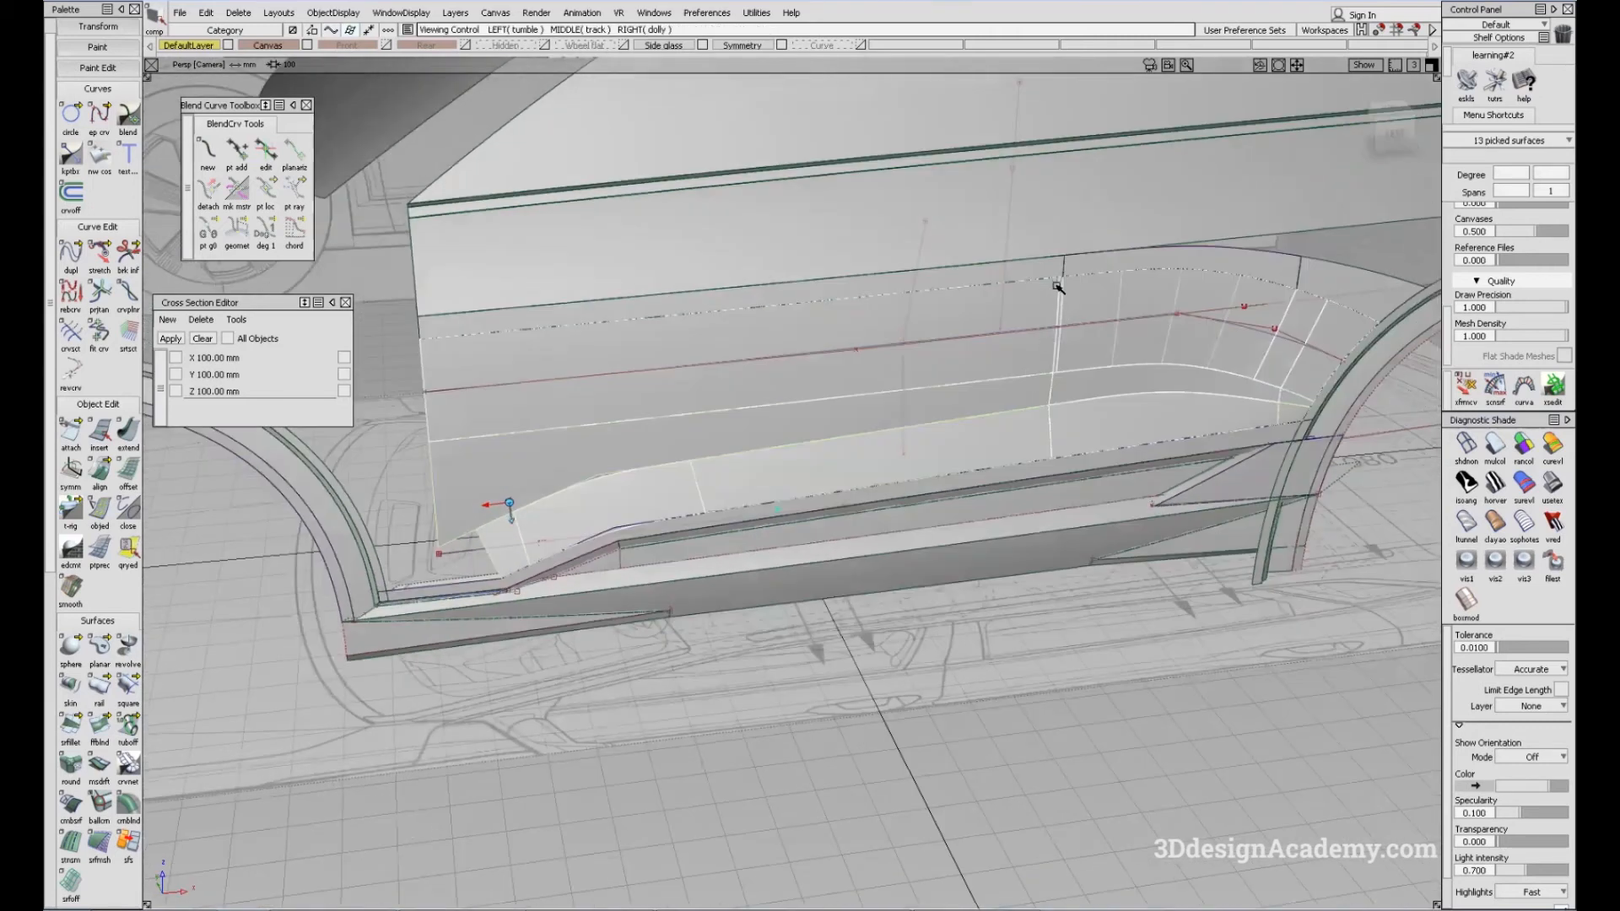
left_click_drag(1059, 262, 1125, 325)
left_click(1296, 291)
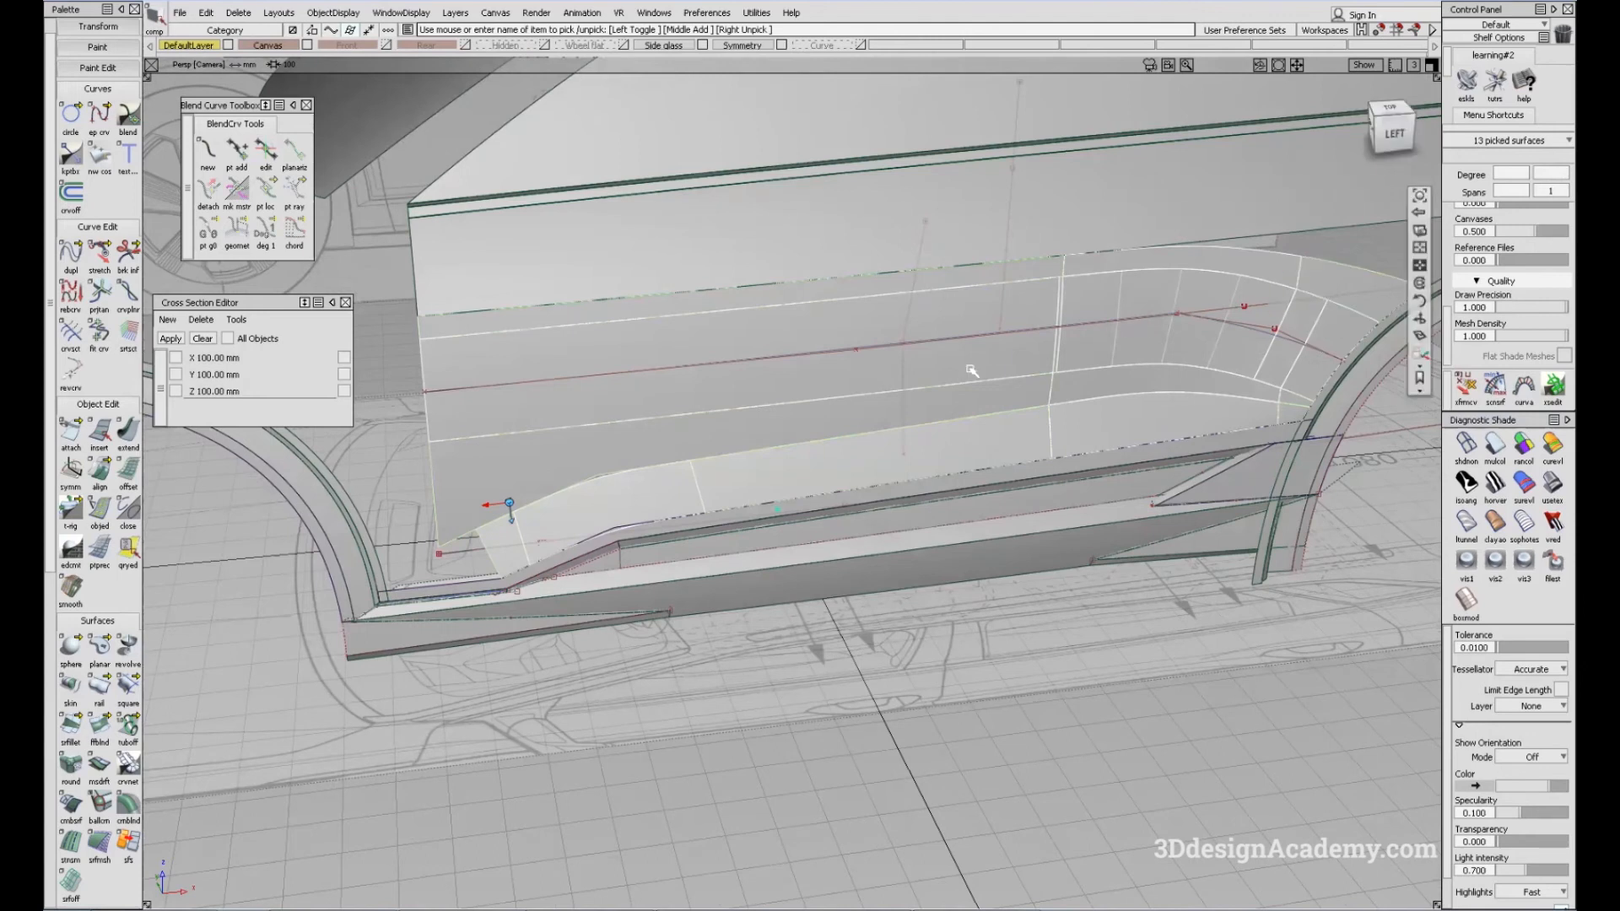
left_click_drag(969, 366, 933, 373, "alt+shift")
left_click(278, 13)
mouse_move(239, 12)
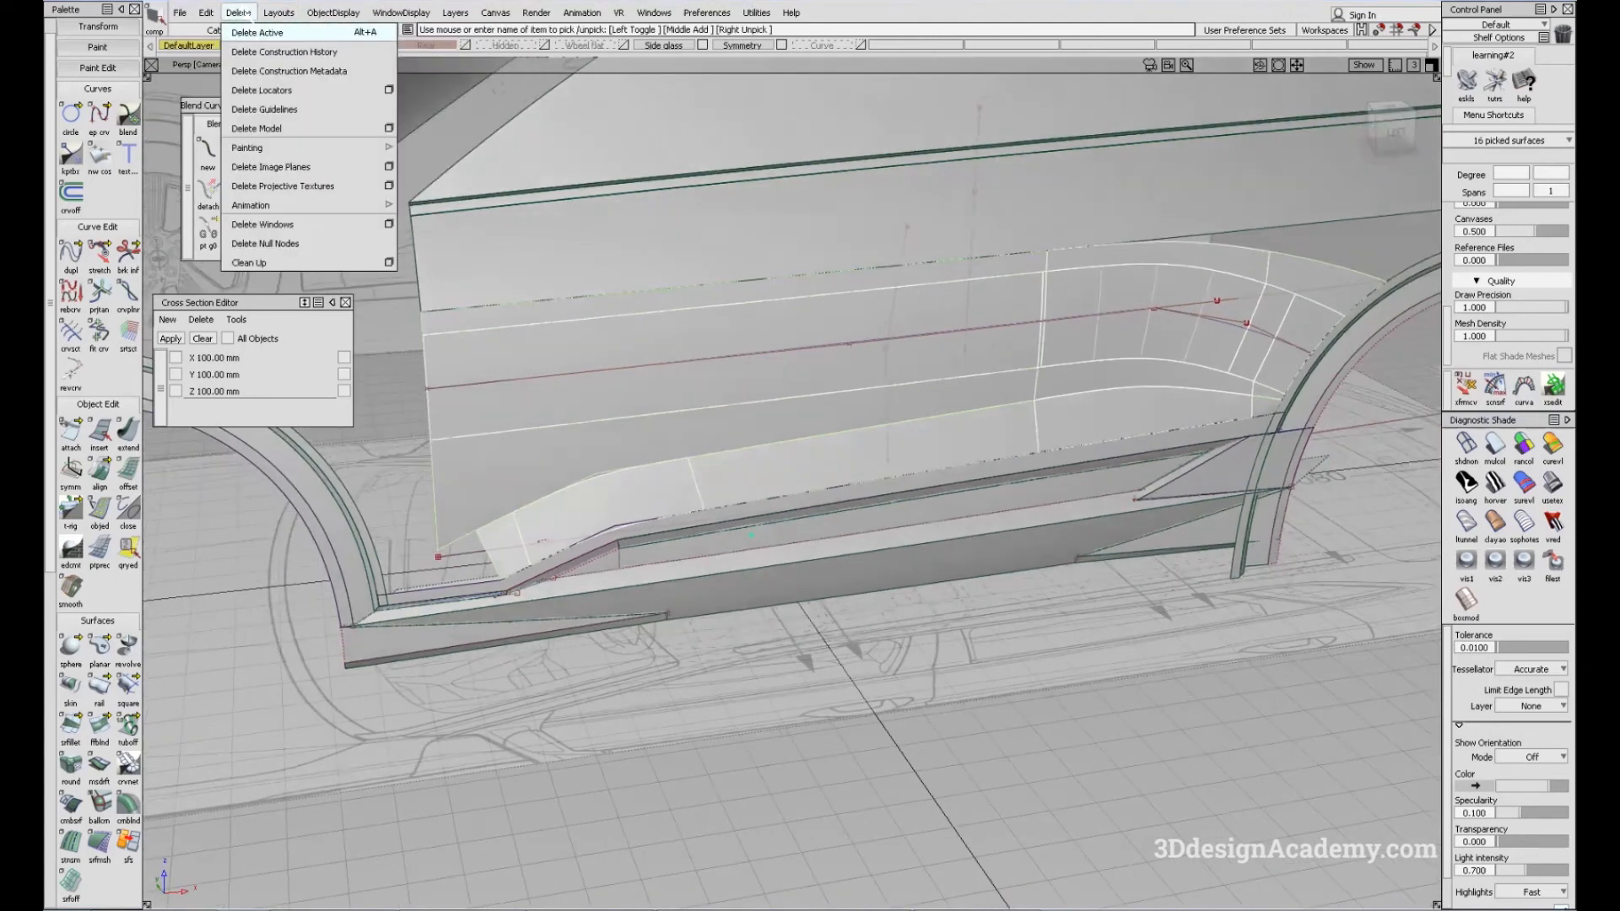
left_click(261, 52)
Check the surface continuity along the side body's rear edge where it meets the wheel arch
left_click_drag(1168, 318, 929, 470, "alt+shift")
left_click(954, 391, "alt+shift")
left_click(1001, 372)
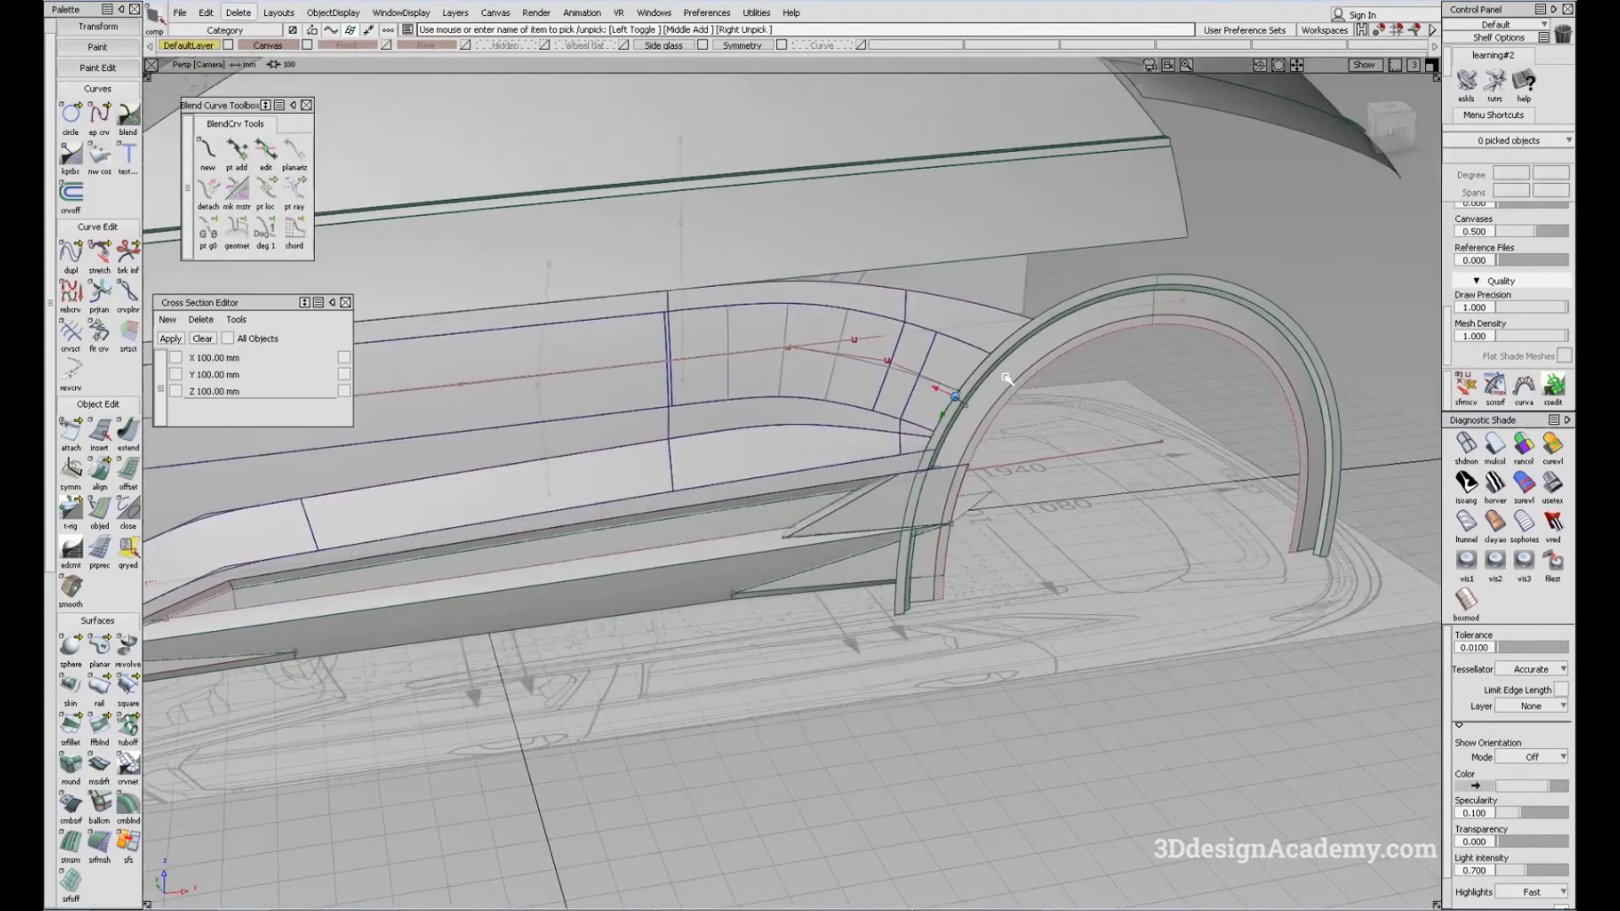
right_click_drag(1001, 372, 826, 556, "alt+shift")
scroll(73, 815, "down", 4)
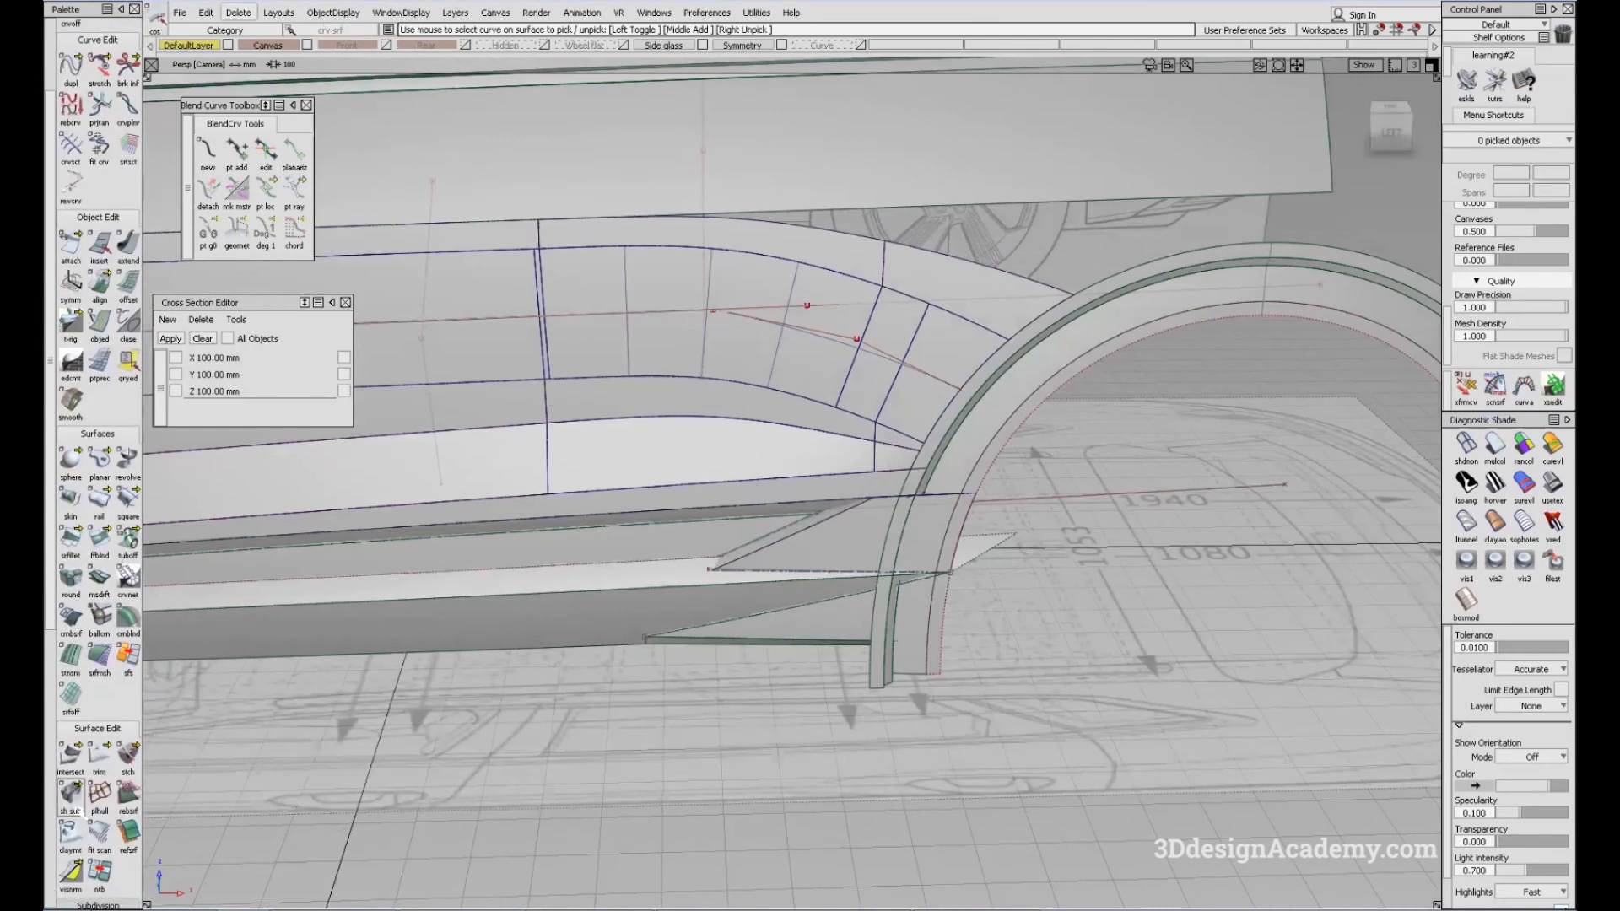
left_click(71, 892)
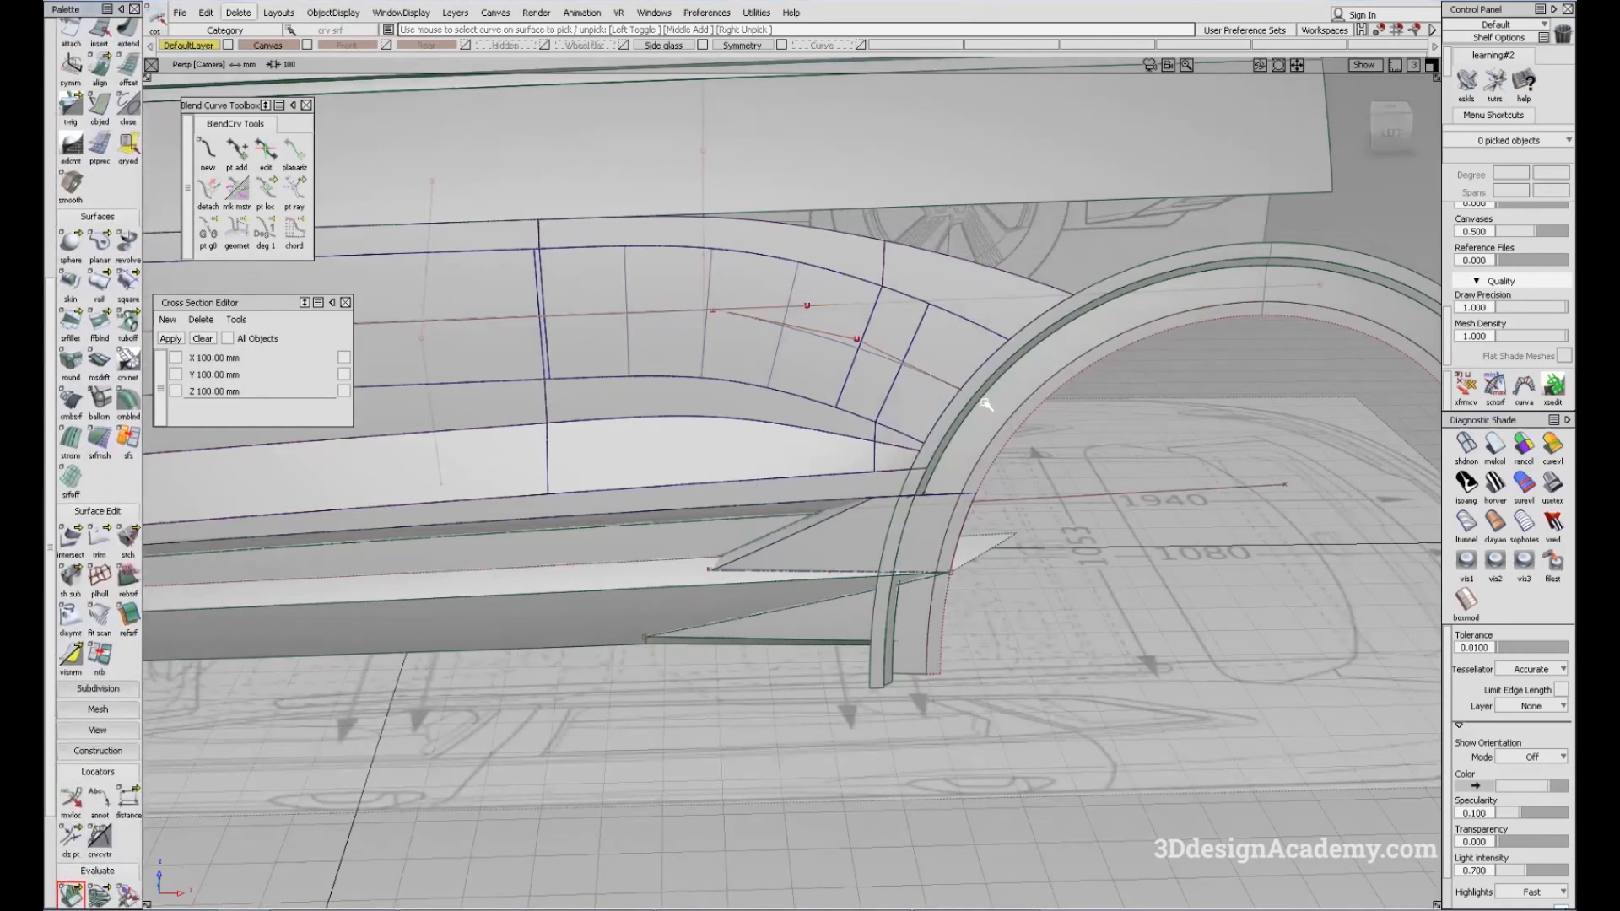
left_click(956, 396)
scroll(958, 397, "up", 5)
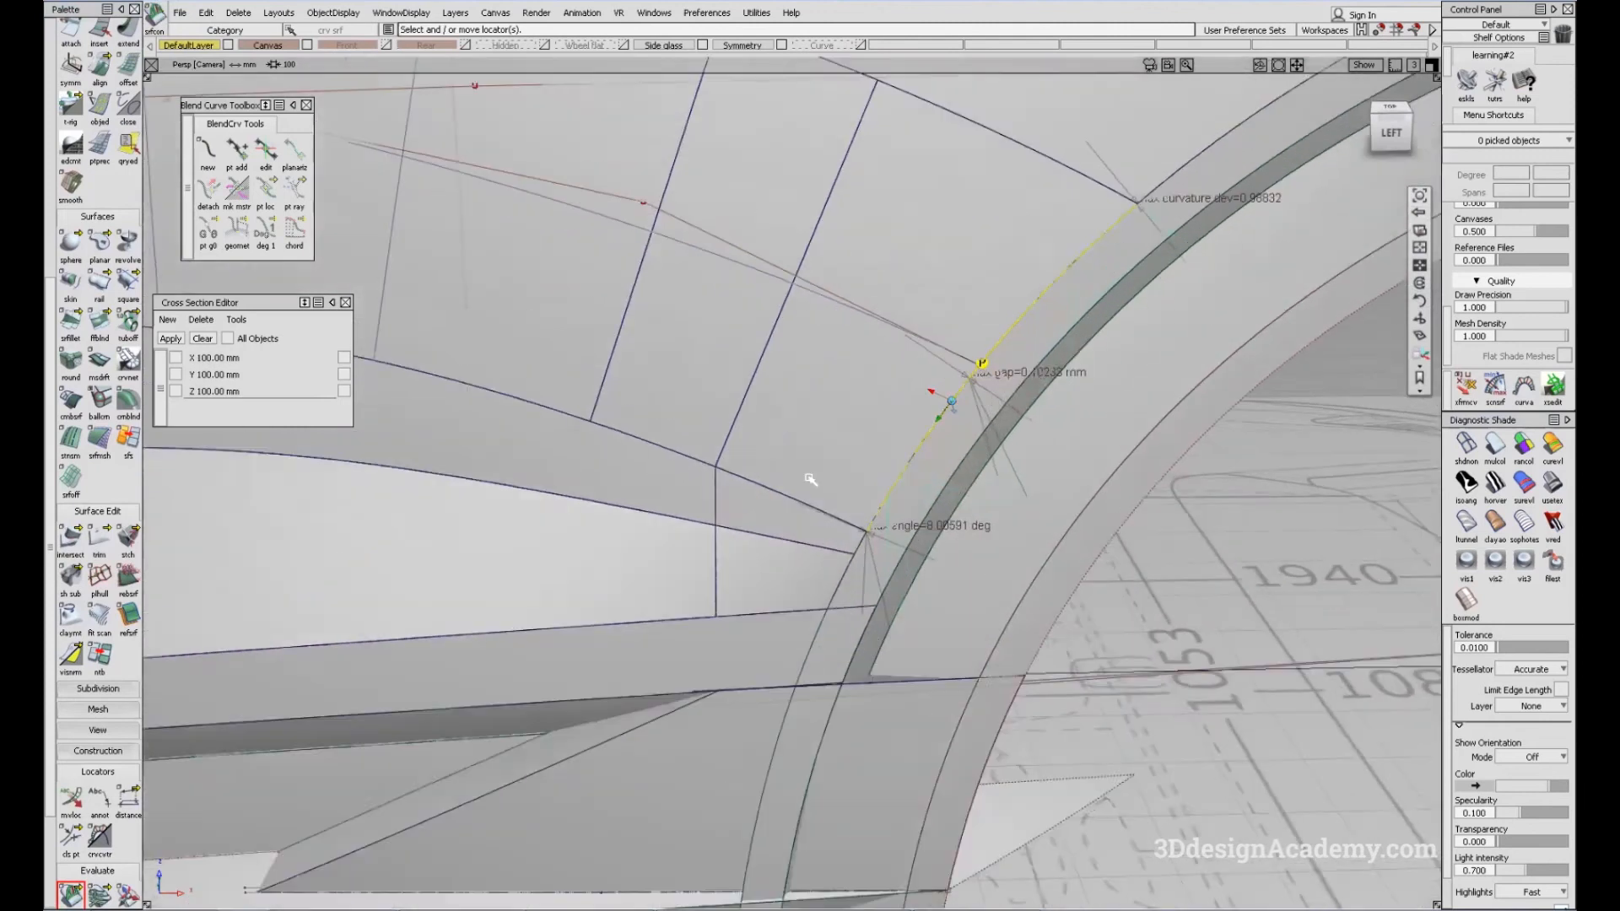
left_click_drag(998, 417, 1007, 417, "alt+shift")
left_click(876, 564)
left_click(858, 599)
middle_click_drag(975, 394, 771, 570, "alt+shift")
left_click(945, 313)
middle_click_drag(846, 514, 856, 398, "alt+shift")
left_click(867, 535)
Examine the side body's rear end piece against the wheel arch, looking from both the outside and the inside
scroll(769, 436, "up", 8)
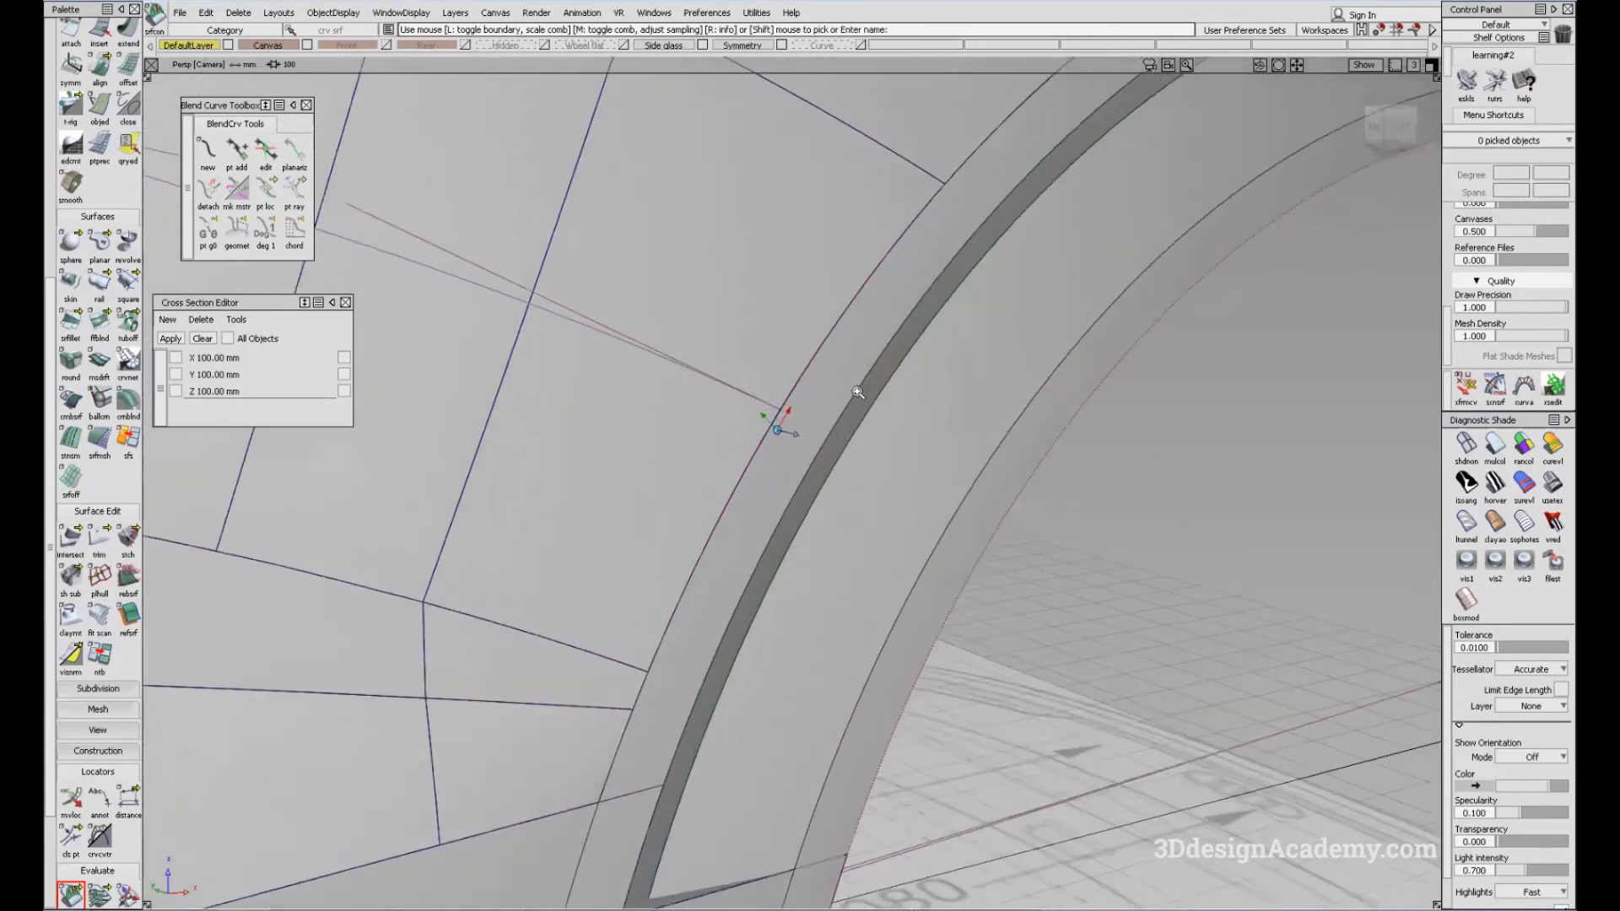
left_click_drag(782, 318, 370, 304, "alt+shift")
right_click_drag(816, 232, 557, 363, "alt+shift")
left_click_drag(557, 362, 1126, 324, "alt+shift")
left_click_drag(971, 195, 765, 331, "ctrl+shift")
left_click(778, 354)
right_click_drag(936, 274, 861, 329, "alt+shift")
left_click_drag(790, 407, 795, 403, "alt+shift")
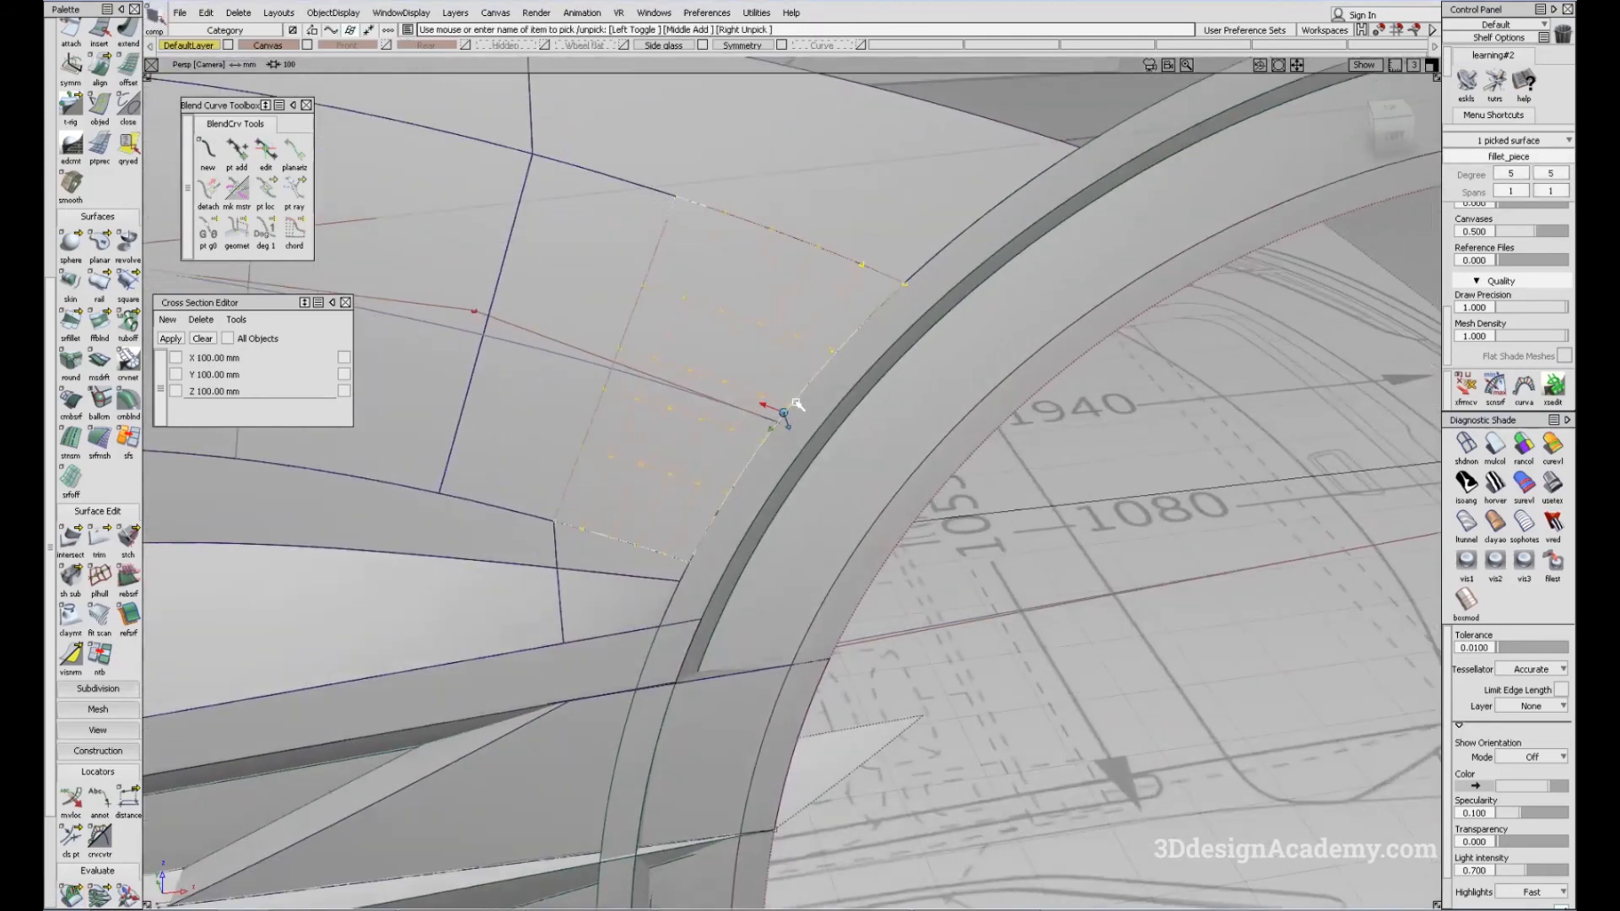
left_click_drag(777, 469, 697, 361, "alt+shift")
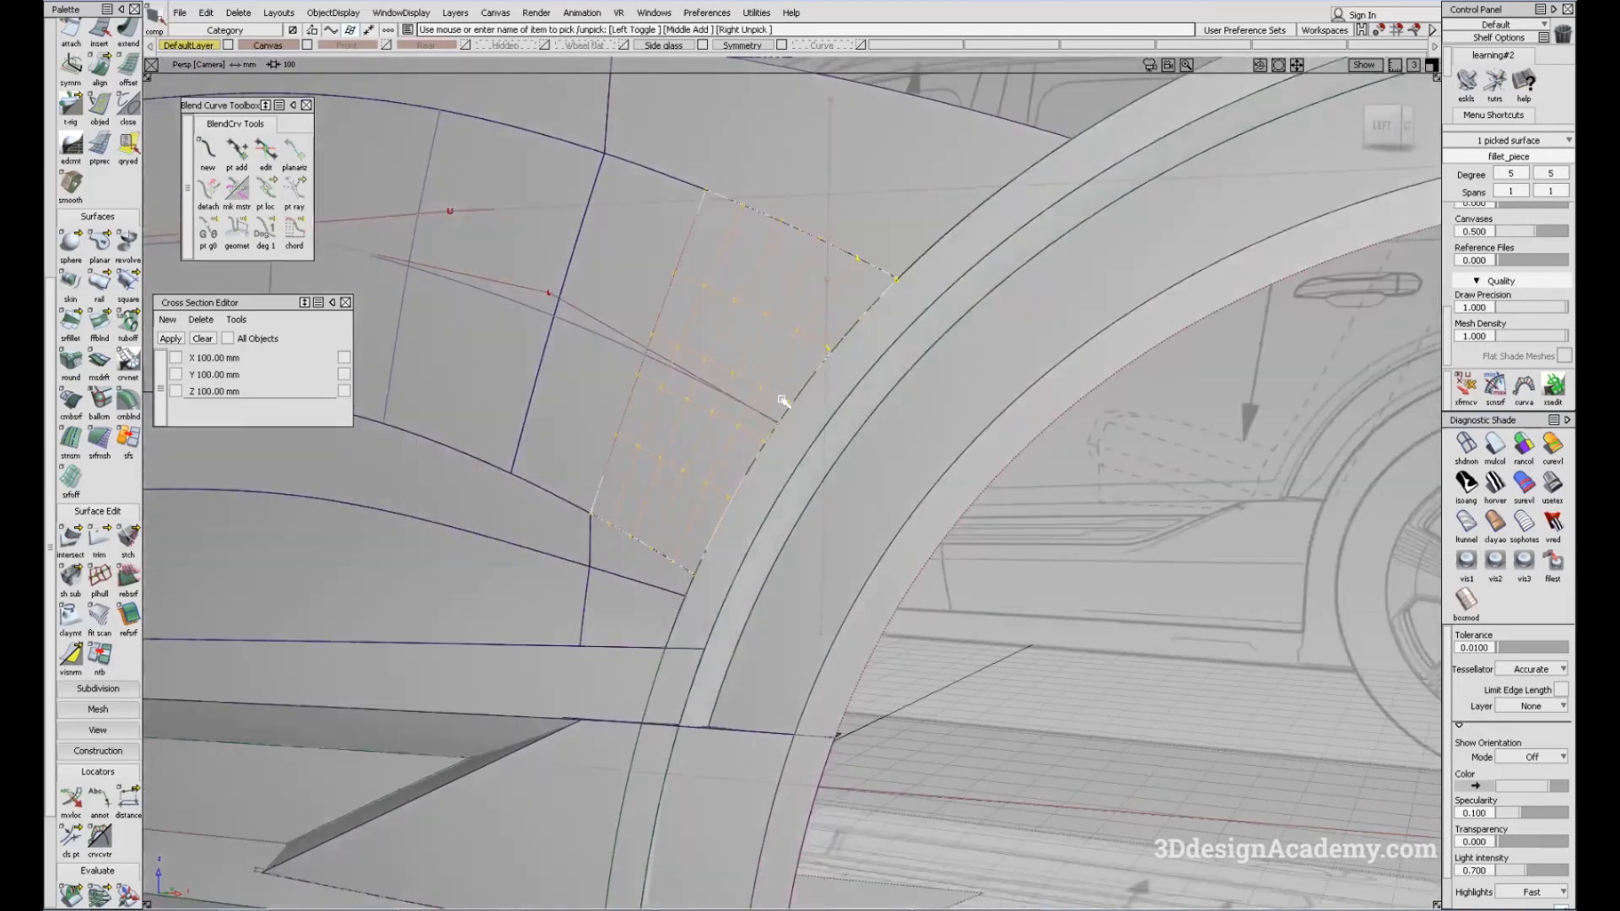
left_click_drag(767, 430, 1088, 422, "alt+shift")
left_click_drag(770, 538, 742, 624, "alt+shift")
left_click(774, 423)
left_click_drag(774, 422, 762, 456, "alt+shift")
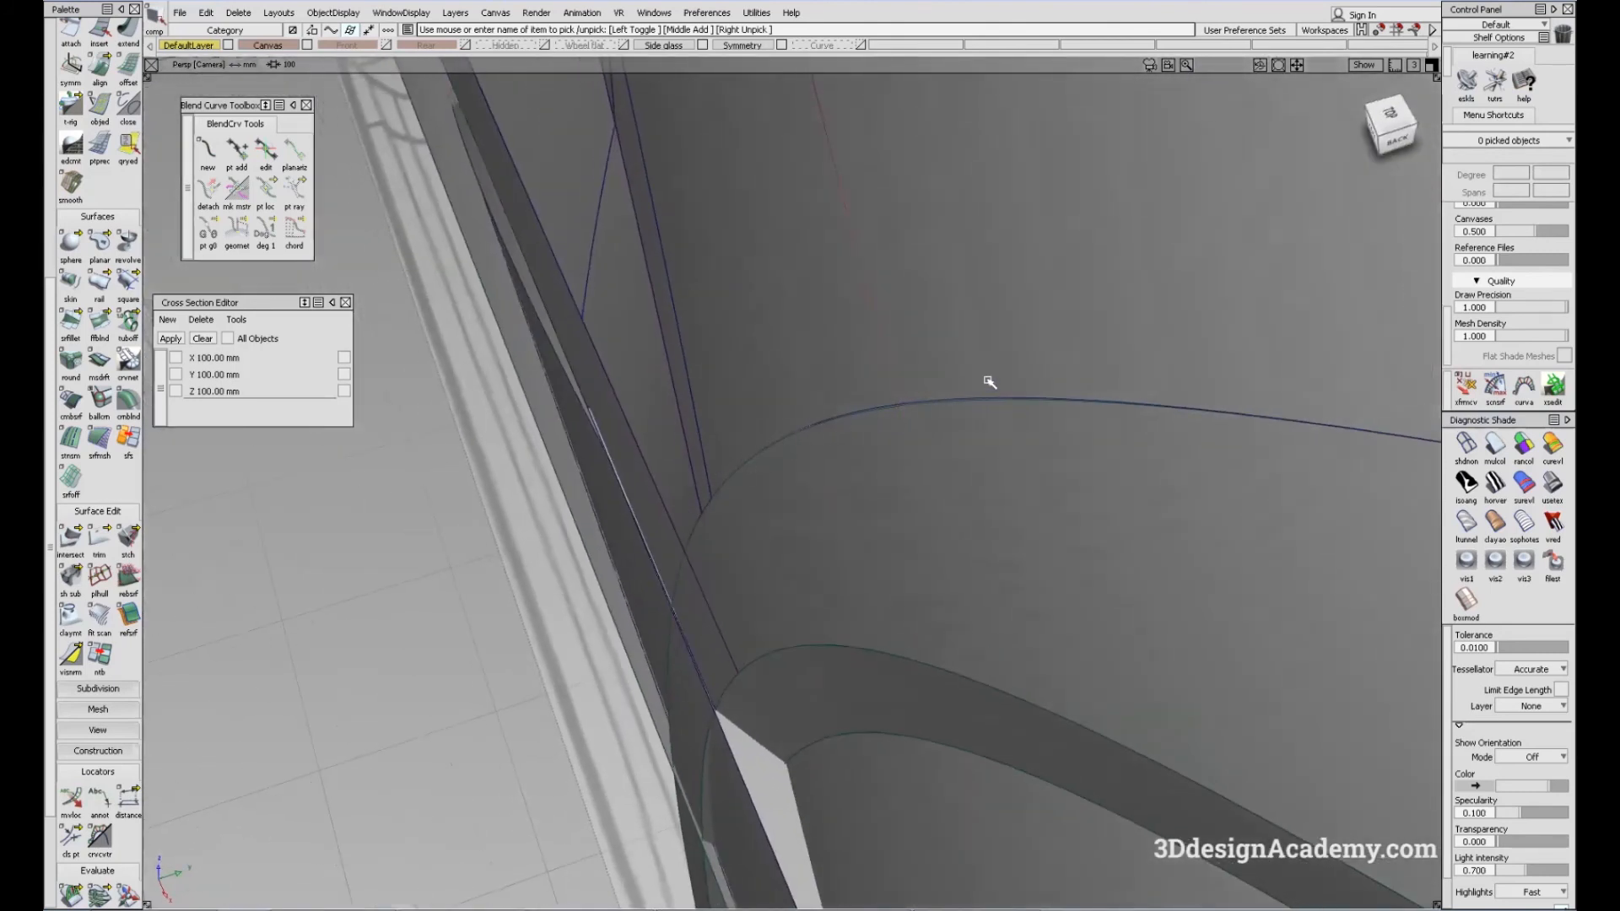
Start a Surface Fillet and set its start and end flow control to Default
left_click_drag(842, 438, 727, 501, "alt+shift")
middle_click_drag(727, 501, 1324, 453, "alt+shift")
right_click_drag(957, 481, 853, 485, "alt+shift")
left_click_drag(853, 484, 608, 497, "alt+shift")
middle_click_drag(574, 502, 807, 461, "alt+shift")
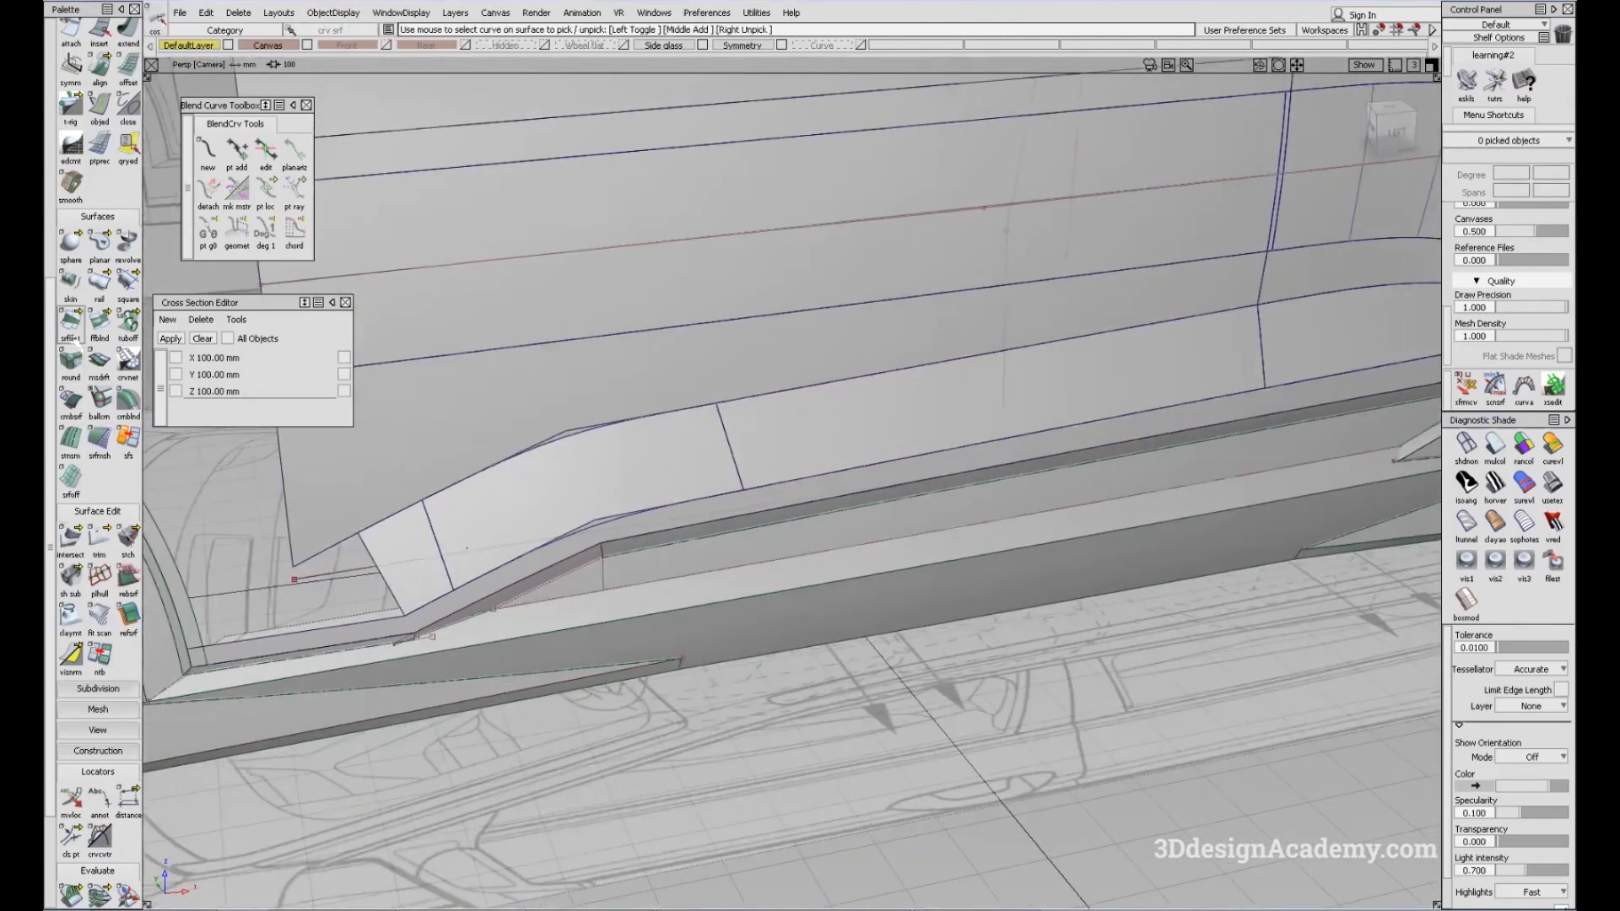
left_click(71, 321)
left_click_drag(1290, 539, 1116, 530)
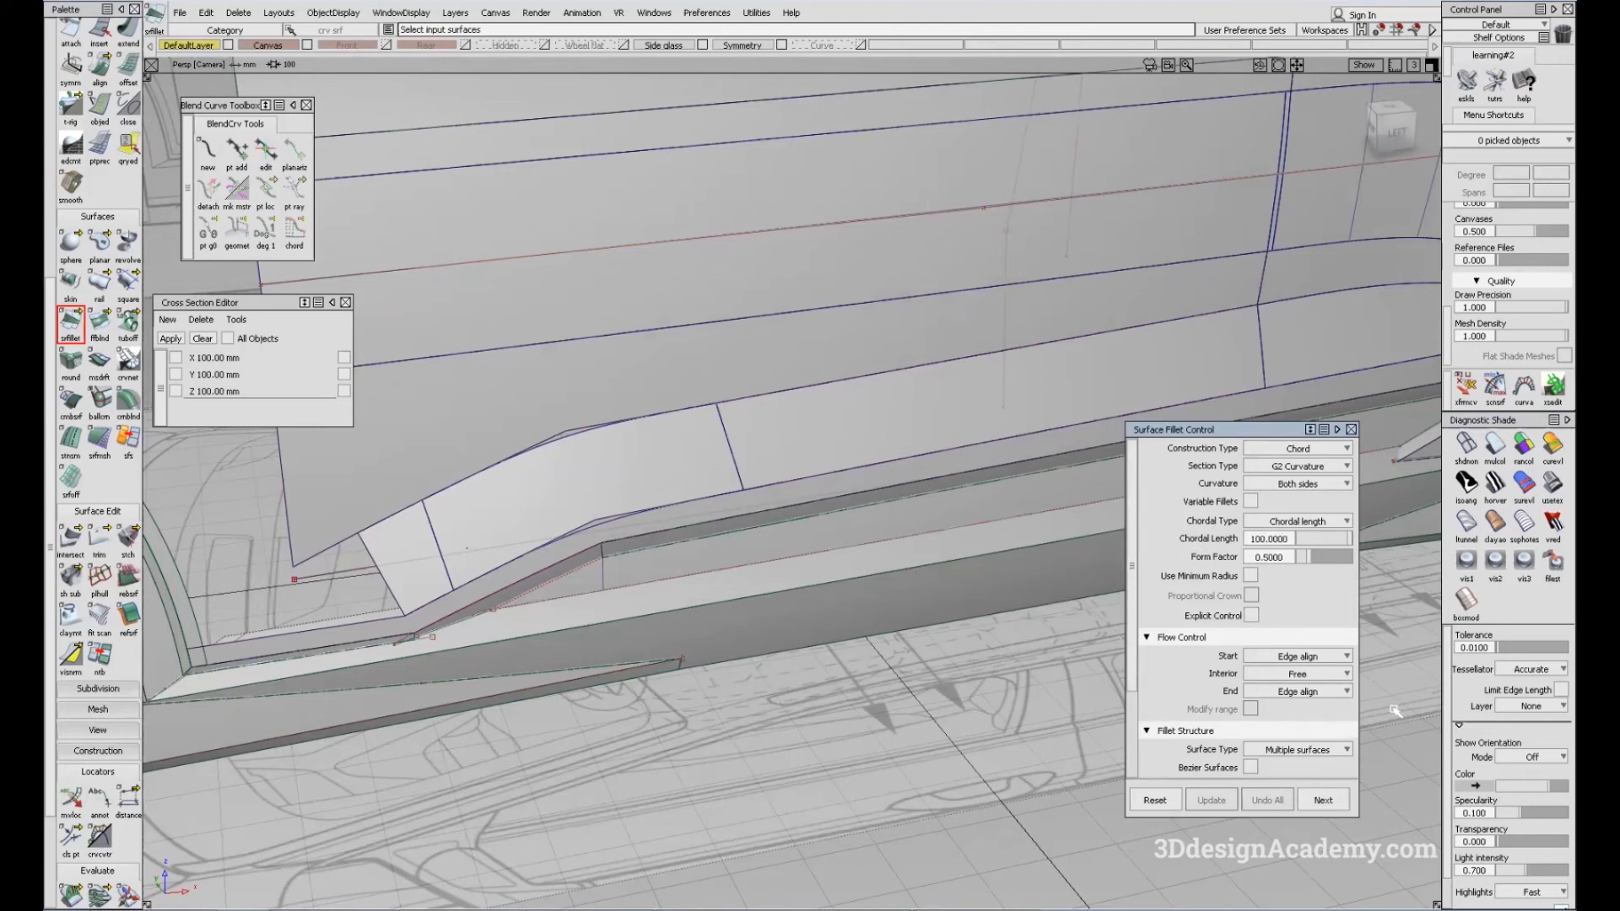
left_click(1324, 656)
left_click(1318, 673)
left_click(1317, 692)
left_click(1313, 708)
Build a G2 curvature fillet with 100 mm chordal length between the main side panel and the lower side surfaces
mouse_move(515, 523)
left_mouse_down("alt+shift")
mouse_move(474, 457)
mouse_move(499, 524)
left_mouse_up("alt+shift")
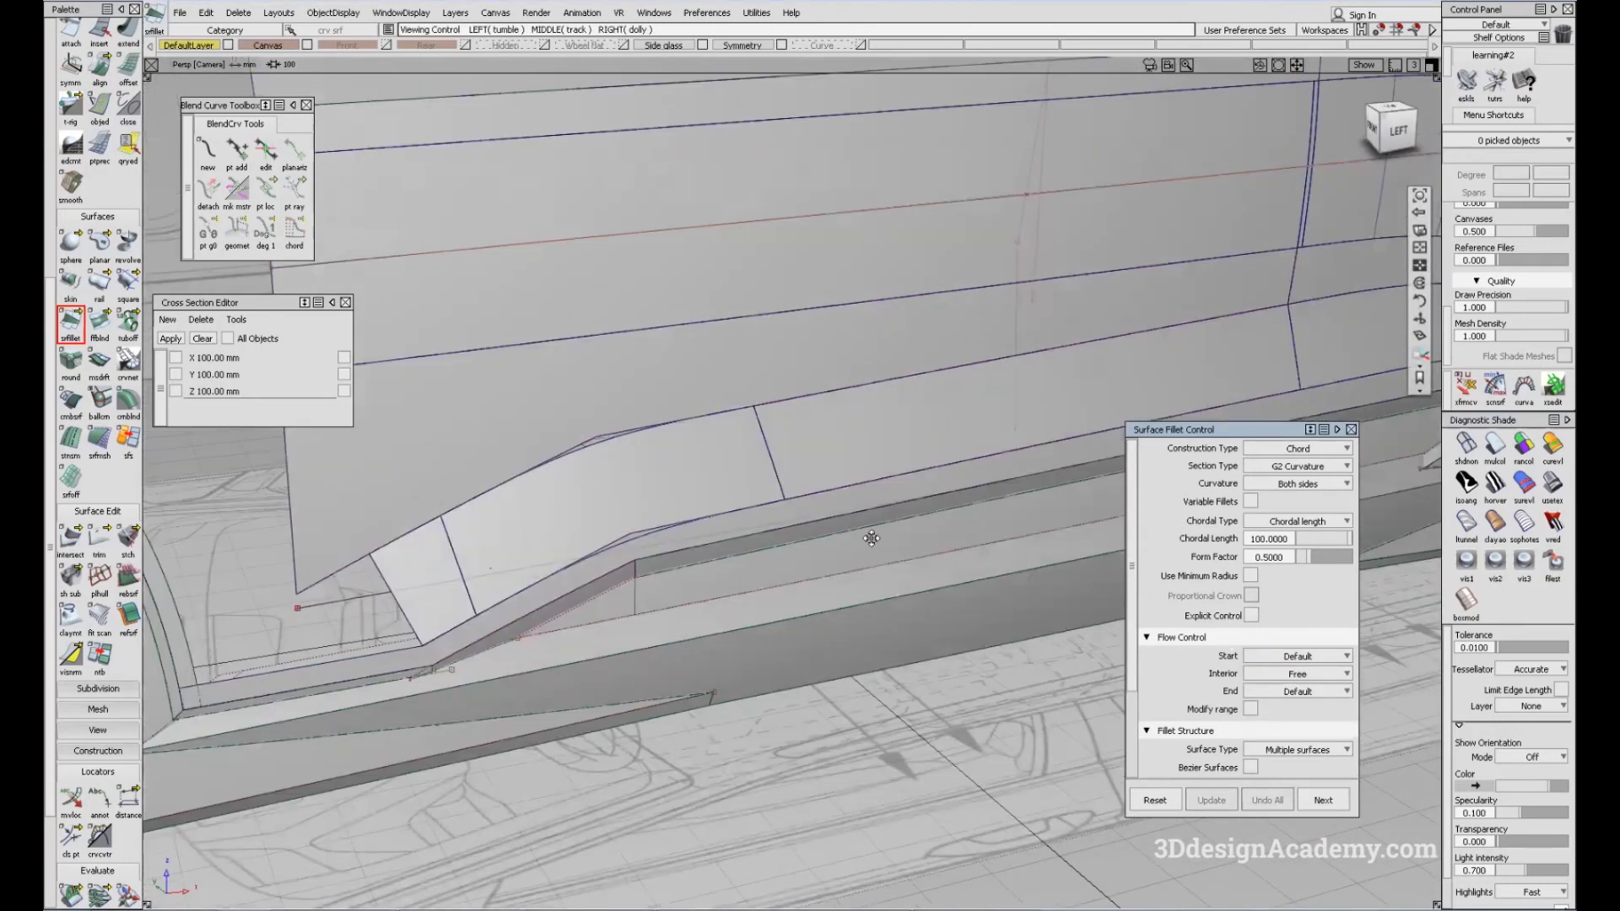
right_click_drag(871, 538, 694, 578, "alt+shift")
left_click_drag(694, 579, 643, 506, "alt+shift")
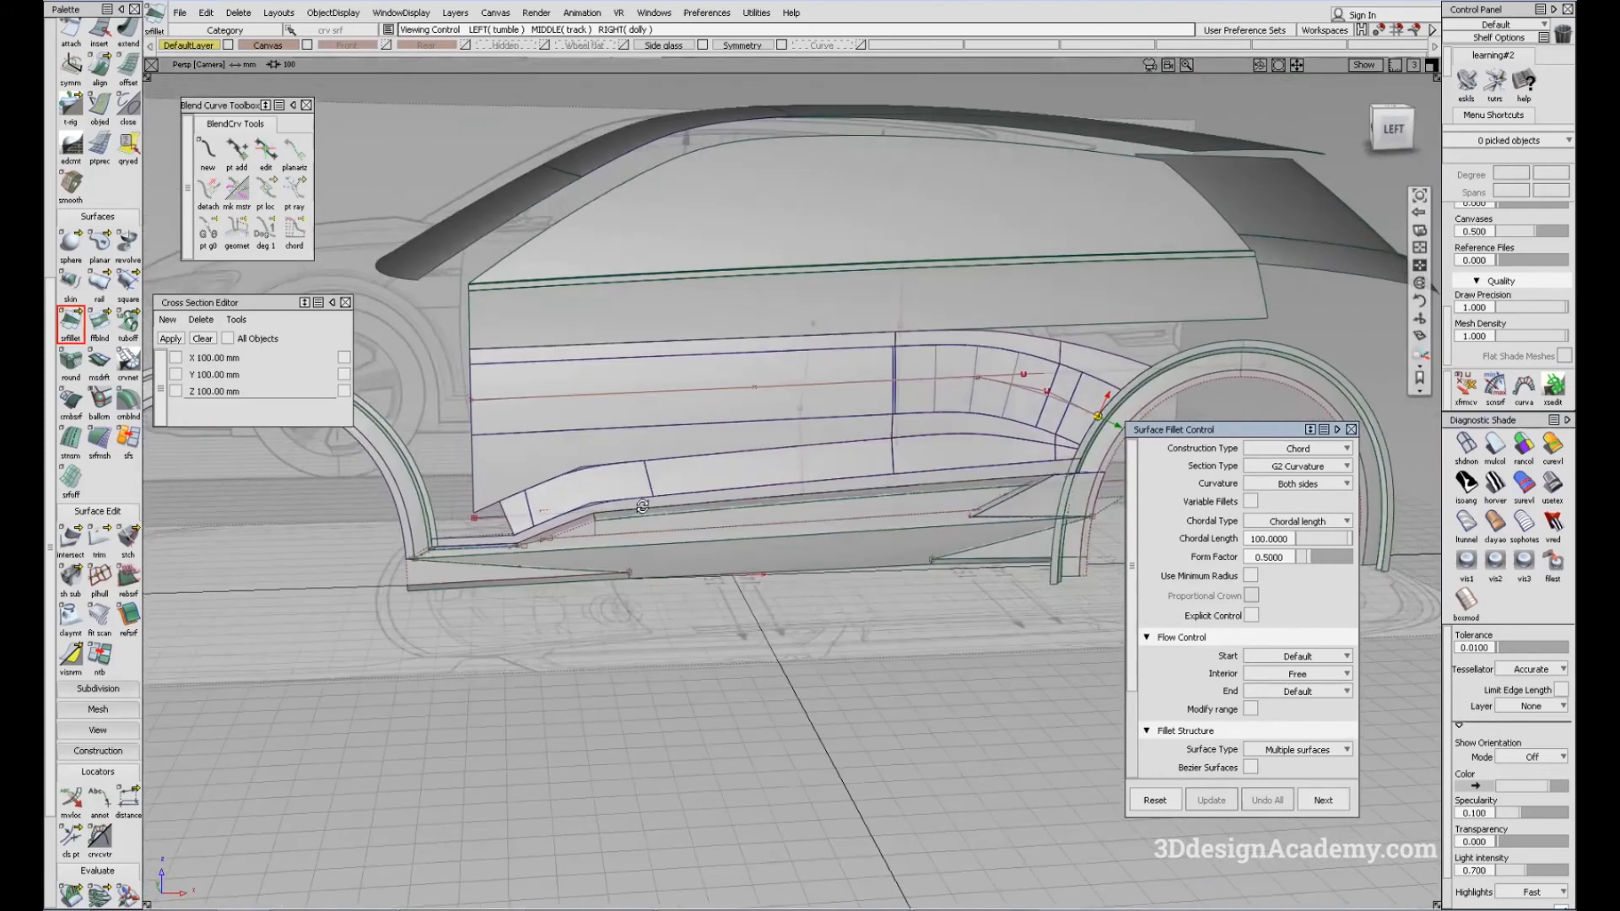
right_click_drag(542, 500, 509, 479, "alt+shift")
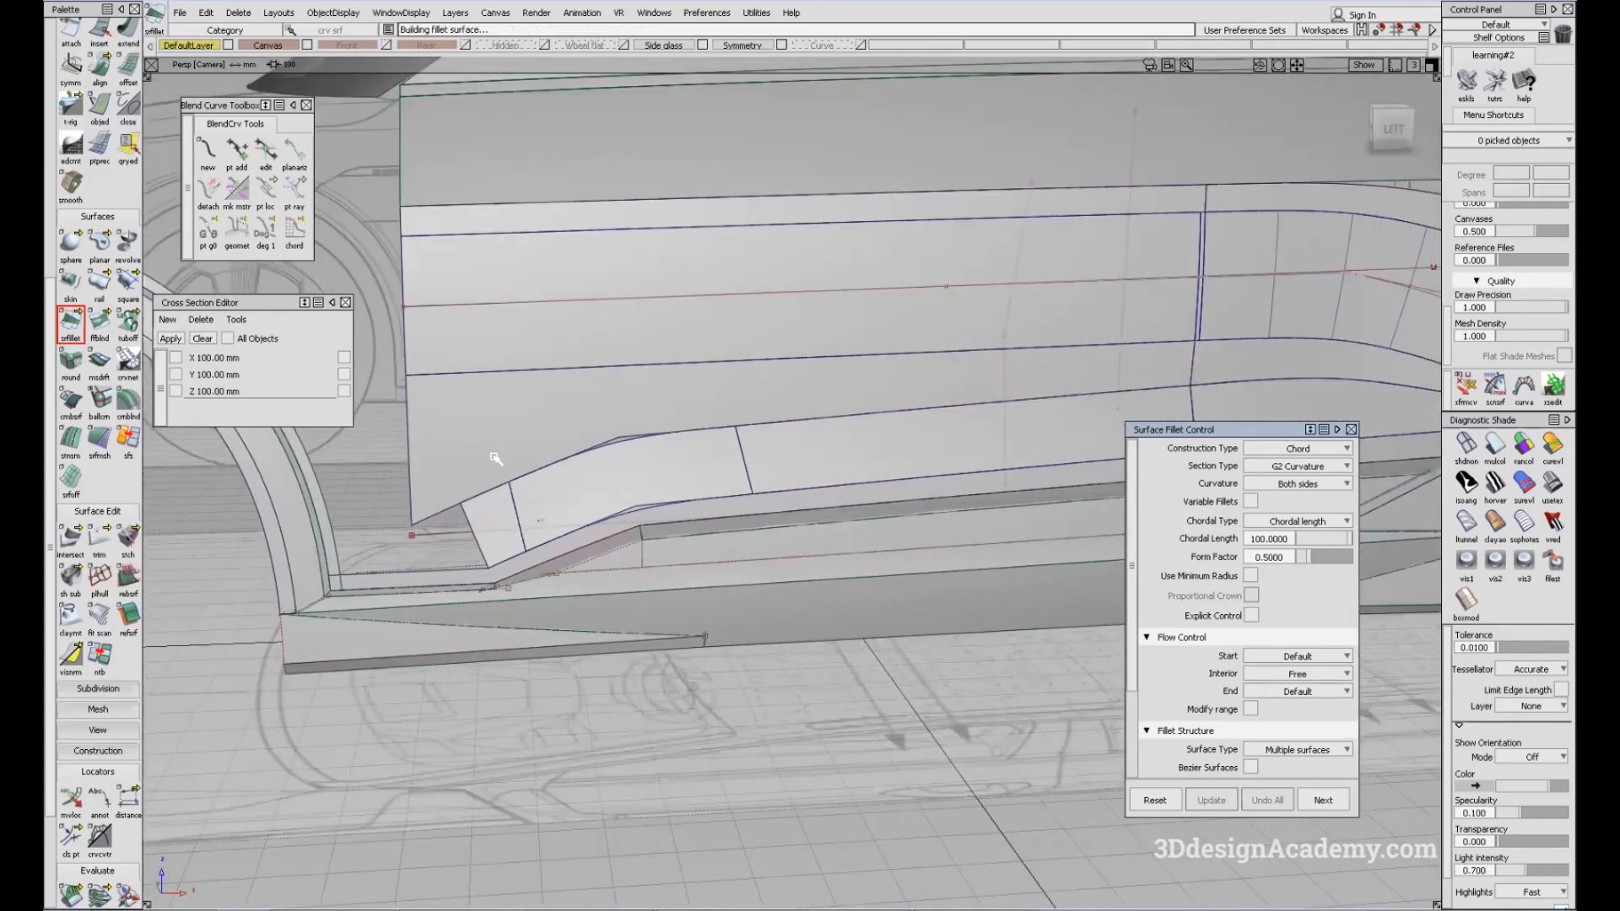
left_click(492, 460)
left_click(499, 514)
left_click(601, 473)
left_click(913, 430)
middle_click_drag(1272, 368, 929, 438, "alt+shift")
left_click(879, 431)
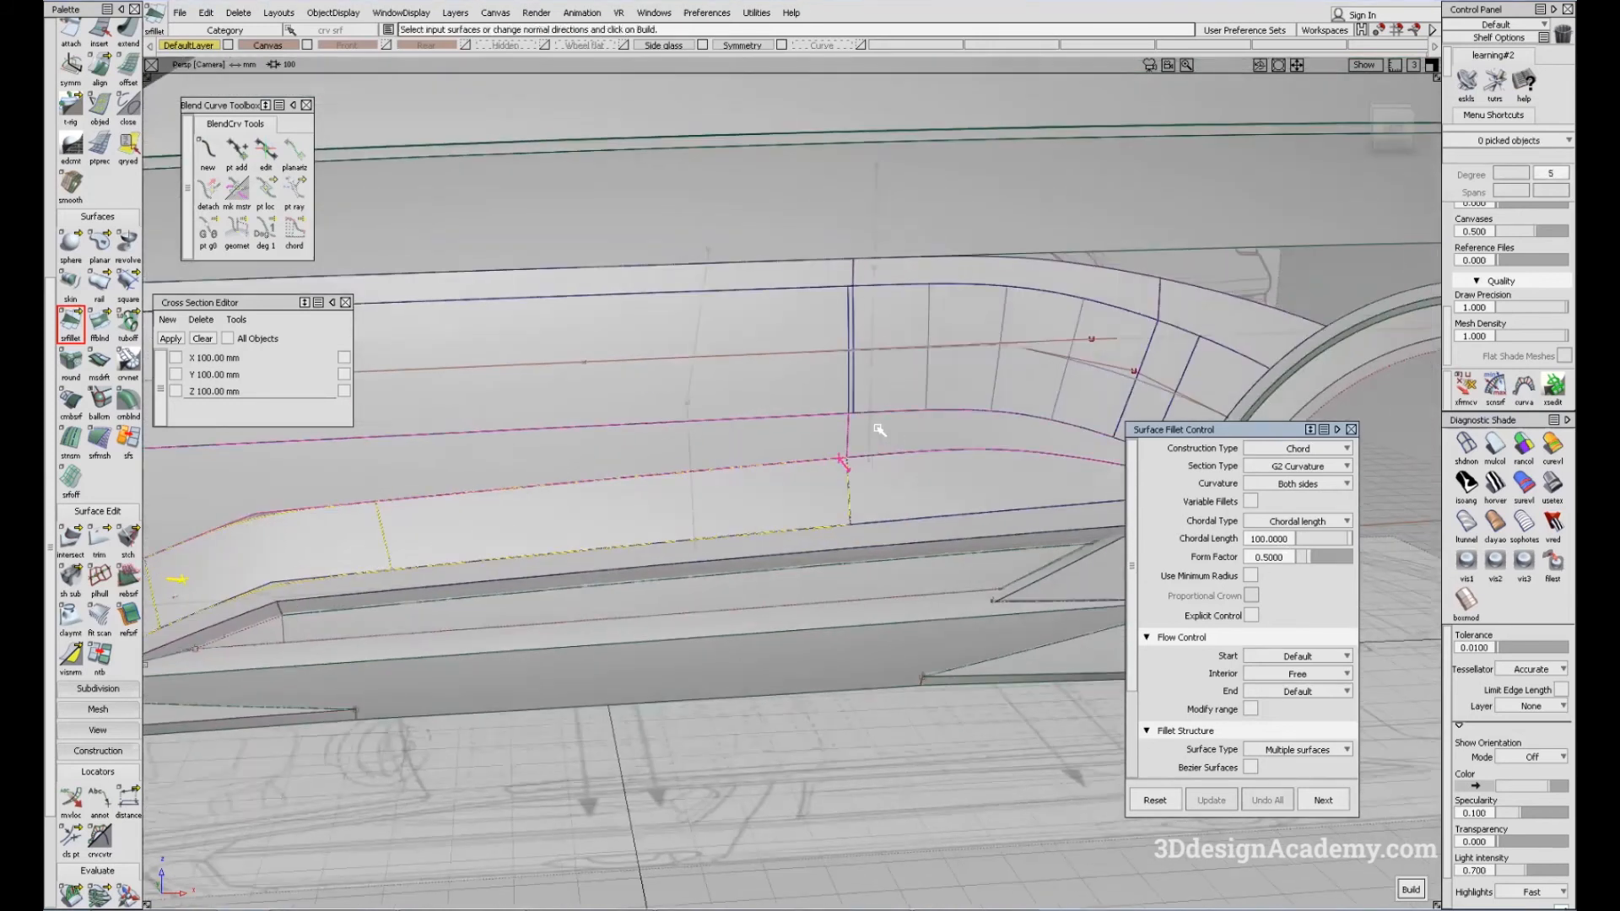
right_click_drag(880, 430, 849, 398, "alt+shift")
left_click(916, 545)
left_click_drag(959, 524, 910, 430, "alt+shift")
right_click_drag(869, 455, 970, 384, "alt+shift")
key("space")
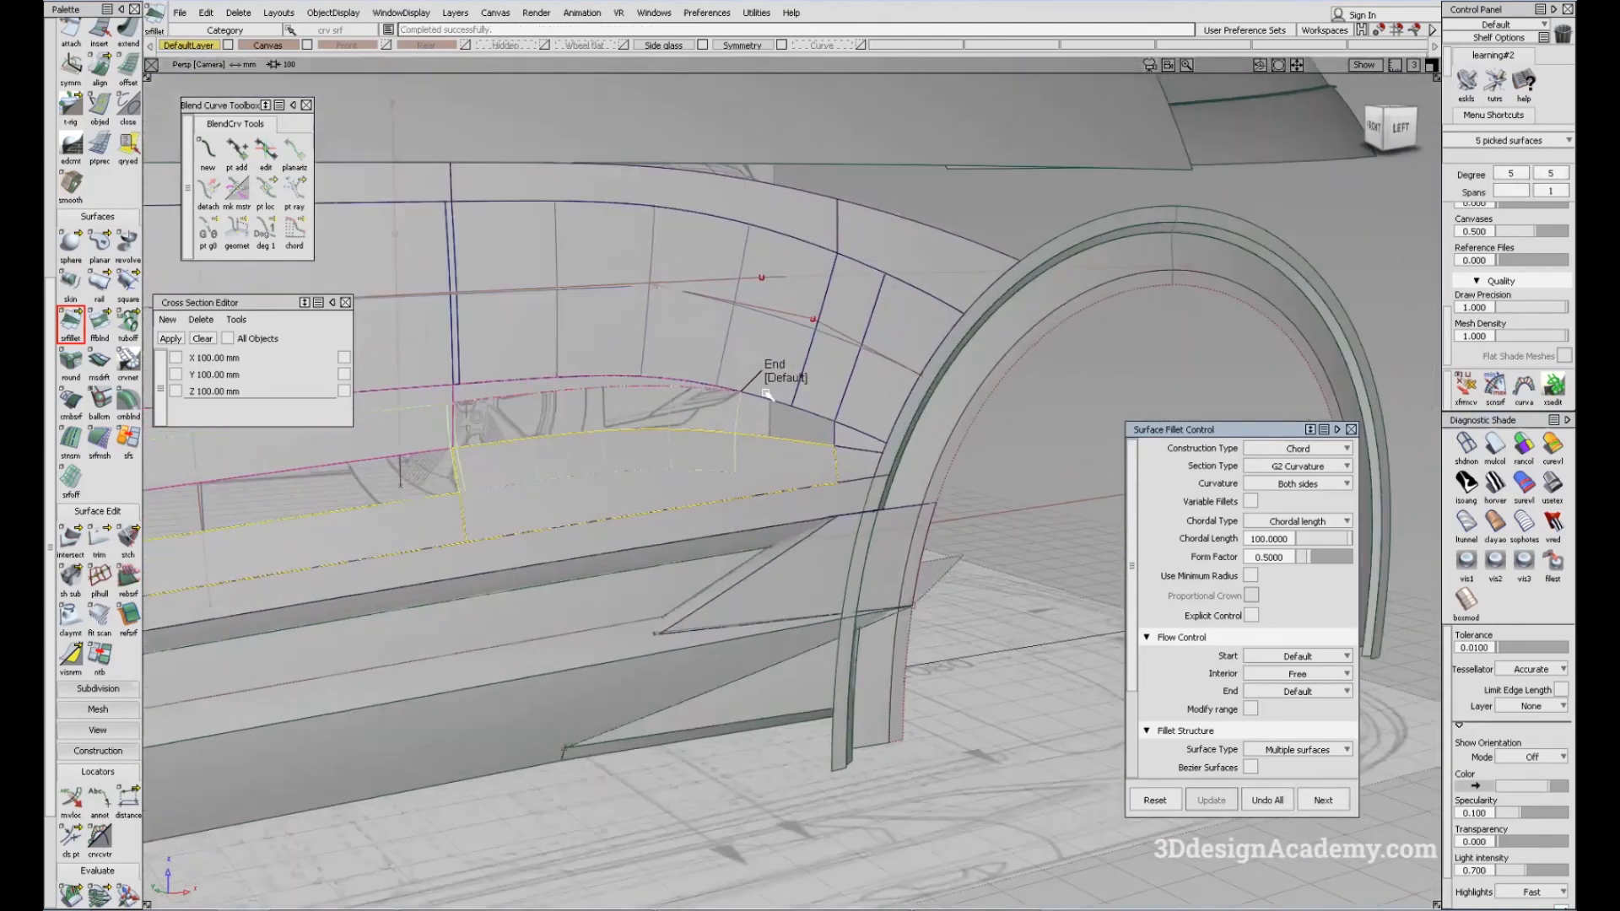
Add the neighbouring rear side surfaces ahead of the wheel arch to the fillet's input set and rebuild it
left_click(831, 408)
left_click(850, 404)
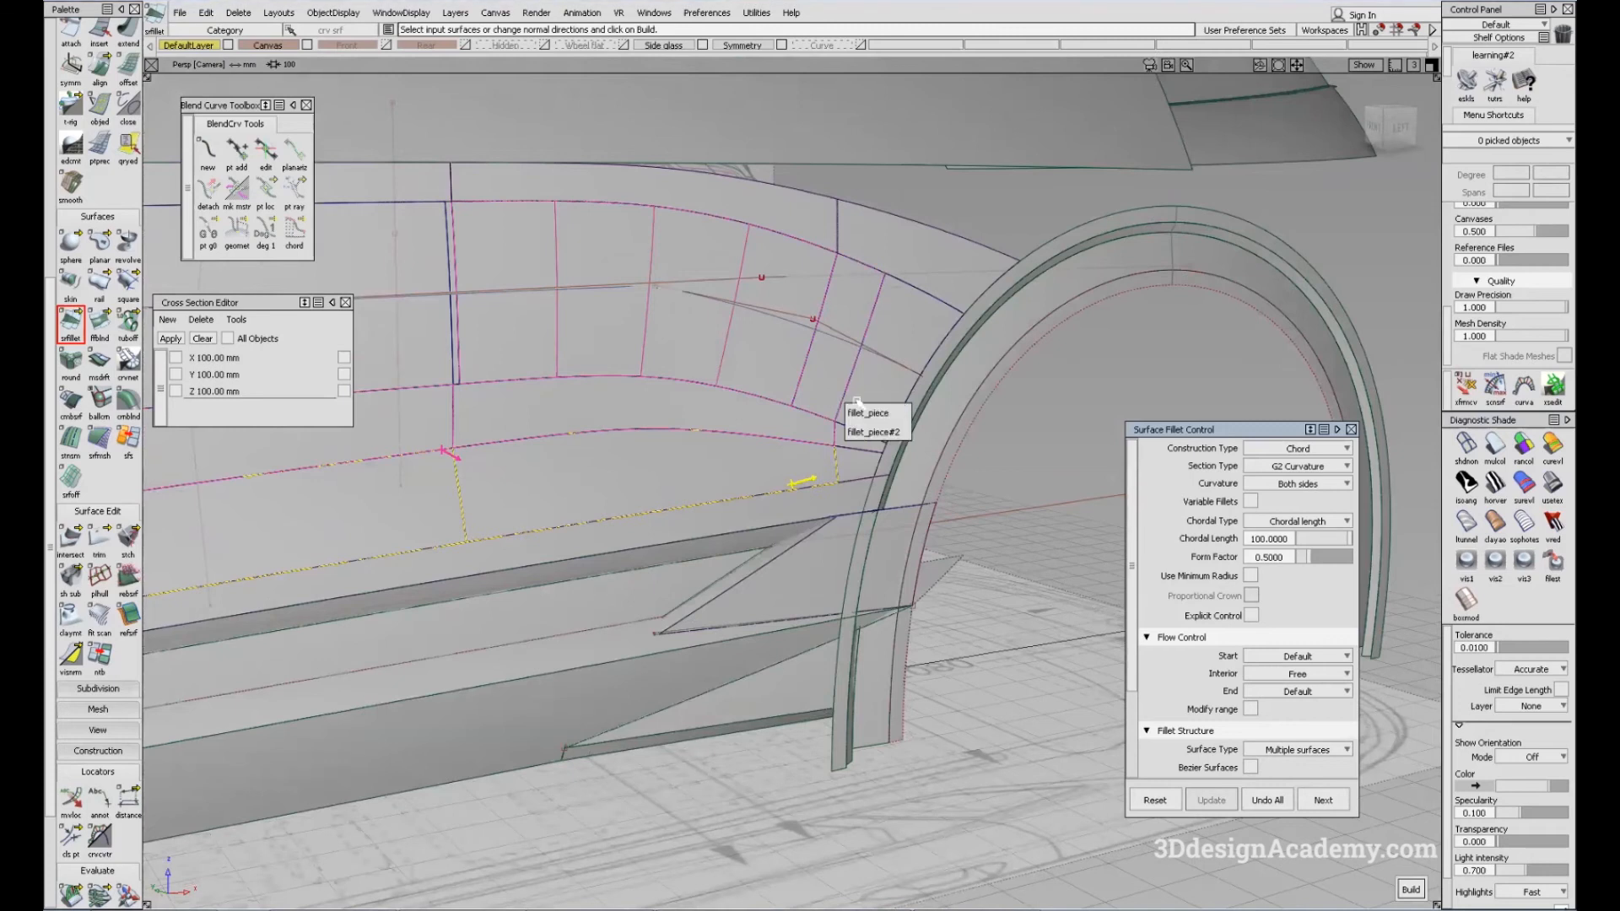
left_click(859, 439)
left_click_drag(607, 452, 542, 459, "alt+shift")
key("space")
middle_click_drag(543, 459, 979, 380, "alt+shift")
right_click_drag(979, 379, 1036, 329, "alt+shift")
right_click_drag(772, 418, 574, 464, "alt+shift")
left_click_drag(574, 464, 643, 463, "alt+shift")
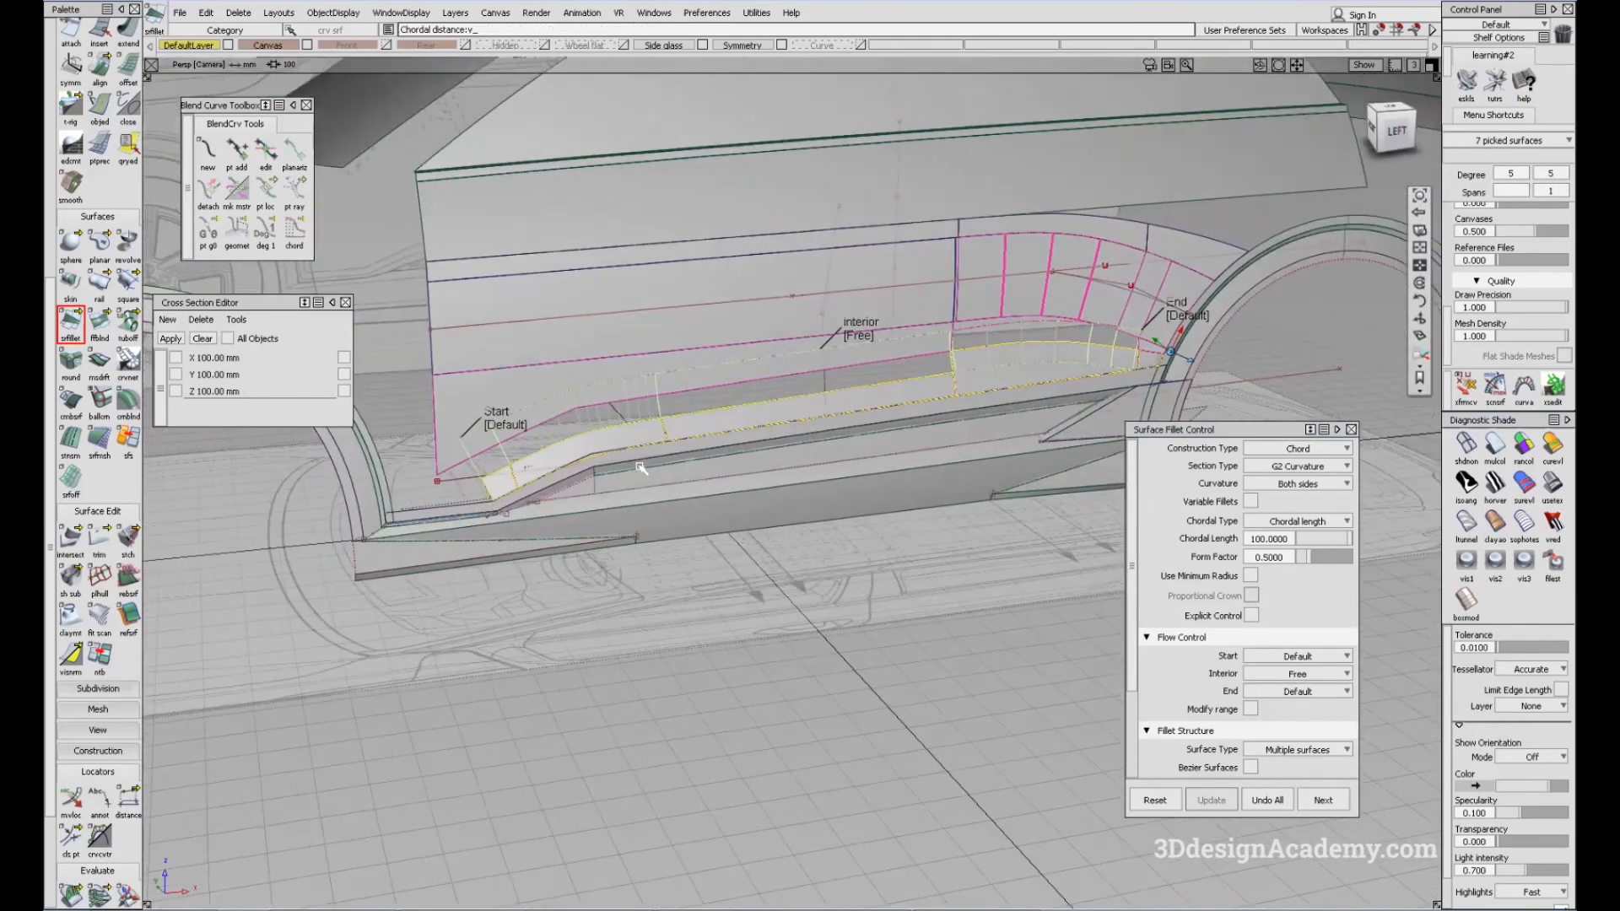
Close the fillet settings, reopen the new fillet for editing, and set its start flow to Extend
left_click(1350, 430)
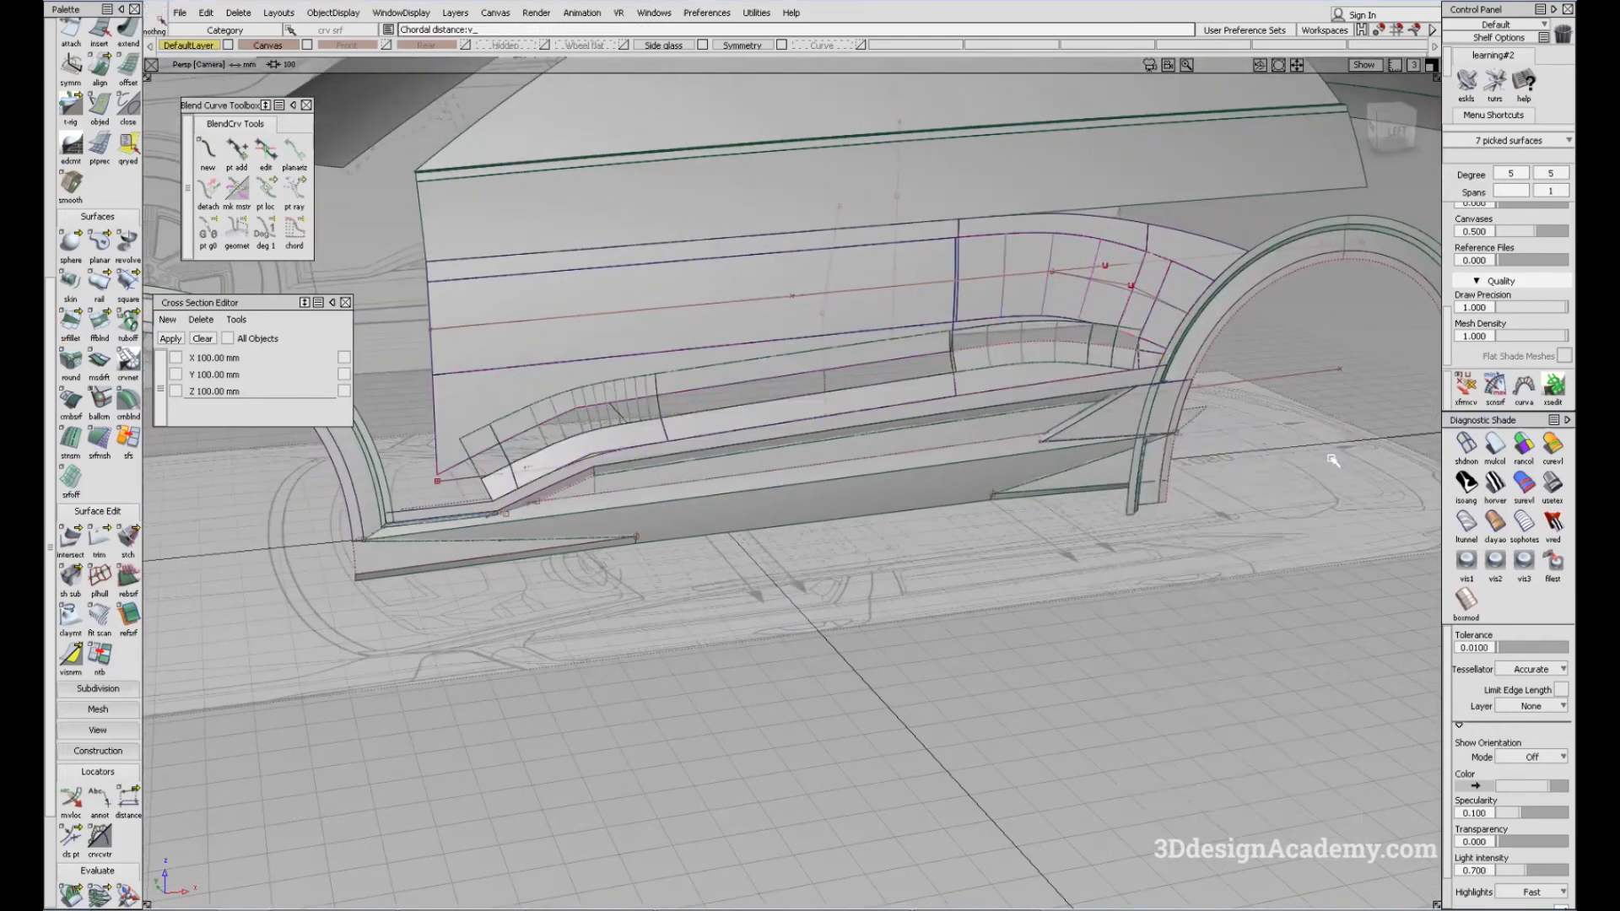
left_click(1494, 459)
right_click_drag(928, 400, 904, 383, "ctrl+shift")
mouse_move(903, 383)
left_mouse_down("alt+shift")
mouse_move(770, 464)
mouse_move(455, 424)
mouse_move(554, 400)
left_mouse_up("alt+shift")
right_click_drag(554, 400, 529, 383, "ctrl+shift")
middle_click_drag(1015, 361, 943, 363, "ctrl+shift")
left_click(863, 378)
middle_click_drag(707, 398, 868, 405, "alt+shift")
left_click(531, 419)
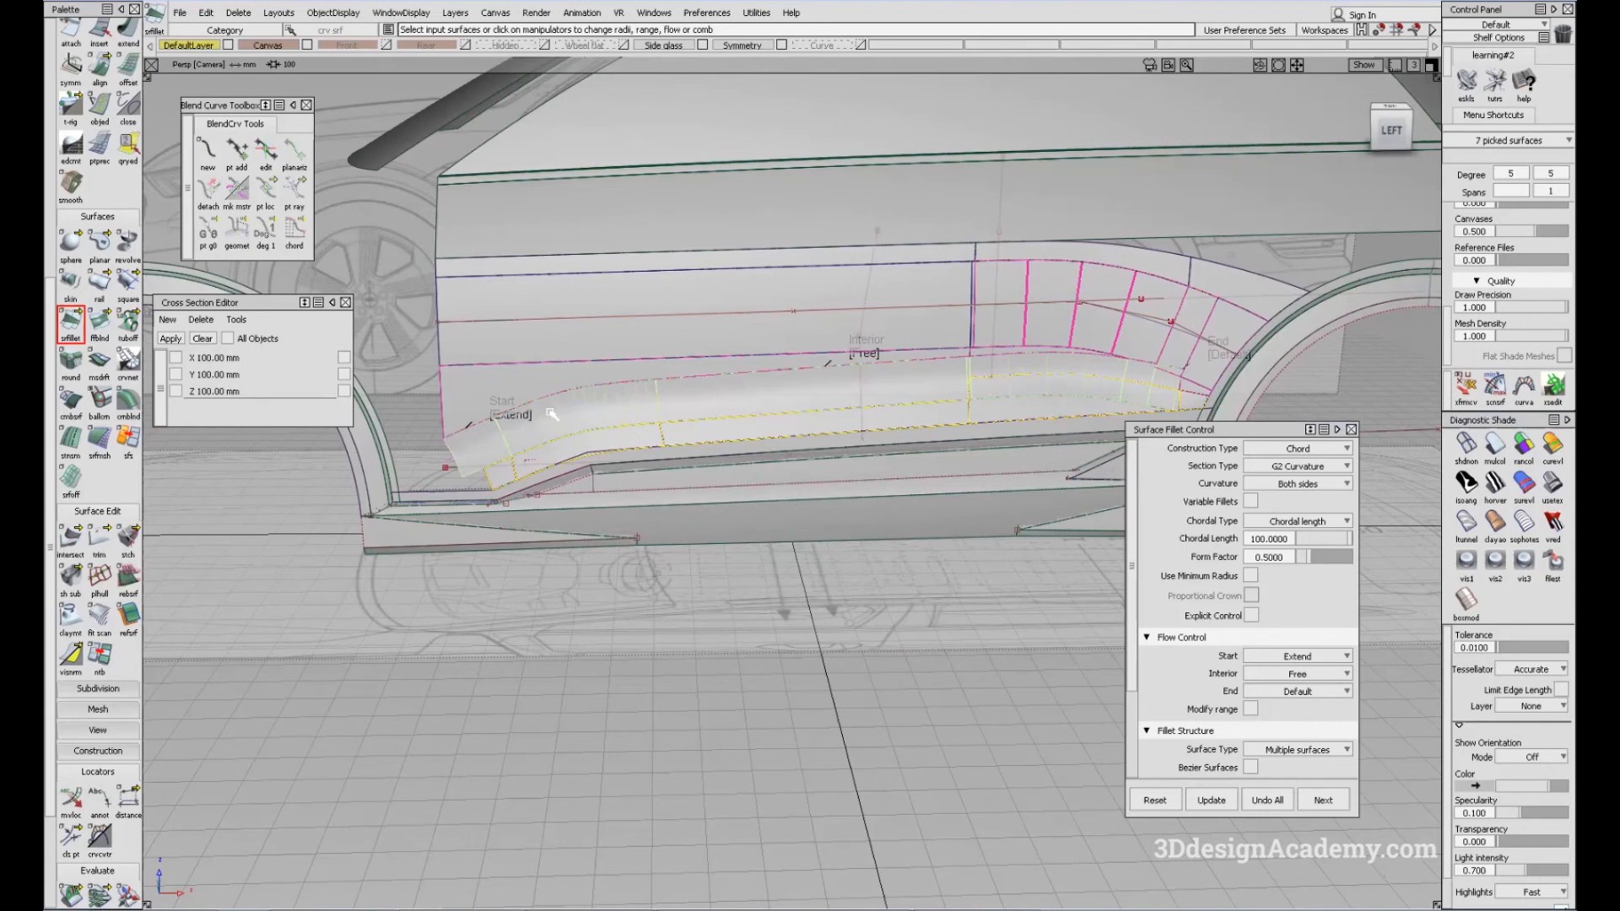
Extend the fillet's rear end past the edge of the wheel arch surface and update it
middle_click_drag(1160, 392, 934, 414, "alt+shift")
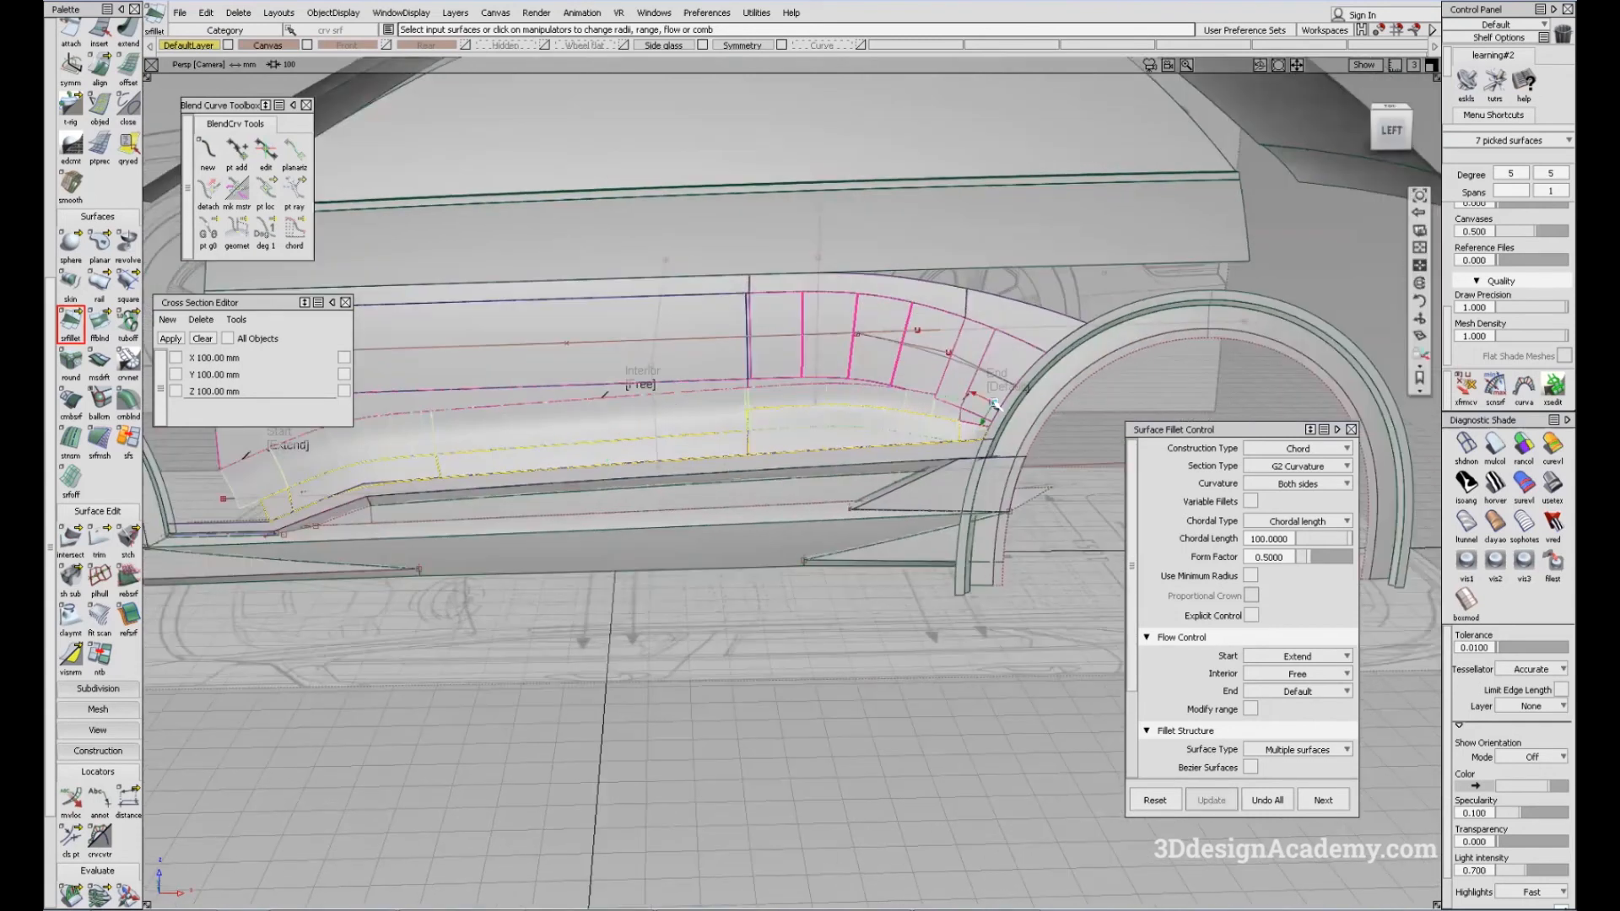
right_click_drag(993, 404, 1017, 390, "alt+shift")
left_click(1020, 397)
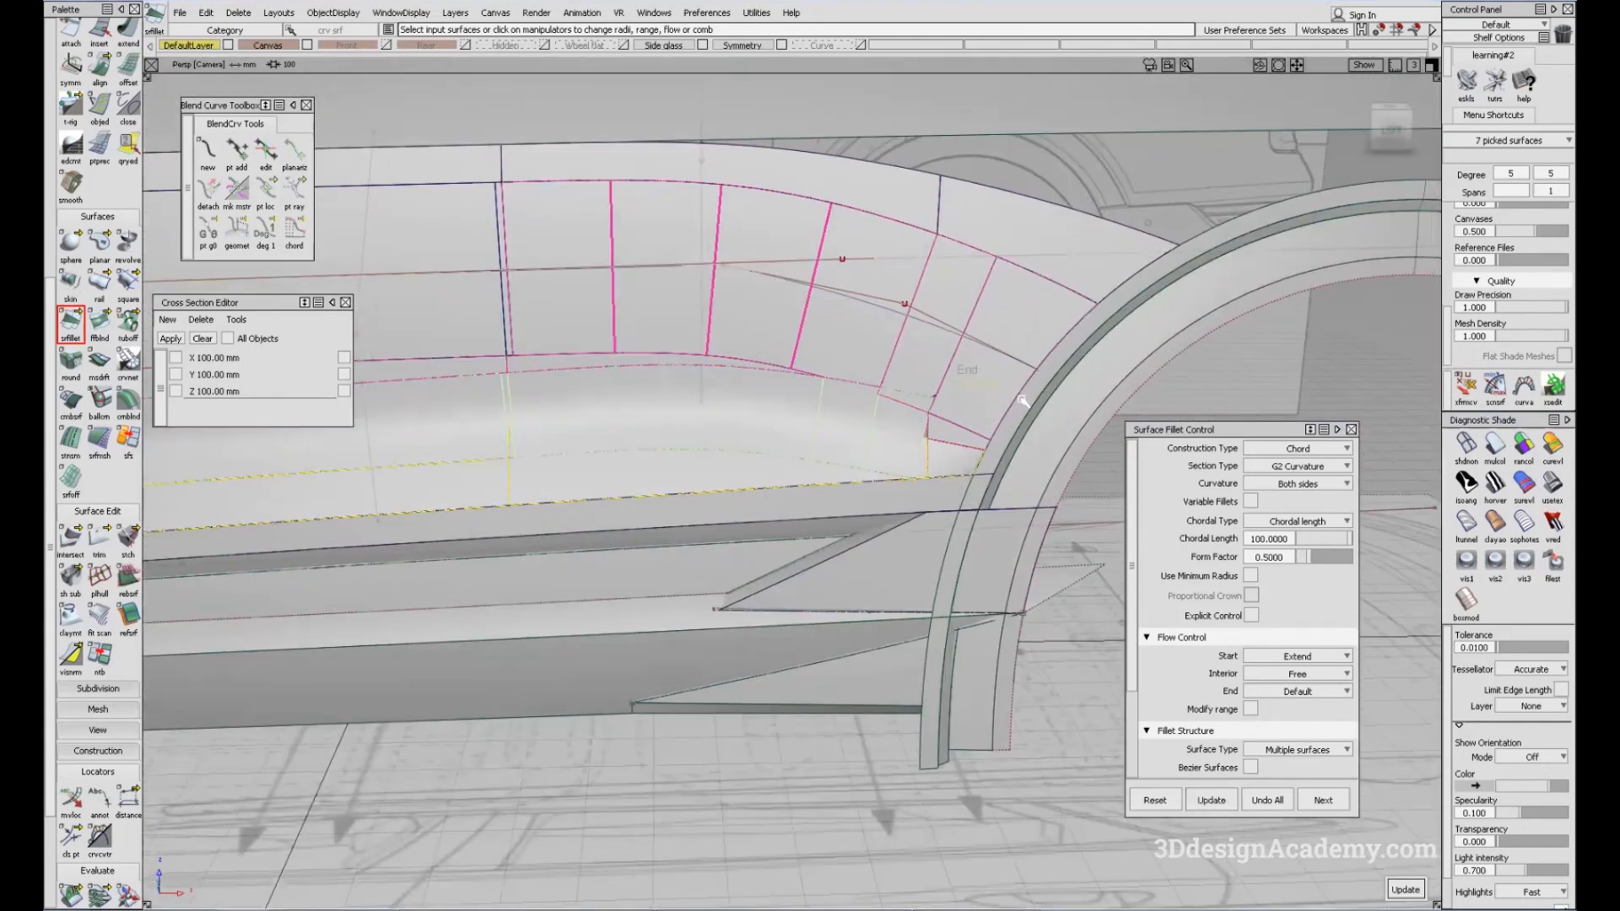
mouse_move(1021, 461)
left_mouse_down("alt+shift")
mouse_move(1030, 542)
mouse_move(991, 471)
left_mouse_up("alt+shift")
right_click_drag(955, 455, 965, 449, "alt+shift")
left_click_drag(964, 449, 985, 421, "alt+shift")
Pick the small surfaces square#4 and square#5 beside the rear wheel arch and hide them
left_click(998, 451)
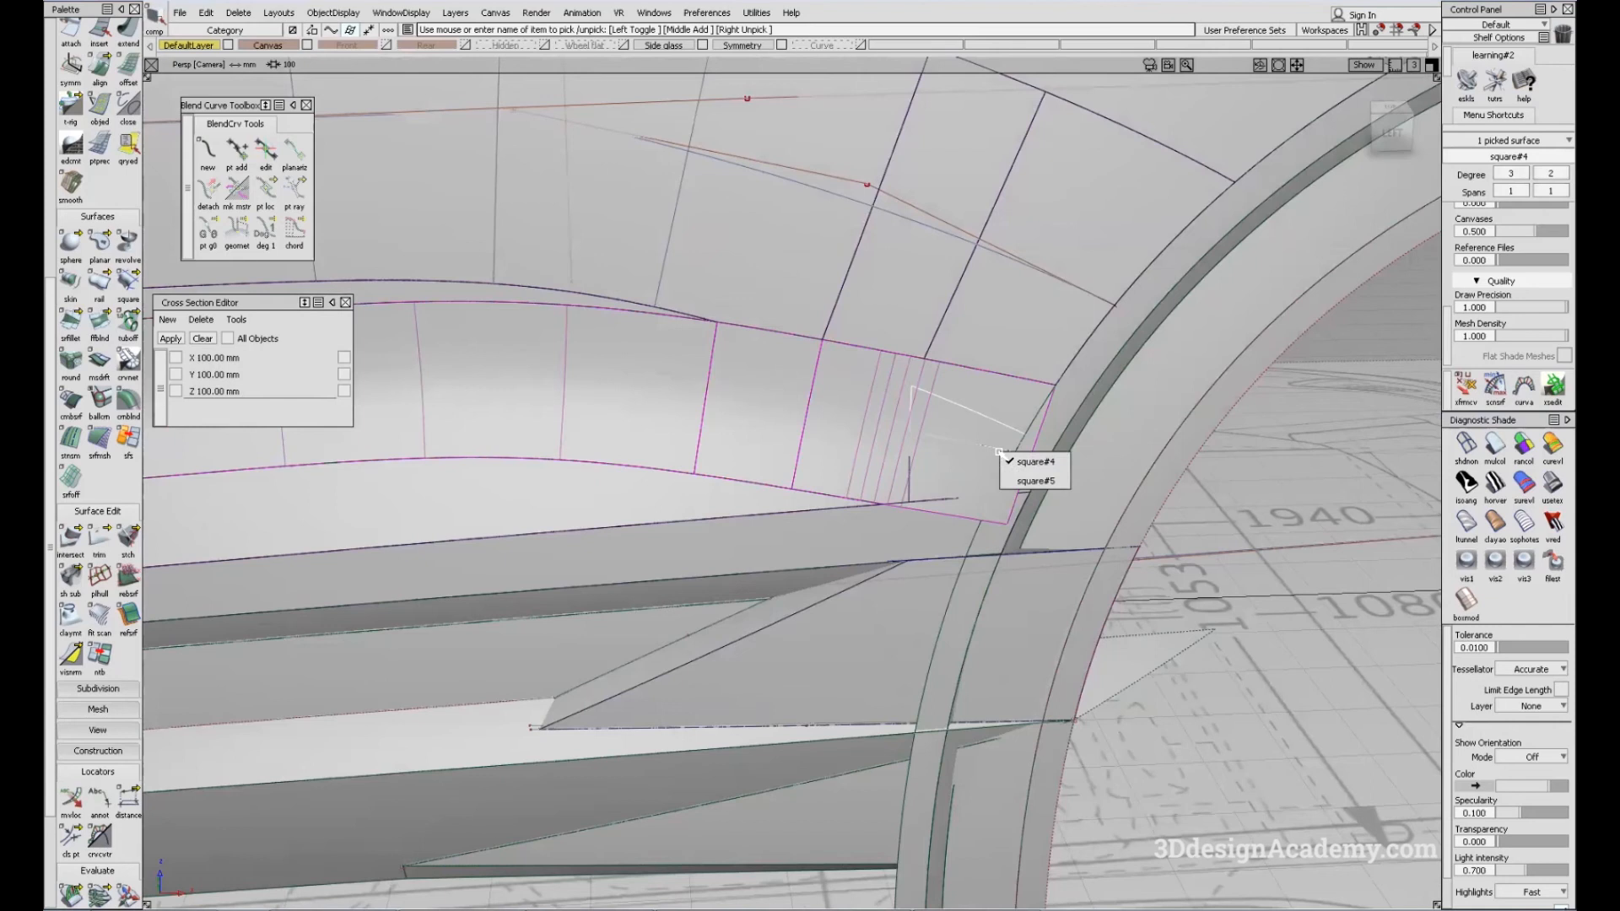
left_click(1036, 479)
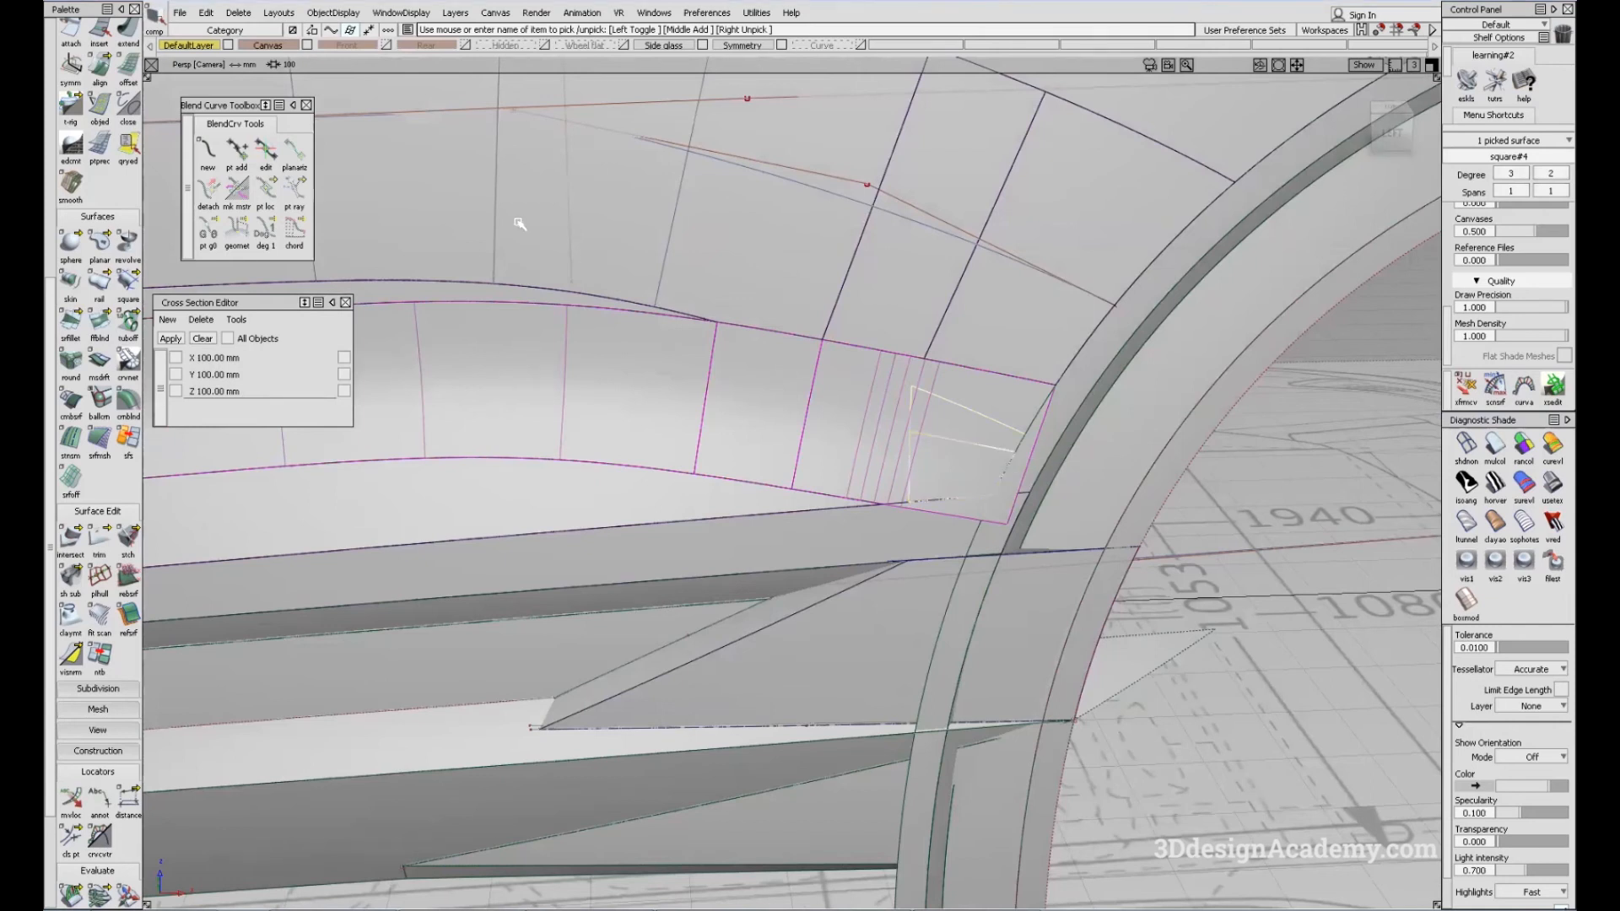
left_click(336, 13)
left_click(329, 71)
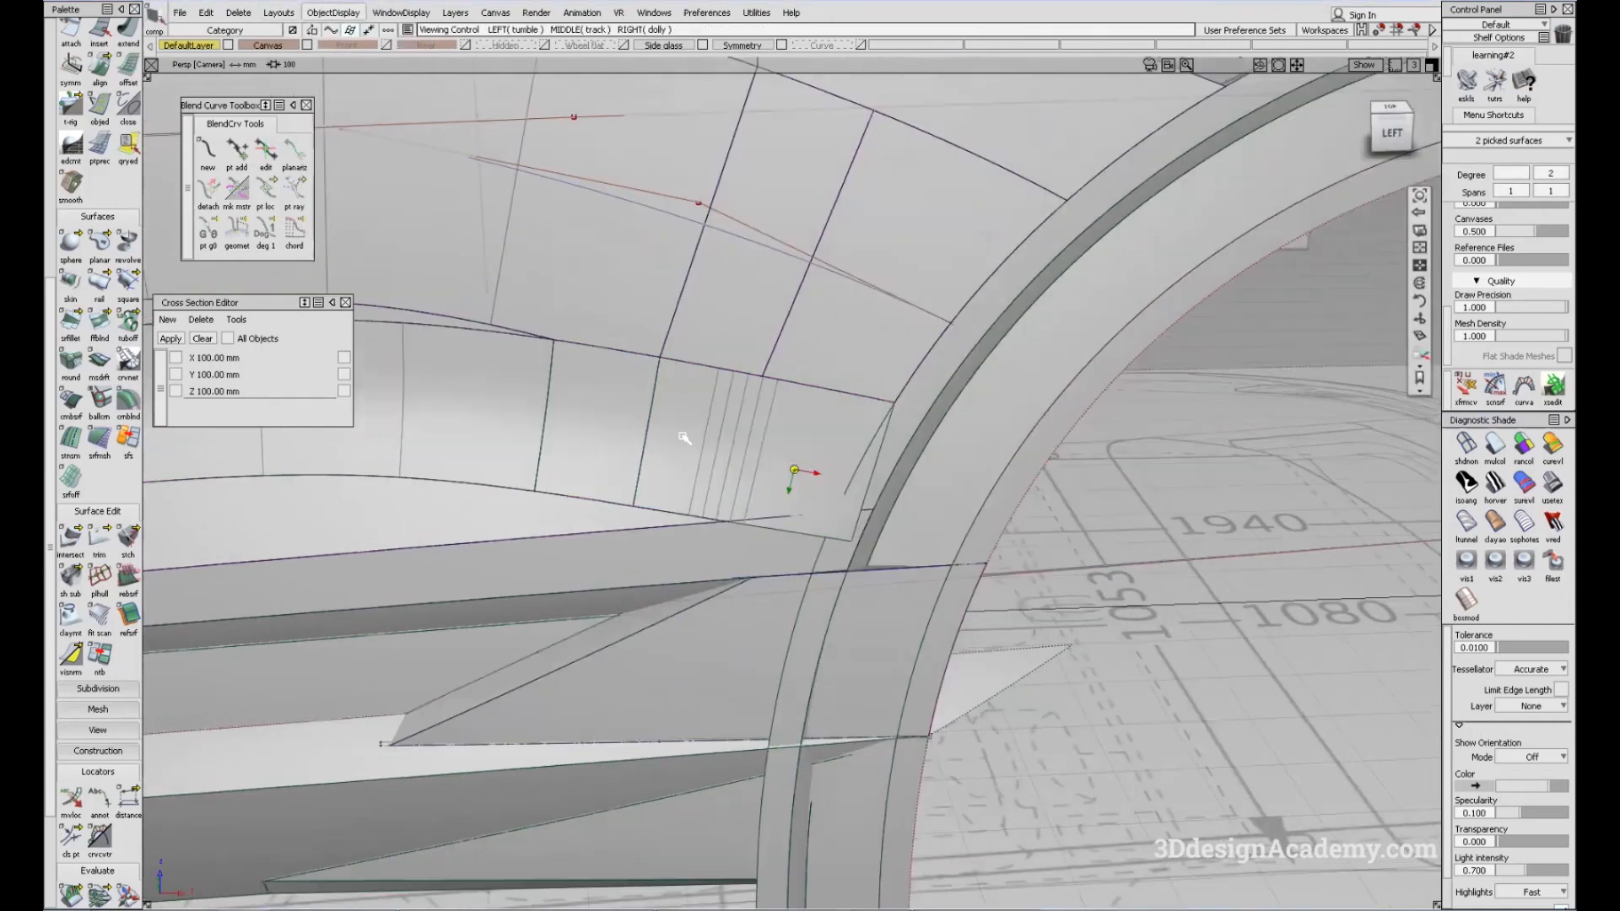
Project the wheel arch edge and the lower side surface edge onto the fillet's rear end surface, along the left view
left_click_drag(72, 548, 108, 536)
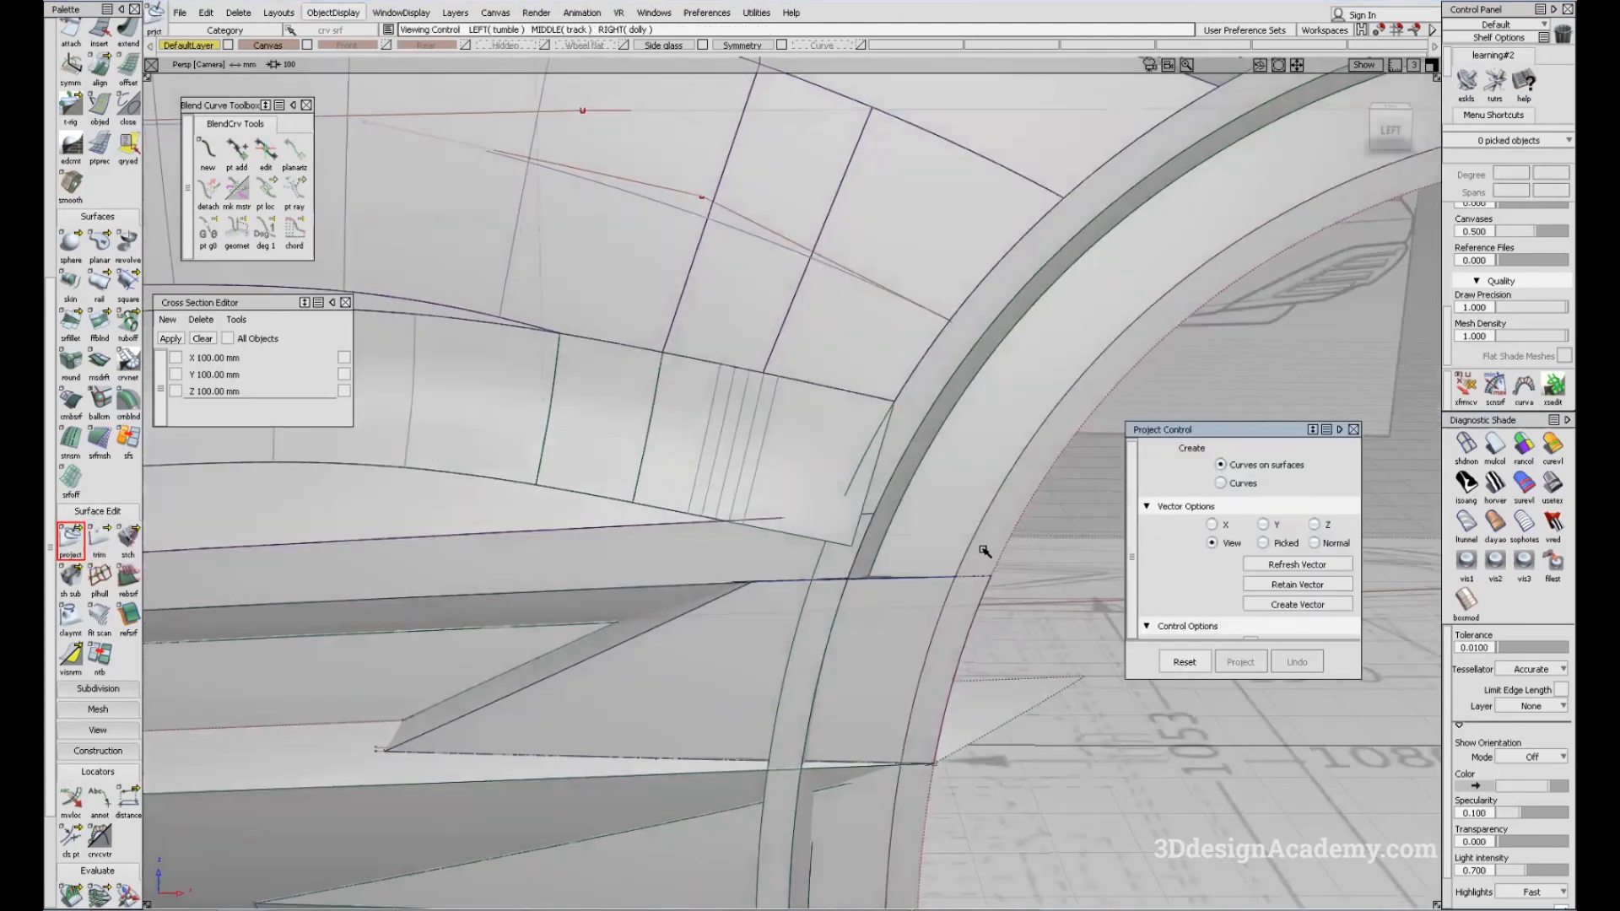
key("F6")
middle_click_drag(959, 515, 727, 608, "alt+shift")
right_click_drag(727, 607, 727, 567, "alt+shift")
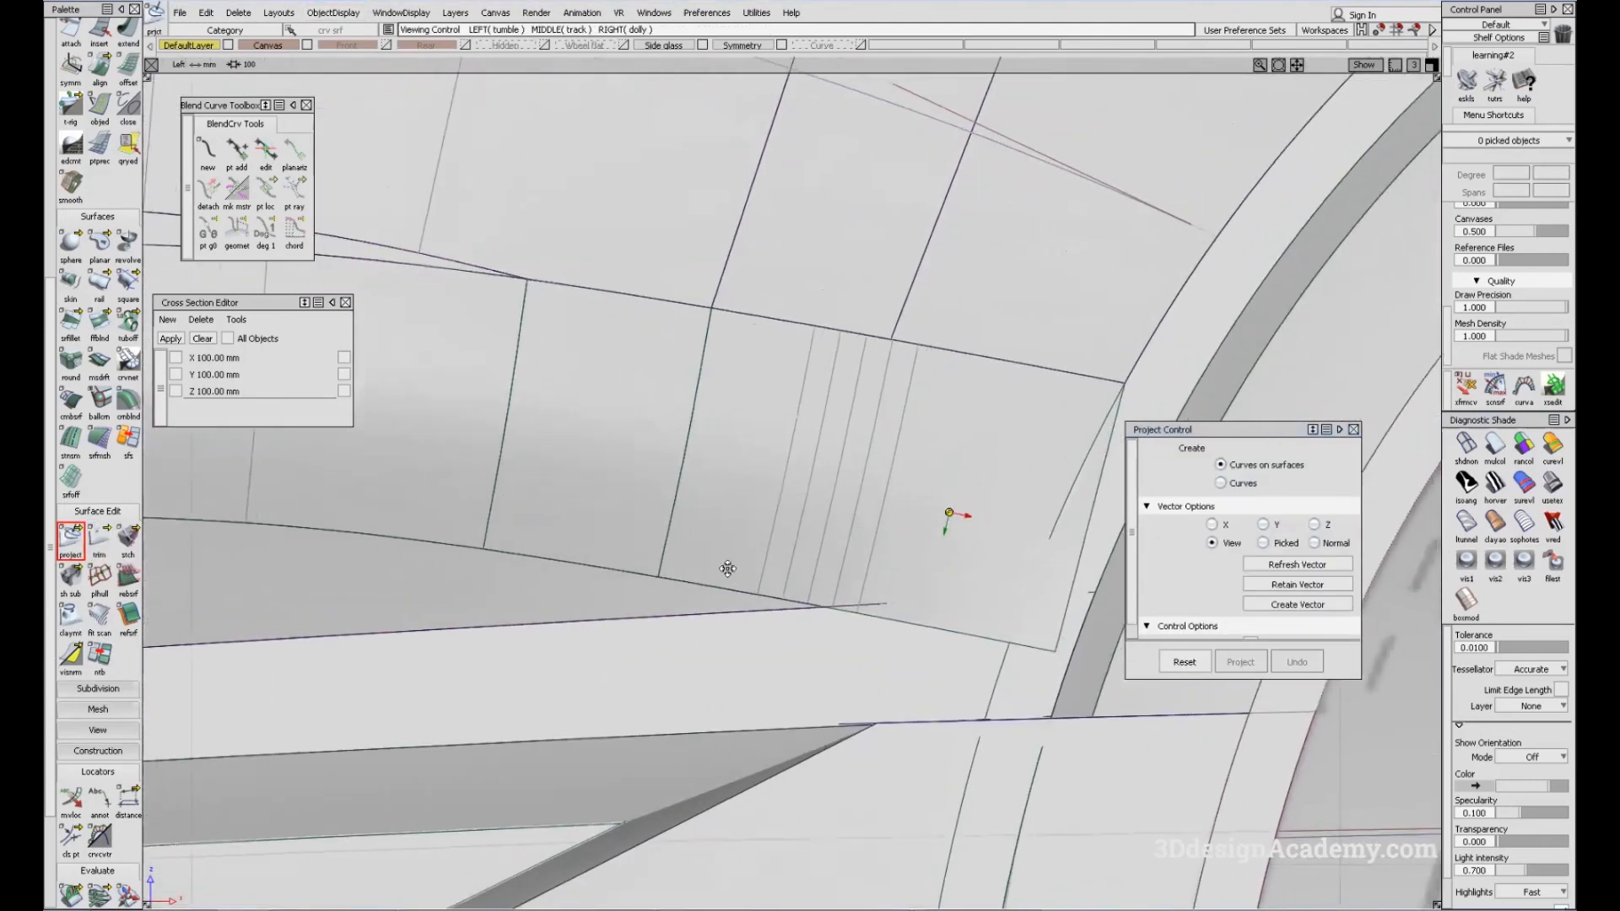
middle_click_drag(727, 568, 552, 590, "alt+shift")
left_click(860, 566)
key("space")
left_click(875, 549)
left_click(707, 632)
key("space")
right_click_drag(771, 533, 757, 742, "alt+shift")
Trim the fillet's rear end surface along the projected curves, keeping the region inside the side body
left_click_drag(671, 643, 48, 638, "ctrl+shift")
left_click(99, 540)
left_click(801, 538)
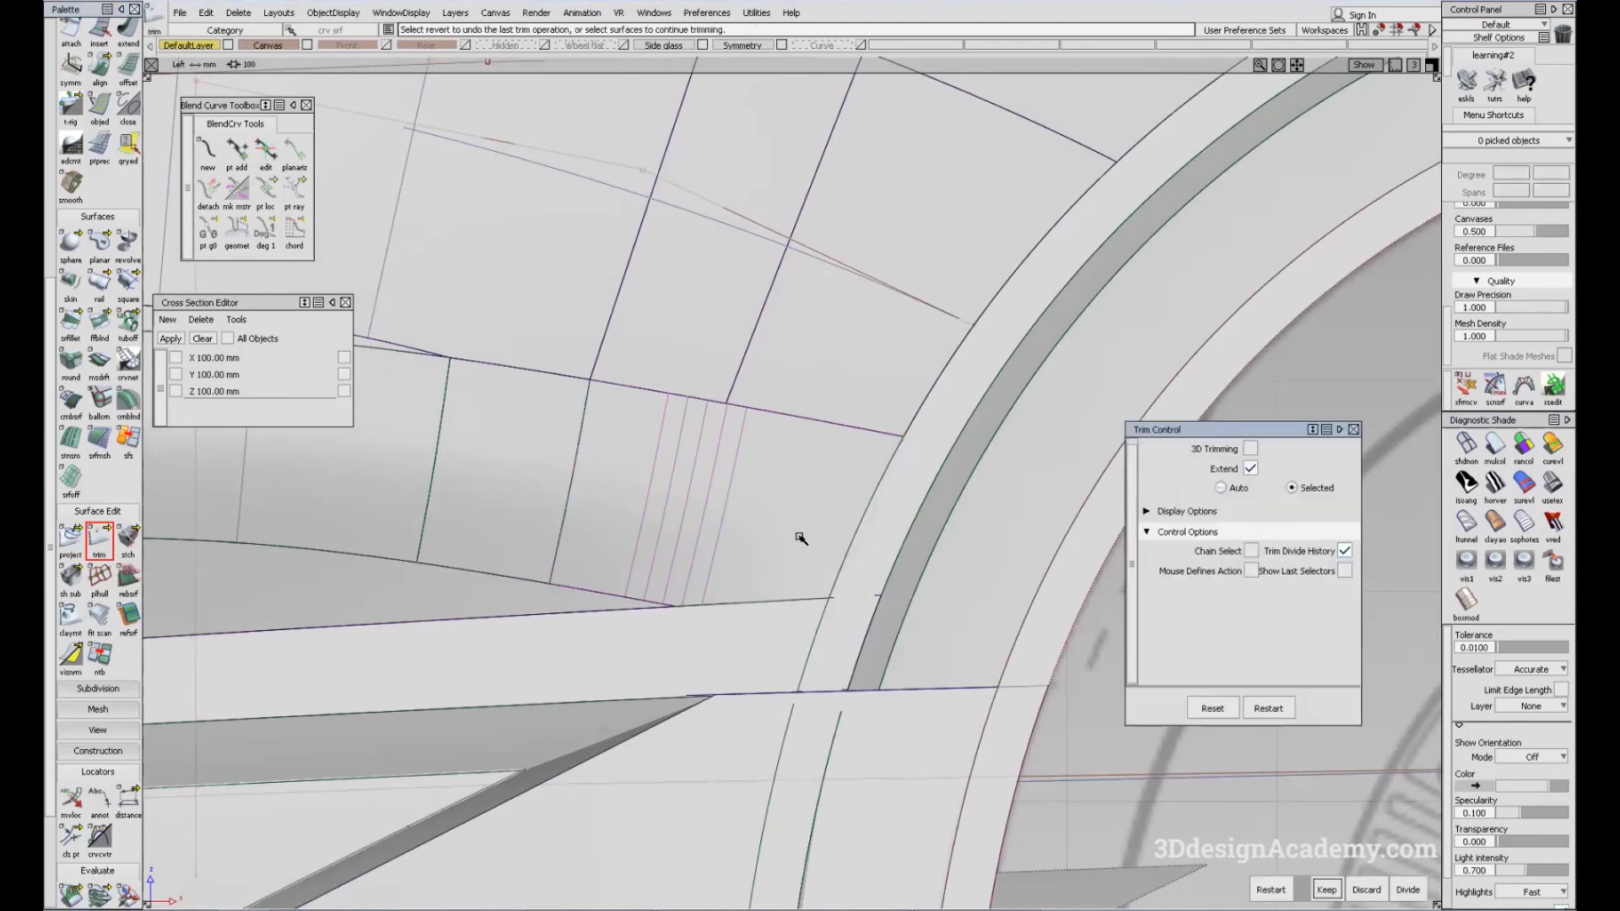
key("space")
key("F8")
left_click(829, 514, "alt+shift")
left_click_drag(810, 498, 608, 531, "alt+shift")
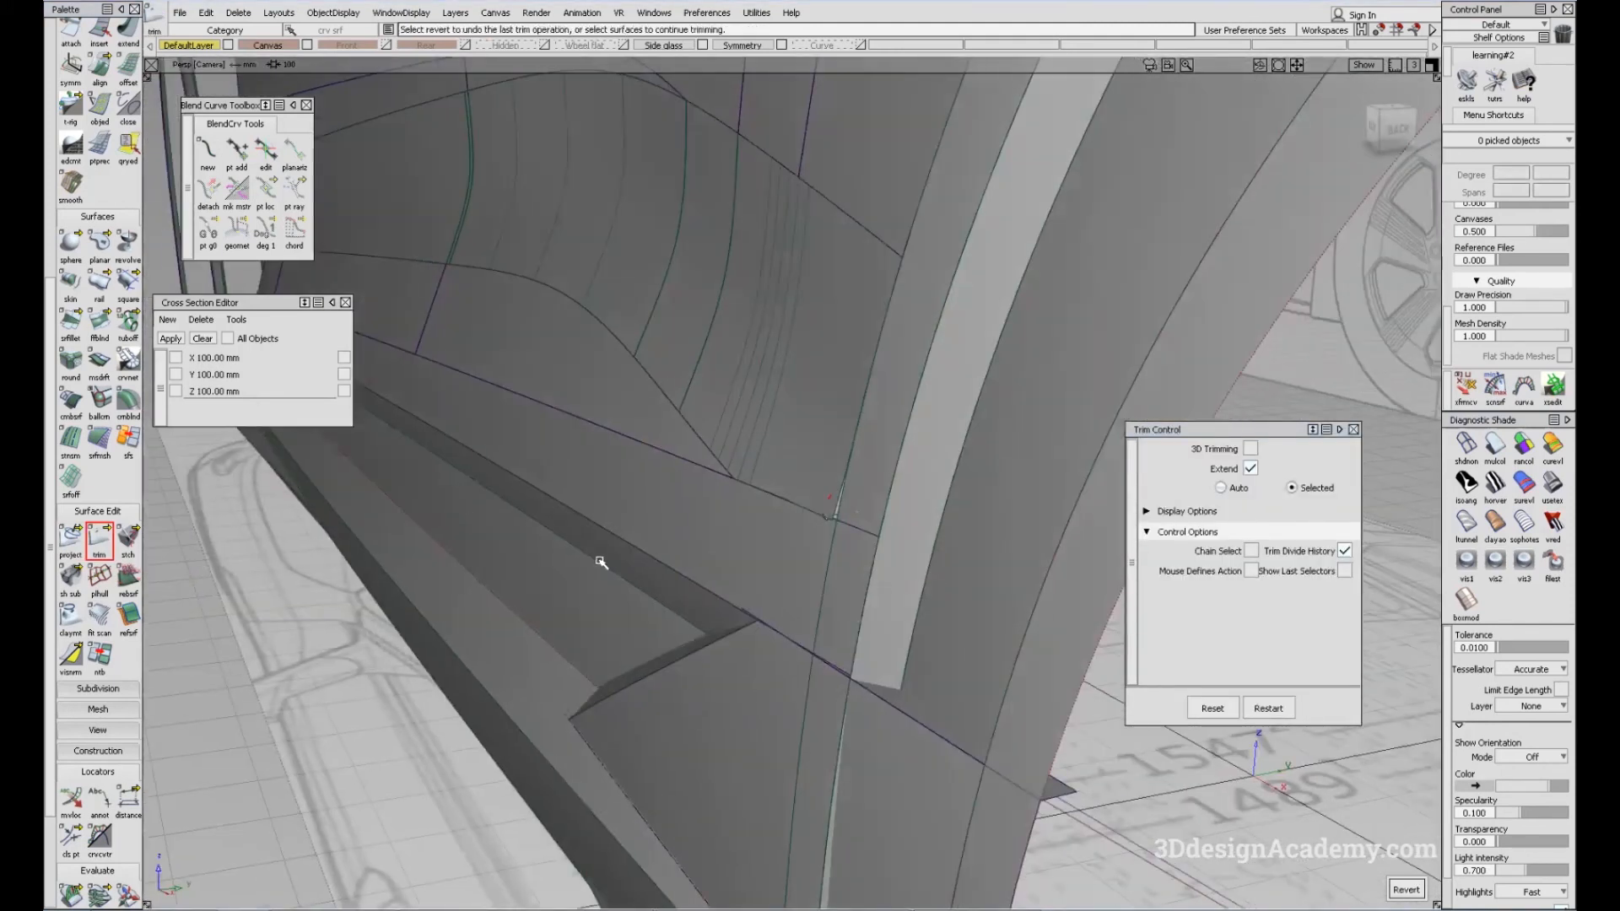
Examine the trimmed rear end of the lower fillet and the whole side body from several angles
left_click_drag(666, 448, 759, 489, "alt+shift")
middle_click_drag(760, 489, 1004, 460, "alt+shift")
right_click_drag(1004, 460, 884, 519, "alt+shift")
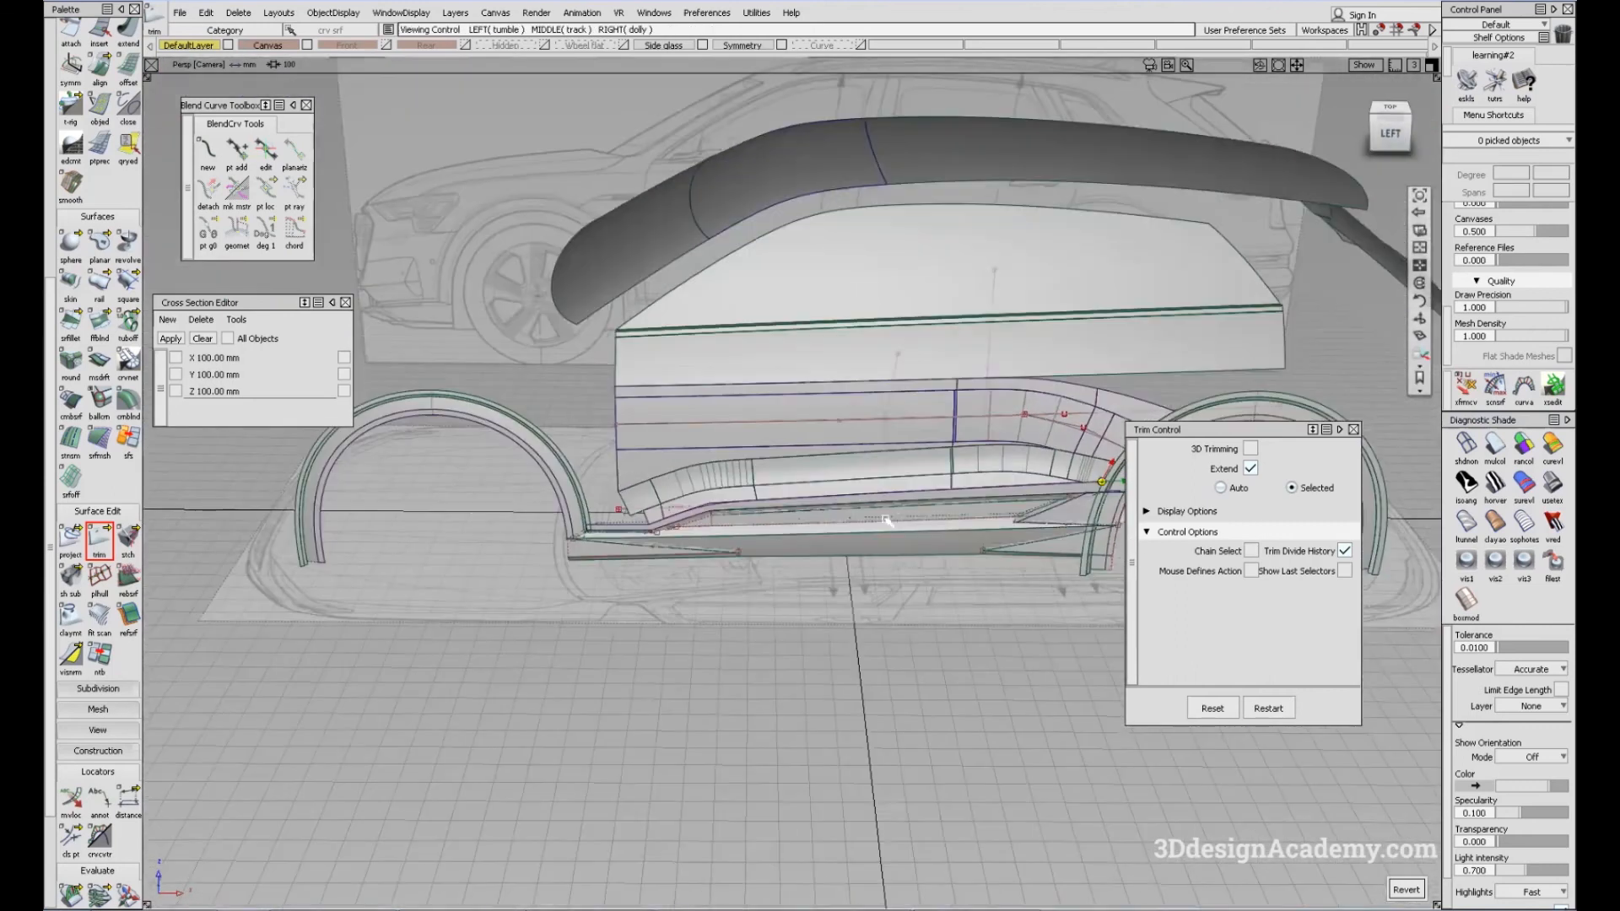
left_click_drag(884, 519, 946, 628, "alt+shift")
key("alt+m")
mouse_move(838, 503)
left_mouse_down("alt+shift")
mouse_move(835, 384)
mouse_move(860, 474)
mouse_move(836, 499)
mouse_move(849, 491)
mouse_move(802, 507)
mouse_move(777, 442)
mouse_move(763, 535)
mouse_move(669, 584)
left_mouse_up("alt+shift")
left_click(864, 471, "alt+shift")
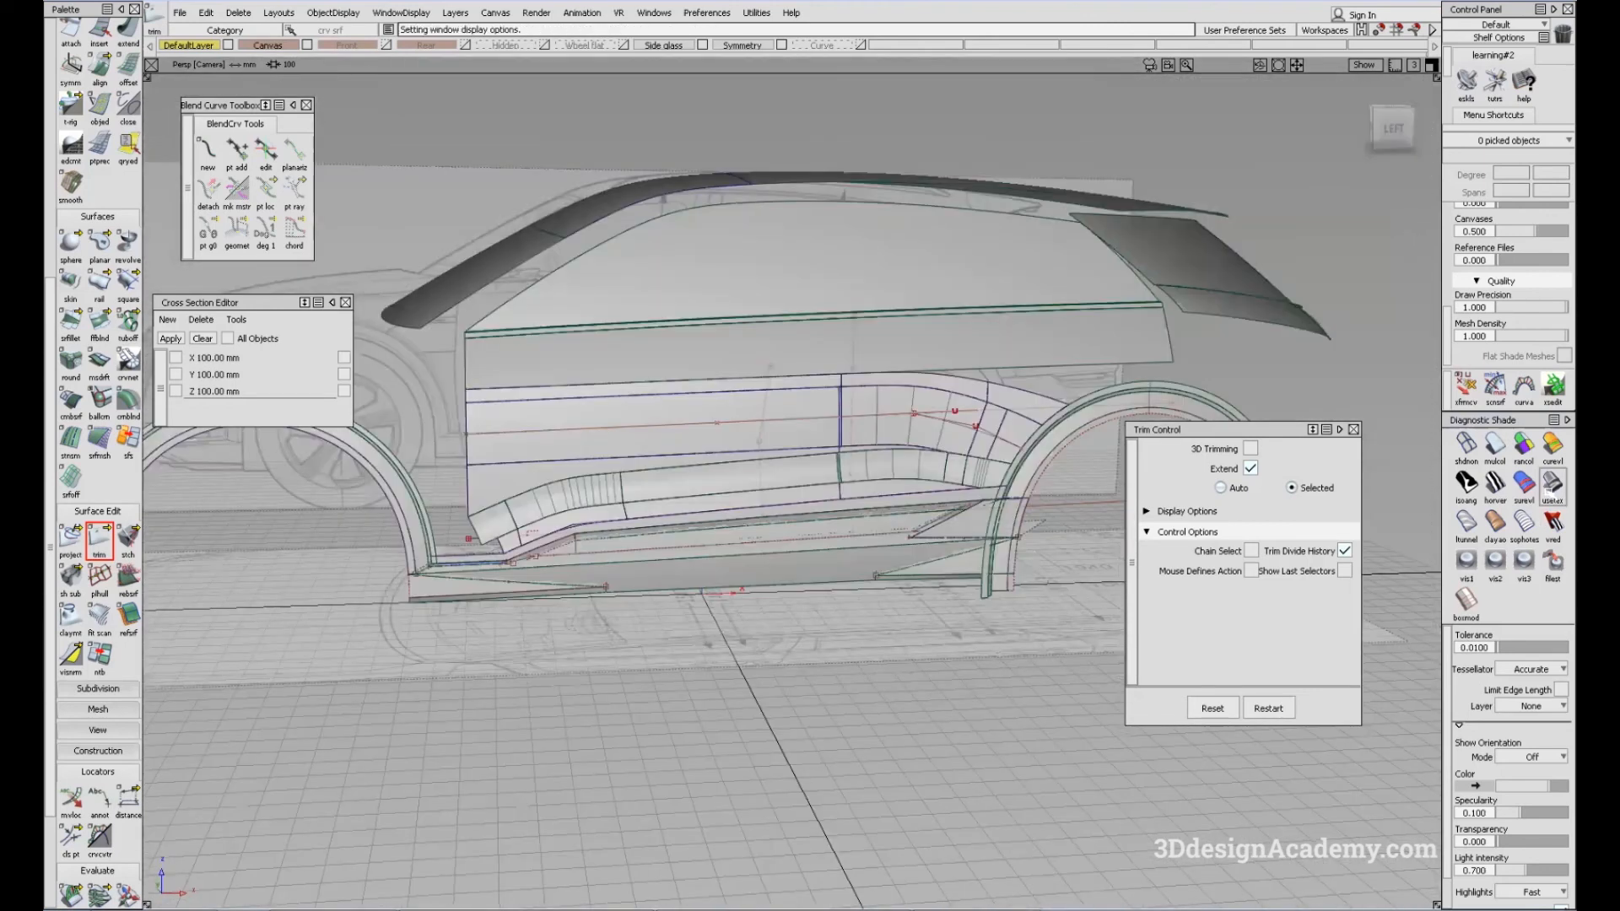
Shade the model with the Showroom reflection map and examine the highlights along the lower fillet up to the rear wheel arch
left_click(1552, 484)
left_click_drag(831, 574, 931, 673, "alt+shift")
left_click_drag(773, 584, 821, 479, "alt+shift")
key("shift+alt")
mouse_move(821, 479)
right_mouse_down("alt+shift")
mouse_move(869, 498)
mouse_move(690, 359)
right_mouse_up("alt+shift")
mouse_move(725, 471)
right_mouse_down("alt+shift")
mouse_move(789, 515)
mouse_move(722, 439)
right_mouse_up("alt+shift")
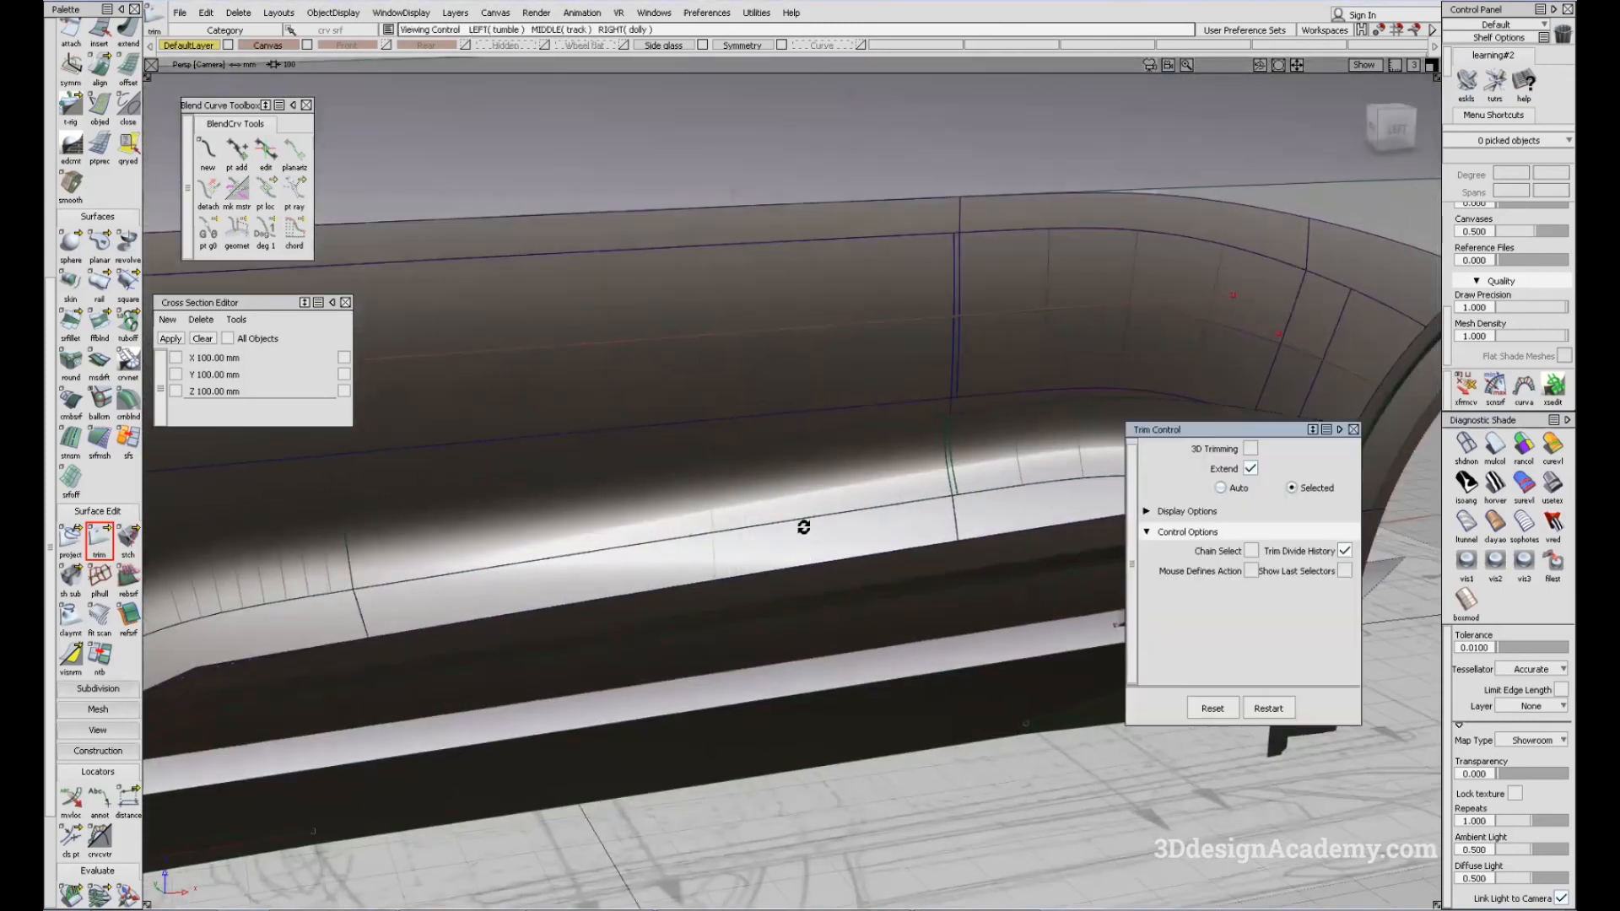
left_click_drag(803, 524, 885, 493, "alt+shift")
left_click(1394, 127)
right_click_drag(769, 569, 553, 526, "alt+shift")
middle_click_drag(553, 526, 737, 632, "alt+shift")
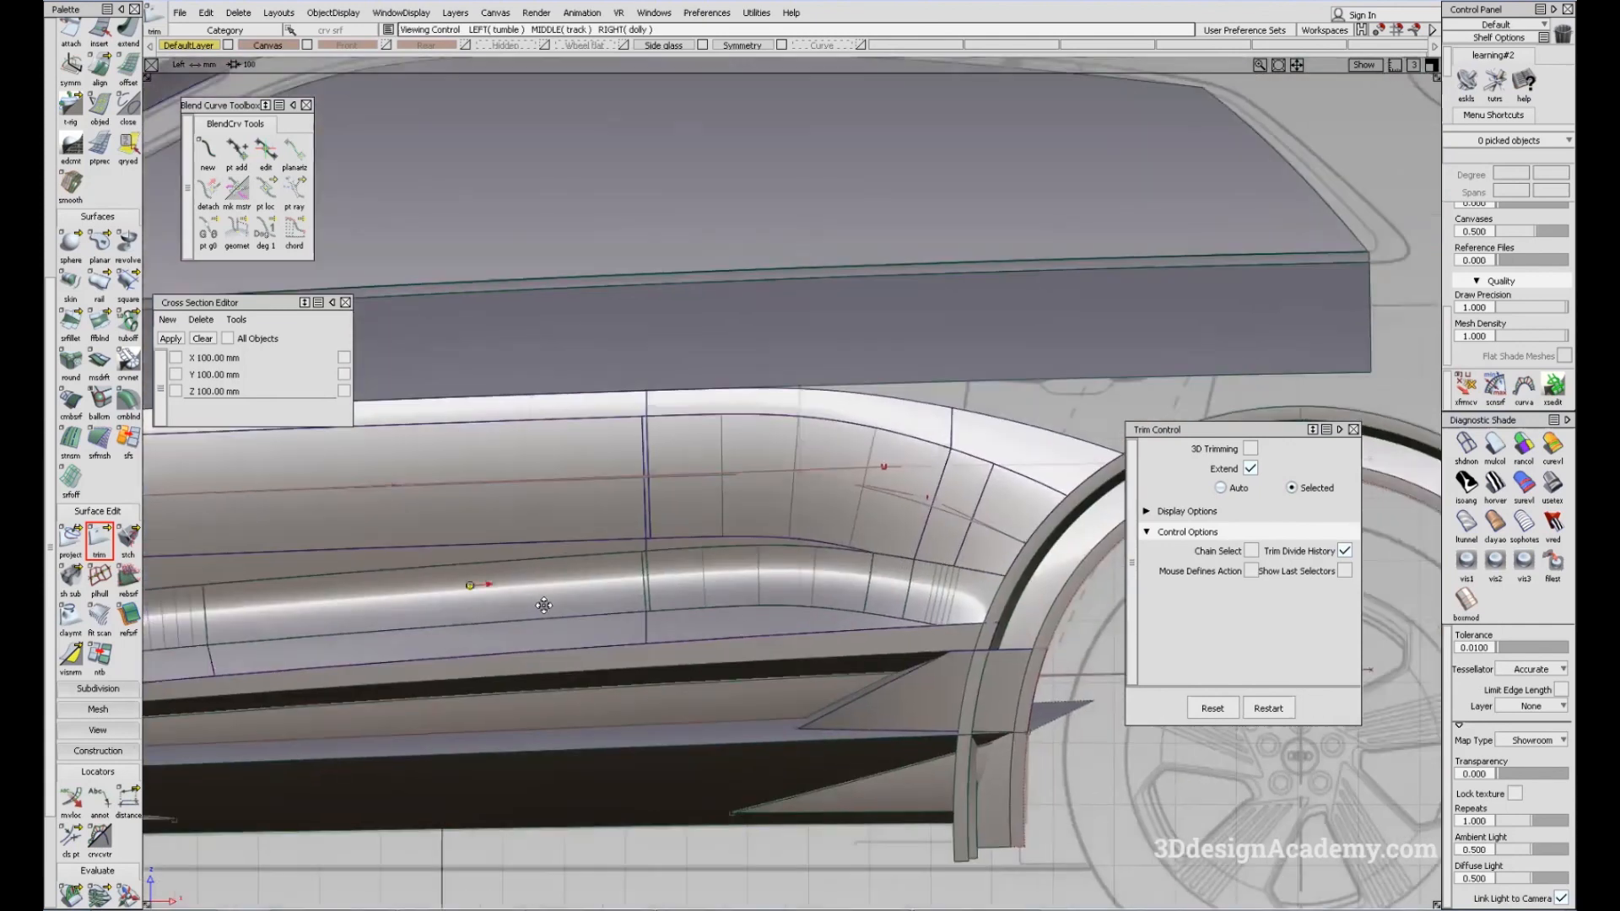
middle_click_drag(544, 605, 822, 600, "alt+shift")
left_click_drag(807, 620, 826, 707, "ctrl+shift")
mouse_move(849, 464)
left_mouse_down("ctrl+shift")
mouse_move(804, 422)
mouse_move(879, 621)
left_mouse_up("ctrl+shift")
left_click(70, 544)
left_click(752, 540)
key("space")
left_click_drag(835, 647, 747, 524, "ctrl+shift")
Show the side body from a rear three-quarter angle and place the zoomed-in reference photo A1811317_large in Windows Photo Viewer below it
key("F8")
left_click_drag(886, 507, 810, 460, "alt+shift")
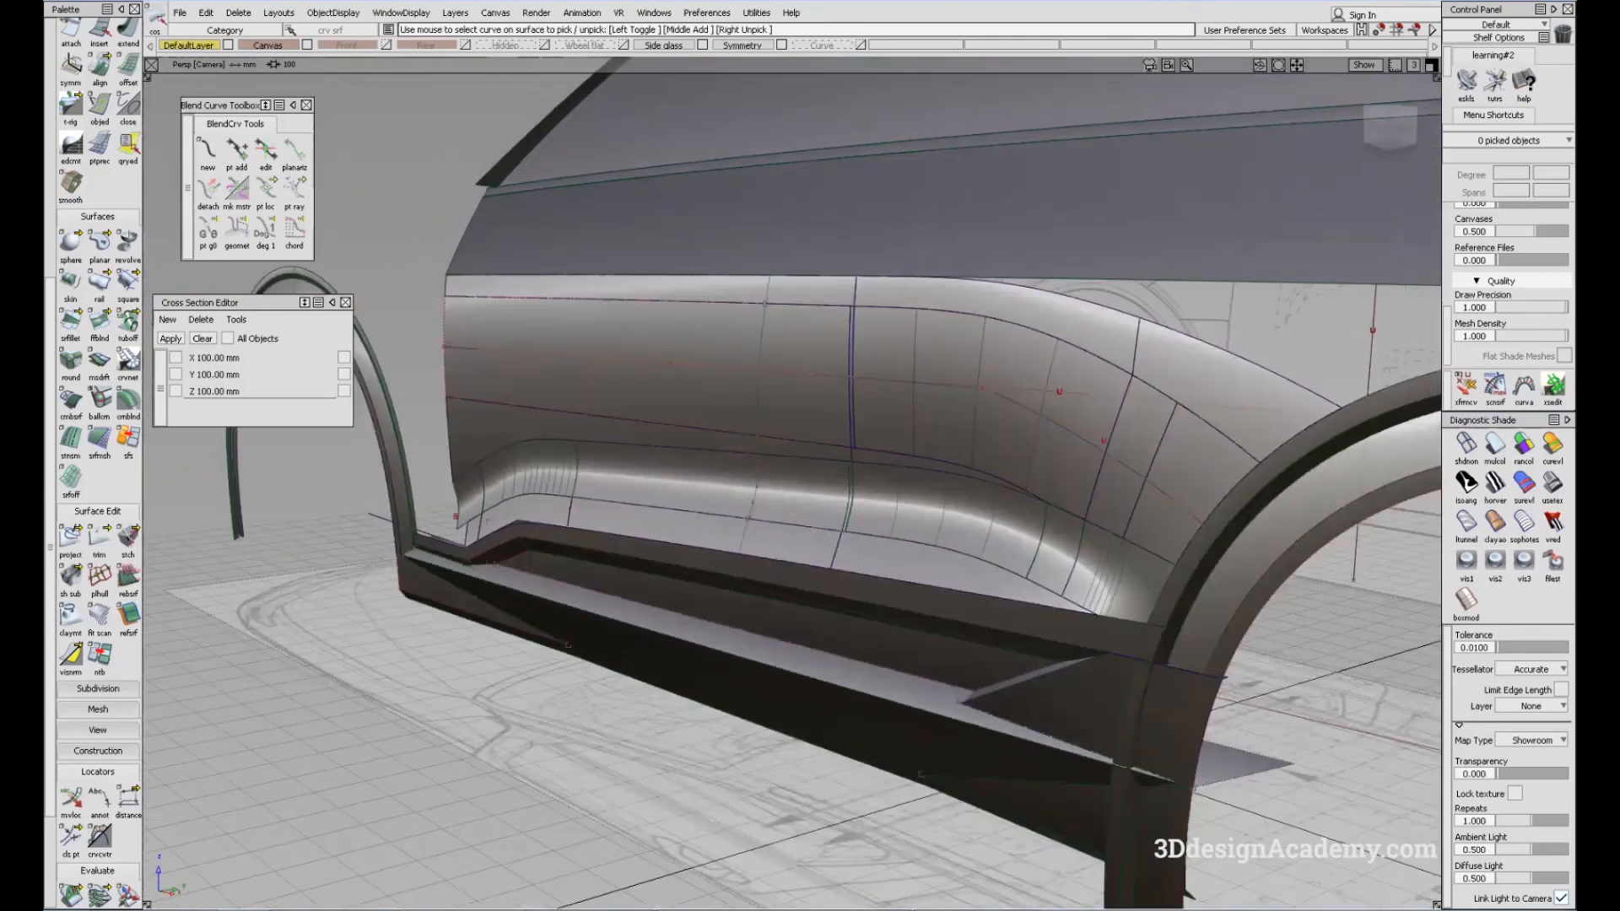
key("alt+Tab")
key("Right")
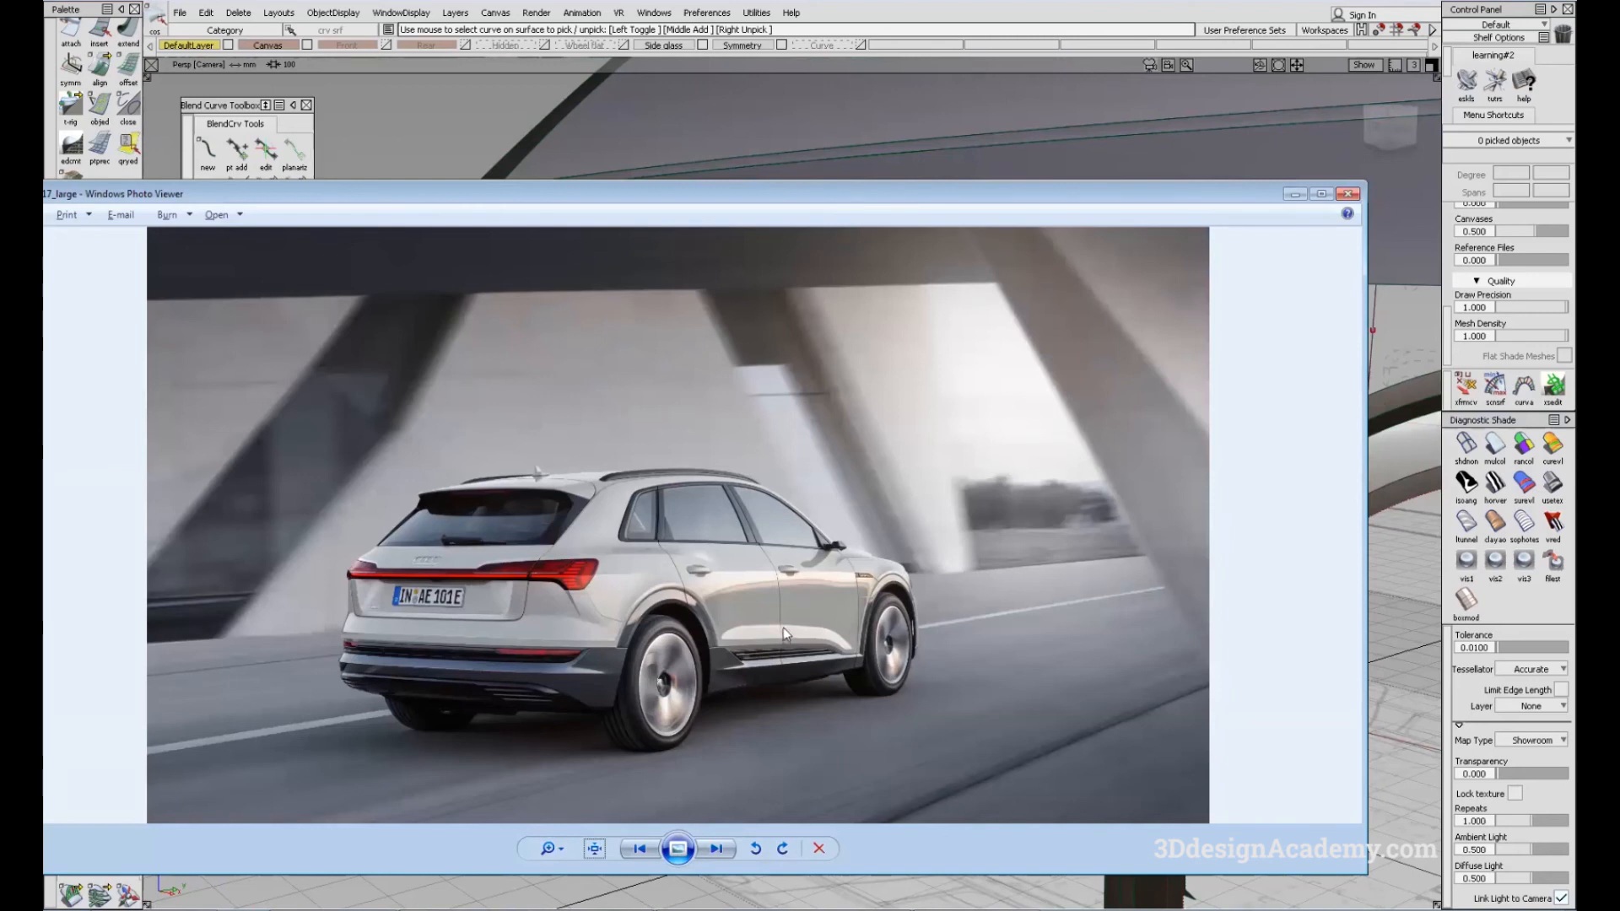
scroll(785, 629, "up", 3)
left_click_drag(948, 660, 789, 510)
left_click_drag(1001, 742, 824, 600)
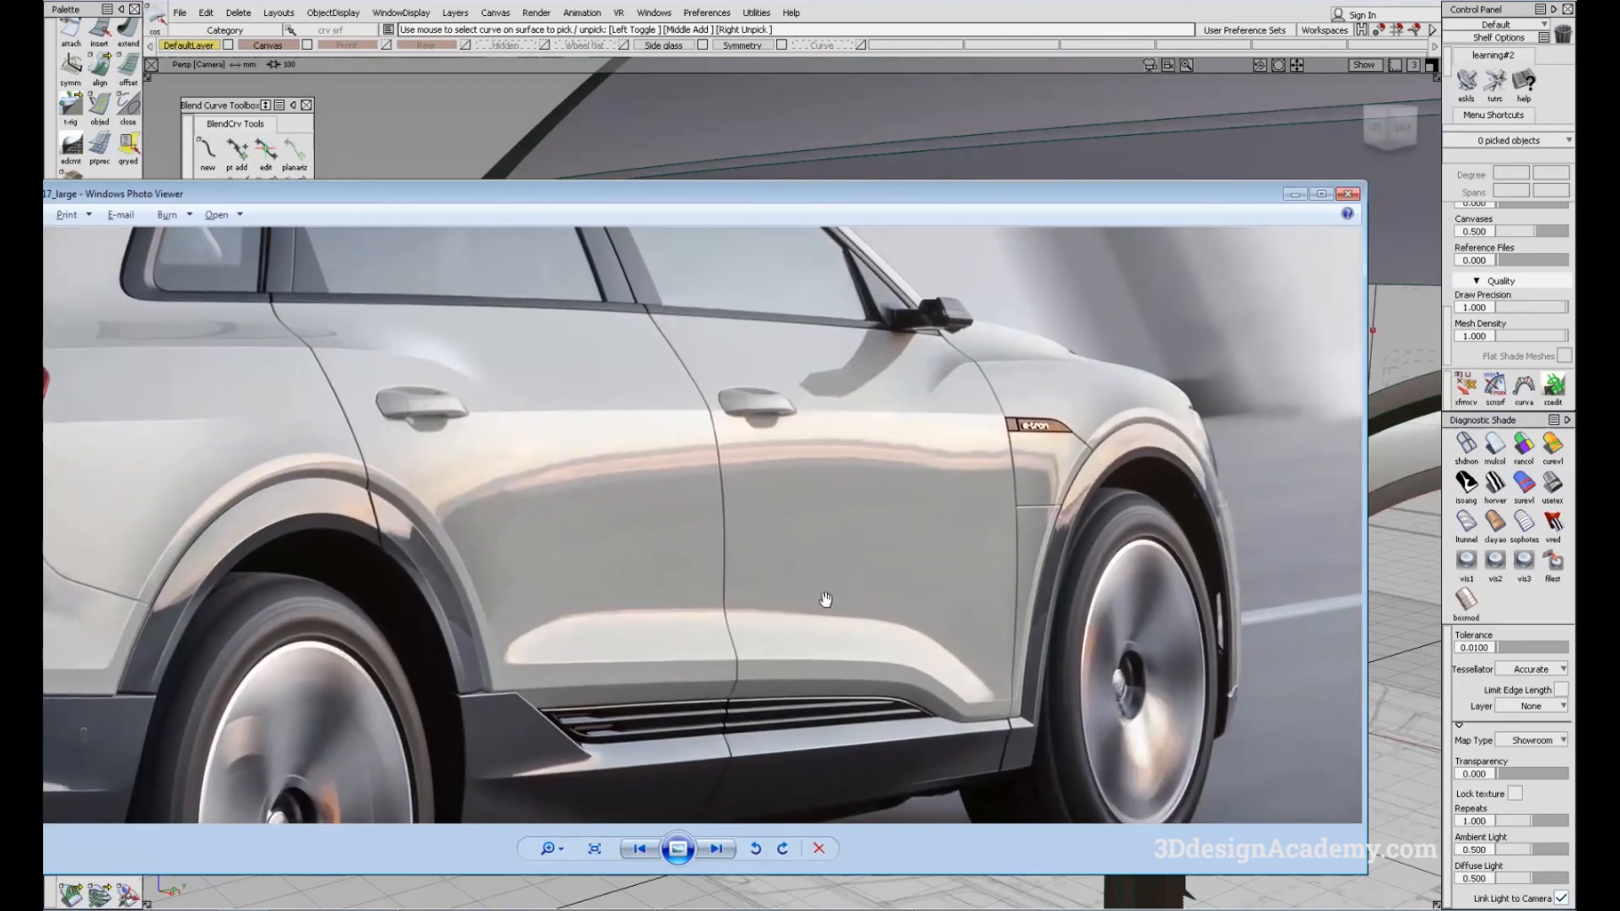
scroll(791, 598, "down", 1)
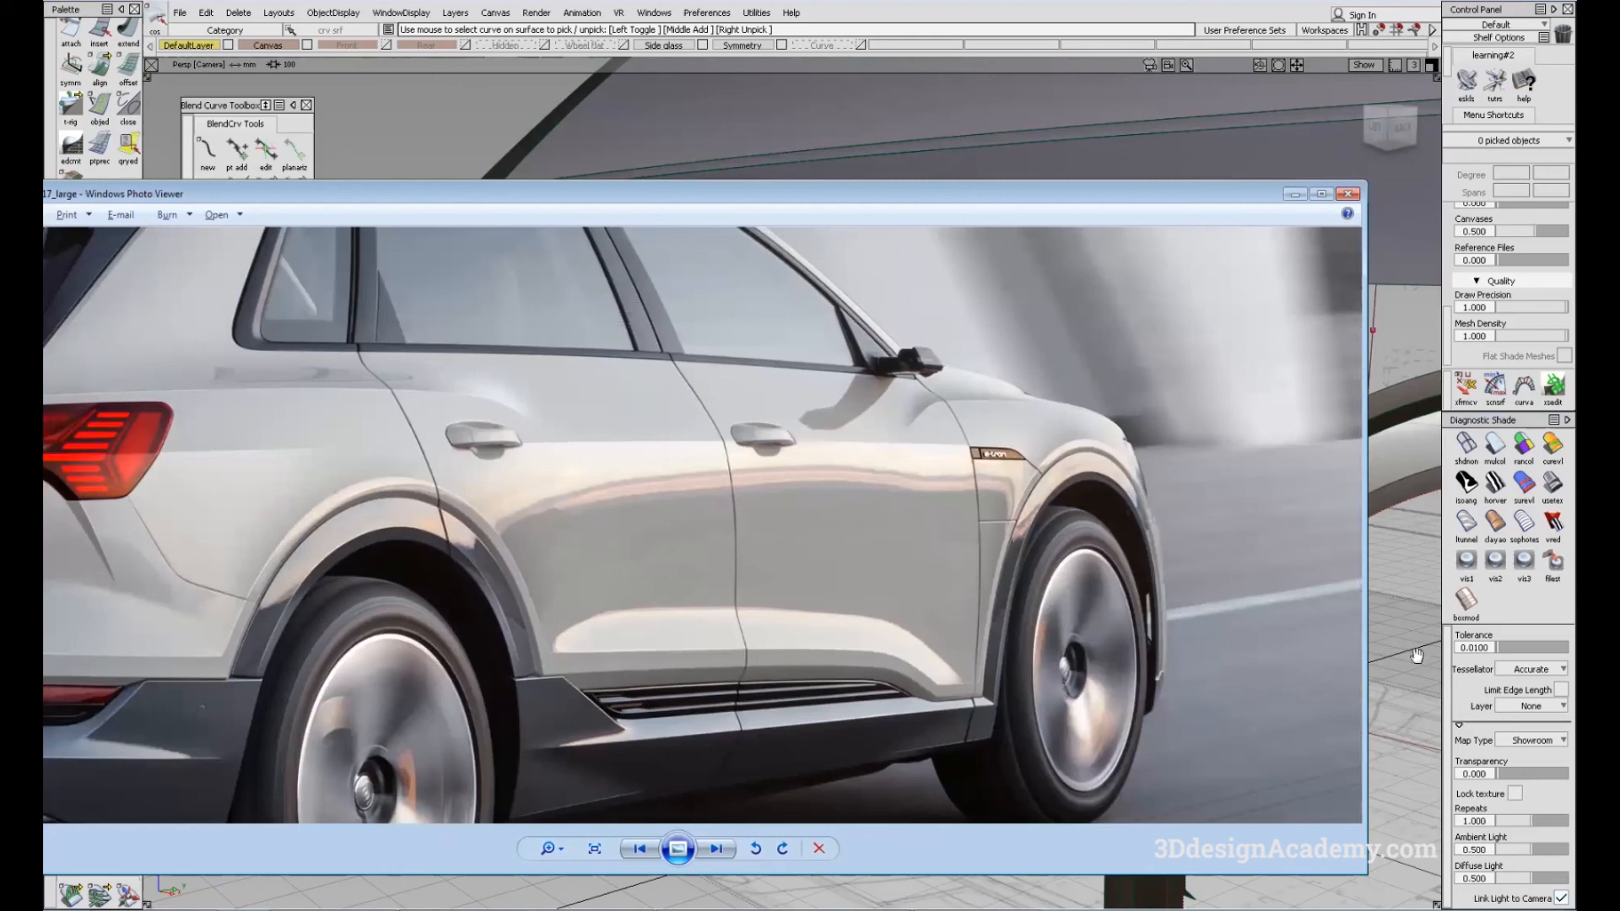
left_click_drag(1105, 207, 1081, 460)
left_click_drag(912, 772, 864, 595)
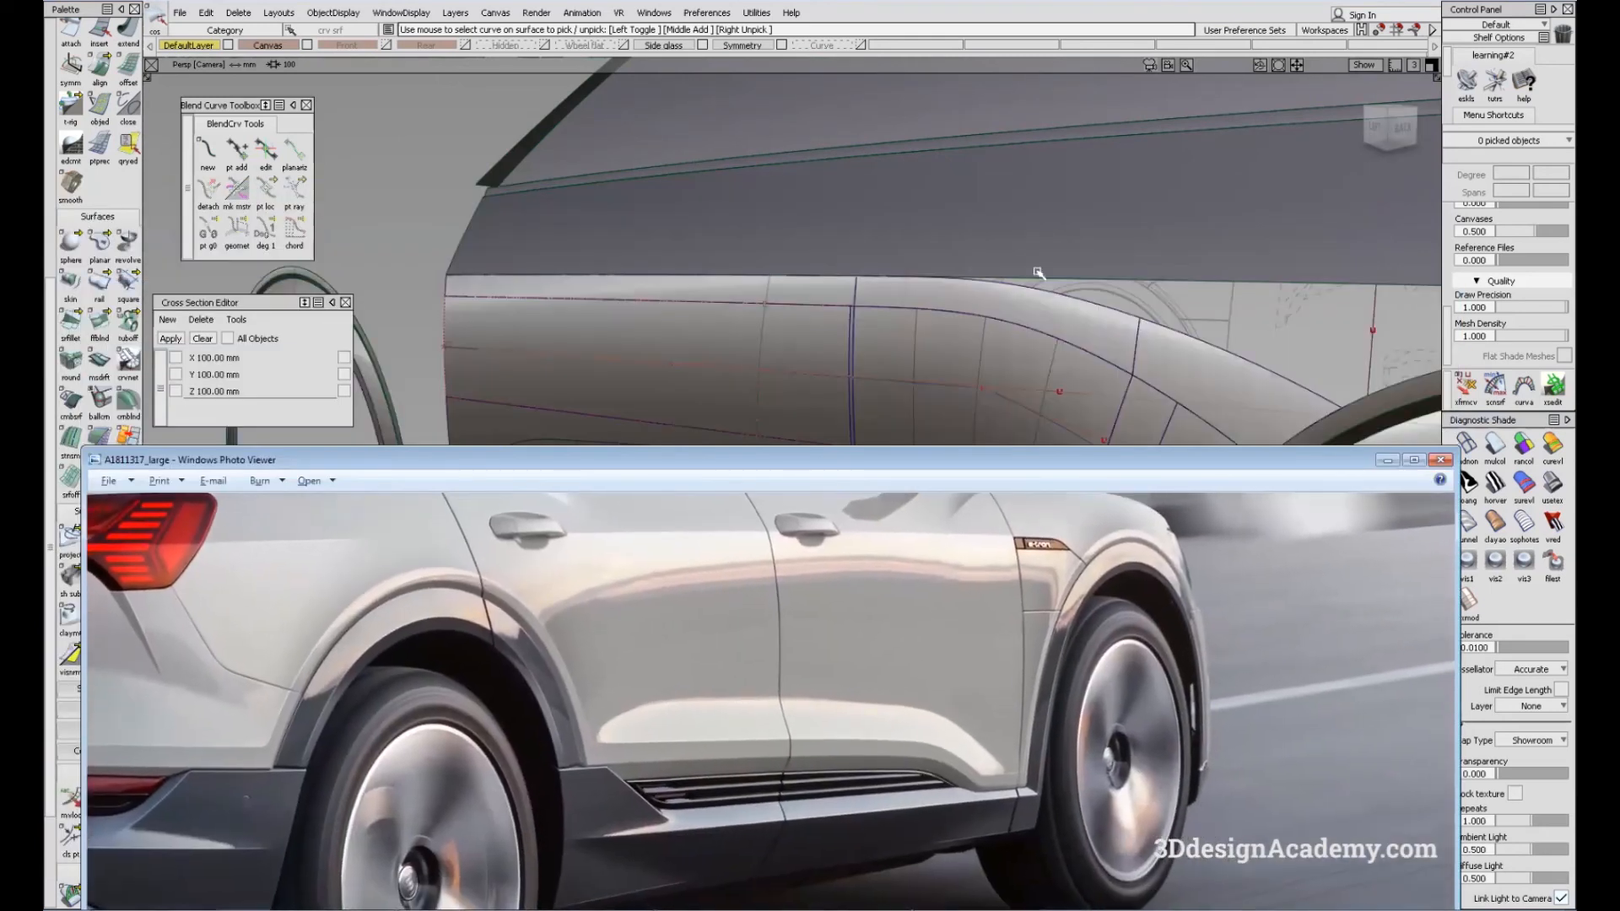
Match the model's viewing angle to the reference photo and compare the highlights on the side body with the photographed doors
left_click(1039, 272)
left_click_drag(914, 448, 853, 420, "alt+shift")
middle_click_drag(852, 419, 791, 458, "alt+shift")
left_click_drag(791, 458, 776, 496, "alt+shift")
key("alt+Tab")
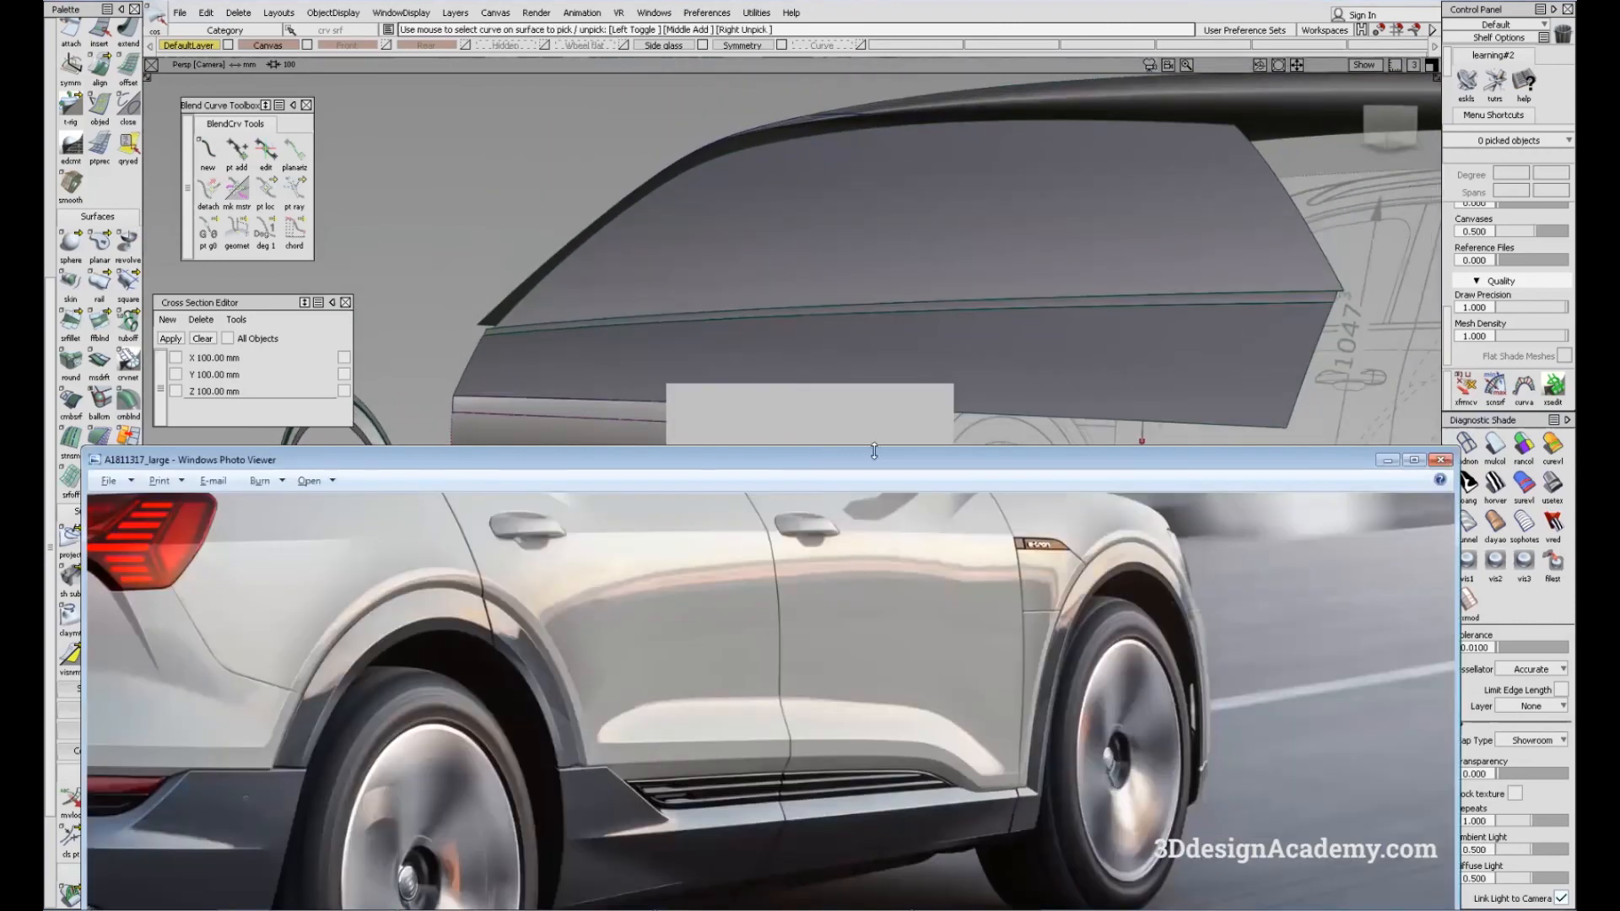
key("alt+Tab")
key("alt+Tab")
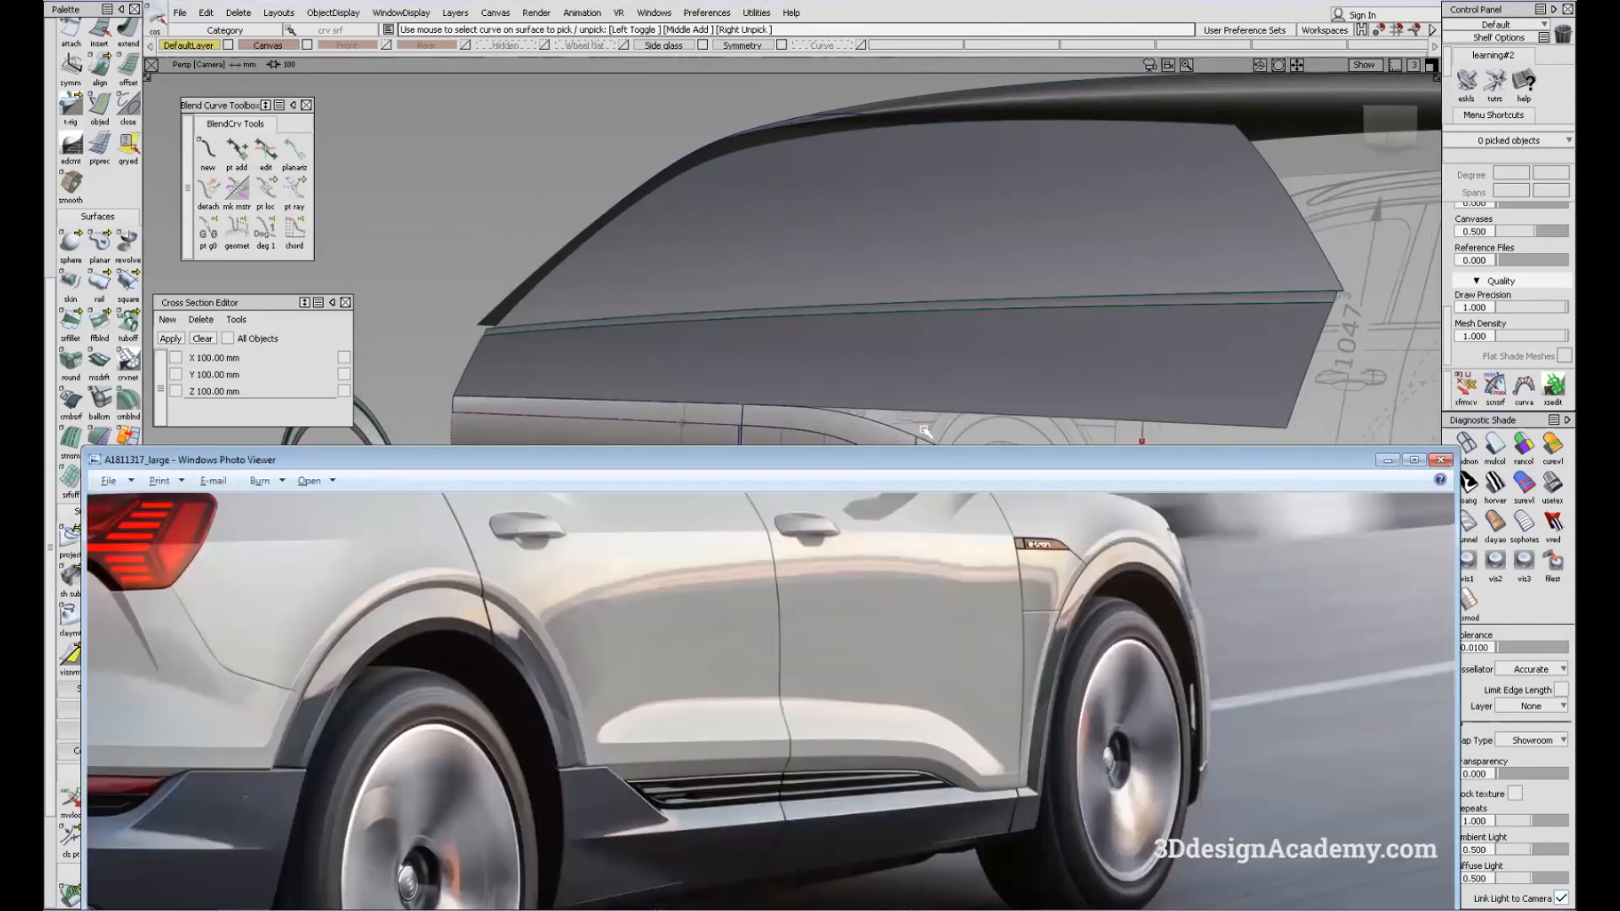
key("alt+Tab")
Examine the side body's reflections from behind the rear wheel arch and return the model to multi-color shading
left_click_drag(857, 388, 835, 358, "alt+shift")
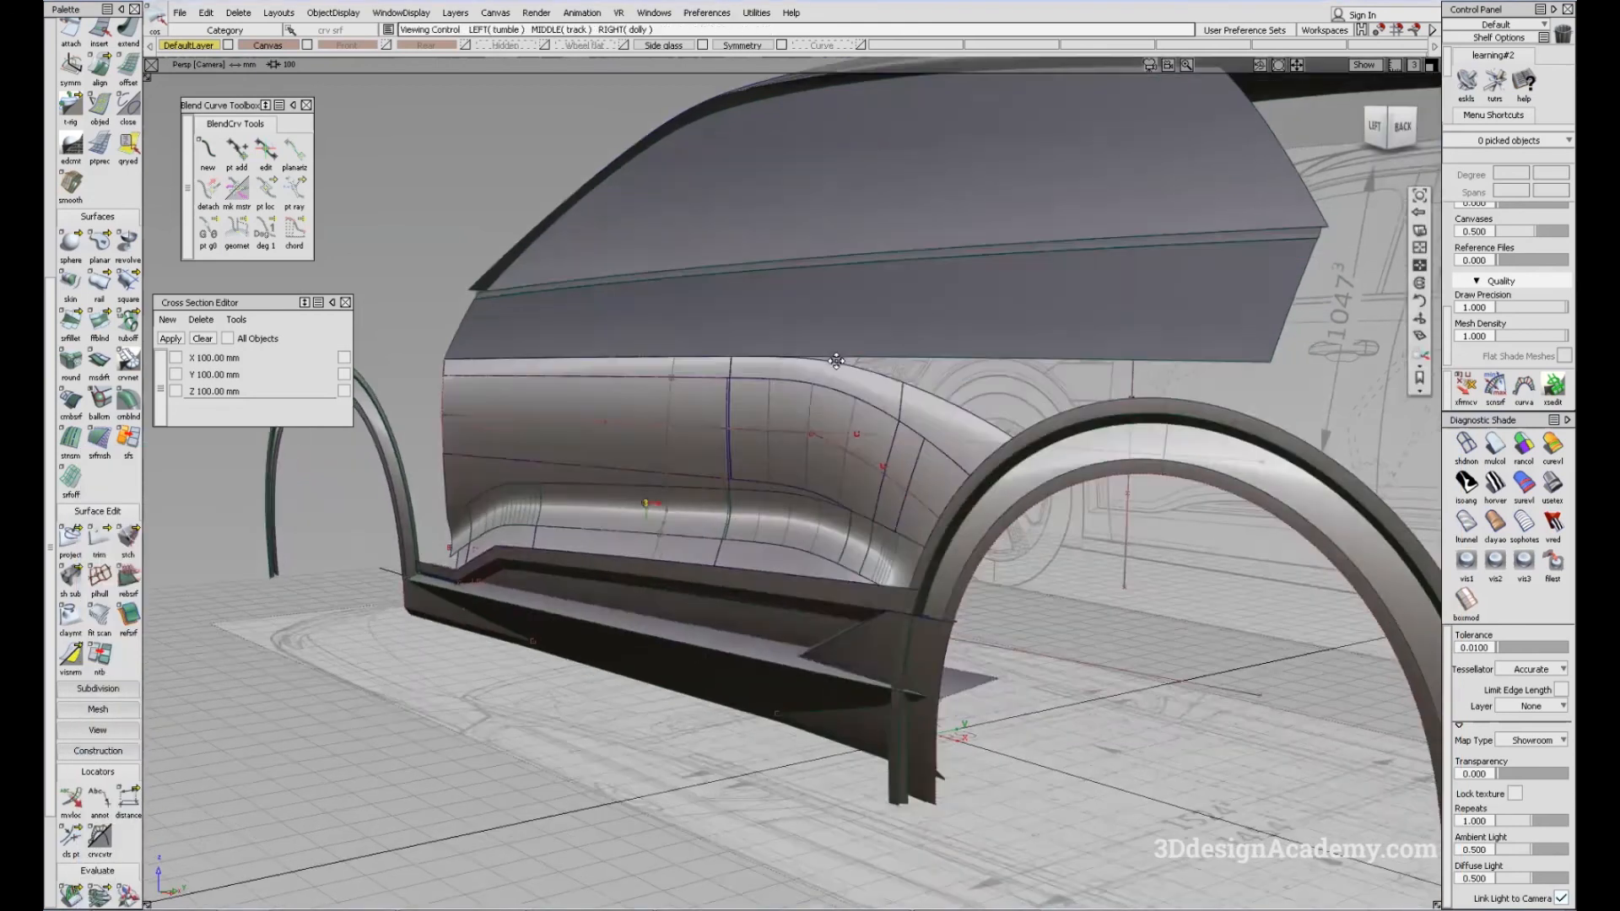
middle_click_drag(836, 358, 827, 211, "alt+shift")
mouse_move(882, 464)
left_mouse_down("alt+shift")
mouse_move(896, 498)
mouse_move(914, 380)
left_mouse_up("alt+shift")
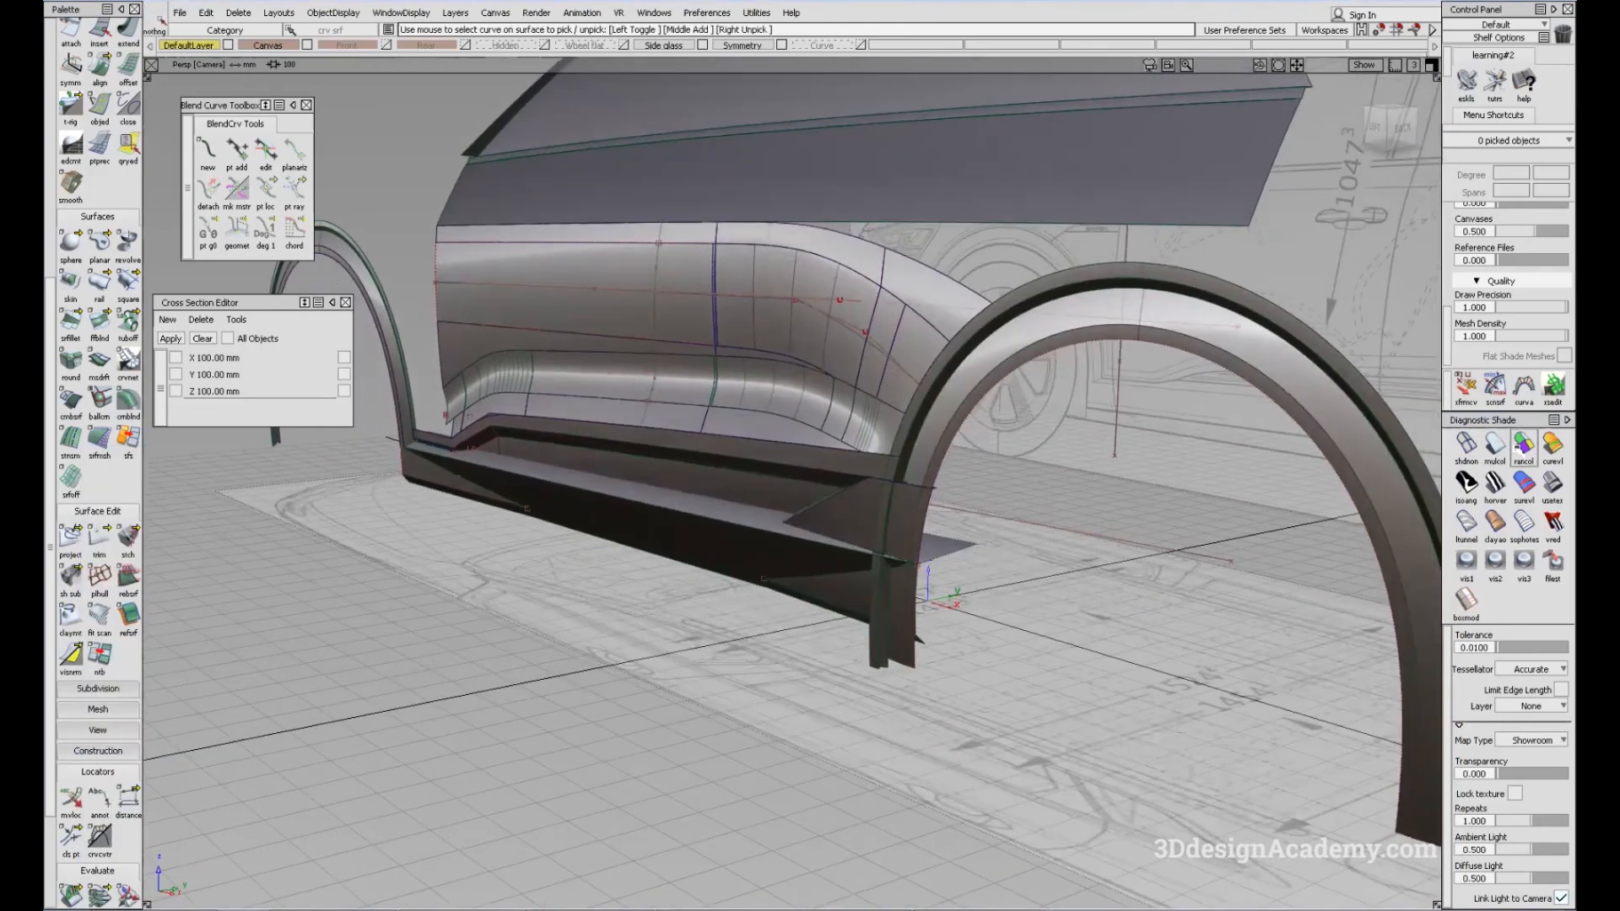
left_click(1495, 443)
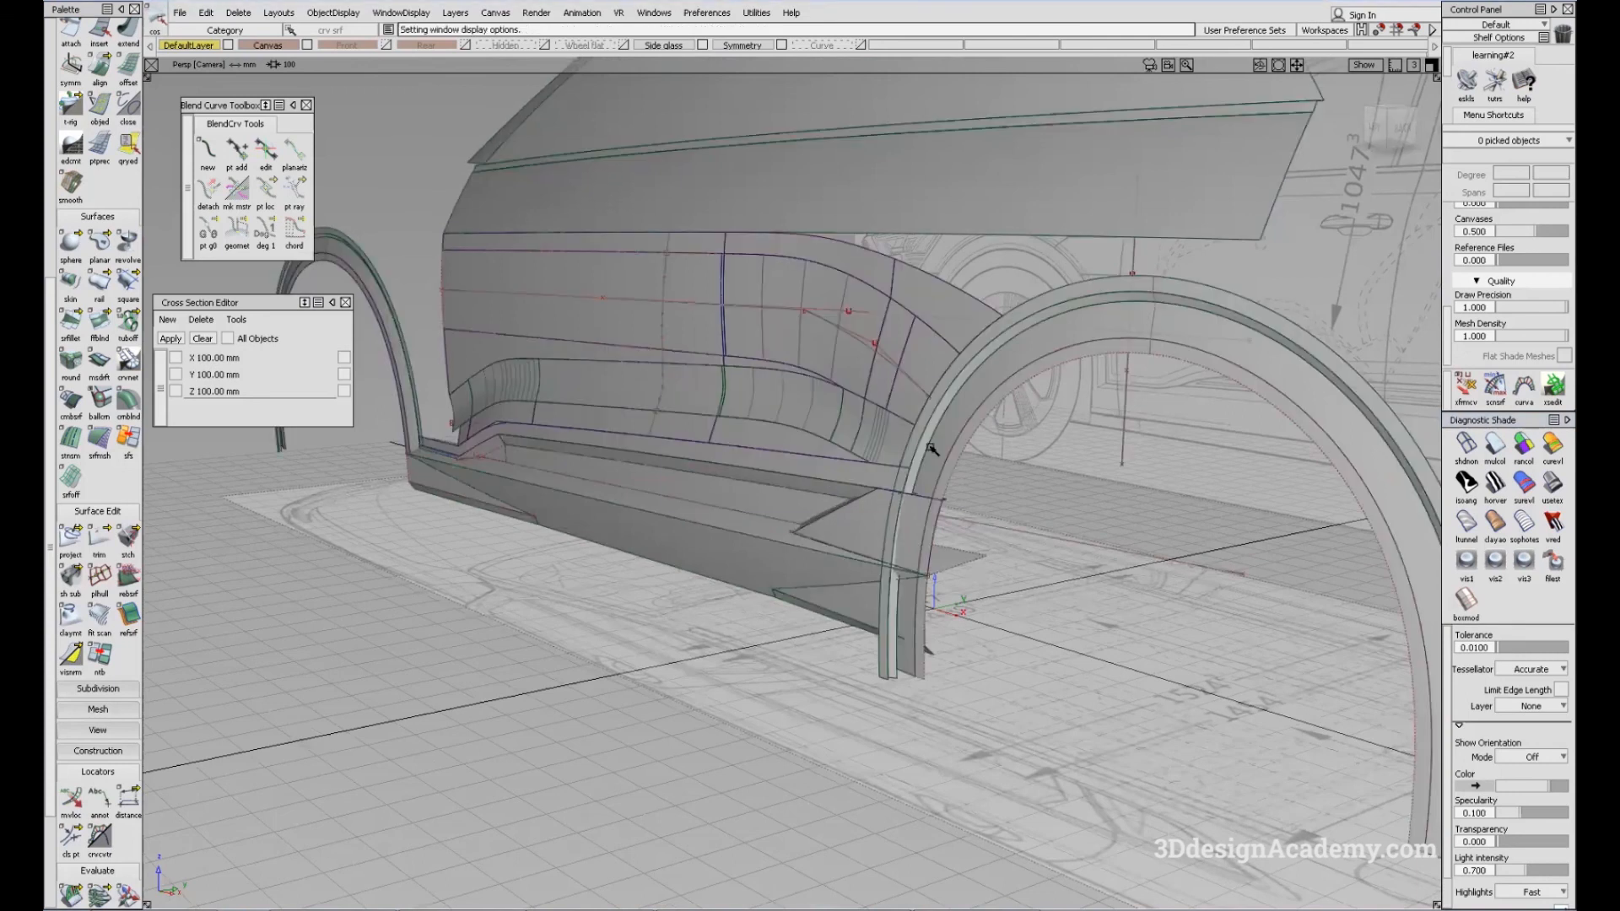
Check the lower door shape against the photo, reopen the lower side fillet for editing and rebuild it with free interior flow
key("alt+Tab")
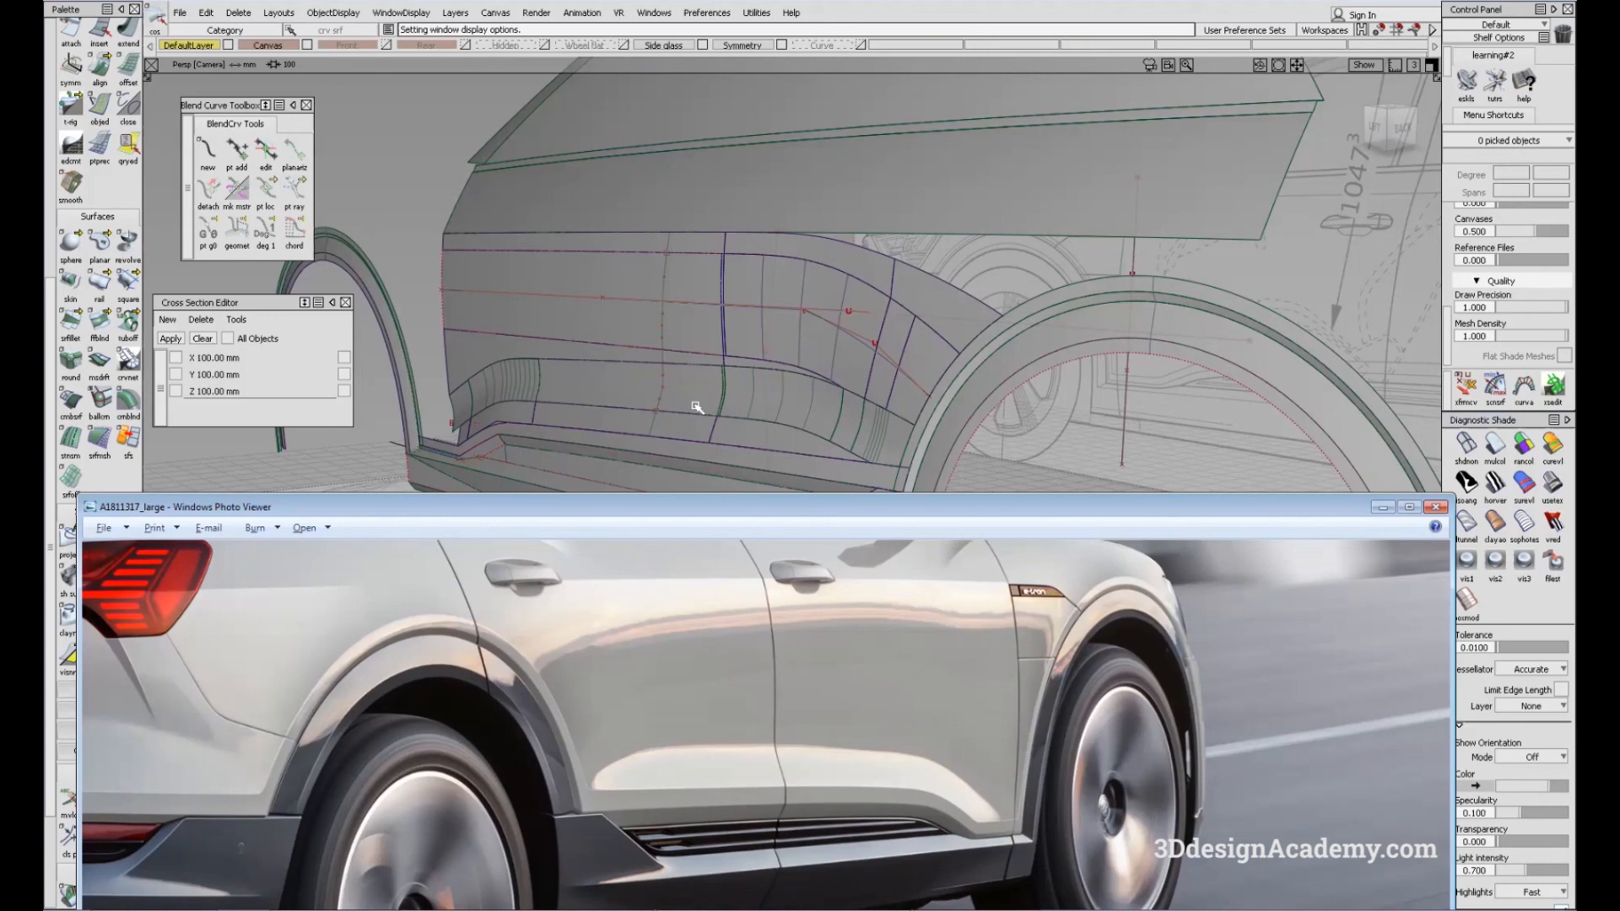
left_click(758, 411)
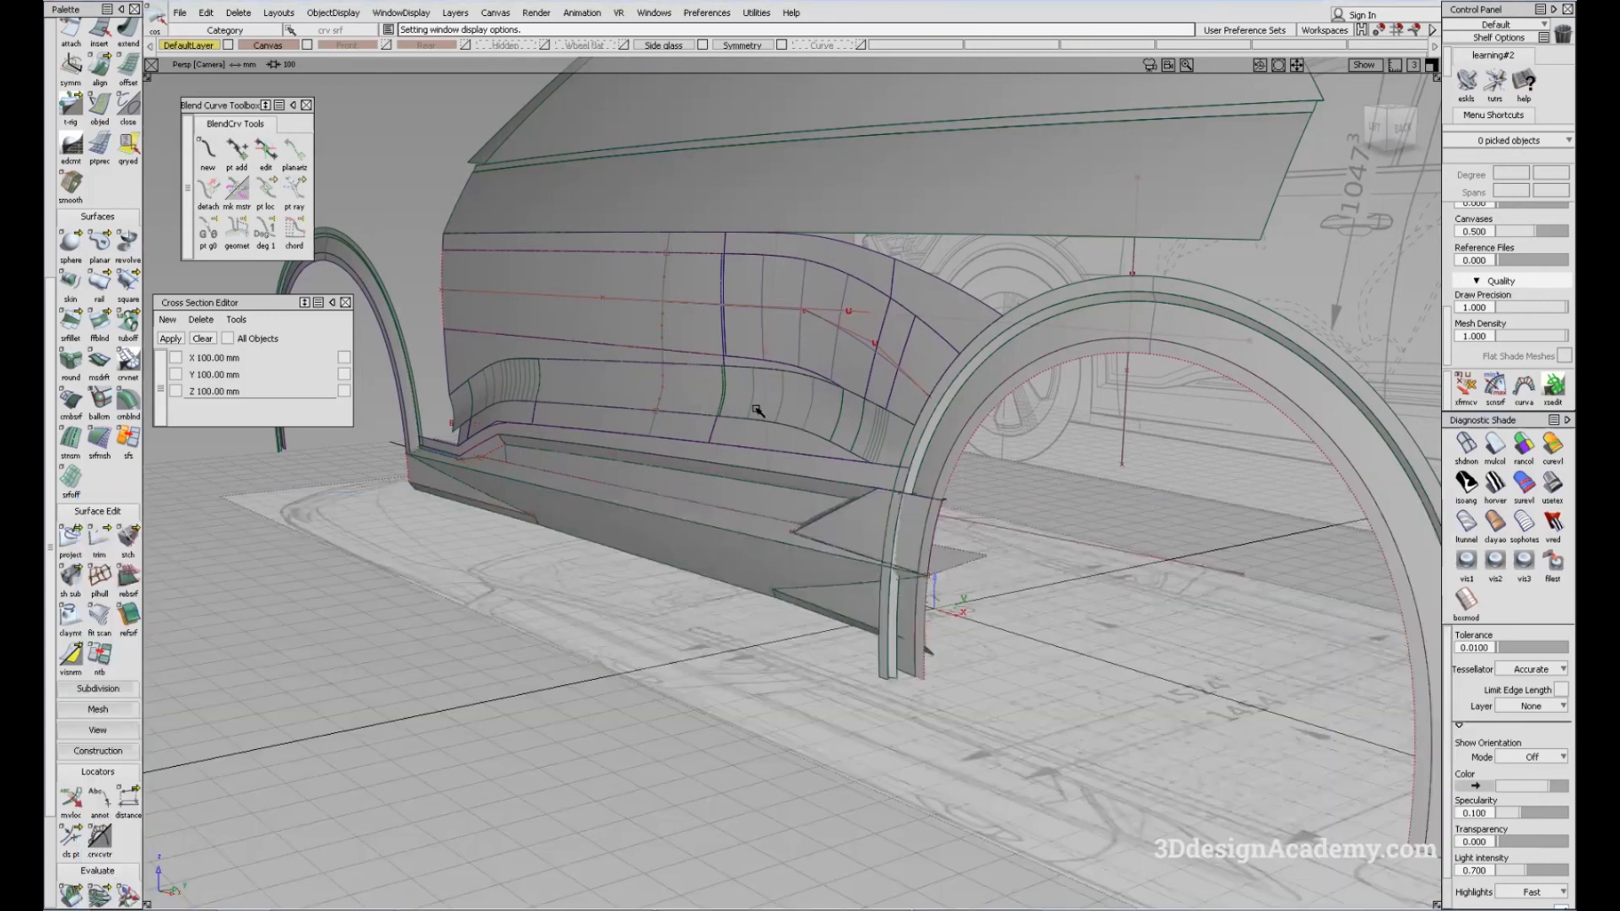
left_click(678, 401)
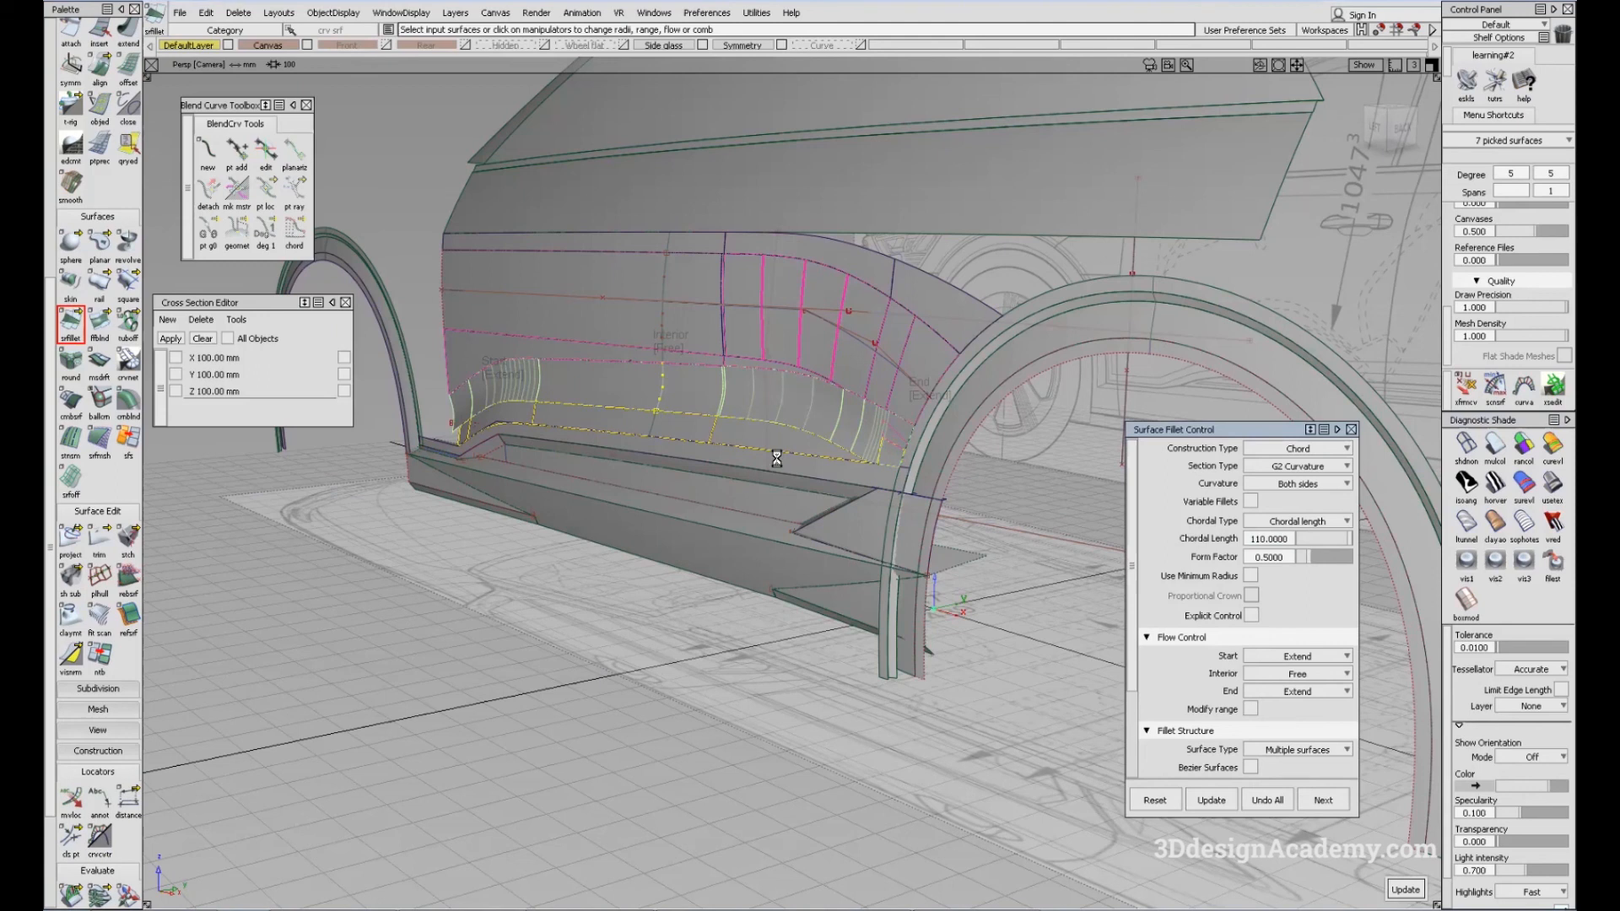
left_click(768, 501)
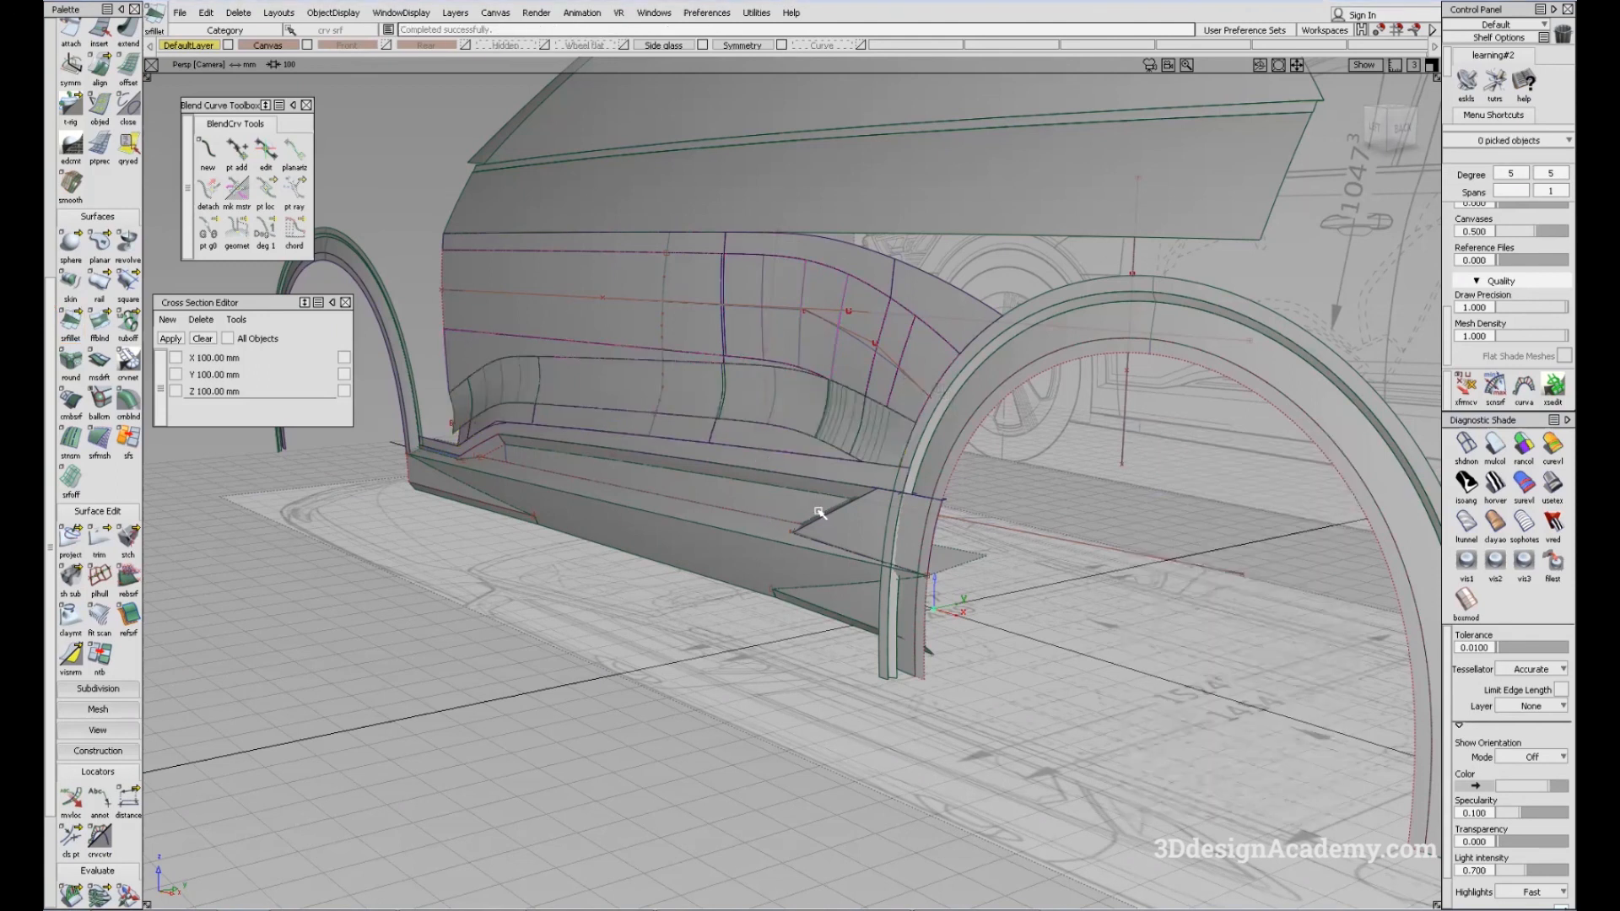
Examine the rebuilt fillet's patch boundaries and rear transition at the wheel arch against the photo, and close the fillet controls
key("alt+Tab")
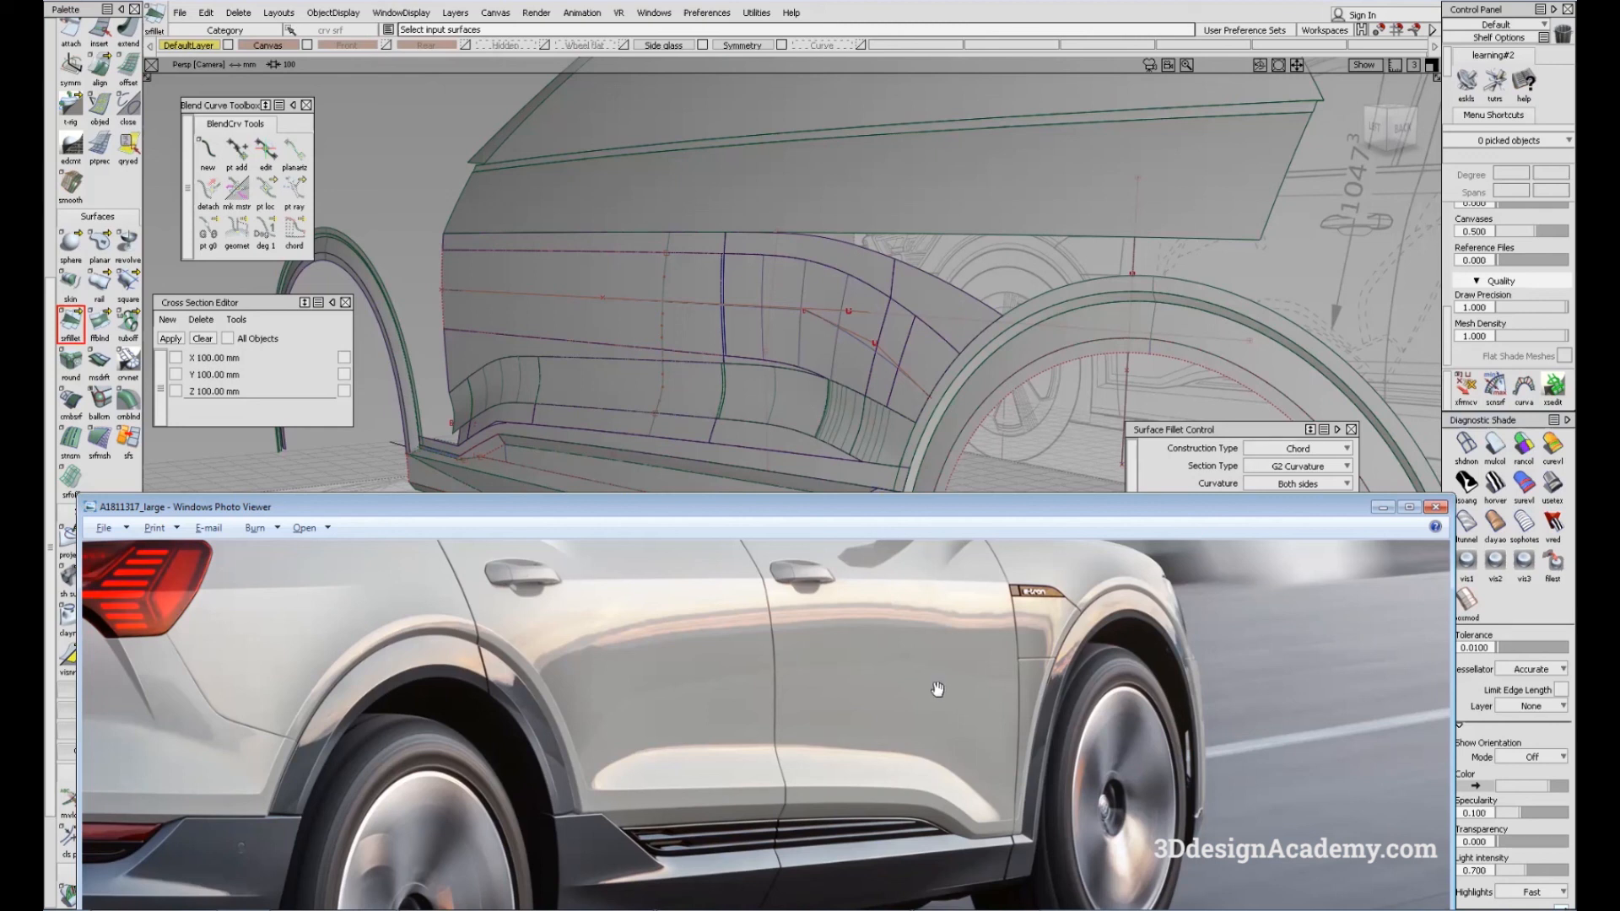
left_click_drag(671, 423, 870, 395, "alt+shift")
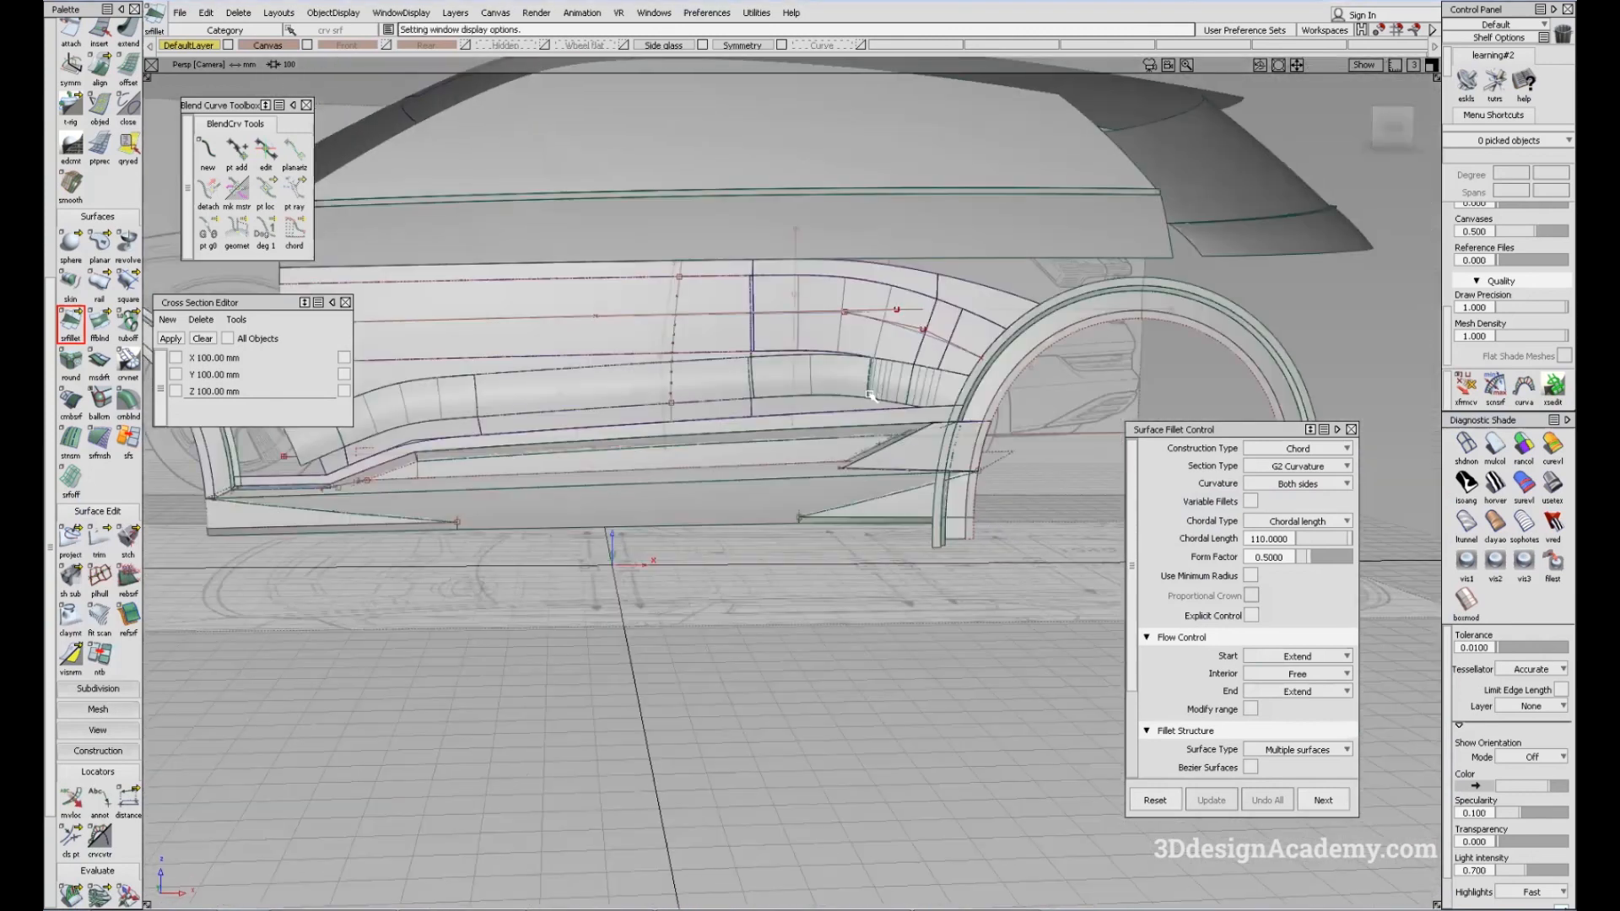
right_click_drag(910, 372, 1023, 292, "alt+shift")
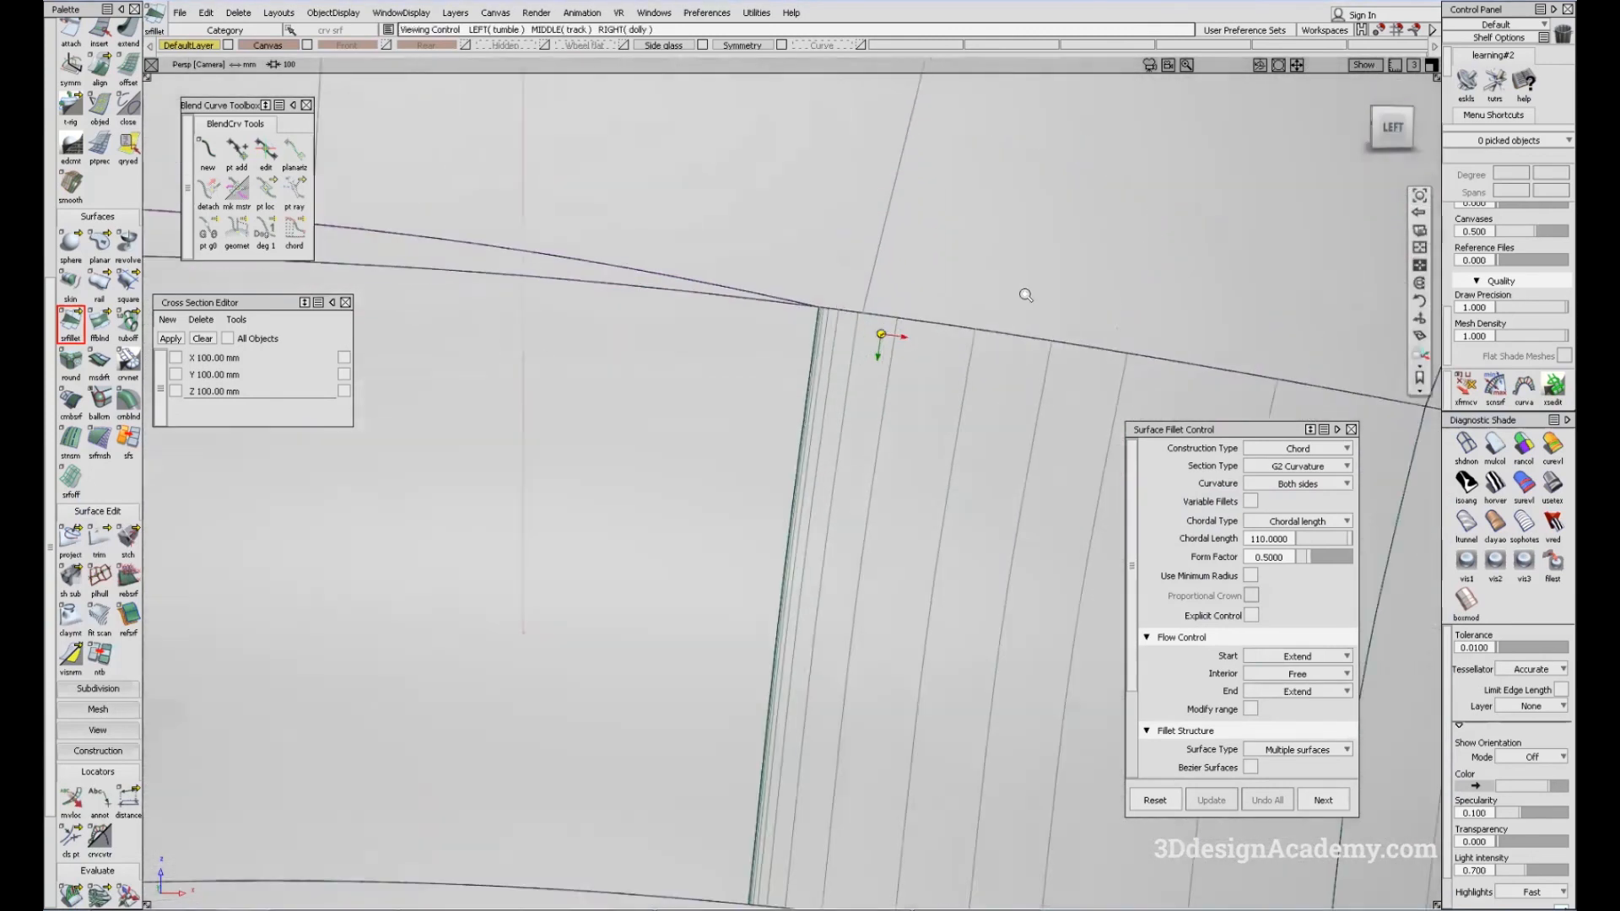
left_click_drag(949, 376, 953, 442, "alt+shift")
right_click_drag(952, 442, 785, 444, "alt+shift")
middle_click_drag(670, 415, 701, 452, "alt+shift")
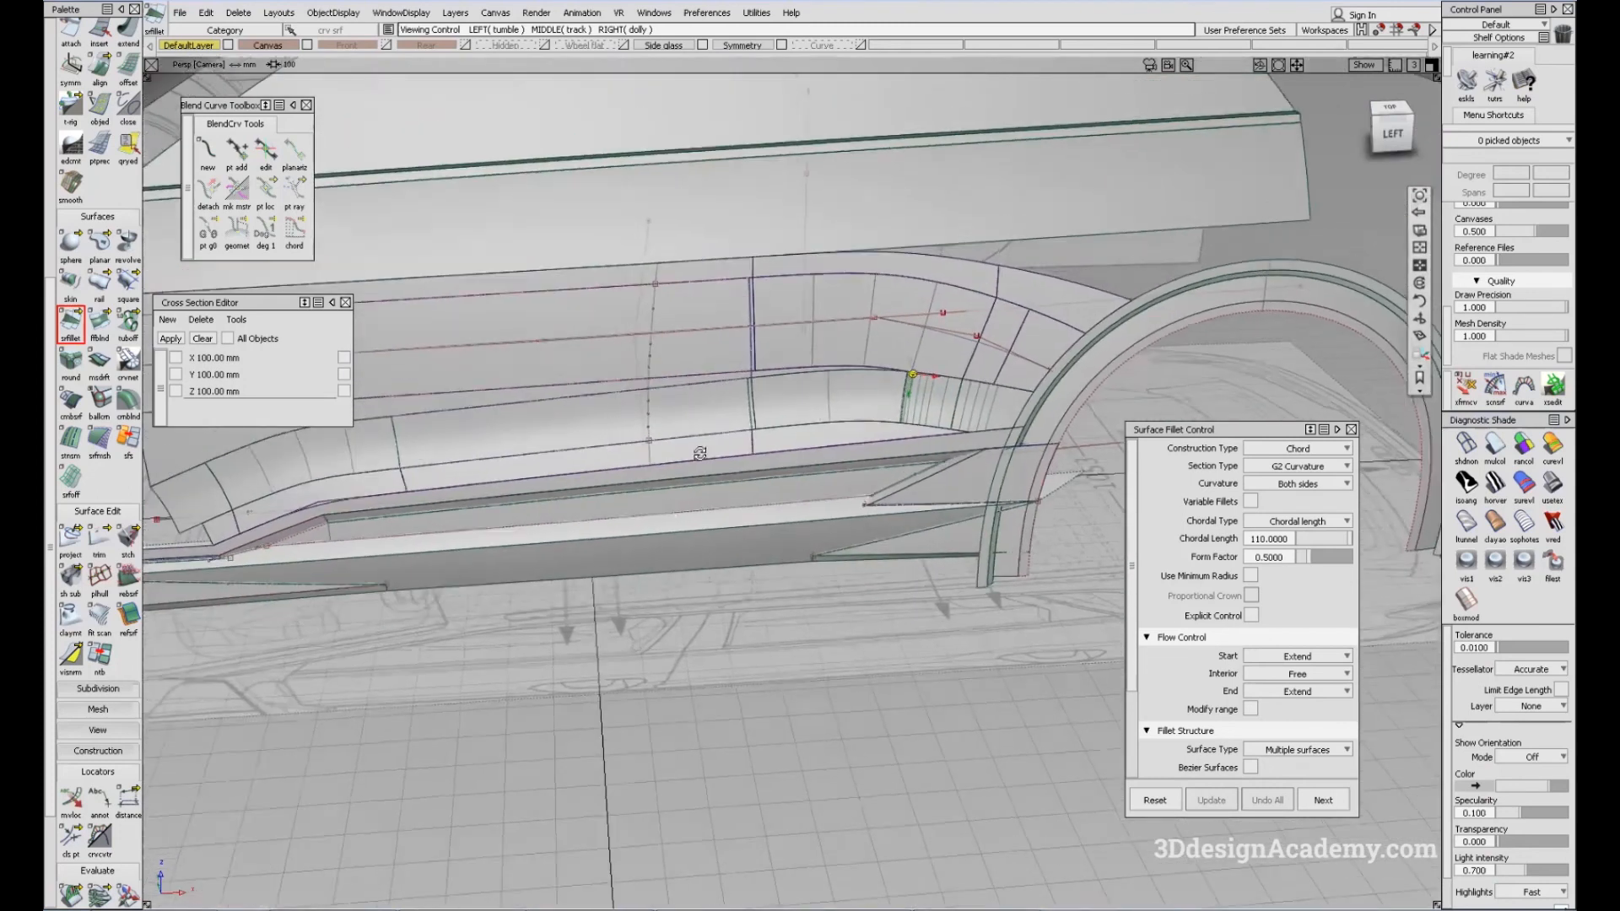
right_click_drag(701, 453, 685, 454, "alt+shift")
middle_click_drag(685, 454, 724, 485, "alt+shift")
left_click_drag(751, 479, 716, 529, "alt+shift")
left_click(1351, 429)
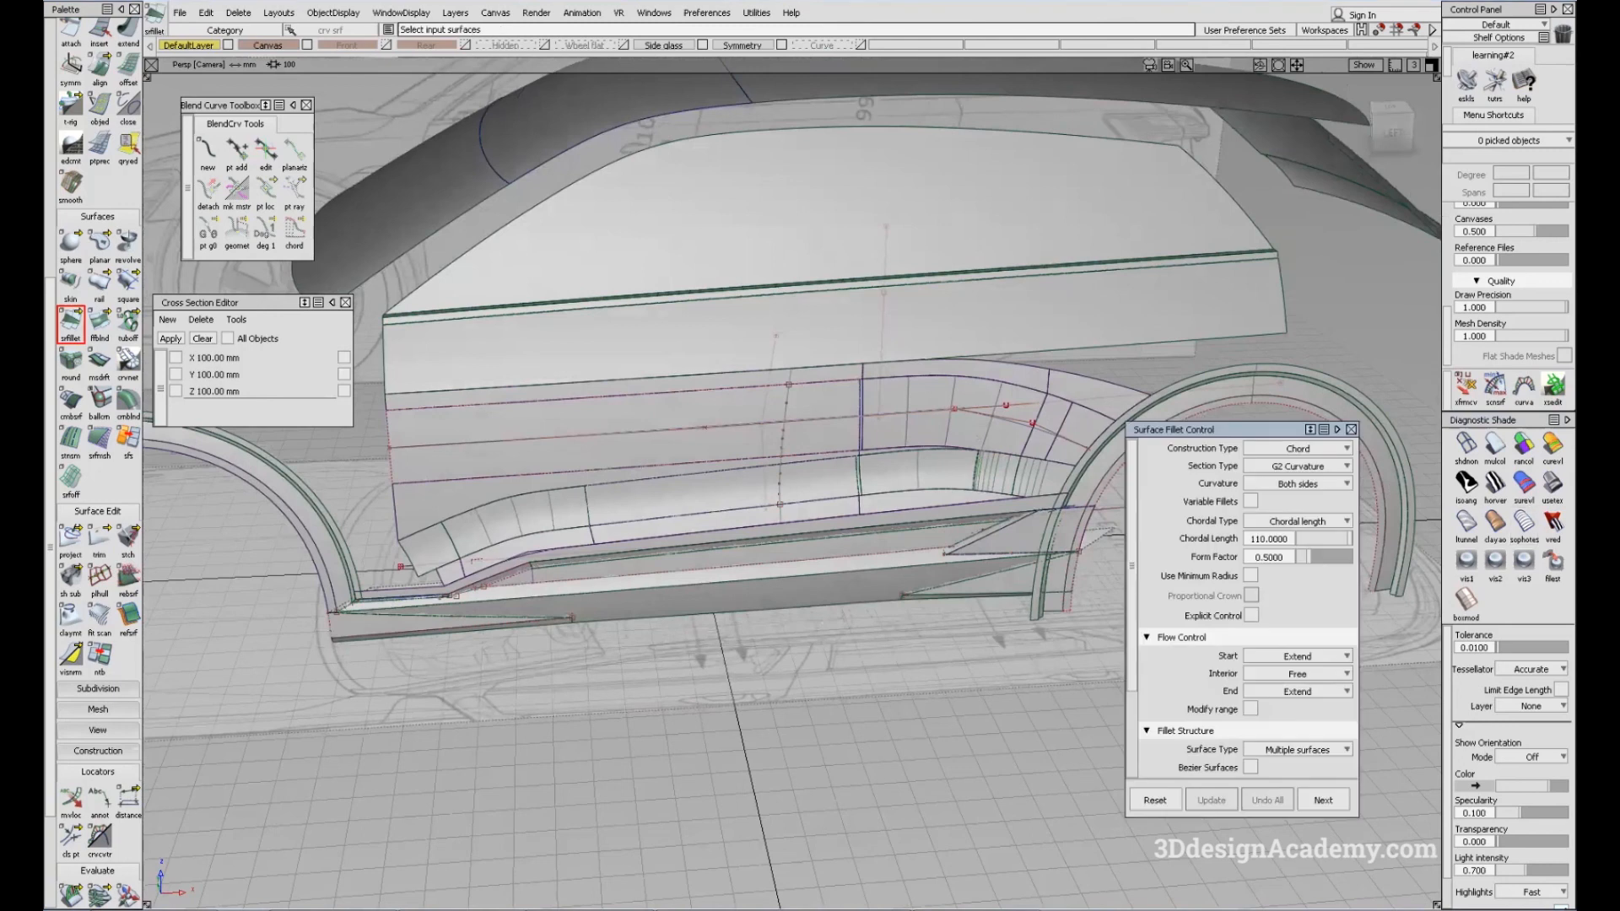